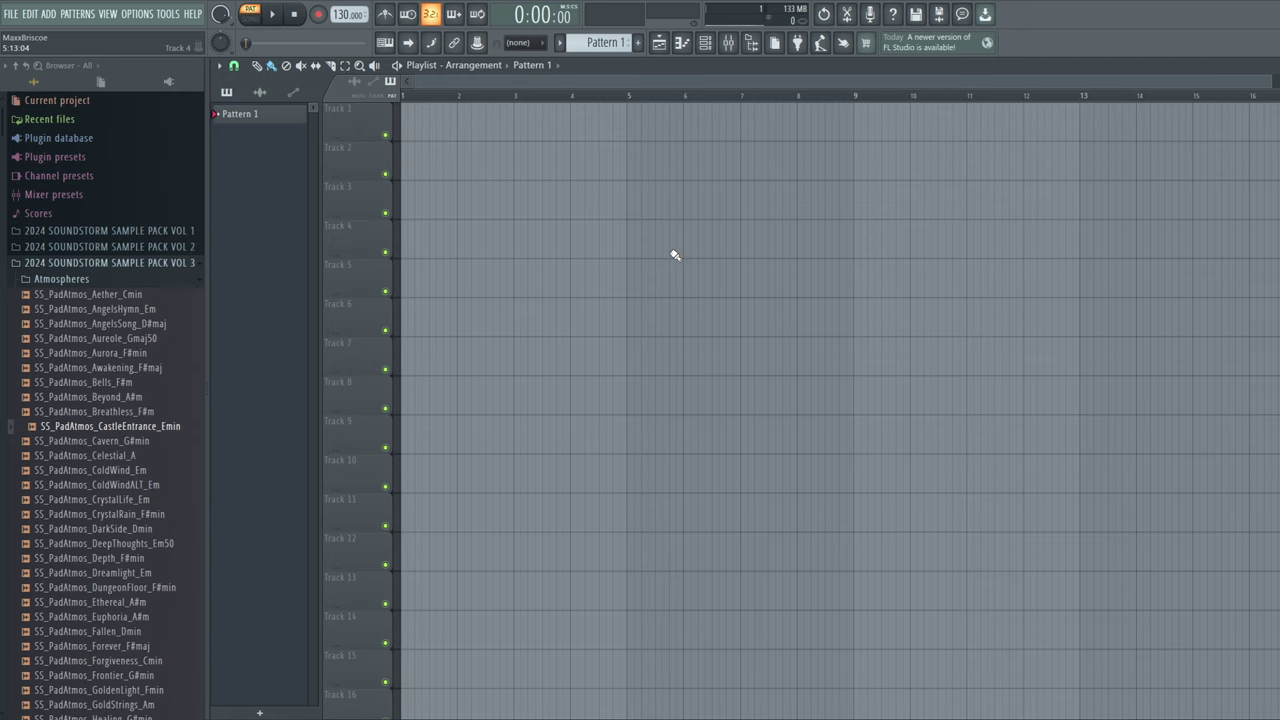
Audition the first pad samples in the Atmospheres folder of 2024 SOUNDSTORM SAMPLE PACK VOL 3
{"action": "left_click", "coordinate": [84, 280]}
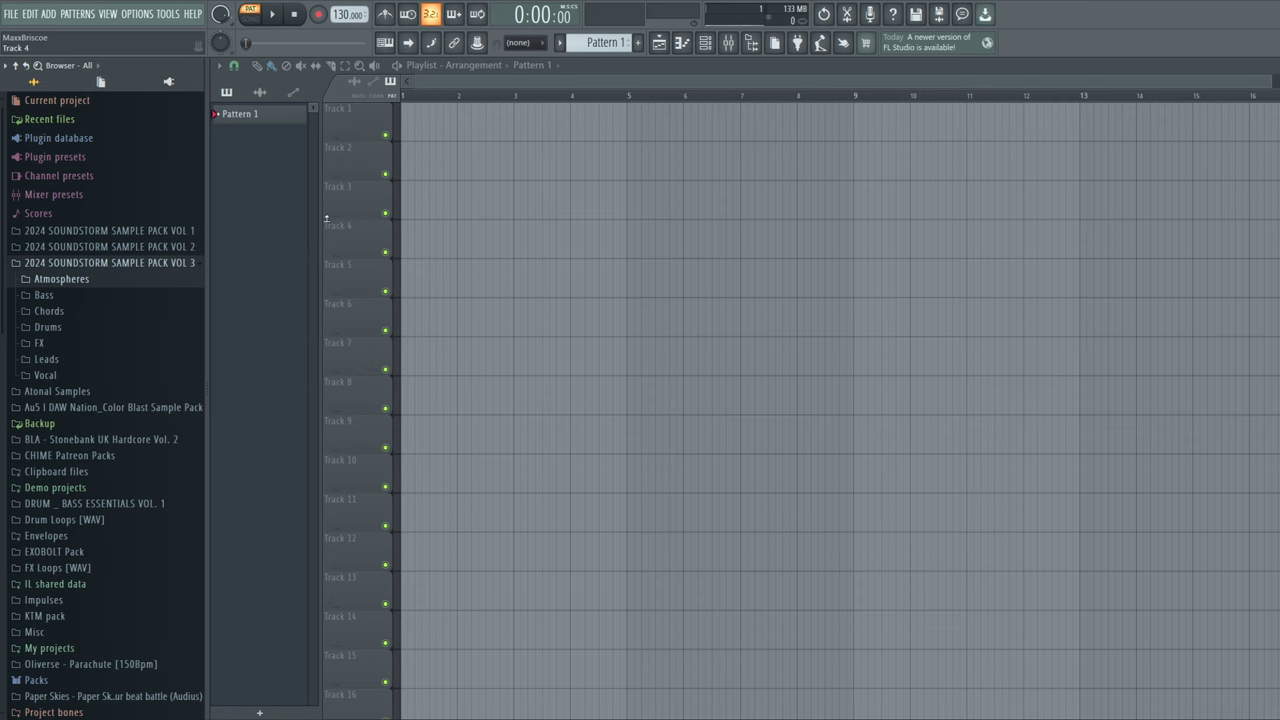
{"action": "left_click", "coordinate": [129, 279]}
{"action": "scroll", "coordinate": [158, 305], "scroll_direction": "down", "scroll_amount": 10}
{"action": "scroll", "coordinate": [148, 322], "scroll_direction": "up", "scroll_amount": 13}
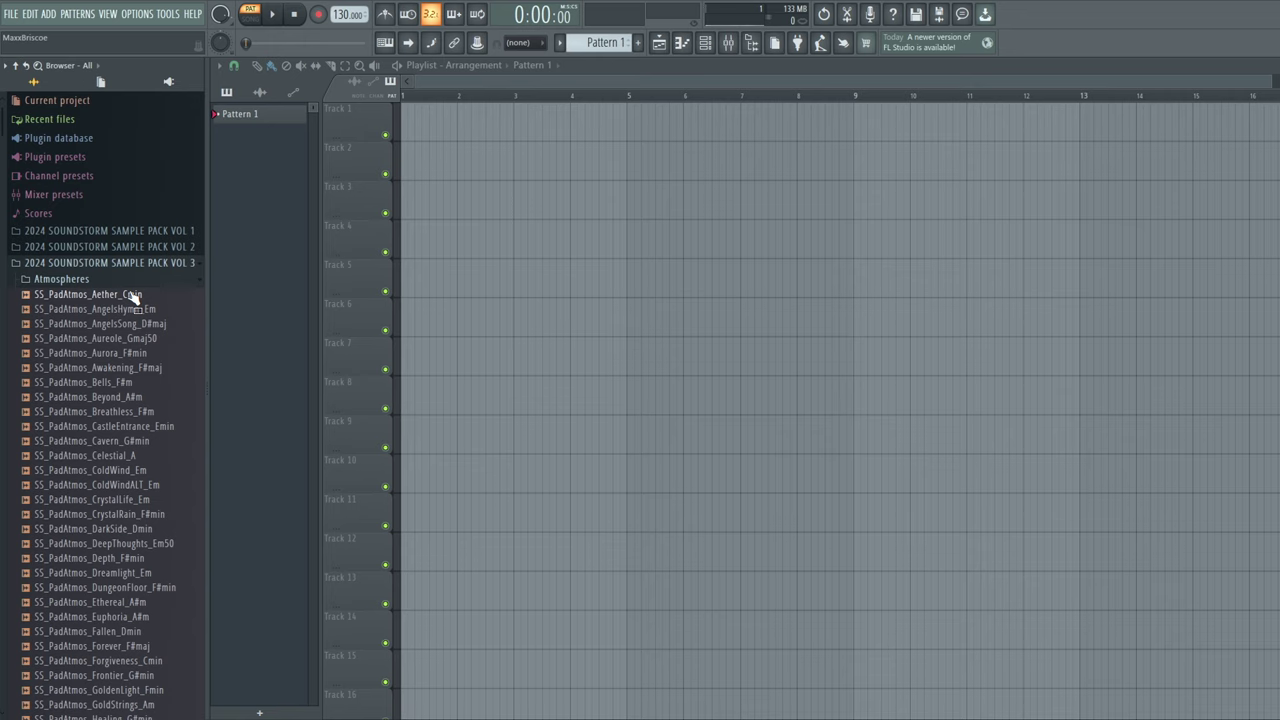
{"action": "left_click", "coordinate": [133, 295]}
{"action": "key", "text": "Down"}
{"action": "key", "text": "Down"}
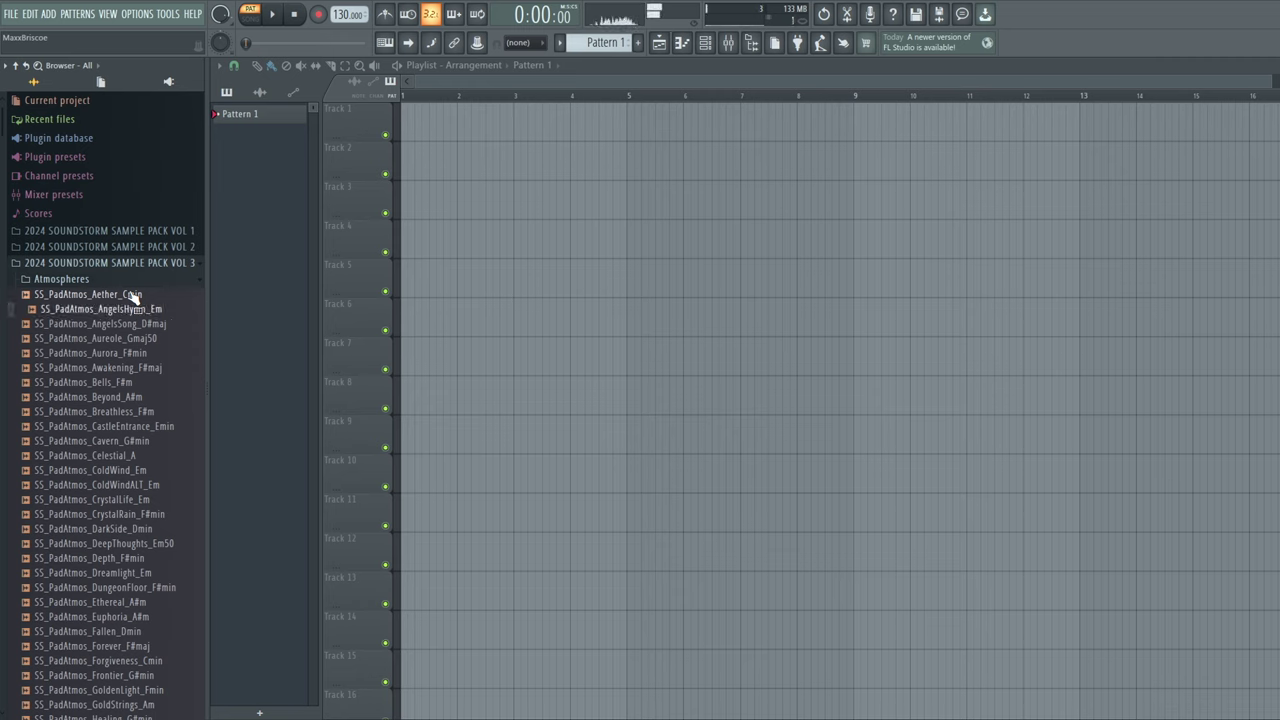
{"action": "key", "text": "Down"}
Place SS_PadAtmos_Awakening_F#maj at bar 1 of Track 1 and play the arrangement briefly
{"action": "left_click", "coordinate": [149, 370]}
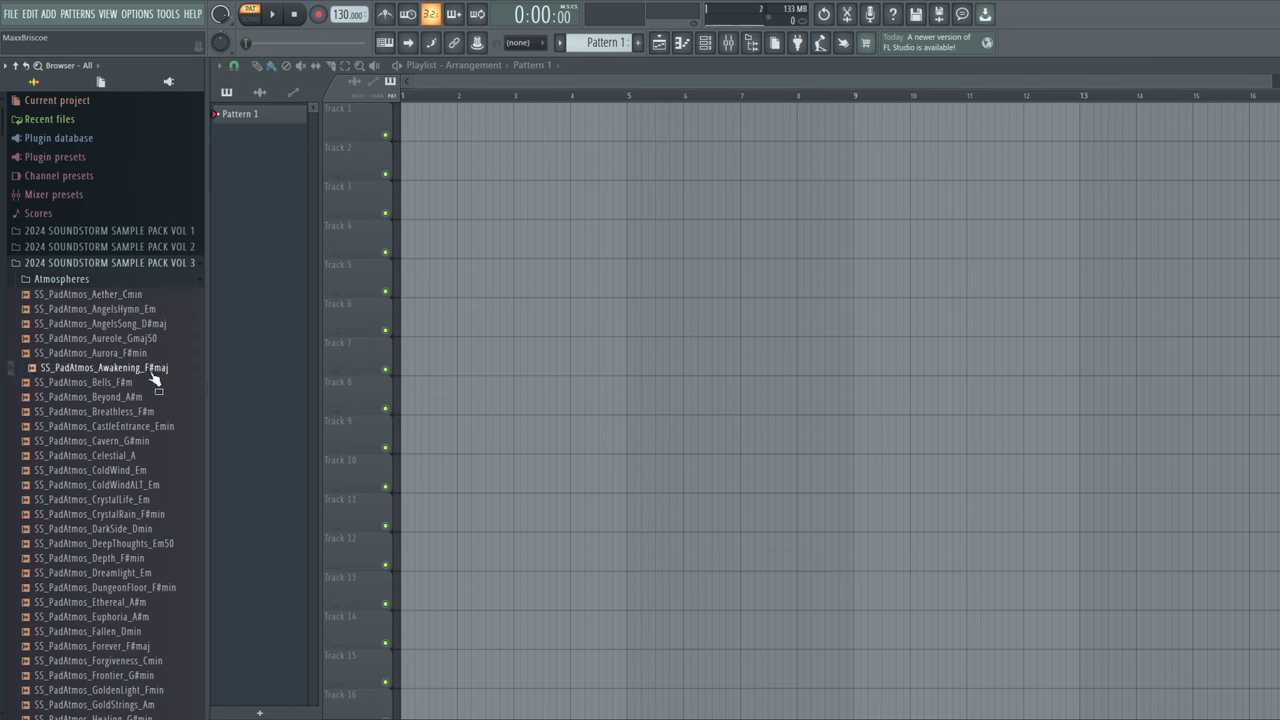
{"action": "left_click_drag", "start_coordinate": [149, 370], "coordinate": [436, 112]}
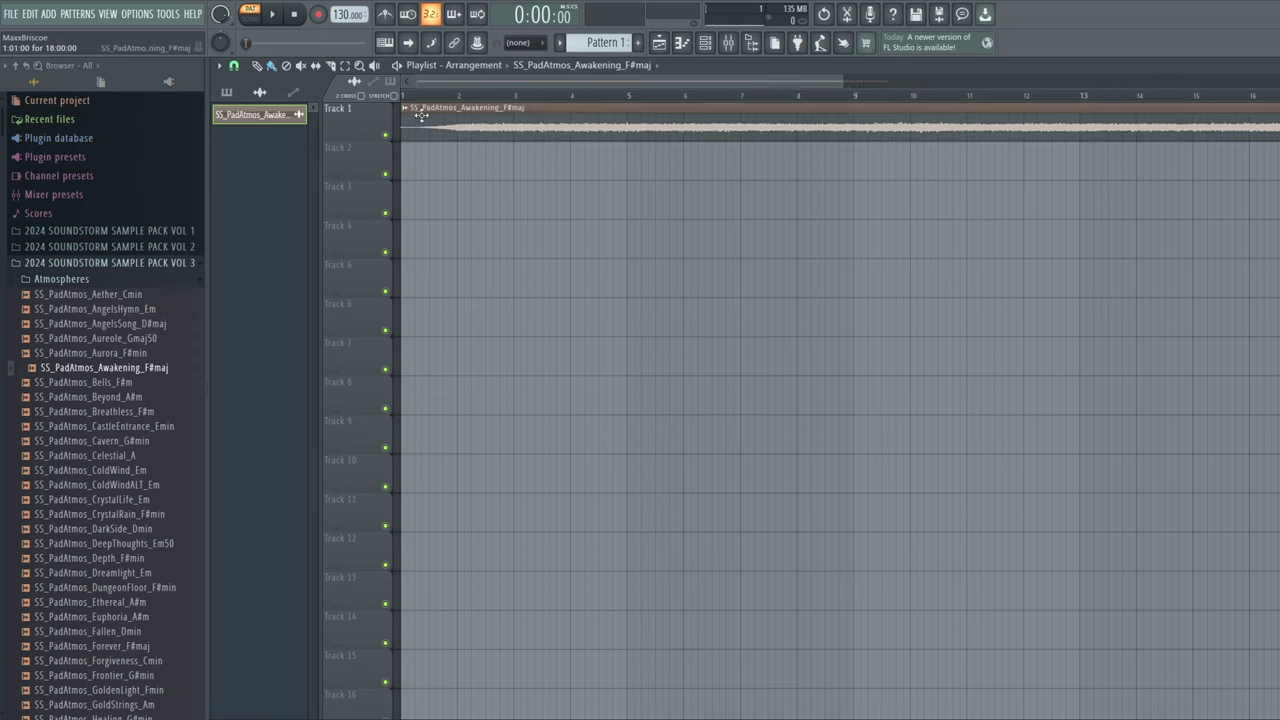
{"action": "left_click_drag", "start_coordinate": [843, 80], "coordinate": [780, 110]}
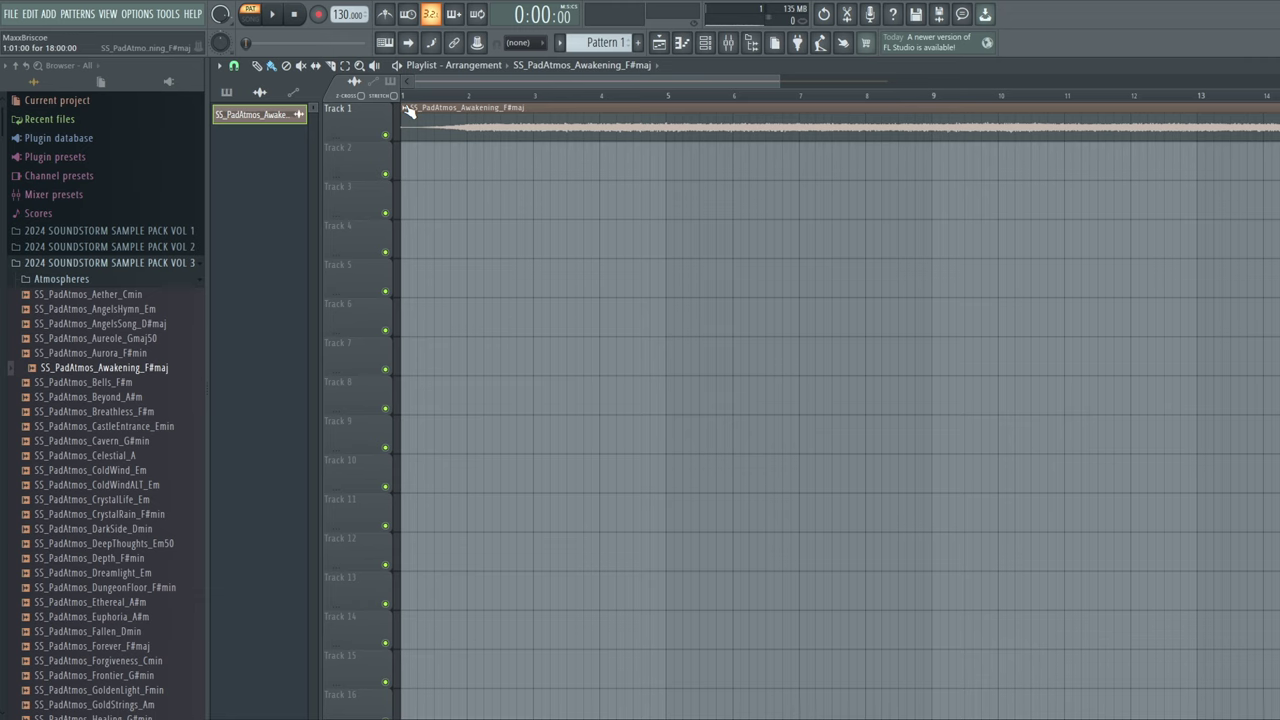
{"action": "left_click", "coordinate": [409, 112]}
{"action": "left_click", "coordinate": [423, 154]}
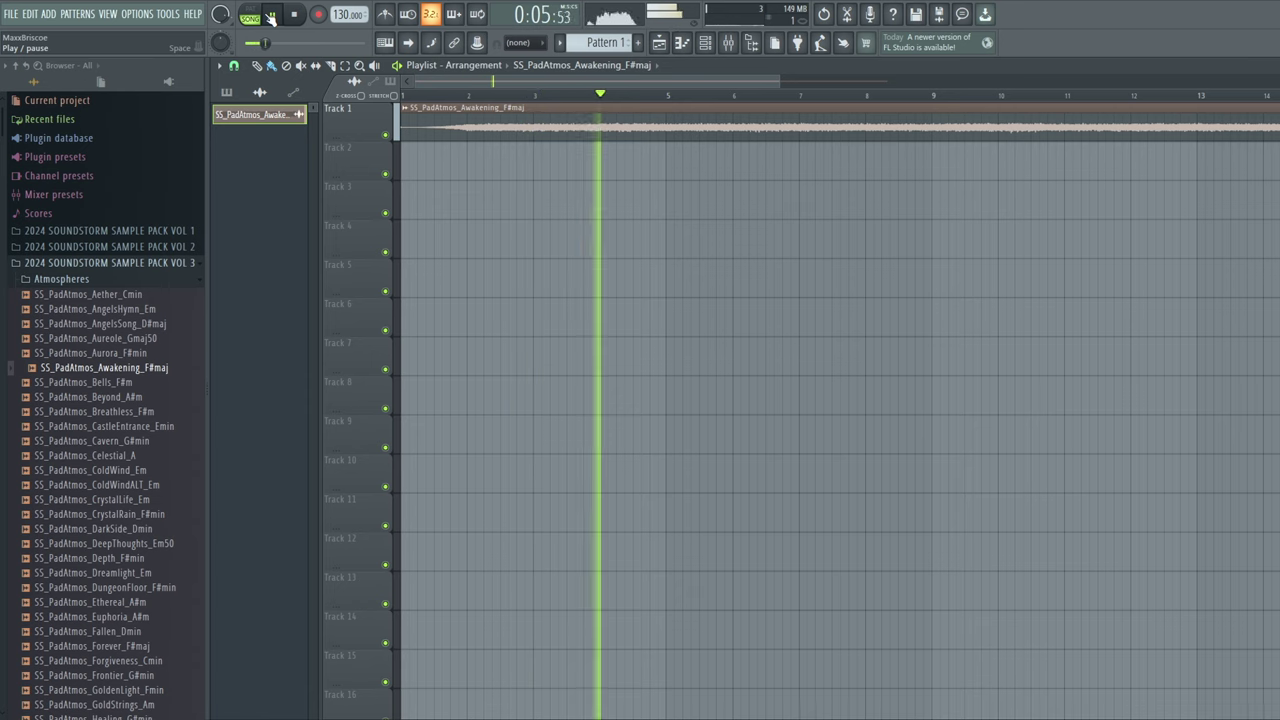
{"action": "left_click", "coordinate": [294, 14]}
Set the project tempo to 126 BPM
{"action": "left_click_drag", "start_coordinate": [343, 15], "coordinate": [343, 12]}
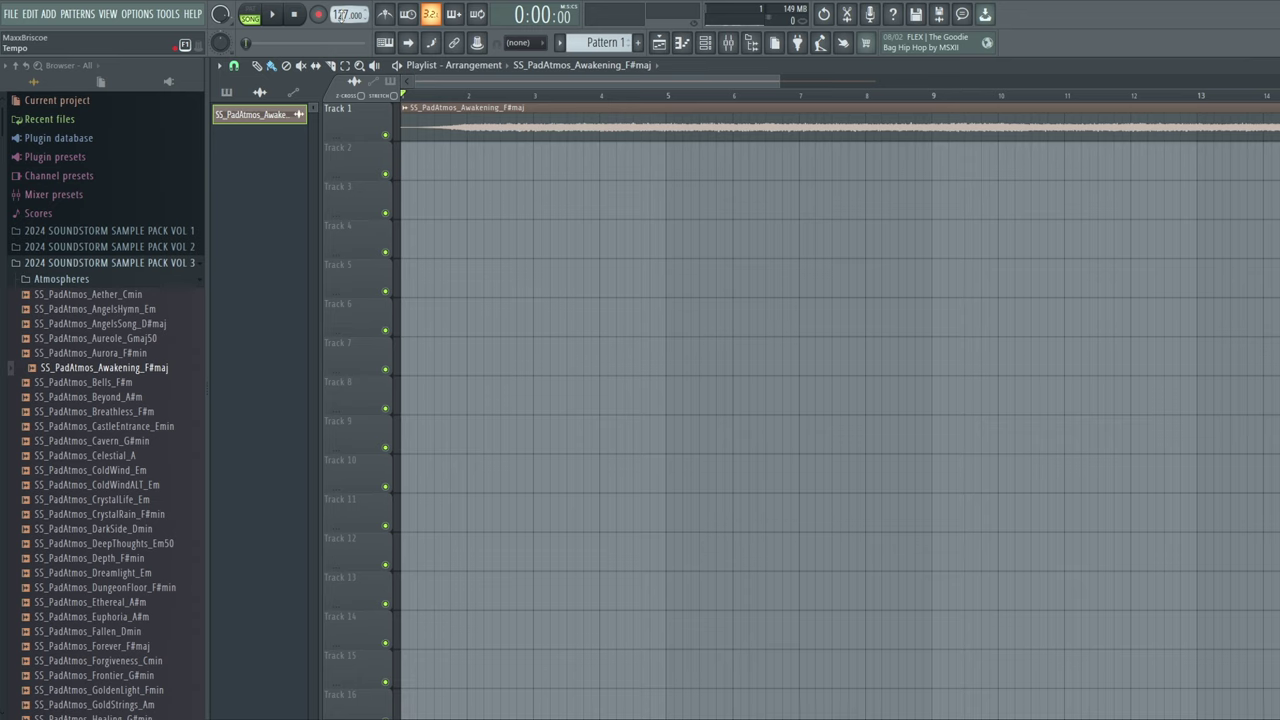
{"action": "left_click_drag", "start_coordinate": [343, 15], "coordinate": [343, 16]}
{"action": "scroll", "coordinate": [340, 14], "scroll_direction": "down", "scroll_amount": 2}
{"action": "scroll", "coordinate": [180, 380], "scroll_direction": "down", "scroll_amount": 15}
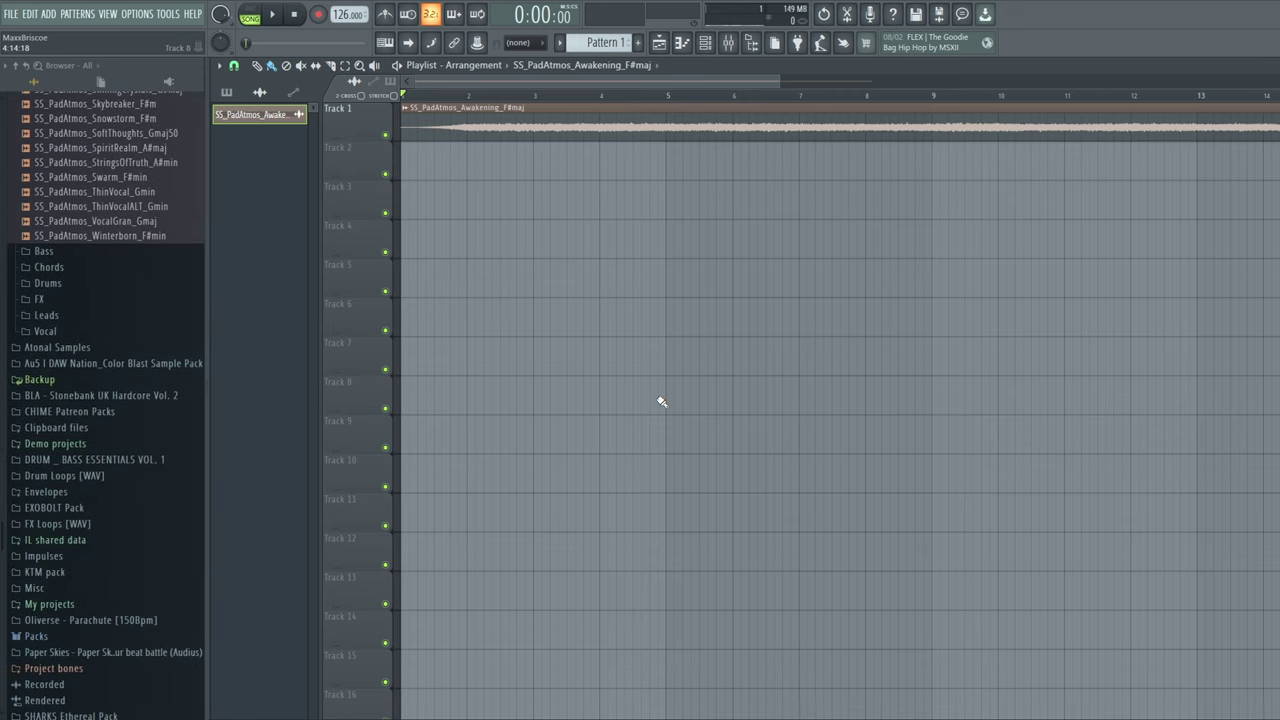
In the Master track's Fruity Limiter, set both envelope curves to 1 and turn attack, release and sustain down to minimum
{"action": "key", "text": "F9"}
{"action": "left_click_drag", "start_coordinate": [304, 280], "coordinate": [380, 210]}
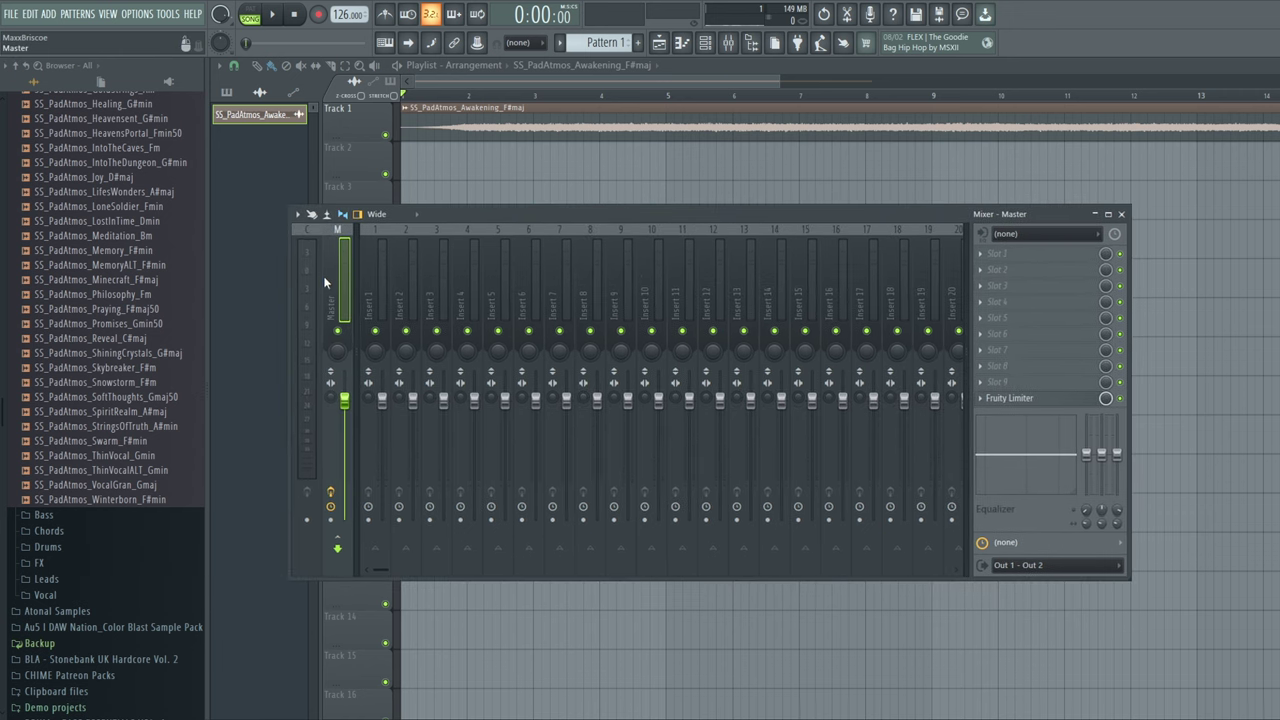
{"action": "left_click", "coordinate": [1016, 403]}
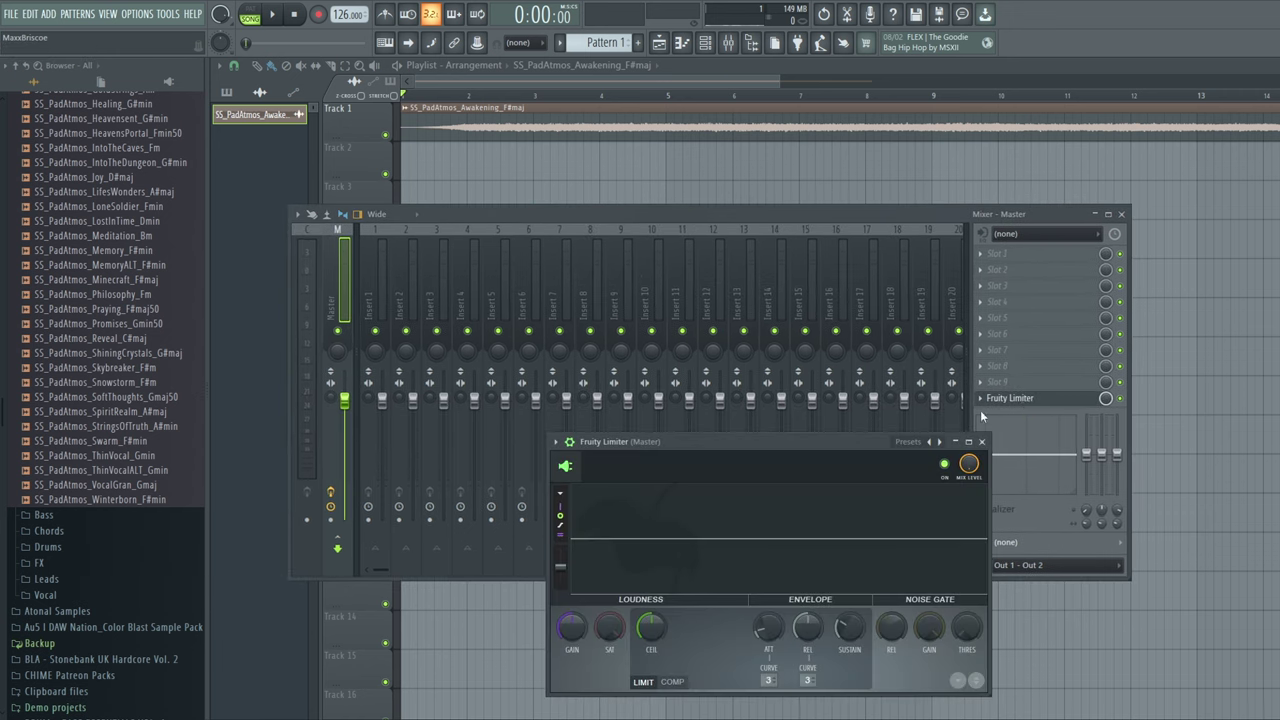
{"action": "left_click_drag", "start_coordinate": [758, 441], "coordinate": [623, 129]}
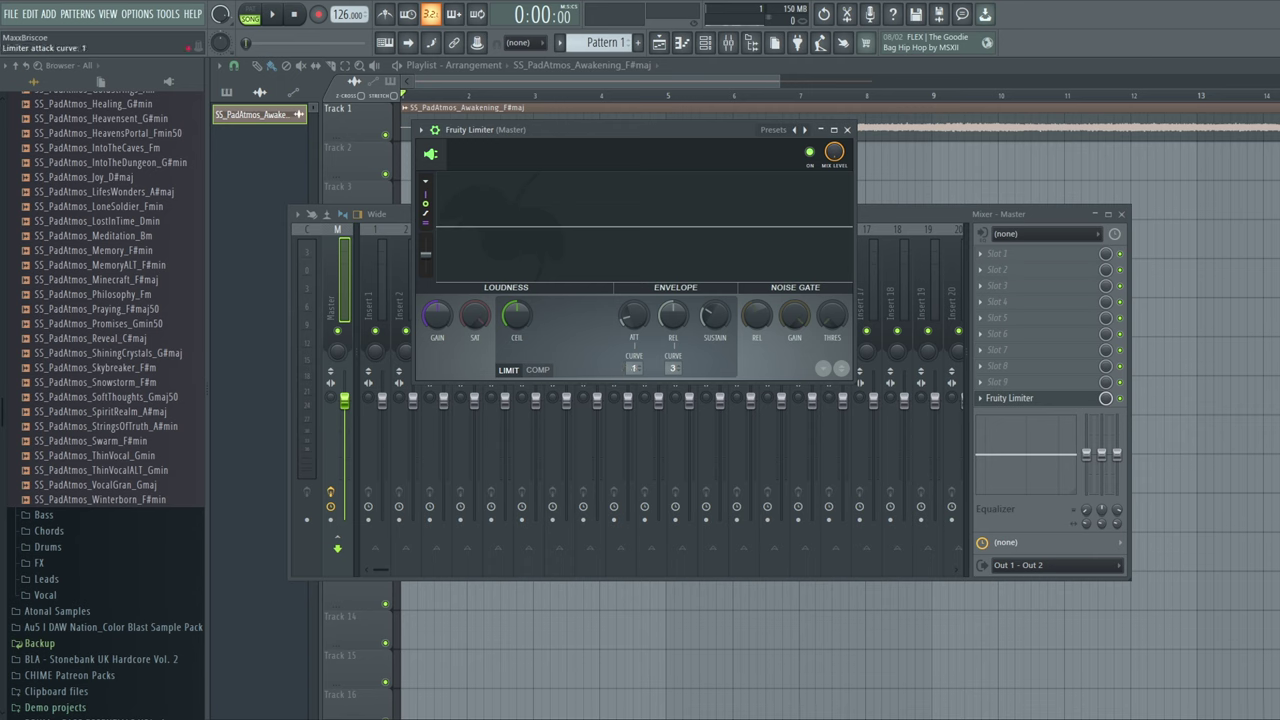
{"action": "left_click_drag", "start_coordinate": [668, 368], "coordinate": [668, 392]}
{"action": "left_click_drag", "start_coordinate": [635, 317], "coordinate": [635, 350]}
{"action": "left_click_drag", "start_coordinate": [687, 312], "coordinate": [687, 375]}
{"action": "left_click", "coordinate": [540, 370]}
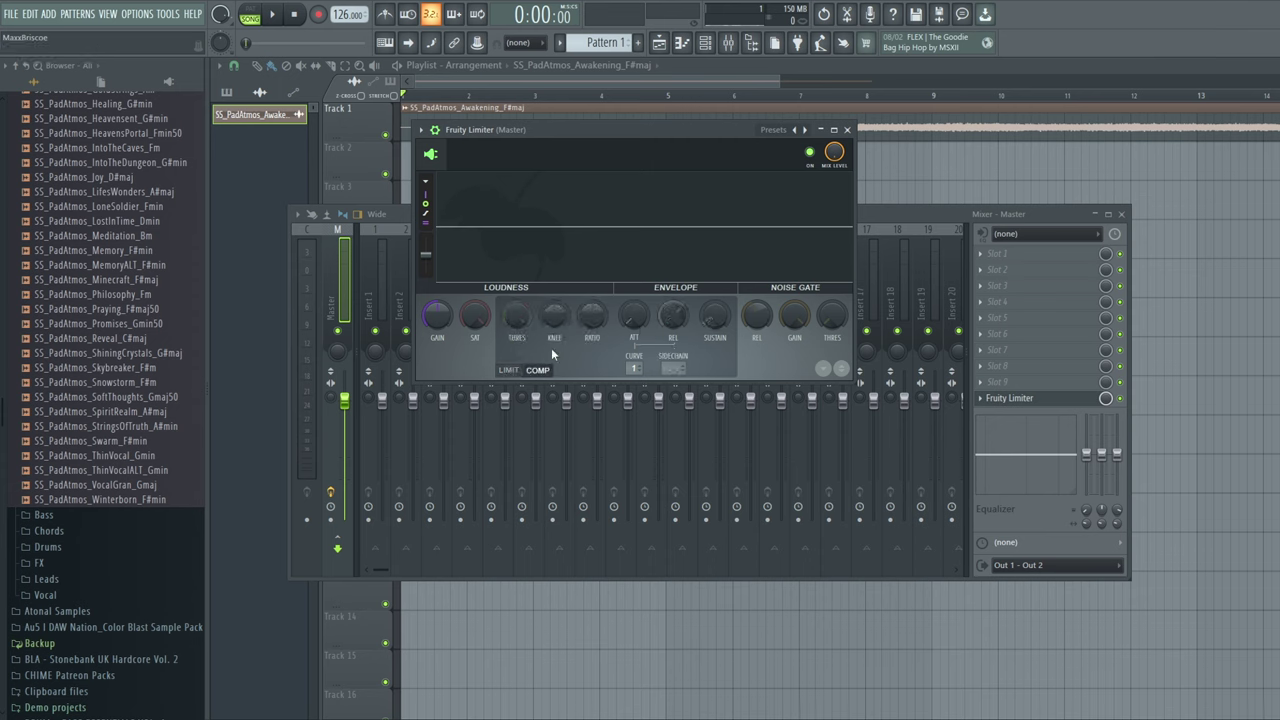
{"action": "left_click", "coordinate": [509, 370]}
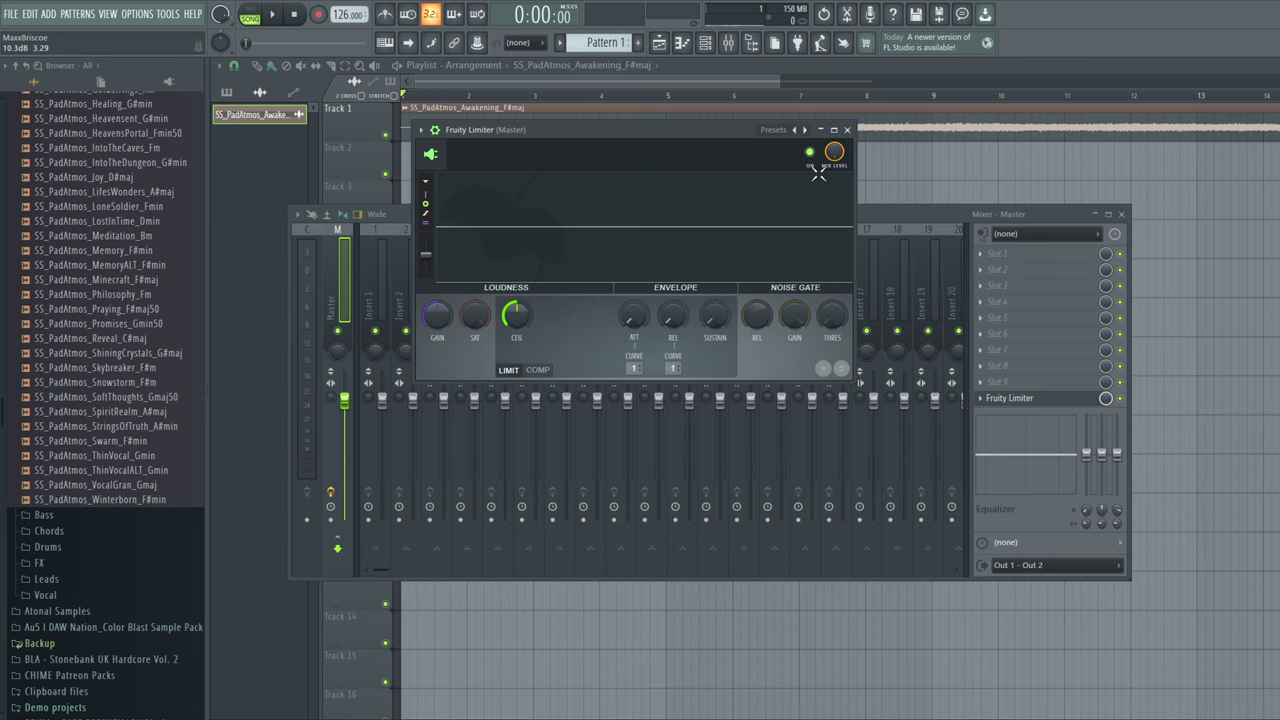
{"action": "left_click_drag", "start_coordinate": [606, 133], "coordinate": [554, 181]}
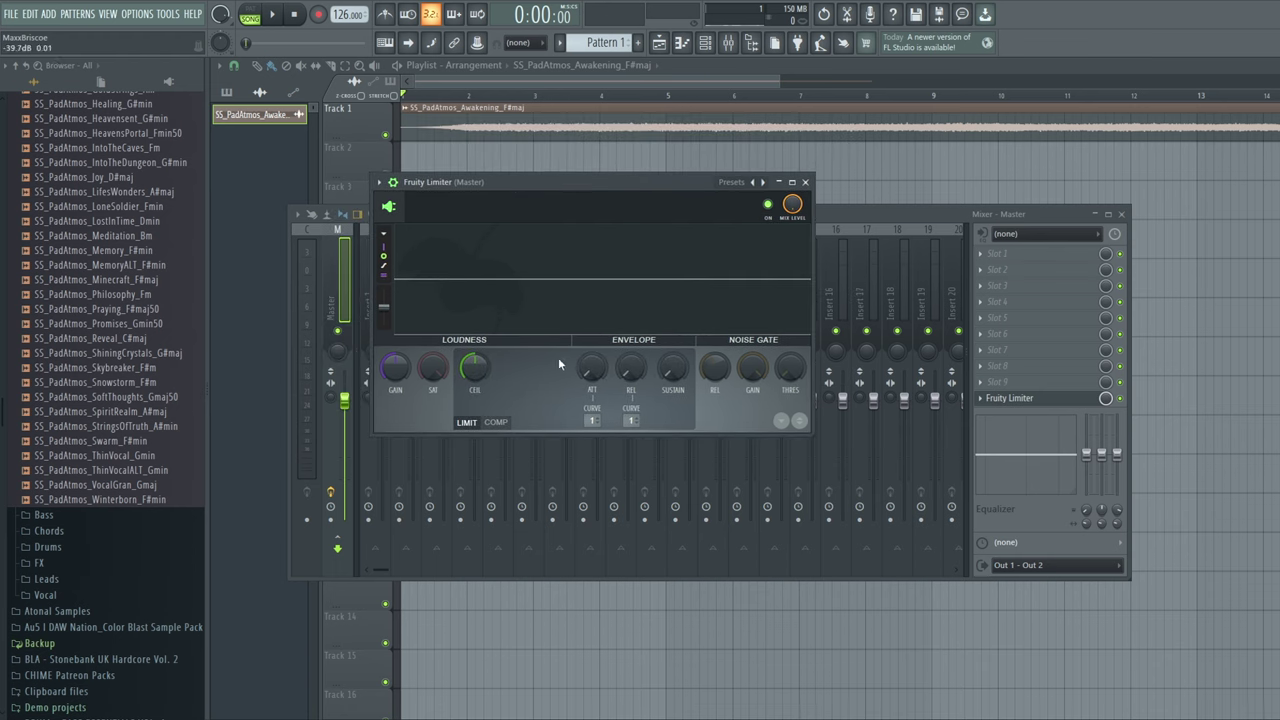
{"action": "left_click", "coordinate": [805, 182]}
Add OTT to the Master track's first effect slot and set its depth to 7%
{"action": "left_click", "coordinate": [1000, 254]}
{"action": "left_click", "coordinate": [845, 298]}
{"action": "left_click_drag", "start_coordinate": [312, 170], "coordinate": [509, 192]}
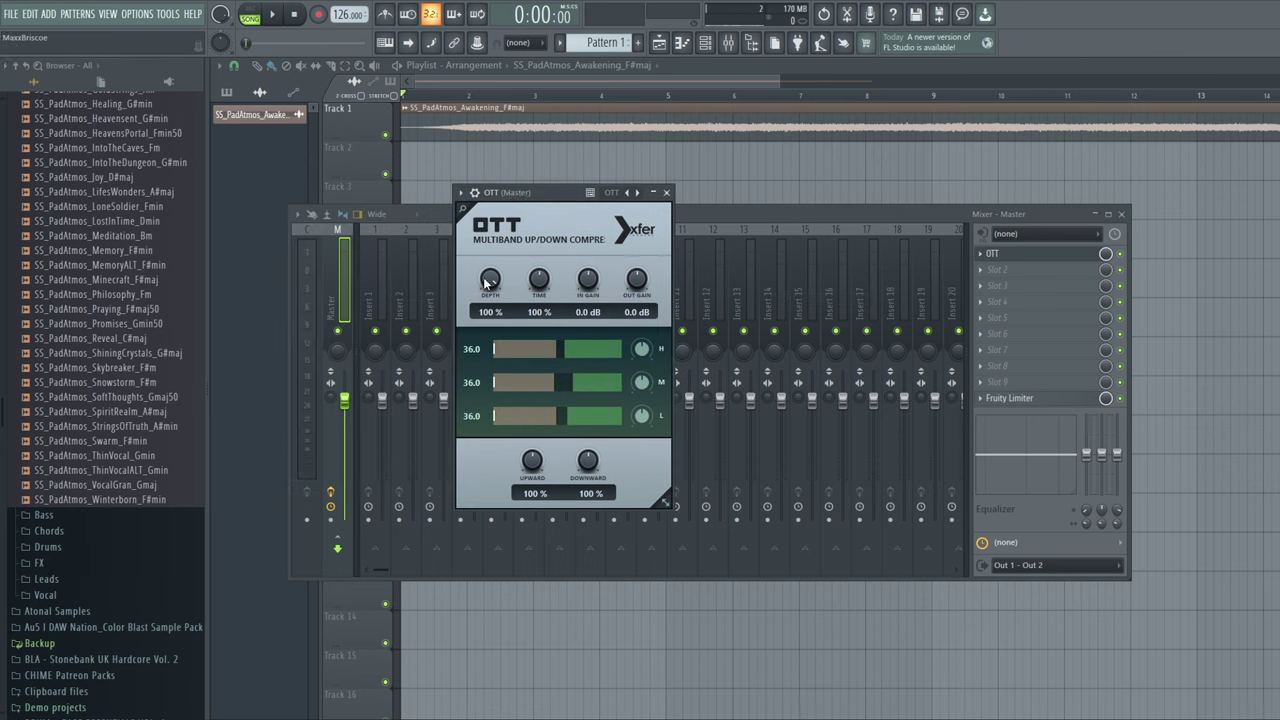
{"action": "left_click_drag", "start_coordinate": [489, 281], "coordinate": [479, 404]}
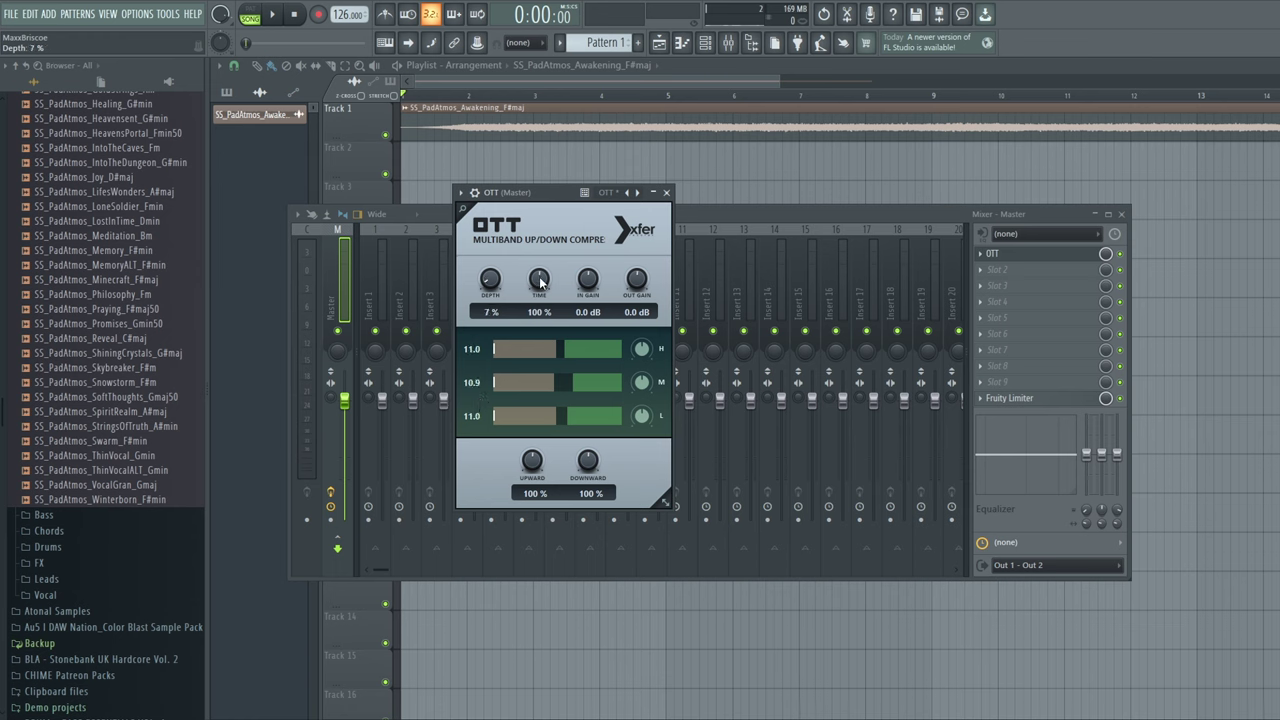
Raise the thresholds of OTT's high and mid bands
{"action": "scroll", "coordinate": [491, 286], "scroll_direction": "up", "scroll_amount": 3}
{"action": "scroll", "coordinate": [491, 286], "scroll_direction": "up", "scroll_amount": 1}
{"action": "left_click_drag", "start_coordinate": [564, 350], "coordinate": [563, 370]}
{"action": "scroll", "coordinate": [491, 285], "scroll_direction": "down", "scroll_amount": 3}
{"action": "scroll", "coordinate": [490, 285], "scroll_direction": "down", "scroll_amount": 1}
{"action": "left_click_drag", "start_coordinate": [568, 385], "coordinate": [604, 391]}
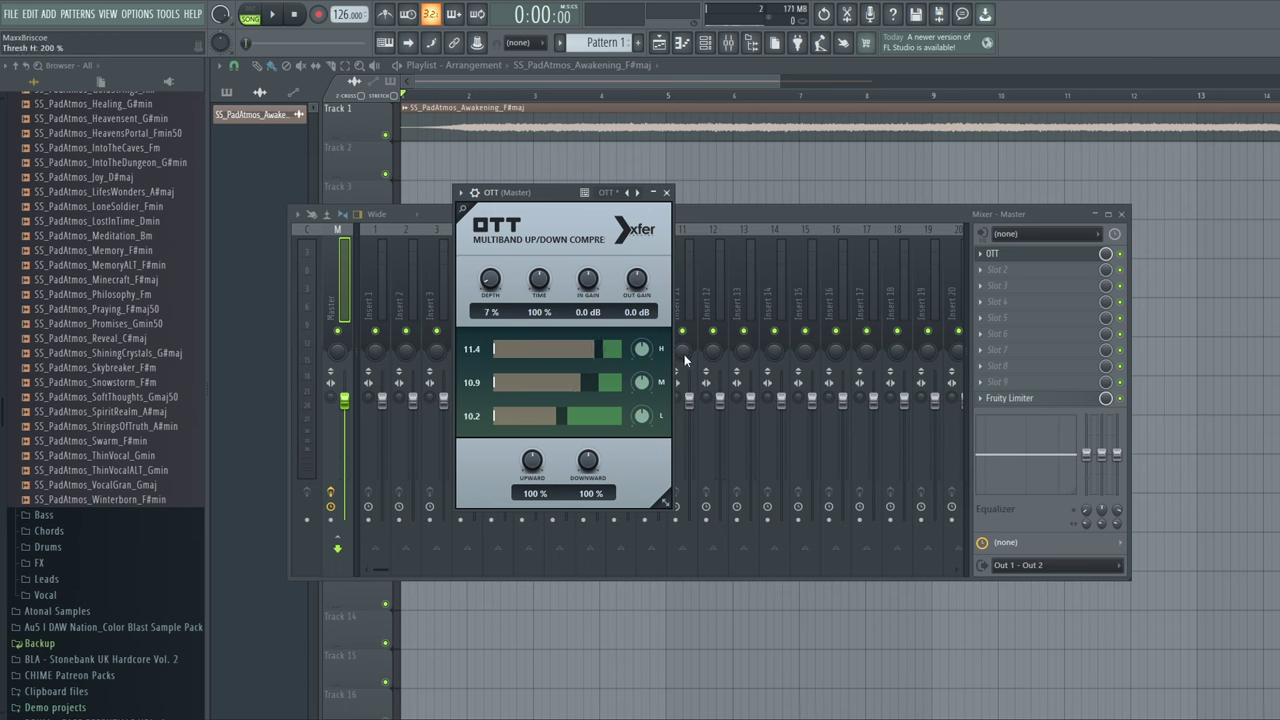
Set OTT's time to 60%, raise the low band threshold and even out the others, with the mid band at 185%
{"action": "scroll", "coordinate": [540, 282], "scroll_direction": "down", "scroll_amount": 3}
{"action": "scroll", "coordinate": [540, 288], "scroll_direction": "down", "scroll_amount": 4}
{"action": "scroll", "coordinate": [533, 293], "scroll_direction": "down", "scroll_amount": 2}
{"action": "left_click_drag", "start_coordinate": [601, 349], "coordinate": [600, 396]}
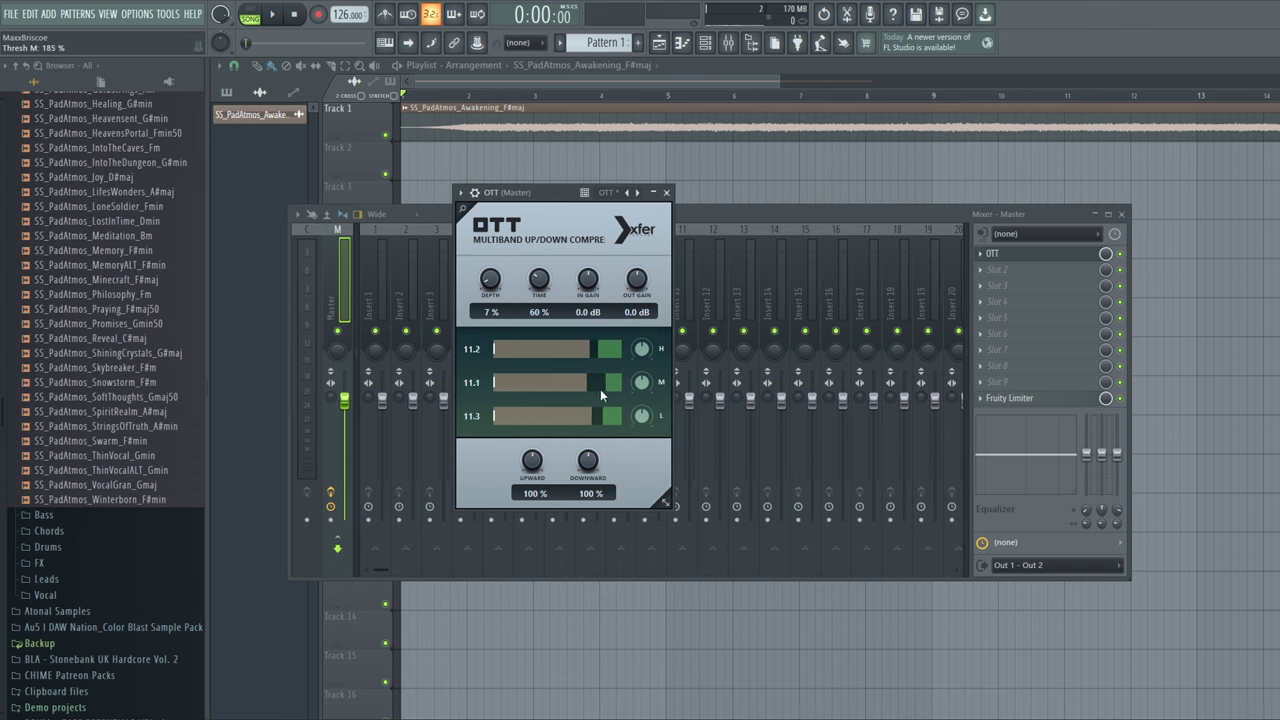
{"action": "left_click_drag", "start_coordinate": [593, 347], "coordinate": [599, 383]}
{"action": "left_click_drag", "start_coordinate": [532, 195], "coordinate": [667, 170]}
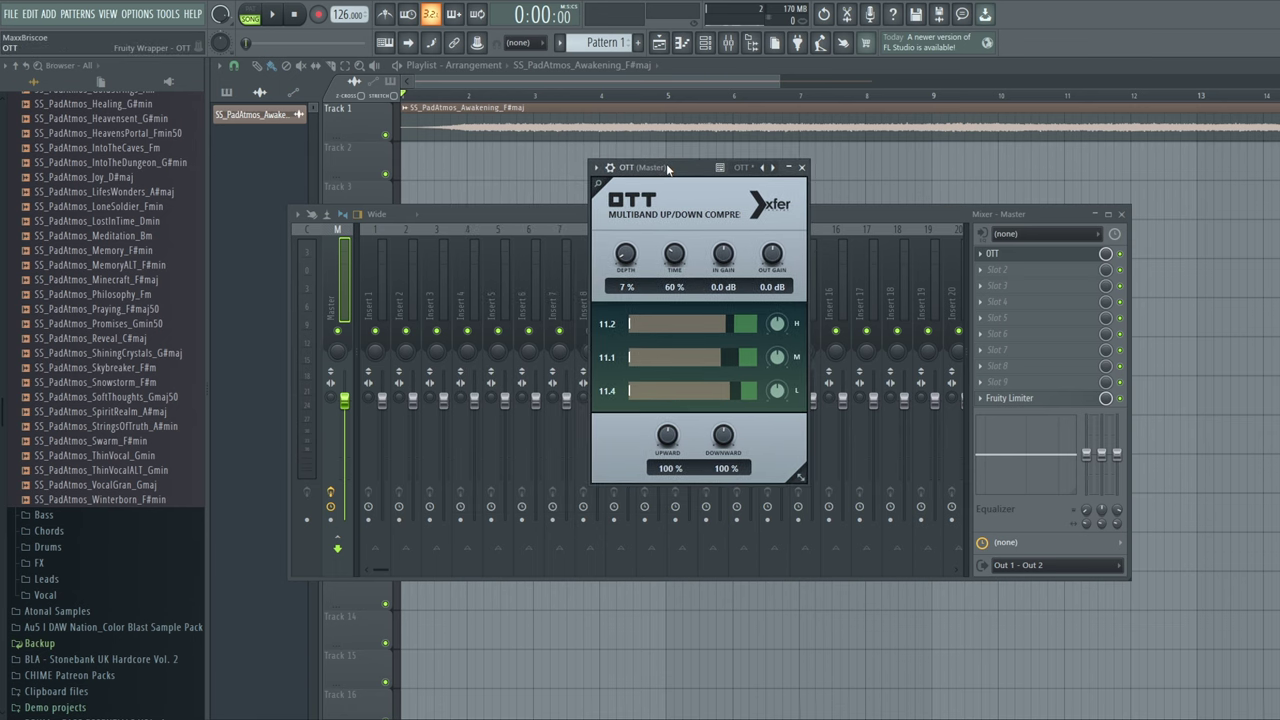
{"action": "left_click", "coordinate": [803, 168]}
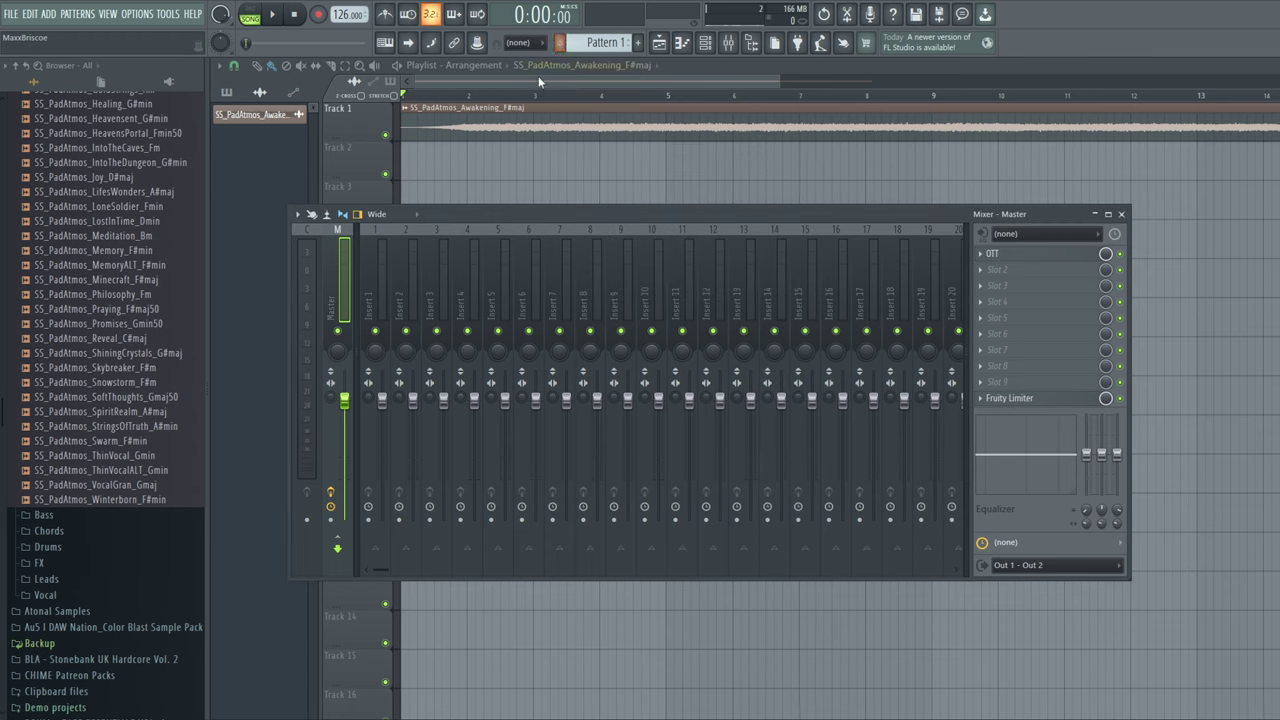
{"action": "key", "text": "F9"}
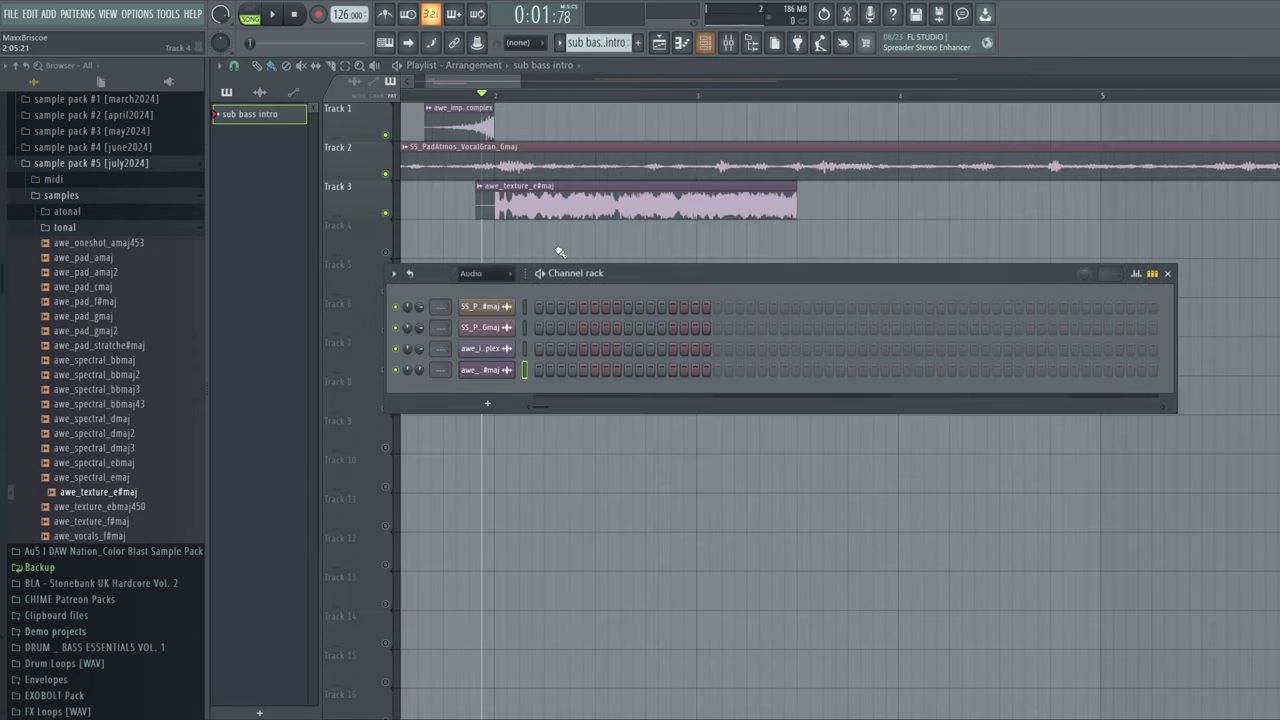
Show all channels in the Channel rack and insert a Serum instrument channel
{"action": "left_click", "coordinate": [494, 274]}
{"action": "left_click", "coordinate": [508, 306]}
{"action": "right_click", "coordinate": [510, 308]}
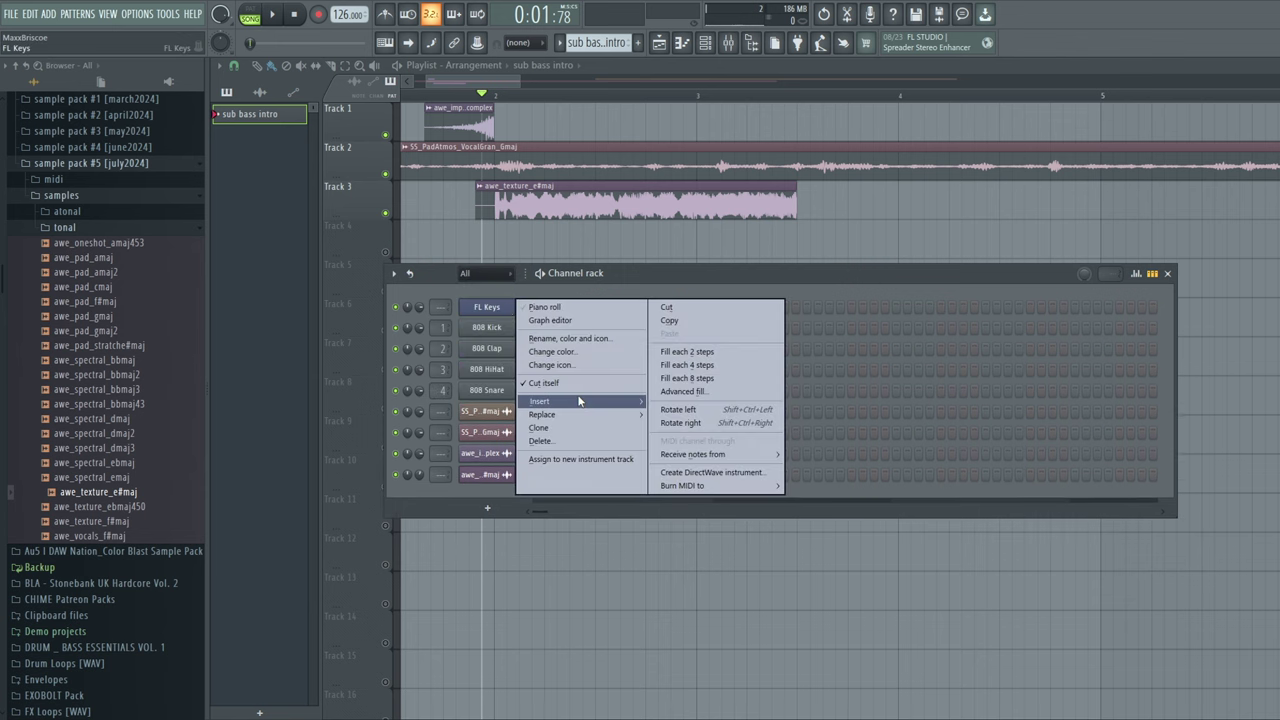
{"action": "mouse_move", "coordinate": [575, 401]}
{"action": "left_click", "coordinate": [790, 272]}
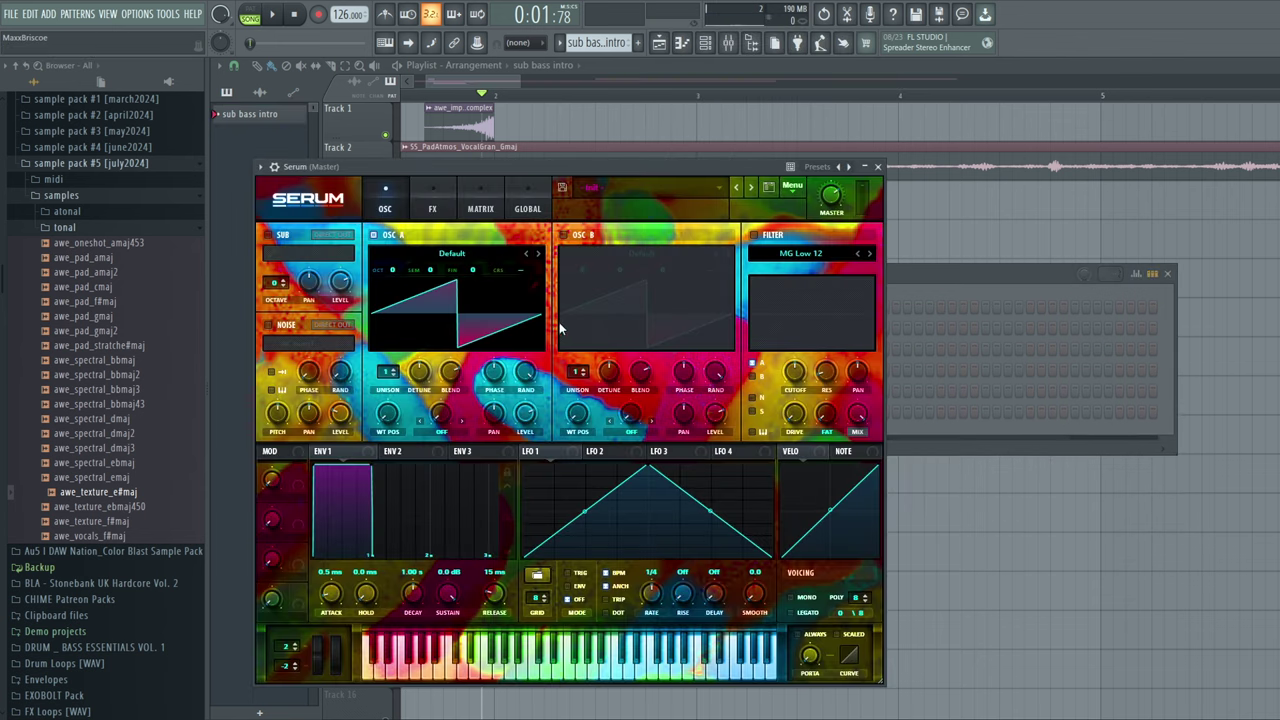
{"action": "left_click_drag", "start_coordinate": [563, 168], "coordinate": [773, 136]}
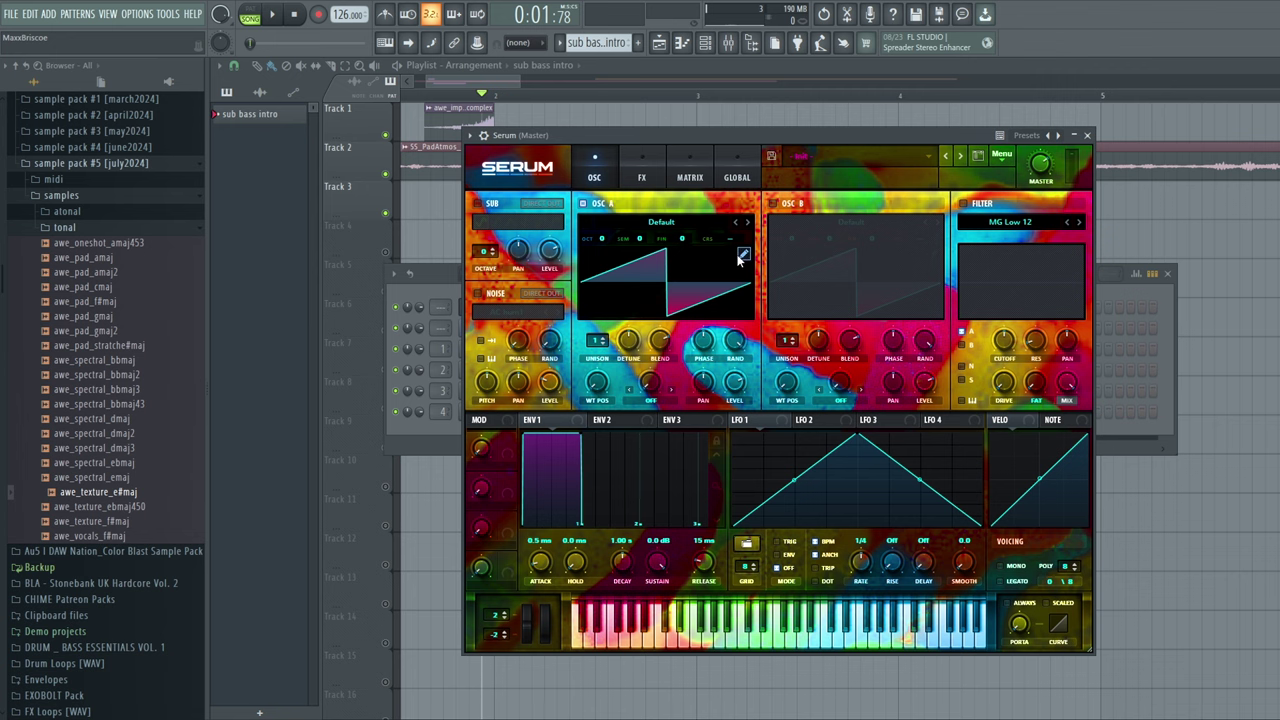
Draw a square wave in Serum's oscillator A wavetable and set the oscillator's fine tuning to 49 cents
{"action": "left_click", "coordinate": [741, 258]}
{"action": "left_click_drag", "start_coordinate": [544, 305], "coordinate": [726, 303]}
{"action": "left_click_drag", "start_coordinate": [1008, 487], "coordinate": [864, 490]}
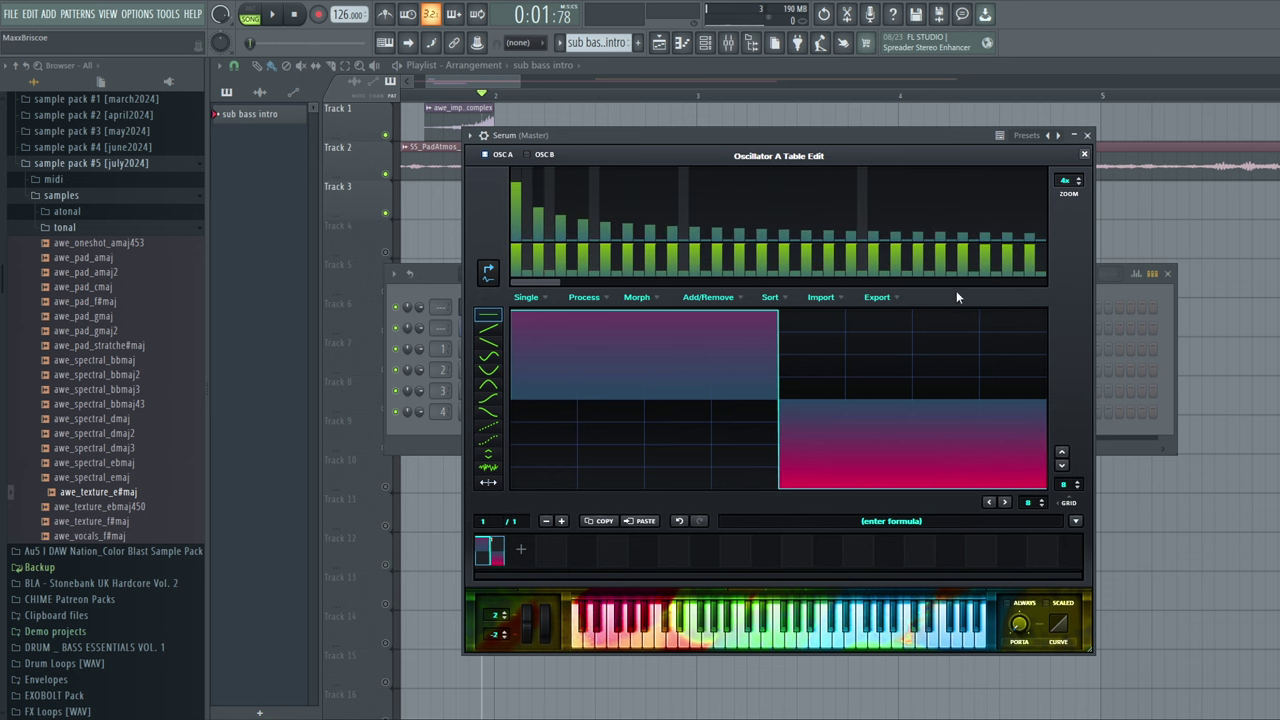
{"action": "left_click", "coordinate": [1084, 154]}
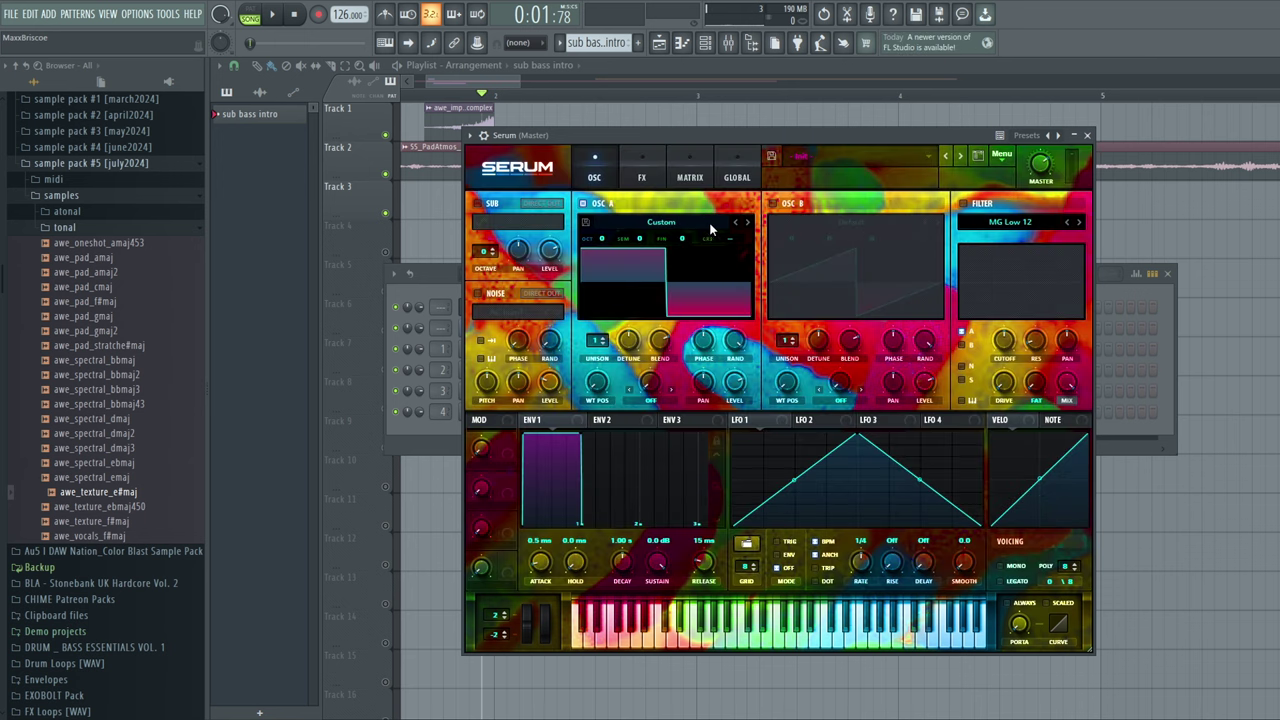
{"action": "left_click_drag", "start_coordinate": [739, 144], "coordinate": [743, 209]}
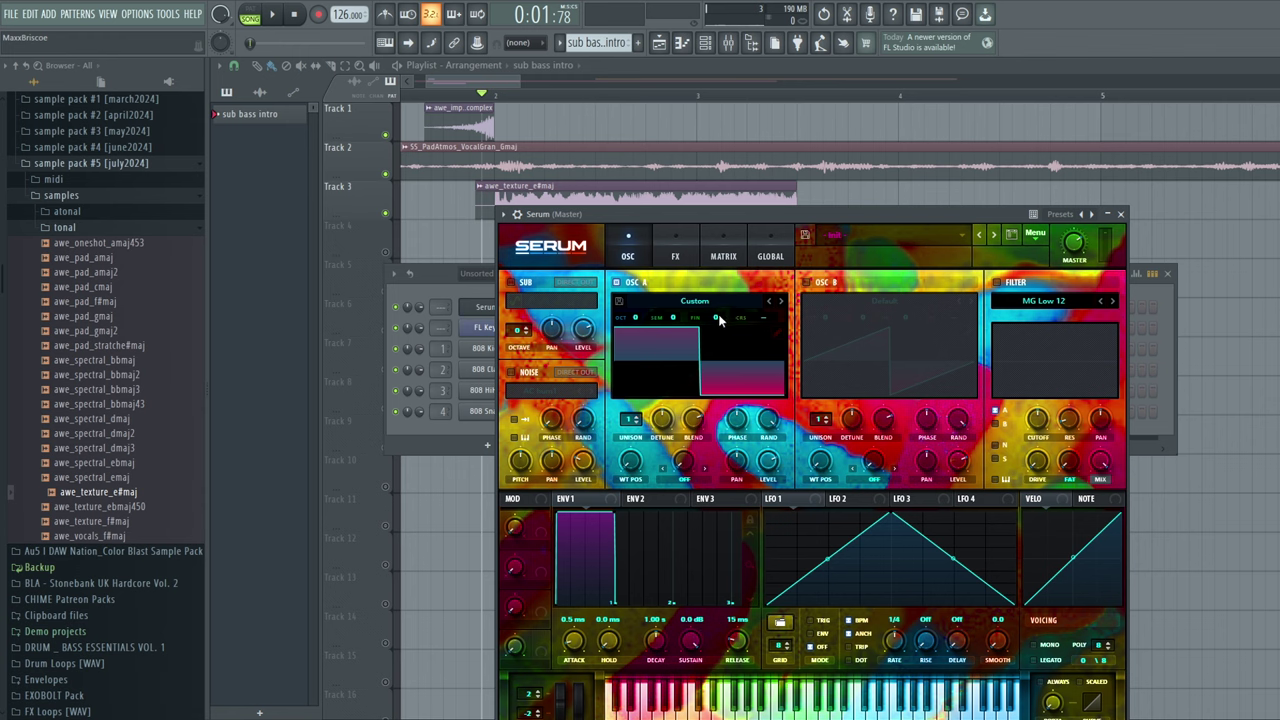
{"action": "left_click_drag", "start_coordinate": [719, 319], "coordinate": [722, 316]}
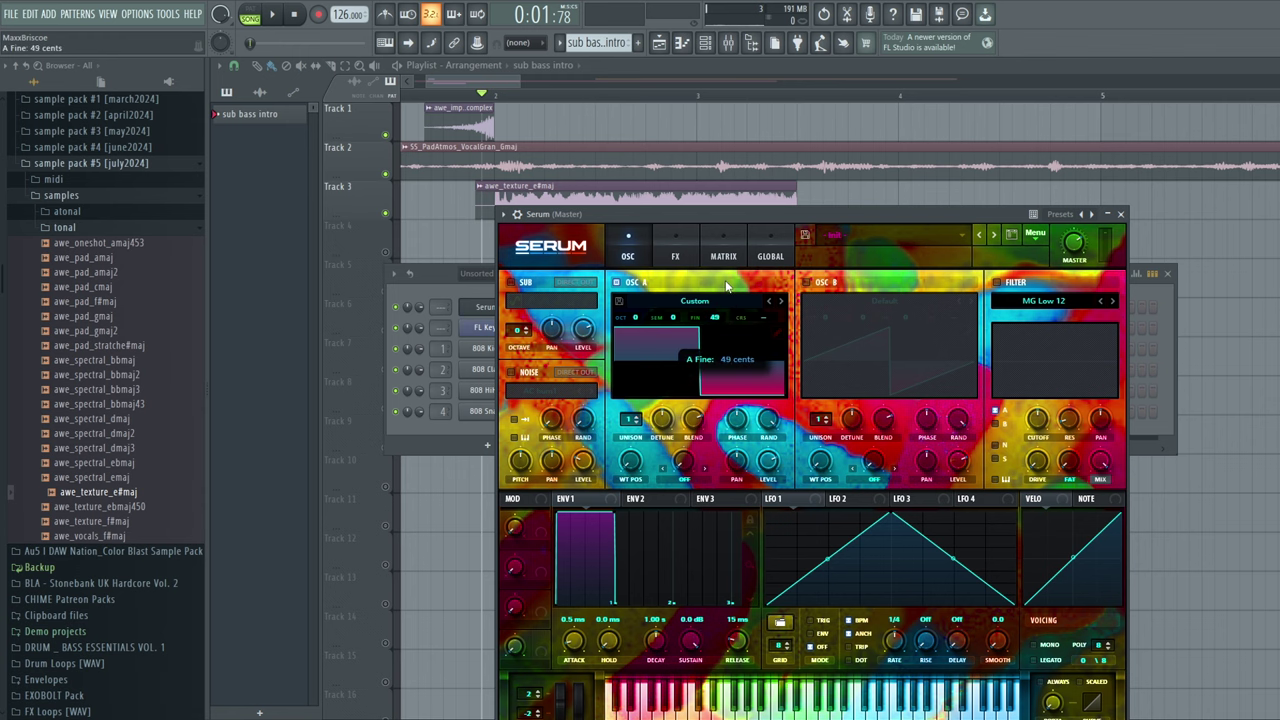
Set the global unison width of Serum's oscillator A to 0 and lower the width of oscillator B
{"action": "left_click_drag", "start_coordinate": [701, 212], "coordinate": [537, 140]}
{"action": "left_click", "coordinate": [592, 178]}
{"action": "left_click_drag", "start_coordinate": [435, 328], "coordinate": [435, 420]}
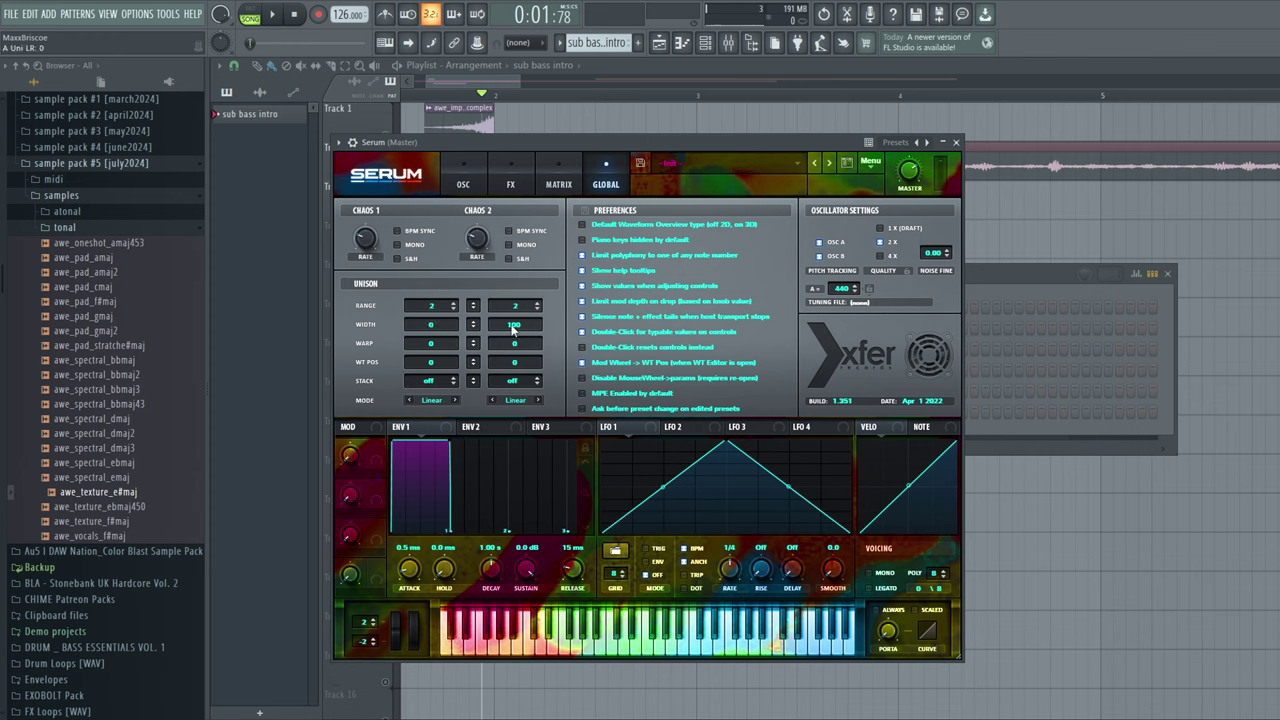
{"action": "left_click_drag", "start_coordinate": [512, 330], "coordinate": [499, 533]}
Route Serum to a free mixer track and load the SUB BASS mixer track state onto it
{"action": "left_click", "coordinate": [341, 142]}
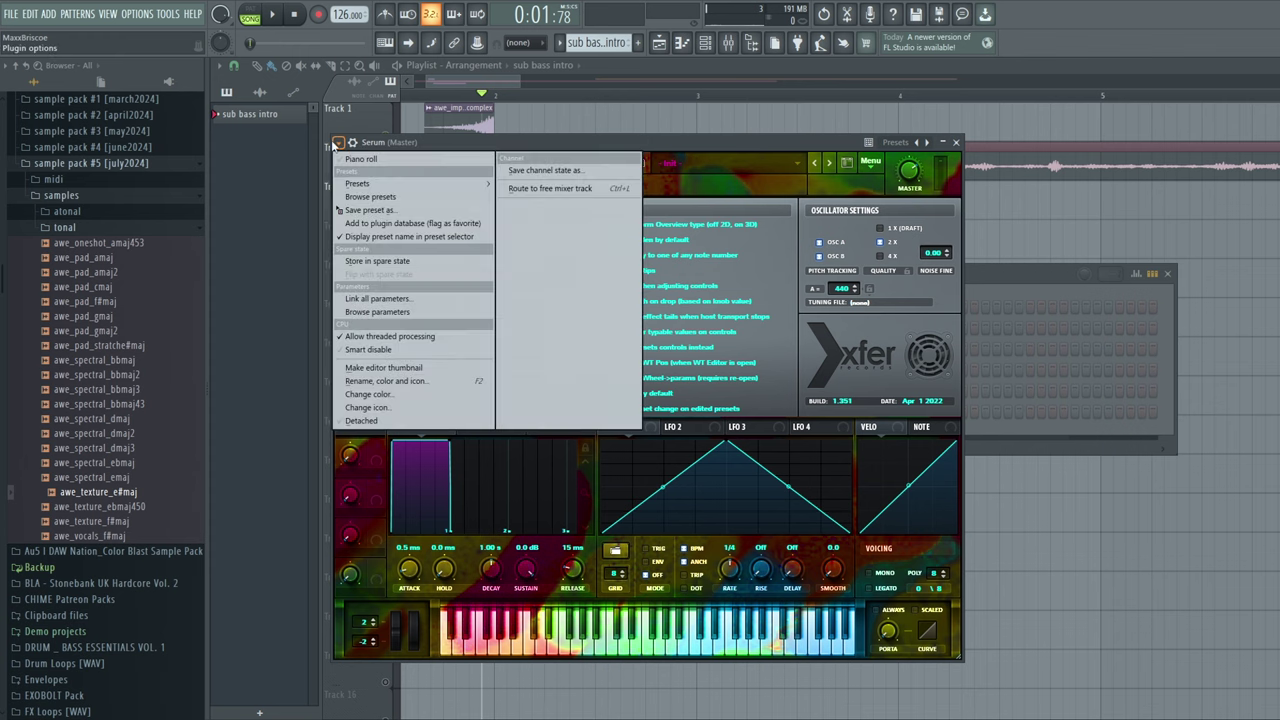
{"action": "left_click", "coordinate": [548, 196]}
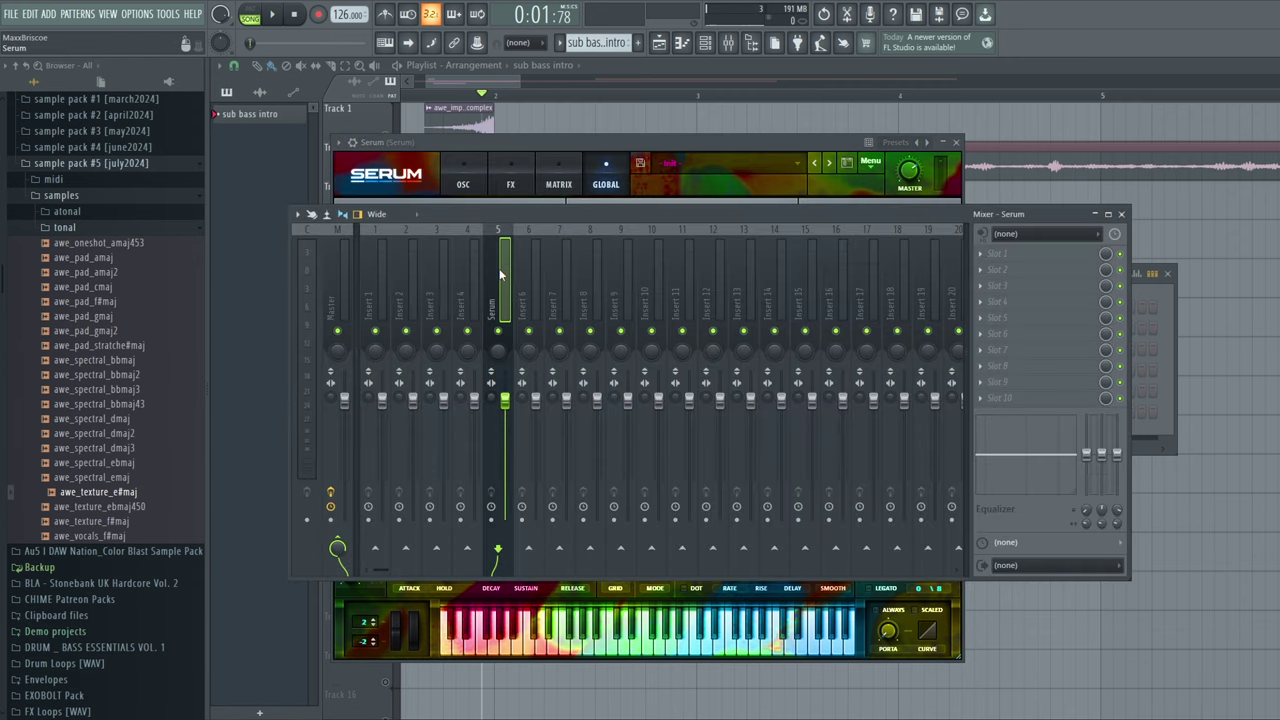
{"action": "mouse_move", "coordinate": [630, 226]}
{"action": "left_mouse_down"}
{"action": "mouse_move", "coordinate": [597, 262]}
{"action": "mouse_move", "coordinate": [591, 186]}
{"action": "mouse_move", "coordinate": [607, 229]}
{"action": "left_mouse_up"}
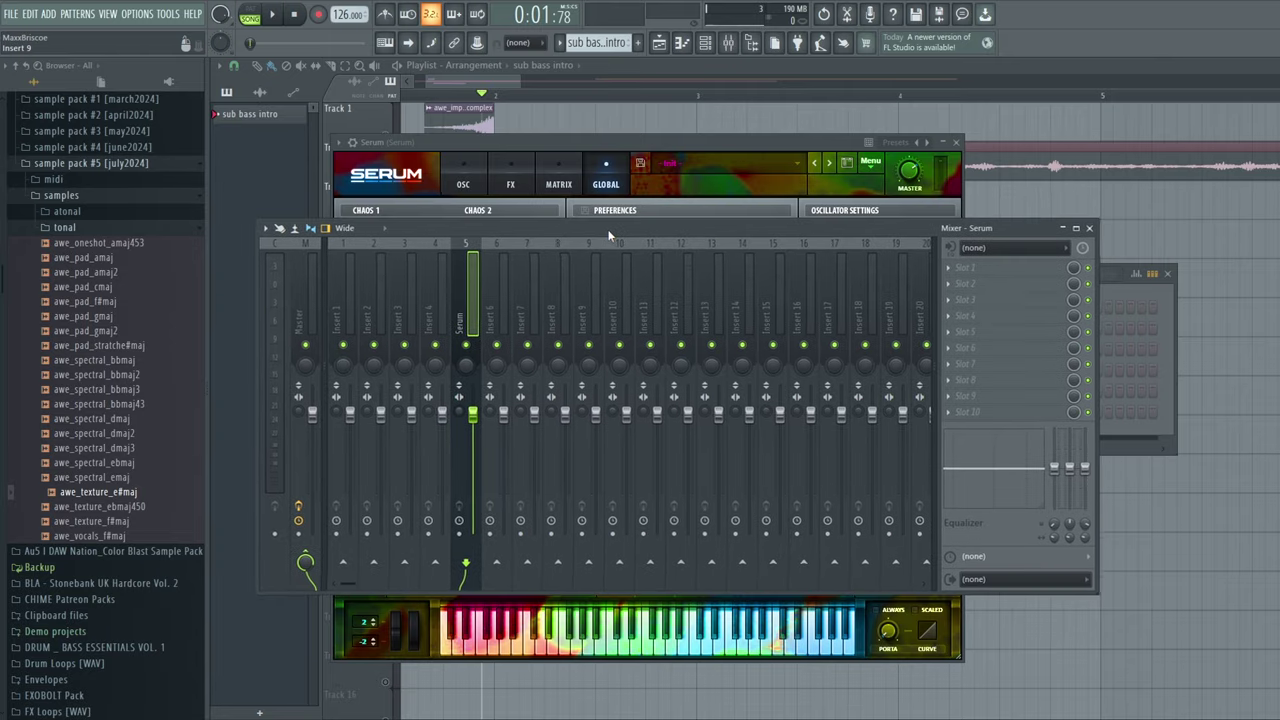
{"action": "right_click", "coordinate": [464, 303]}
{"action": "mouse_move", "coordinate": [523, 330]}
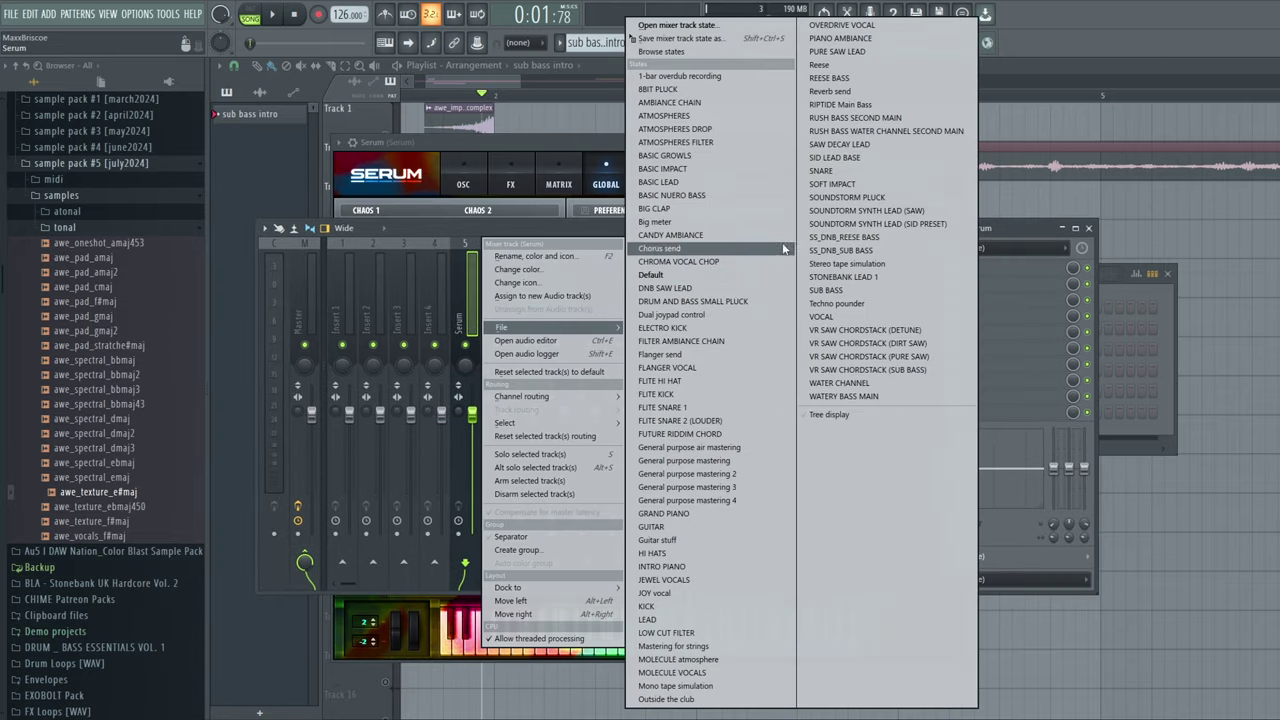
{"action": "left_click", "coordinate": [840, 290]}
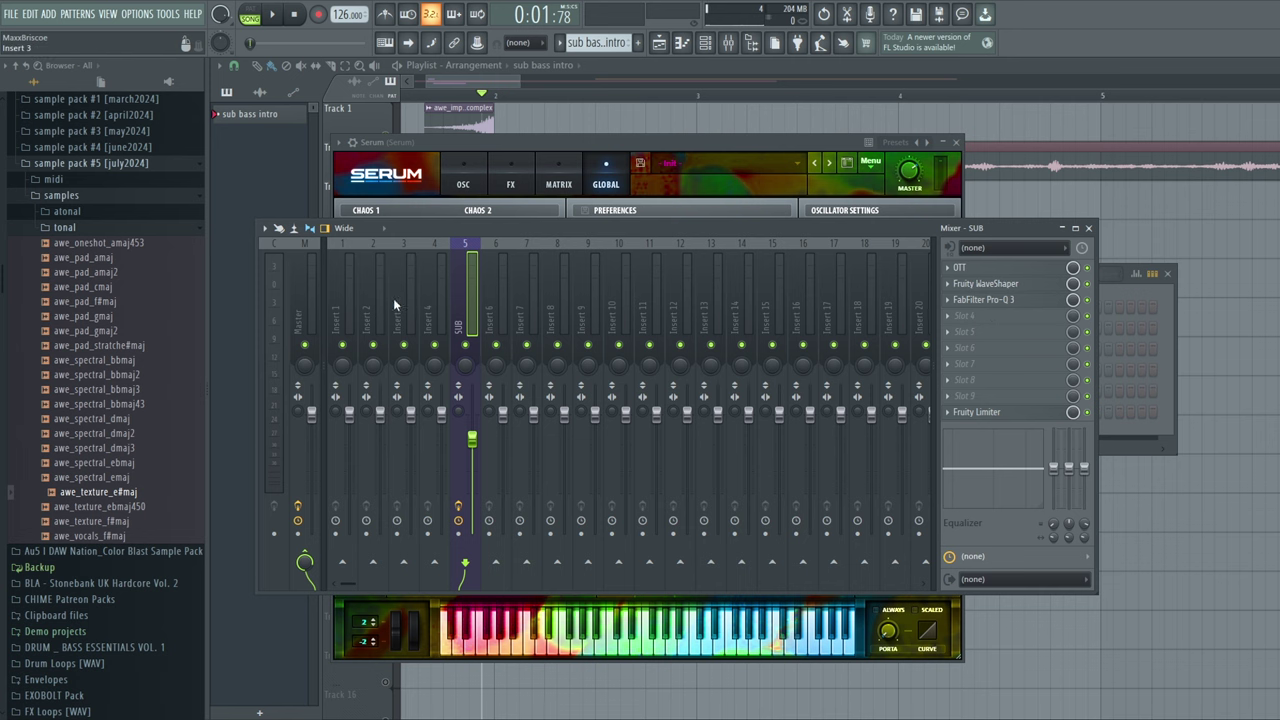
Reset mixer track 5 to the Default mixer track state, clearing the loaded SUB effect chain
{"action": "right_click", "coordinate": [472, 240]}
{"action": "mouse_move", "coordinate": [520, 331]}
{"action": "left_click", "coordinate": [660, 279]}
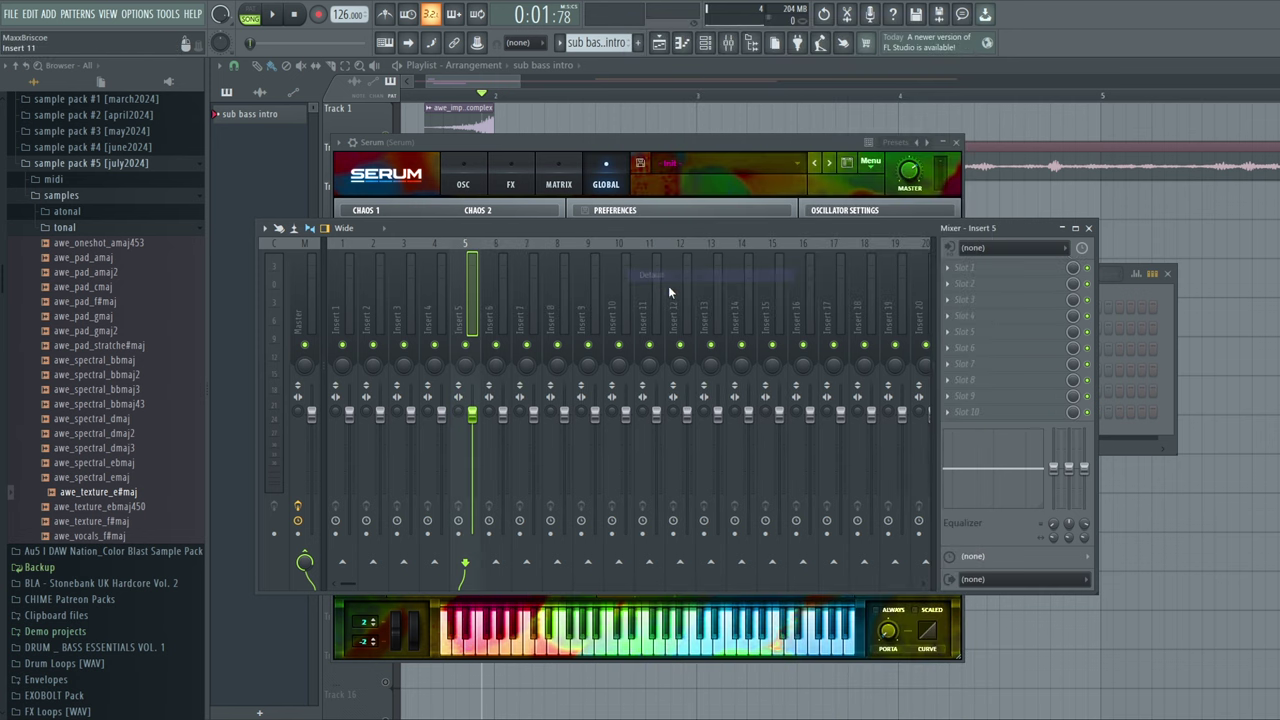
{"action": "left_click_drag", "start_coordinate": [564, 228], "coordinate": [613, 227]}
Rename mixer track 5 to "Sub Bass Intro" and give it the purple colour #655592
{"action": "right_click", "coordinate": [516, 293]}
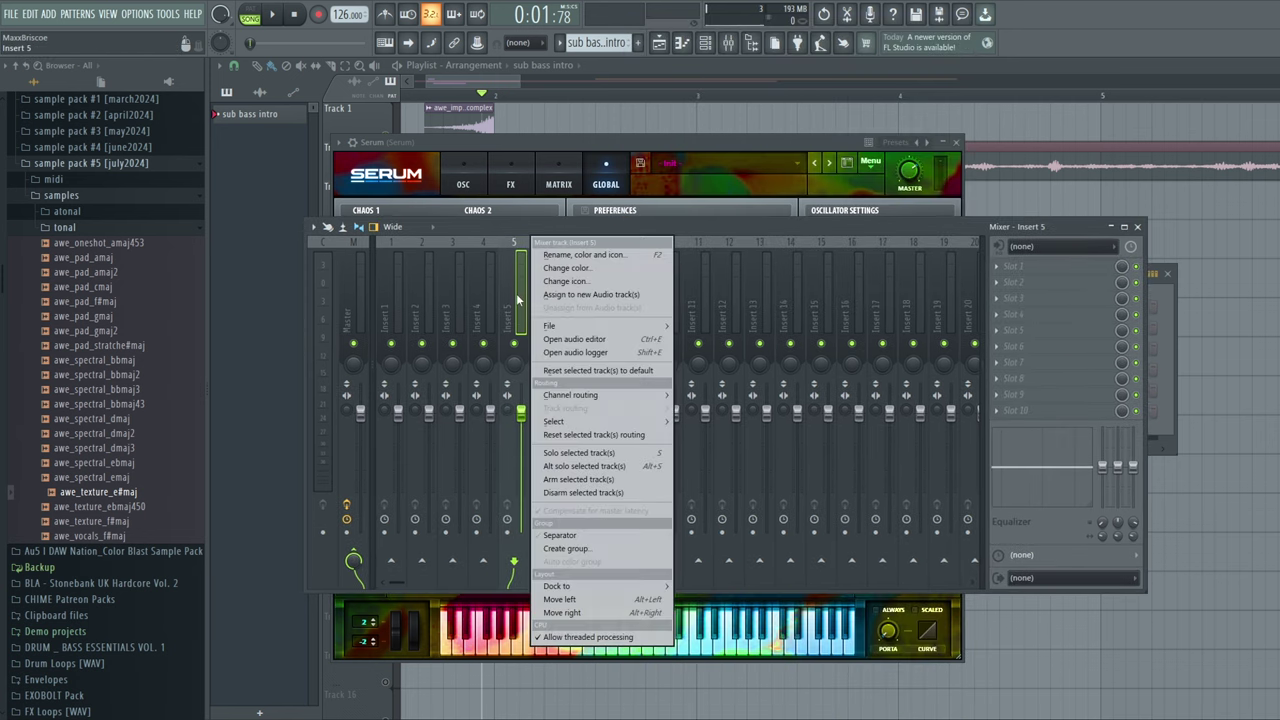
{"action": "left_click", "coordinate": [590, 255]}
{"action": "type", "text": "Sub B"}
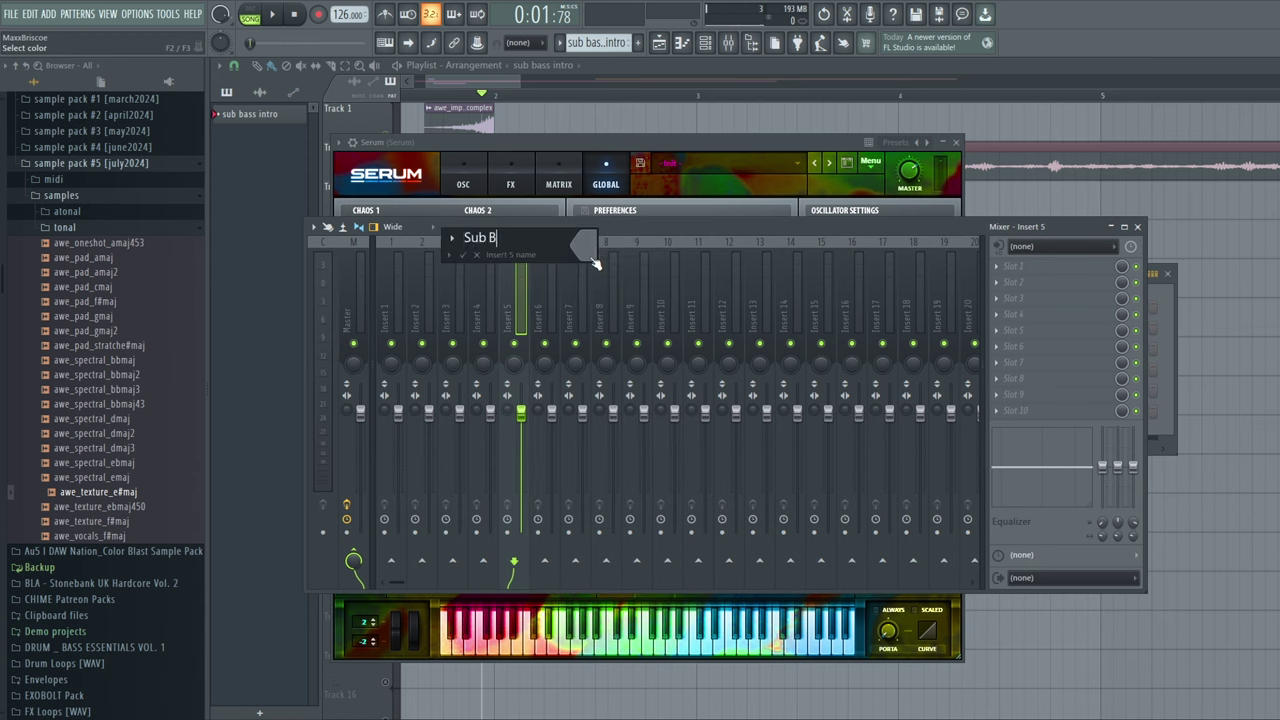
{"action": "type", "text": "ass Intro"}
{"action": "left_click", "coordinate": [600, 263]}
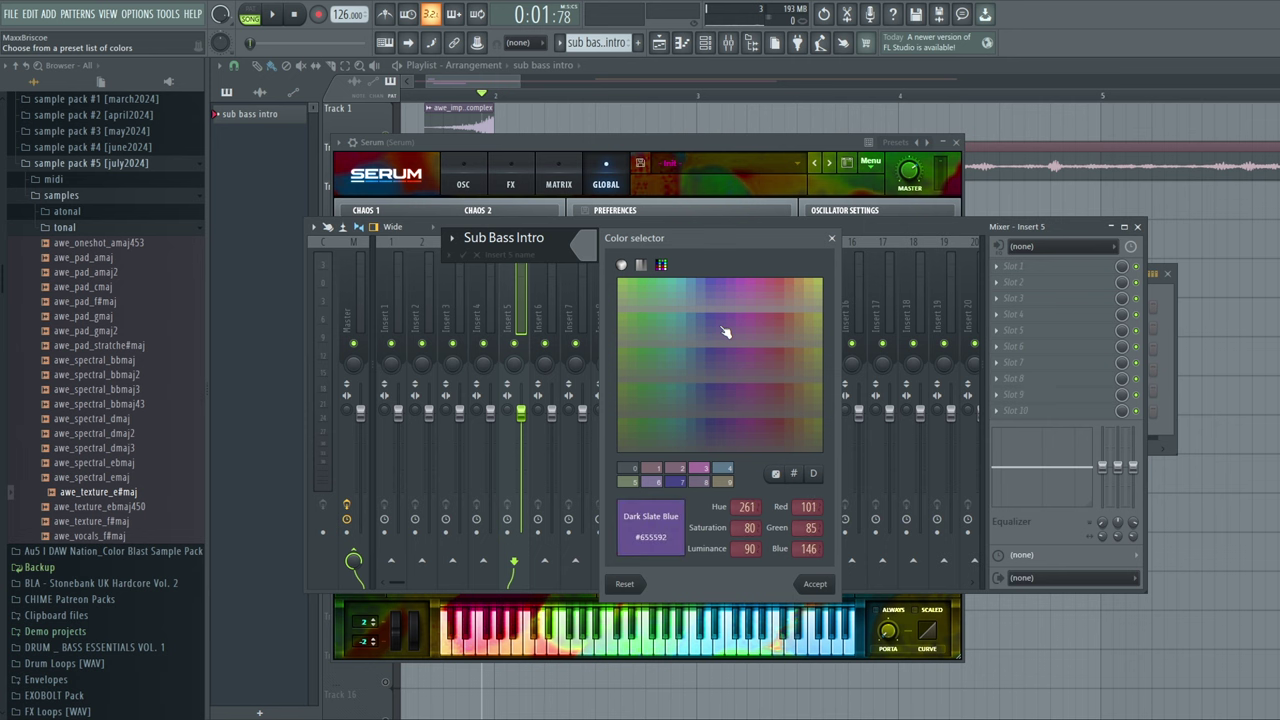
{"action": "key", "text": "Return"}
{"action": "key", "text": "Return"}
Load OTT into slot 1 of the Sub Bass Intro mixer track and lower its depth to about 32%
{"action": "left_click", "coordinate": [1029, 265]}
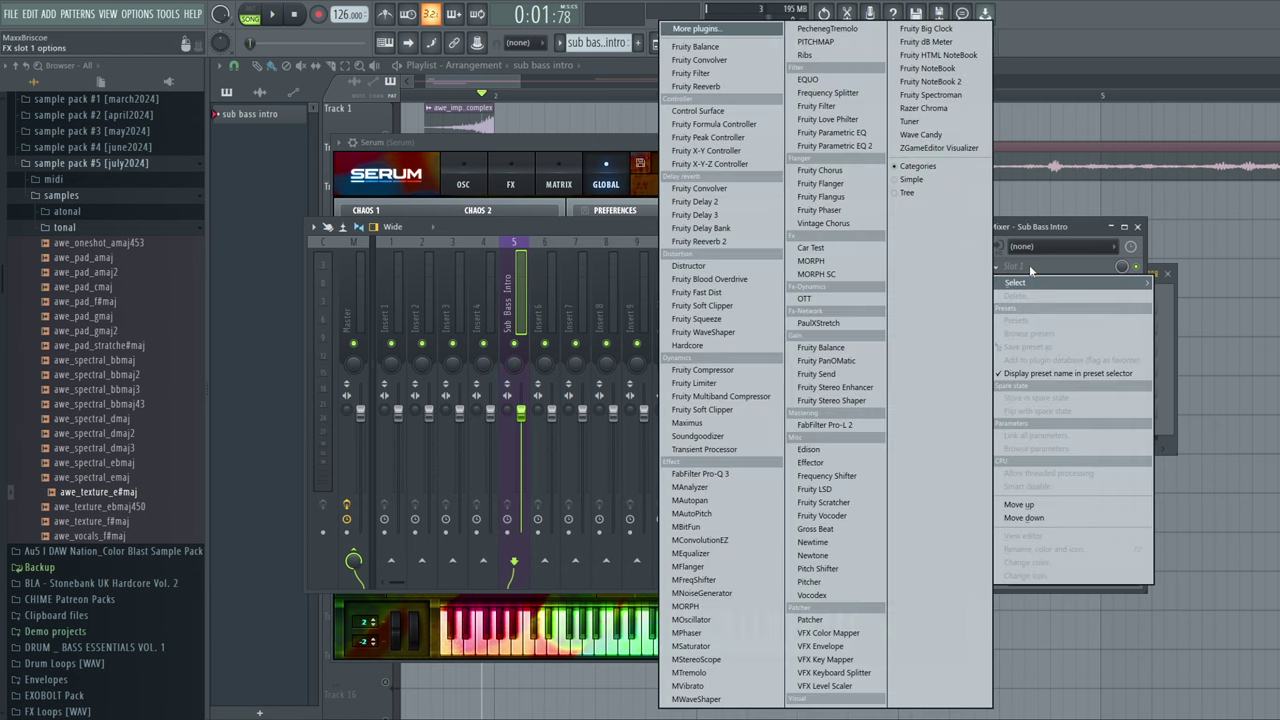
{"action": "left_click", "coordinate": [810, 301]}
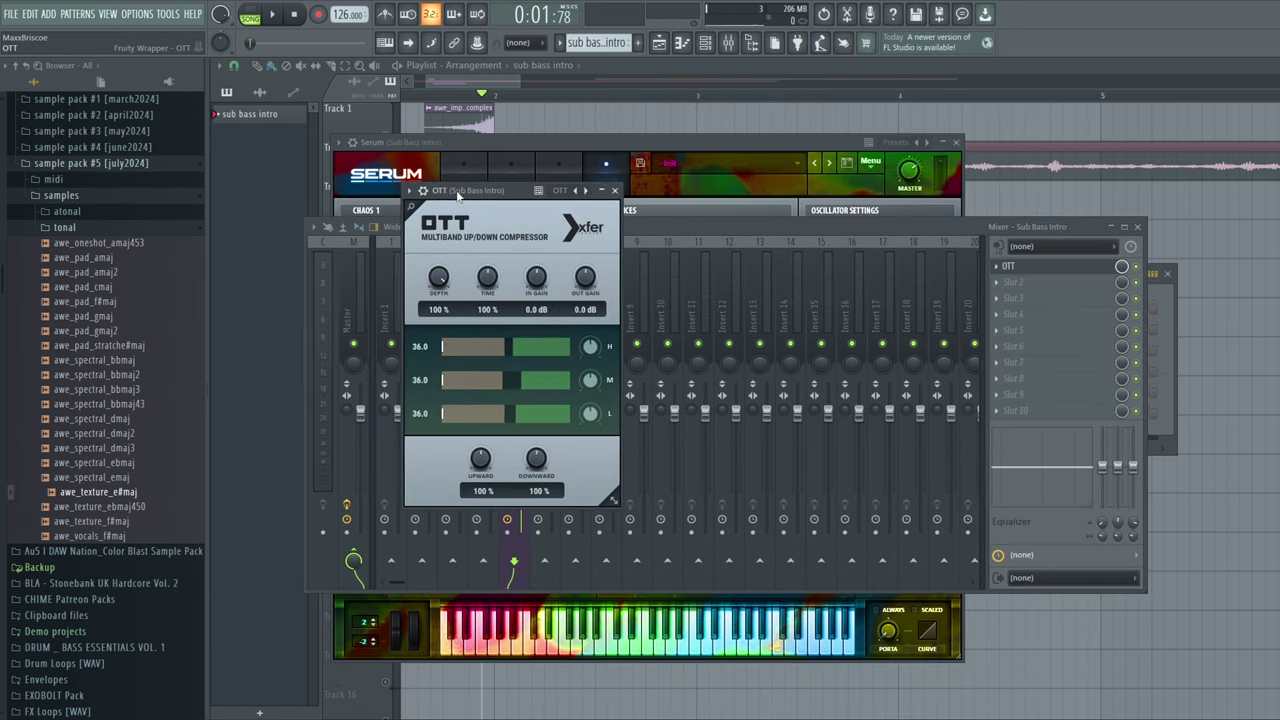
{"action": "left_click_drag", "start_coordinate": [437, 283], "coordinate": [436, 330]}
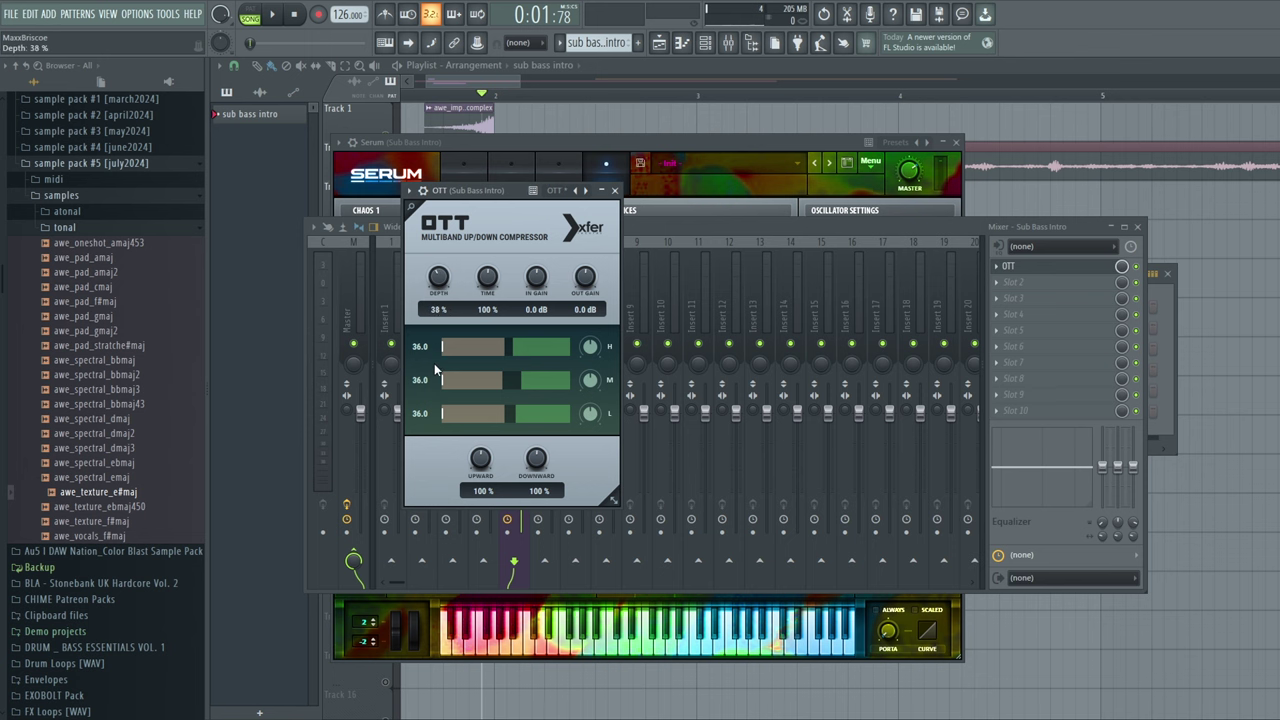
Bypass OTT, audition a low note on Serum's keyboard, and re-enable OTT
{"action": "left_click_drag", "start_coordinate": [628, 142], "coordinate": [626, 112]}
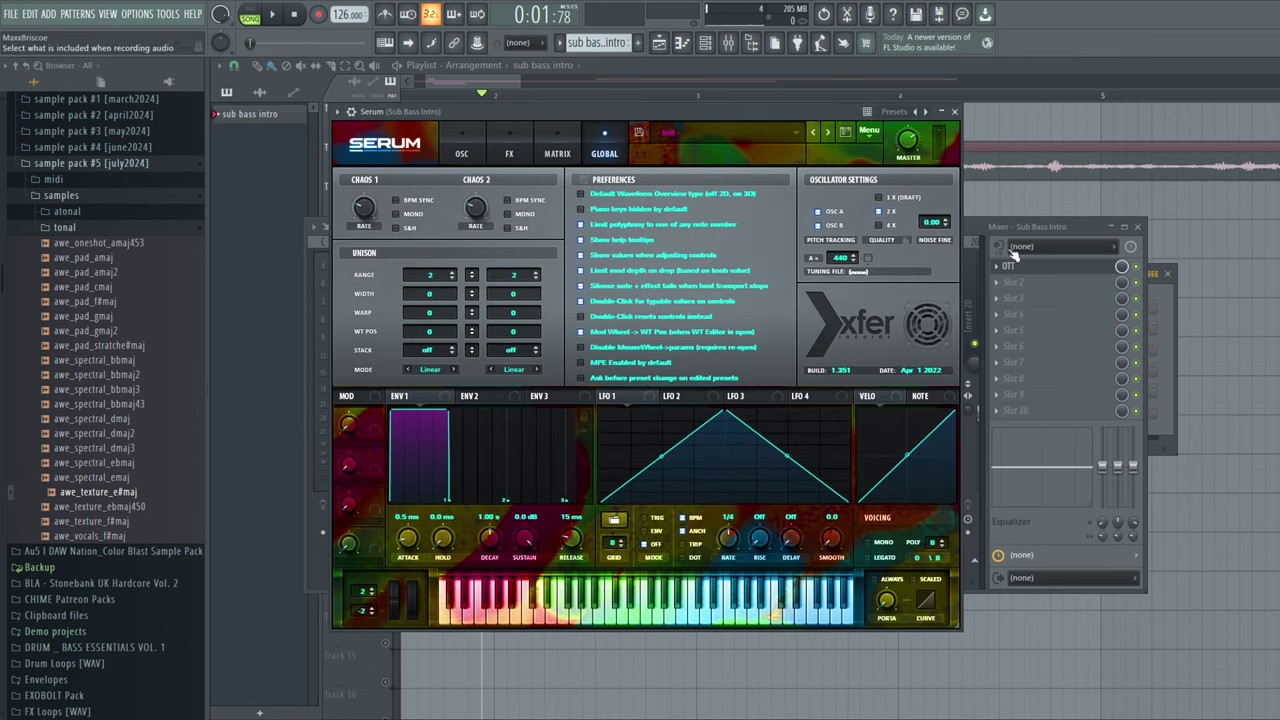
{"action": "left_click", "coordinate": [1137, 267]}
{"action": "left_click", "coordinate": [652, 140]}
{"action": "left_click", "coordinate": [450, 615]}
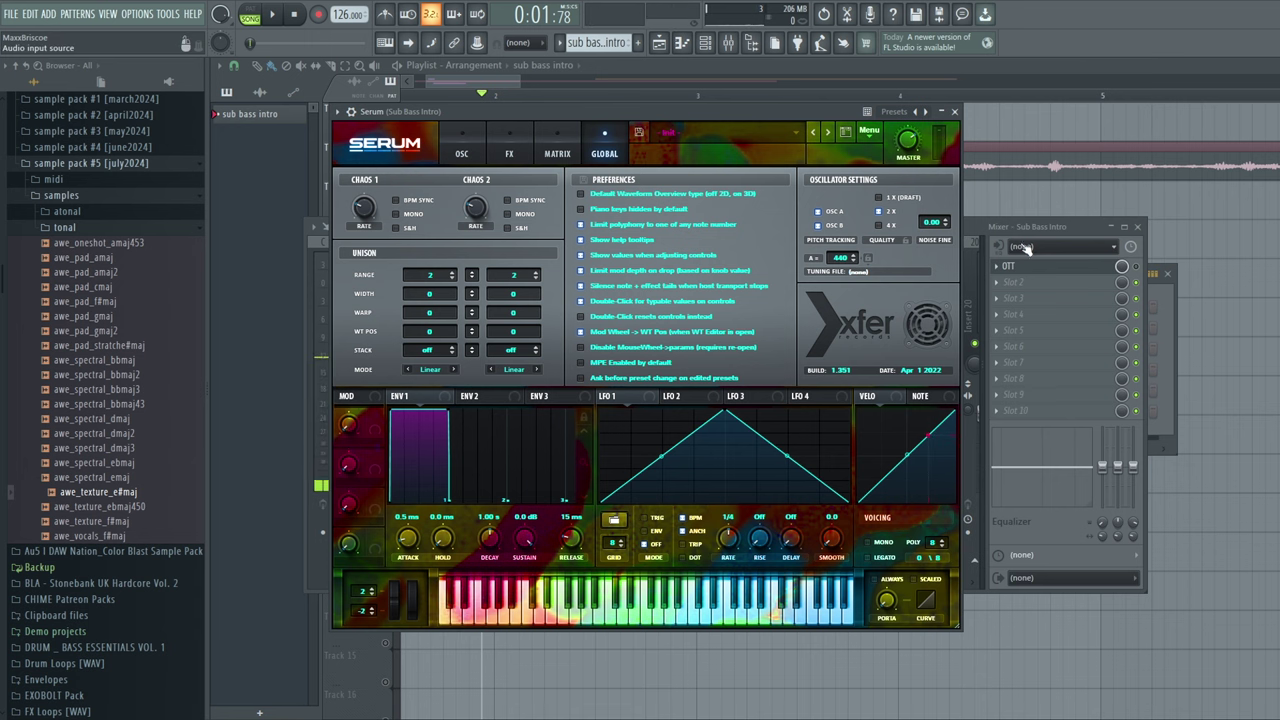
{"action": "left_click", "coordinate": [1100, 273]}
{"action": "left_click", "coordinate": [1100, 273]}
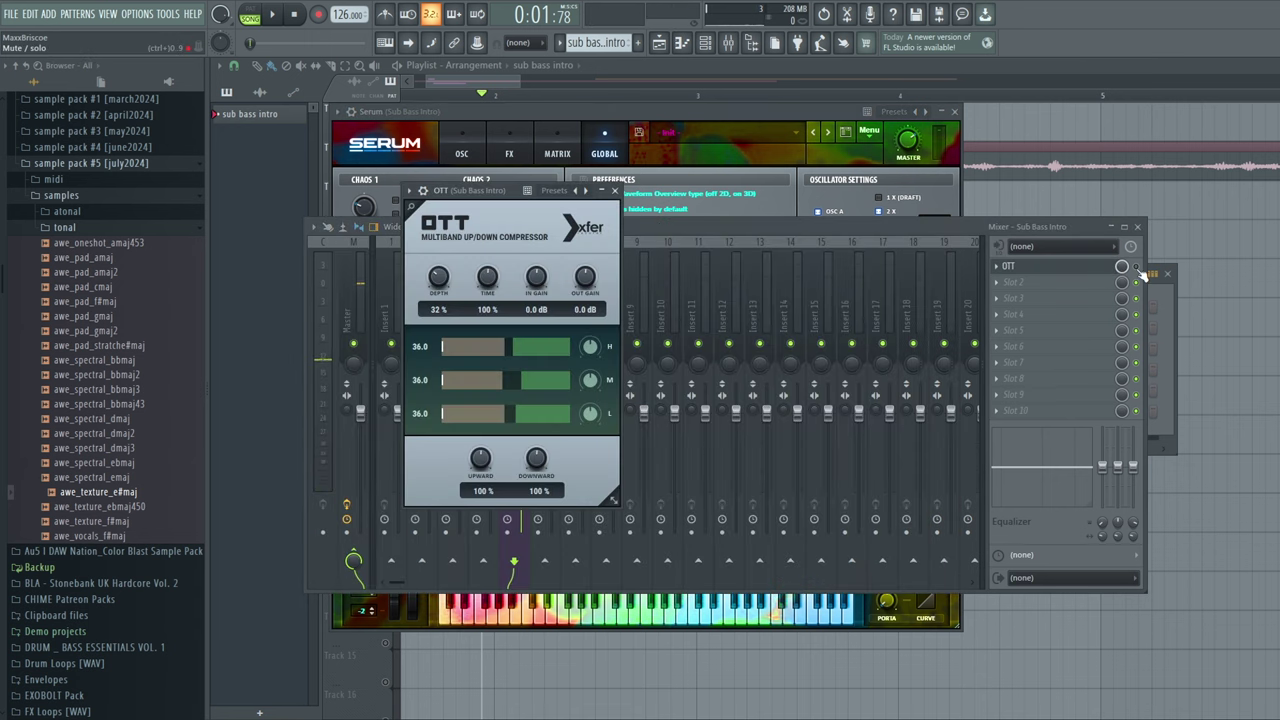
{"action": "left_click", "coordinate": [1120, 276]}
Set OTT's depth to 37% and time to 0%, and reduce the high and mid bands' thresholds and gains
{"action": "left_click_drag", "start_coordinate": [460, 191], "coordinate": [548, 180]}
{"action": "scroll", "coordinate": [531, 273], "scroll_direction": "down", "scroll_amount": 2}
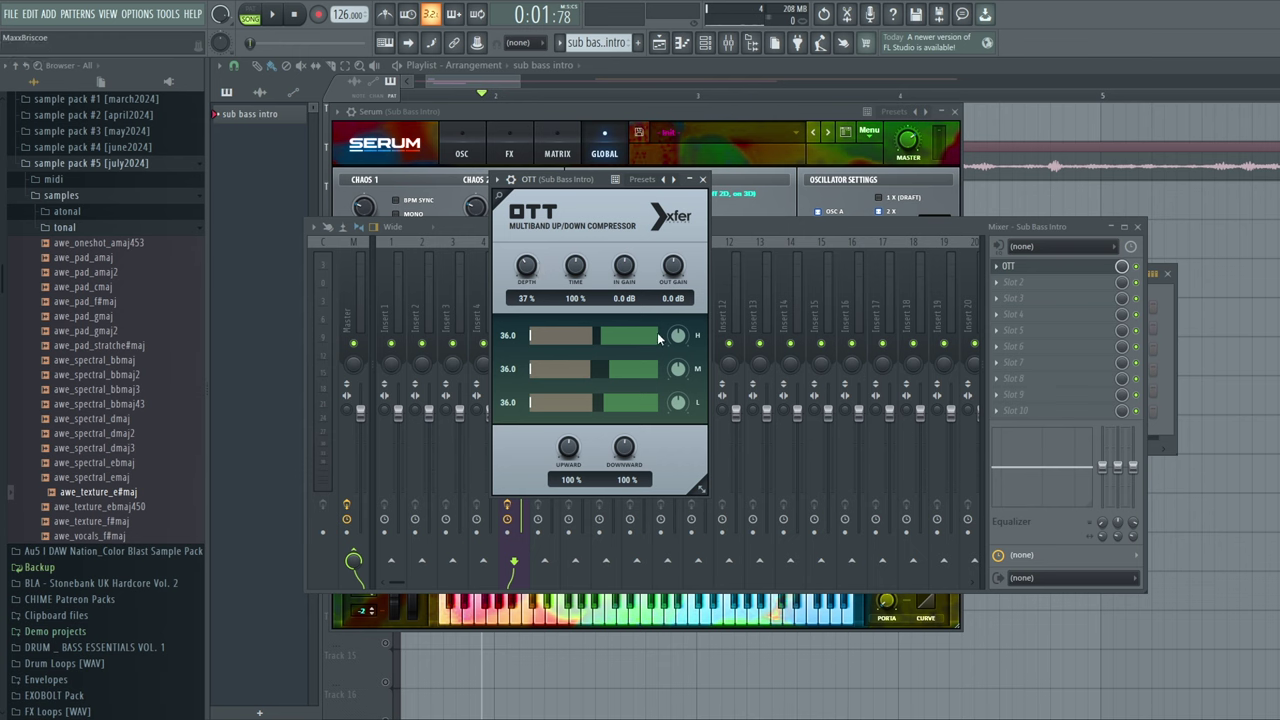
{"action": "mouse_move", "coordinate": [587, 262]}
{"action": "left_mouse_down"}
{"action": "mouse_move", "coordinate": [566, 380]}
{"action": "mouse_move", "coordinate": [571, 249]}
{"action": "left_mouse_up"}
{"action": "left_click_drag", "start_coordinate": [572, 236], "coordinate": [536, 390]}
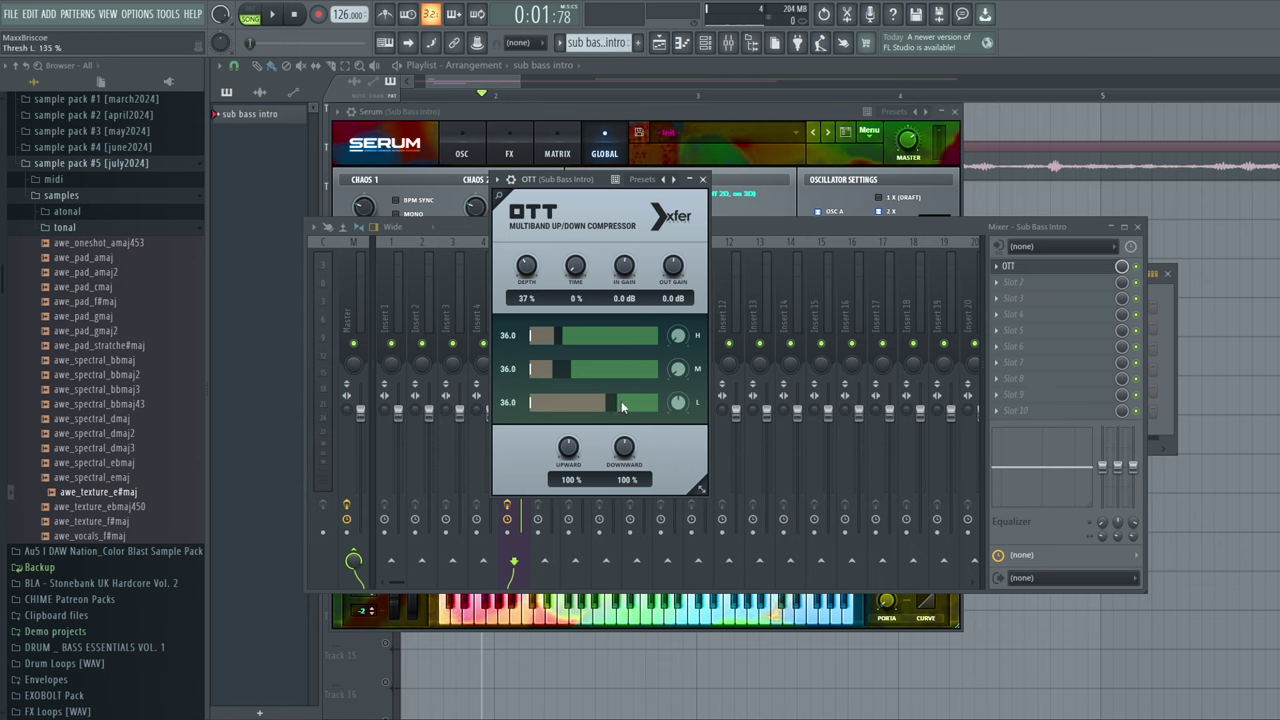
Raise the threshold and gain of OTT's low band and audition a low note in Serum
{"action": "left_click_drag", "start_coordinate": [621, 405], "coordinate": [645, 405]}
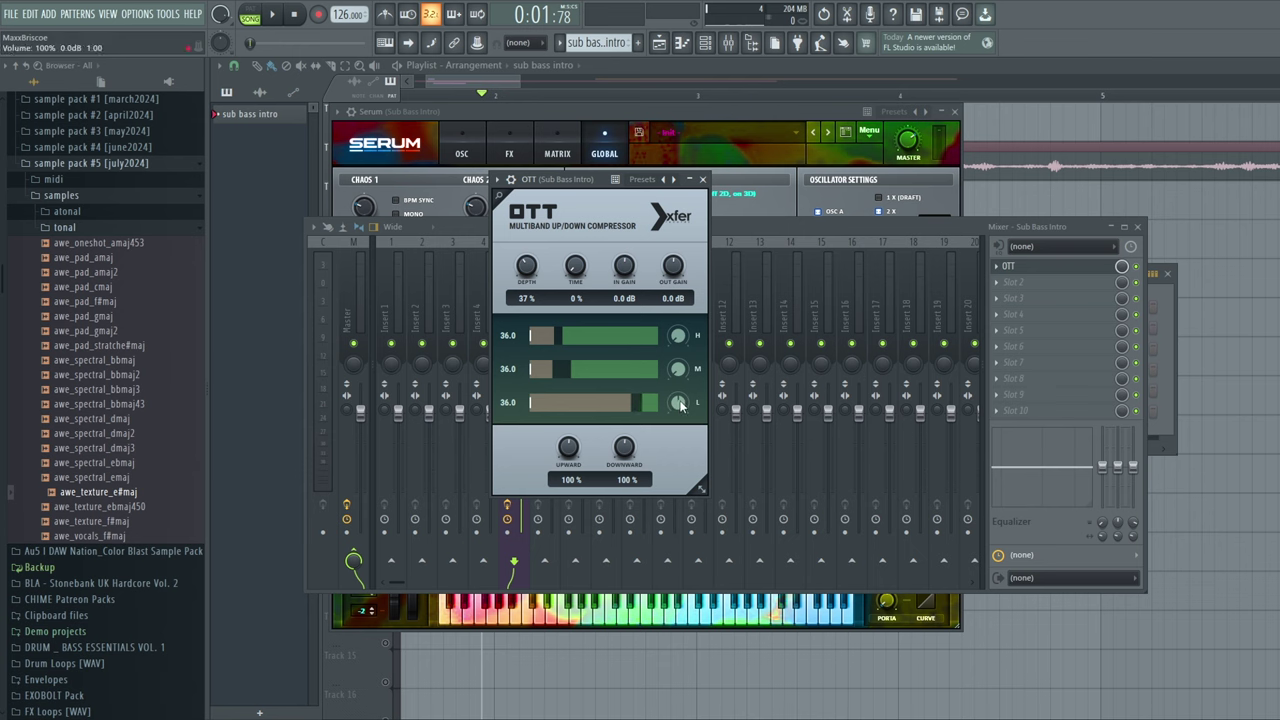
{"action": "left_click_drag", "start_coordinate": [687, 402], "coordinate": [687, 380]}
{"action": "left_click", "coordinate": [810, 228]}
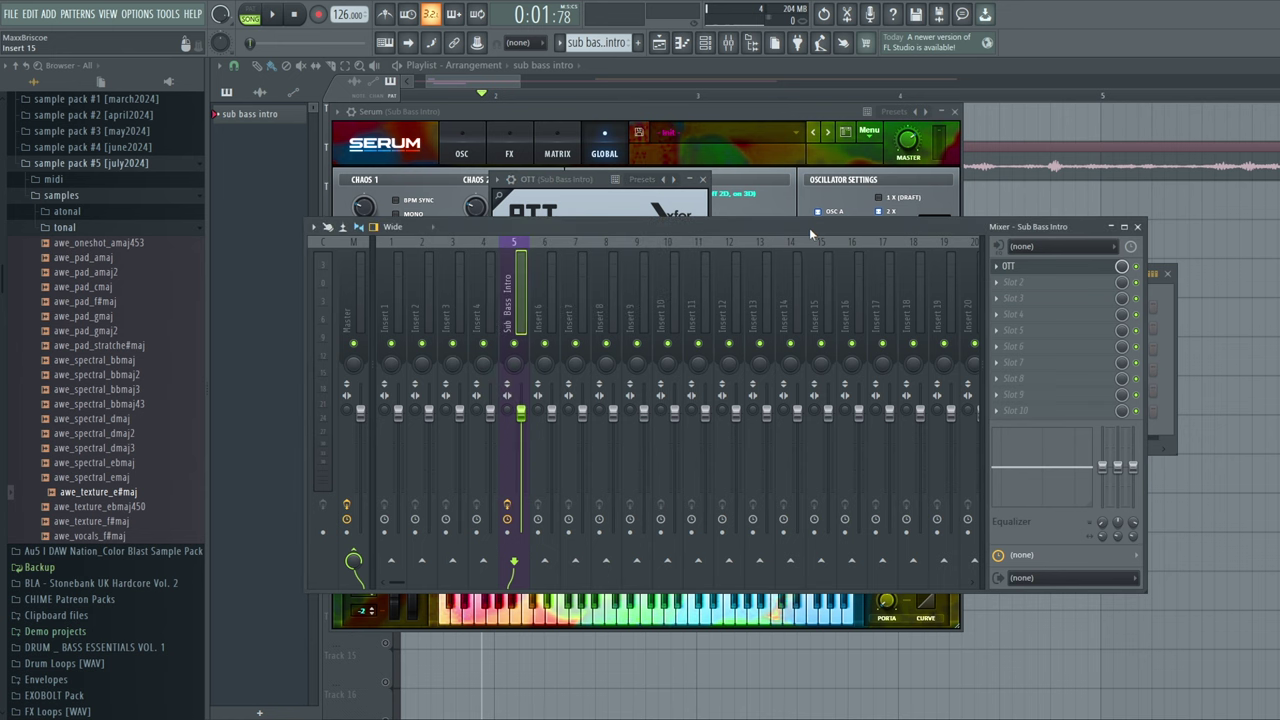
{"action": "left_click", "coordinate": [477, 622]}
Add Fruity WaveShaper to slot 2, bend its curve above the diagonal with a gentle S shape, and audition a low note
{"action": "left_click", "coordinate": [1024, 281]}
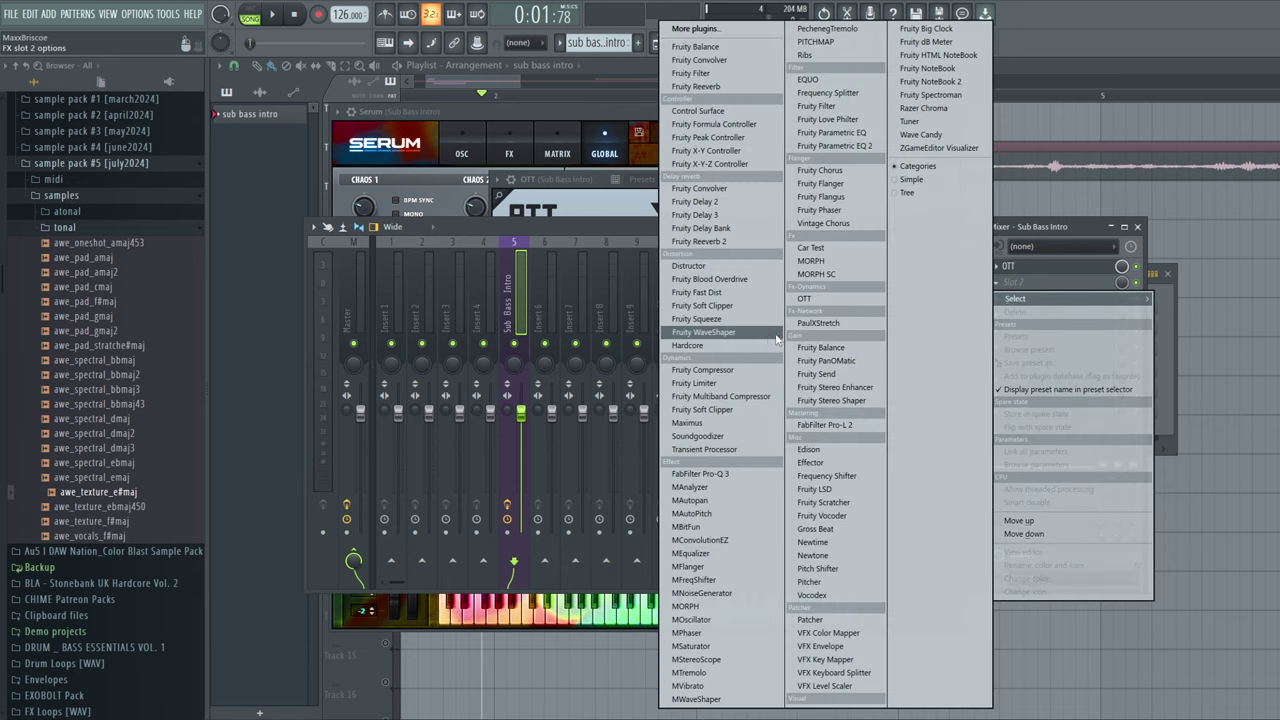
{"action": "left_click", "coordinate": [696, 331]}
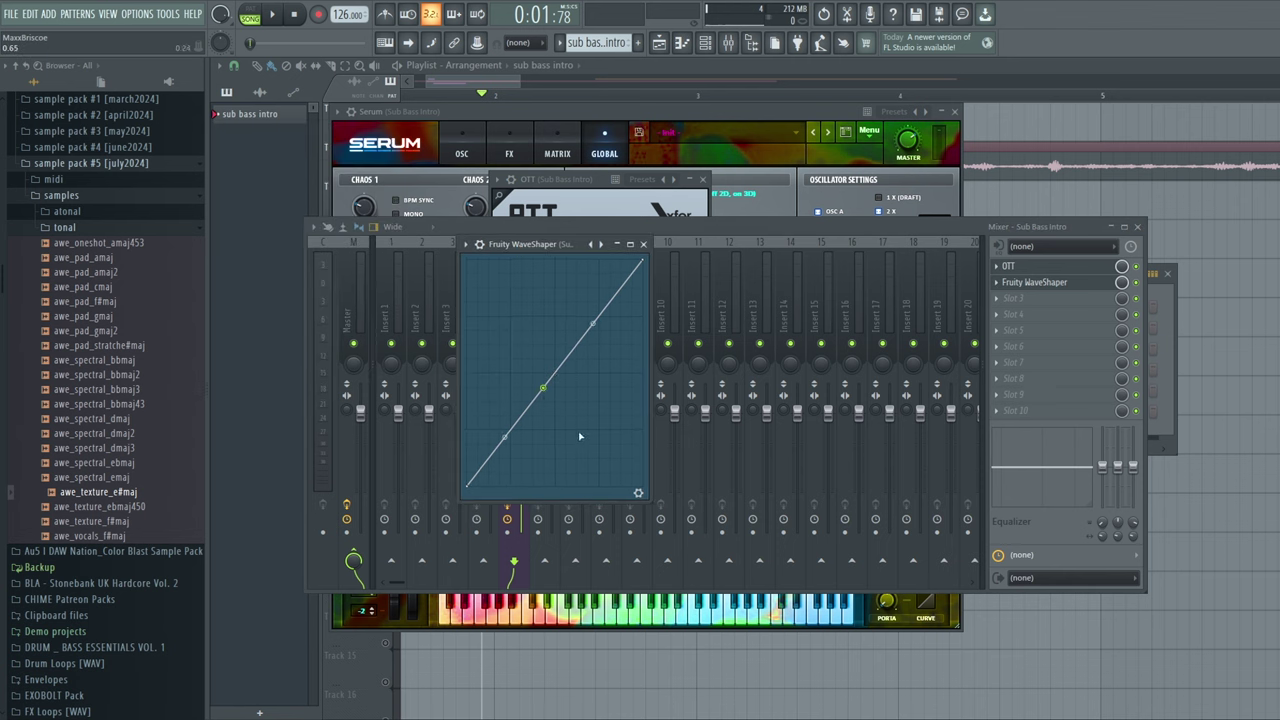
{"action": "left_click_drag", "start_coordinate": [540, 389], "coordinate": [549, 360]}
{"action": "left_click_drag", "start_coordinate": [528, 424], "coordinate": [527, 404]}
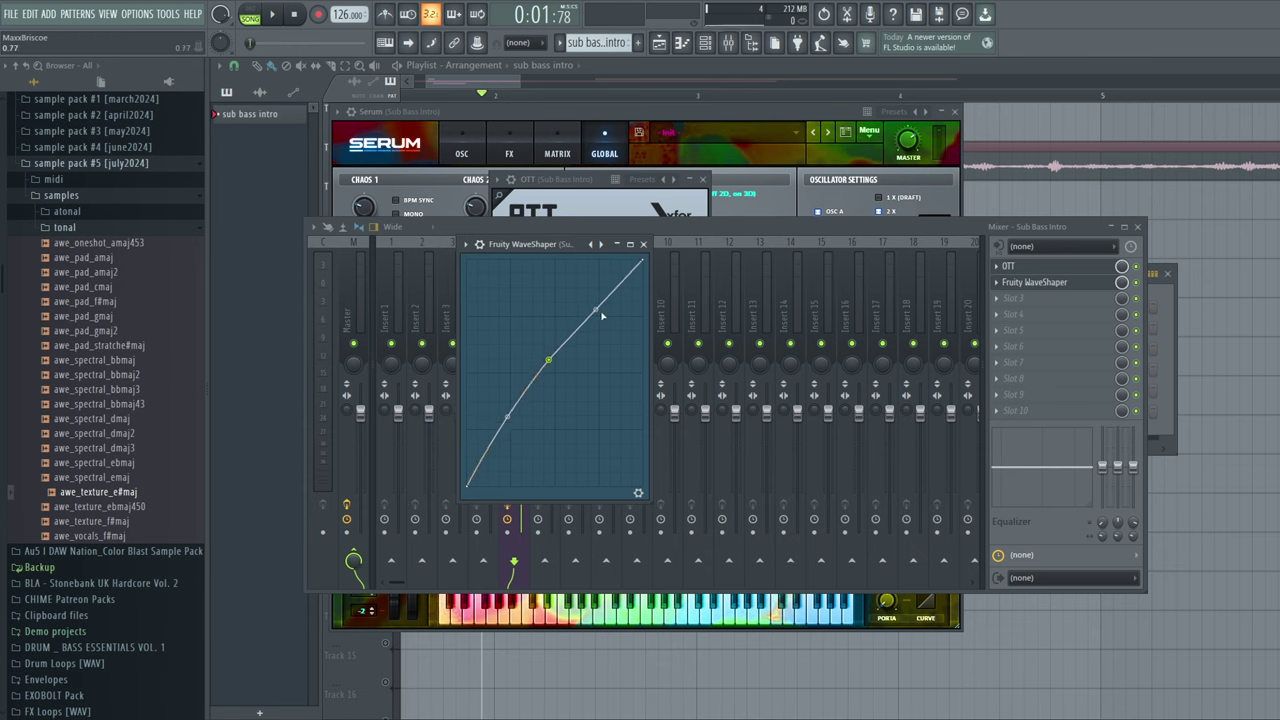
{"action": "left_click_drag", "start_coordinate": [597, 311], "coordinate": [597, 321]}
{"action": "left_click_drag", "start_coordinate": [508, 418], "coordinate": [508, 409]}
{"action": "left_click_drag", "start_coordinate": [549, 360], "coordinate": [550, 366]}
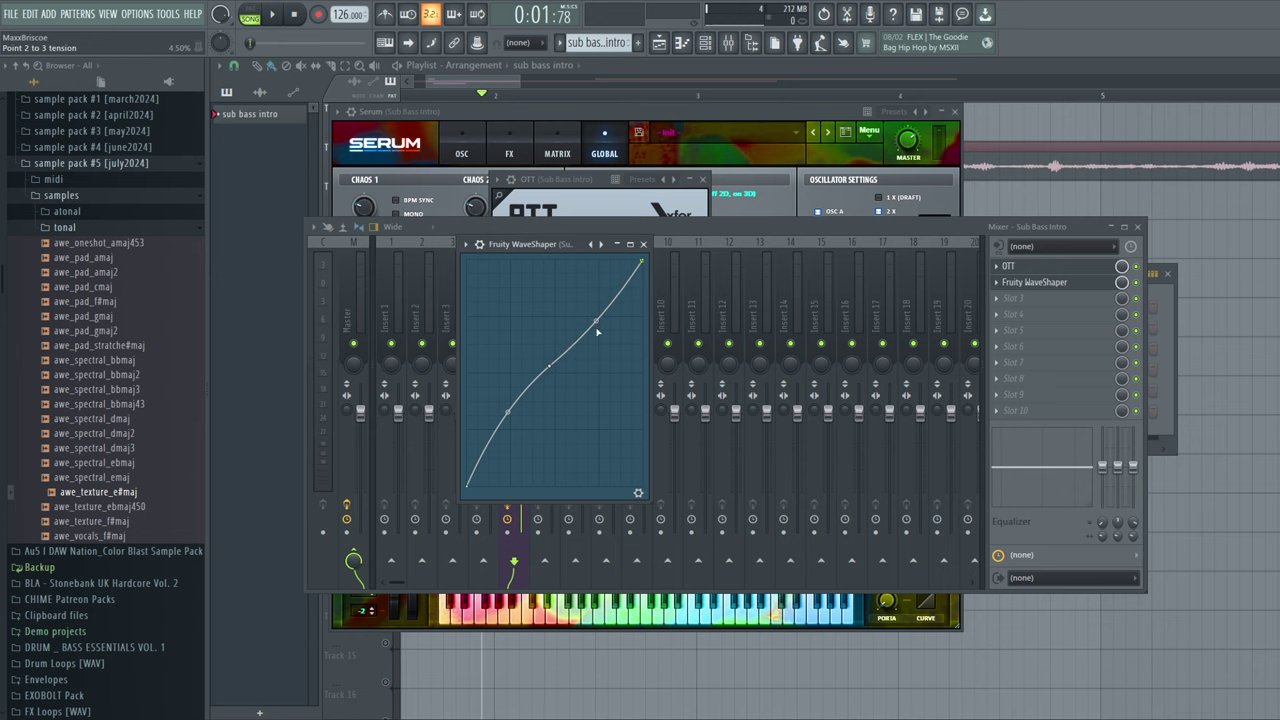
{"action": "left_click", "coordinate": [479, 617]}
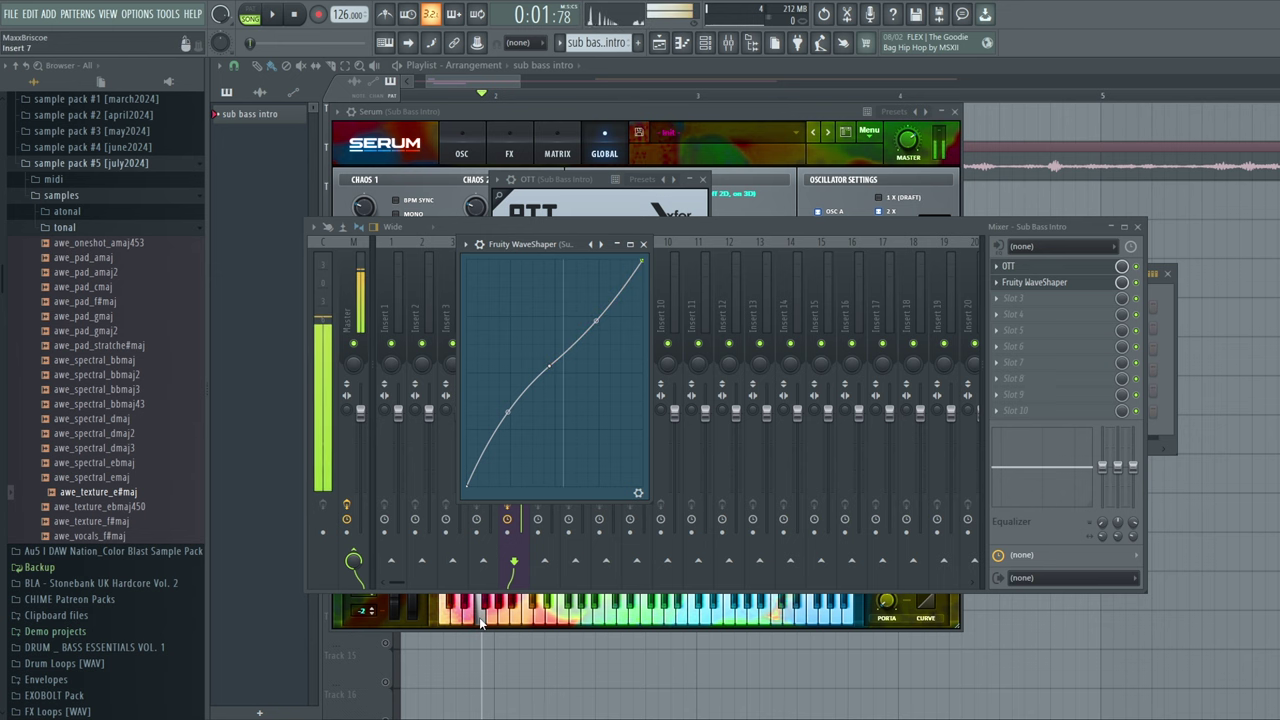
Add FabFilter Pro-Q 3 to slot 3 with a 72 dB/oct high cut band at about 178 Hz
{"action": "left_click", "coordinate": [1018, 299]}
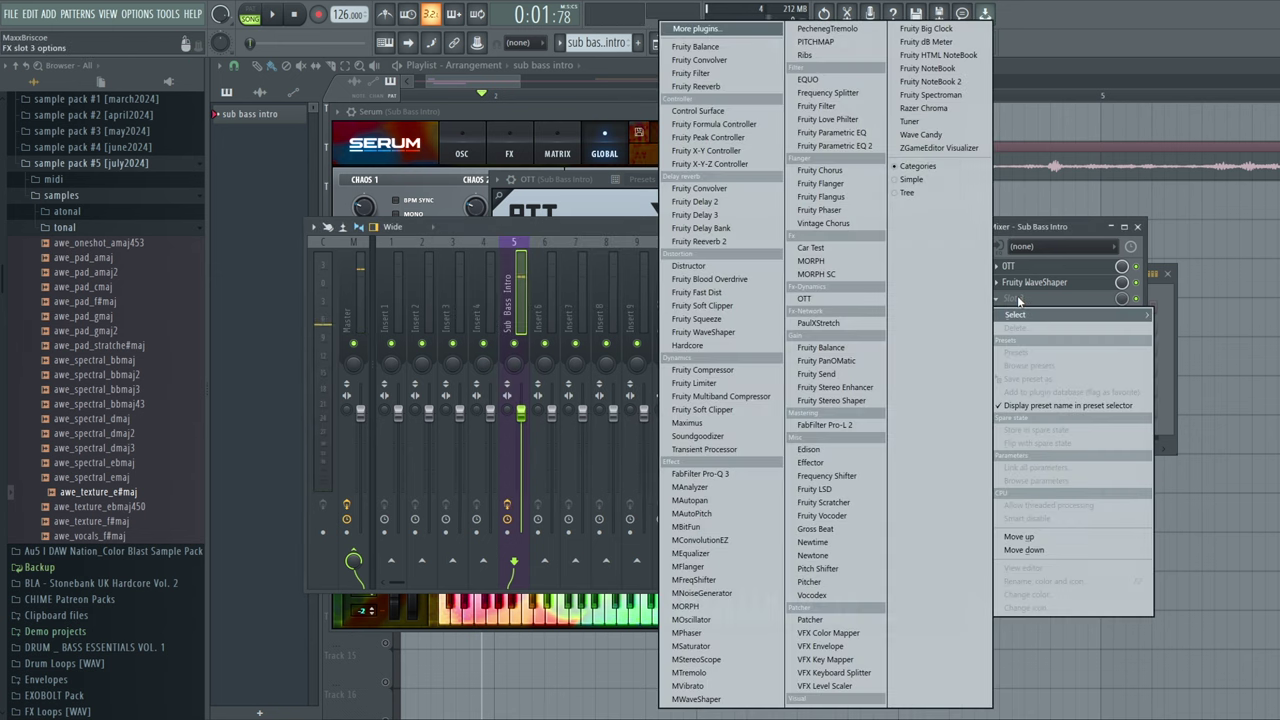
{"action": "left_click", "coordinate": [700, 473]}
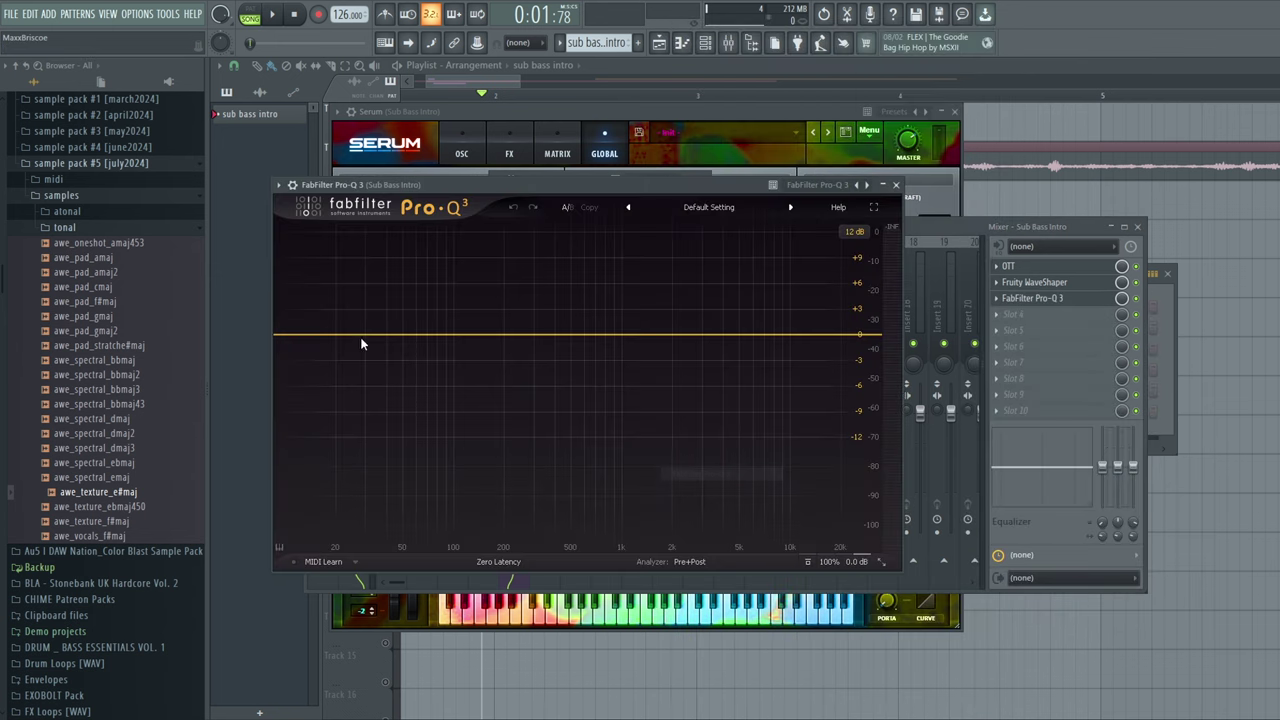
{"action": "left_click", "coordinate": [494, 336]}
{"action": "right_click", "coordinate": [495, 337]}
{"action": "mouse_move", "coordinate": [560, 406]}
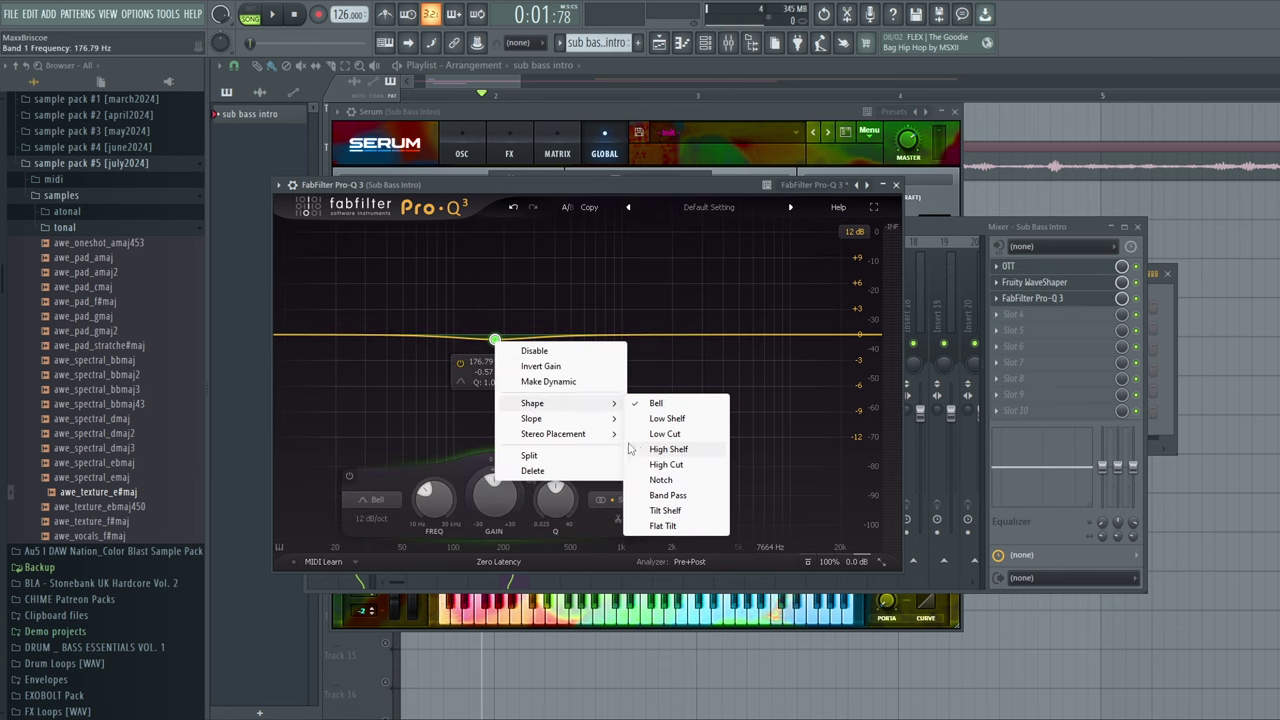
{"action": "left_click", "coordinate": [648, 466]}
{"action": "left_click", "coordinate": [371, 518]}
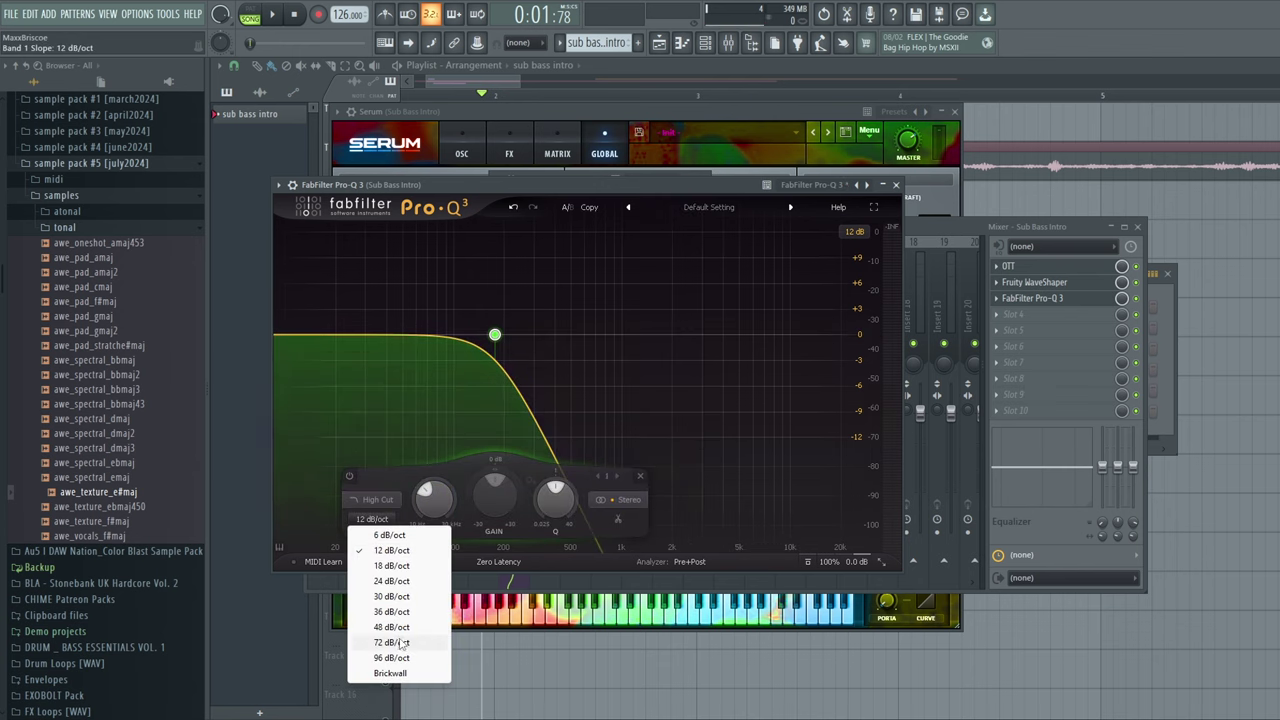
{"action": "left_click", "coordinate": [396, 643]}
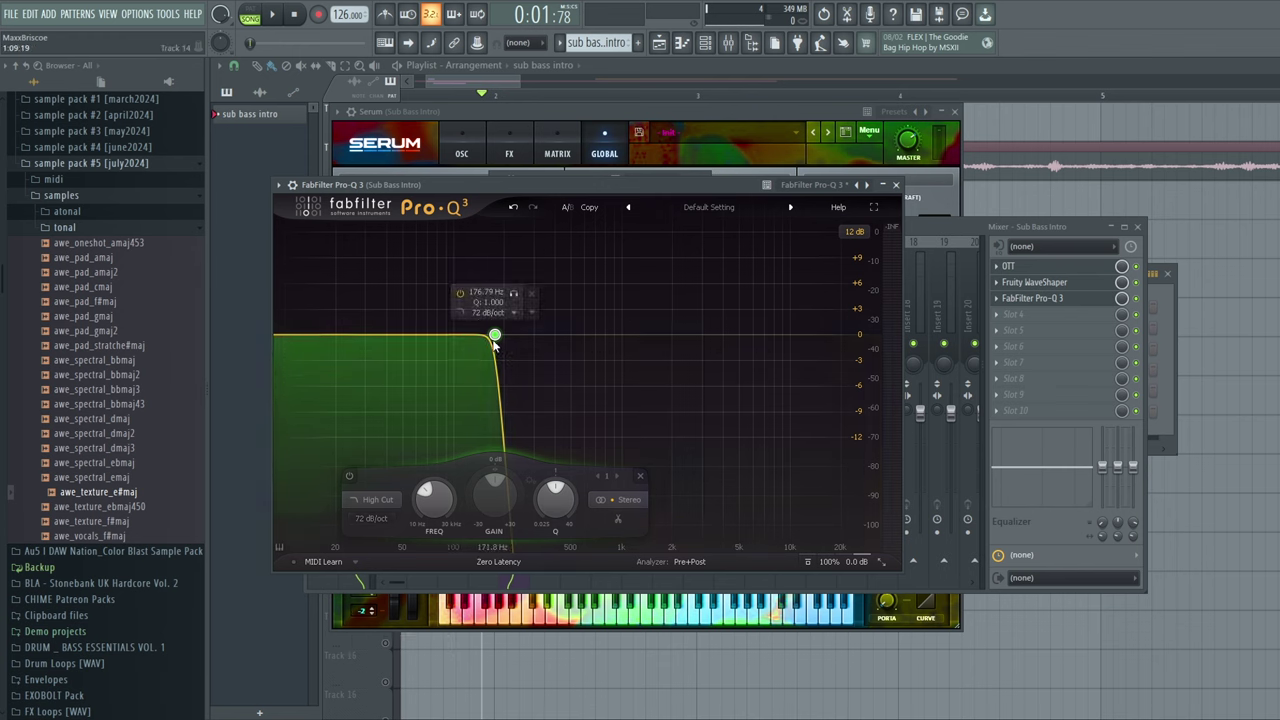
{"action": "left_click_drag", "start_coordinate": [498, 336], "coordinate": [499, 336]}
Try 6 dB/oct and 96 dB/oct slopes on the high cut band and return it to 72 dB/oct
{"action": "left_click", "coordinate": [372, 519]}
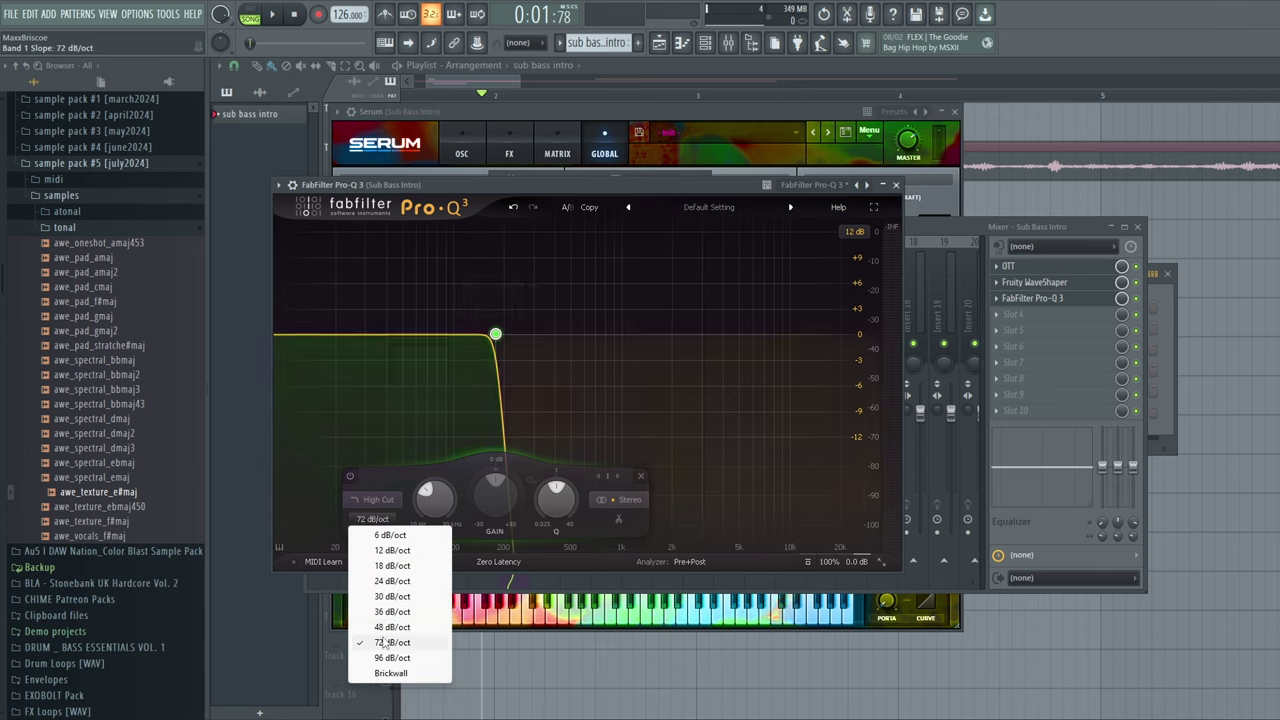
{"action": "left_click", "coordinate": [388, 539]}
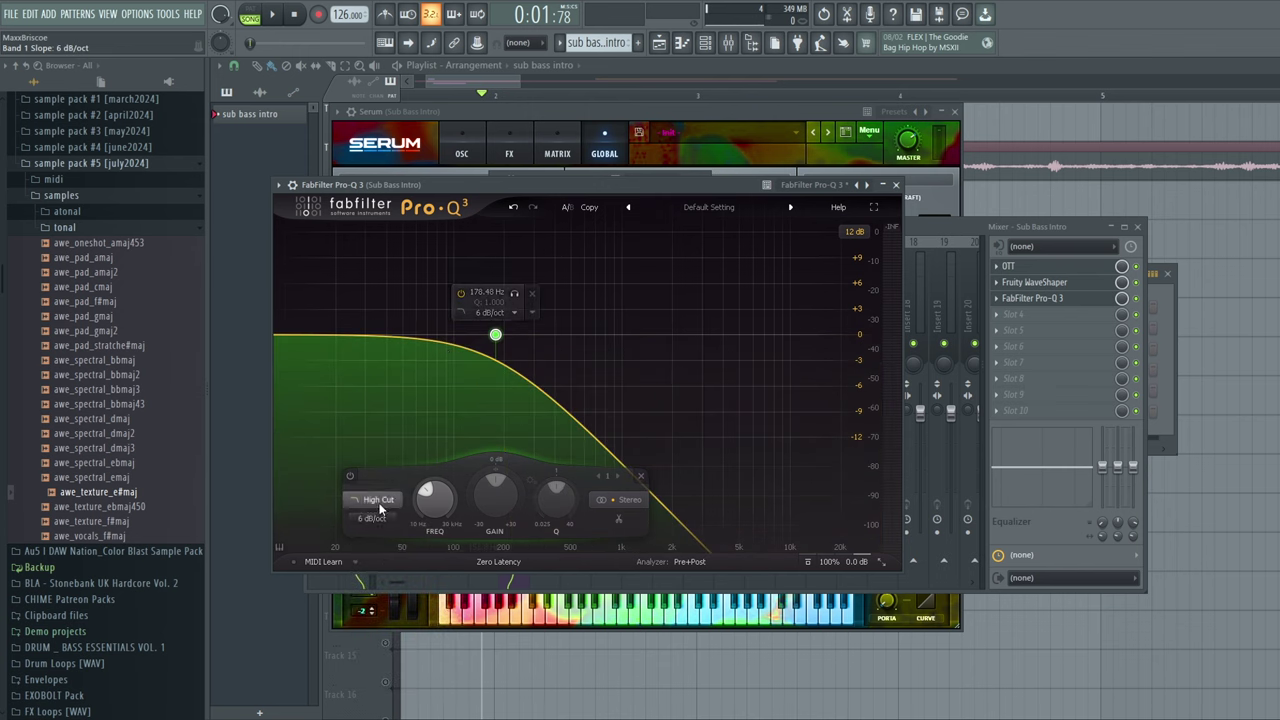
{"action": "mouse_move", "coordinate": [380, 506]}
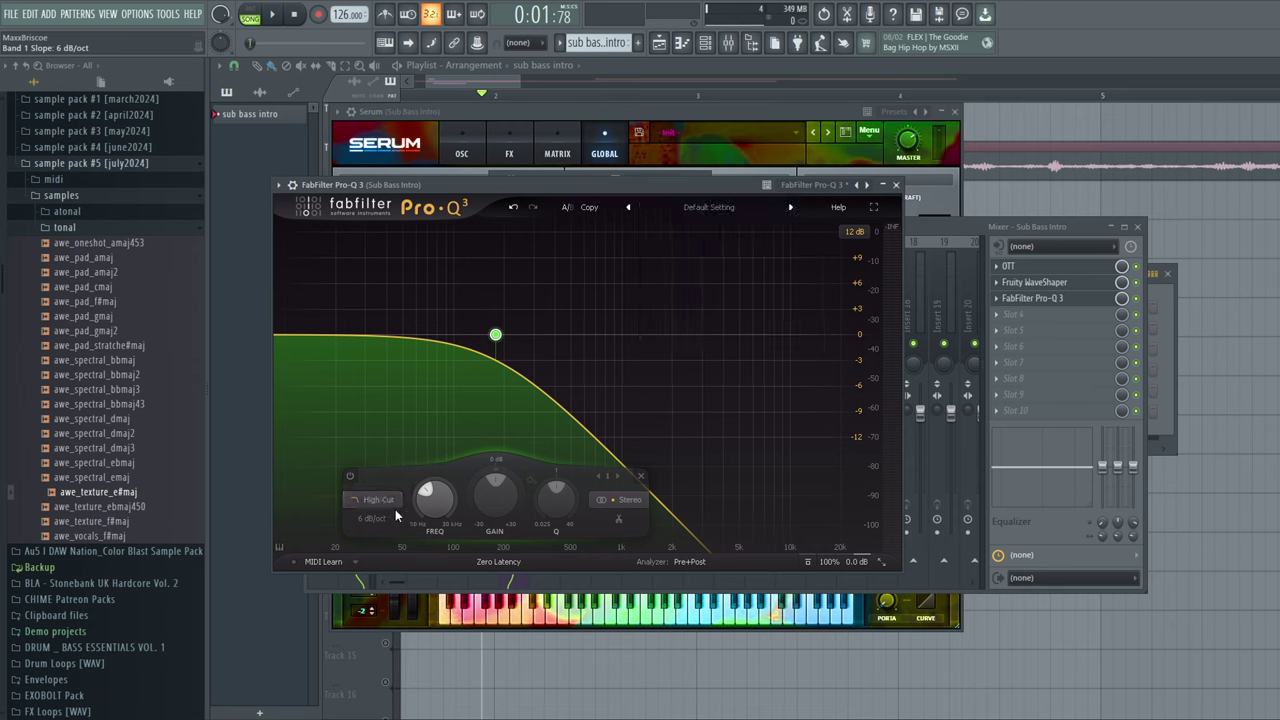
{"action": "left_click", "coordinate": [382, 503]}
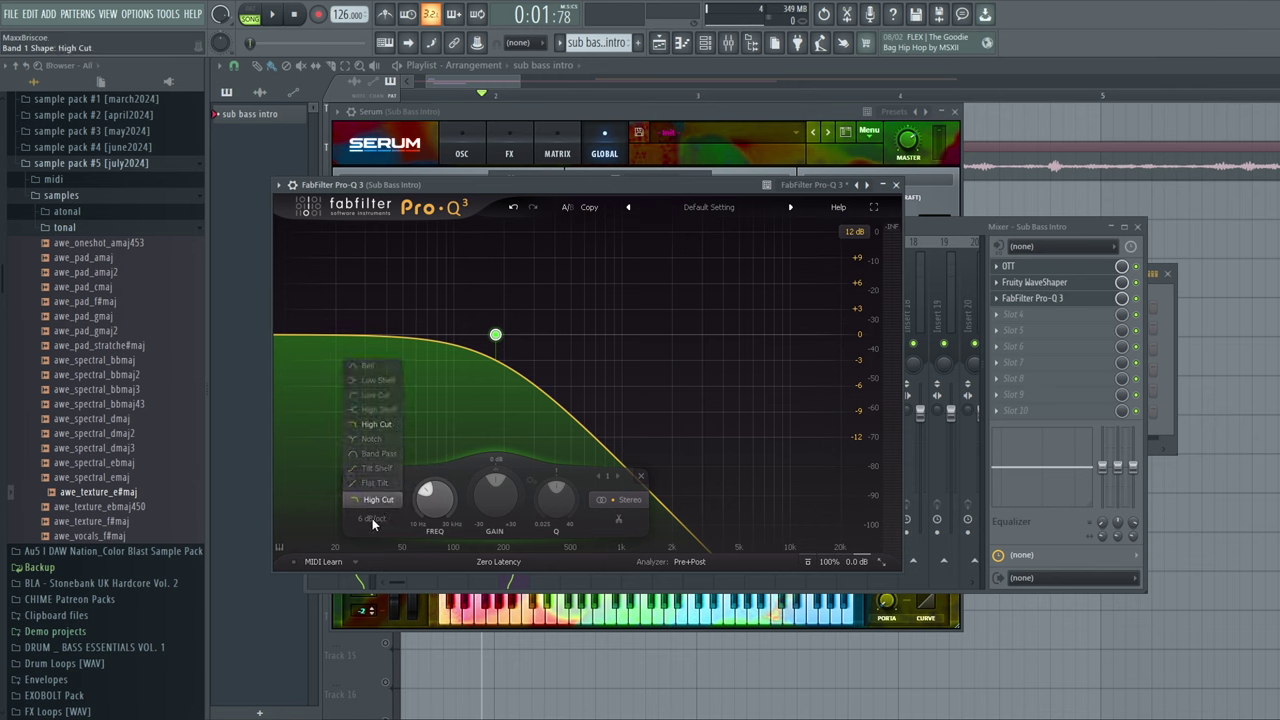
{"action": "left_click", "coordinate": [372, 518]}
{"action": "left_click", "coordinate": [400, 662]}
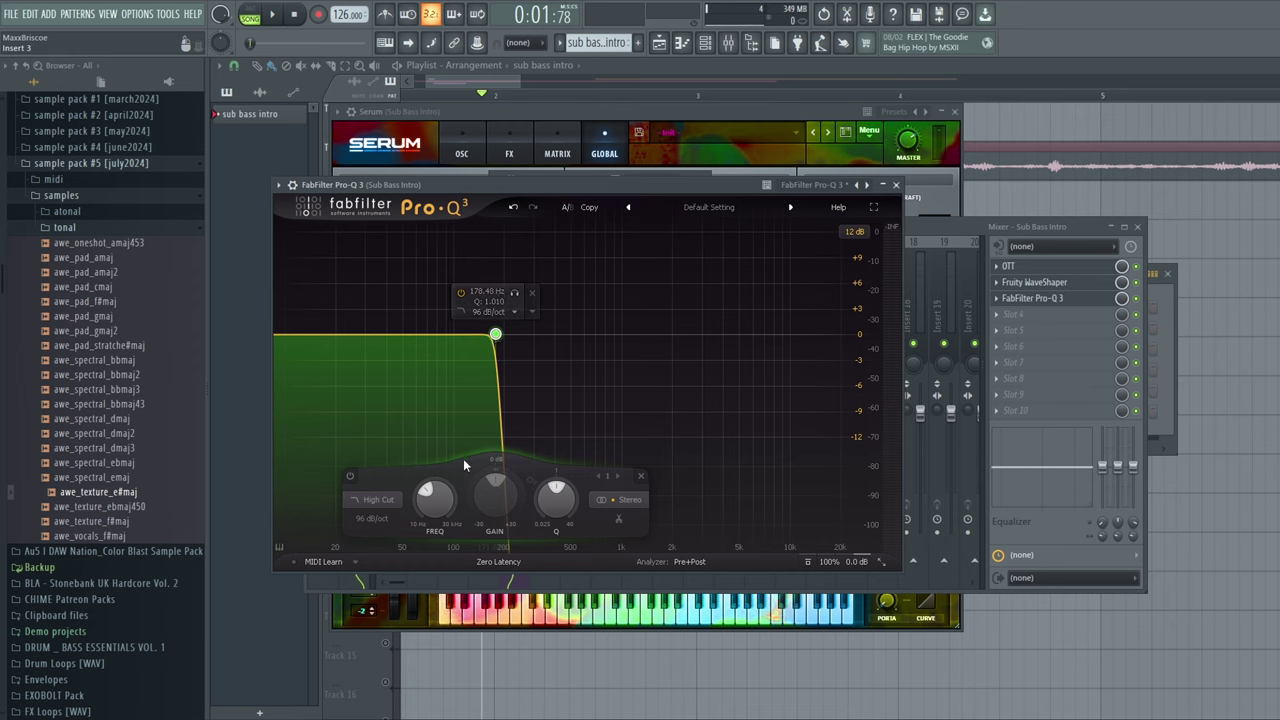
{"action": "left_click", "coordinate": [371, 519]}
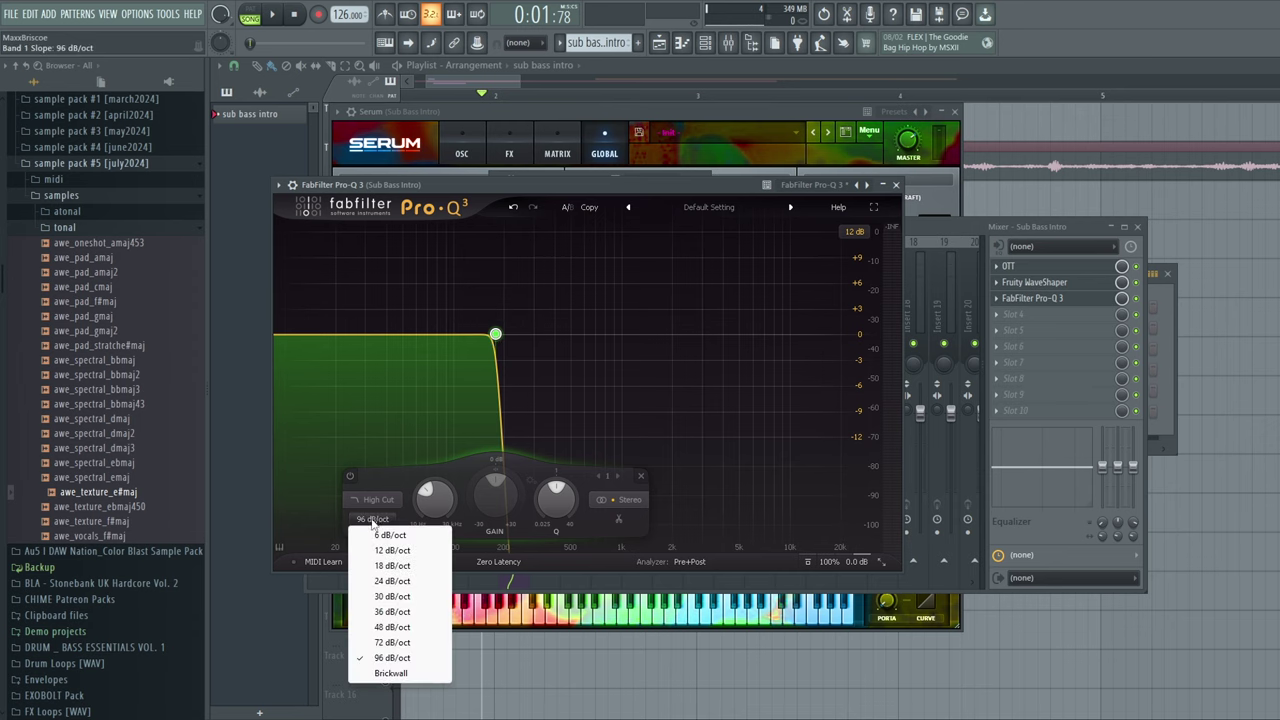
{"action": "left_click", "coordinate": [392, 642]}
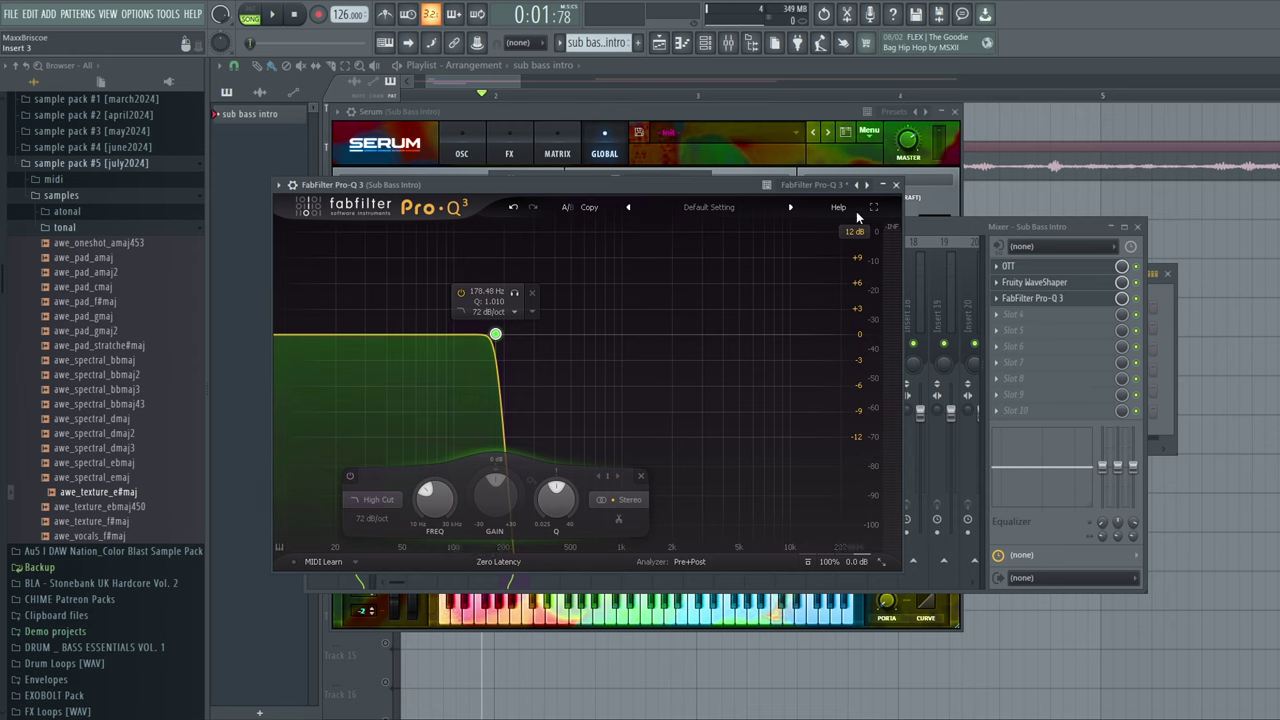
Review the Pro-Q 3 high cut once more, close it, and audition a low note on Serum's keyboard
{"action": "left_click", "coordinate": [893, 186]}
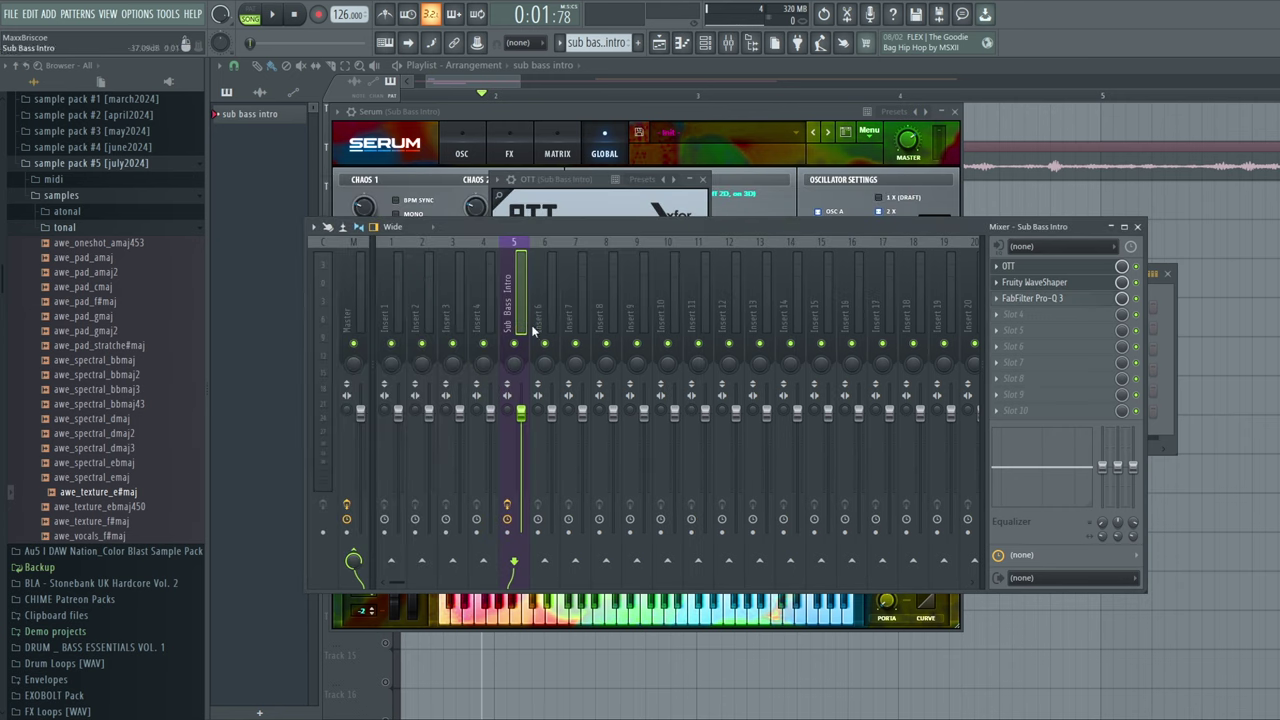
{"action": "left_click", "coordinate": [1050, 298]}
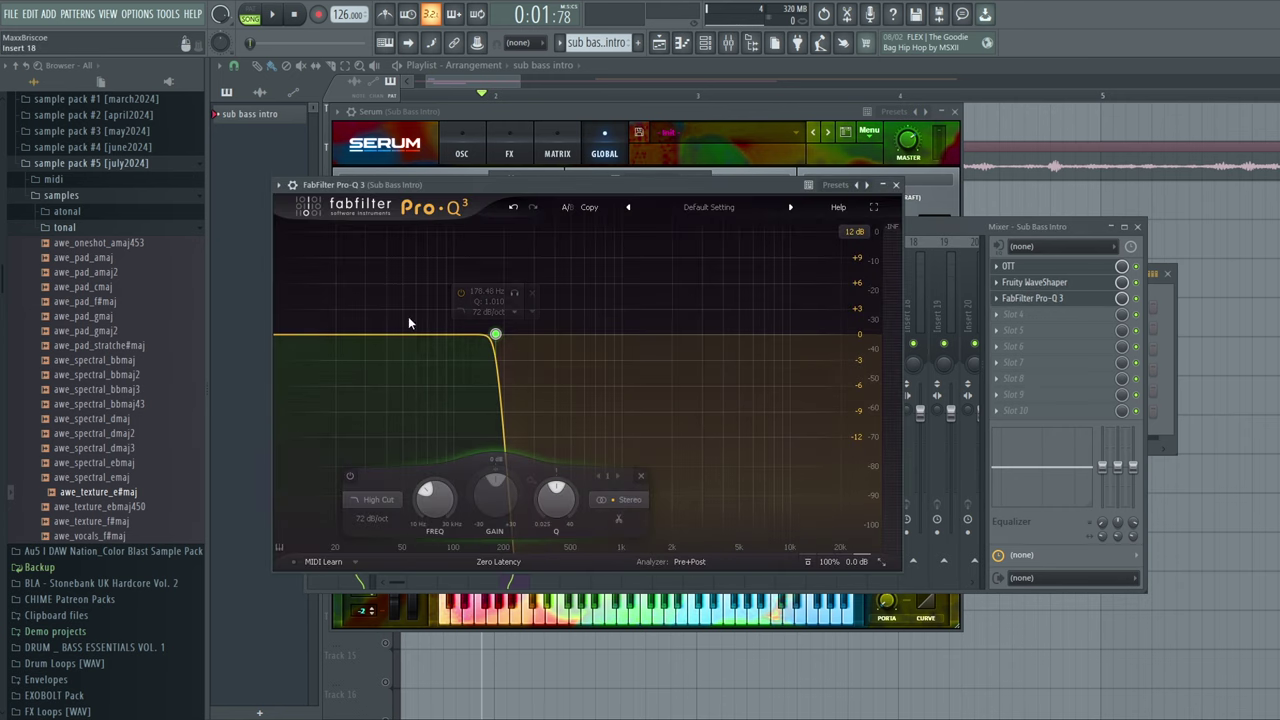
{"action": "left_click", "coordinate": [895, 184]}
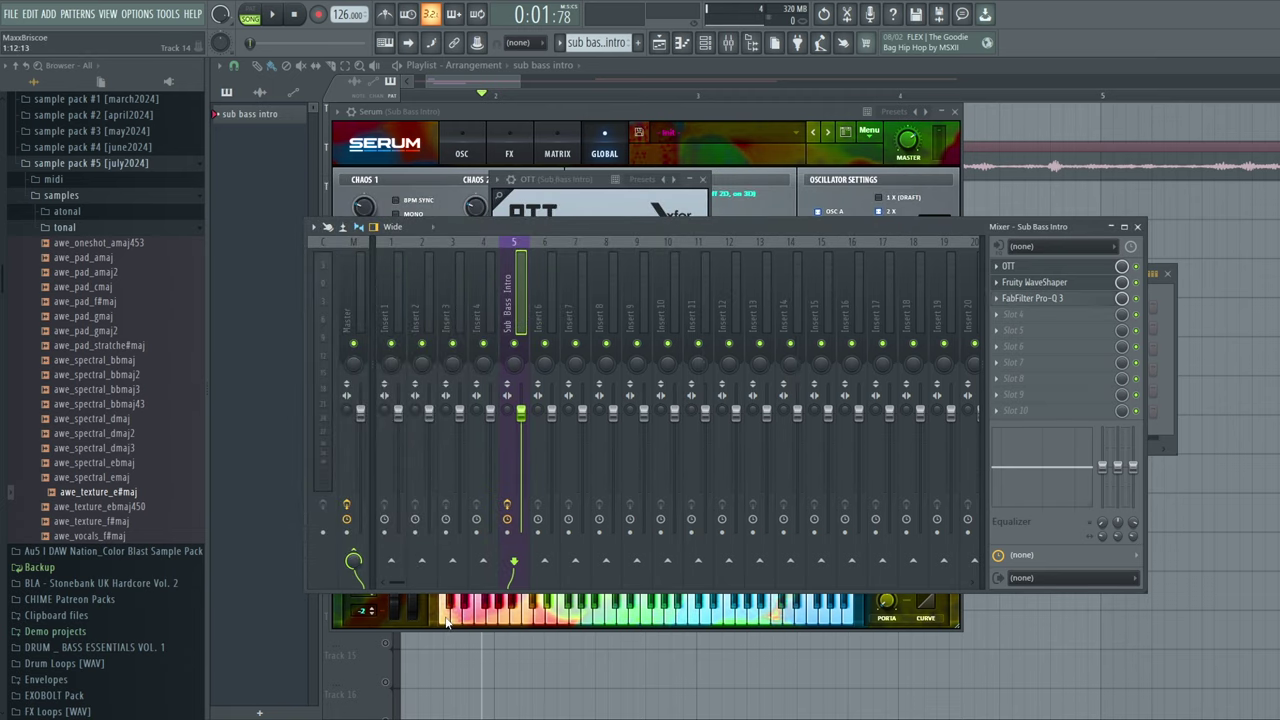
{"action": "left_click", "coordinate": [447, 621]}
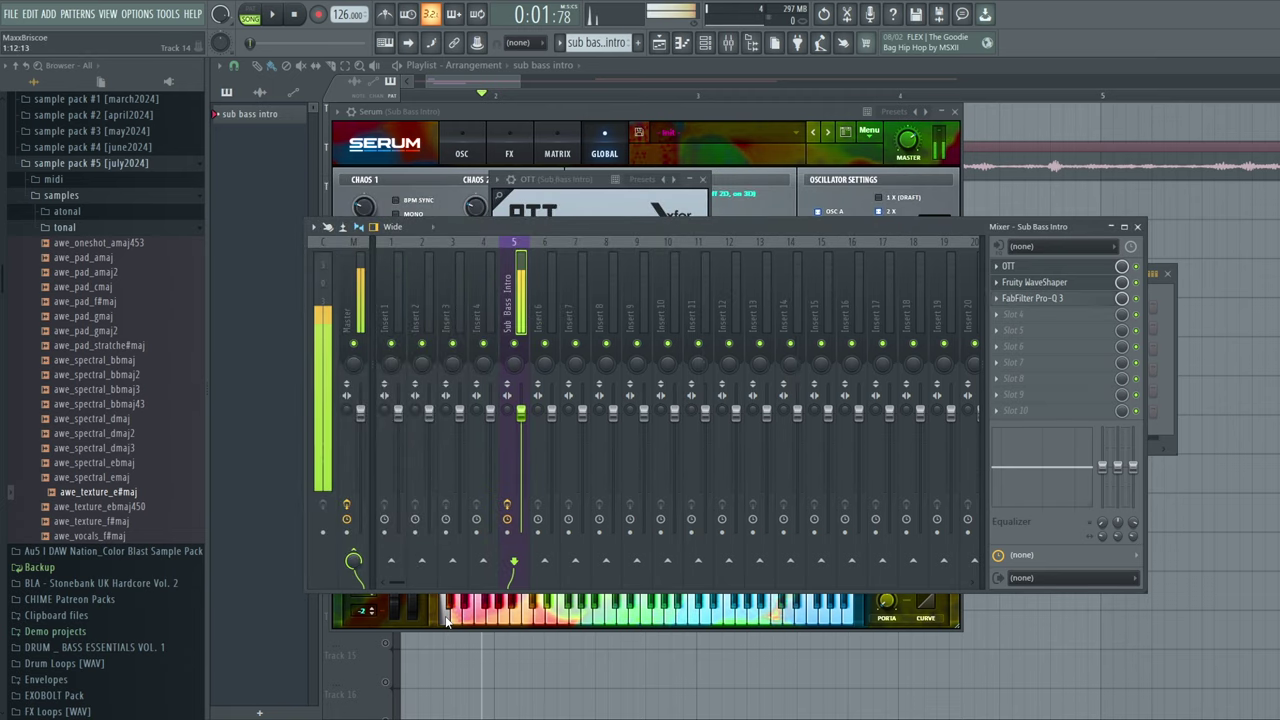
Add Fruity Limiter to slot 10 of the Sub Bass Intro track and set its attack and release curves to 1
{"action": "left_click", "coordinate": [1040, 410]}
{"action": "left_click", "coordinate": [780, 390]}
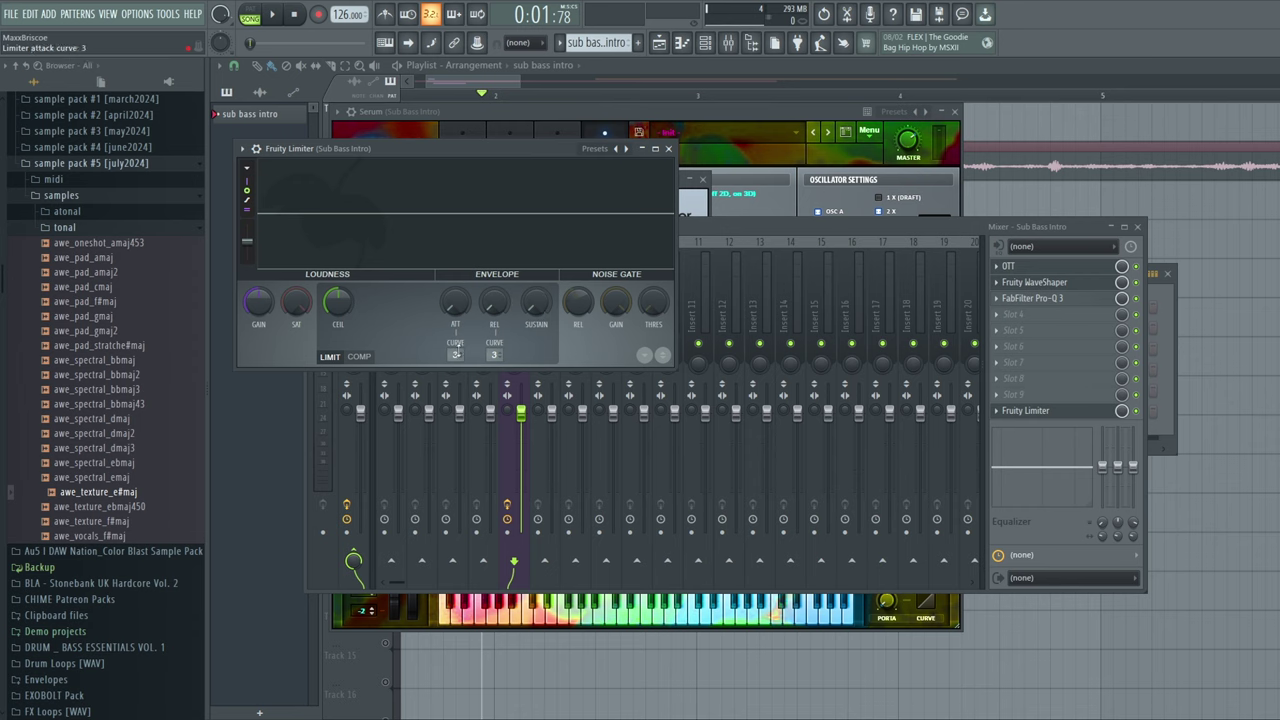
{"action": "scroll", "coordinate": [459, 351], "scroll_direction": "down", "scroll_amount": 2}
{"action": "scroll", "coordinate": [491, 351], "scroll_direction": "down", "scroll_amount": 2}
Reposition the Fruity Limiter window and raise the limiter's ceiling to its maximum
{"action": "left_click_drag", "start_coordinate": [432, 149], "coordinate": [615, 170]}
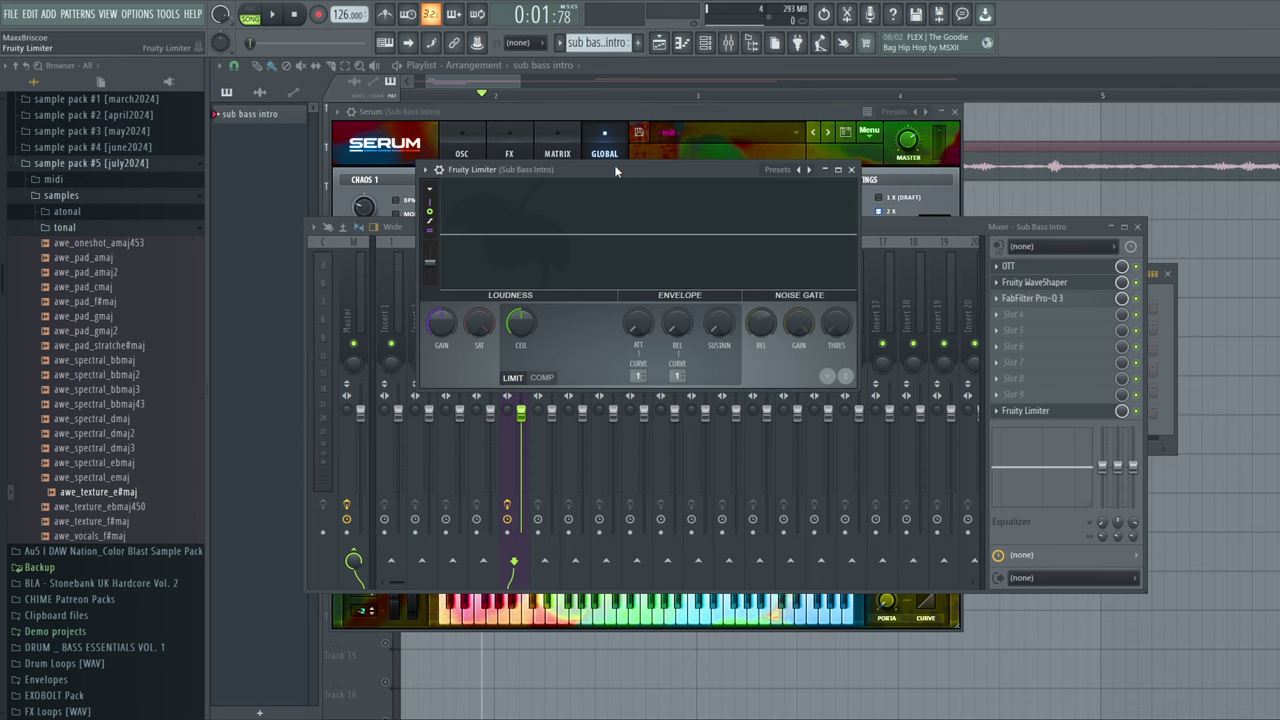
{"action": "left_click_drag", "start_coordinate": [606, 168], "coordinate": [583, 177]}
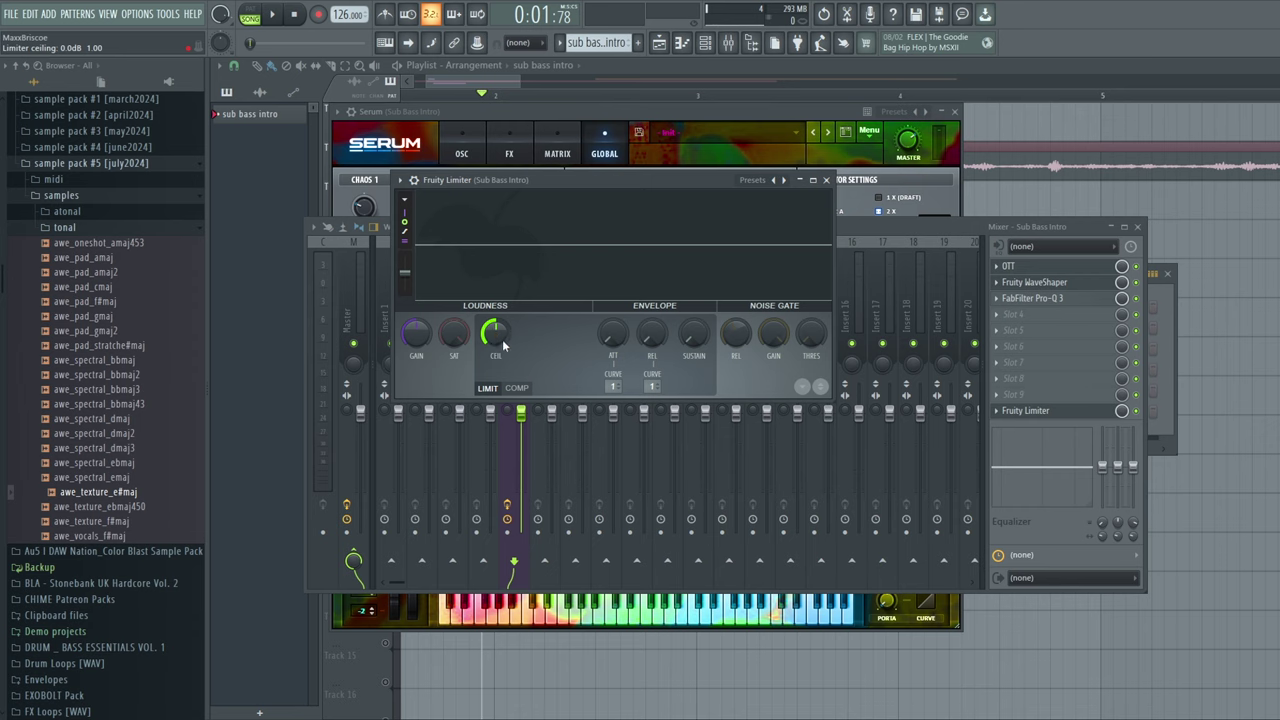
{"action": "left_click_drag", "start_coordinate": [523, 174], "coordinate": [483, 186]}
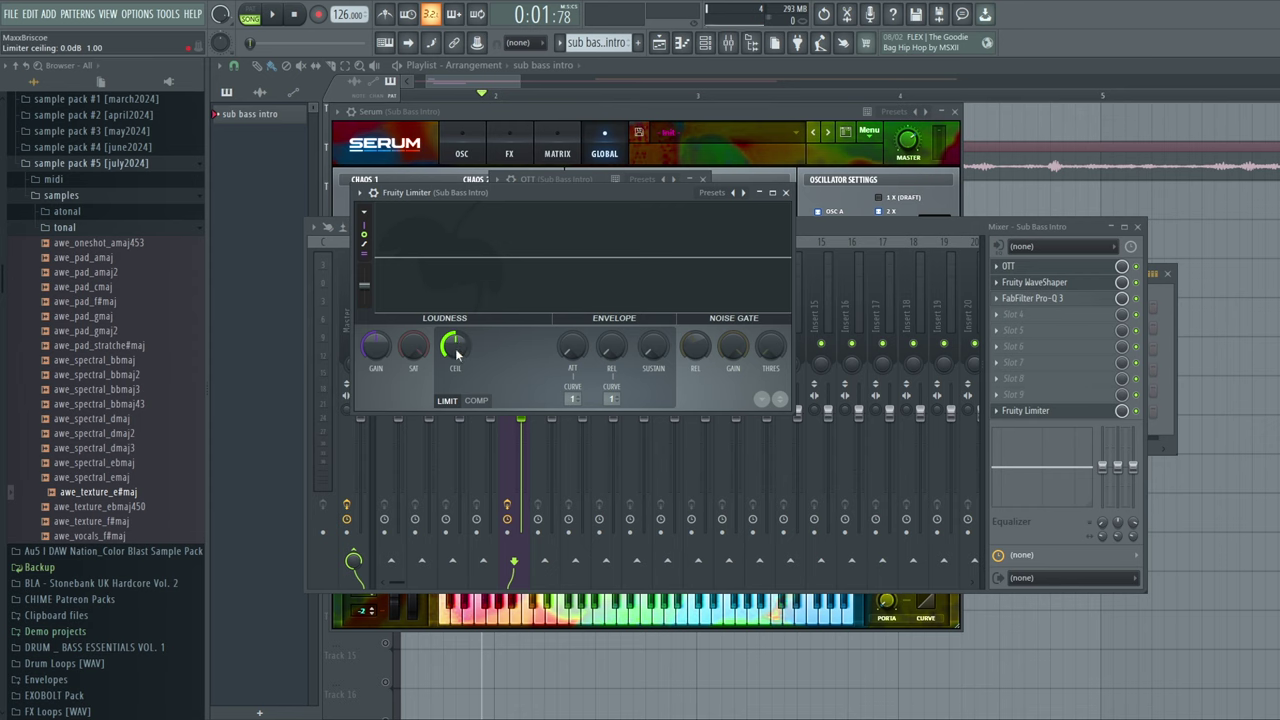
{"action": "left_click_drag", "start_coordinate": [461, 360], "coordinate": [461, 292]}
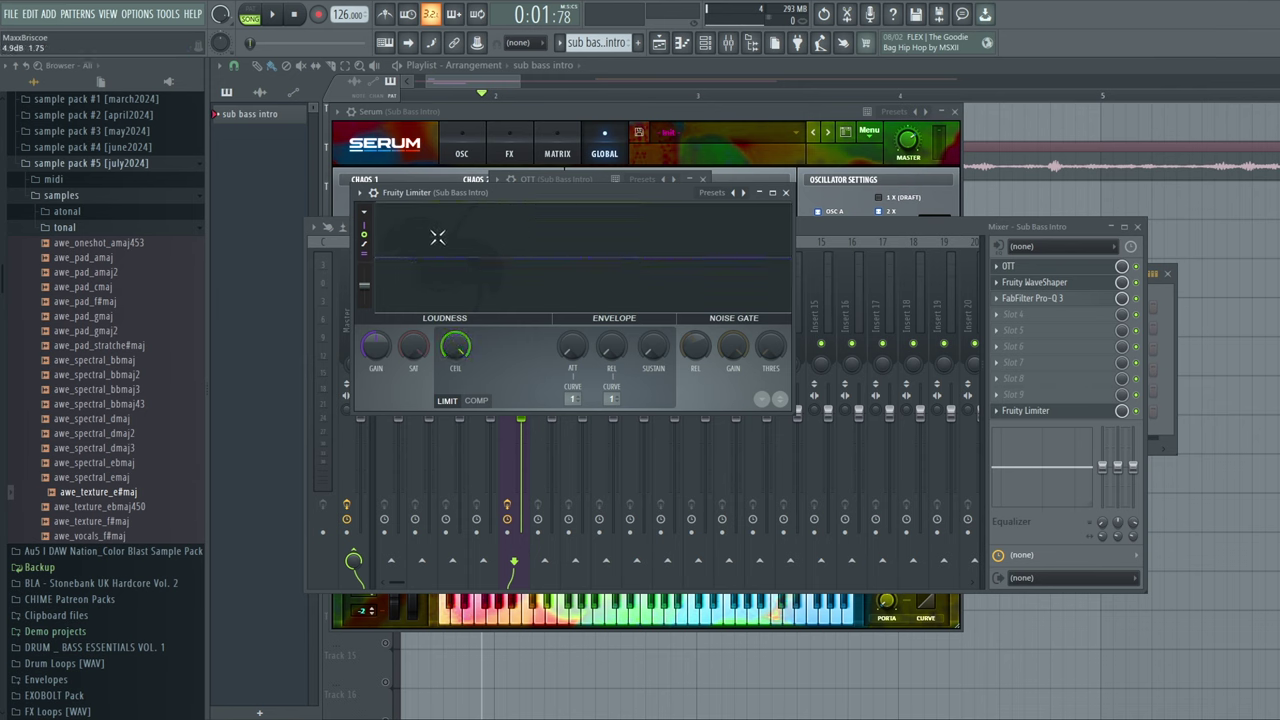
Lower the Sub Bass Intro track's mixer fader well below its default level
{"action": "left_click_drag", "start_coordinate": [521, 425], "coordinate": [521, 418]}
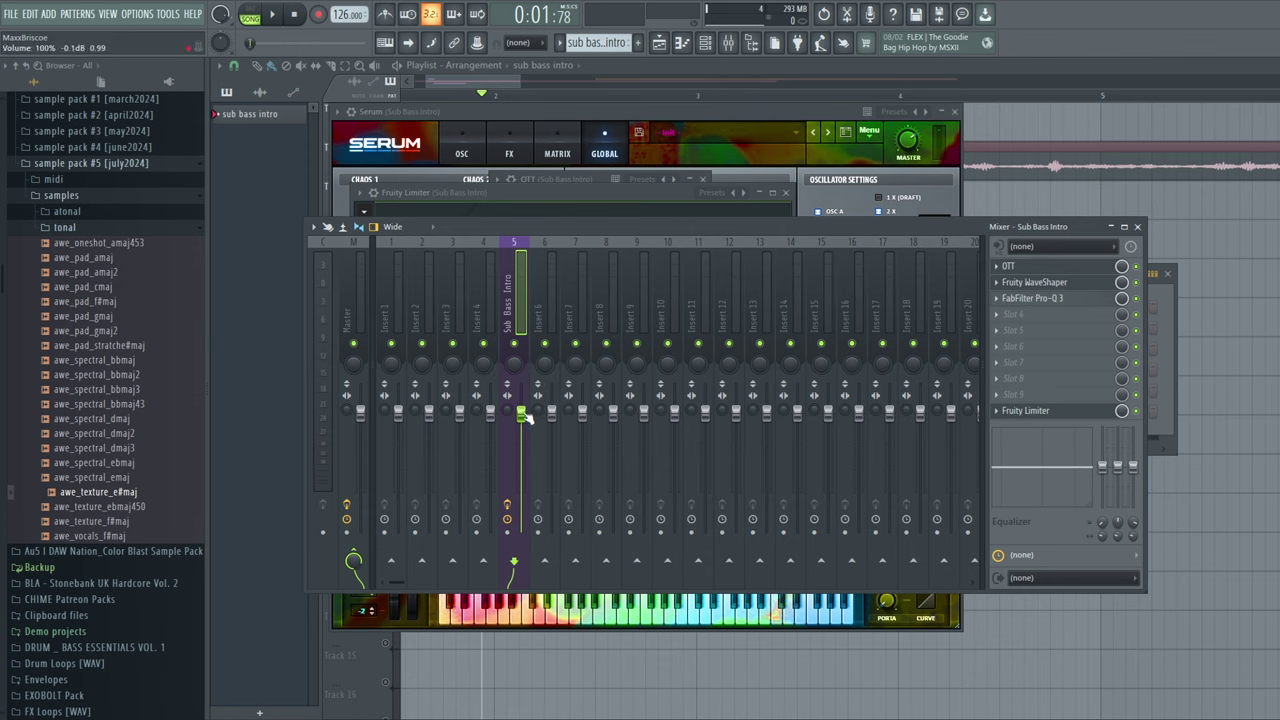
{"action": "left_click_drag", "start_coordinate": [522, 413], "coordinate": [522, 423]}
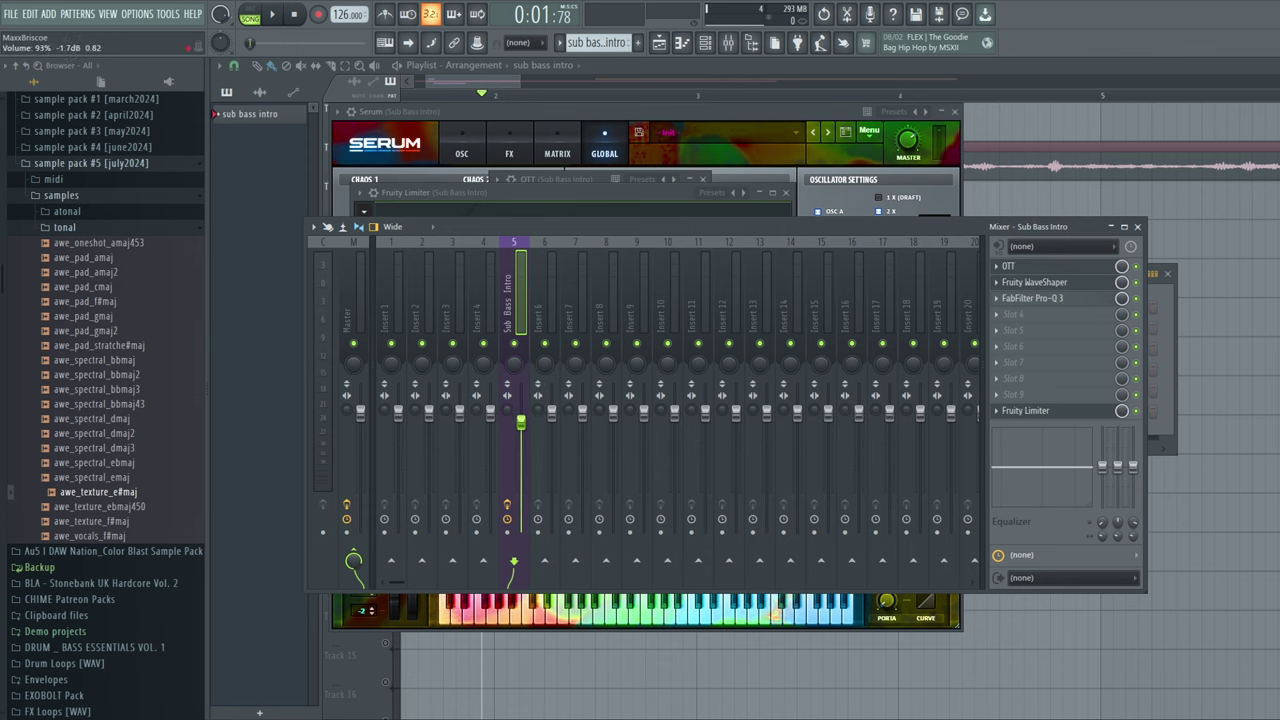
{"action": "mouse_move", "coordinate": [521, 456]}
{"action": "left_mouse_down"}
{"action": "mouse_move", "coordinate": [515, 440]}
{"action": "mouse_move", "coordinate": [527, 447]}
{"action": "left_mouse_up"}
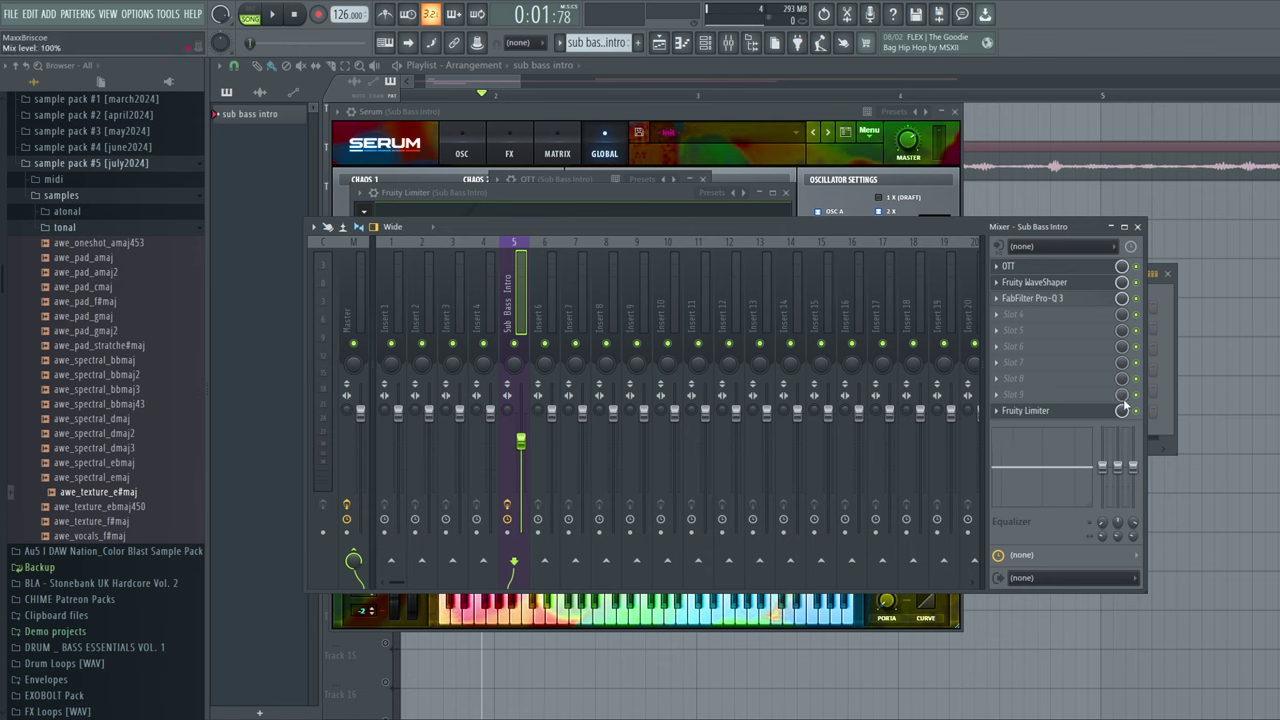
{"action": "mouse_move", "coordinate": [565, 229]}
{"action": "left_mouse_down"}
{"action": "mouse_move", "coordinate": [629, 232]}
{"action": "mouse_move", "coordinate": [563, 270]}
{"action": "mouse_move", "coordinate": [558, 231]}
{"action": "left_mouse_up"}
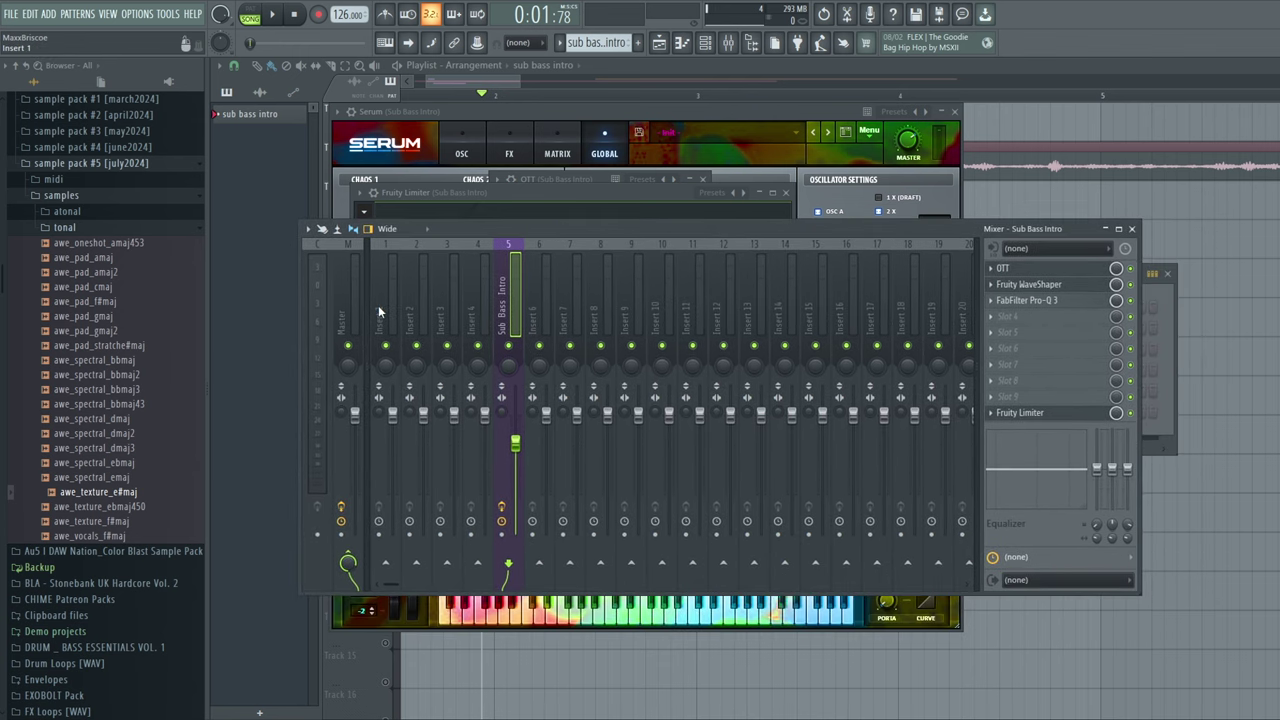
In Fruity Limiter's compressor mode, lower the threshold, raise the knee and set the ratio to about 2.3:1
{"action": "left_click", "coordinate": [1020, 412]}
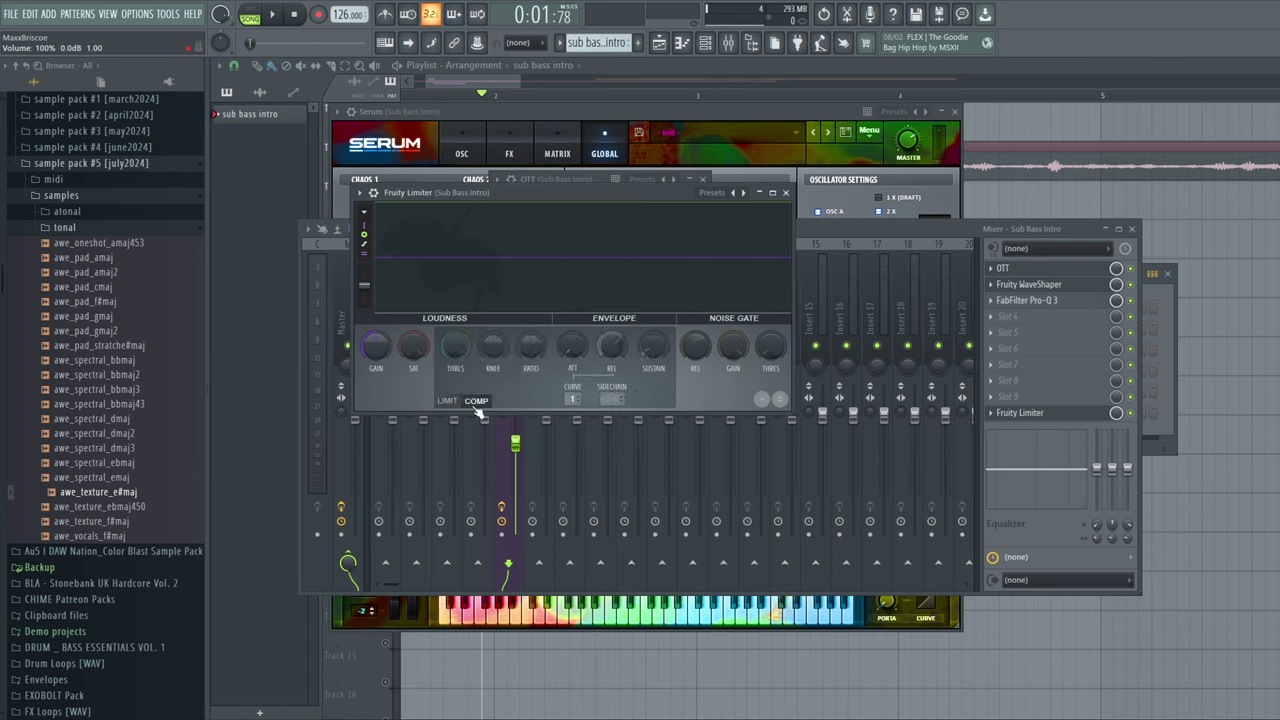
{"action": "left_click_drag", "start_coordinate": [455, 347], "coordinate": [455, 415]}
{"action": "left_click_drag", "start_coordinate": [496, 348], "coordinate": [530, 319]}
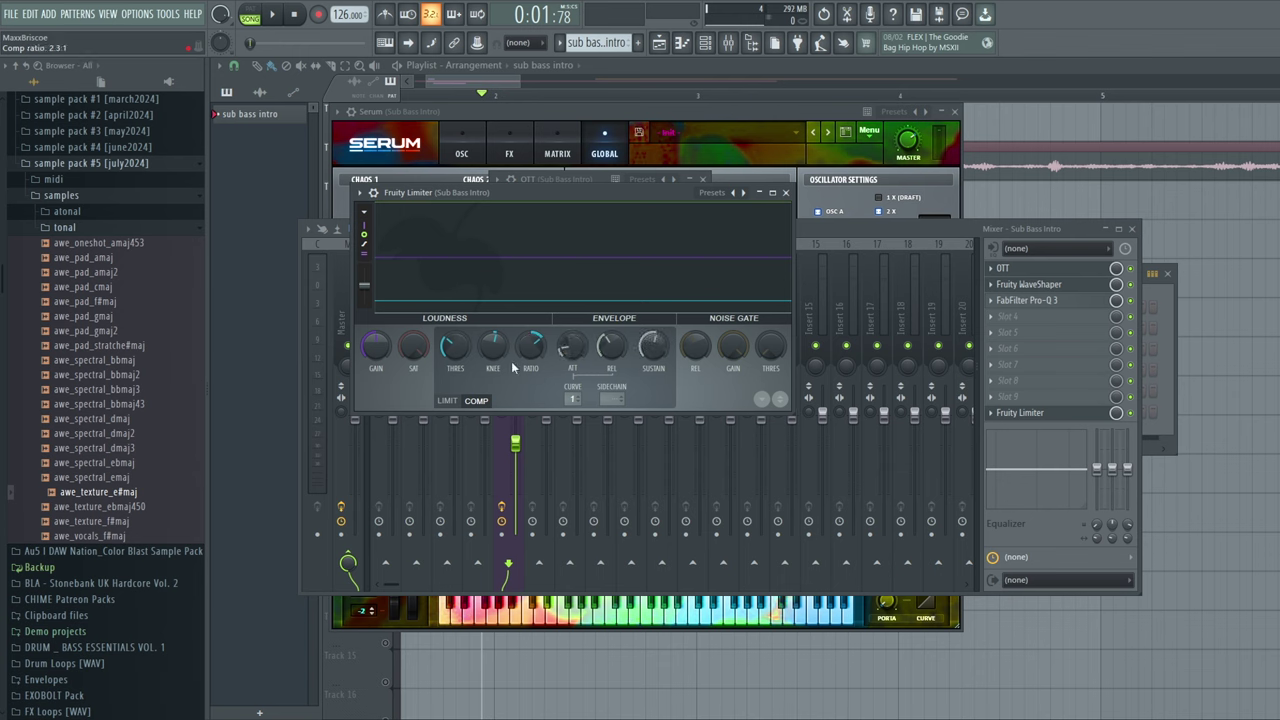
{"action": "left_click_drag", "start_coordinate": [530, 349], "coordinate": [530, 346]}
{"action": "left_click", "coordinate": [824, 226]}
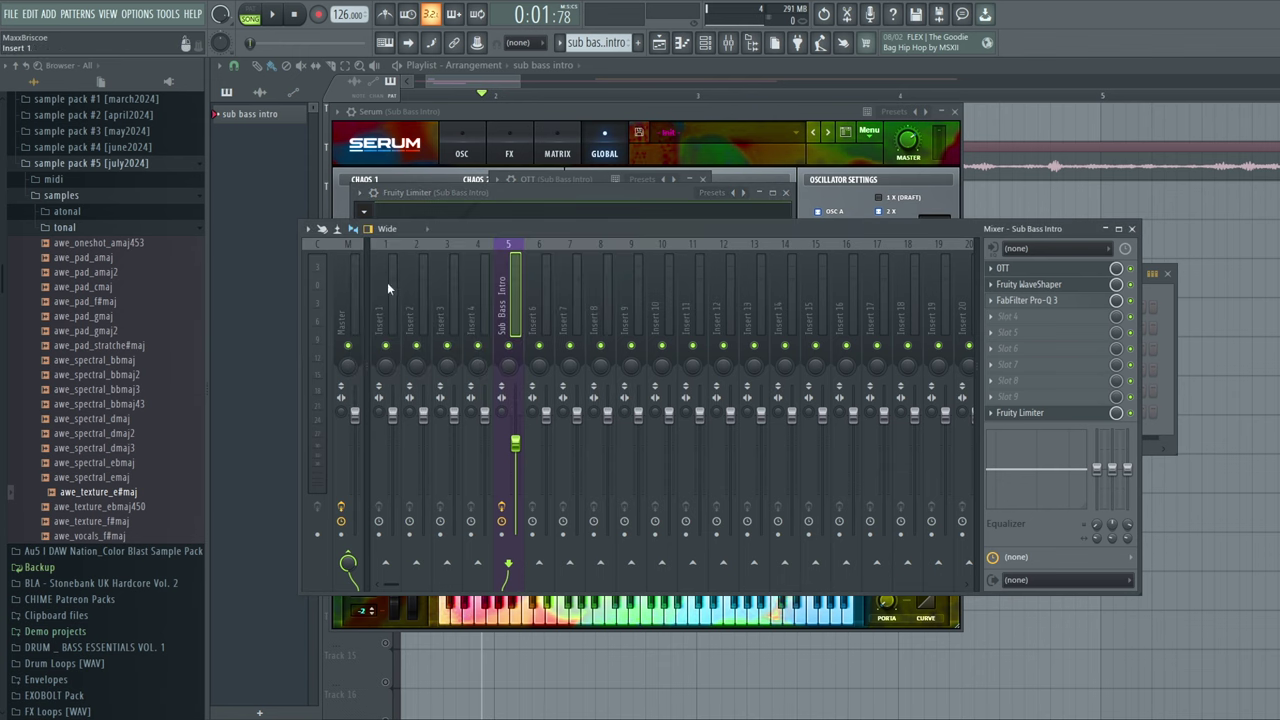
Rename mixer Insert 1 as Sidechain and colour it Dark Slate Gray (#4A6C5D)
{"action": "left_click", "coordinate": [387, 282]}
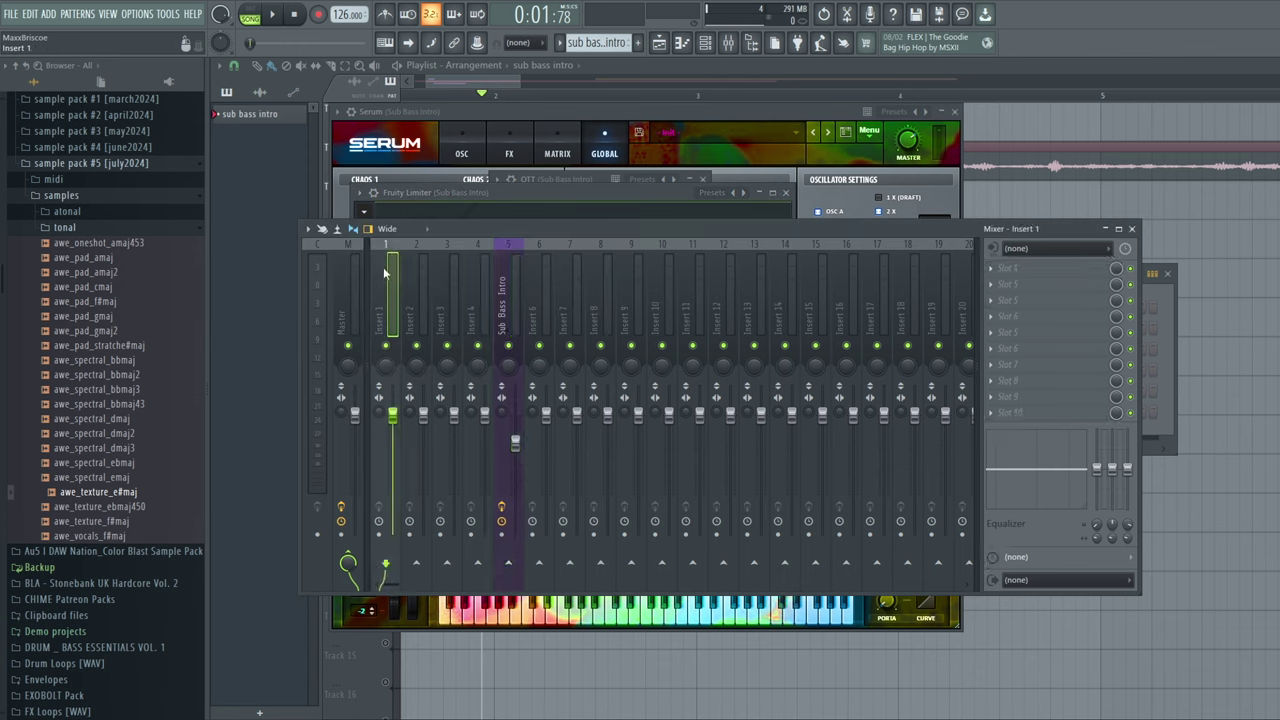
{"action": "right_click", "coordinate": [381, 315]}
{"action": "left_click", "coordinate": [451, 258]}
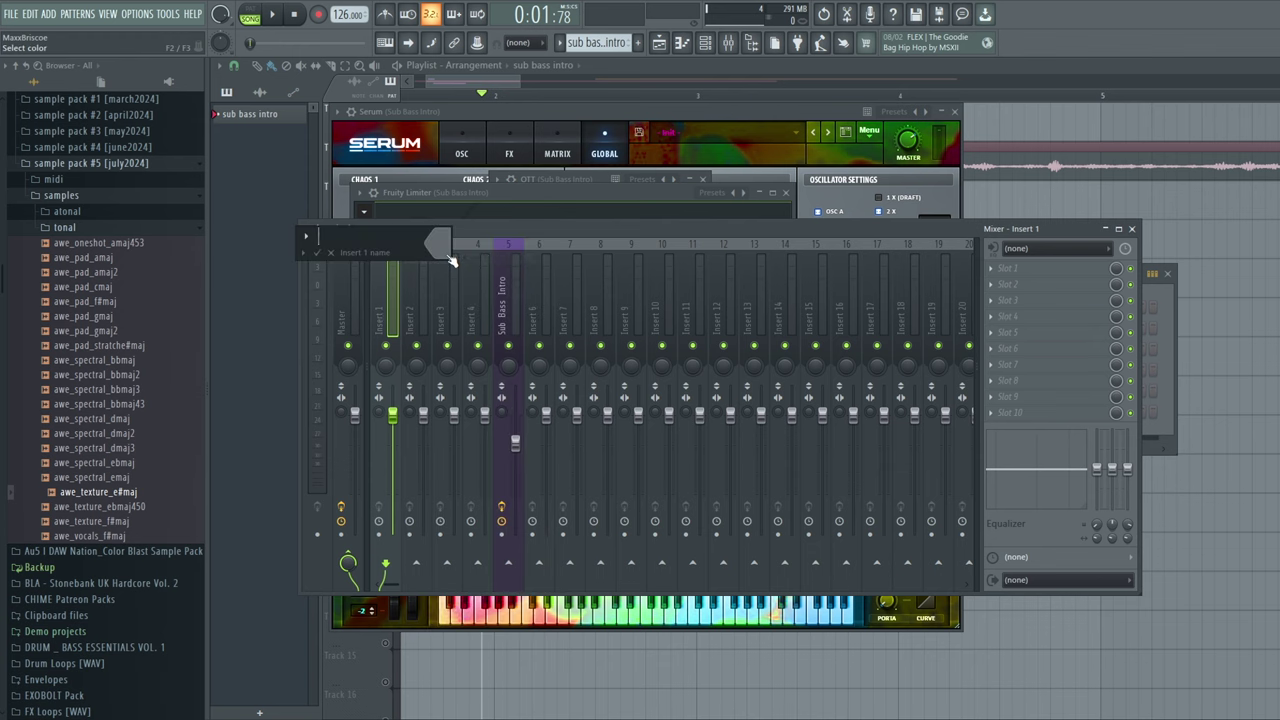
{"action": "type", "text": "Sidechain"}
{"action": "left_click", "coordinate": [451, 260]}
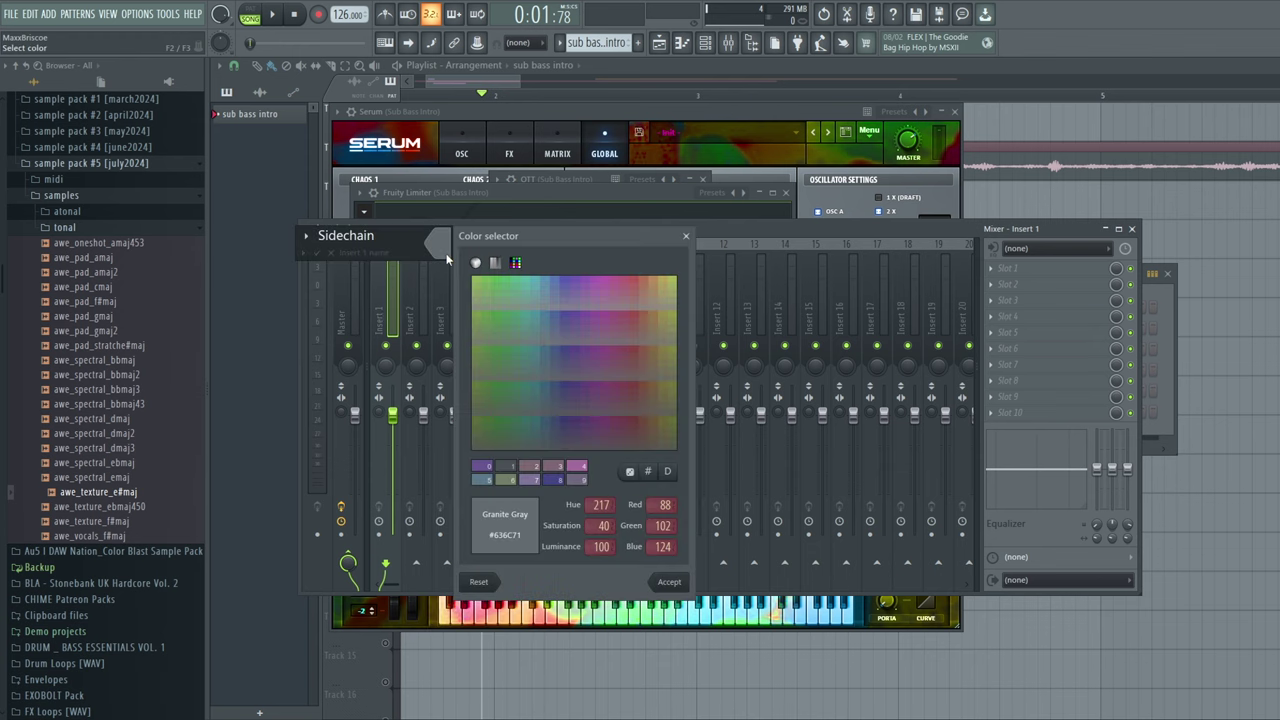
{"action": "left_click", "coordinate": [515, 403]}
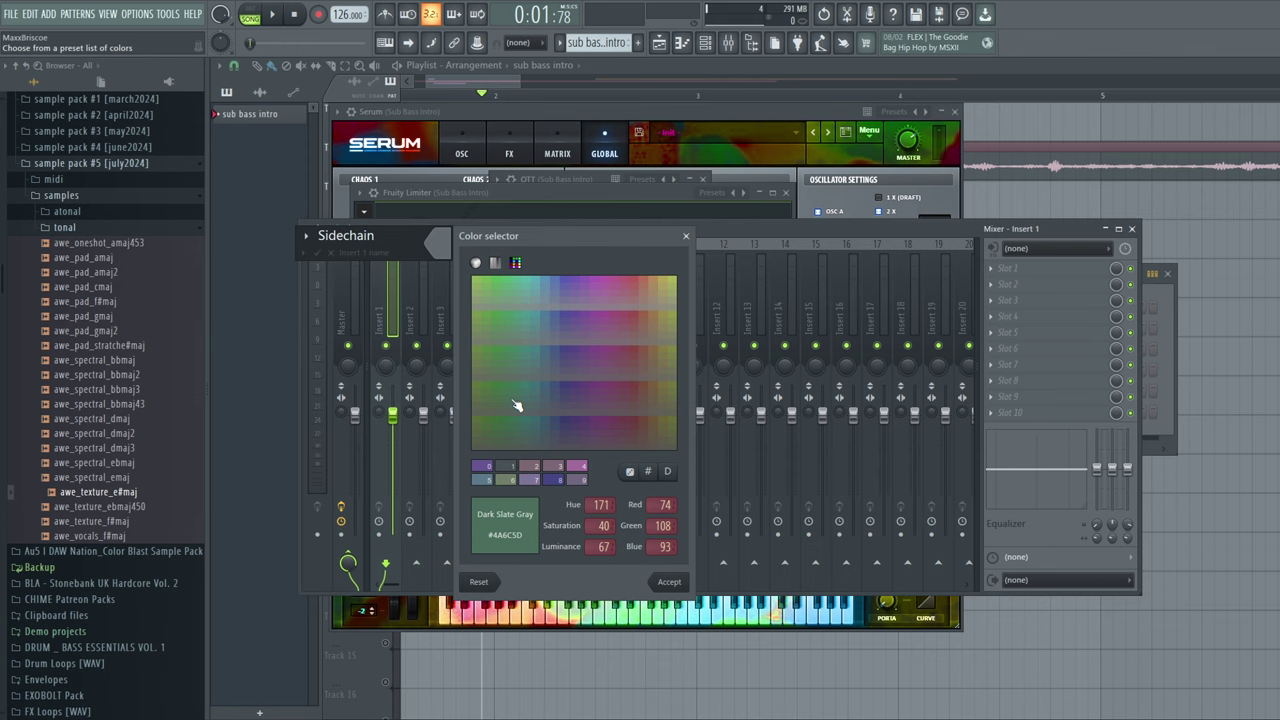
{"action": "key", "text": "Return"}
{"action": "key", "text": "Return"}
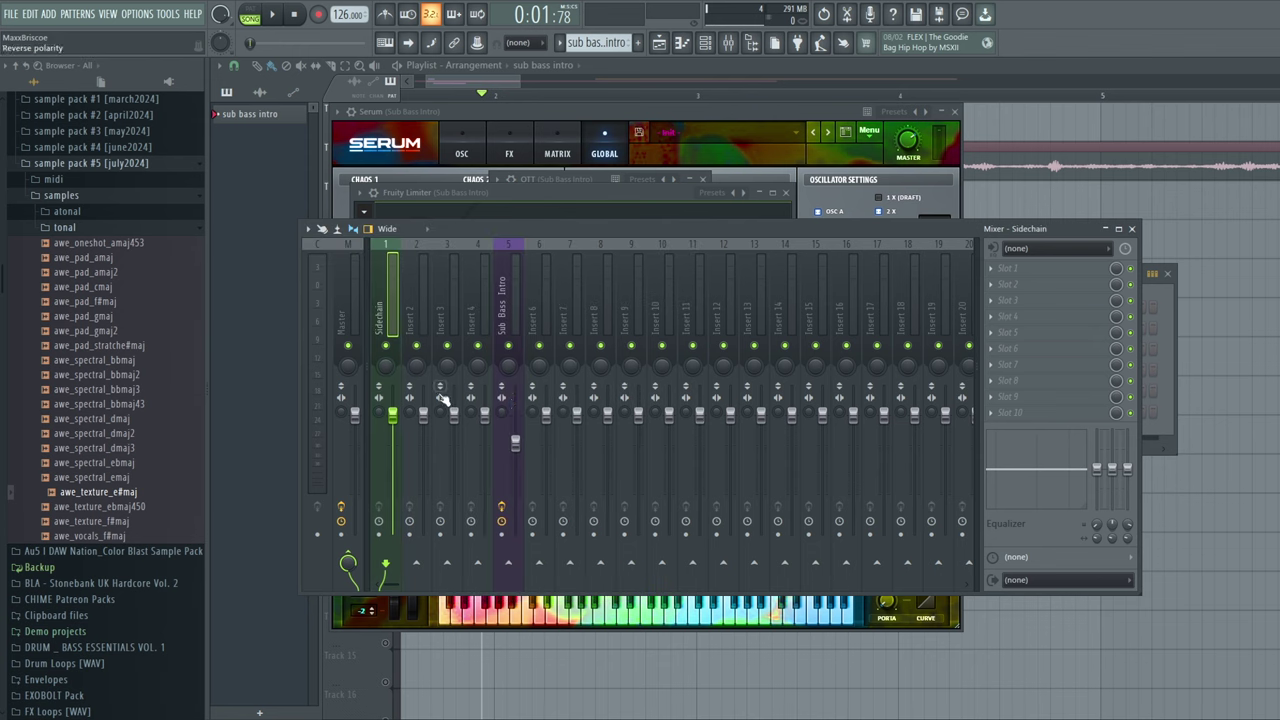
Sidechain the Sidechain track to Sub Bass Intro and set its Fruity Limiter's sidechain input to 1
{"action": "right_click", "coordinate": [508, 563]}
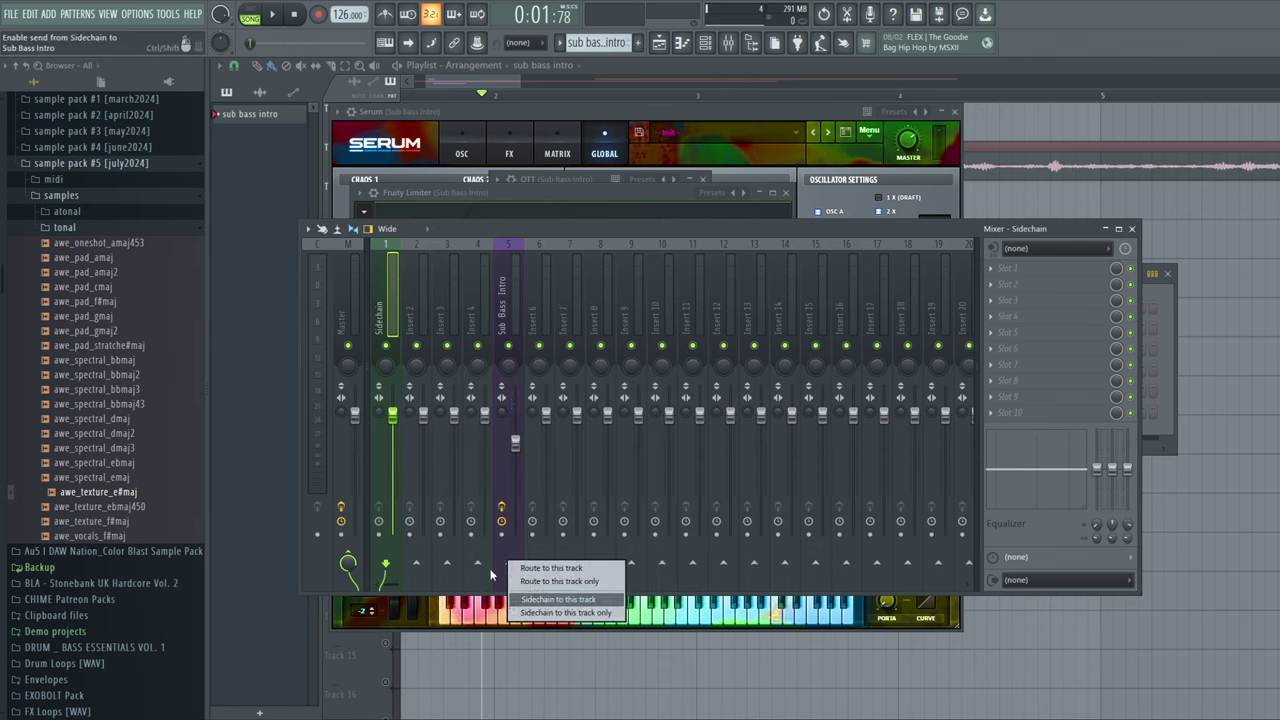
{"action": "left_click", "coordinate": [558, 599]}
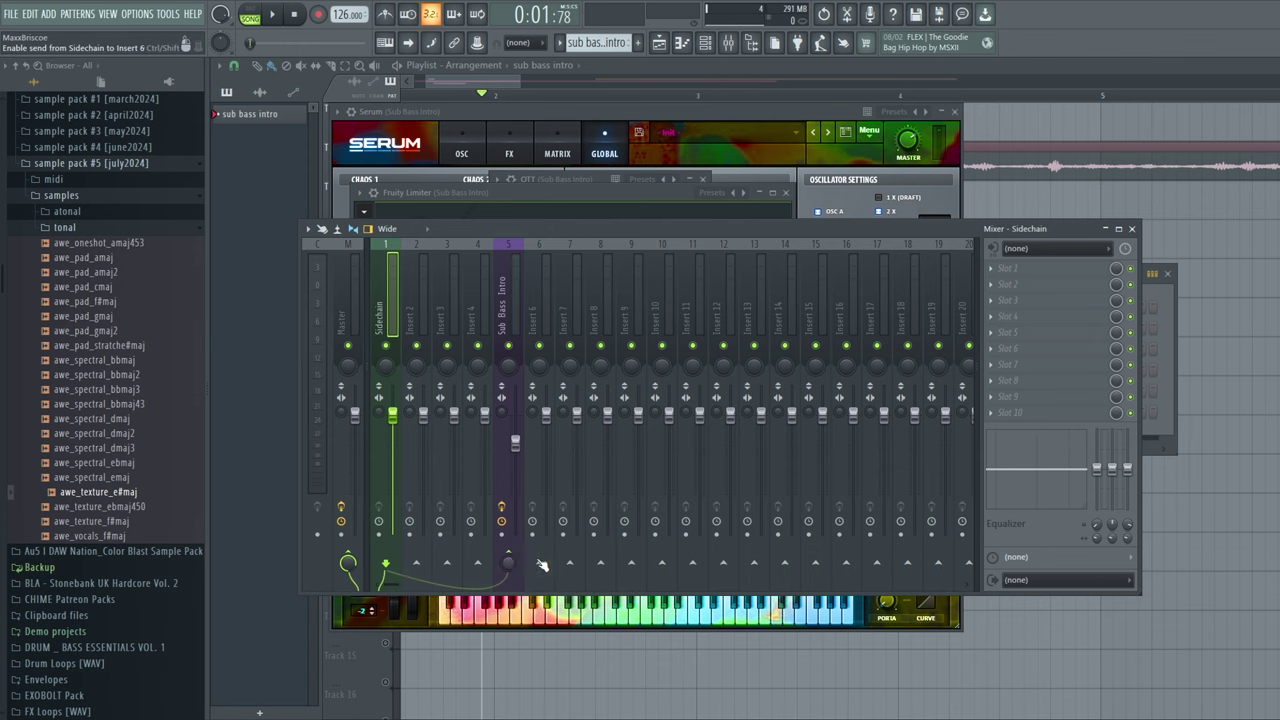
{"action": "left_click", "coordinate": [508, 295]}
{"action": "left_click", "coordinate": [1015, 398]}
{"action": "mouse_move", "coordinate": [1017, 407]}
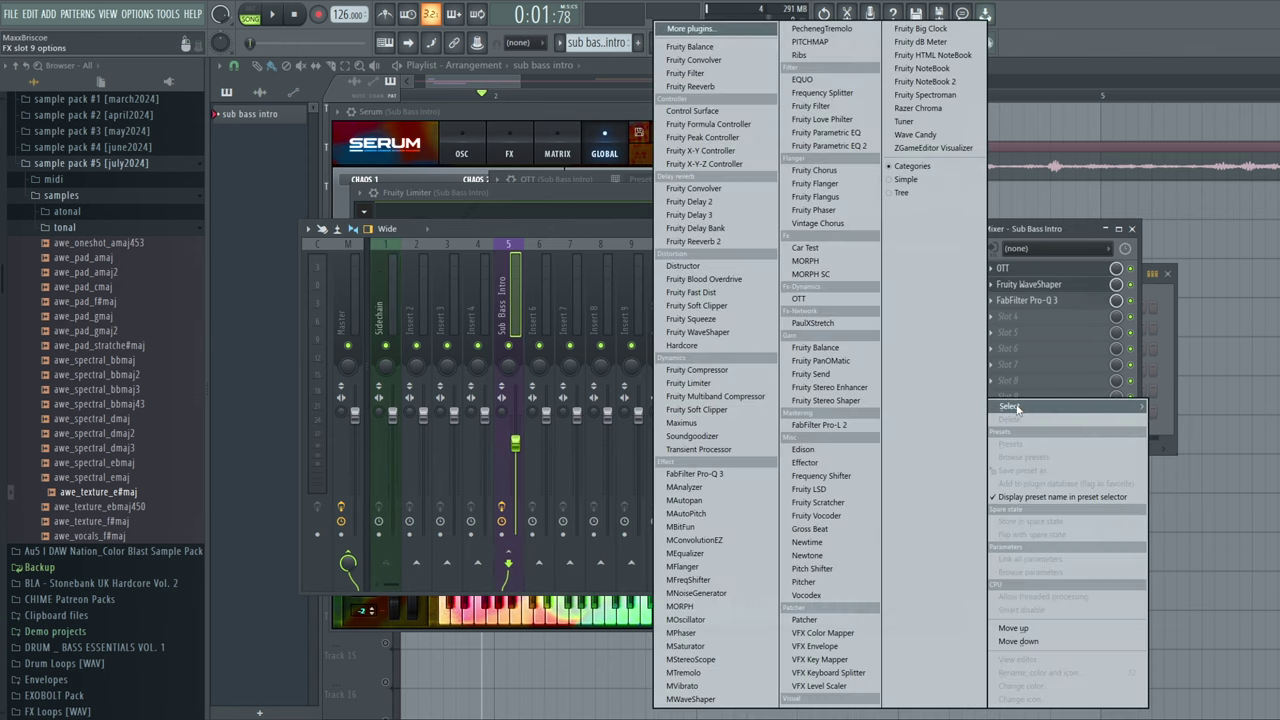
{"action": "left_click", "coordinate": [688, 383]}
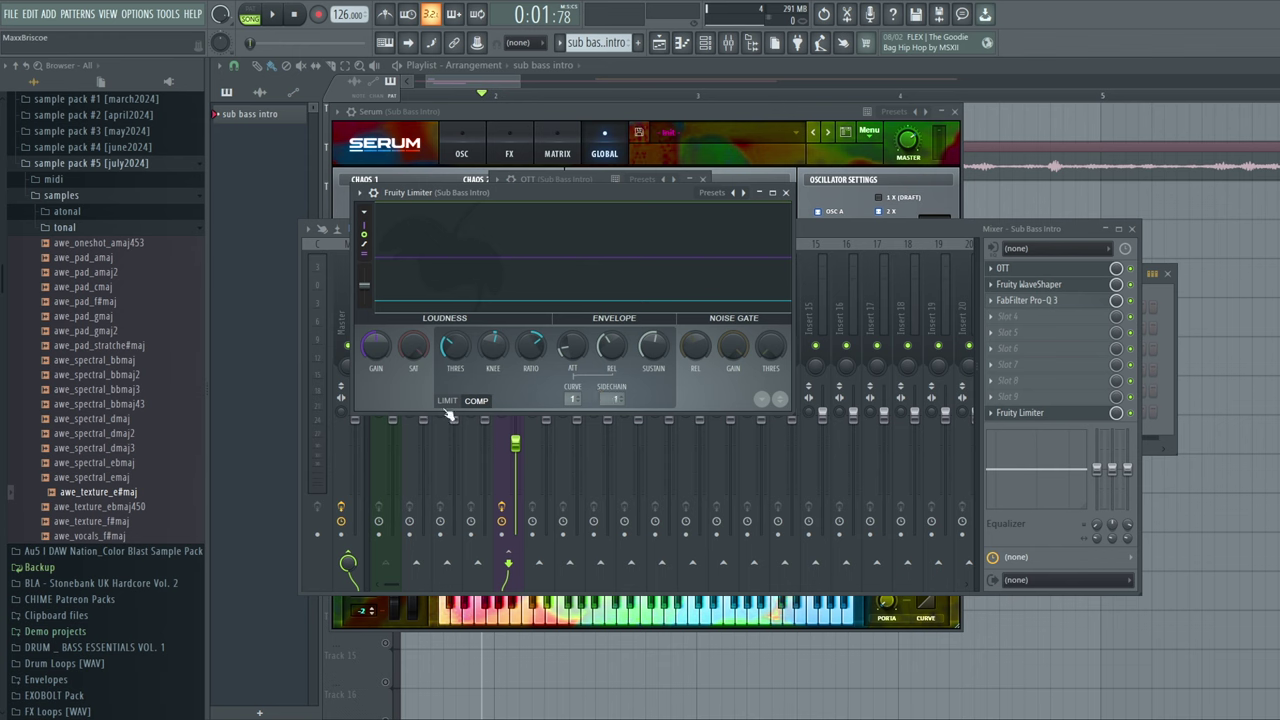
{"action": "left_click_drag", "start_coordinate": [478, 194], "coordinate": [609, 172]}
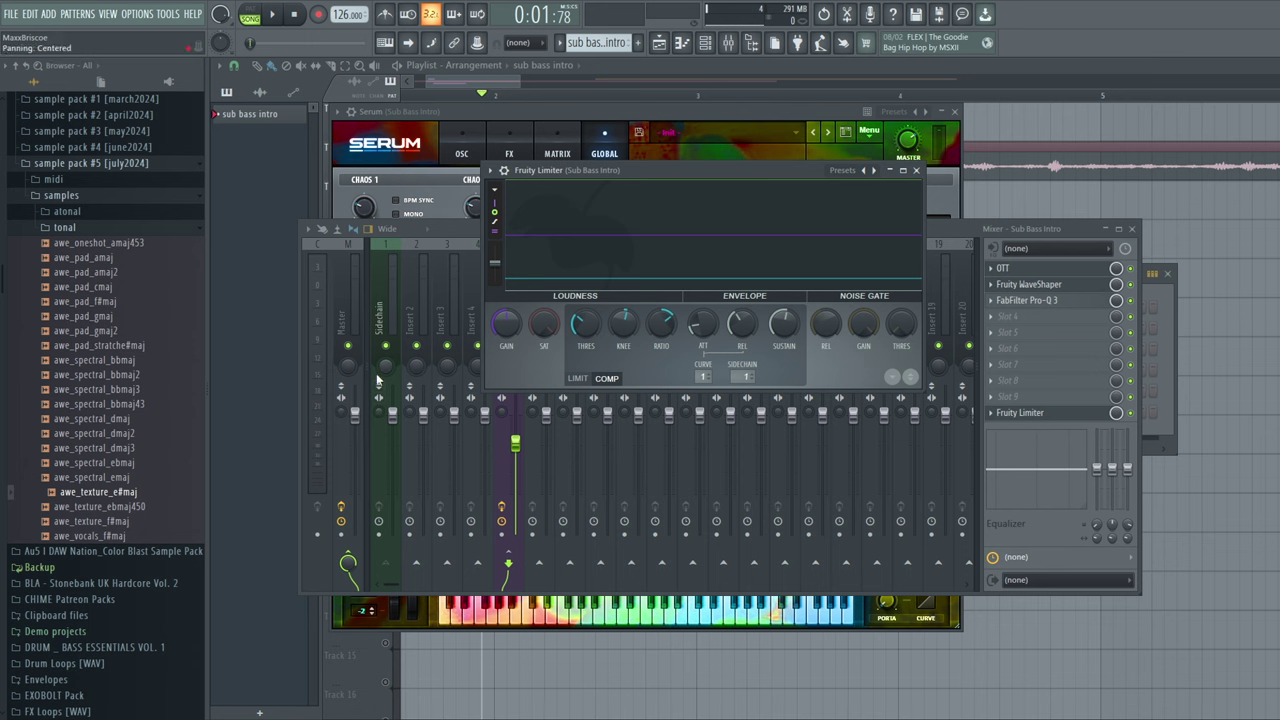
{"action": "left_click", "coordinate": [917, 172]}
Open Serum's piano roll from the channel rack and audition the F2 note
{"action": "left_click", "coordinate": [528, 108]}
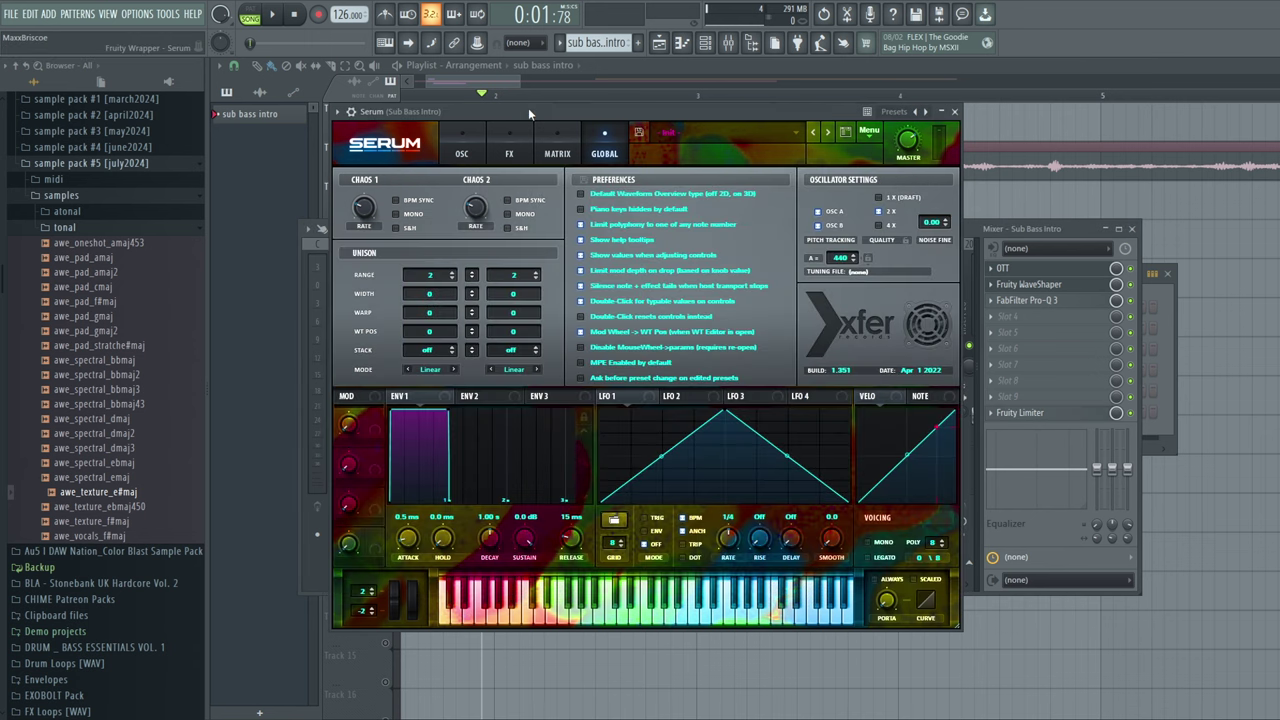
{"action": "left_click", "coordinate": [705, 42]}
{"action": "right_click", "coordinate": [476, 310]}
{"action": "left_click", "coordinate": [545, 306]}
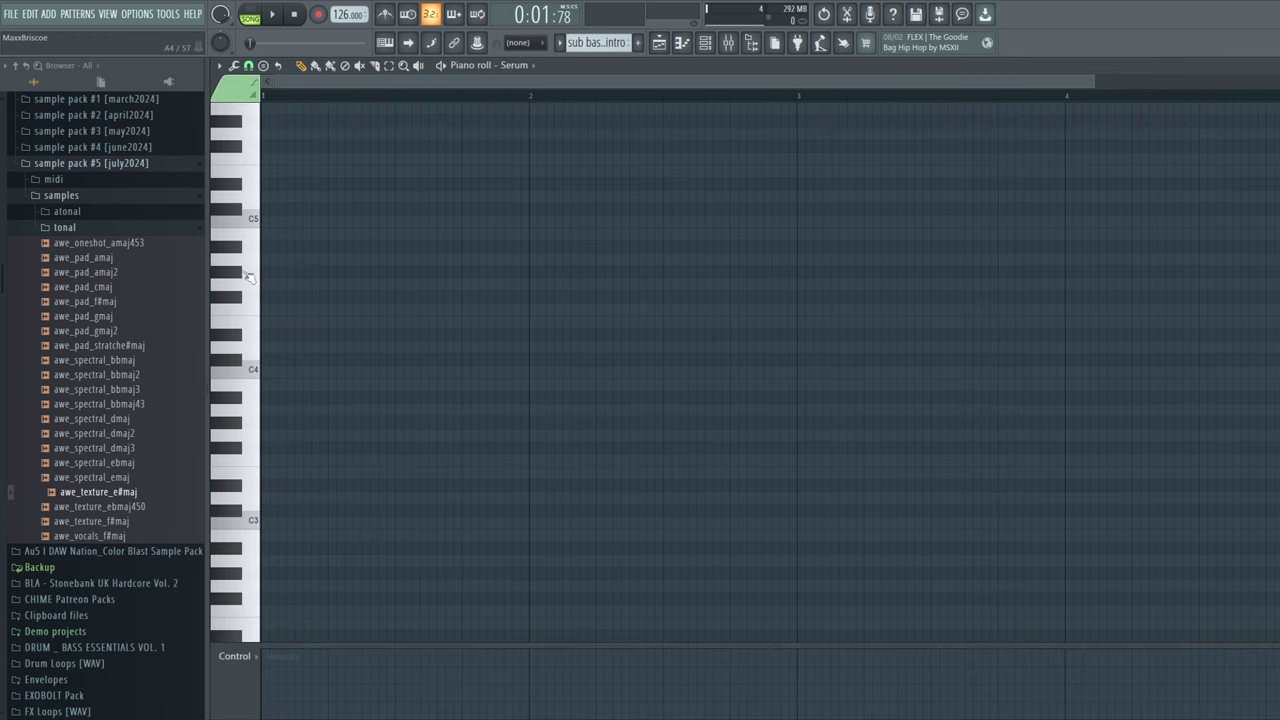
{"action": "scroll", "coordinate": [232, 325], "scroll_direction": "down", "scroll_amount": 3}
{"action": "left_click", "coordinate": [254, 312]}
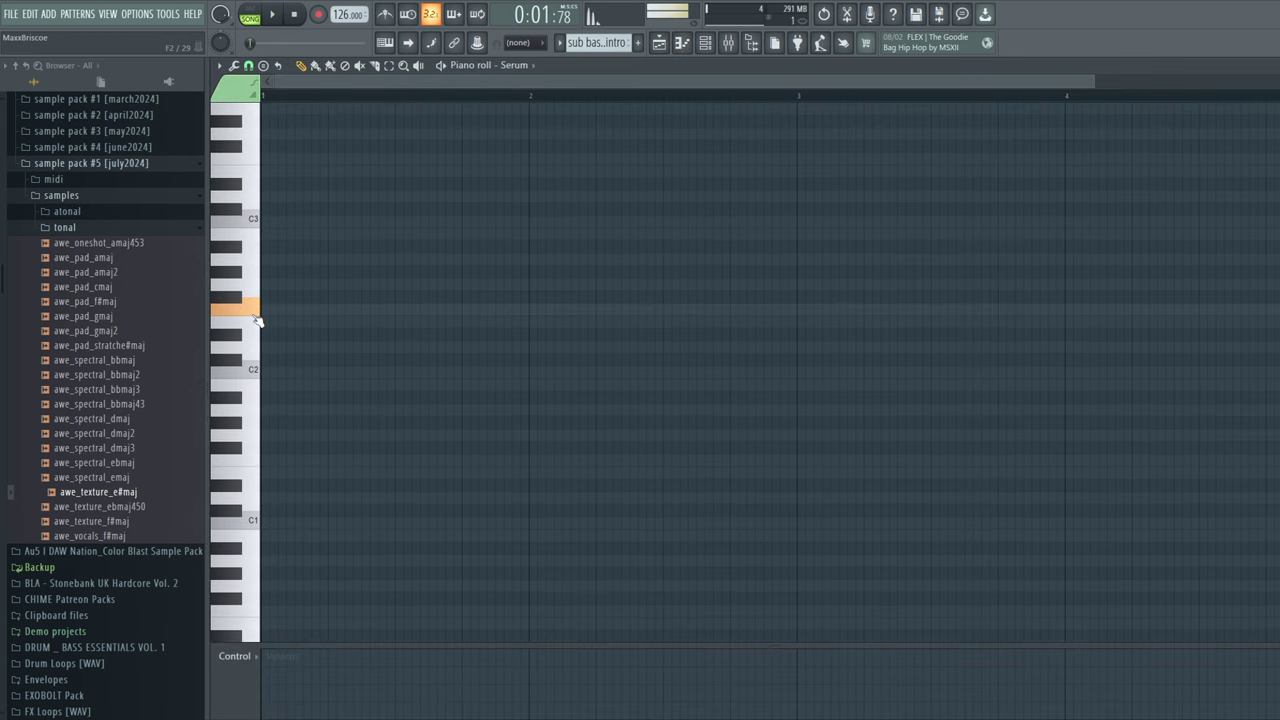
Return to the playlist, move the playhead back to the start and play the arrangement
{"action": "left_click", "coordinate": [659, 42]}
{"action": "left_click_drag", "start_coordinate": [502, 87], "coordinate": [499, 82]}
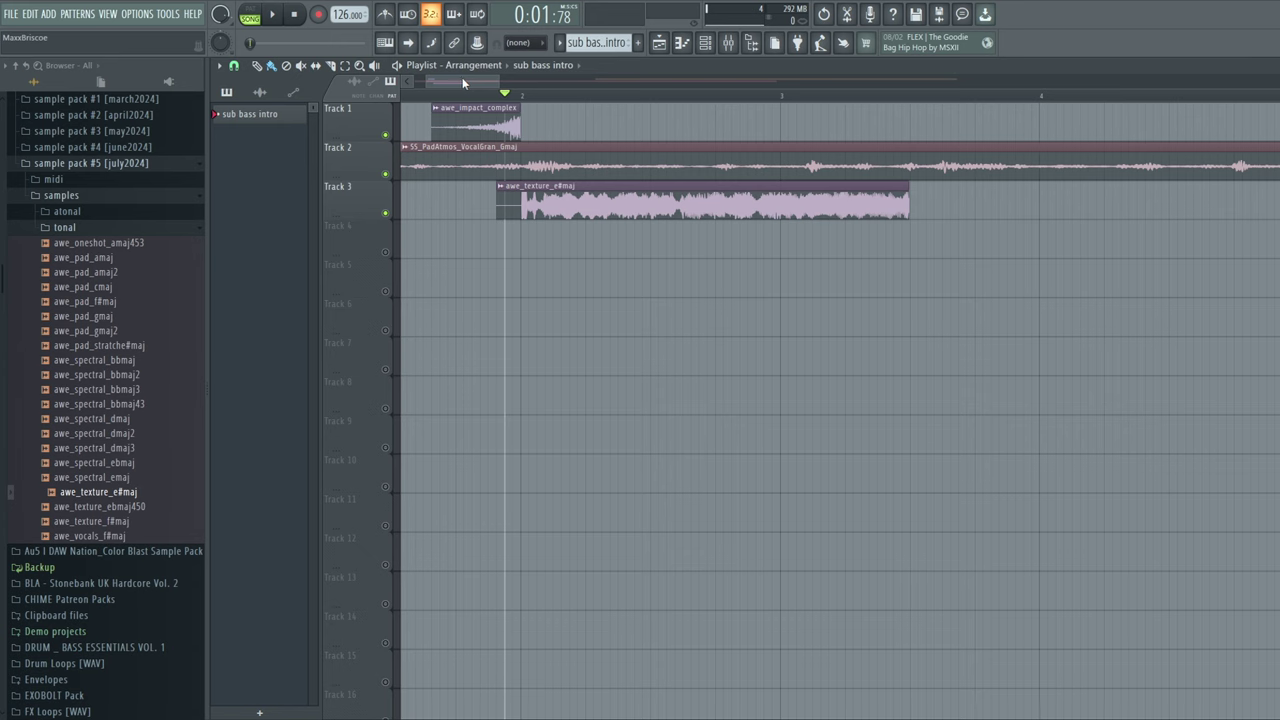
{"action": "left_click_drag", "start_coordinate": [458, 96], "coordinate": [264, 102]}
{"action": "left_click", "coordinate": [277, 14]}
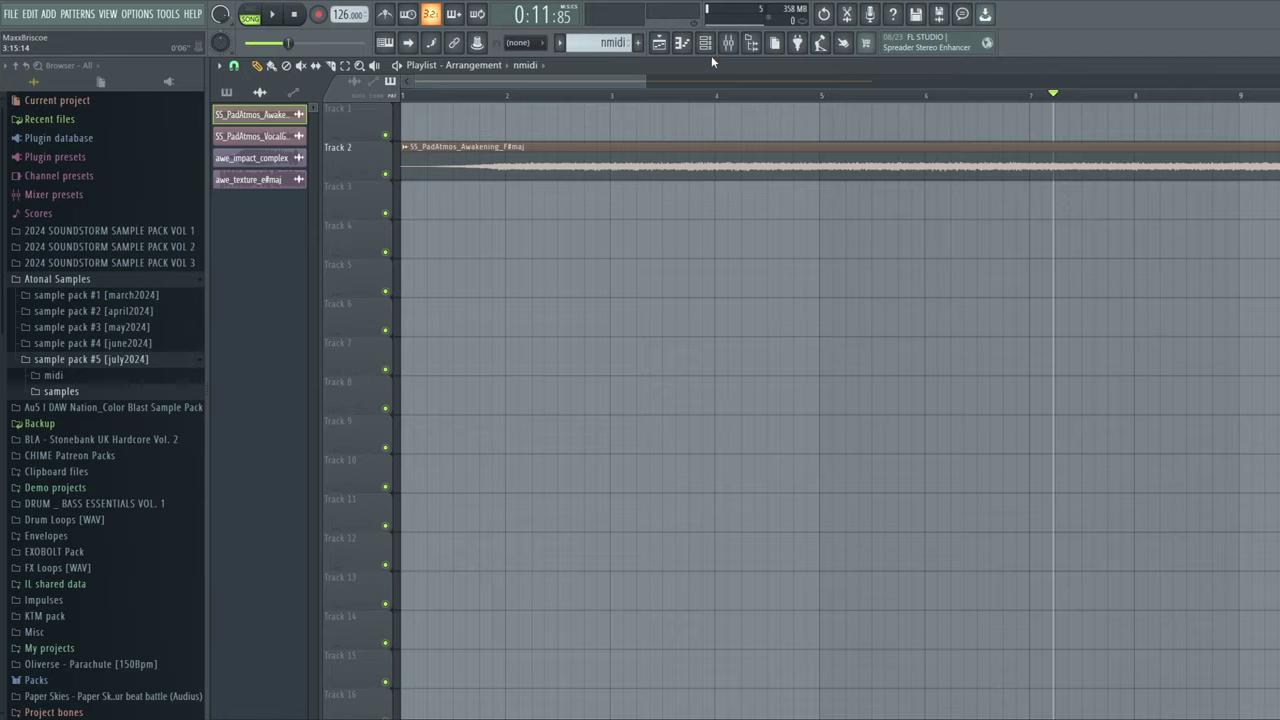
Add DS_SCB_kick_one_shot_clean from the Splice Sounds (LEGACY) Drums Kicks folder to the channel rack as a new channel
{"action": "left_click", "coordinate": [705, 42]}
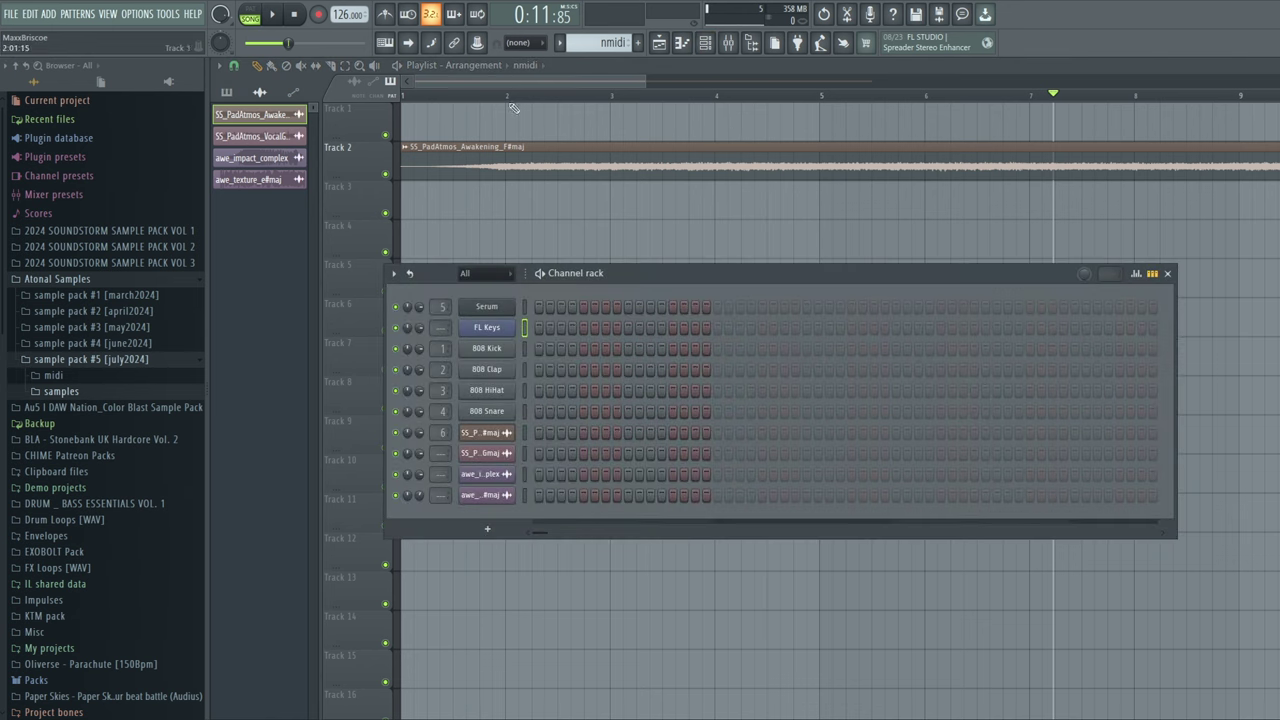
{"action": "scroll", "coordinate": [83, 343], "scroll_direction": "down", "scroll_amount": 8}
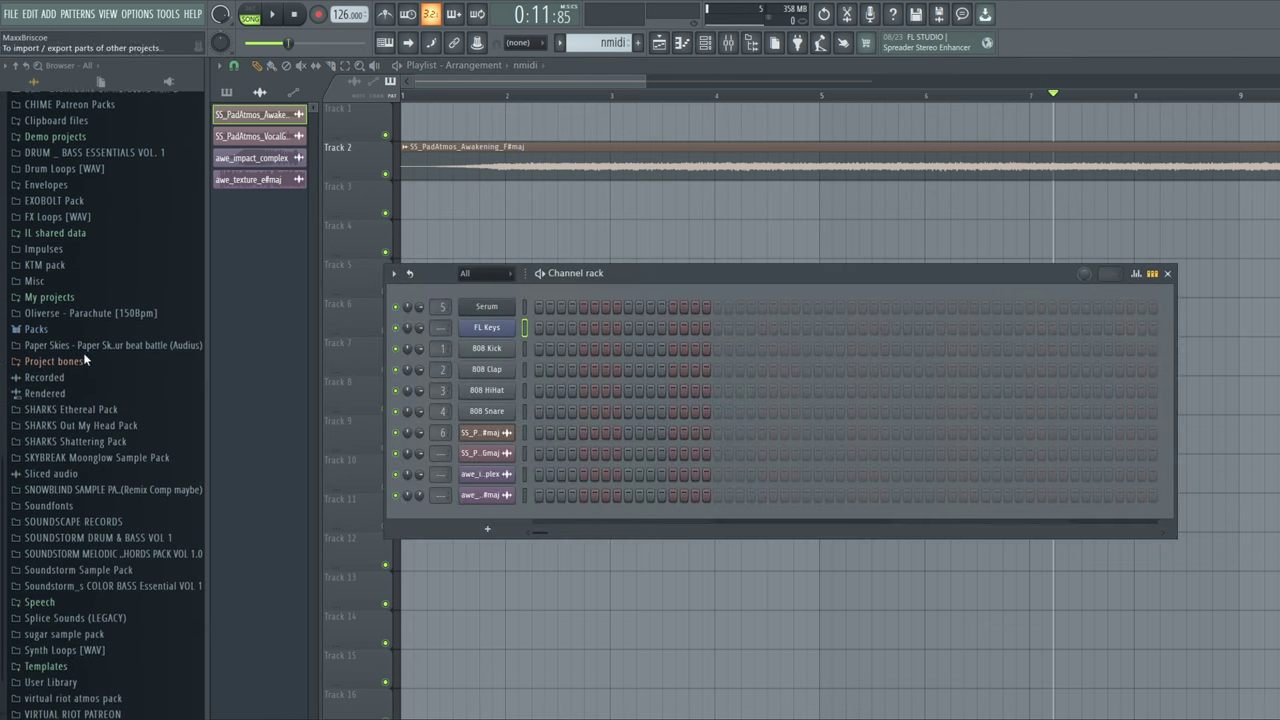
{"action": "left_click", "coordinate": [100, 600]}
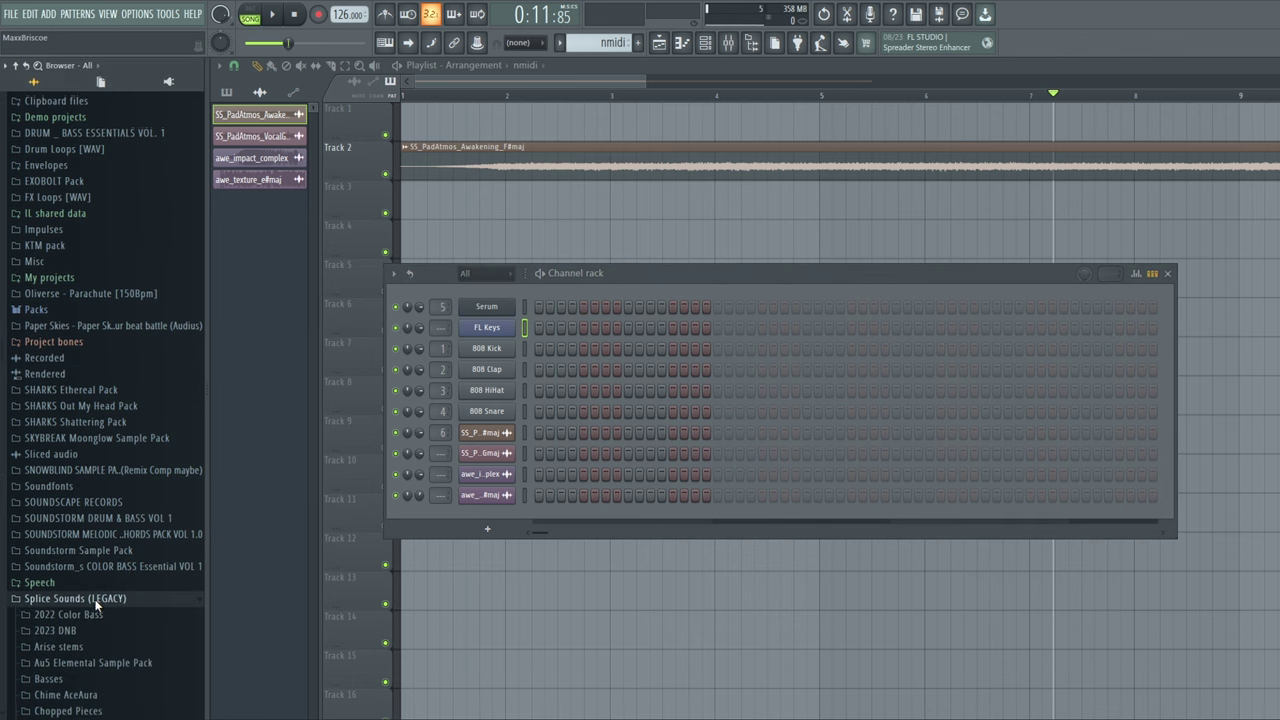
{"action": "left_click", "coordinate": [70, 500]}
{"action": "scroll", "coordinate": [73, 508], "scroll_direction": "down", "scroll_amount": 5}
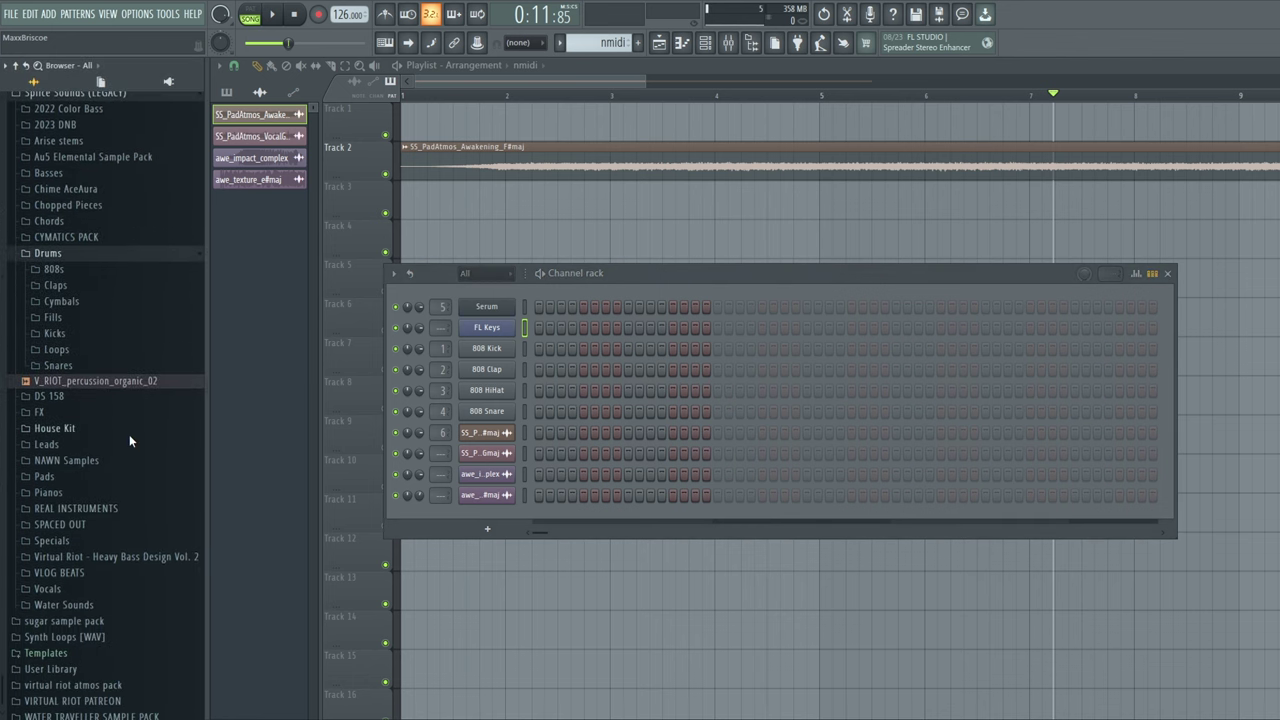
{"action": "left_click", "coordinate": [89, 329]}
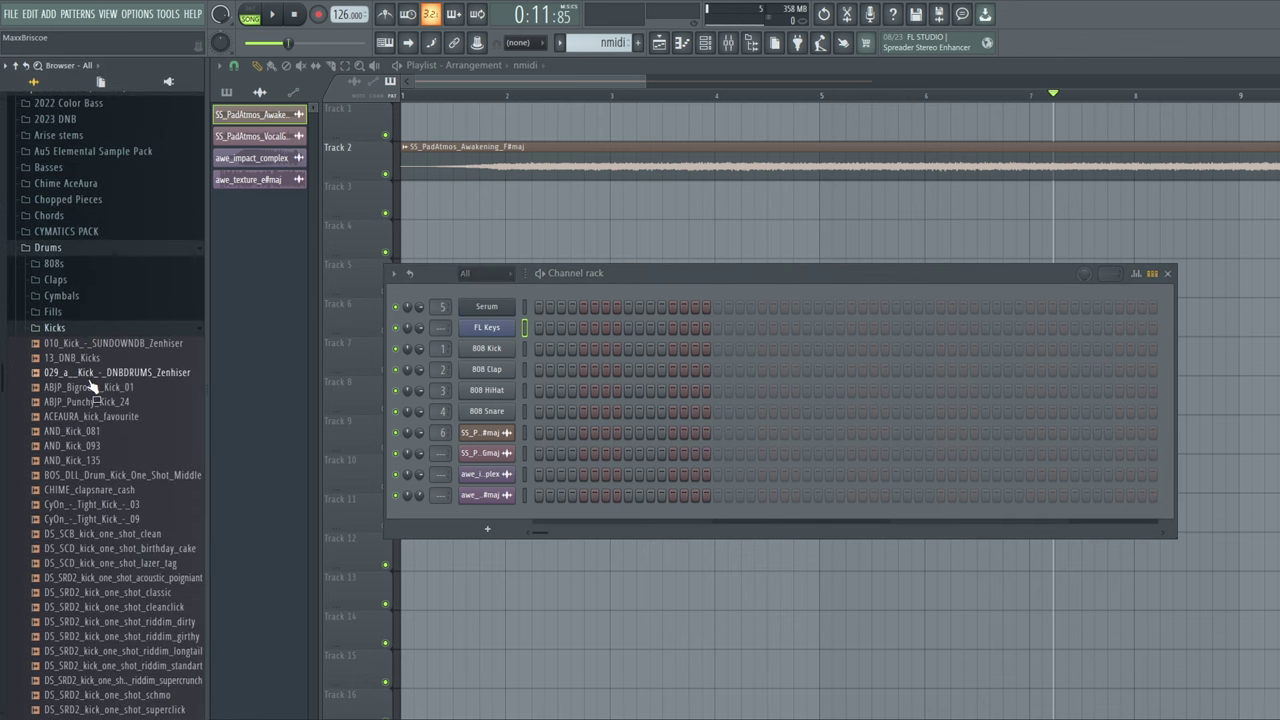
{"action": "scroll", "coordinate": [95, 400], "scroll_direction": "down", "scroll_amount": 2}
{"action": "left_click_drag", "start_coordinate": [99, 444], "coordinate": [486, 310]}
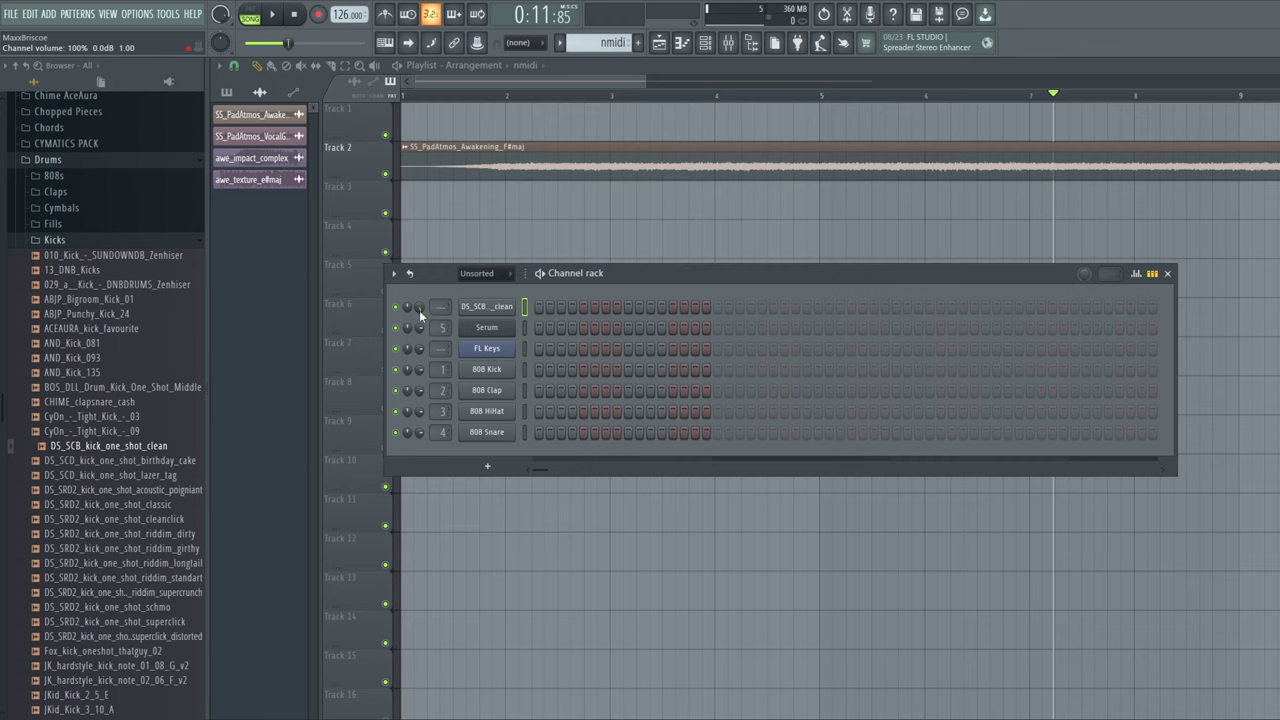
Place DS_SCB_kick_one_shot_clean hits on every fourth step and route the channel to a free mixer track
{"action": "left_click_drag", "start_coordinate": [680, 279], "coordinate": [694, 305]}
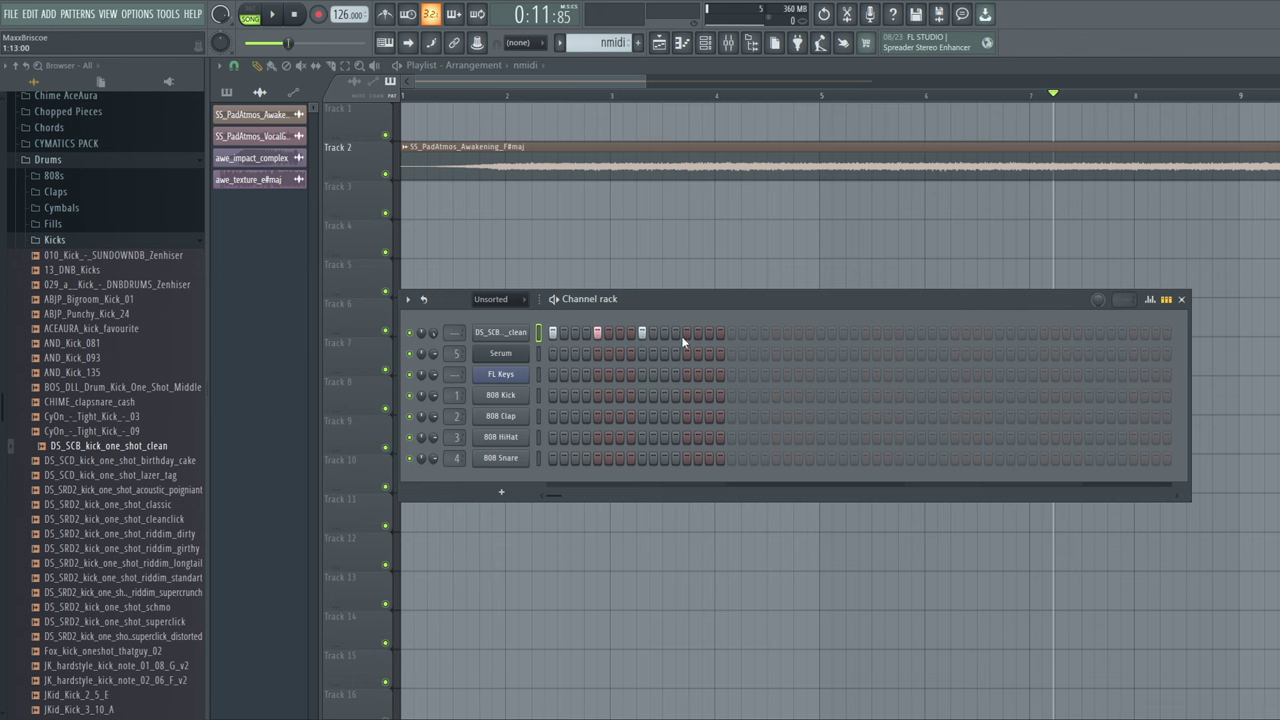
{"action": "left_click", "coordinate": [500, 332]}
{"action": "left_click", "coordinate": [279, 185]}
{"action": "mouse_move", "coordinate": [525, 250]}
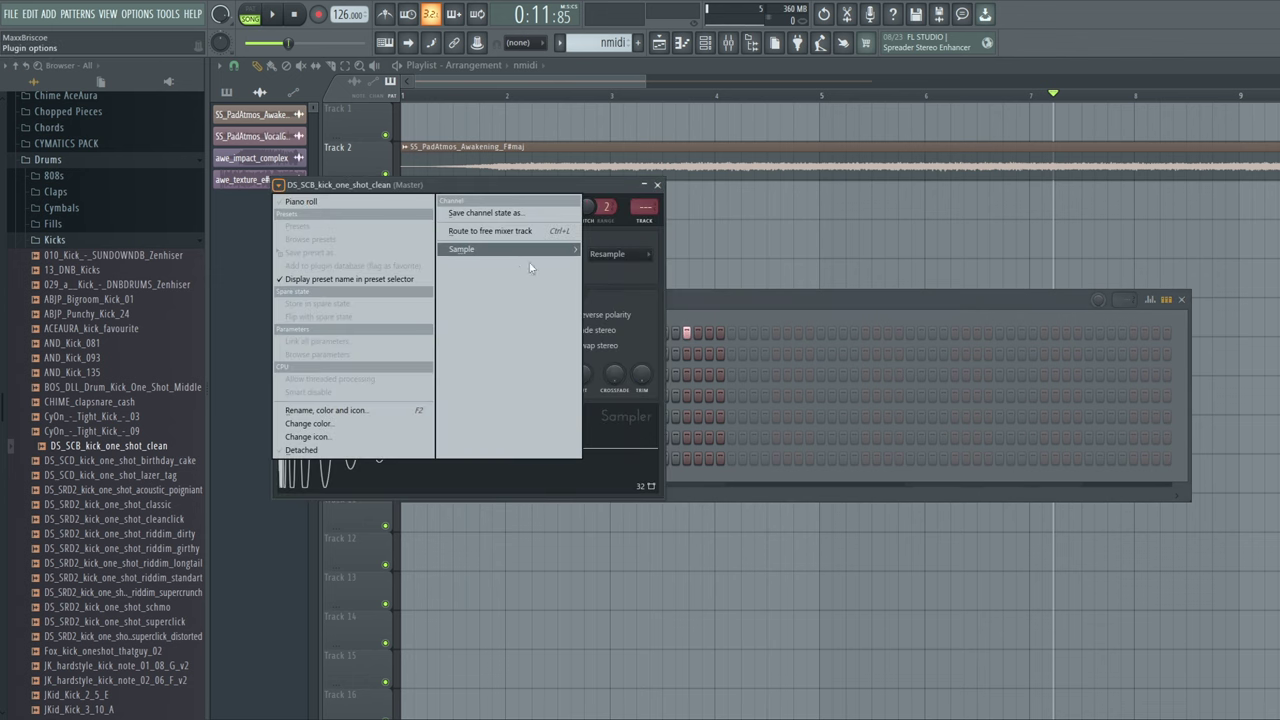
{"action": "left_click", "coordinate": [495, 231]}
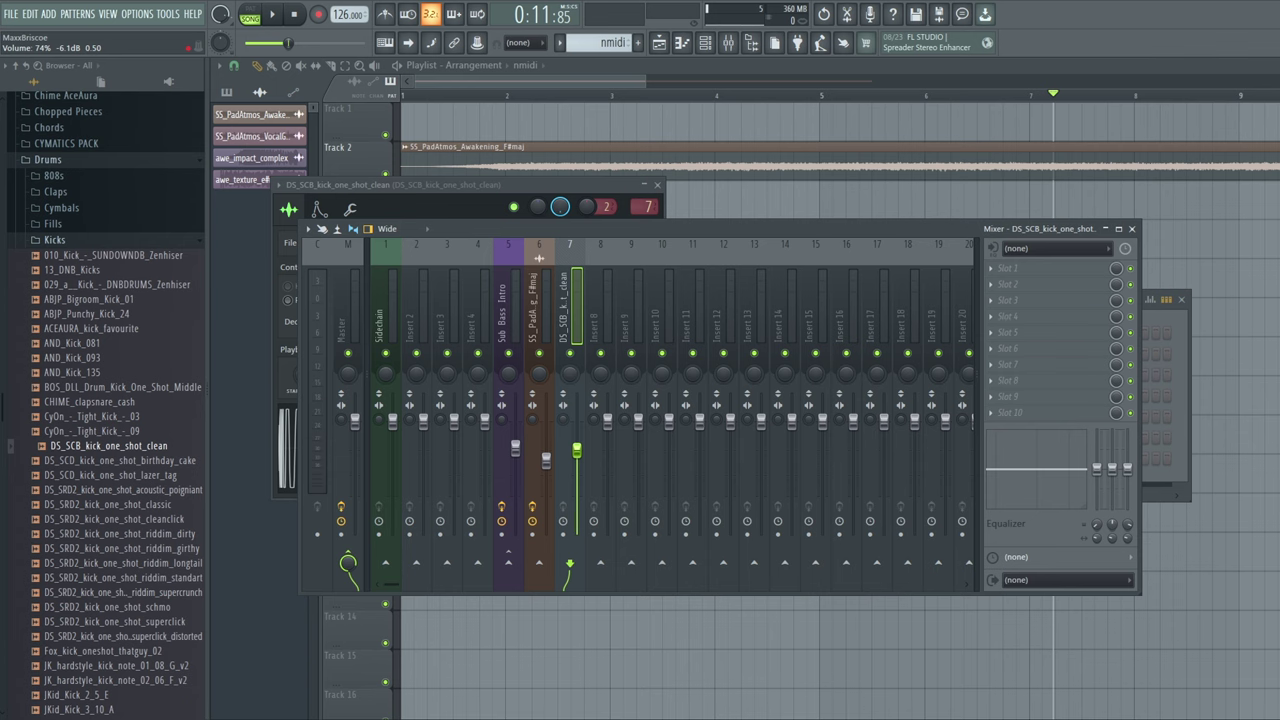
Lower the kick's mixer fader and load Fruity Filter in the first effect slot of its track
{"action": "left_click_drag", "start_coordinate": [580, 446], "coordinate": [577, 467]}
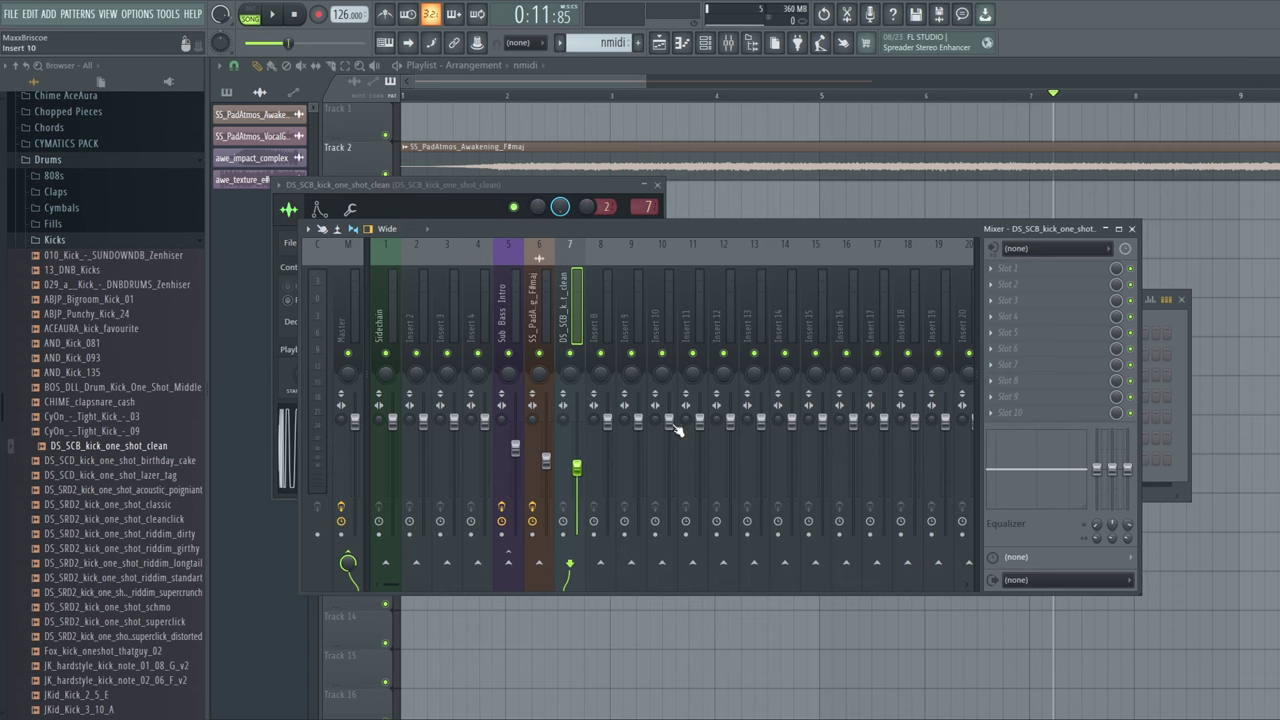
{"action": "left_click", "coordinate": [1010, 268]}
{"action": "left_click", "coordinate": [726, 75]}
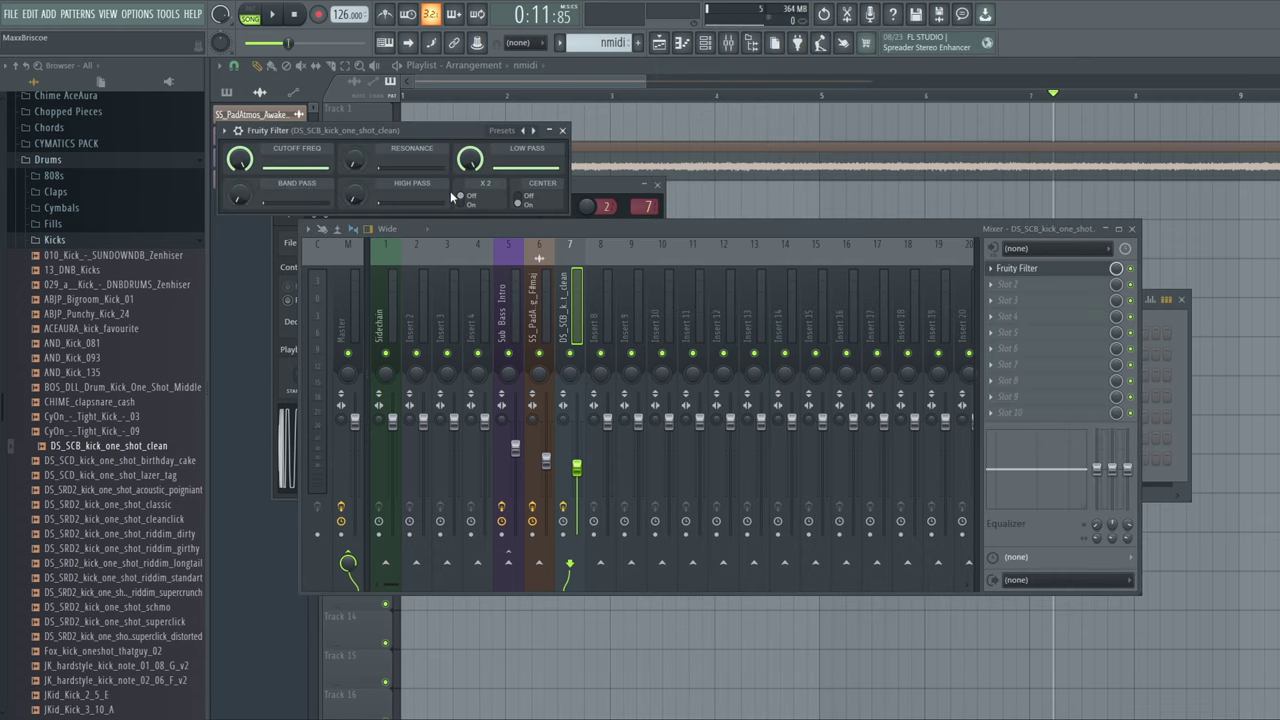
{"action": "left_click", "coordinate": [554, 80]}
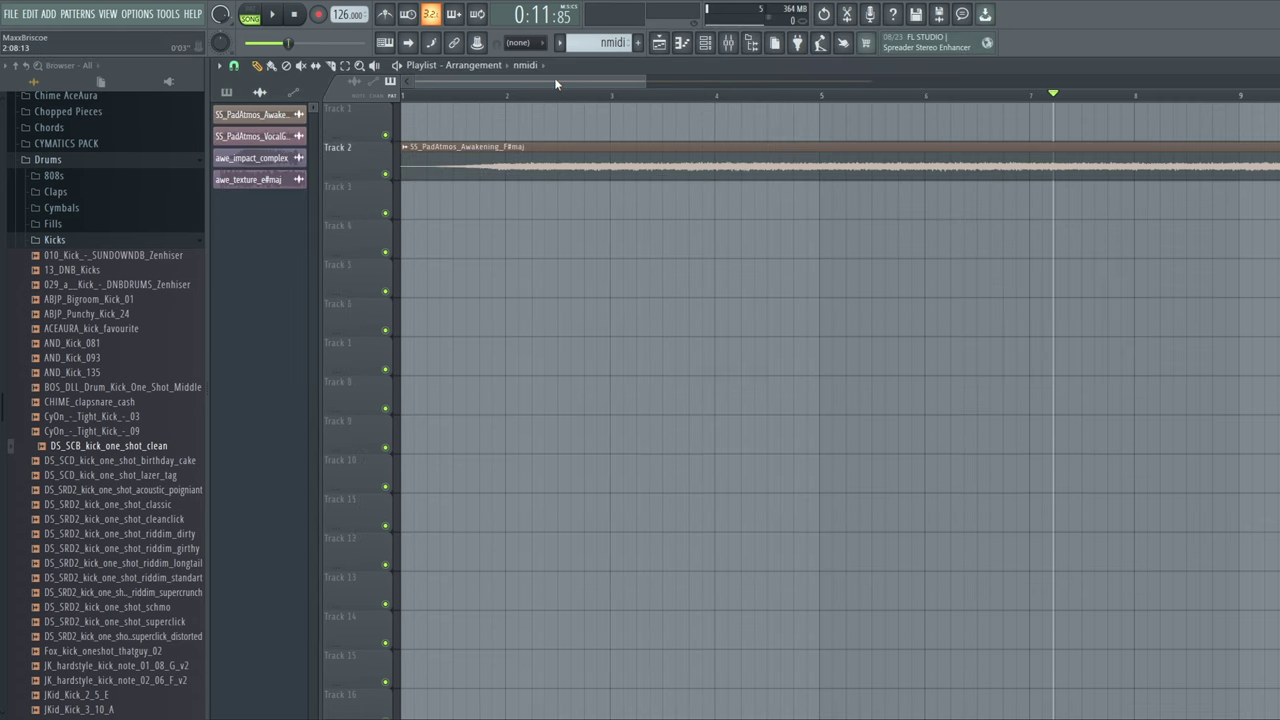
Move the SS_PadAtmos_Awakening_F#maj clip on Track 2 to start at bar 4 and set the playhead just before bar 3
{"action": "left_click_drag", "start_coordinate": [457, 148], "coordinate": [786, 143]}
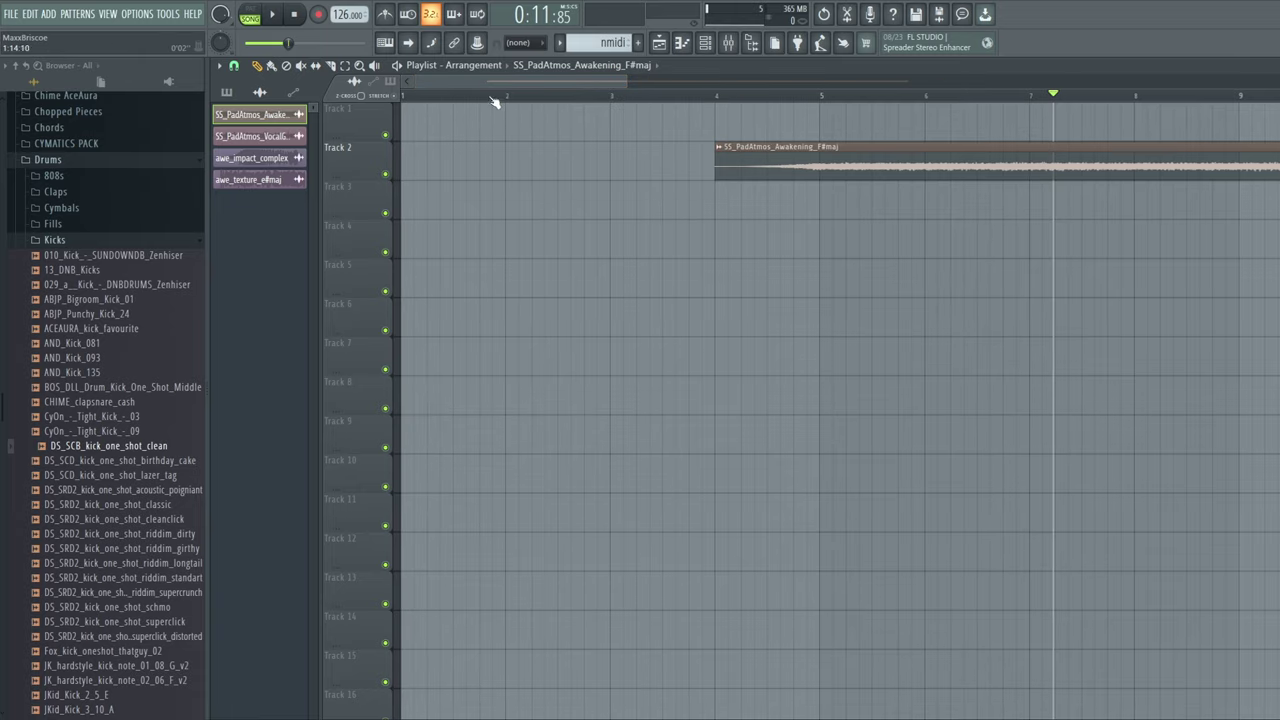
{"action": "left_click_drag", "start_coordinate": [519, 84], "coordinate": [581, 88]}
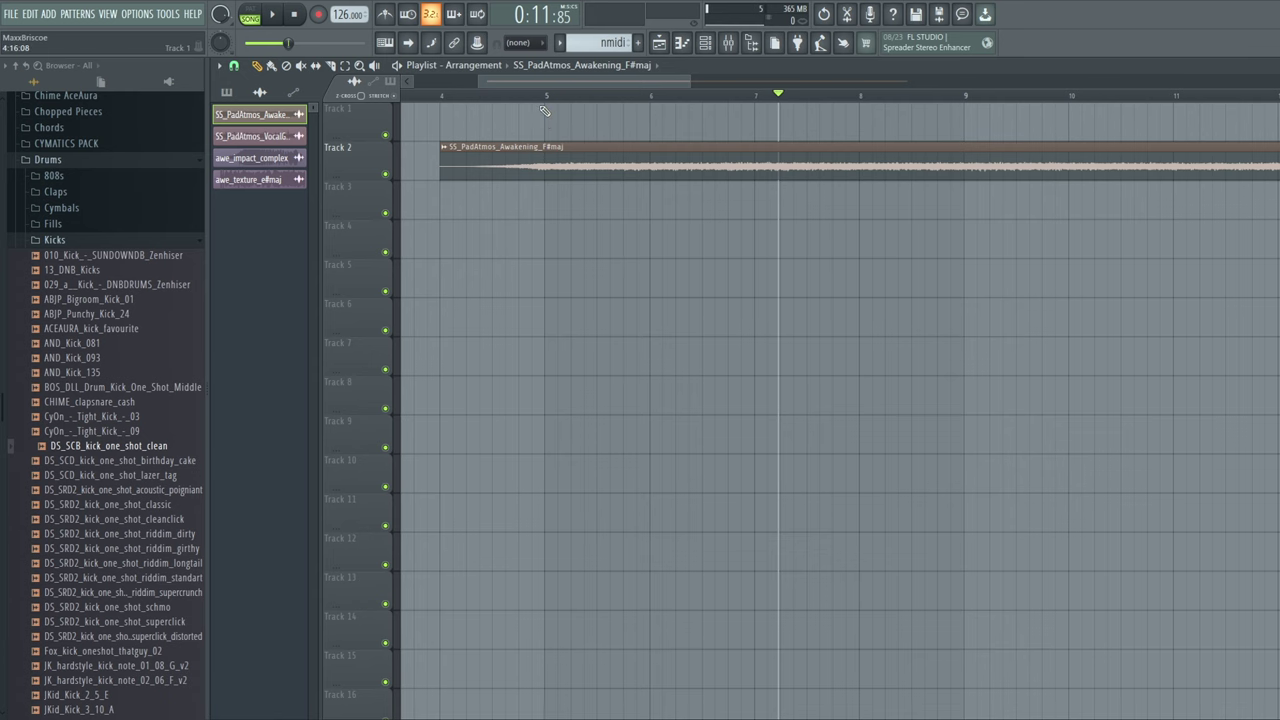
{"action": "left_click_drag", "start_coordinate": [544, 92], "coordinate": [450, 127]}
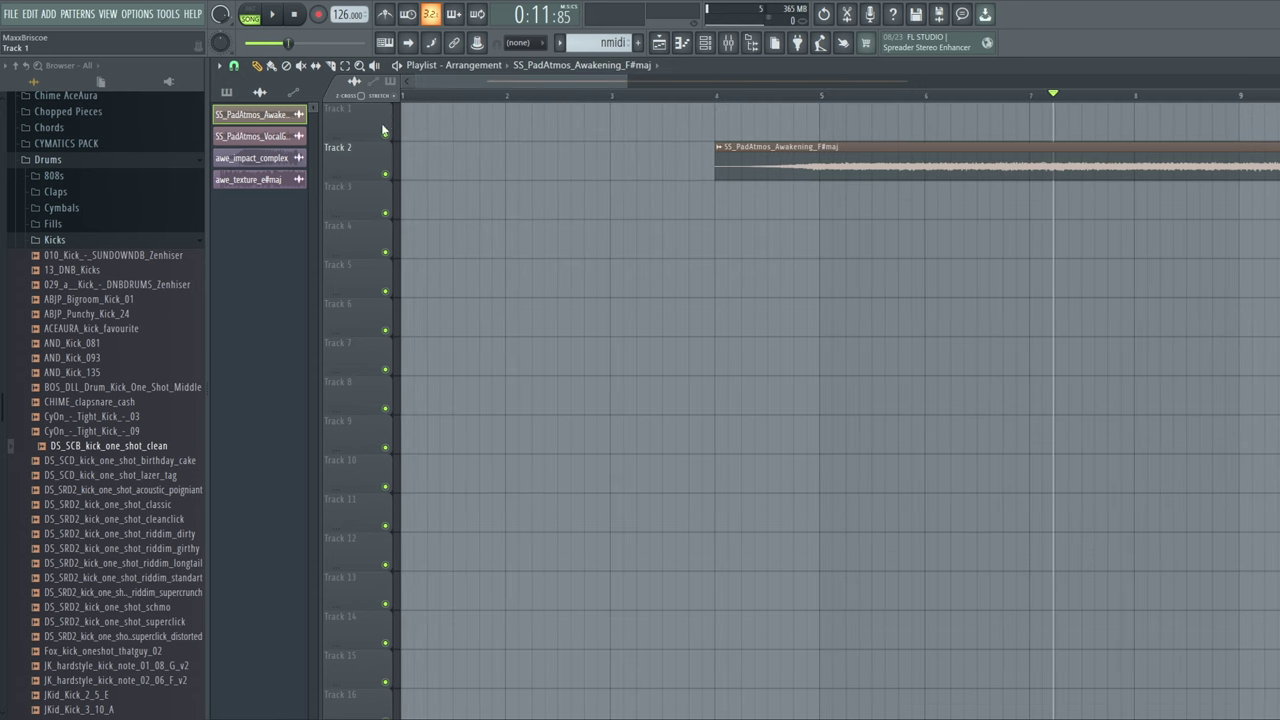
{"action": "left_click", "coordinate": [592, 95]}
{"action": "mouse_move", "coordinate": [545, 83]}
{"action": "left_mouse_down"}
{"action": "mouse_move", "coordinate": [715, 98]}
{"action": "mouse_move", "coordinate": [625, 106]}
{"action": "left_mouse_up"}
Rename the nmidi pattern as kick and paint it along Track 1 from bar 5 through bar 12
{"action": "key", "text": "b"}
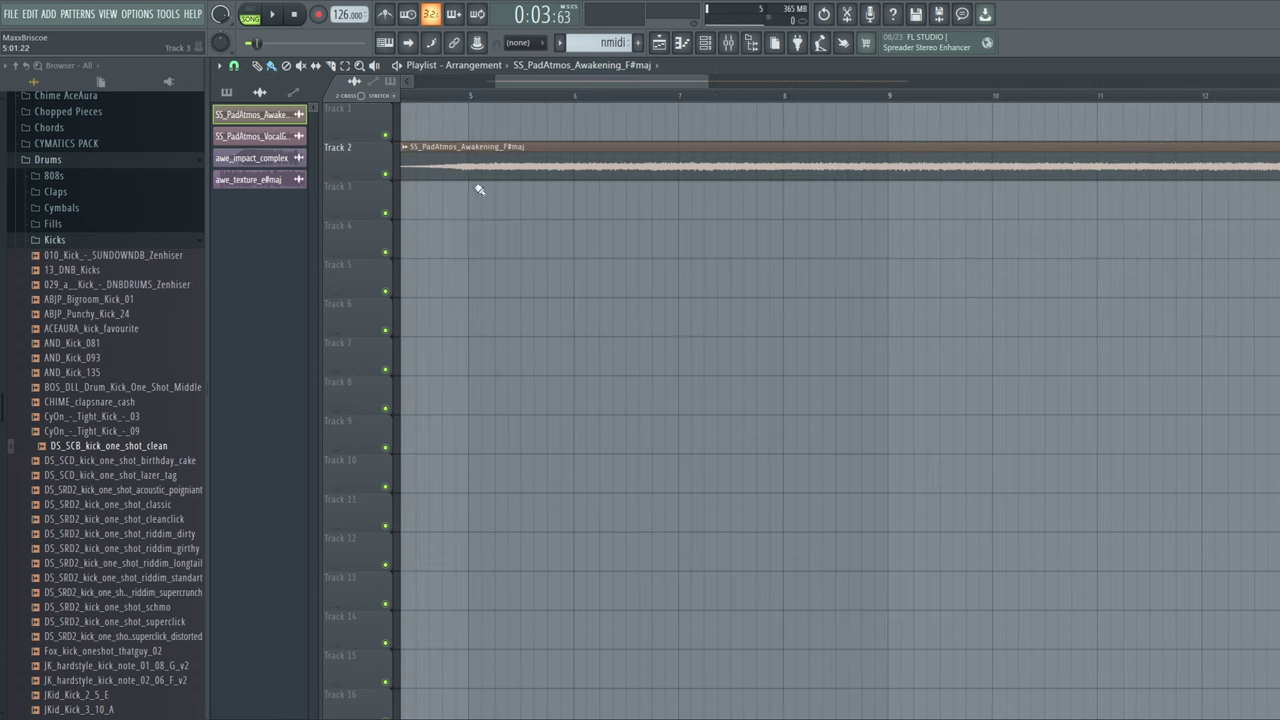
{"action": "left_click", "coordinate": [228, 93]}
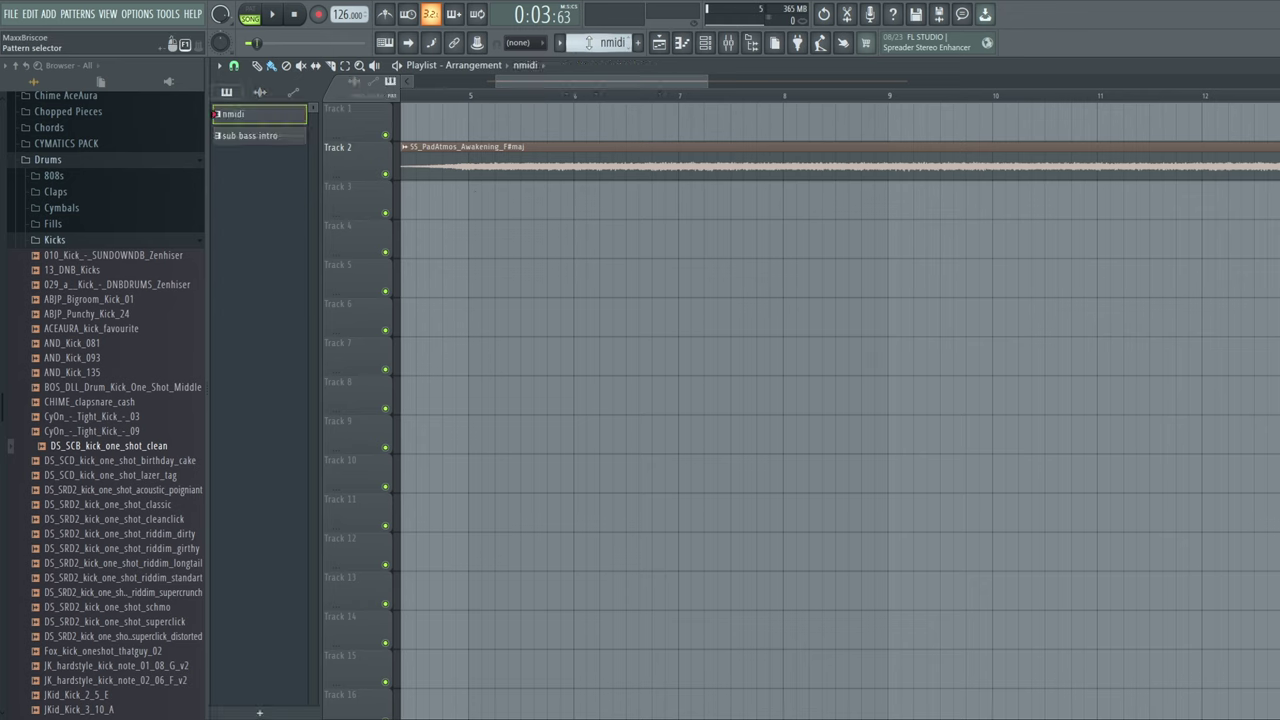
{"action": "left_click", "coordinate": [608, 42]}
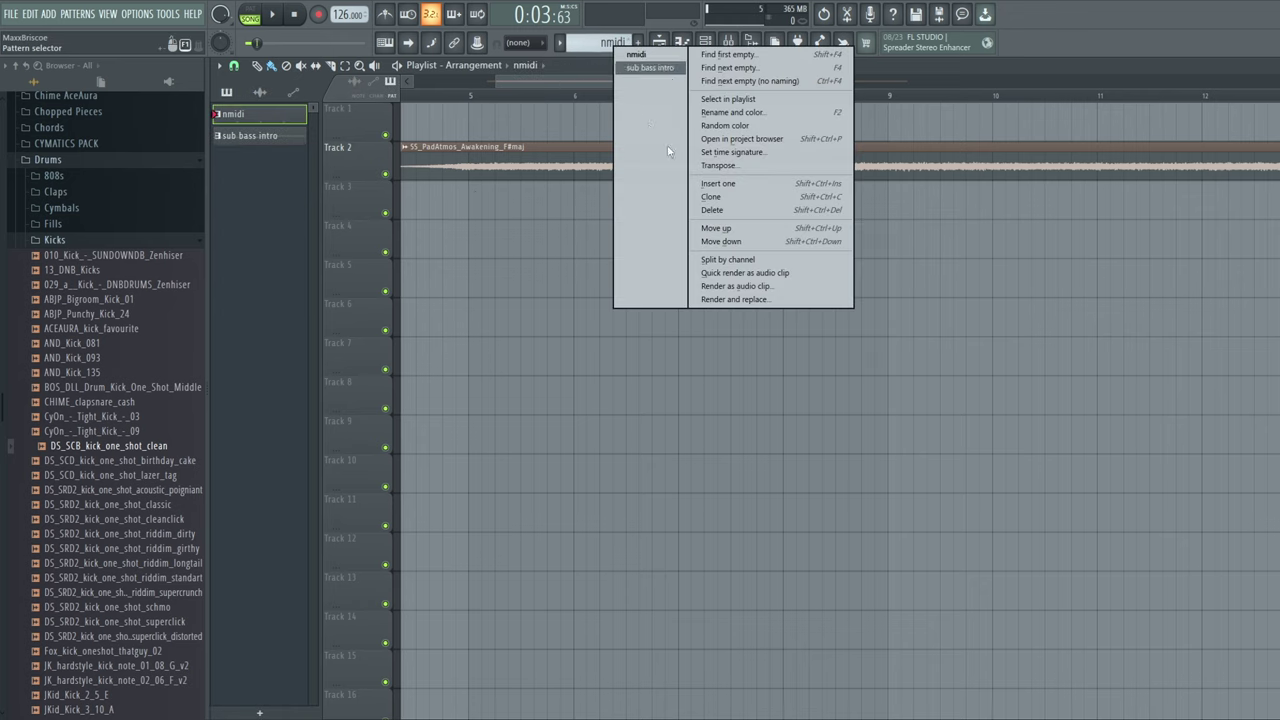
{"action": "left_click", "coordinate": [756, 113]}
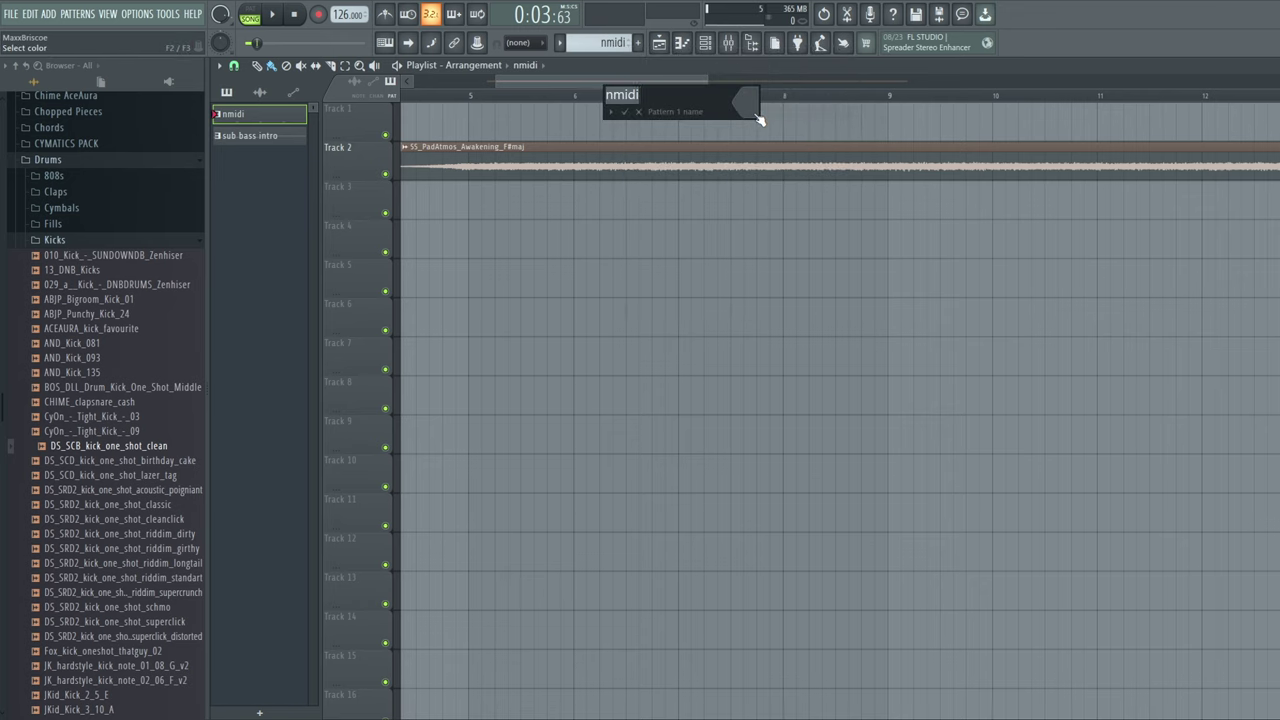
{"action": "type", "text": "kick"}
{"action": "key", "text": "Return"}
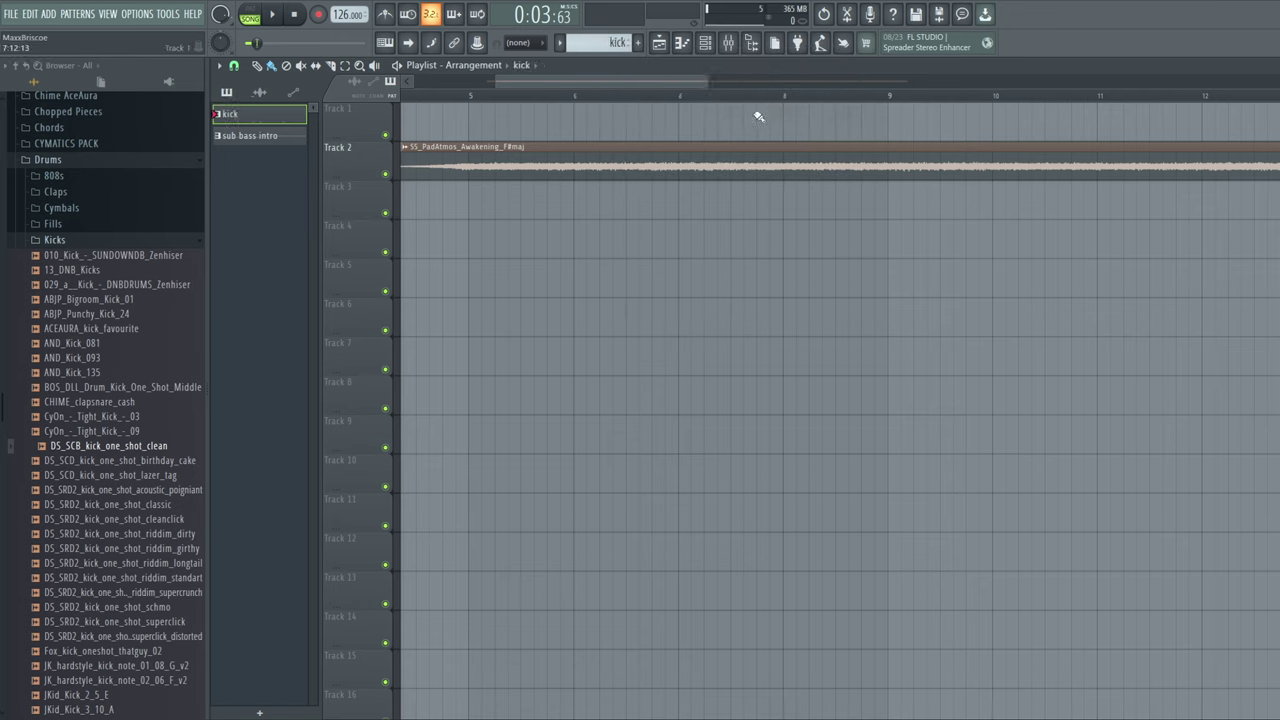
{"action": "mouse_move", "coordinate": [474, 129]}
{"action": "left_mouse_down"}
{"action": "mouse_move", "coordinate": [780, 114]}
{"action": "mouse_move", "coordinate": [1230, 129]}
{"action": "mouse_move", "coordinate": [941, 129]}
{"action": "mouse_move", "coordinate": [1009, 127]}
{"action": "left_mouse_up"}
{"action": "left_click_drag", "start_coordinate": [1118, 132], "coordinate": [1111, 131]}
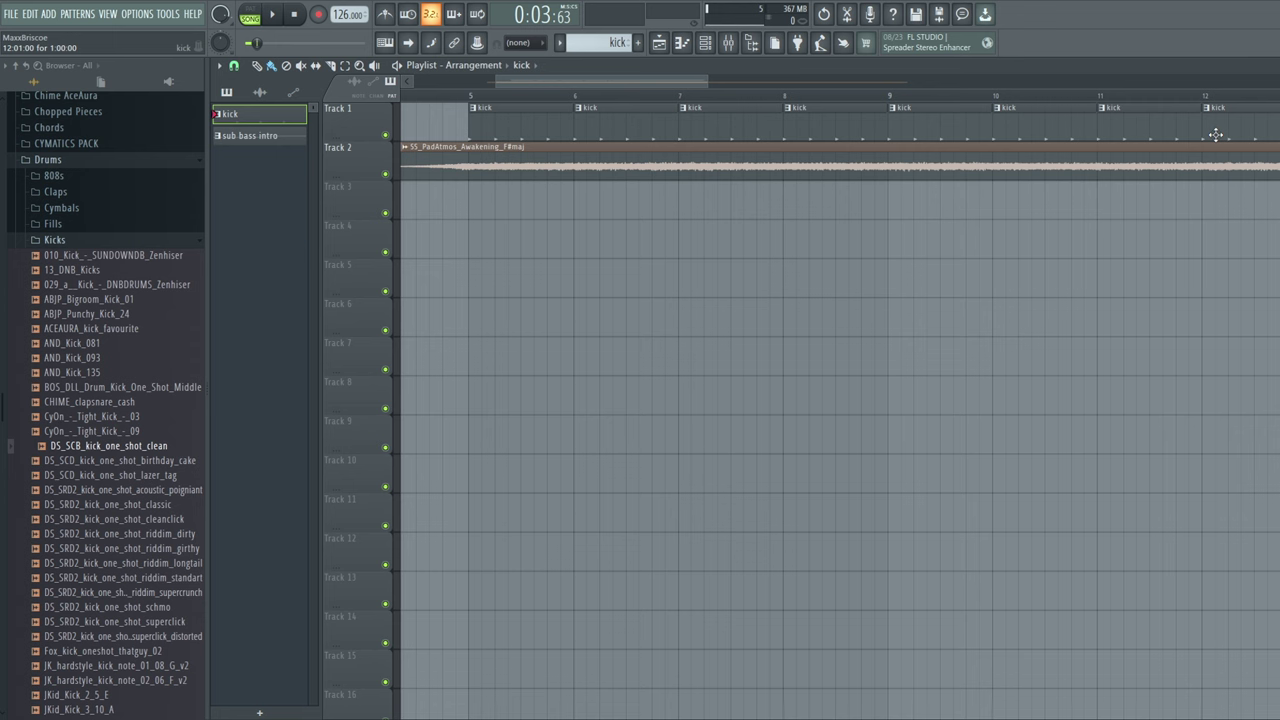
Clone the kick pattern with the channel rack open
{"action": "left_click", "coordinate": [706, 44]}
{"action": "left_click", "coordinate": [605, 42]}
{"action": "left_click", "coordinate": [688, 196]}
{"action": "scroll", "coordinate": [602, 44], "scroll_direction": "down", "scroll_amount": 1}
Rename the cloned kick pattern as sidechain intro
{"action": "right_click", "coordinate": [602, 44]}
{"action": "left_click", "coordinate": [735, 102]}
{"action": "left_click", "coordinate": [614, 101]}
{"action": "right_click", "coordinate": [604, 42]}
{"action": "left_click", "coordinate": [646, 65]}
{"action": "right_click", "coordinate": [604, 42]}
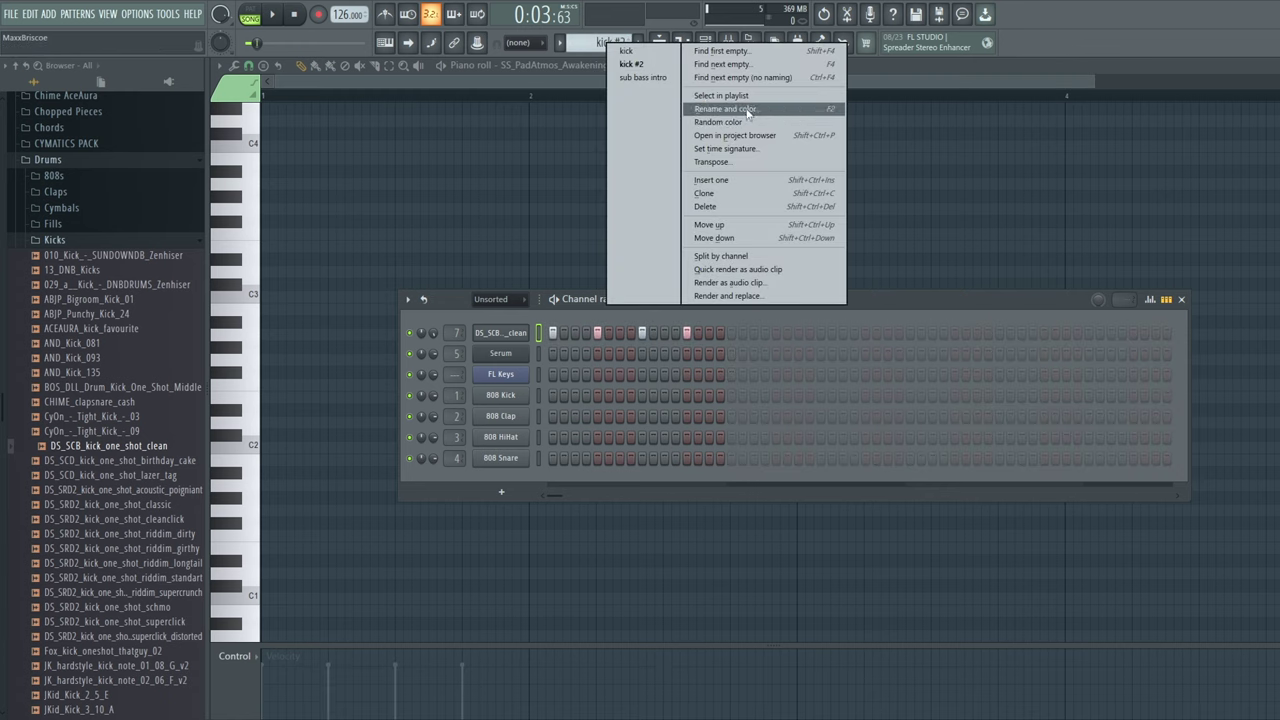
{"action": "left_click", "coordinate": [740, 104]}
{"action": "type", "text": "sidechain intro"}
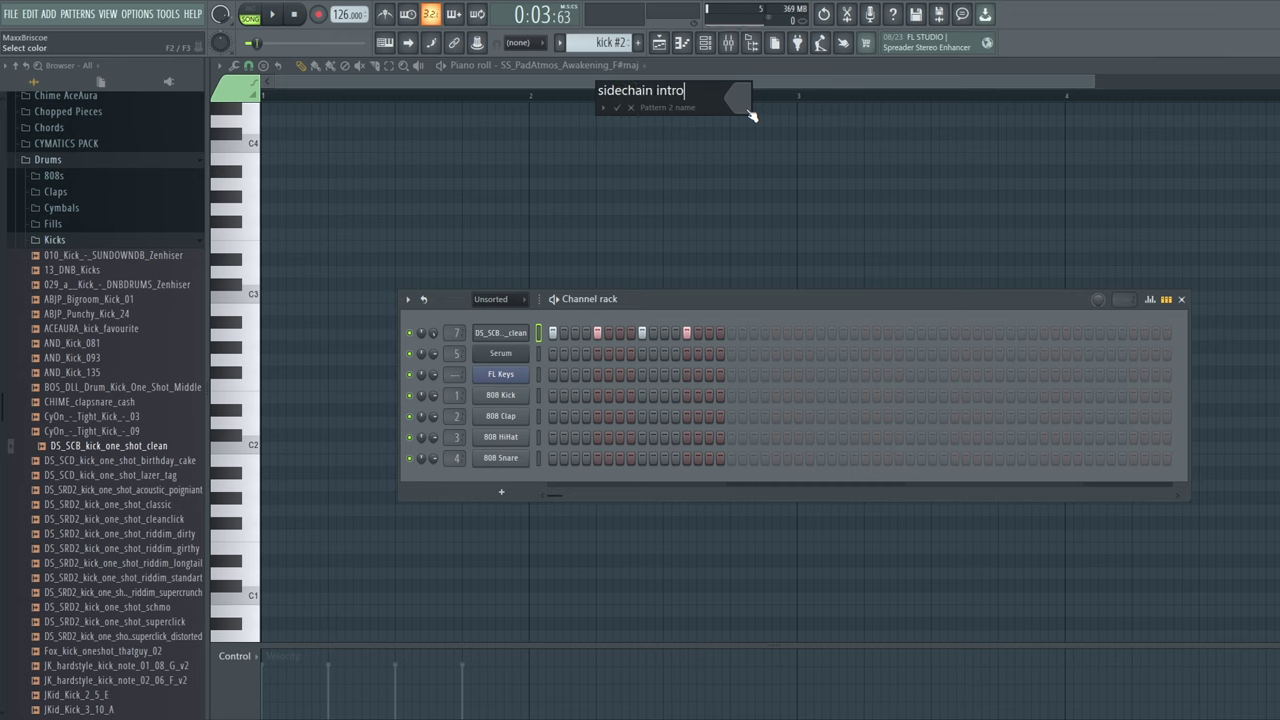
{"action": "key", "text": "Return"}
Clone the DS_SCB_kick_one_shot_clean channel and place hits on every fourth step of the copy only
{"action": "right_click", "coordinate": [500, 333]}
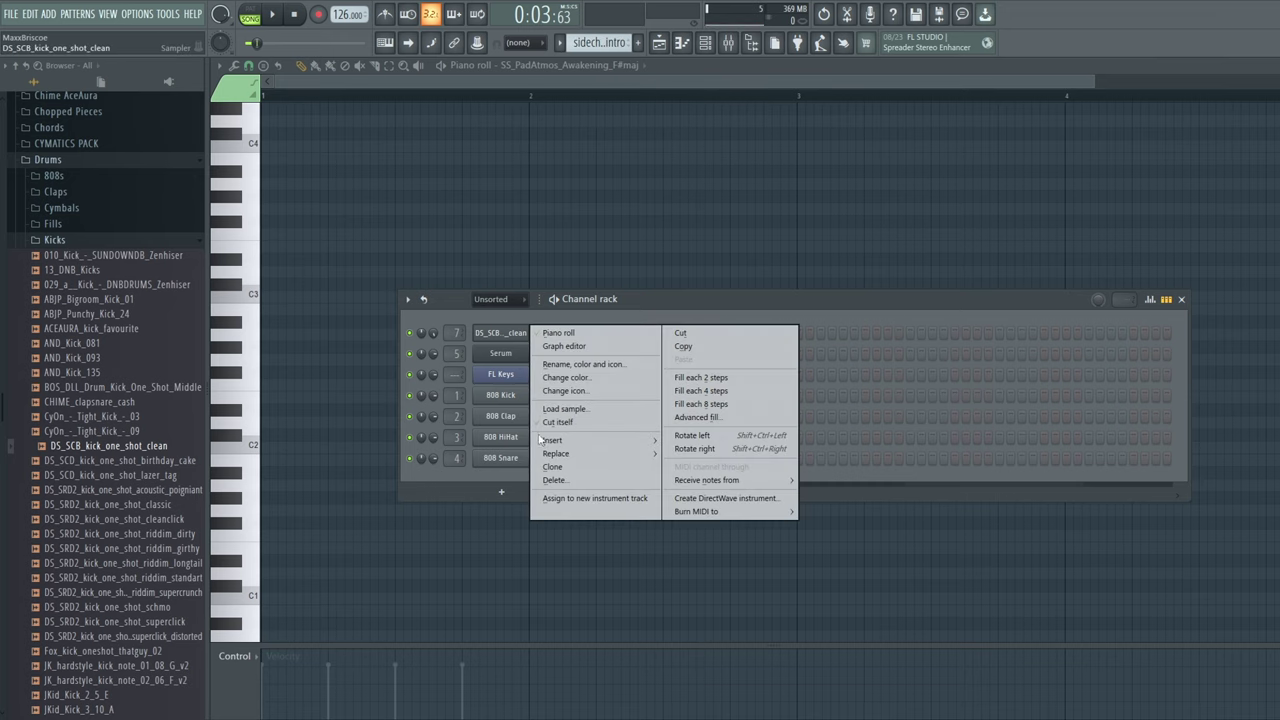
{"action": "left_click", "coordinate": [548, 464]}
{"action": "left_click", "coordinate": [597, 354]}
{"action": "left_click", "coordinate": [642, 354]}
{"action": "left_click", "coordinate": [686, 354]}
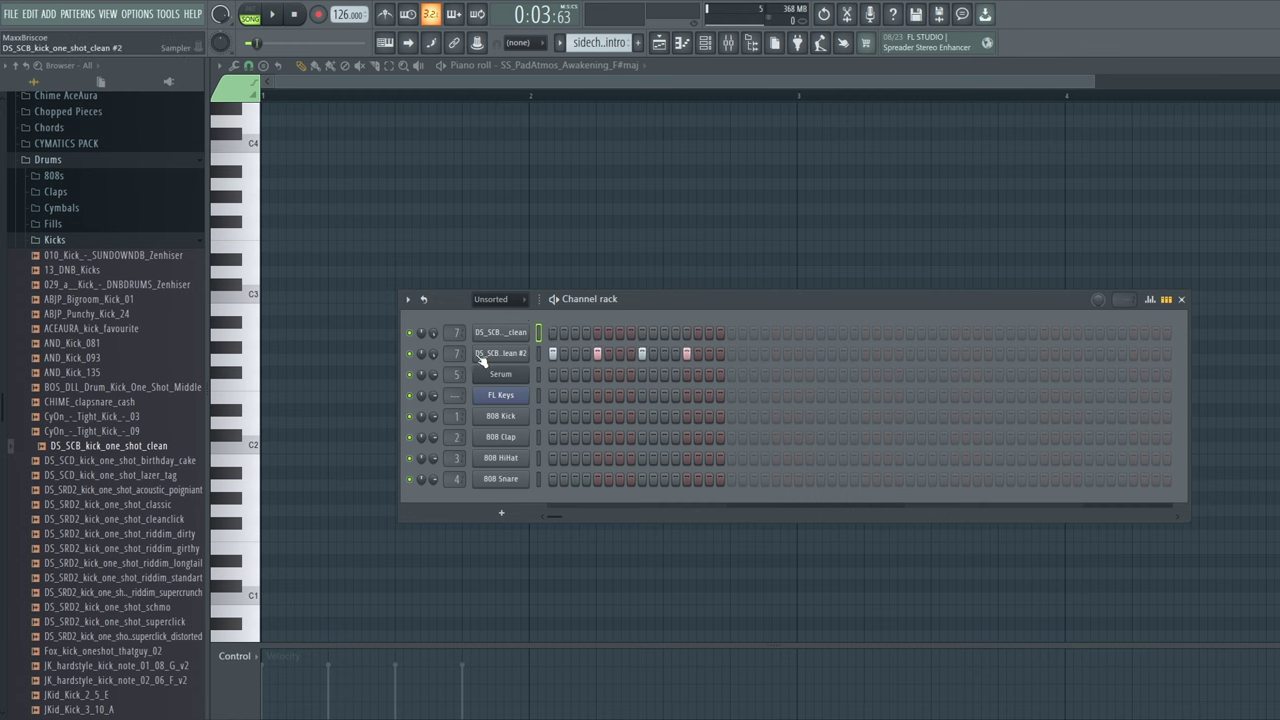
Route the cloned kick channel to mixer track 2 and return to the playlist
{"action": "left_click", "coordinate": [484, 355]}
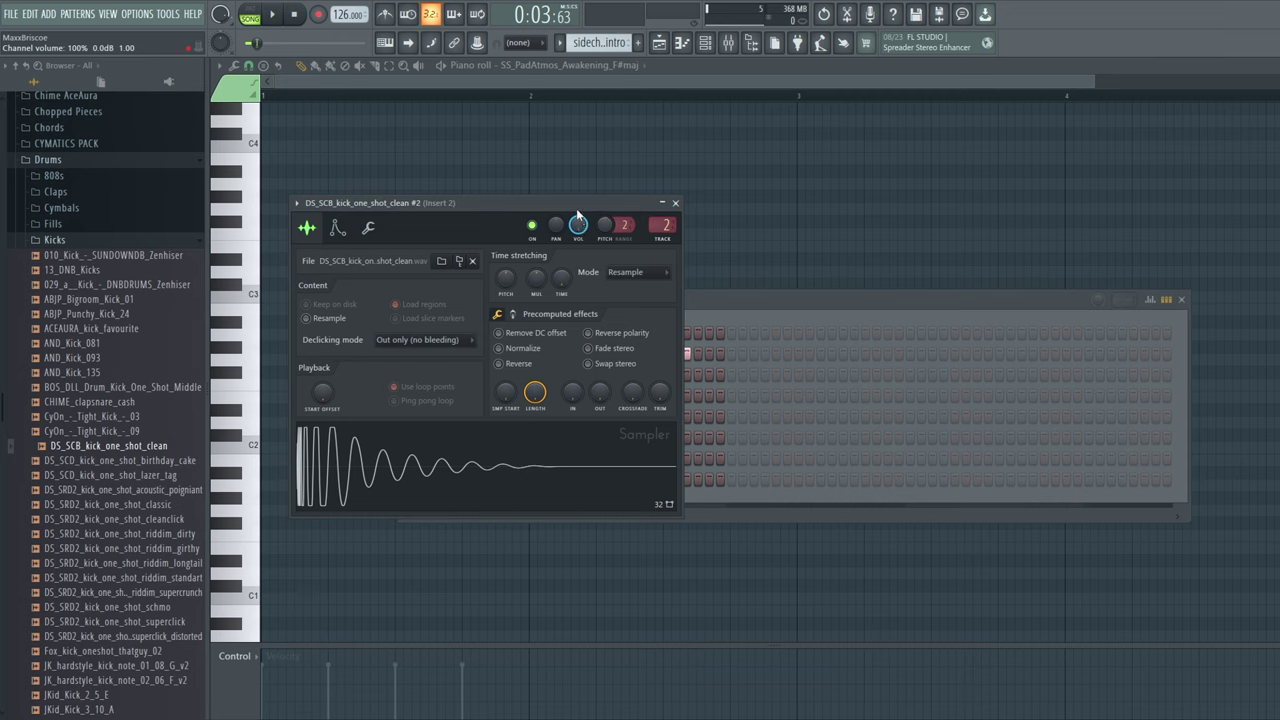
{"action": "left_click_drag", "start_coordinate": [576, 210], "coordinate": [576, 250]}
{"action": "left_click", "coordinate": [659, 42]}
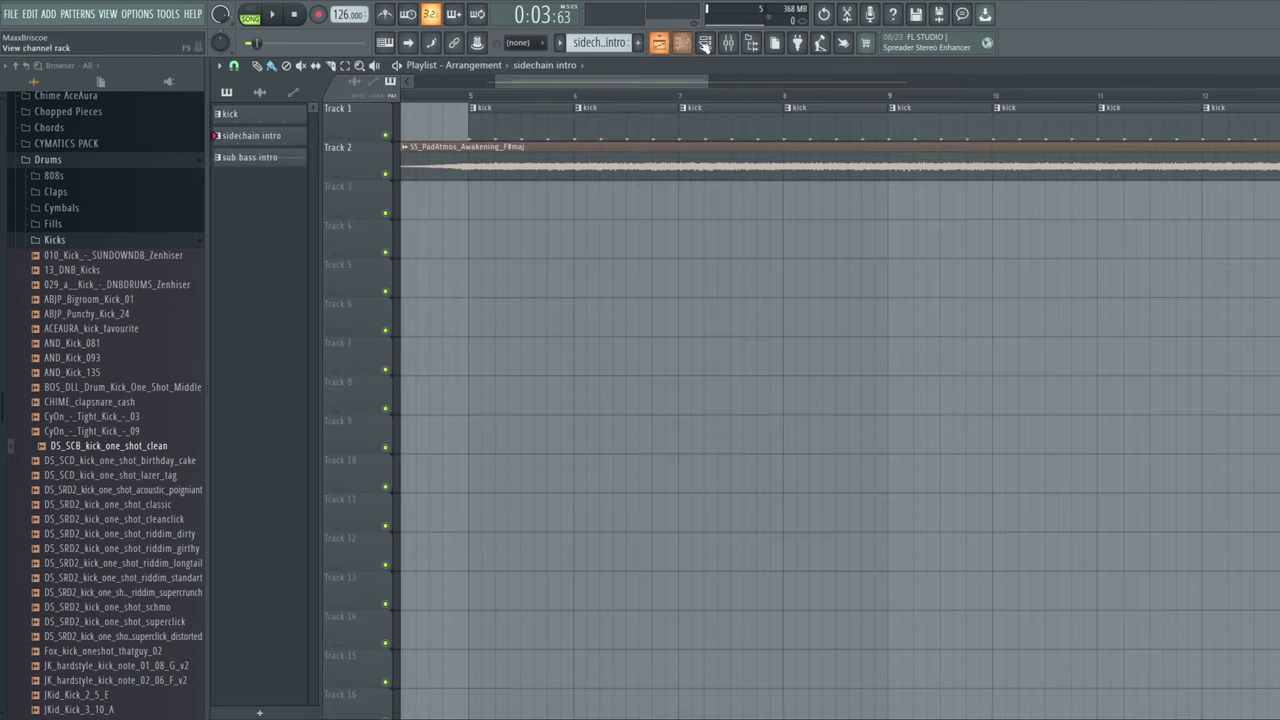
Sidechain the Sidechain mixer track to the SS_PadAtmos_Awakening_F#maj track
{"action": "left_click", "coordinate": [728, 42]}
{"action": "left_click", "coordinate": [386, 305]}
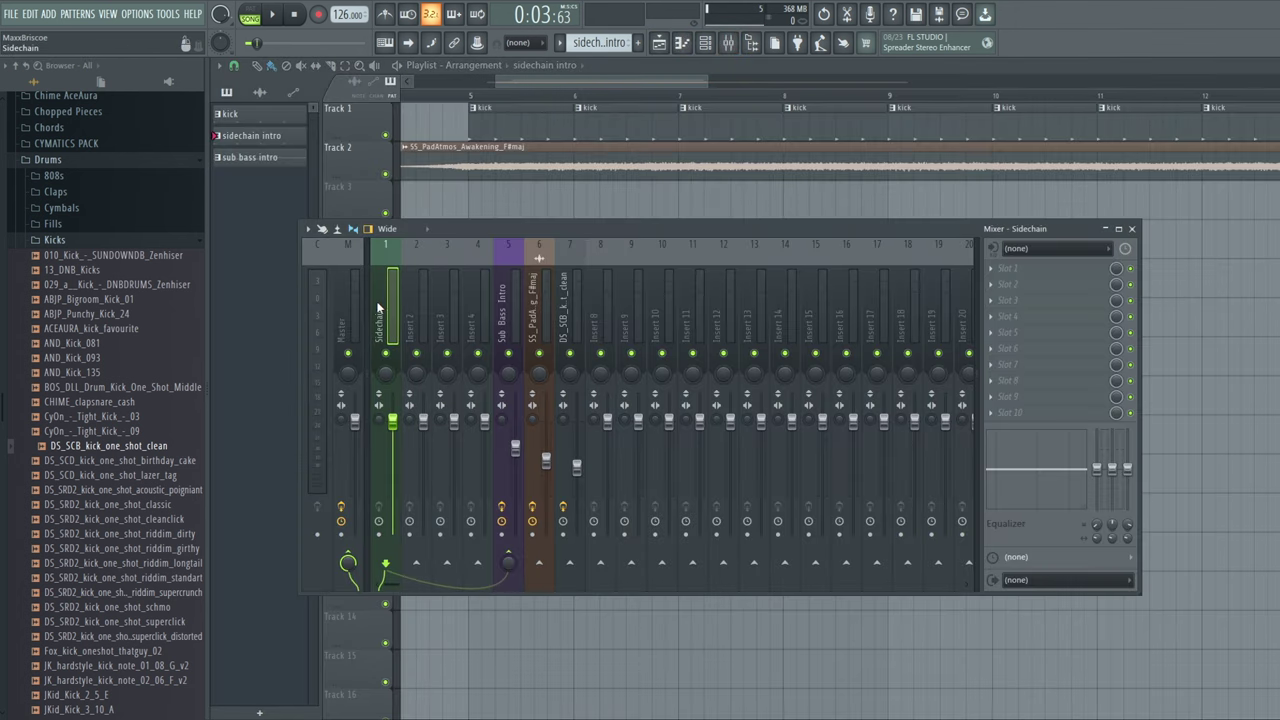
{"action": "right_click", "coordinate": [540, 564]}
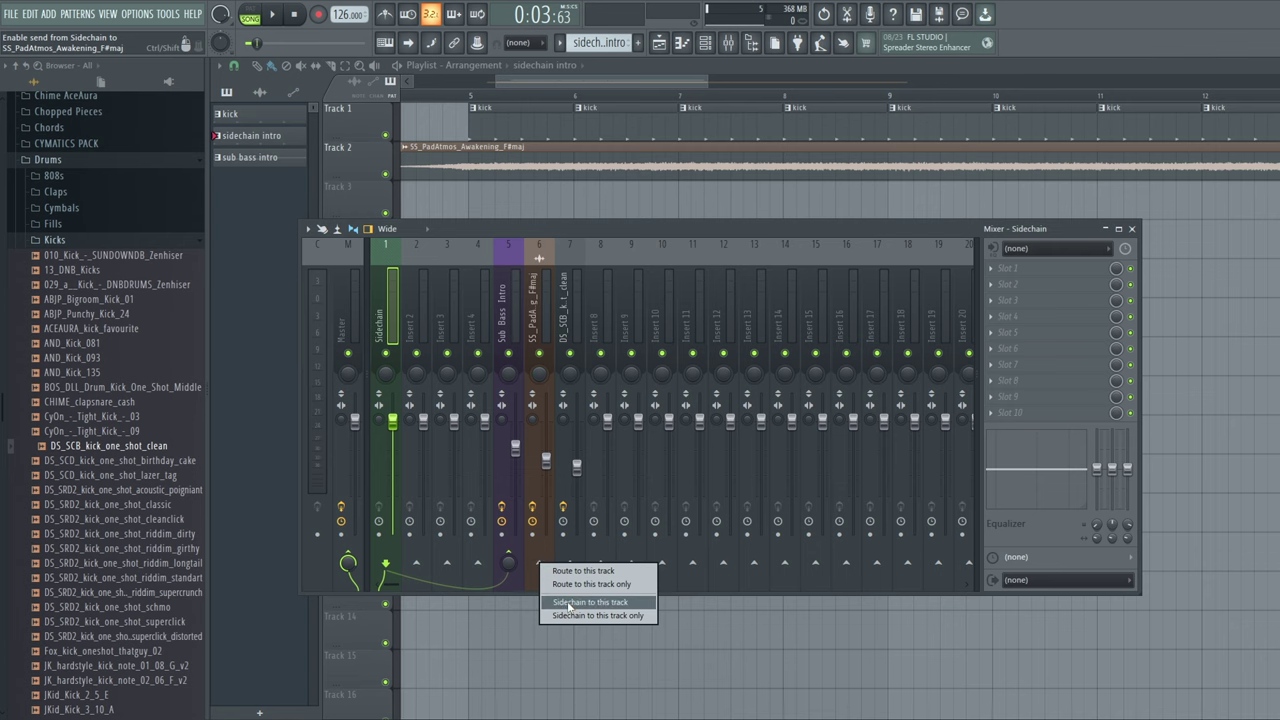
{"action": "left_click", "coordinate": [580, 602]}
Load Fruity Limiter in slot 10 of the SS_PadAtmos_Awakening_F#maj track and apply the SIDECHAIN preset
{"action": "left_click", "coordinate": [553, 298]}
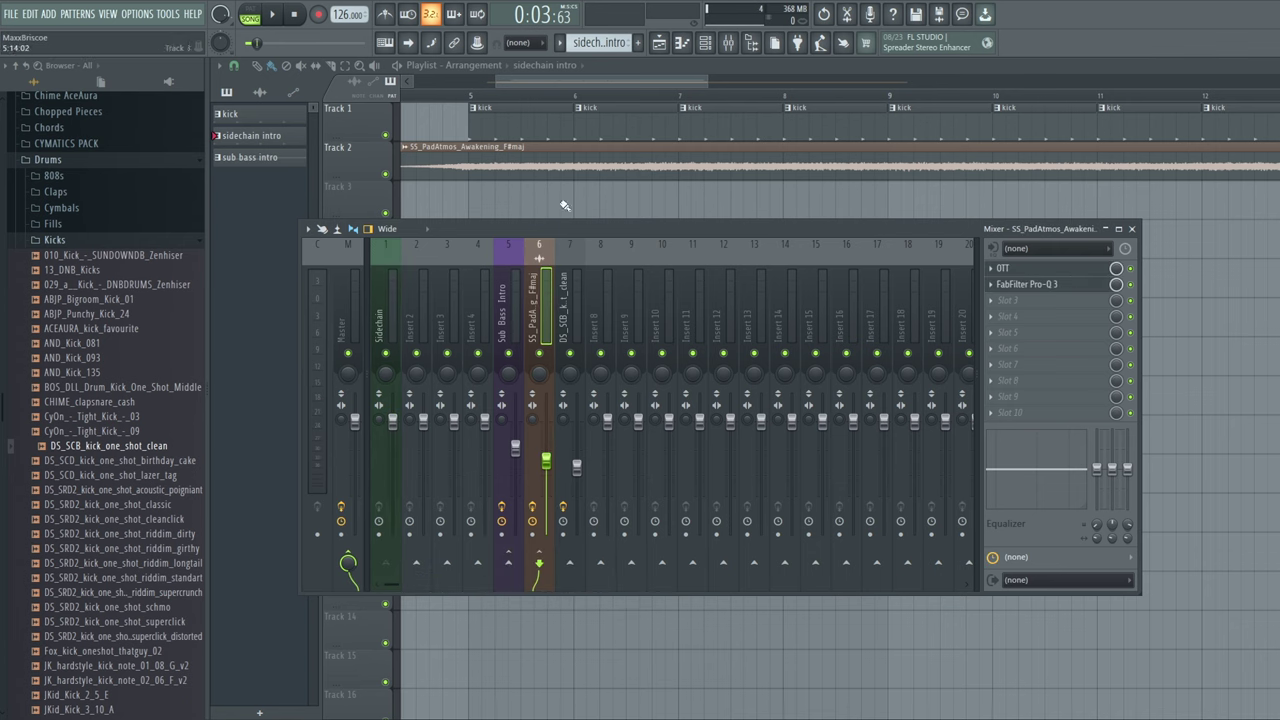
{"action": "left_click", "coordinate": [1010, 412]}
{"action": "left_click", "coordinate": [722, 360]}
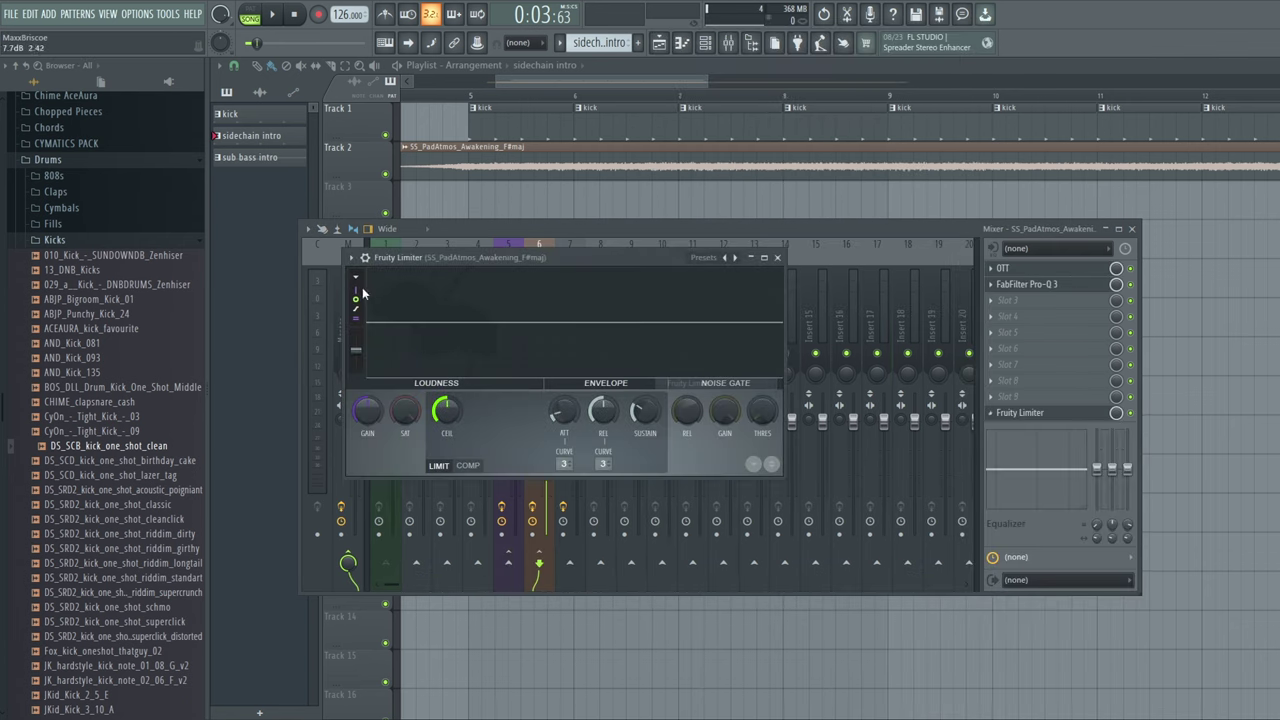
{"action": "left_click", "coordinate": [353, 258]}
{"action": "mouse_move", "coordinate": [382, 314]}
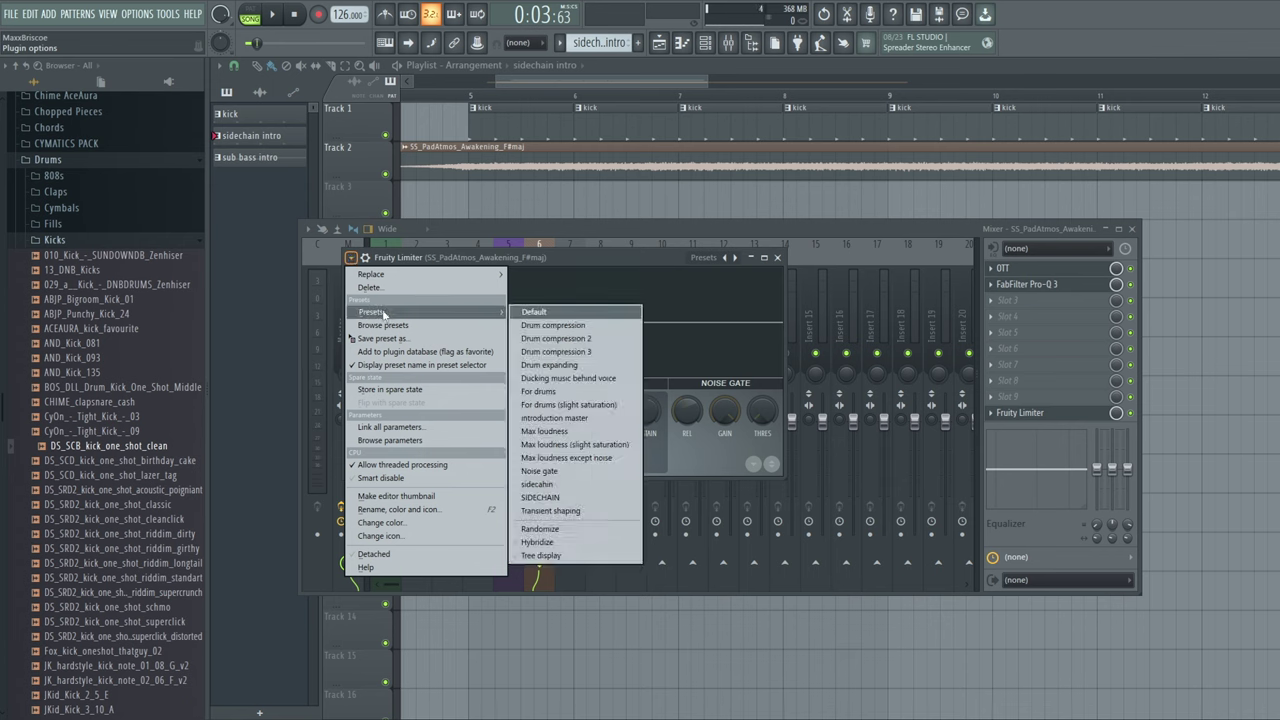
{"action": "left_click", "coordinate": [554, 497]}
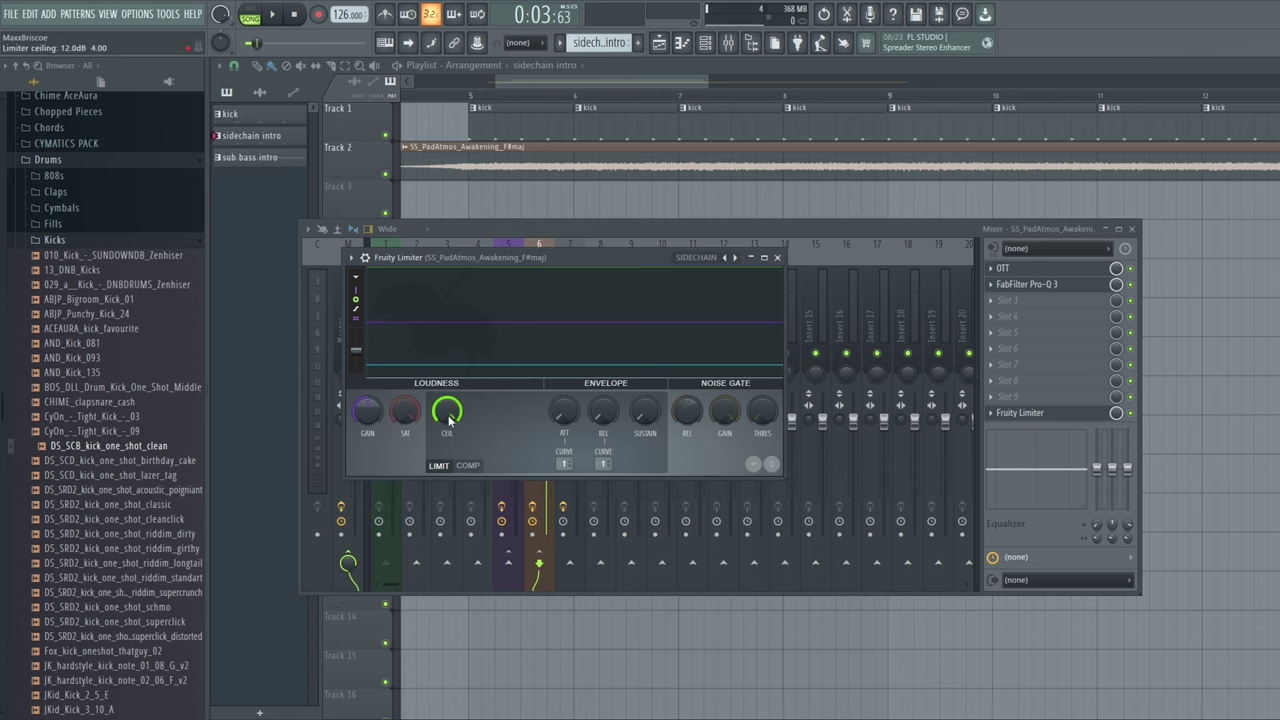
Examine the compressor settings of the pad's Fruity Limiter and compare them with the limiter on Sub Bass Intro
{"action": "left_click", "coordinate": [474, 464]}
{"action": "left_click_drag", "start_coordinate": [505, 260], "coordinate": [618, 248]}
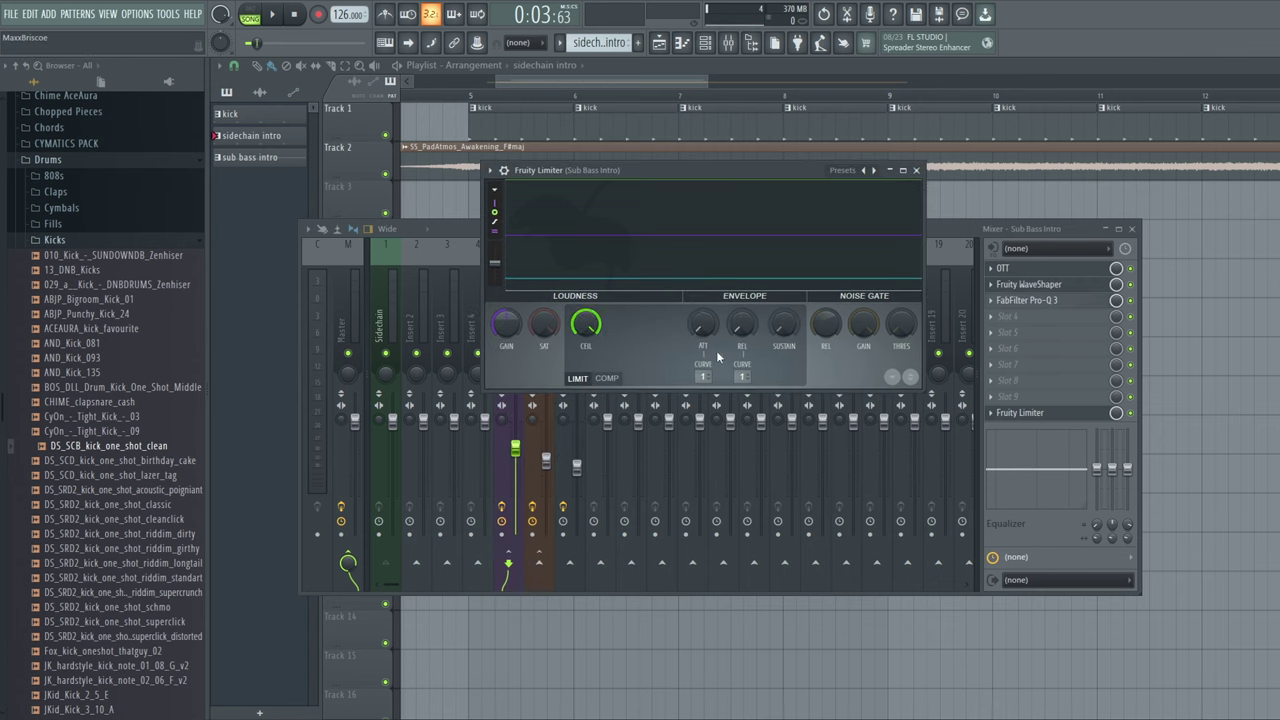
{"action": "left_click", "coordinate": [606, 379]}
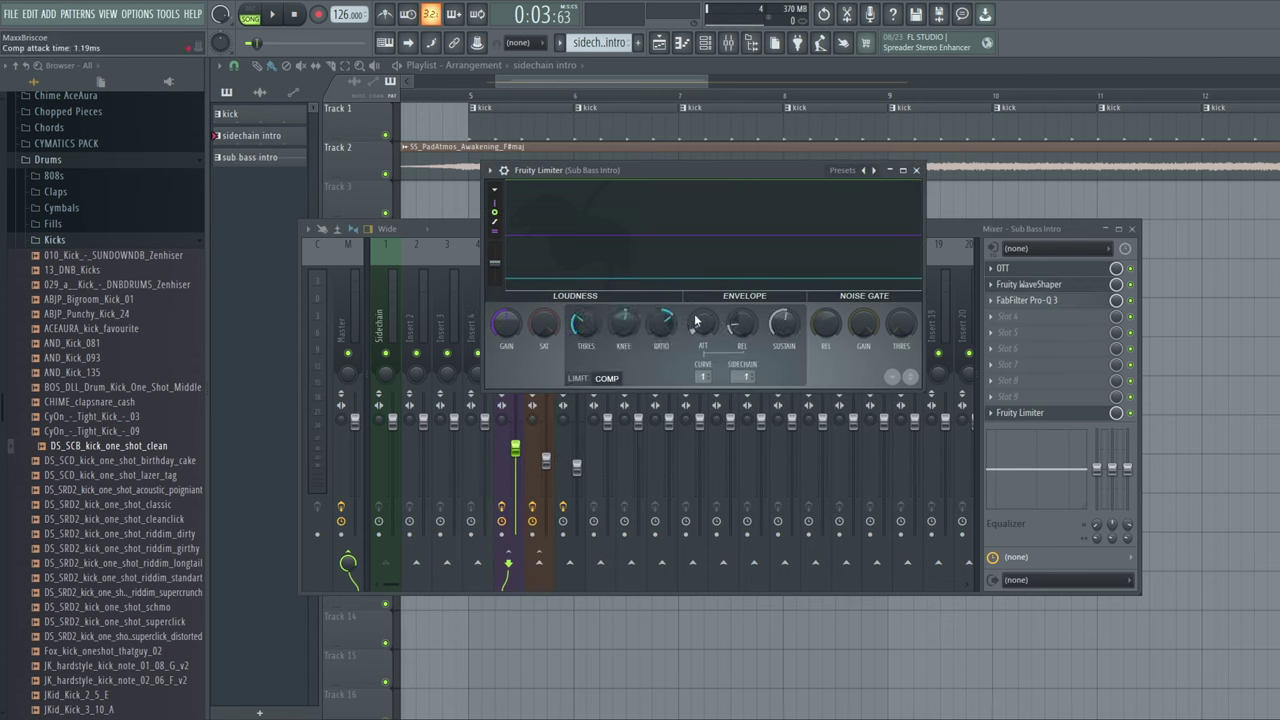
{"action": "left_click", "coordinate": [916, 171]}
Paint the sidechain intro pattern along Track 3 from bar 5 through bar 12
{"action": "key", "text": "F9"}
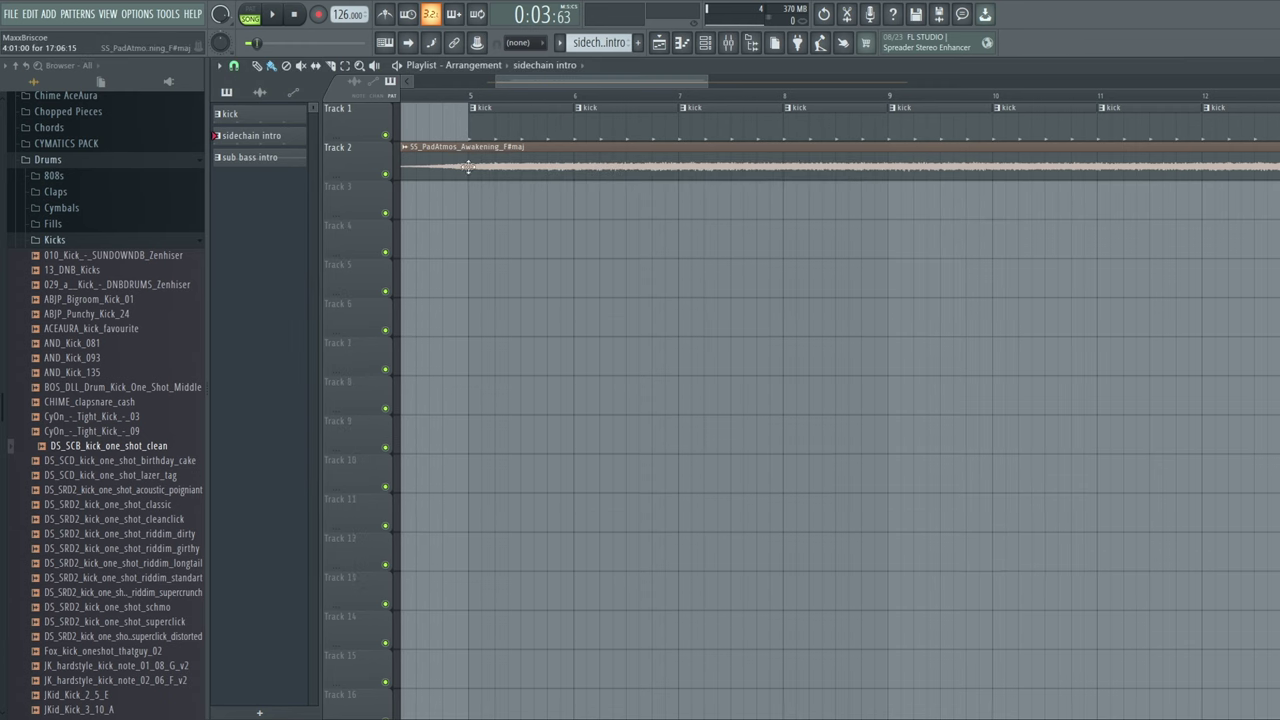
{"action": "left_click_drag", "start_coordinate": [475, 211], "coordinate": [1240, 207]}
Play the arrangement from just before bar 5 and raise the SS_PadAtmos_Awakening_F#maj track's mixer fader
{"action": "left_click", "coordinate": [415, 94]}
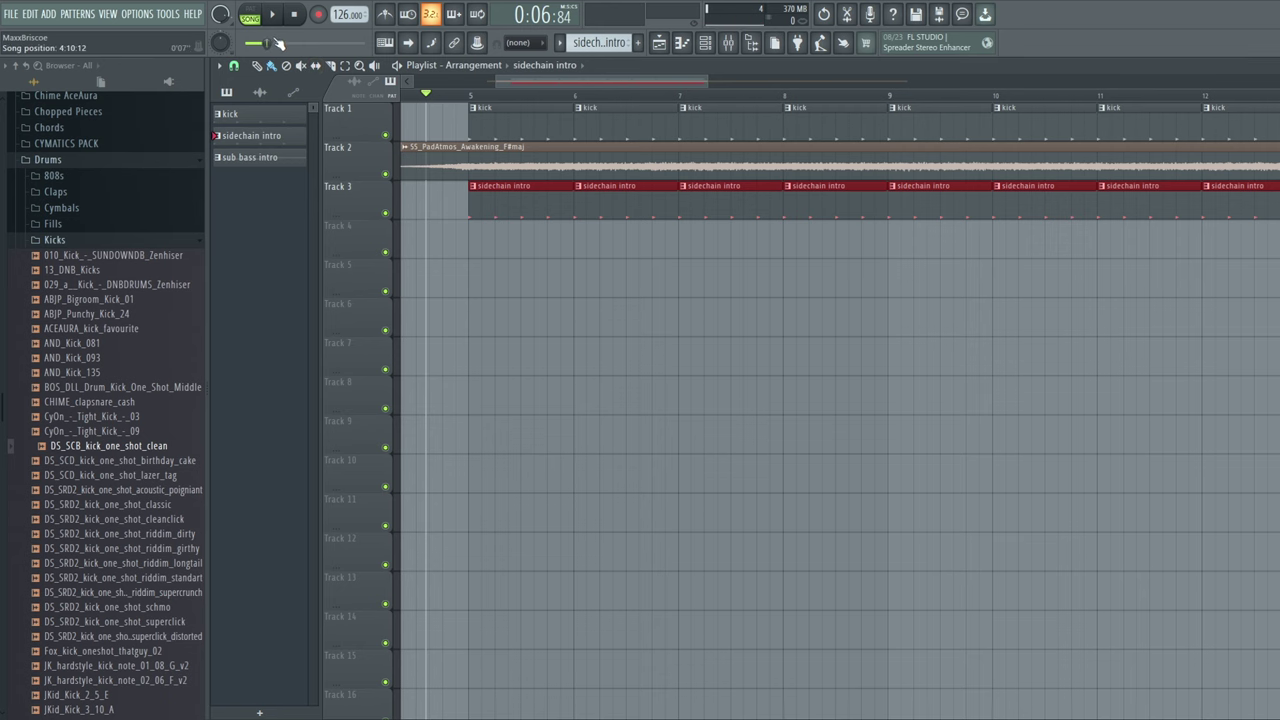
{"action": "key", "text": "space"}
{"action": "key", "text": "F9"}
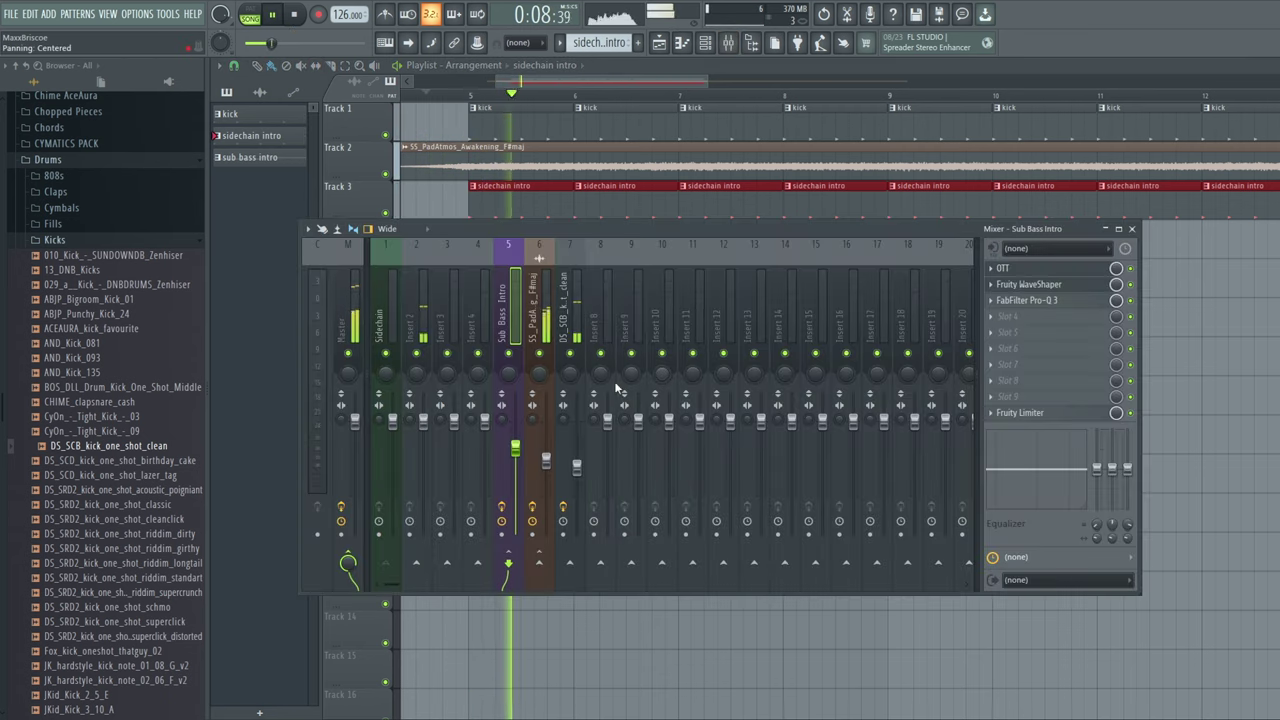
{"action": "left_click", "coordinate": [540, 400]}
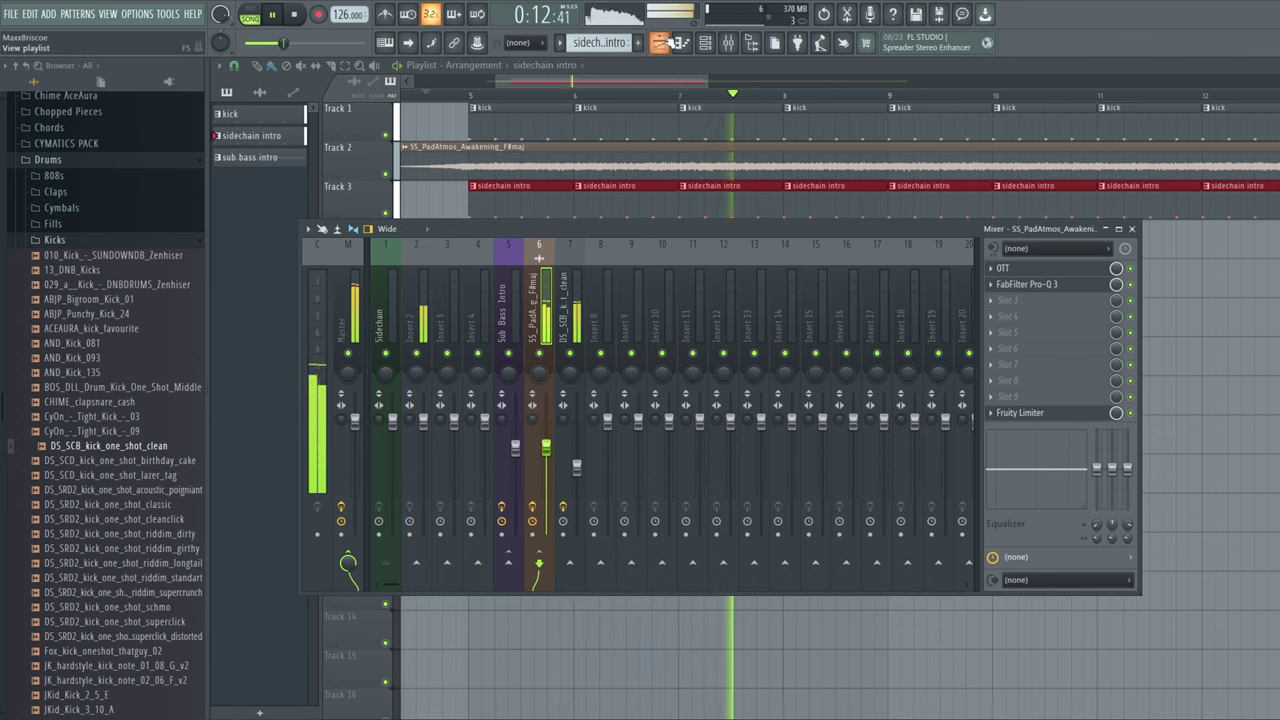
Route the cloned kick channel DS_SCB_kick_one_shot_clean #2 to mixer track 1, the Sidechain track
{"action": "left_click", "coordinate": [705, 43]}
{"action": "left_click", "coordinate": [455, 354]}
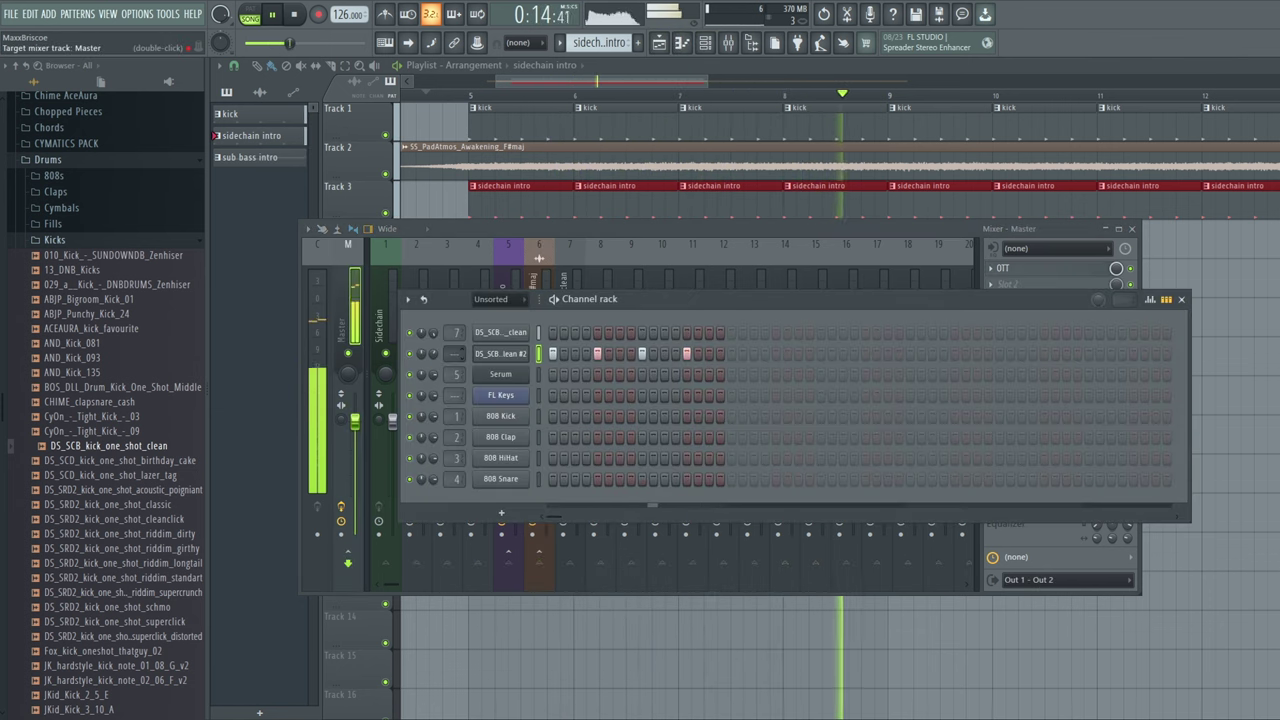
{"action": "left_click_drag", "start_coordinate": [455, 354], "coordinate": [455, 348]}
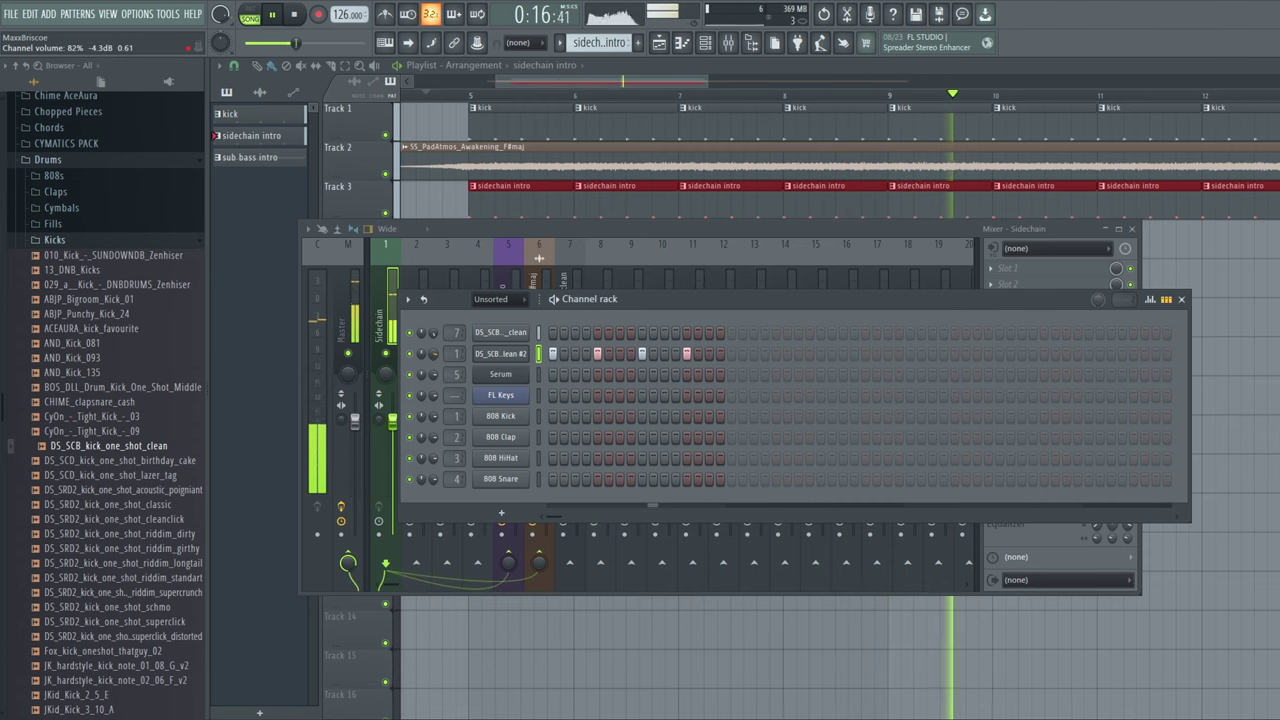
Open the Fruity Limiter on the SS_PadAtmos_Awakening_F#maj mixer track and lower its comp threshold to the minimum
{"action": "key", "text": "F12"}
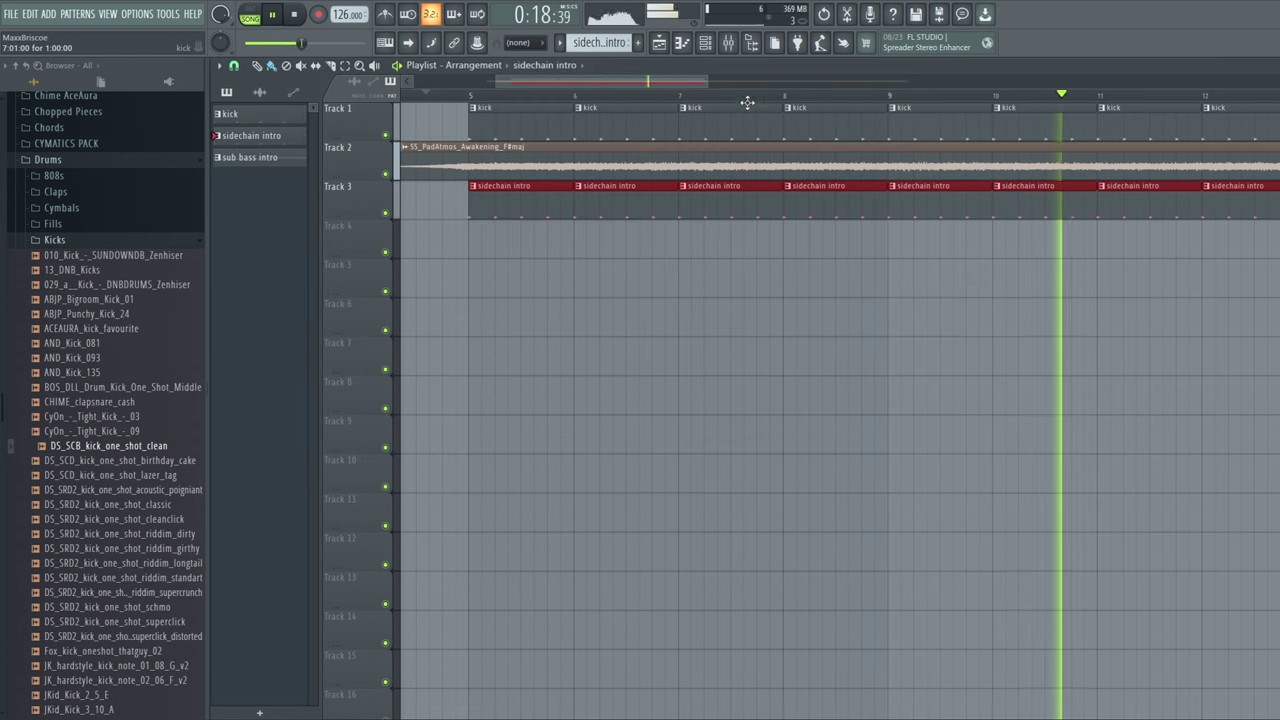
{"action": "key", "text": "F9"}
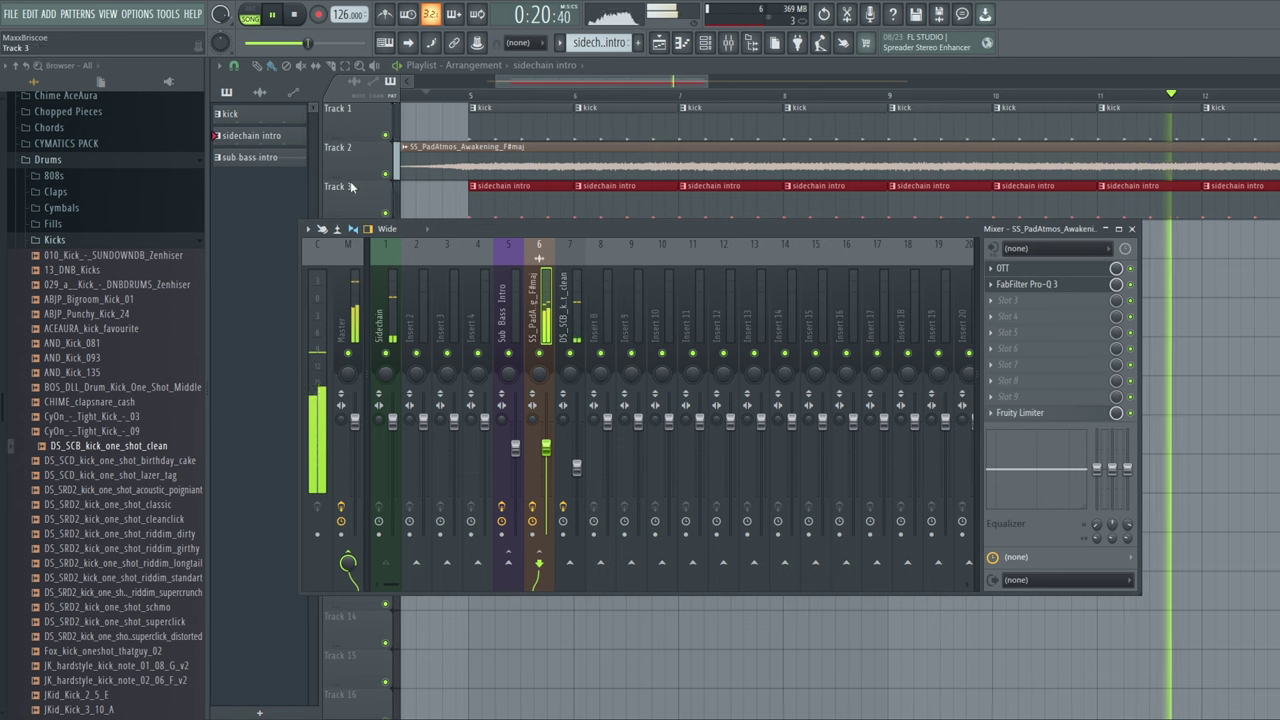
{"action": "left_click", "coordinate": [1016, 414]}
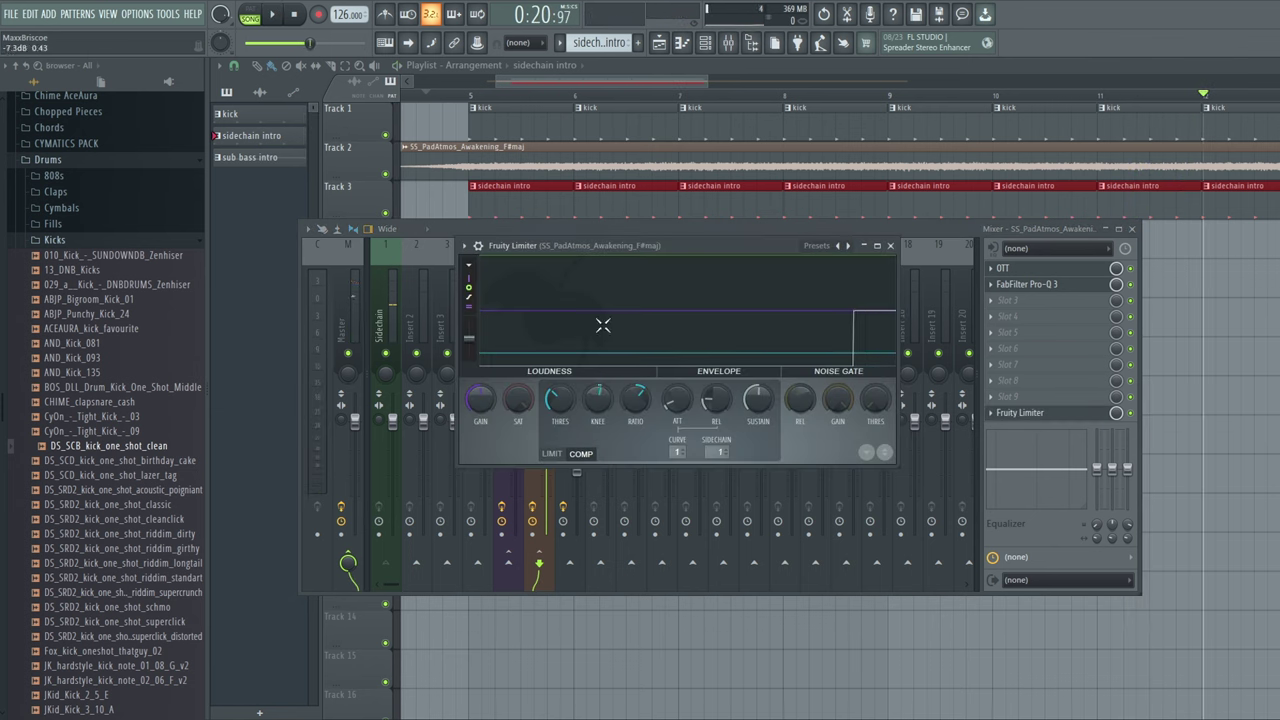
{"action": "left_click_drag", "start_coordinate": [608, 249], "coordinate": [644, 199]}
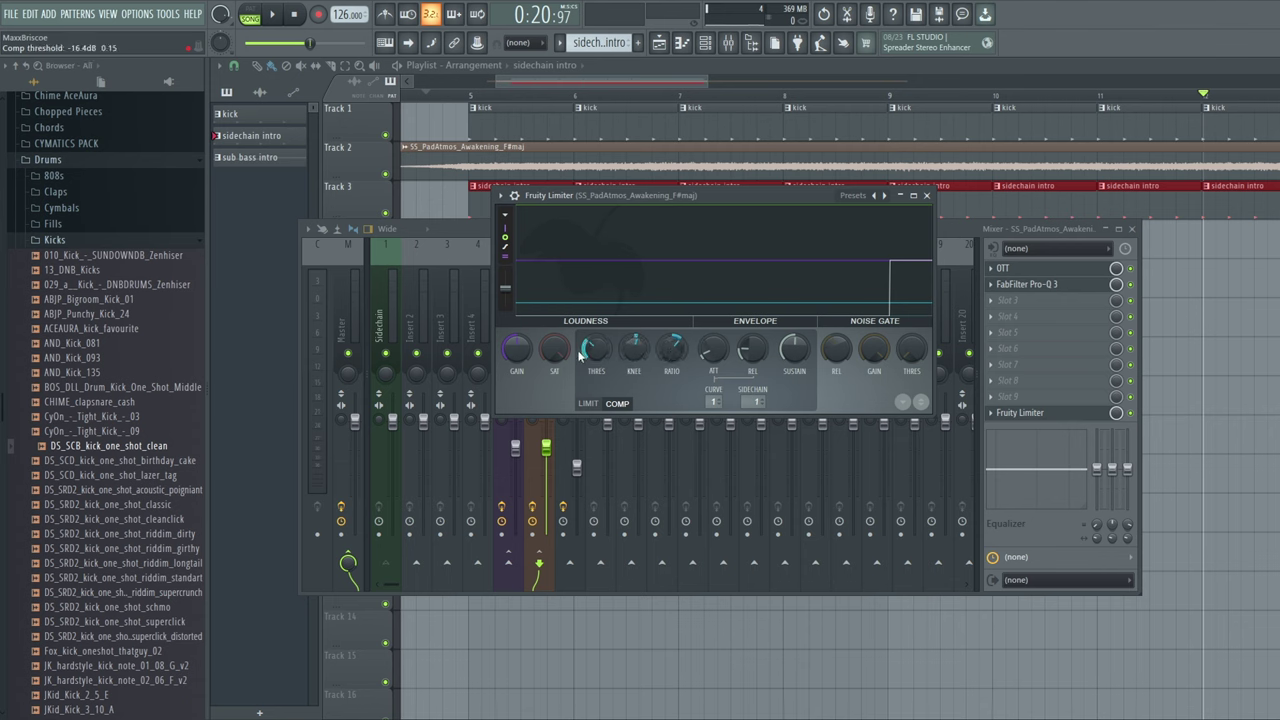
{"action": "left_click_drag", "start_coordinate": [595, 348], "coordinate": [596, 397]}
Play the arrangement from around bar 4 and raise the pad limiter's comp threshold slightly
{"action": "key", "text": "space"}
{"action": "left_click_drag", "start_coordinate": [515, 80], "coordinate": [505, 81]}
{"action": "left_click", "coordinate": [430, 97]}
{"action": "left_click", "coordinate": [729, 43]}
{"action": "left_click", "coordinate": [1030, 414]}
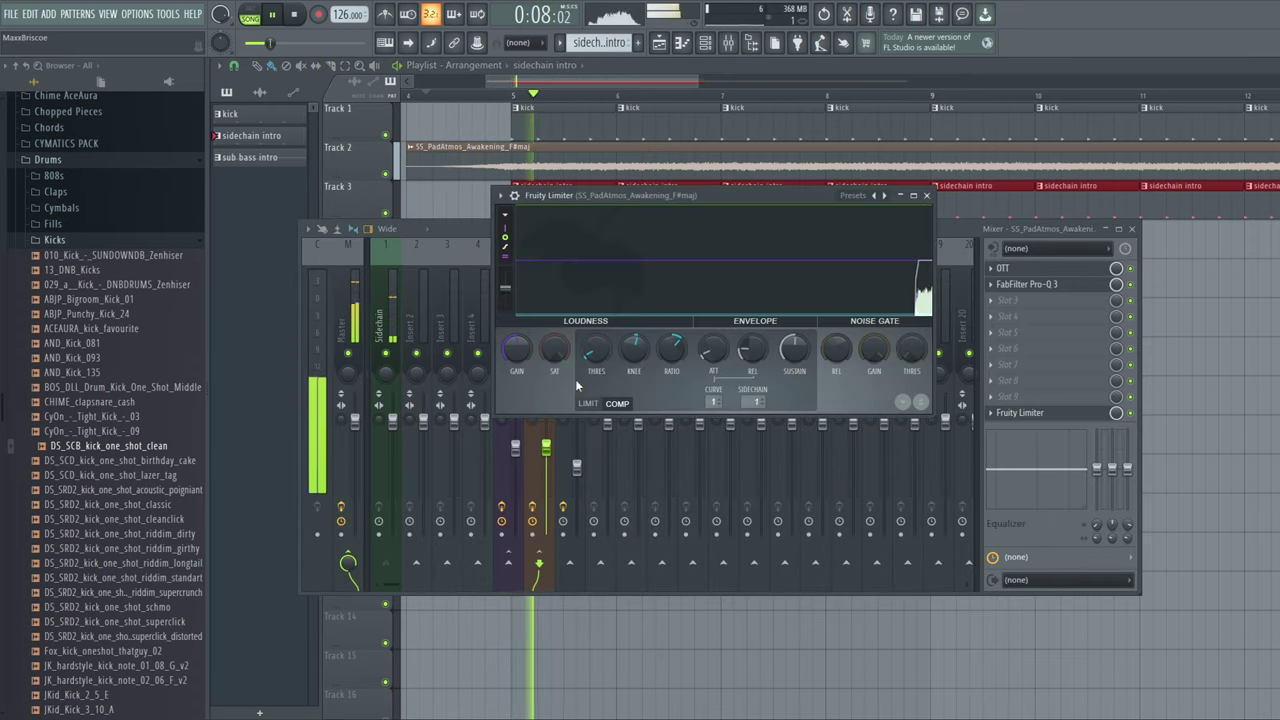
{"action": "mouse_move", "coordinate": [596, 350]}
{"action": "left_mouse_down"}
{"action": "mouse_move", "coordinate": [596, 369]}
{"action": "mouse_move", "coordinate": [596, 333]}
{"action": "left_mouse_up"}
Stop playback, select bars 4 through 8 on the playlist timeline and reopen the pad's Fruity Limiter
{"action": "left_click", "coordinate": [274, 15]}
{"action": "left_click_drag", "start_coordinate": [570, 82], "coordinate": [965, 123]}
{"action": "left_click", "coordinate": [729, 43]}
{"action": "left_click", "coordinate": [1020, 412]}
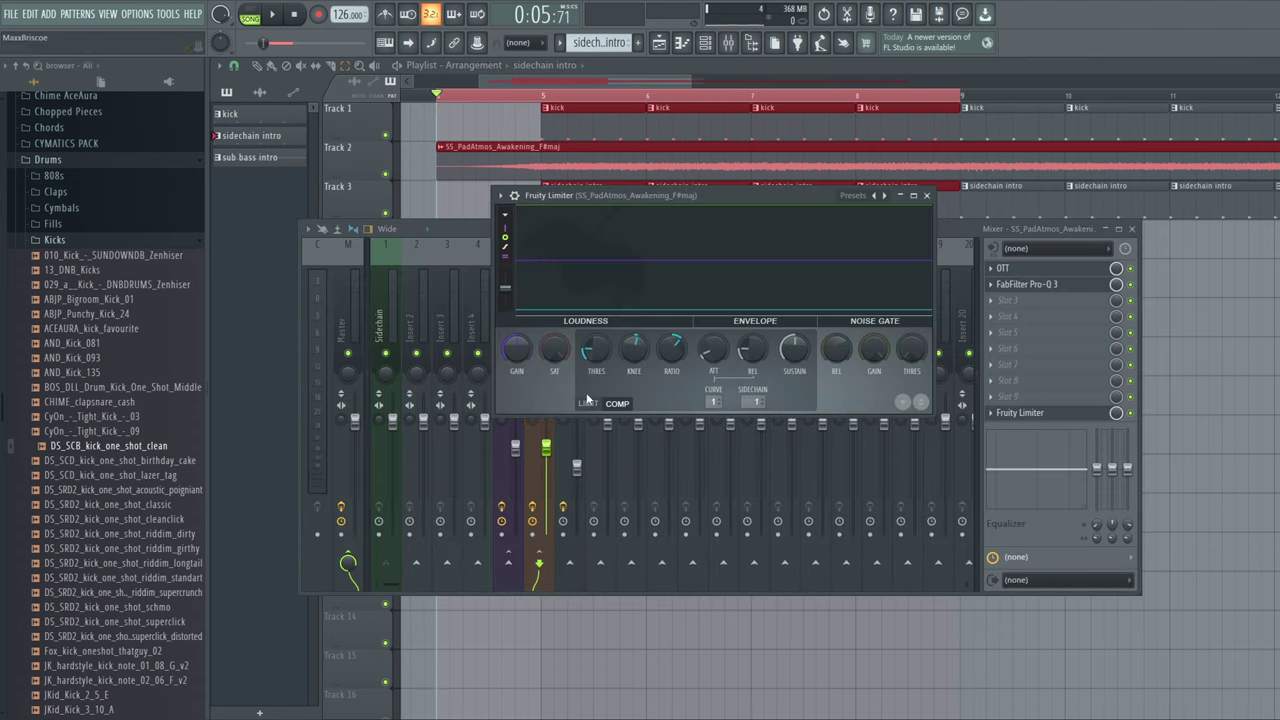
Set the pad limiter's comp threshold to about -19 dB while playing the selected bars
{"action": "left_click_drag", "start_coordinate": [597, 352], "coordinate": [596, 376]}
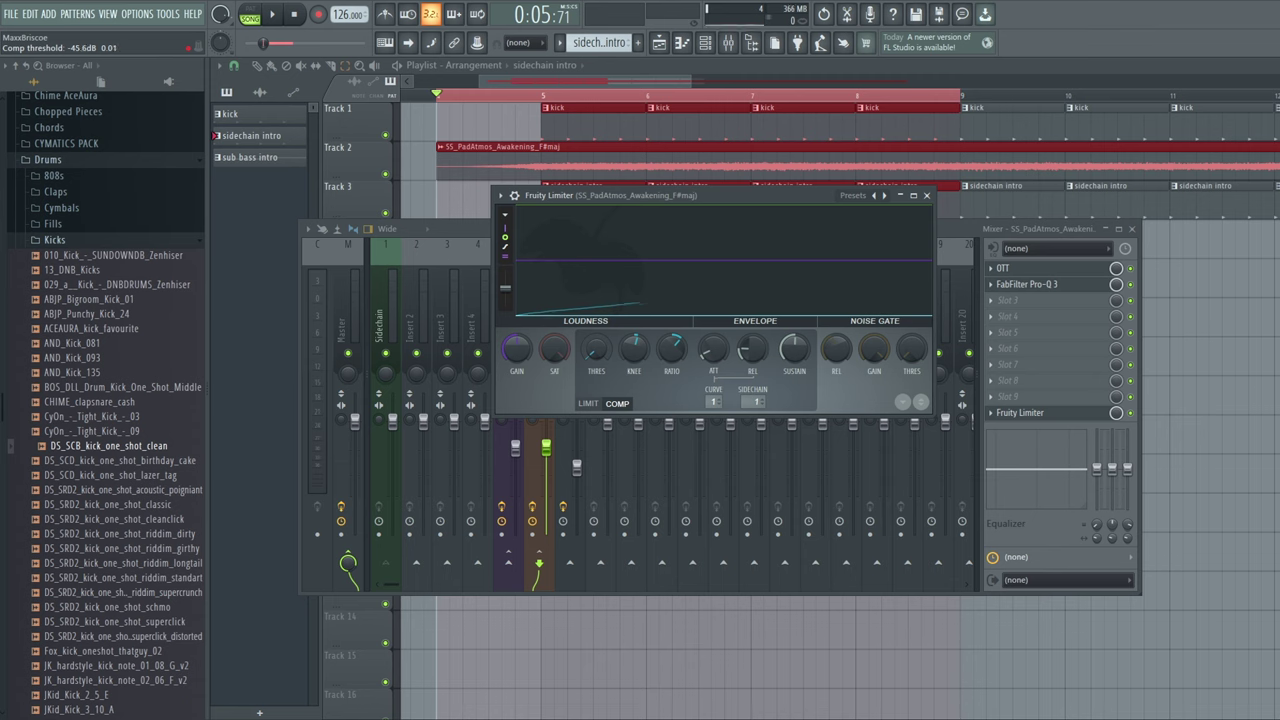
{"action": "left_click_drag", "start_coordinate": [594, 358], "coordinate": [594, 332]}
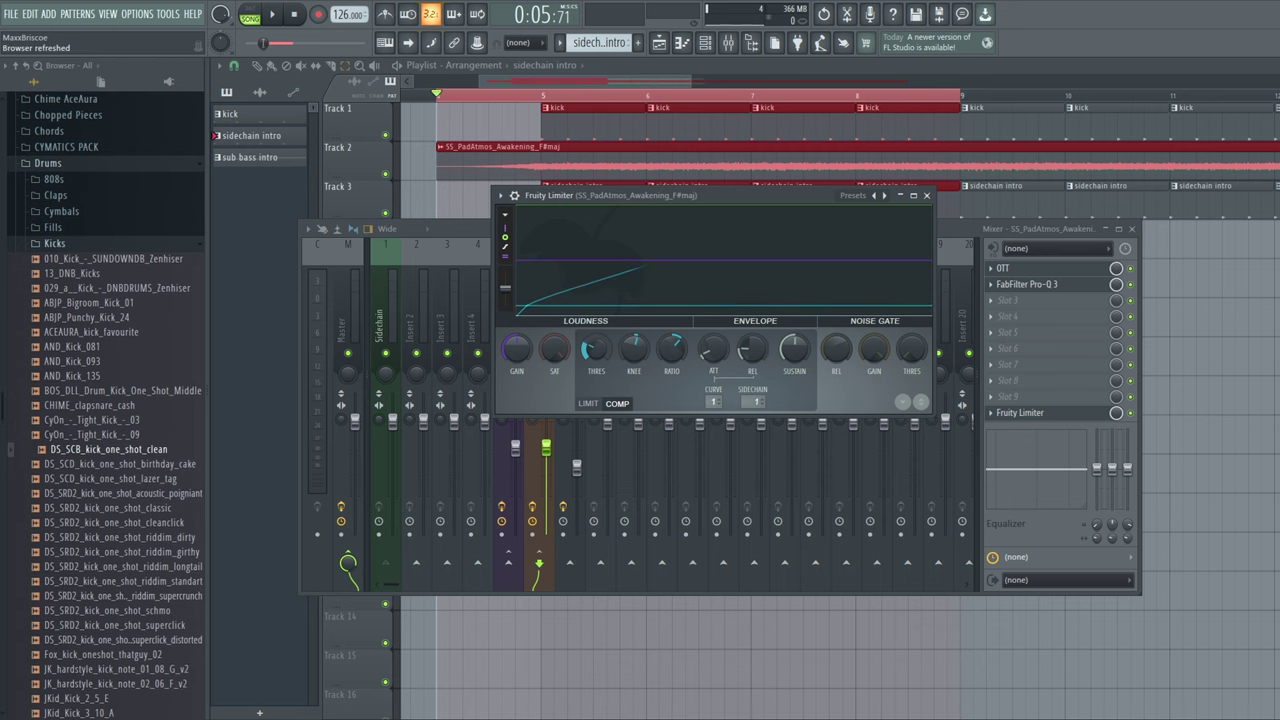
{"action": "left_click", "coordinate": [281, 17]}
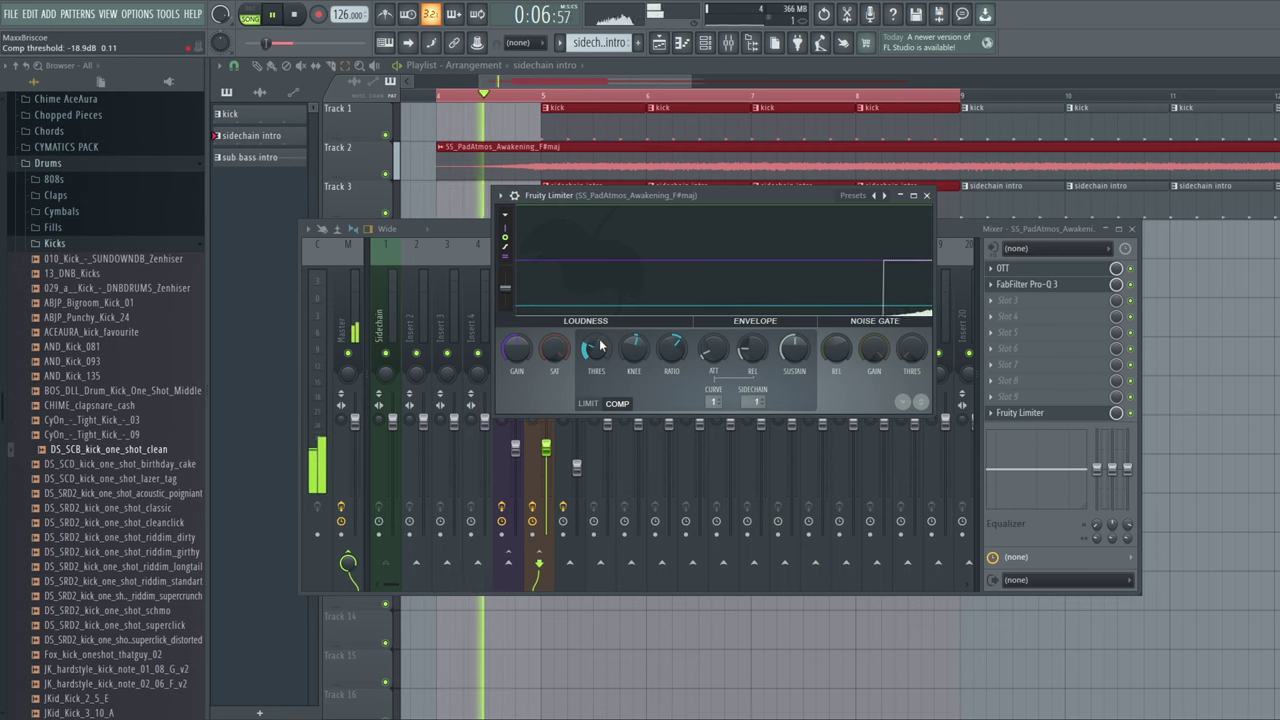
{"action": "left_click_drag", "start_coordinate": [593, 356], "coordinate": [636, 351]}
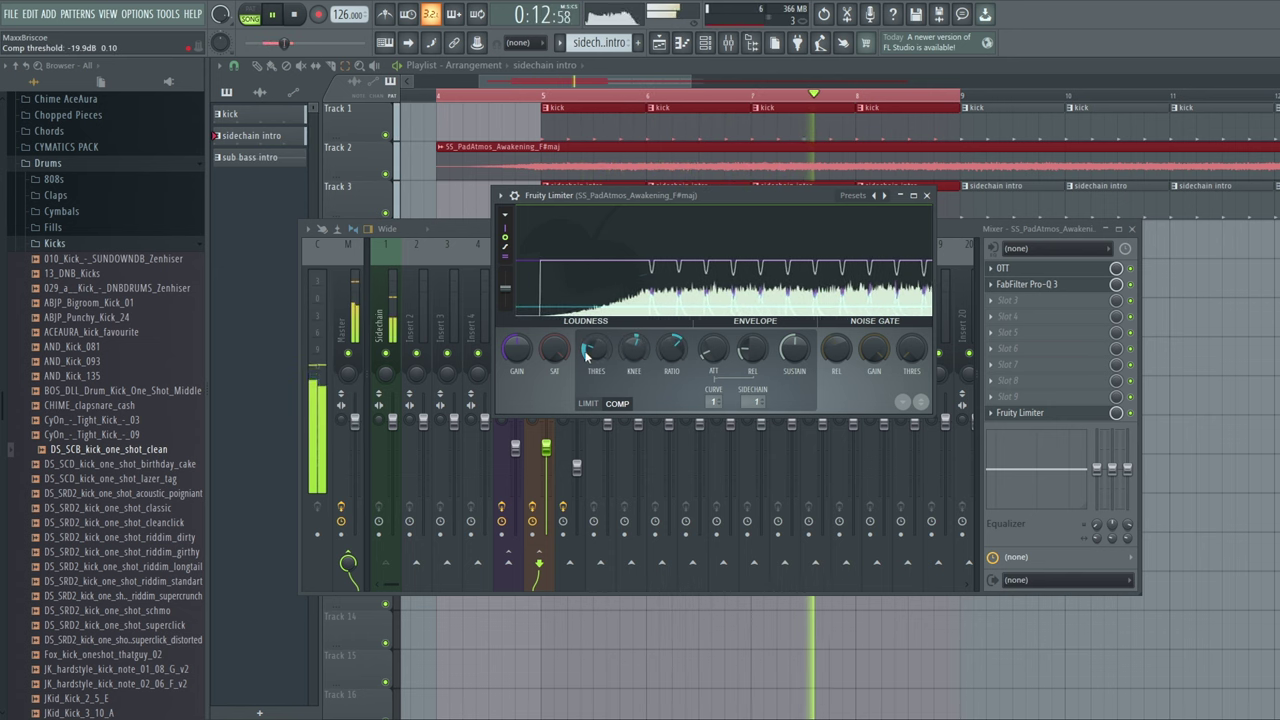
{"action": "key", "text": "space"}
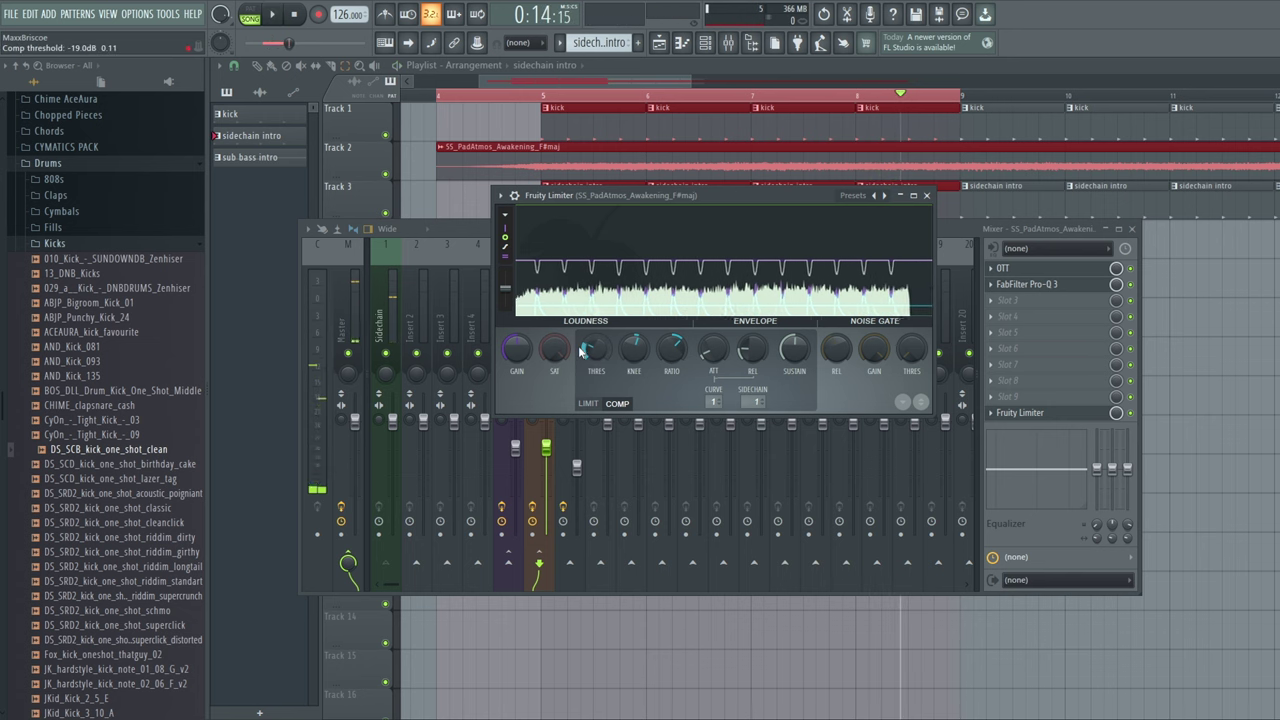
Create an automation clip for the pad limiter's comp threshold across the selected bars and return to the playlist
{"action": "left_click_drag", "start_coordinate": [594, 356], "coordinate": [594, 356]}
{"action": "right_click", "coordinate": [594, 356]}
{"action": "left_click", "coordinate": [634, 457]}
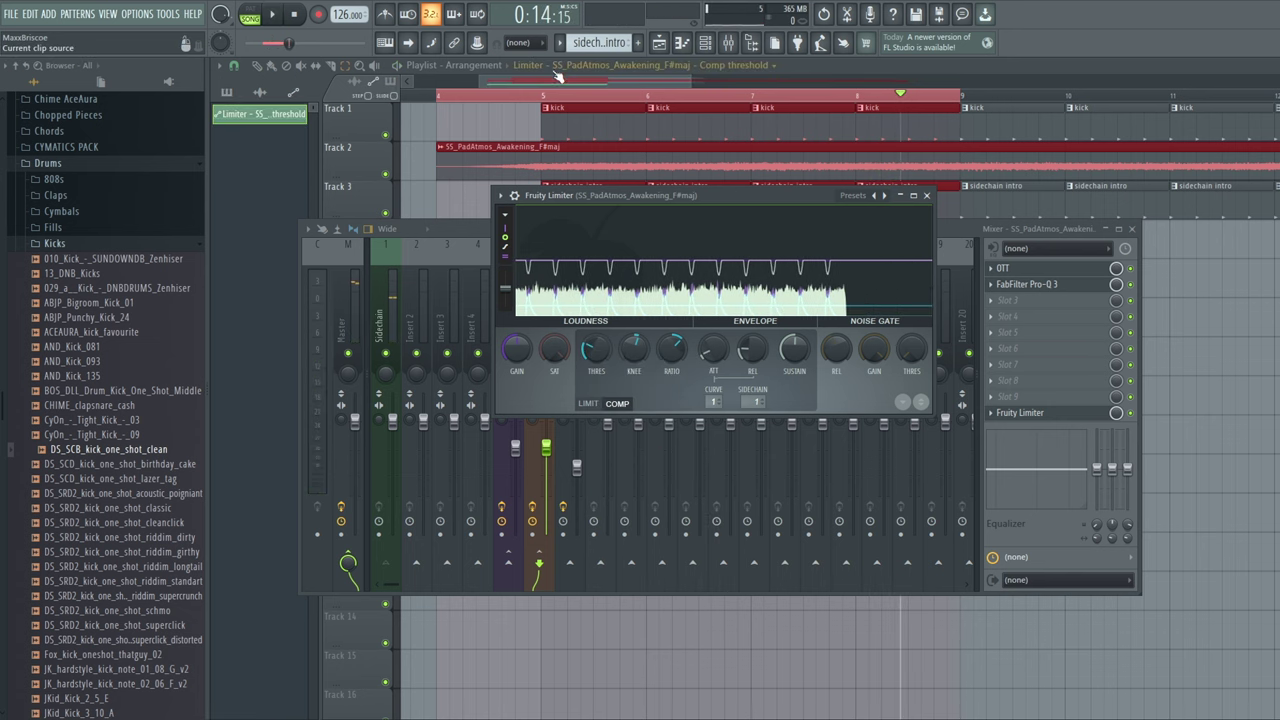
{"action": "left_click", "coordinate": [560, 70]}
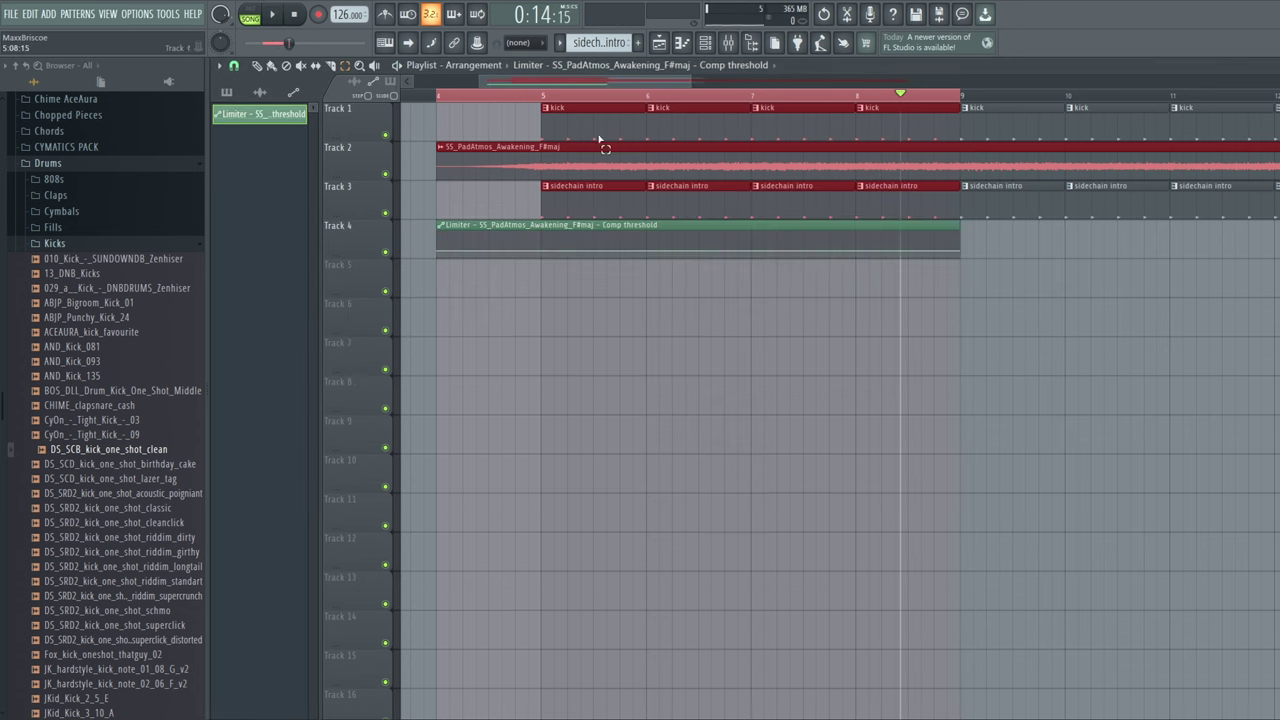
{"action": "right_click", "coordinate": [962, 250]}
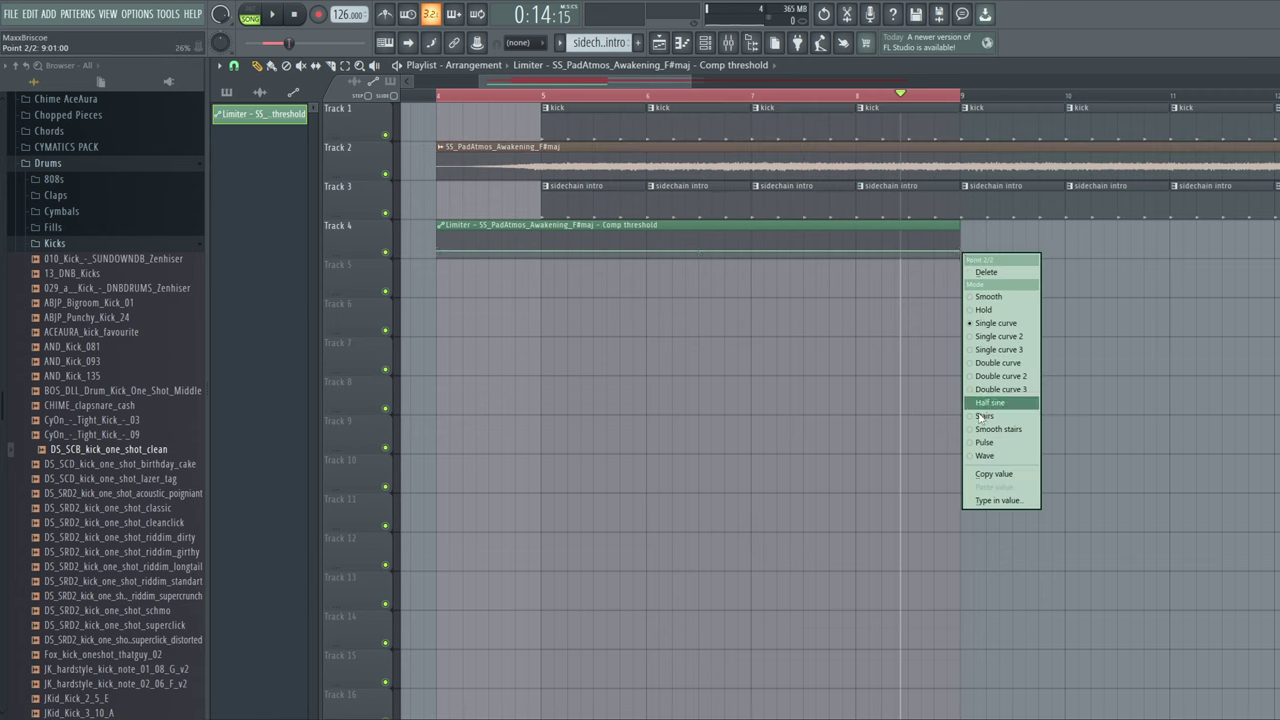
{"action": "left_click", "coordinate": [998, 501]}
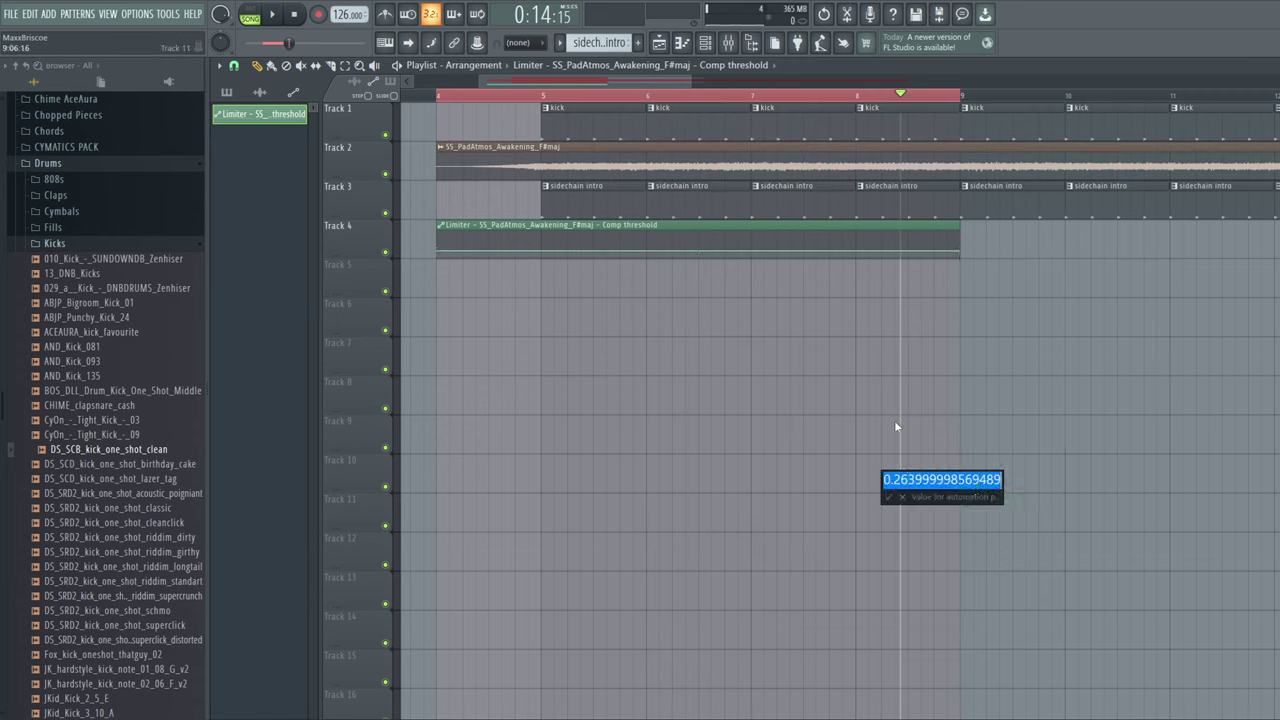
{"action": "left_click", "coordinate": [903, 498]}
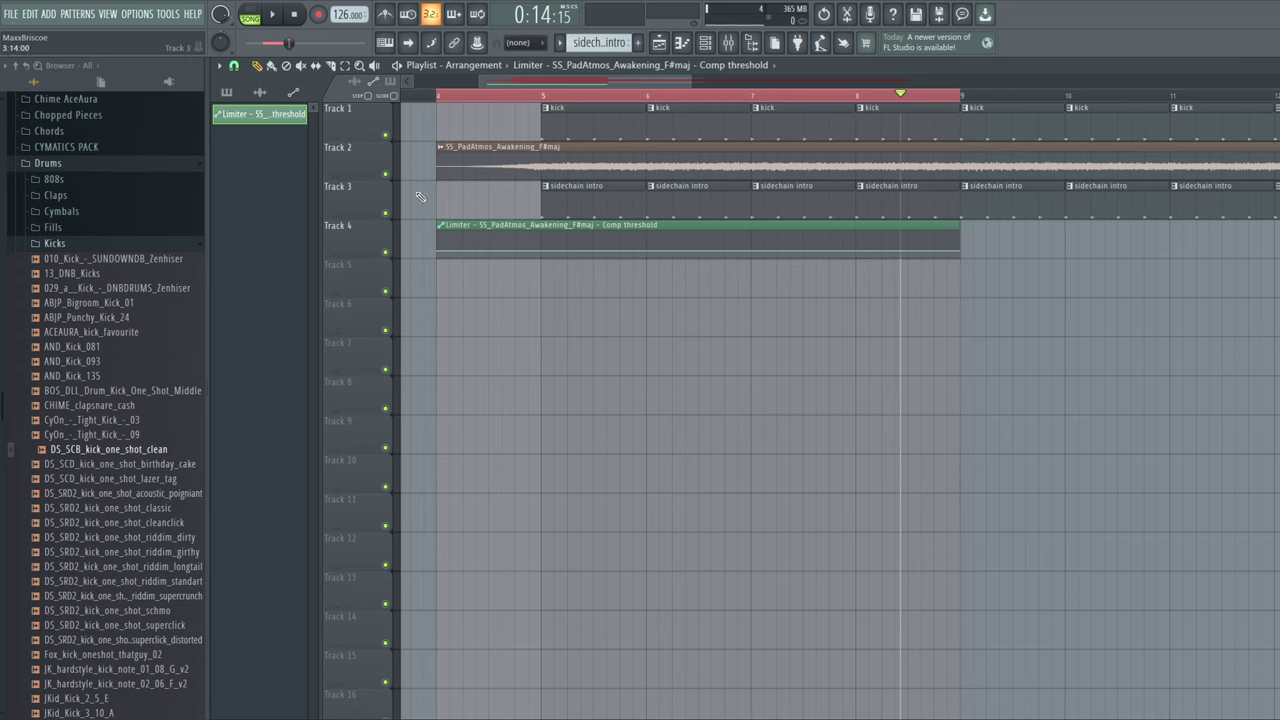
Lower the start point of the comp threshold automation and add a point at 0% at bar 5
{"action": "left_click_drag", "start_coordinate": [436, 257], "coordinate": [432, 261]}
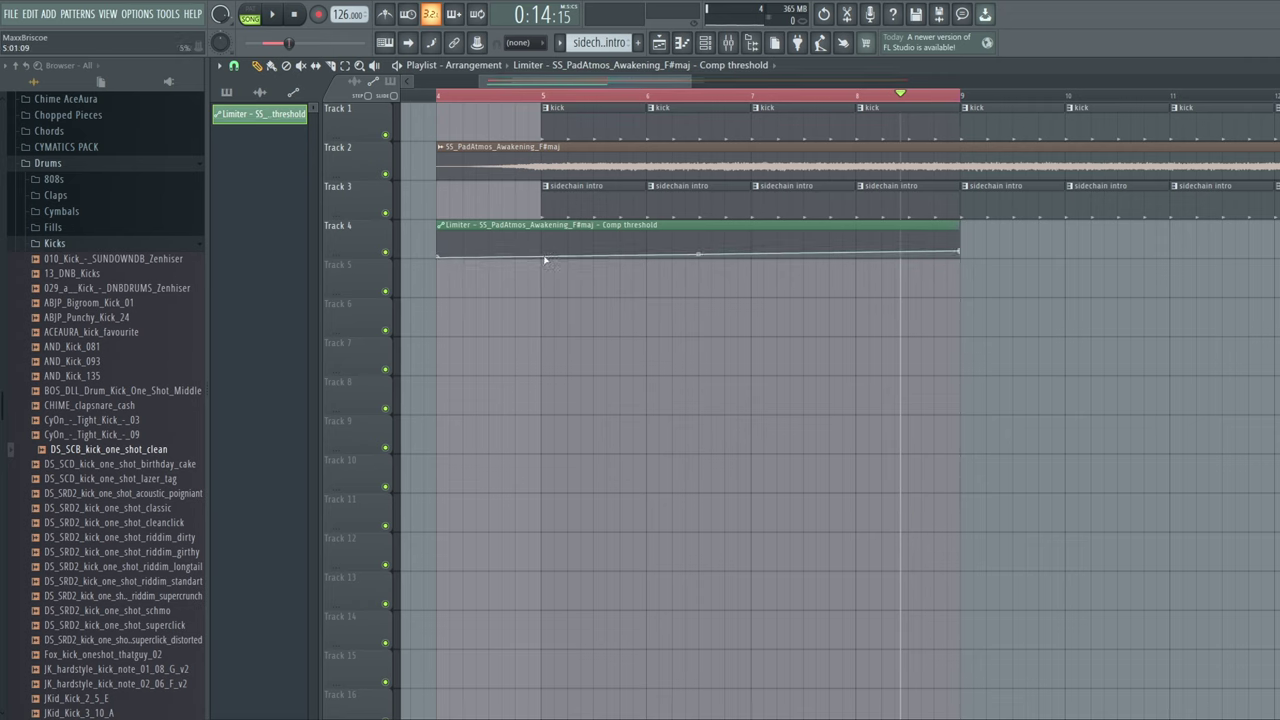
{"action": "left_click_drag", "start_coordinate": [545, 259], "coordinate": [542, 259]}
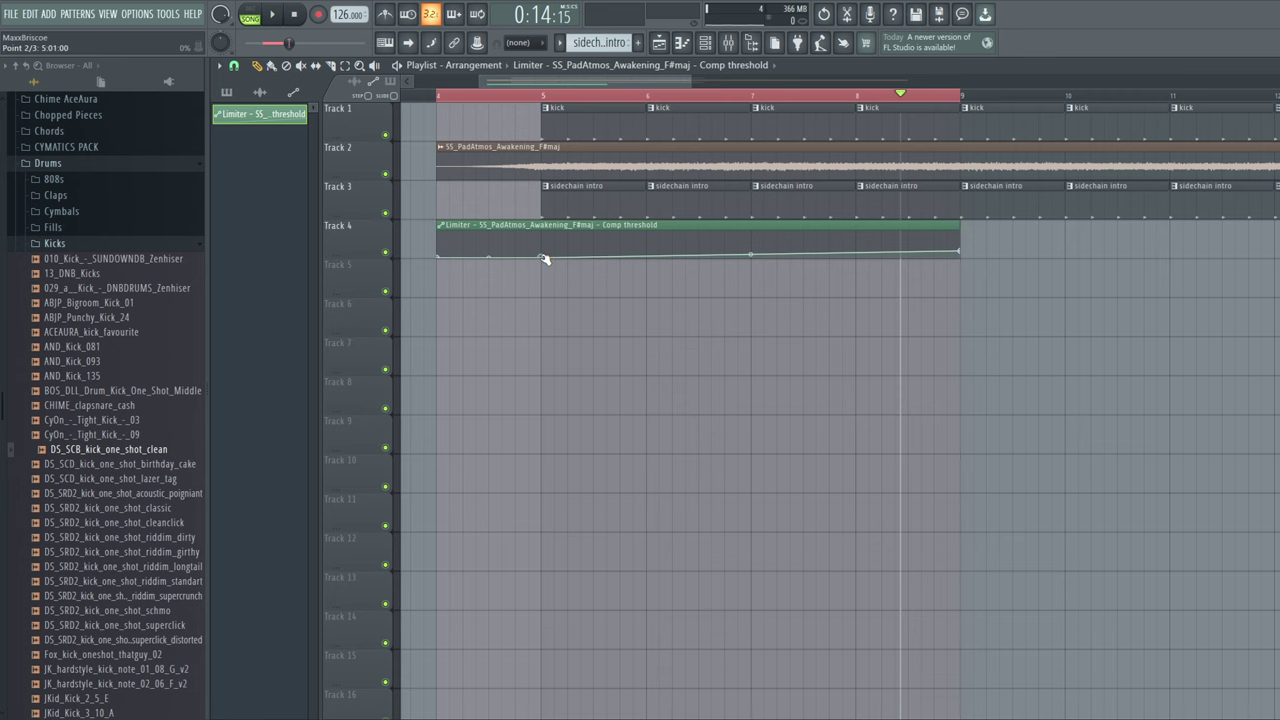
Play the selected bars with the pad's Fruity Limiter open to check the comp threshold automation
{"action": "left_click", "coordinate": [290, 18]}
{"action": "left_click", "coordinate": [273, 15]}
{"action": "key", "text": "F9"}
{"action": "left_click", "coordinate": [1020, 412]}
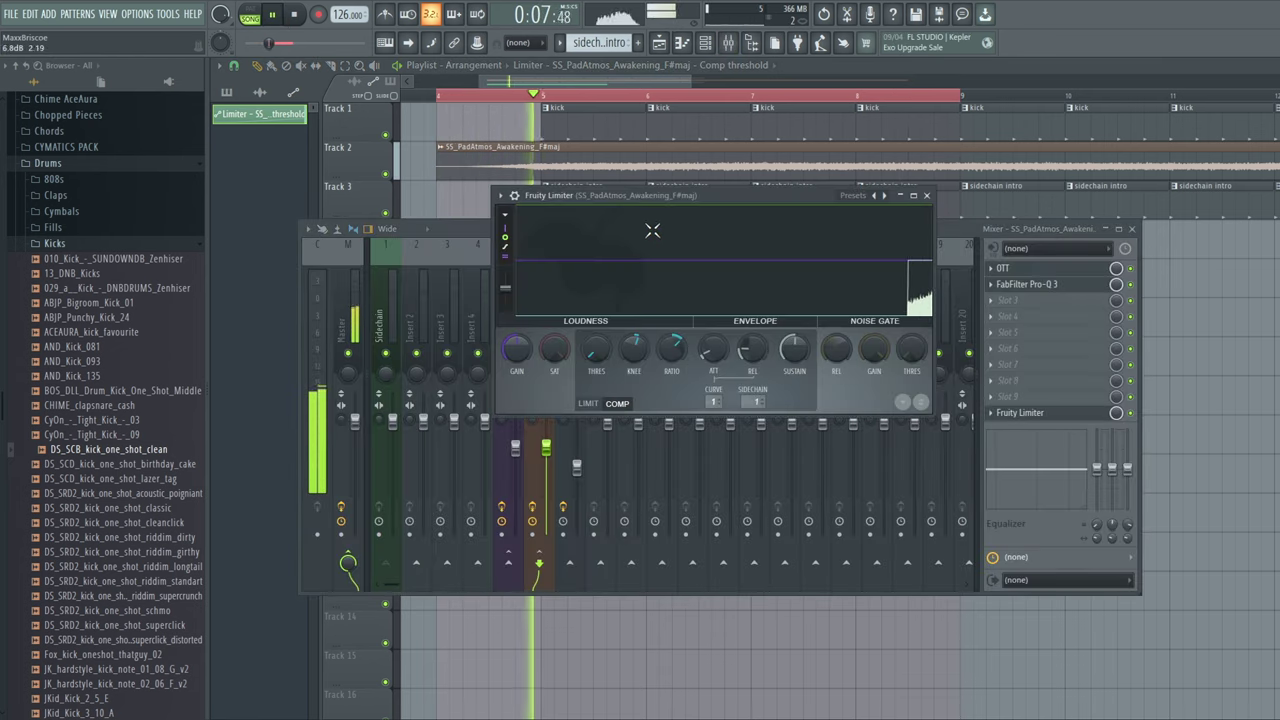
{"action": "left_click_drag", "start_coordinate": [653, 232], "coordinate": [783, 250]}
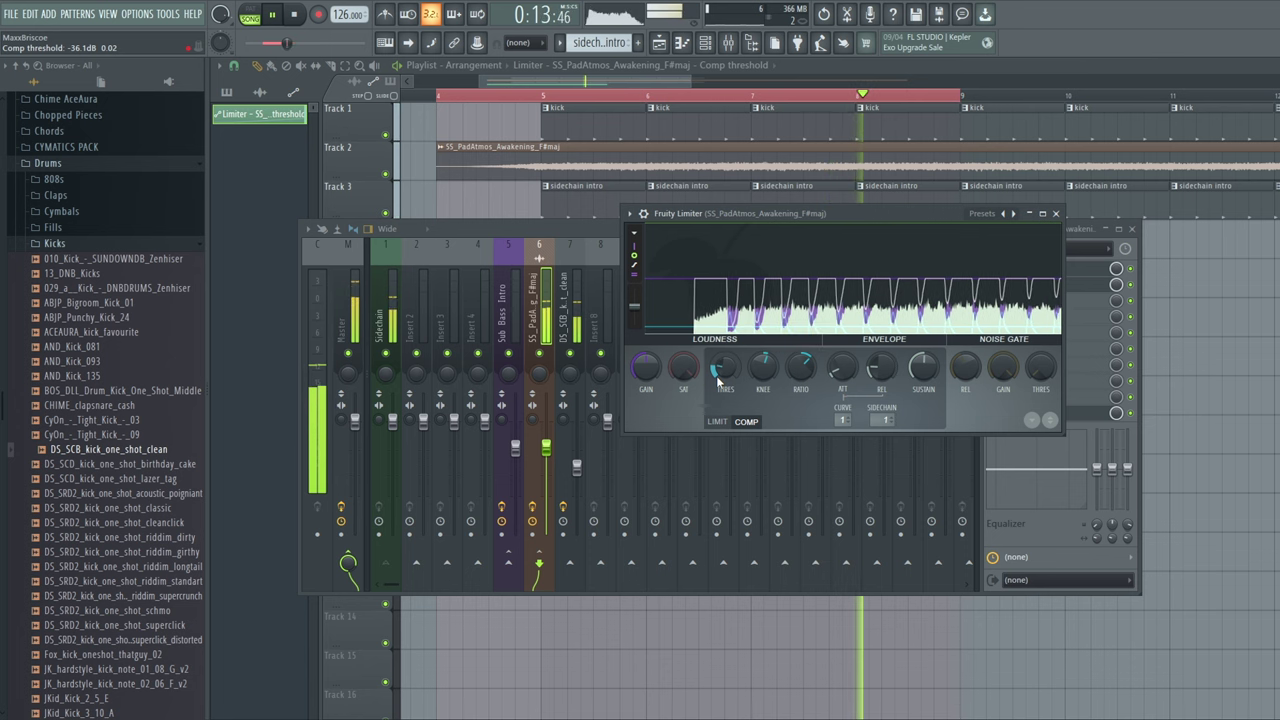
Disconnect the Sidechain mixer track's routing to the Master
{"action": "left_click", "coordinate": [271, 14]}
{"action": "left_click", "coordinate": [381, 286]}
{"action": "left_click_drag", "start_coordinate": [535, 231], "coordinate": [709, 229]}
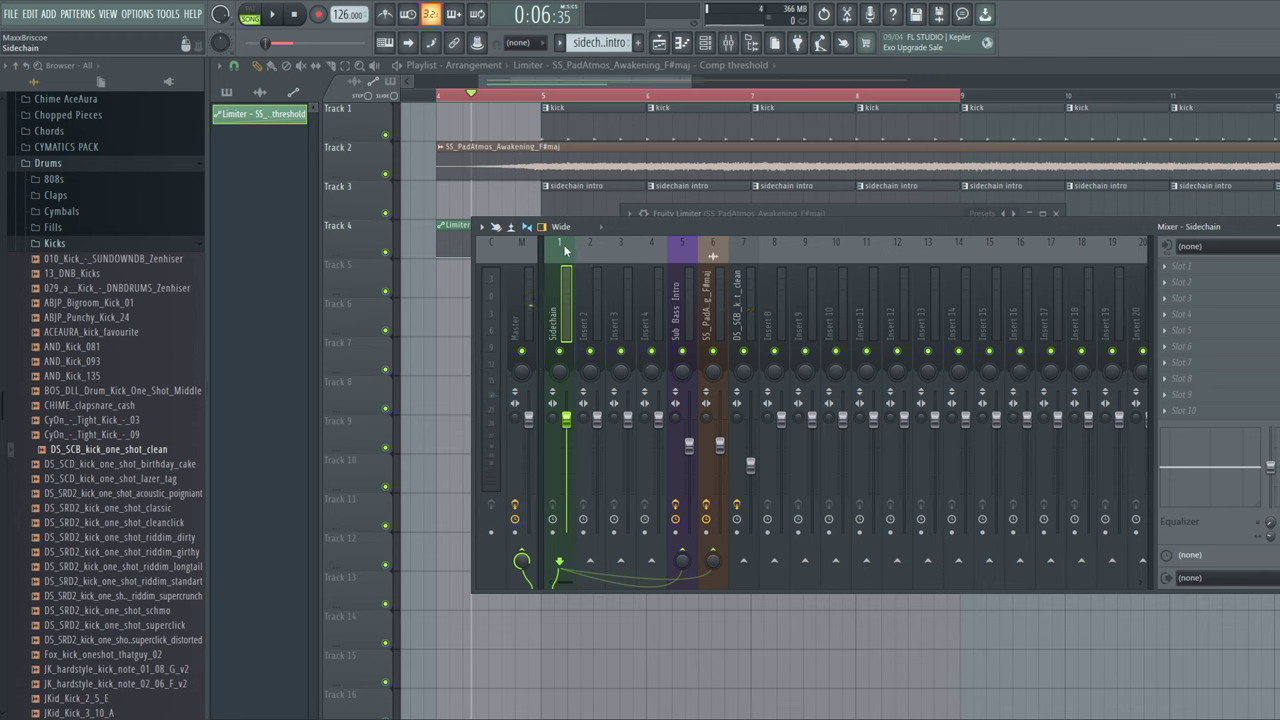
{"action": "left_click", "coordinate": [524, 557]}
Play the arrangement and raise the mixer fader of the DS_SCB_kick_one_shot_clean track
{"action": "key", "text": "space"}
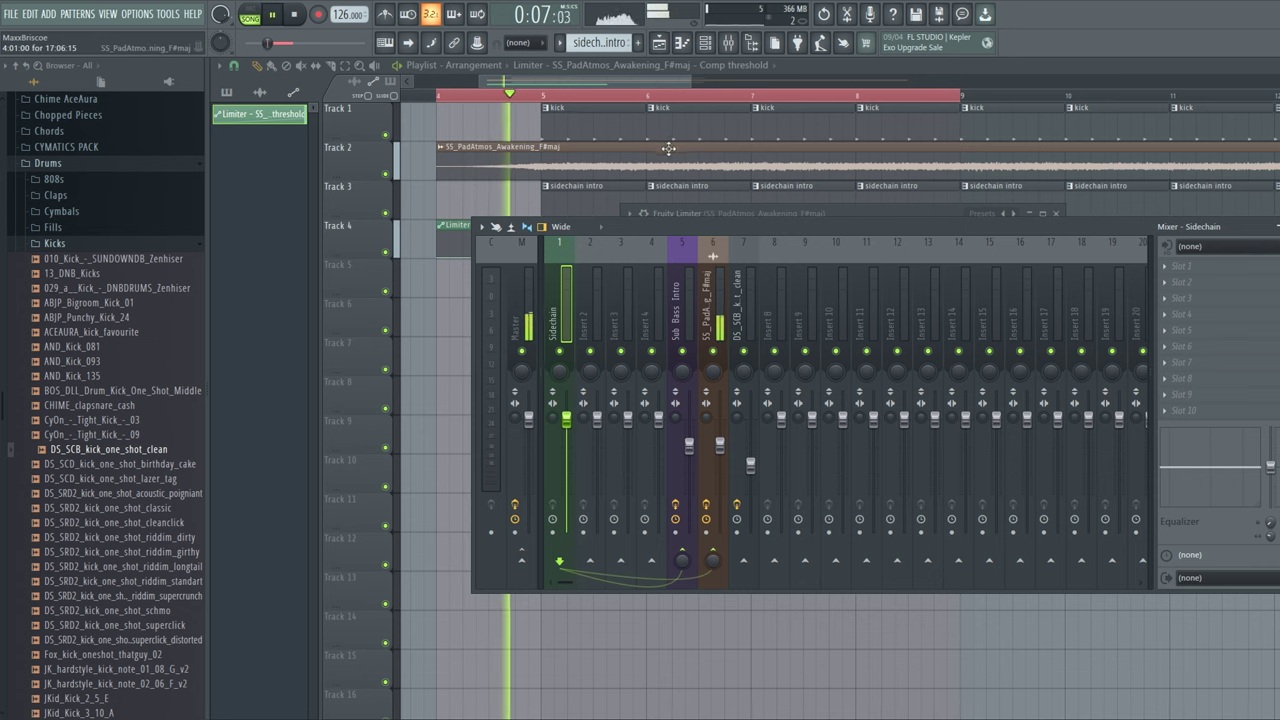
{"action": "left_click_drag", "start_coordinate": [751, 466], "coordinate": [751, 450]}
{"action": "left_click_drag", "start_coordinate": [609, 81], "coordinate": [577, 80]}
{"action": "key", "text": "space"}
Find the ELIMINATE_fx_swell_lowandsoft sample in the browser and place it on Track 5 starting at bar 8
{"action": "scroll", "coordinate": [83, 373], "scroll_direction": "up", "scroll_amount": 5}
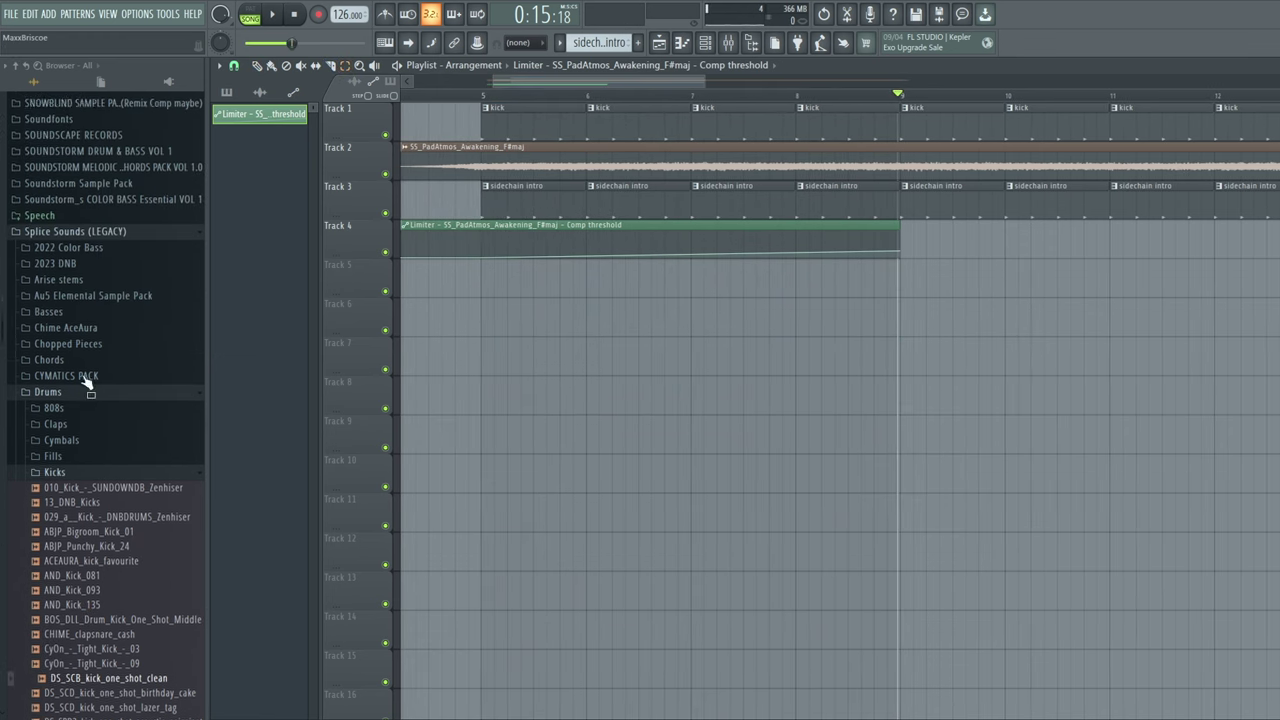
{"action": "left_click", "coordinate": [45, 430]}
{"action": "left_click", "coordinate": [40, 458]}
{"action": "scroll", "coordinate": [72, 440], "scroll_direction": "down", "scroll_amount": 10}
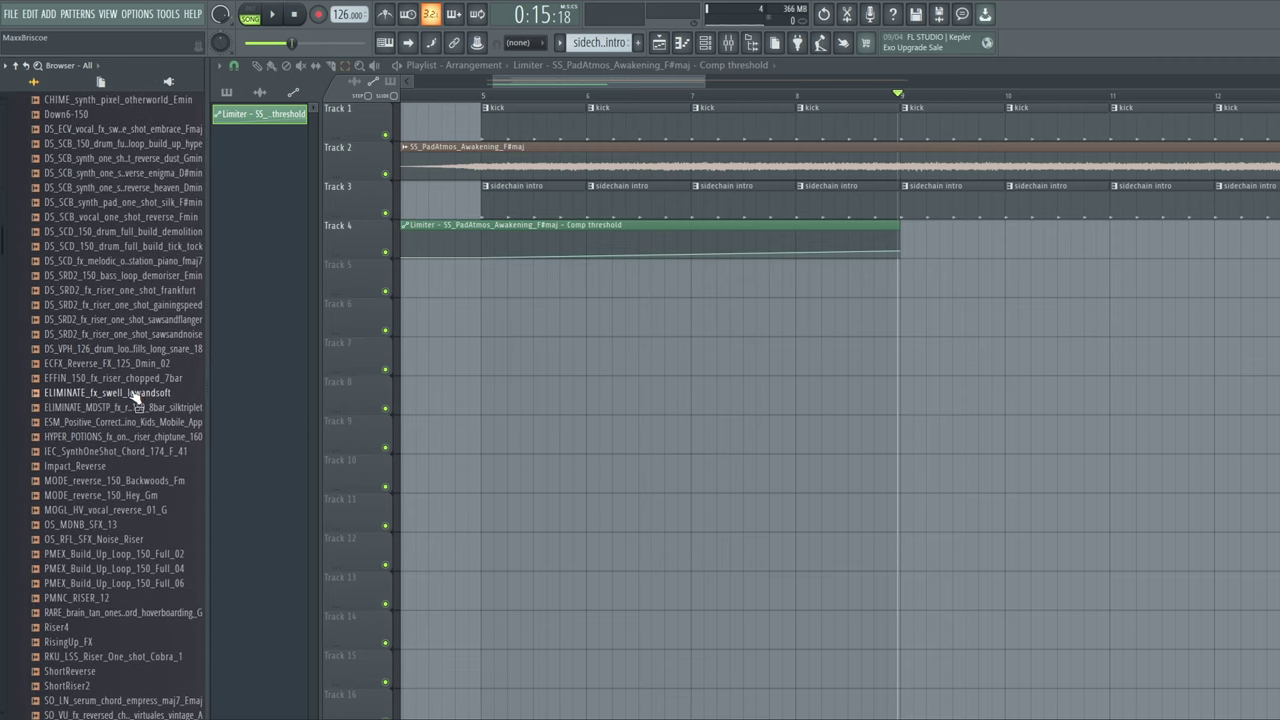
{"action": "left_click_drag", "start_coordinate": [105, 393], "coordinate": [760, 352]}
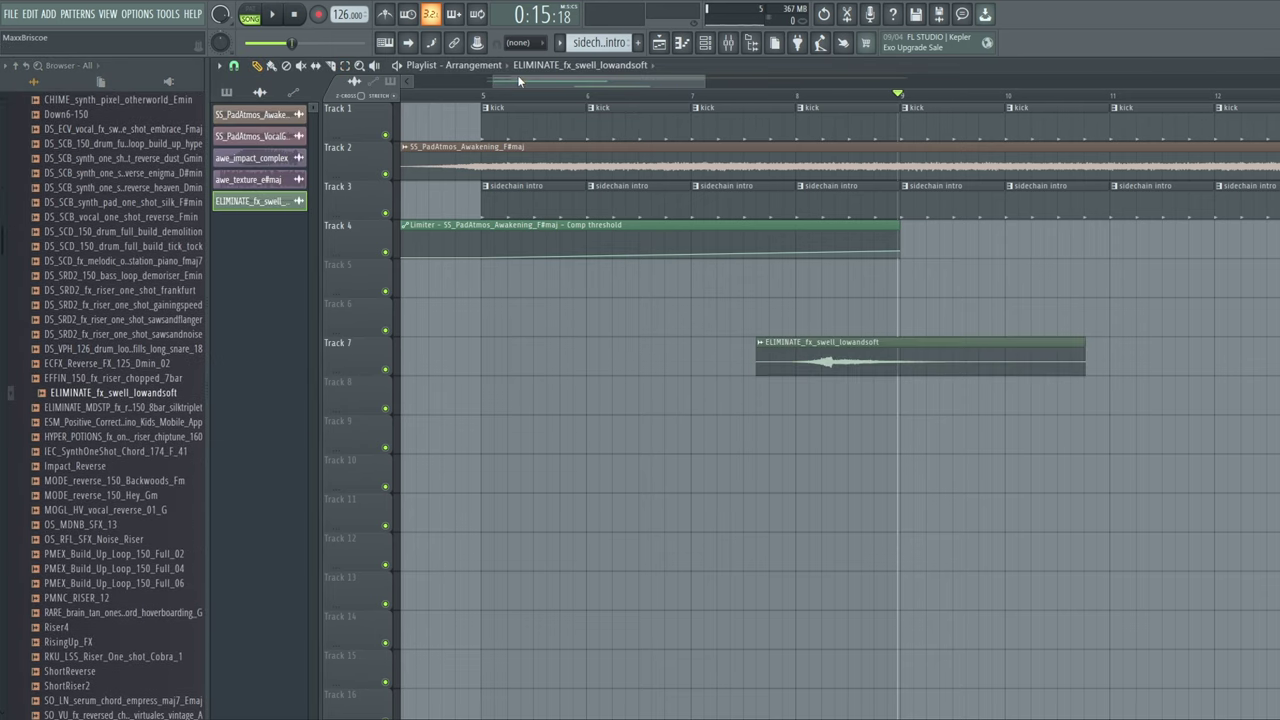
{"action": "left_click_drag", "start_coordinate": [517, 77], "coordinate": [567, 77]}
{"action": "left_click_drag", "start_coordinate": [572, 354], "coordinate": [612, 276]}
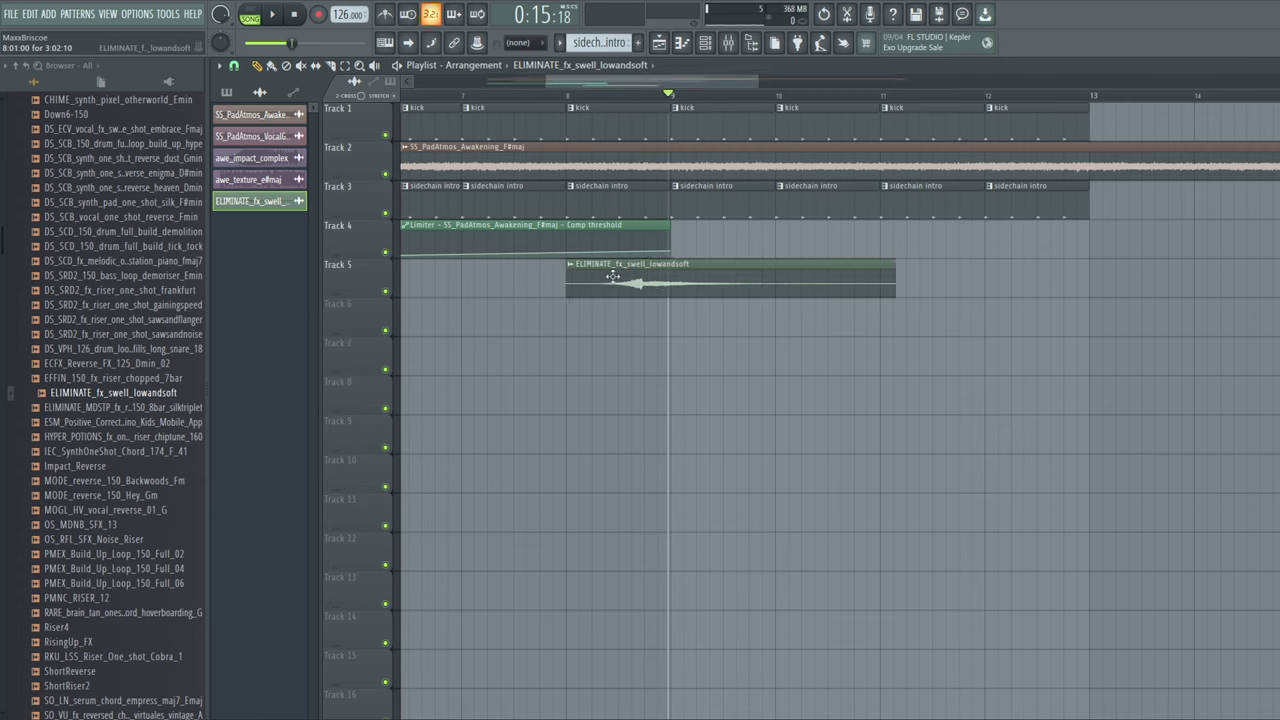
Route the ELIMINATE_fx_swell_lowandsoft audio clip to its own mixer track 8
{"action": "left_click", "coordinate": [568, 265]}
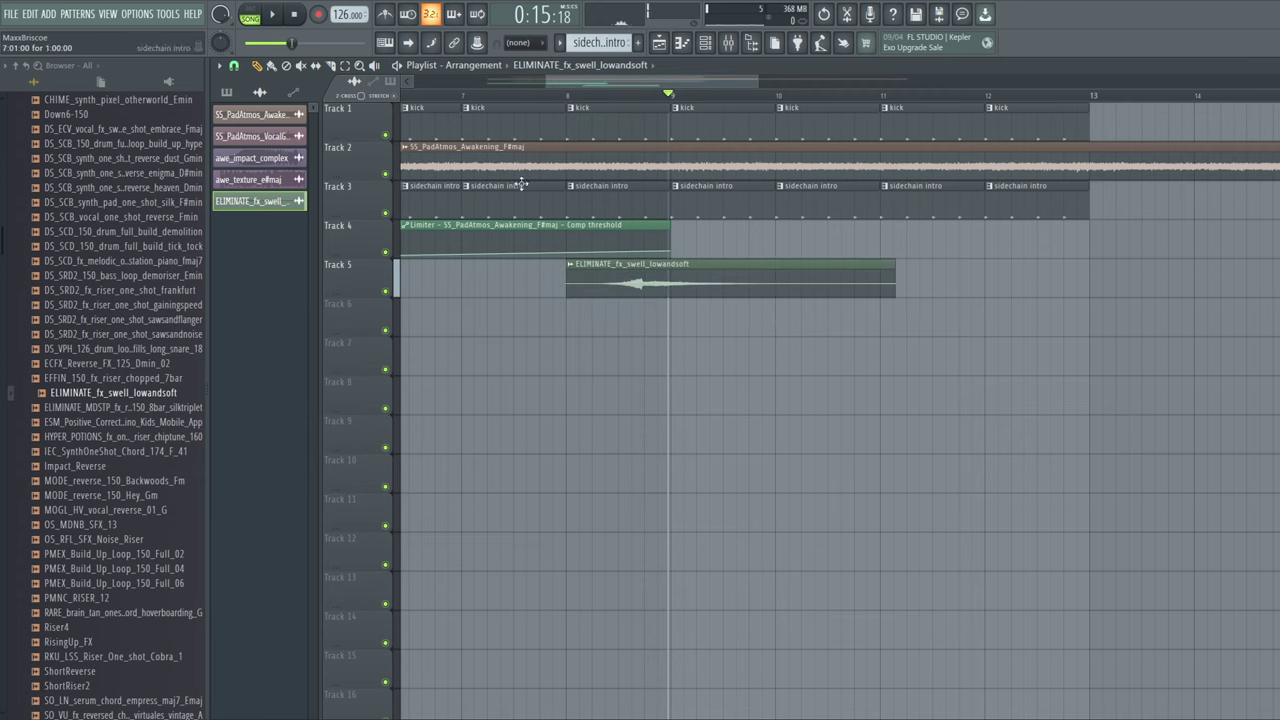
{"action": "left_click", "coordinate": [296, 17]}
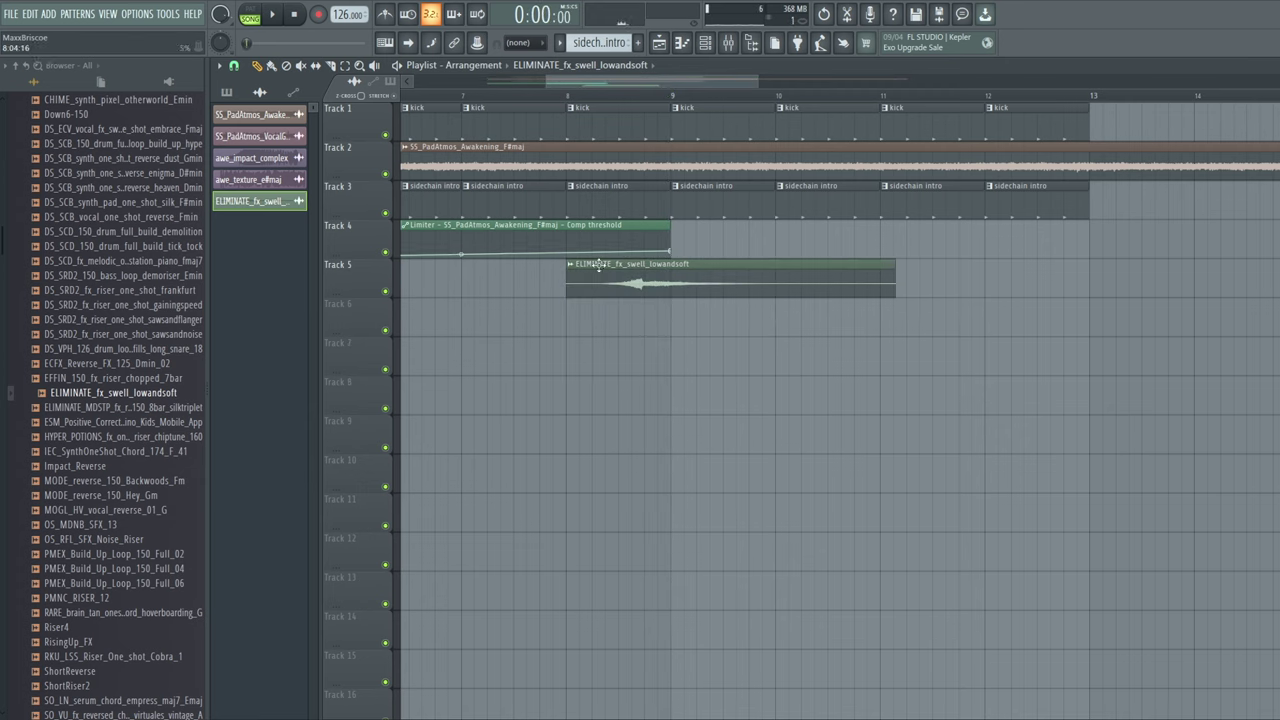
{"action": "left_click", "coordinate": [568, 265]}
{"action": "left_click", "coordinate": [595, 293]}
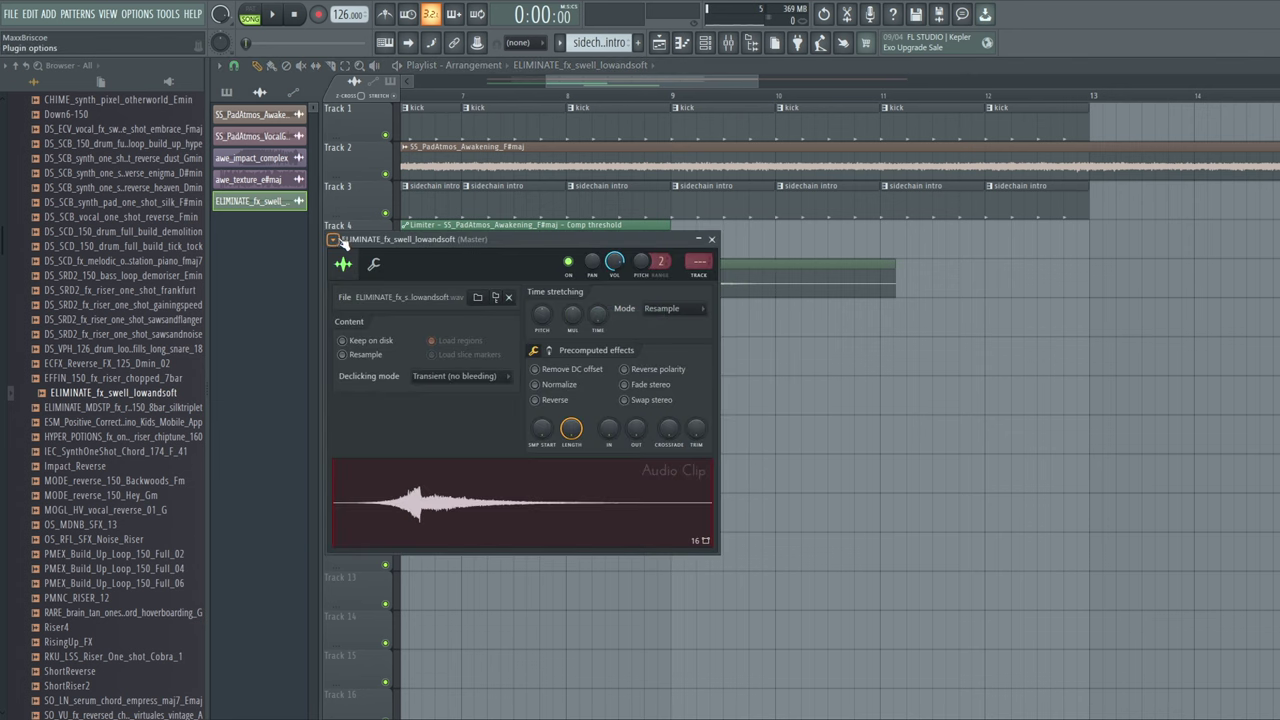
{"action": "left_click", "coordinate": [334, 240]}
{"action": "left_click", "coordinate": [556, 285]}
{"action": "left_click_drag", "start_coordinate": [788, 228], "coordinate": [597, 267]}
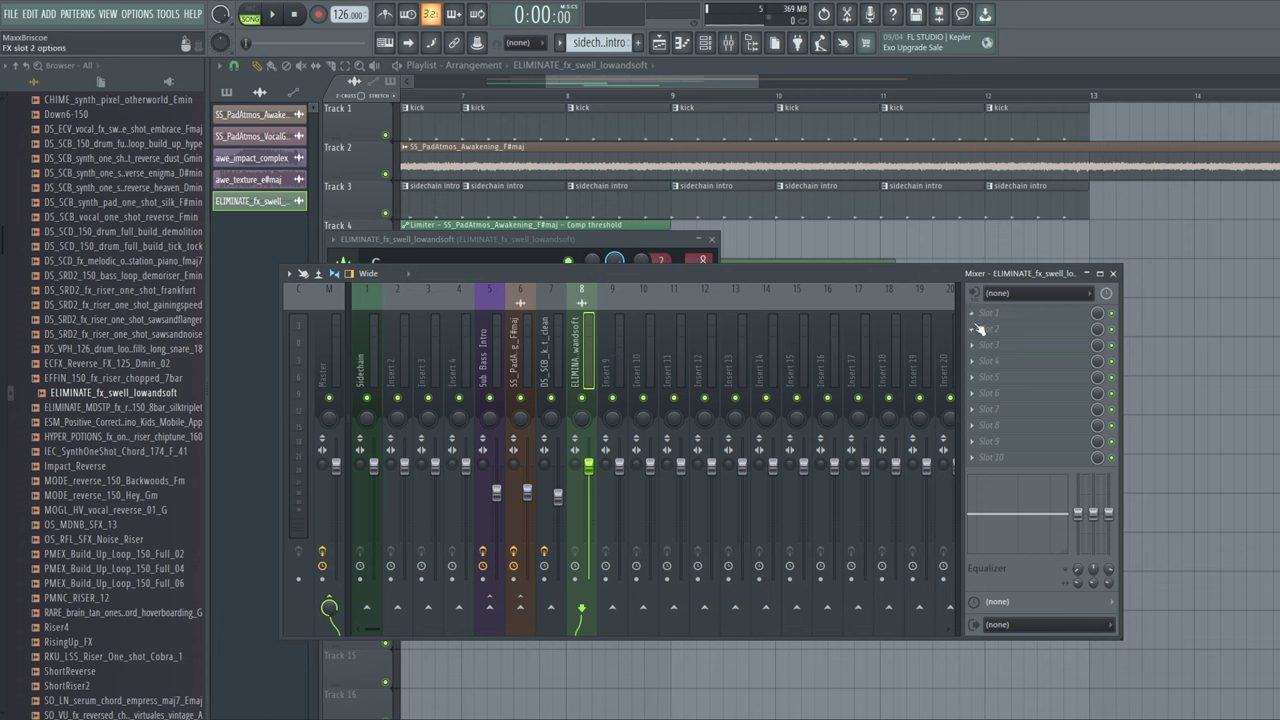
{"action": "left_click", "coordinate": [1031, 313]}
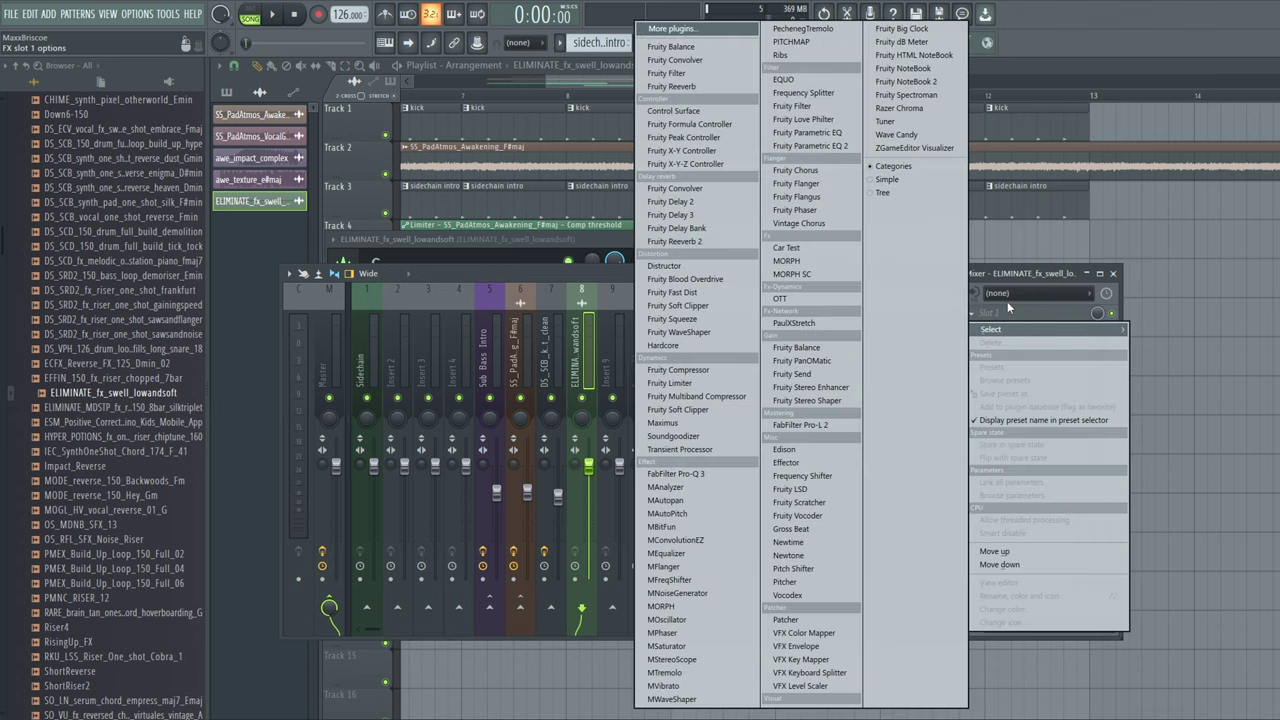
{"action": "left_click", "coordinate": [1012, 262]}
{"action": "left_click", "coordinate": [728, 42]}
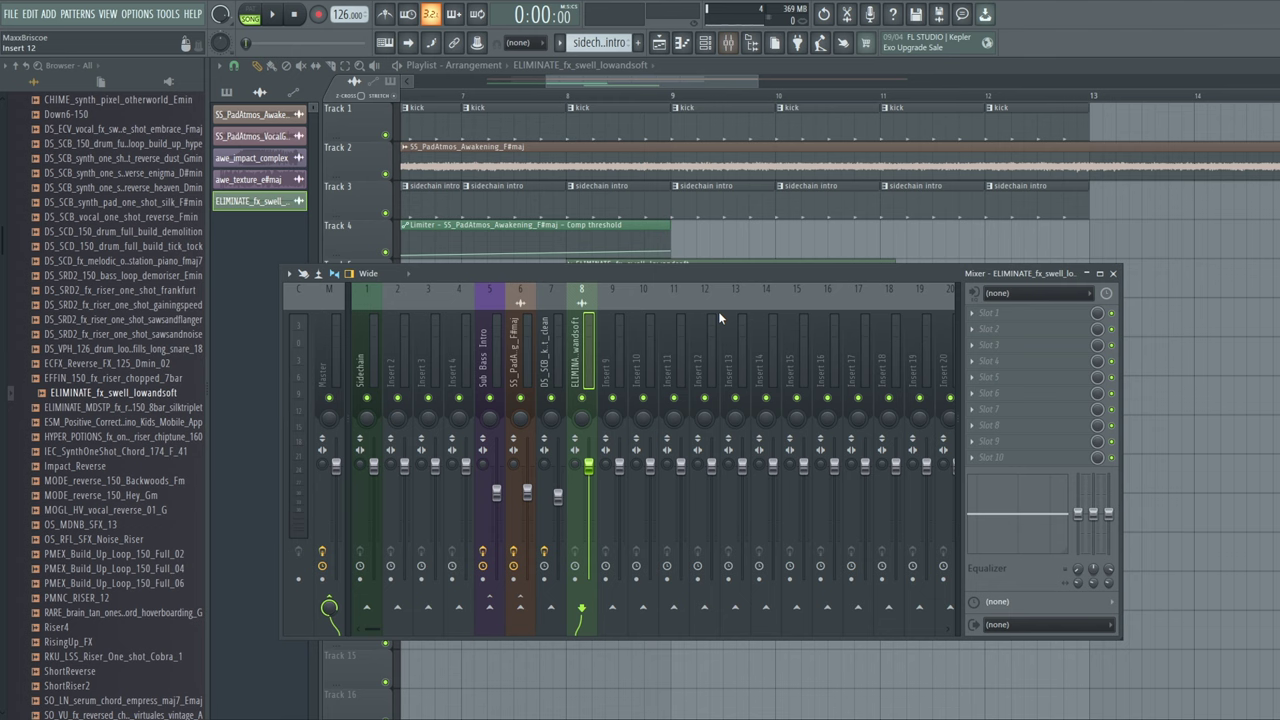
Examine the save dialog for mixer track states and the list of saved states for the swell's mixer track
{"action": "right_click", "coordinate": [590, 355]}
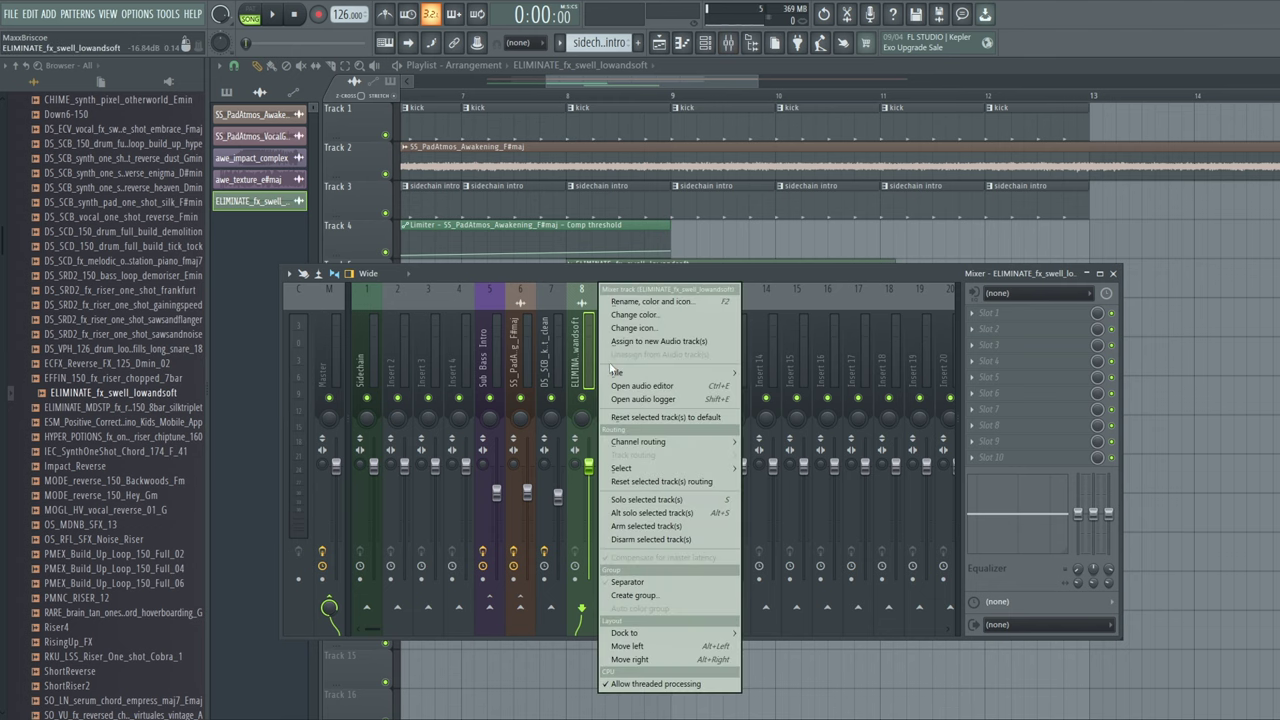
{"action": "mouse_move", "coordinate": [617, 373]}
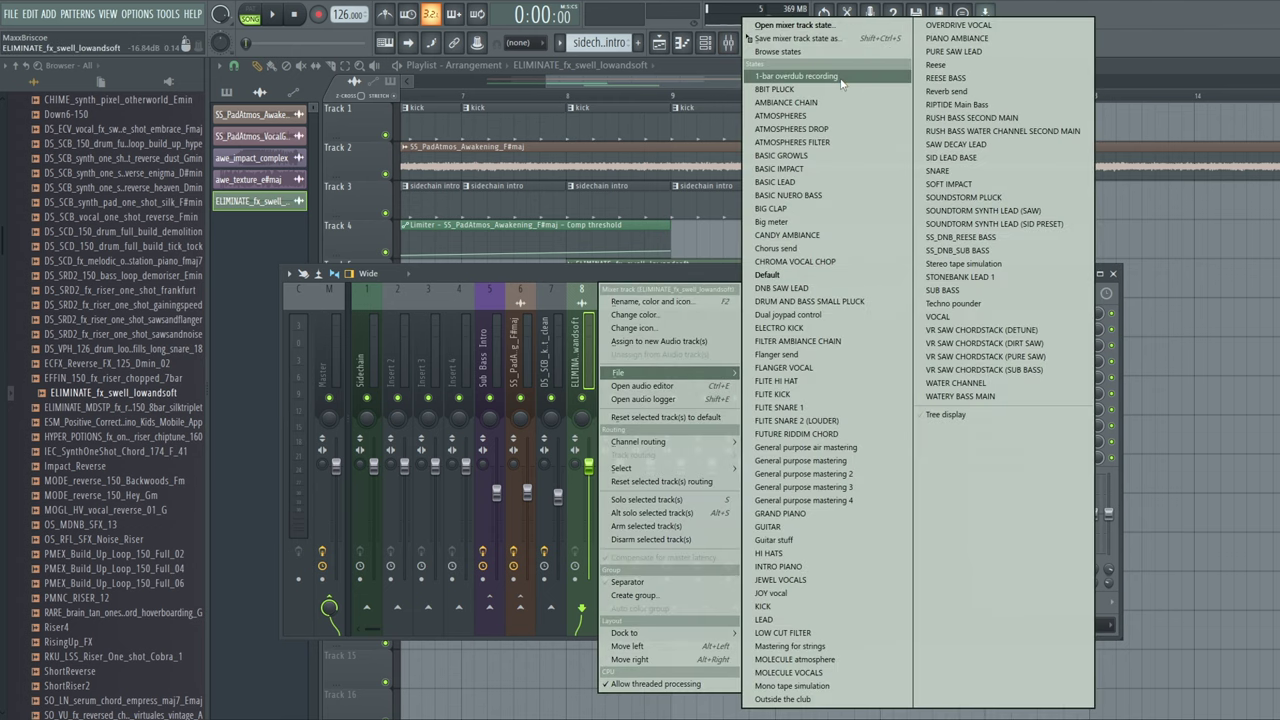
{"action": "left_click", "coordinate": [795, 38]}
{"action": "left_click_drag", "start_coordinate": [601, 114], "coordinate": [443, 129]}
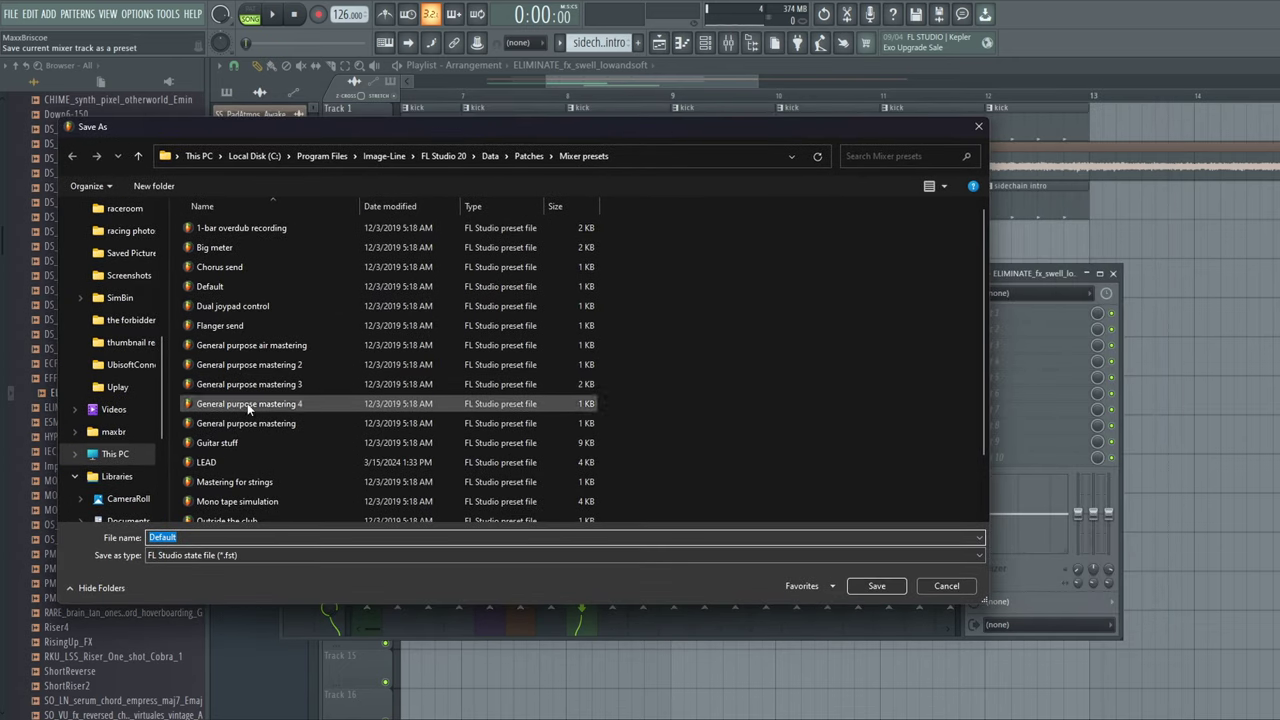
{"action": "scroll", "coordinate": [215, 375], "scroll_direction": "down", "scroll_amount": 2}
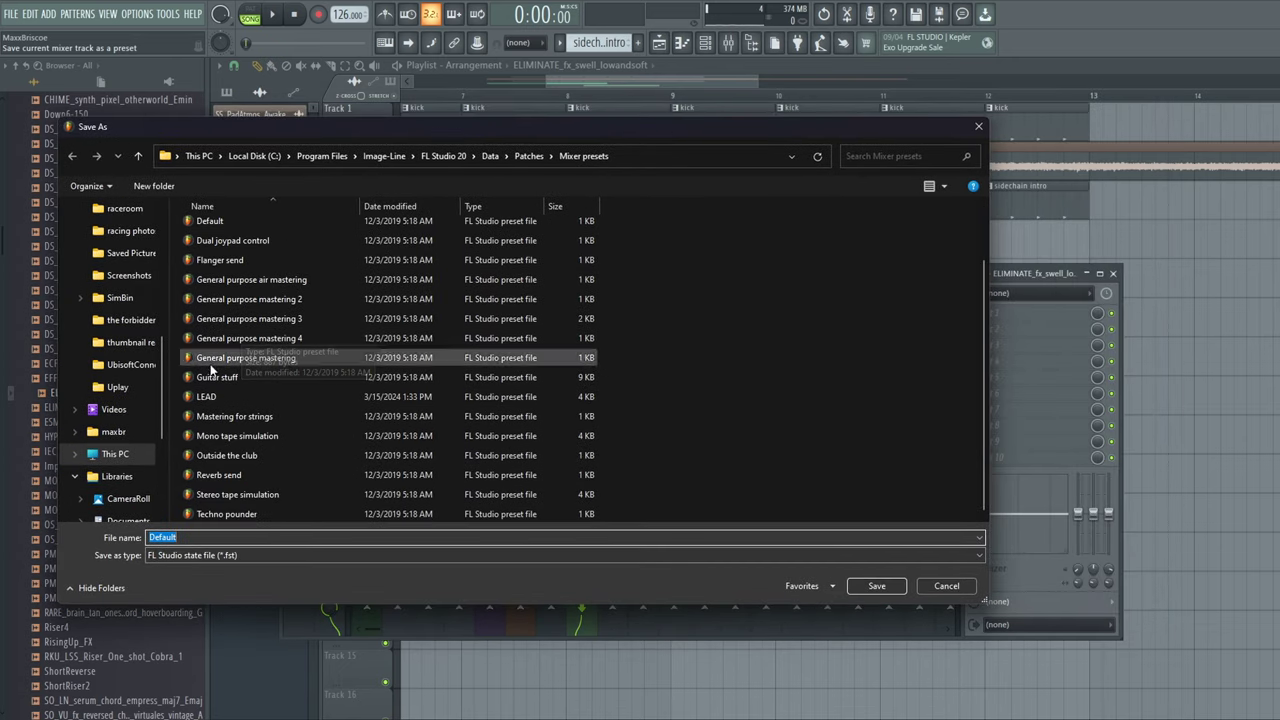
{"action": "left_click", "coordinate": [935, 586]}
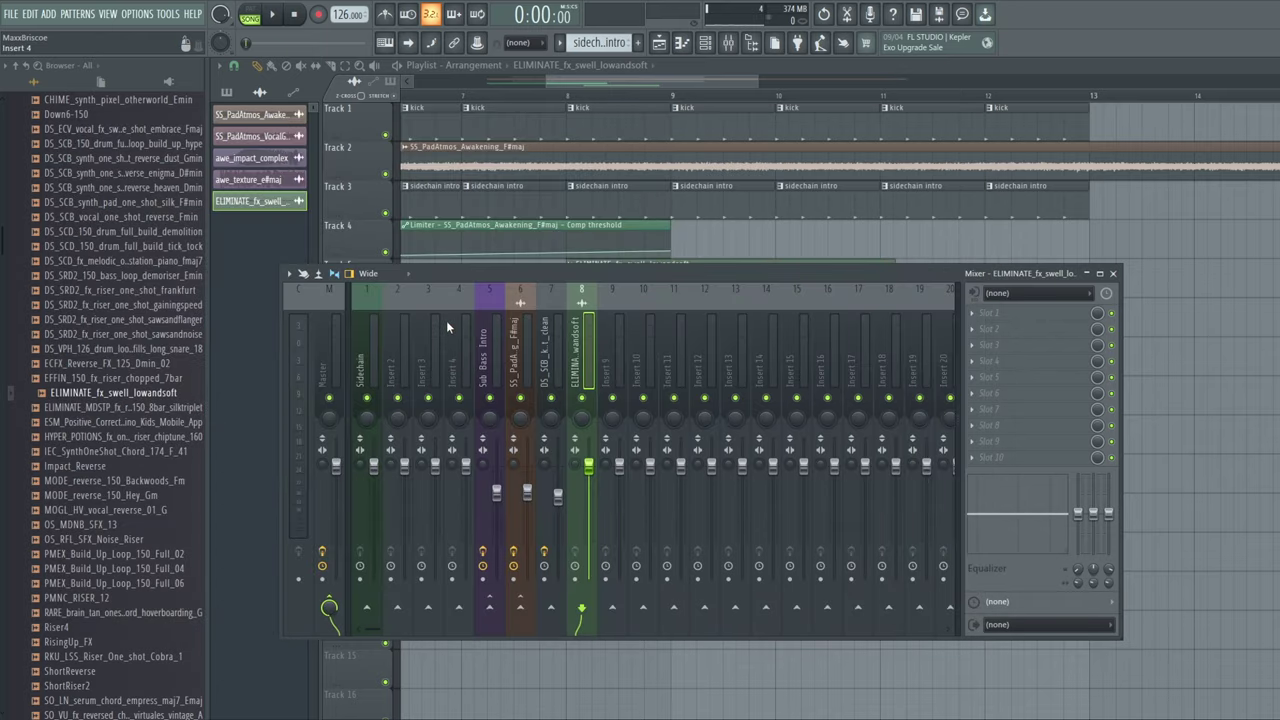
{"action": "right_click", "coordinate": [562, 358]}
{"action": "left_click", "coordinate": [600, 355]}
{"action": "right_click", "coordinate": [600, 355]}
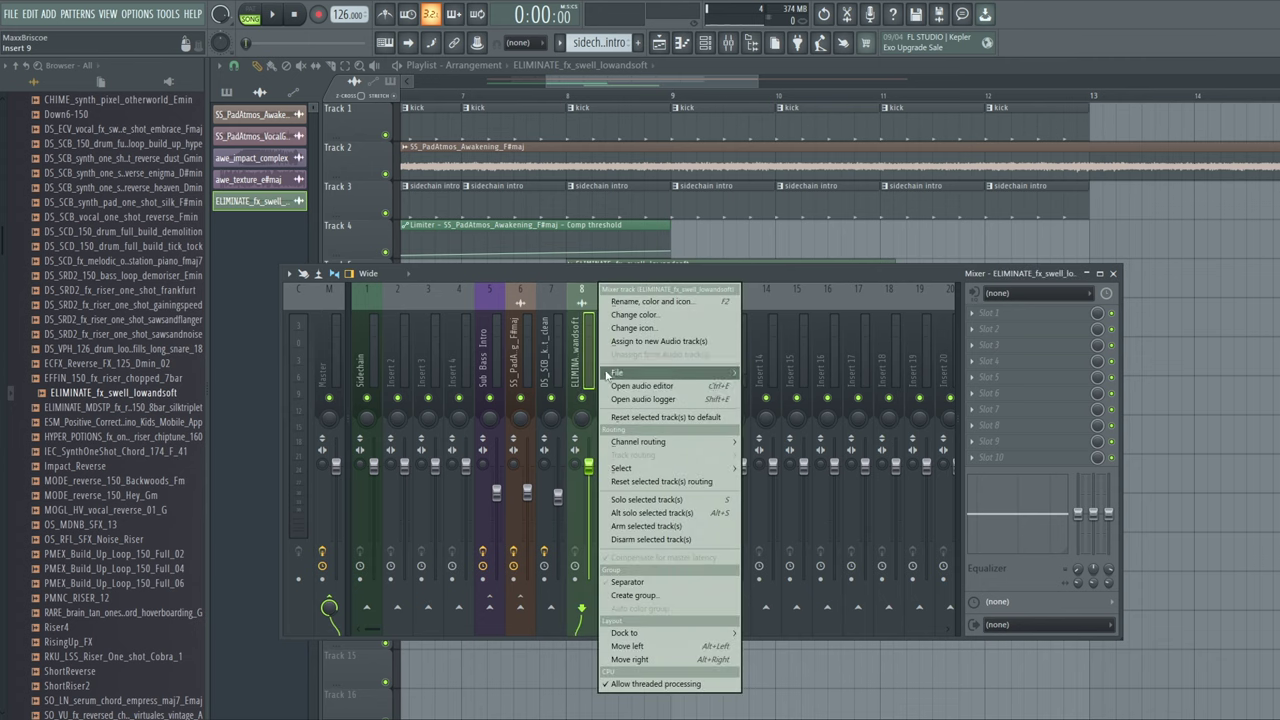
{"action": "mouse_move", "coordinate": [630, 378]}
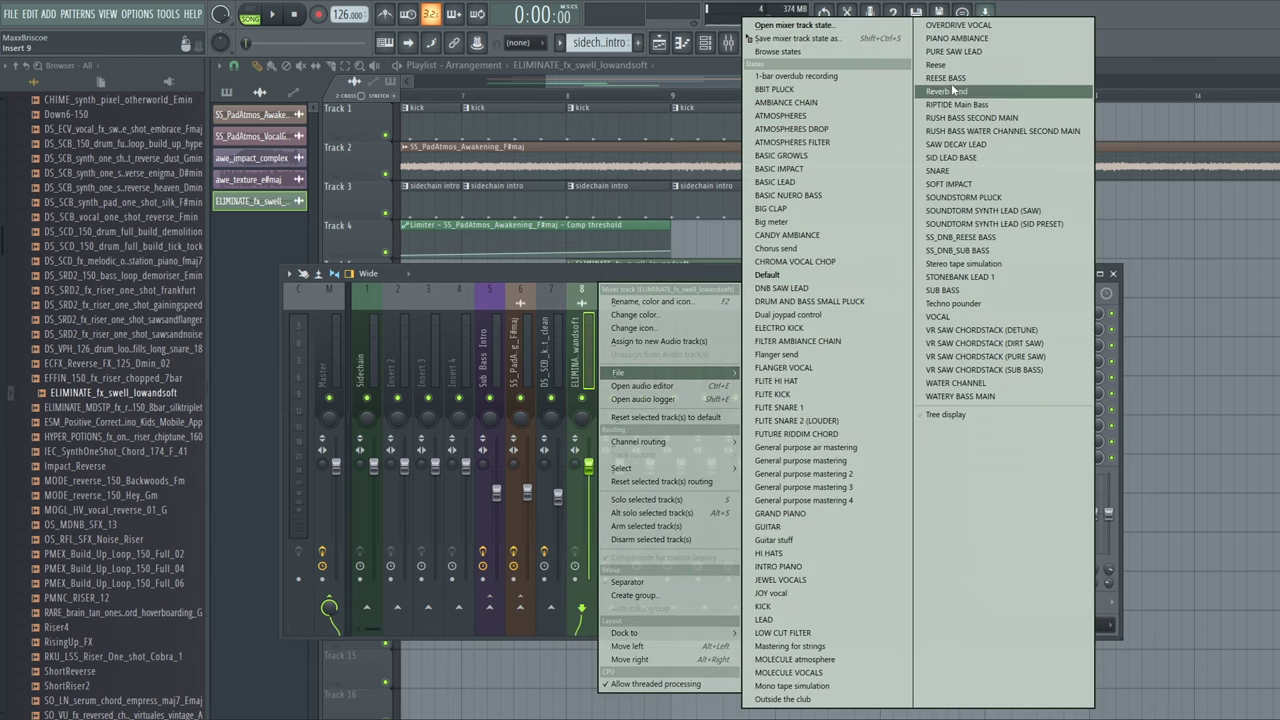
{"action": "left_click", "coordinate": [500, 276]}
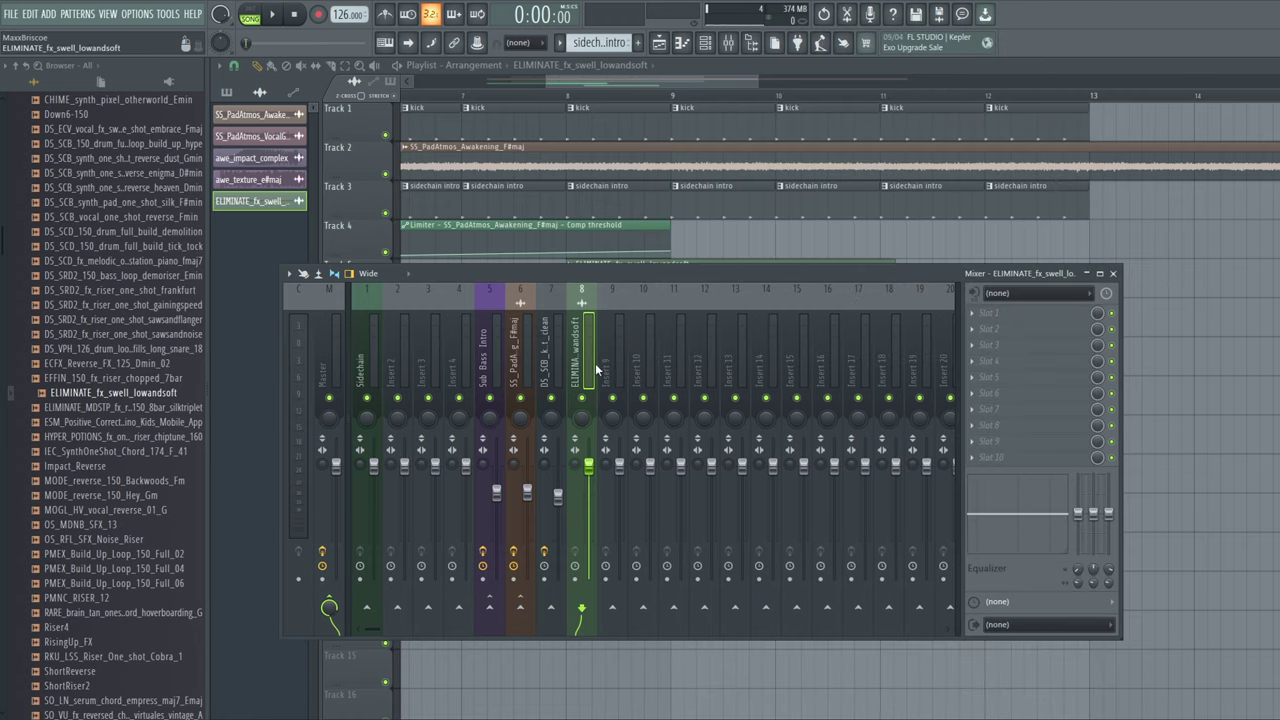
Insert Fruity Reeverb on the swell's mixer track from the Ambiance preset, with low cut 816 Hz, decay 9.1 sec, dry 59% and reverb 29%
{"action": "left_click", "coordinate": [990, 314]}
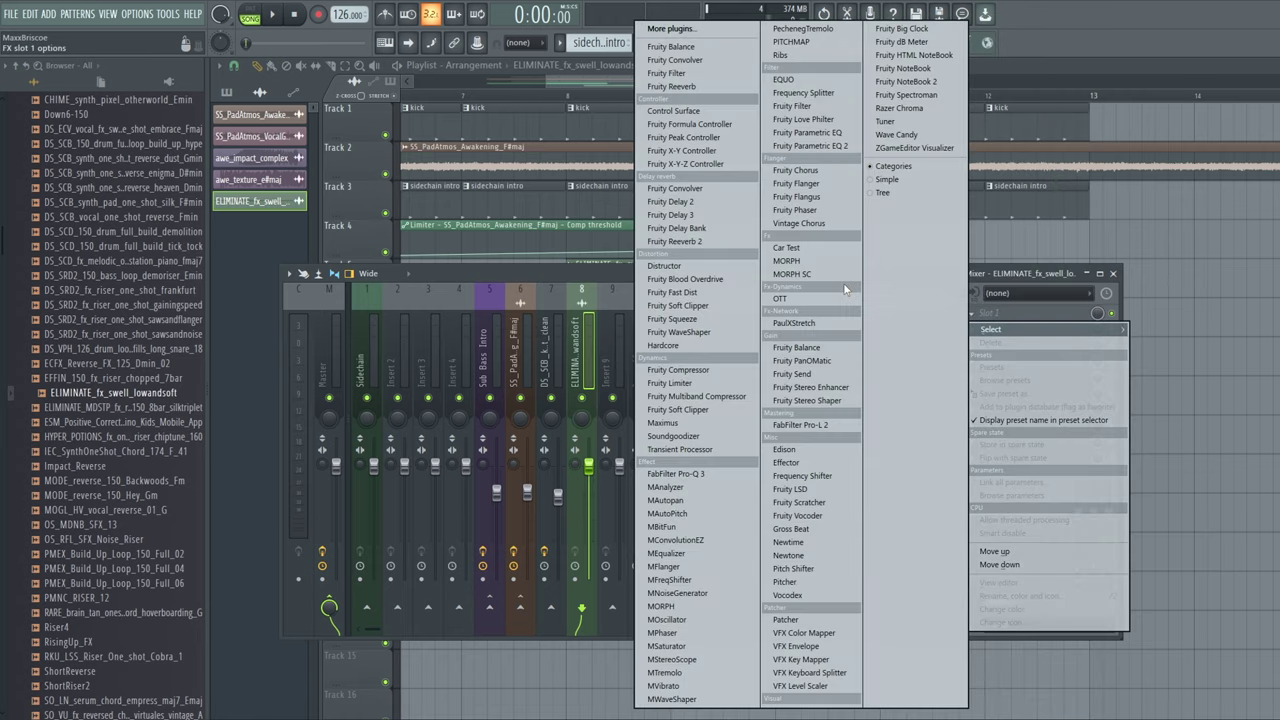
{"action": "left_click", "coordinate": [704, 84]}
{"action": "left_click", "coordinate": [261, 167]}
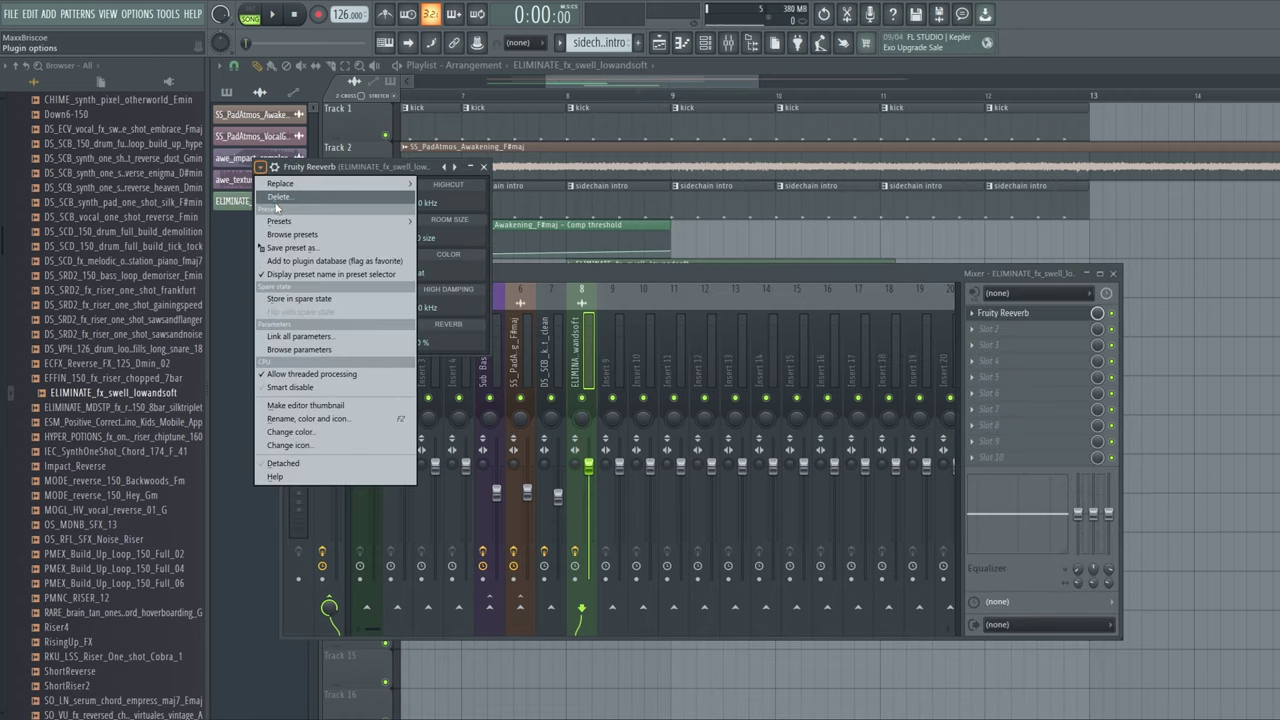
{"action": "mouse_move", "coordinate": [278, 222]}
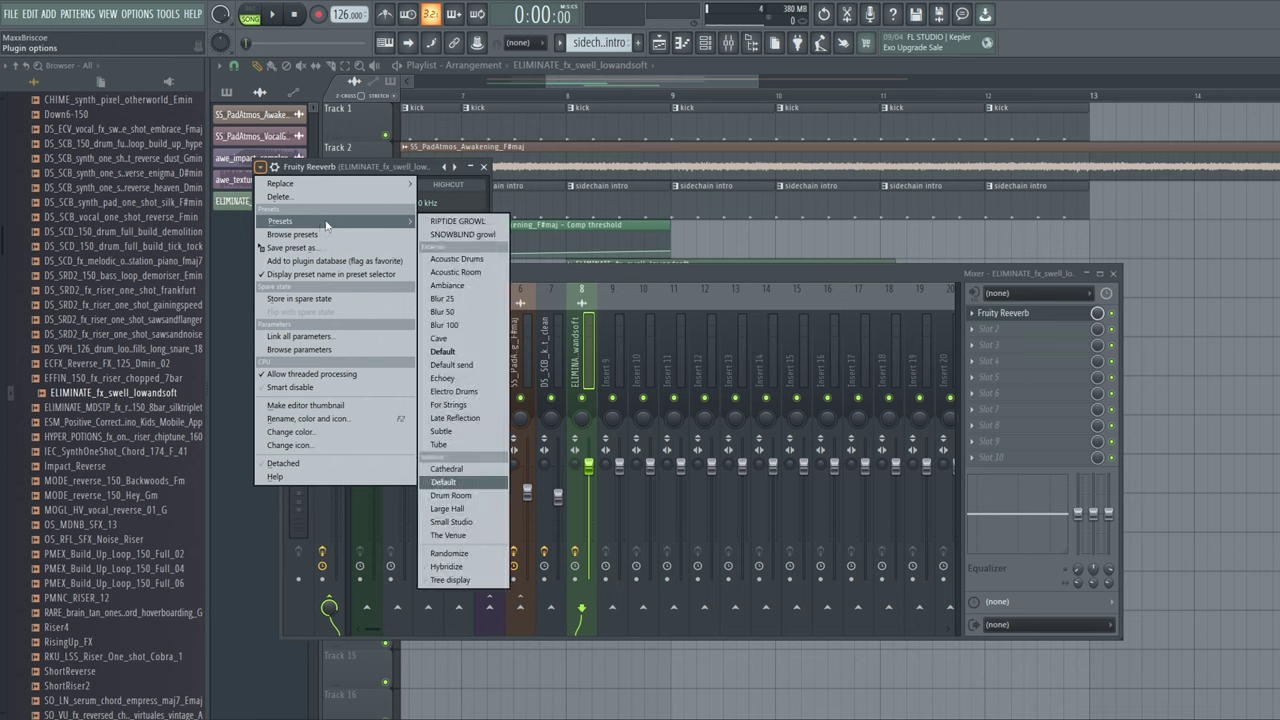
{"action": "left_click", "coordinate": [447, 285]}
{"action": "left_click_drag", "start_coordinate": [341, 170], "coordinate": [494, 307]}
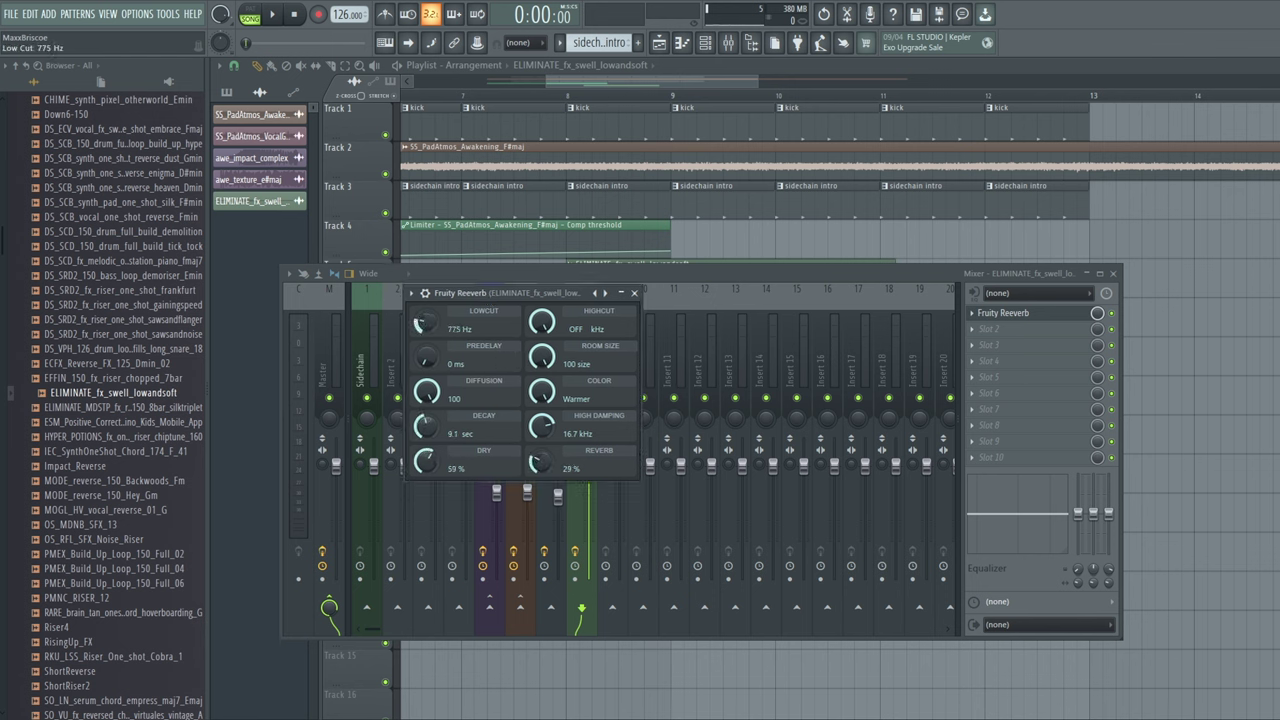
{"action": "left_click_drag", "start_coordinate": [570, 296], "coordinate": [440, 279]}
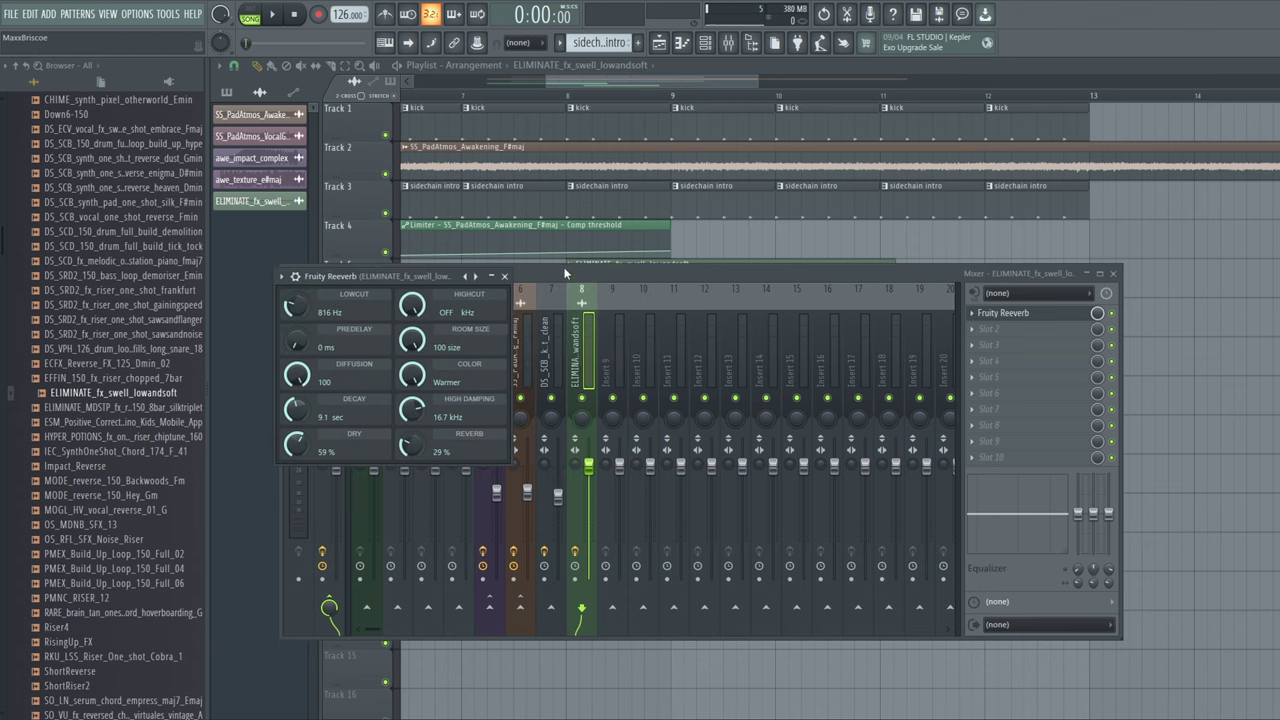
{"action": "left_click", "coordinate": [505, 276]}
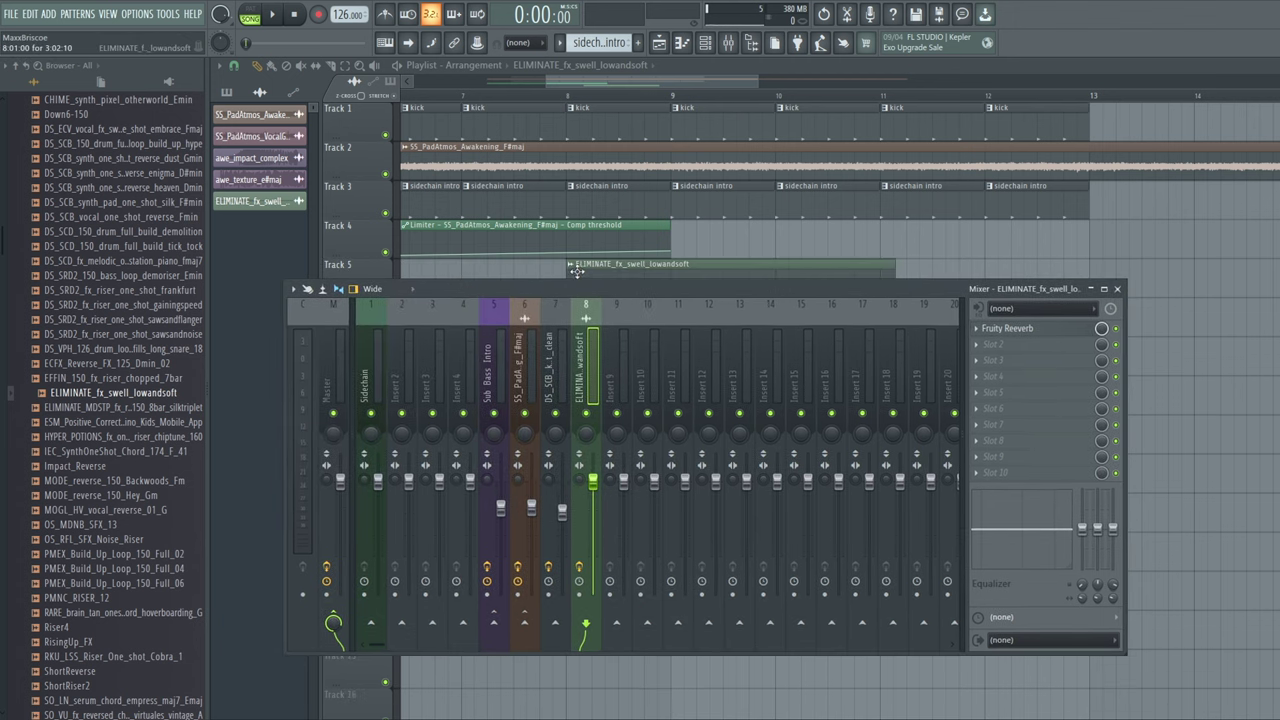
Preview the ELIMINATE_fx_swell_lowandsoft clip in the playlist and return to the mixer
{"action": "right_click", "coordinate": [579, 275]}
{"action": "left_click", "coordinate": [588, 290]}
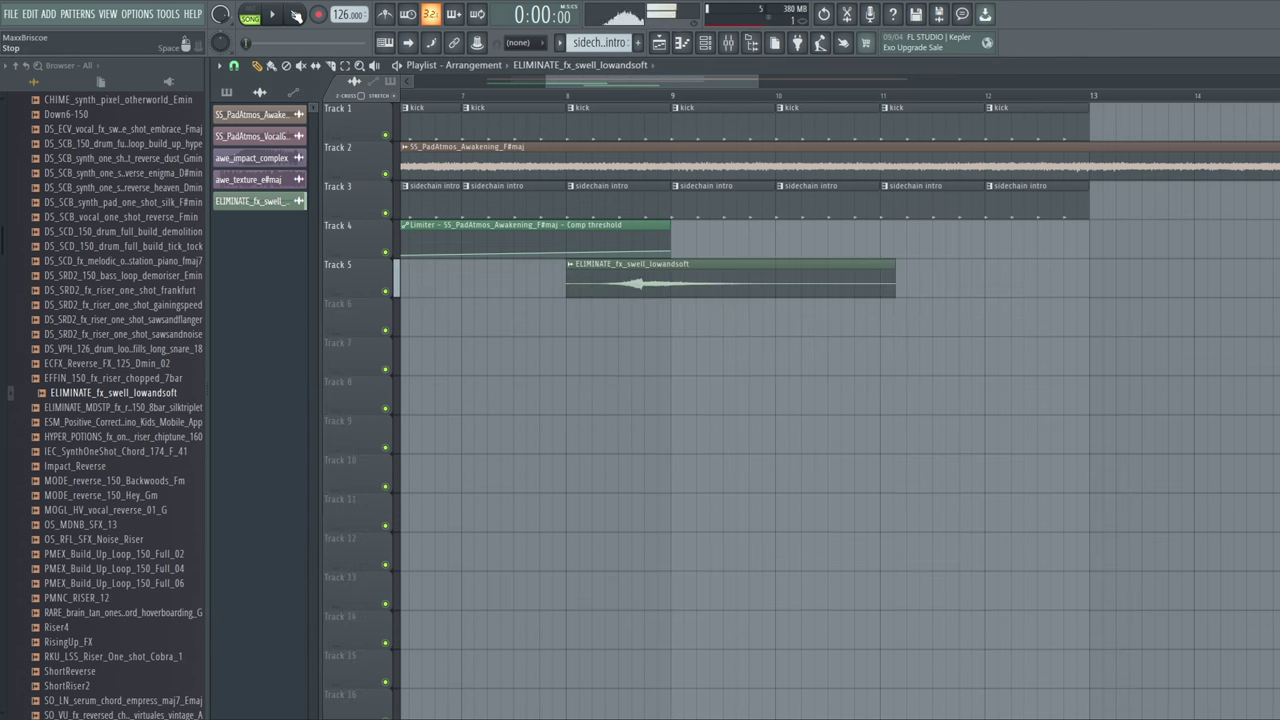
{"action": "key", "text": "F9"}
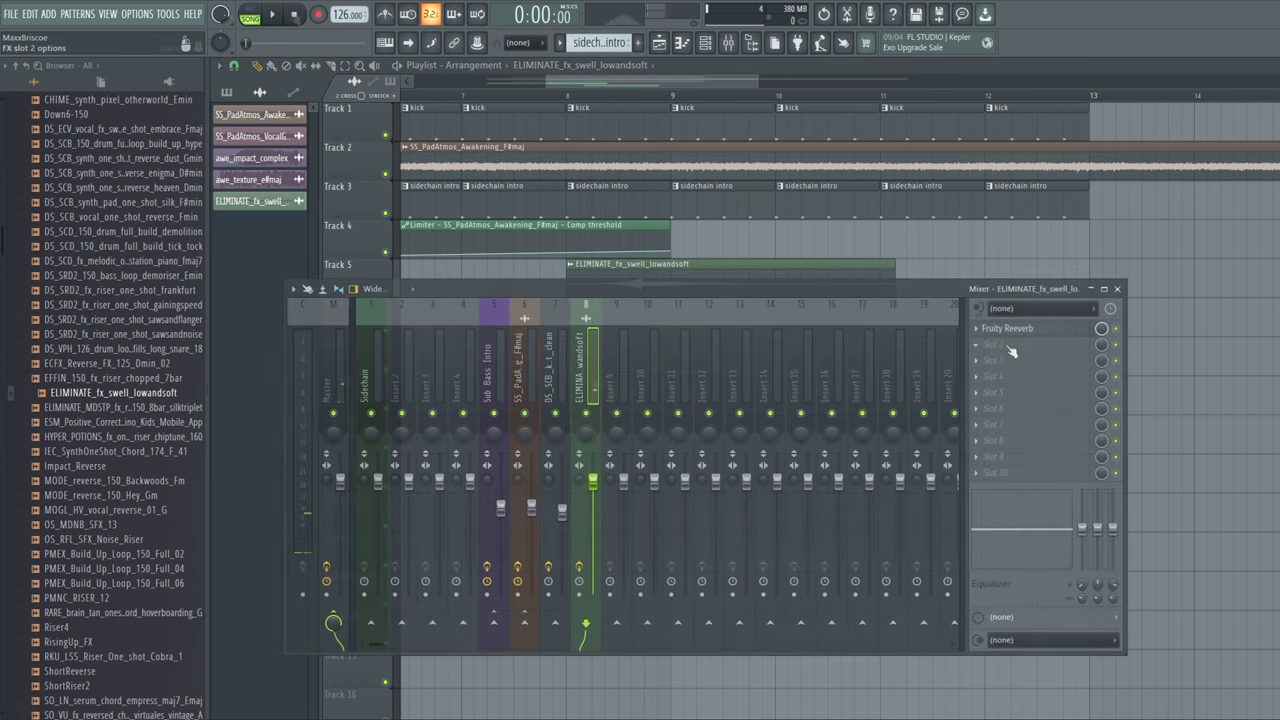
Add FabFilter Pro-Q 3 after the reverb and shape its band as a 30 dB/oct low cut at about 348 Hz
{"action": "left_click", "coordinate": [1008, 345]}
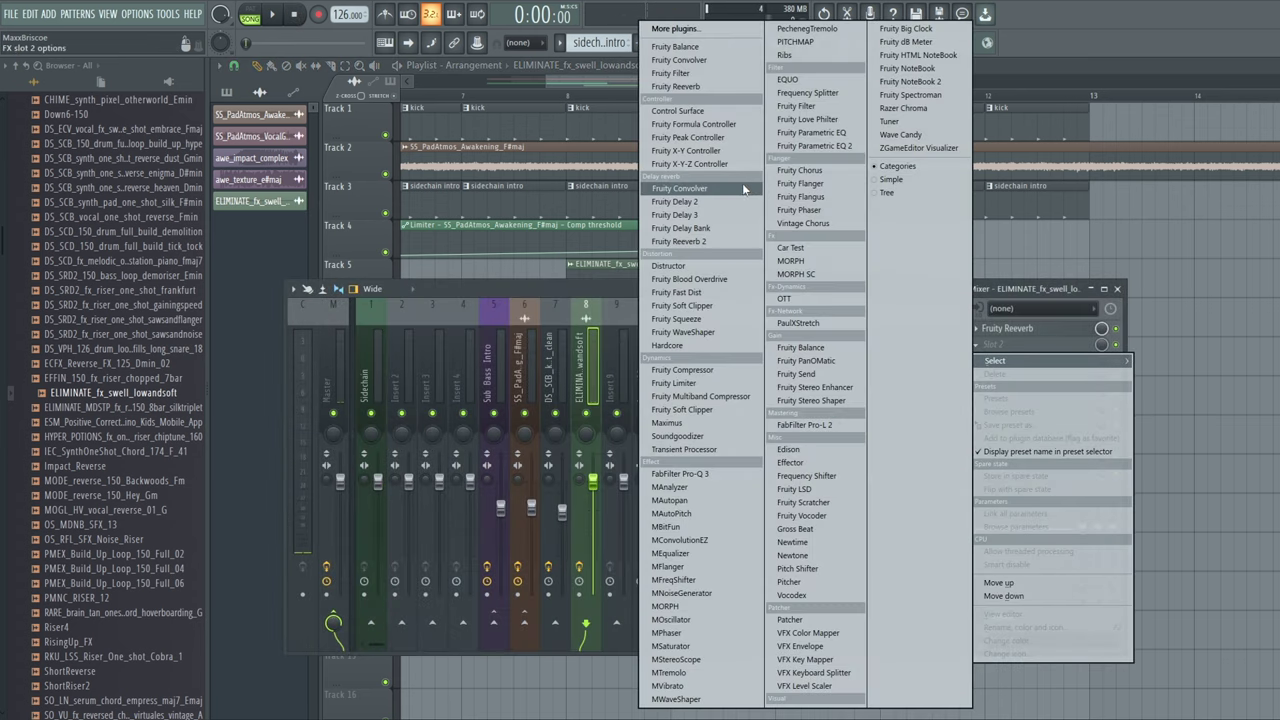
{"action": "left_click", "coordinate": [714, 478]}
{"action": "left_click", "coordinate": [497, 340]}
{"action": "right_click", "coordinate": [498, 342]}
{"action": "mouse_move", "coordinate": [543, 434]}
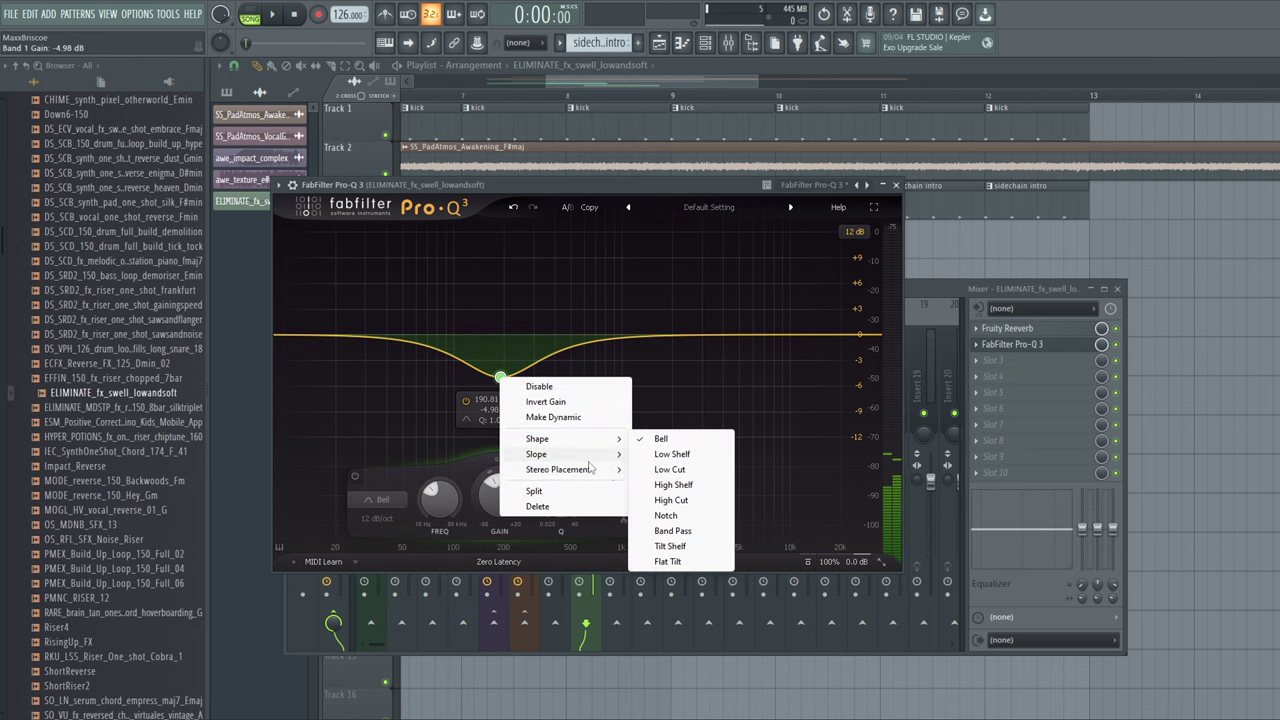
{"action": "left_click", "coordinate": [600, 471]}
{"action": "left_click", "coordinate": [365, 521]}
{"action": "left_click", "coordinate": [396, 596]}
{"action": "left_click_drag", "start_coordinate": [500, 334], "coordinate": [545, 407]}
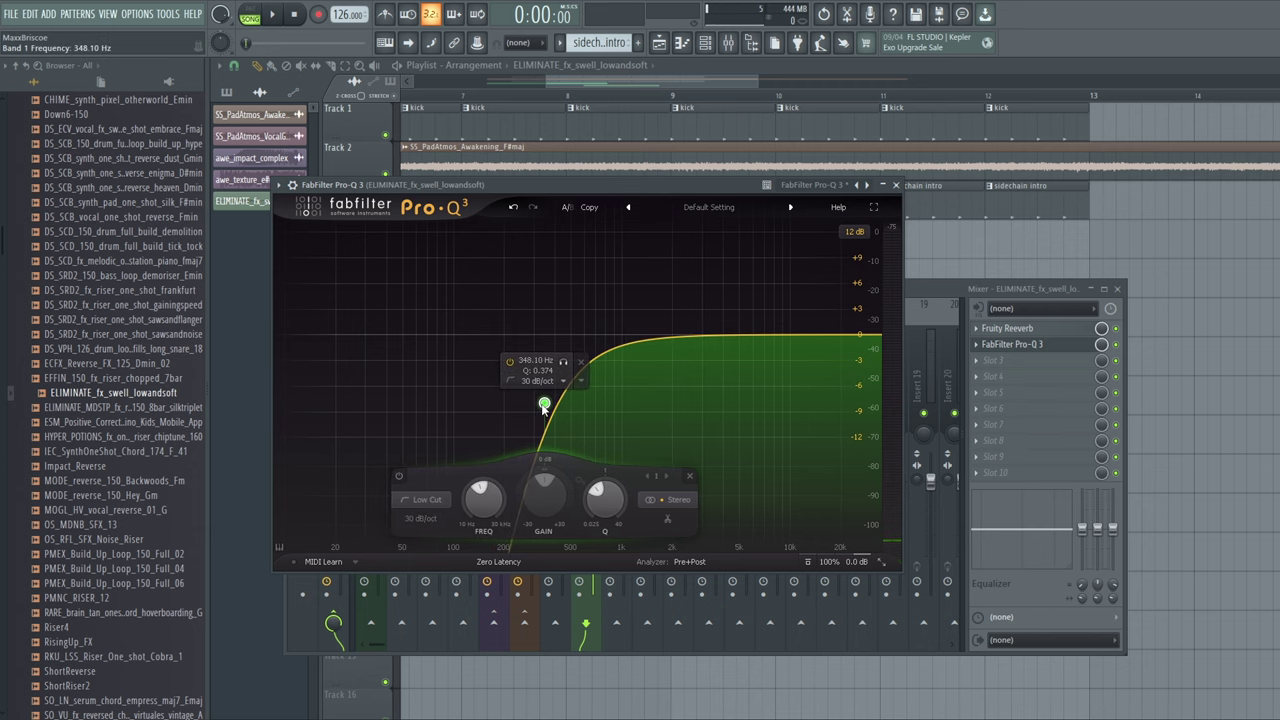
{"action": "left_click", "coordinate": [897, 186]}
Insert Fruity Filter ahead of the reverb and lower the fader of the swell's mixer track
{"action": "left_click", "coordinate": [1030, 368]}
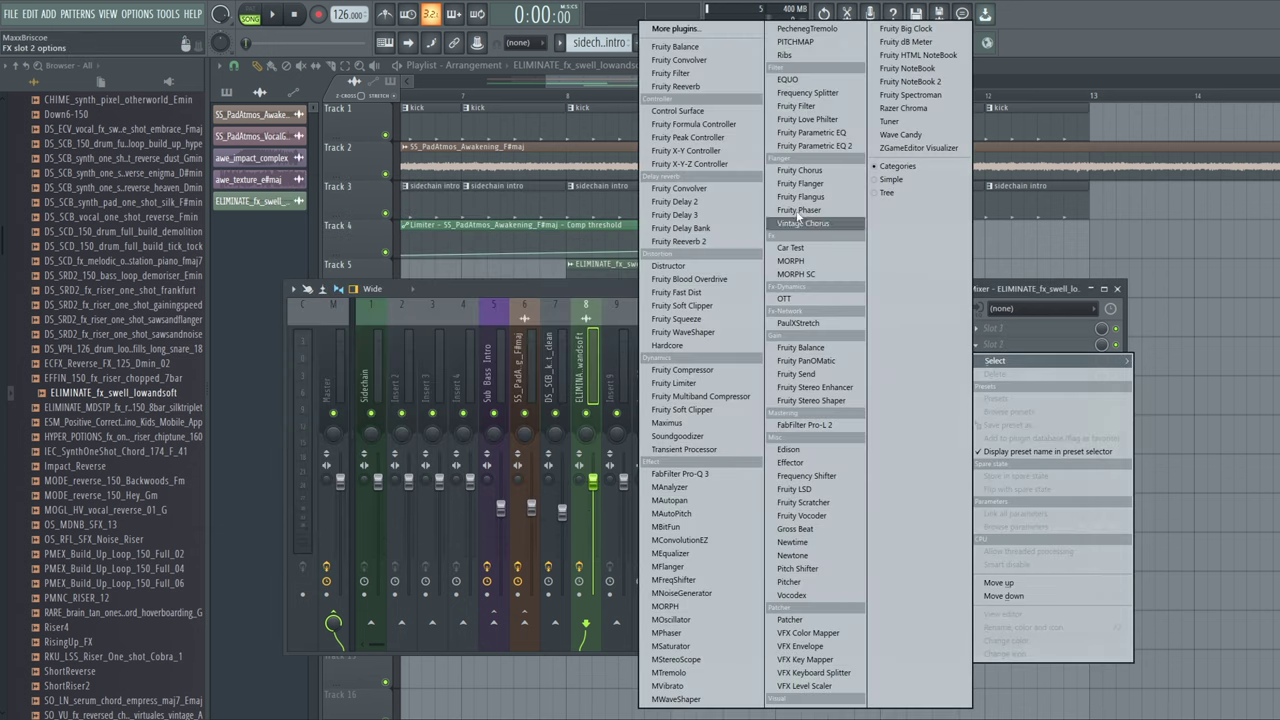
{"action": "left_click", "coordinate": [690, 75]}
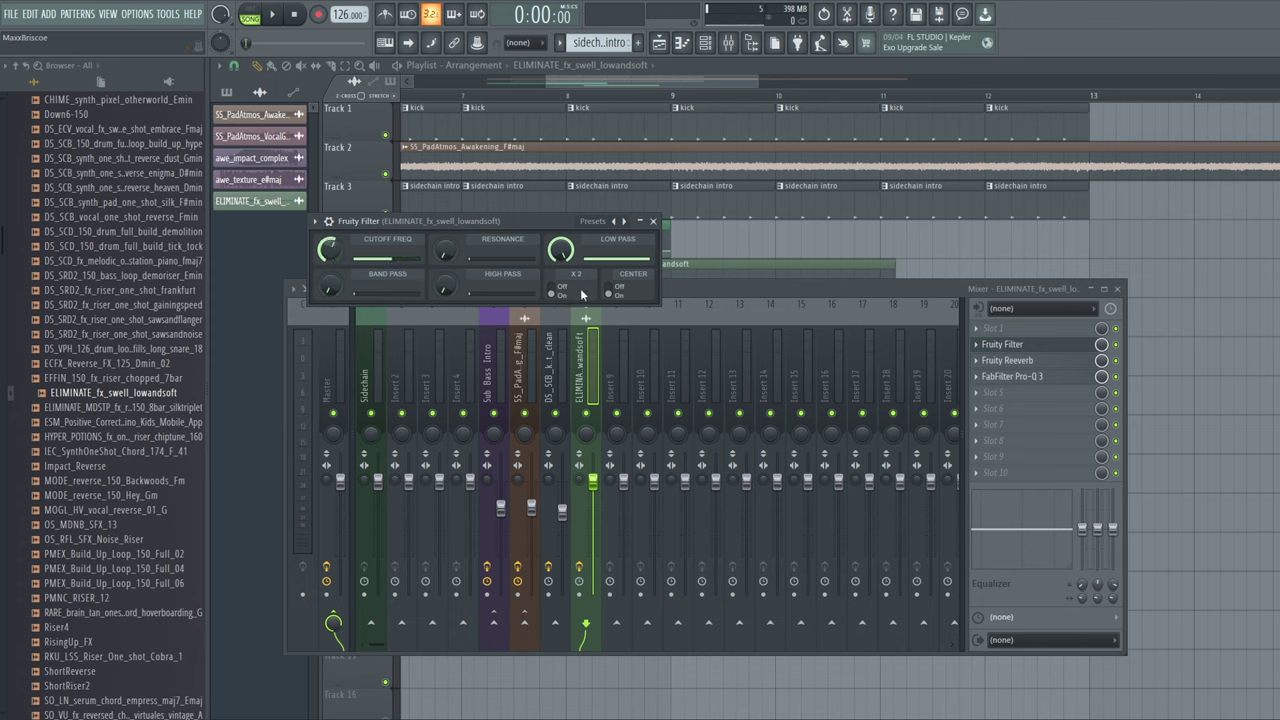
{"action": "left_click", "coordinate": [570, 513]}
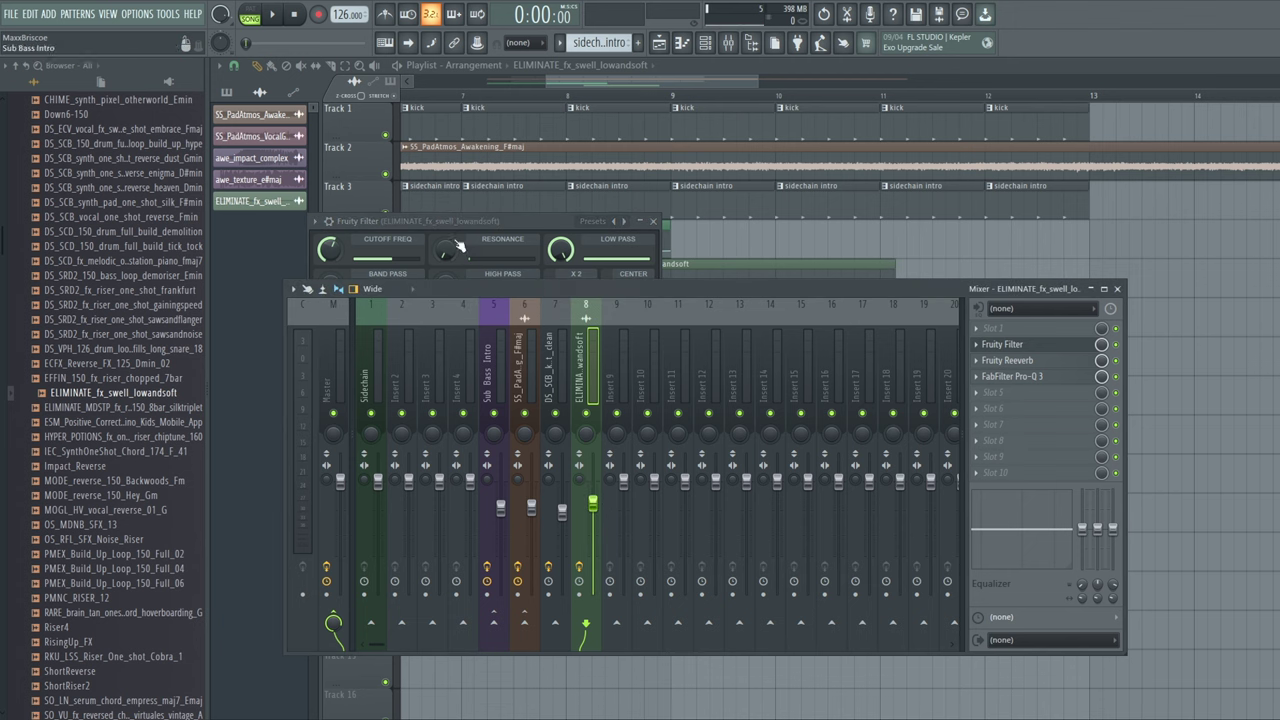
{"action": "left_click_drag", "start_coordinate": [374, 225], "coordinate": [377, 223]}
{"action": "left_click", "coordinate": [593, 504]}
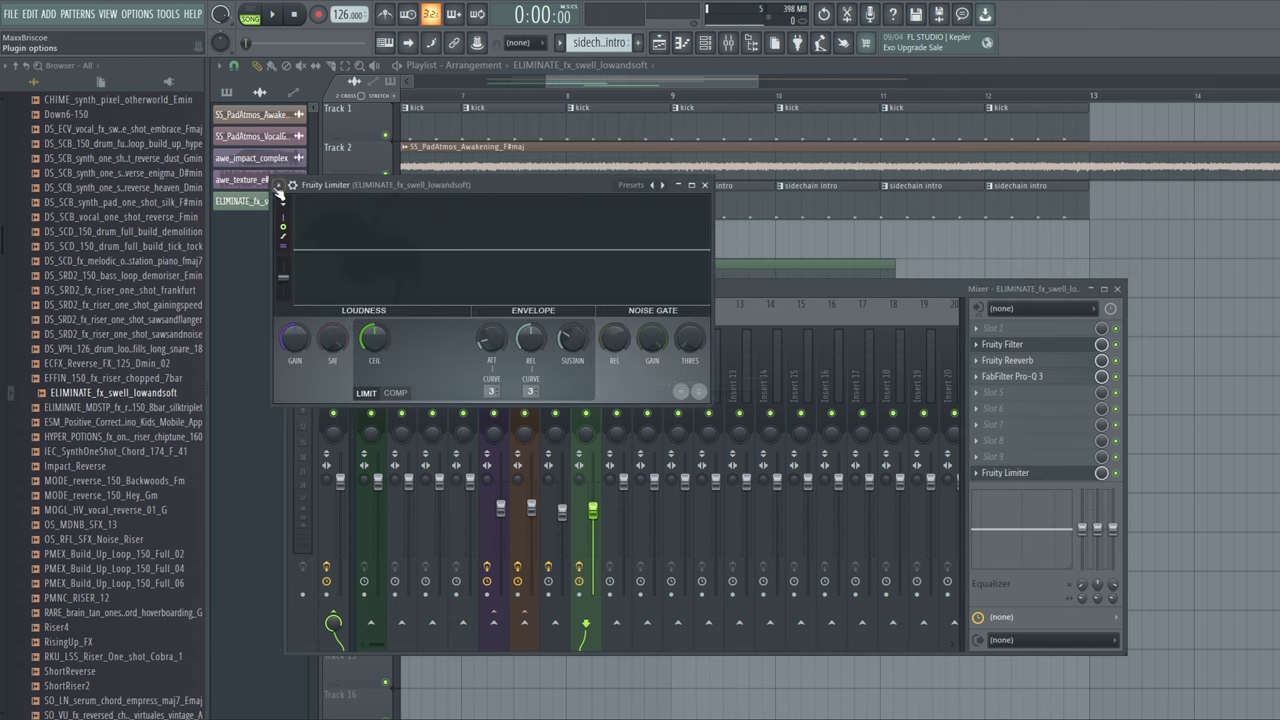
Set up Fruity Limiter in slot 10 of the swell's mixer track as a compressor using the SIDECHAIN preset
{"action": "left_click", "coordinate": [281, 185]}
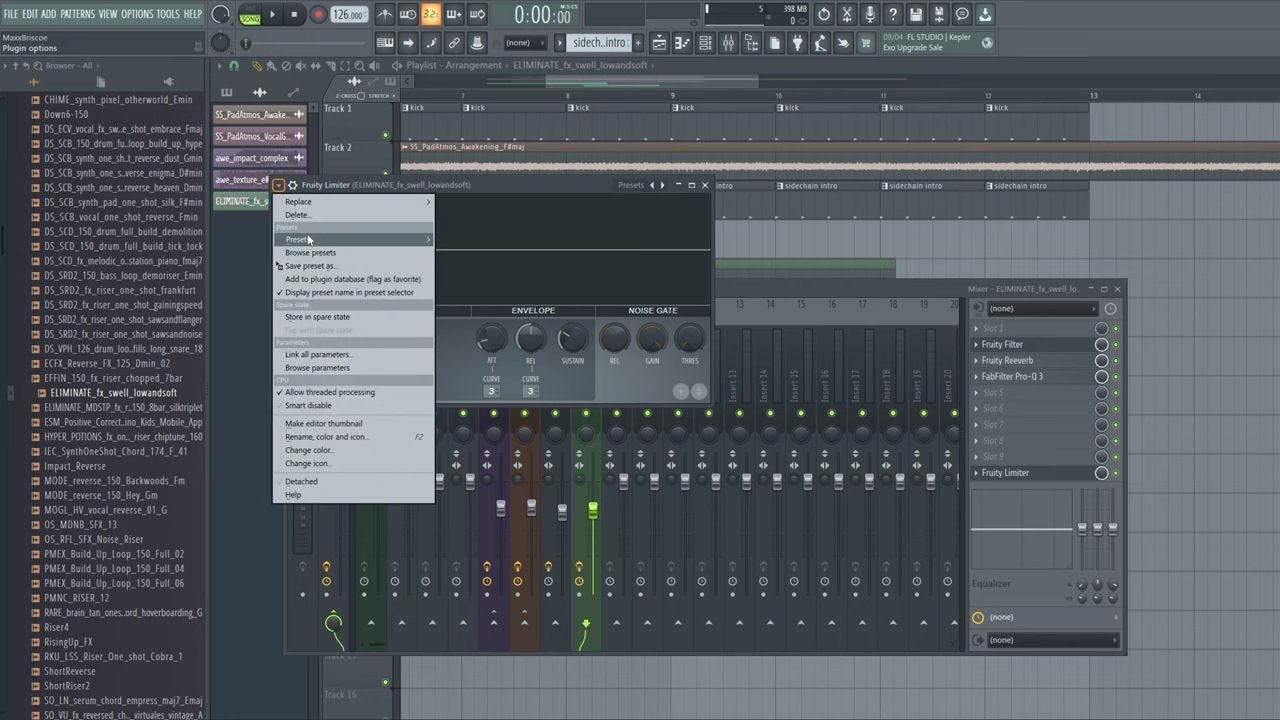
{"action": "mouse_move", "coordinate": [300, 239]}
{"action": "left_click", "coordinate": [468, 424]}
{"action": "left_click", "coordinate": [395, 393]}
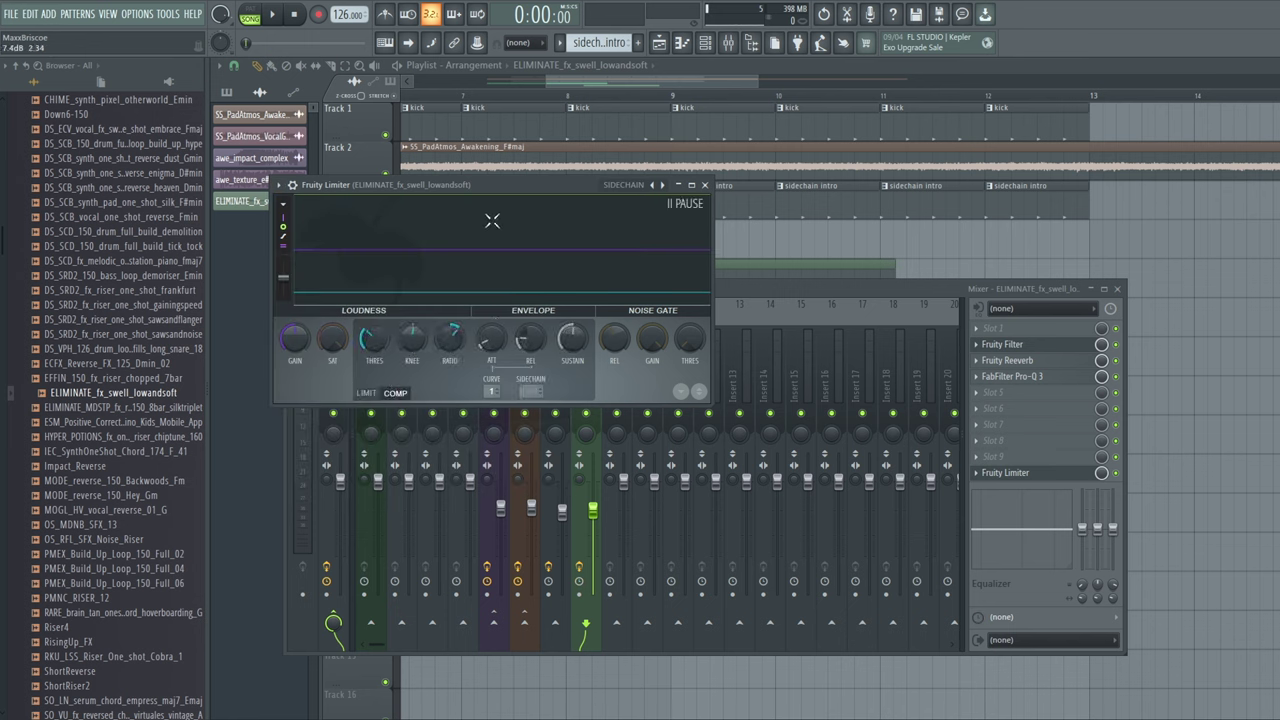
{"action": "left_click_drag", "start_coordinate": [462, 197], "coordinate": [646, 129]}
{"action": "left_click", "coordinate": [371, 360]}
{"action": "right_click", "coordinate": [586, 622]}
{"action": "left_click", "coordinate": [628, 663]}
{"action": "key", "text": "F12"}
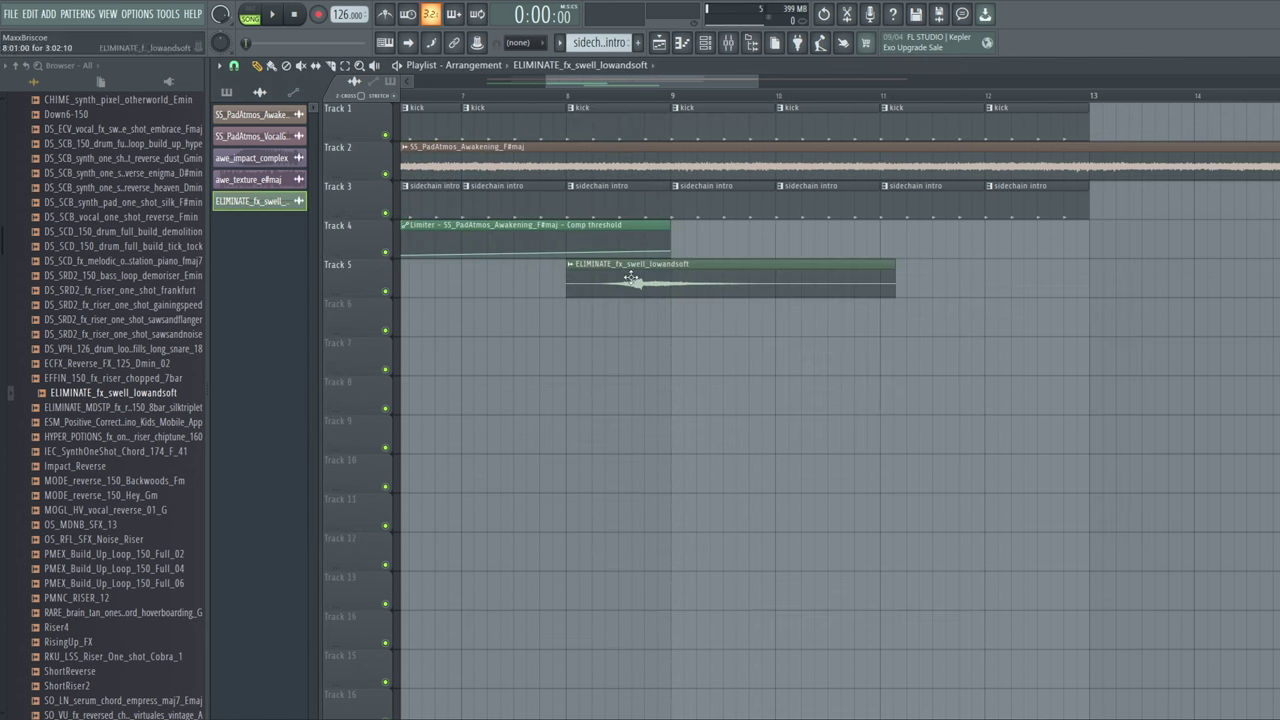
{"action": "left_click", "coordinate": [570, 266]}
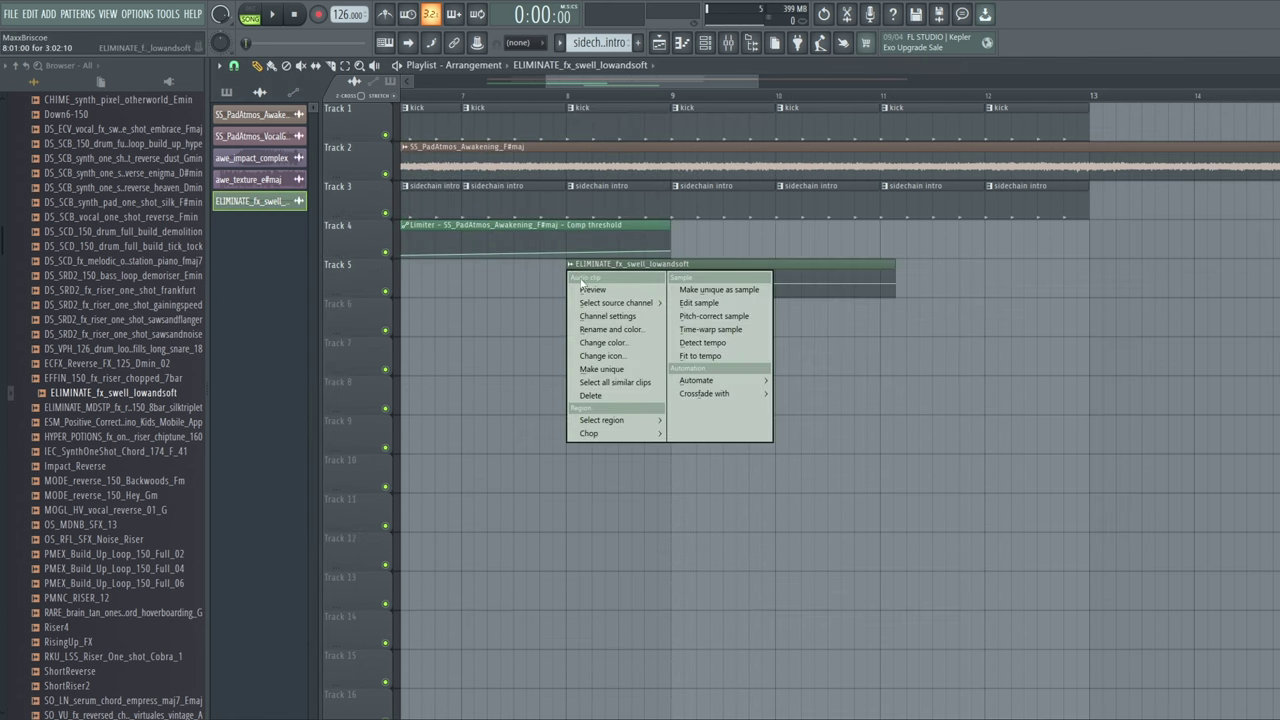
{"action": "left_click", "coordinate": [700, 362]}
{"action": "left_click", "coordinate": [849, 129]}
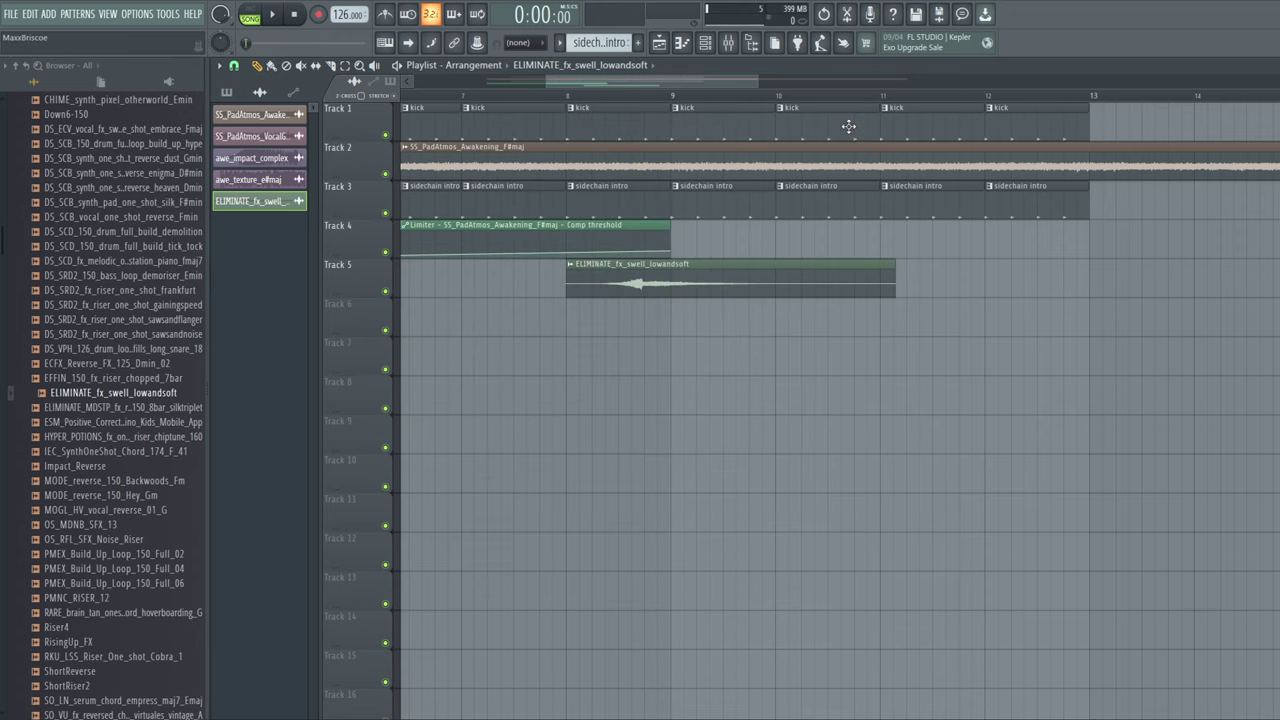
Fit the ELIMINATE_fx_swell_lowandsoft clip to the project tempo using a source tempo of 174 BPM
{"action": "left_click", "coordinate": [570, 265]}
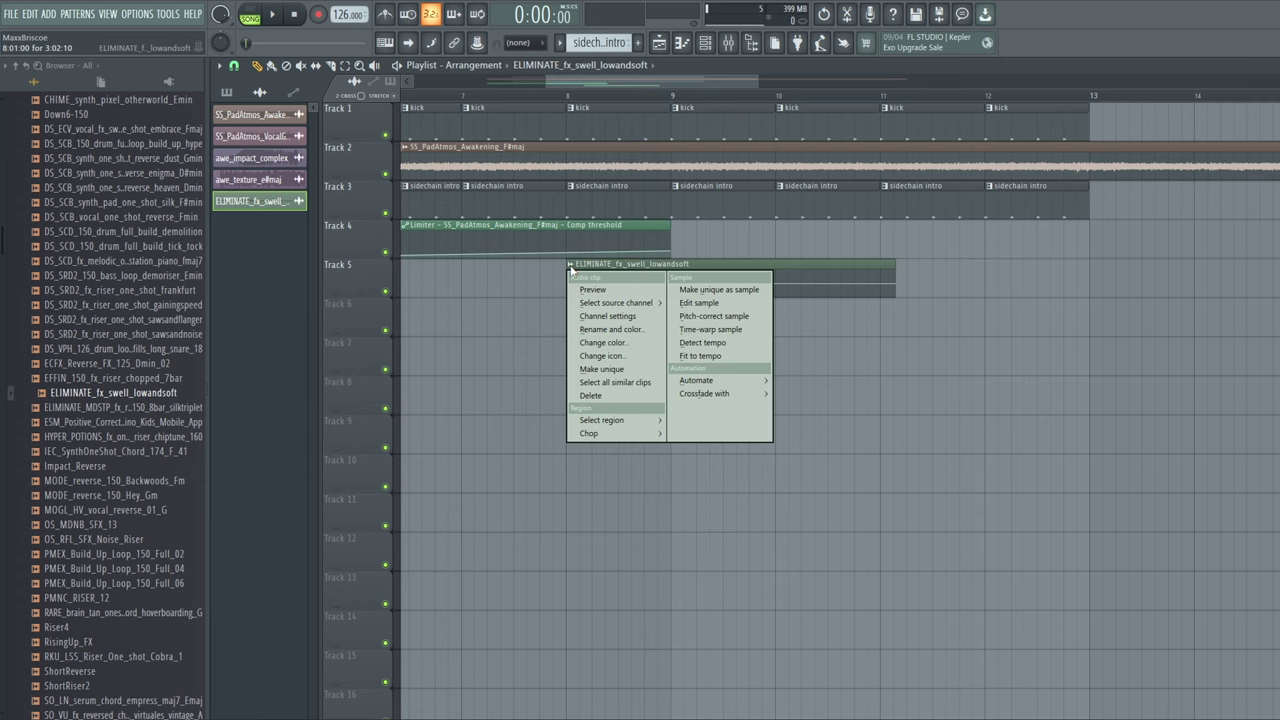
{"action": "left_click", "coordinate": [719, 356]}
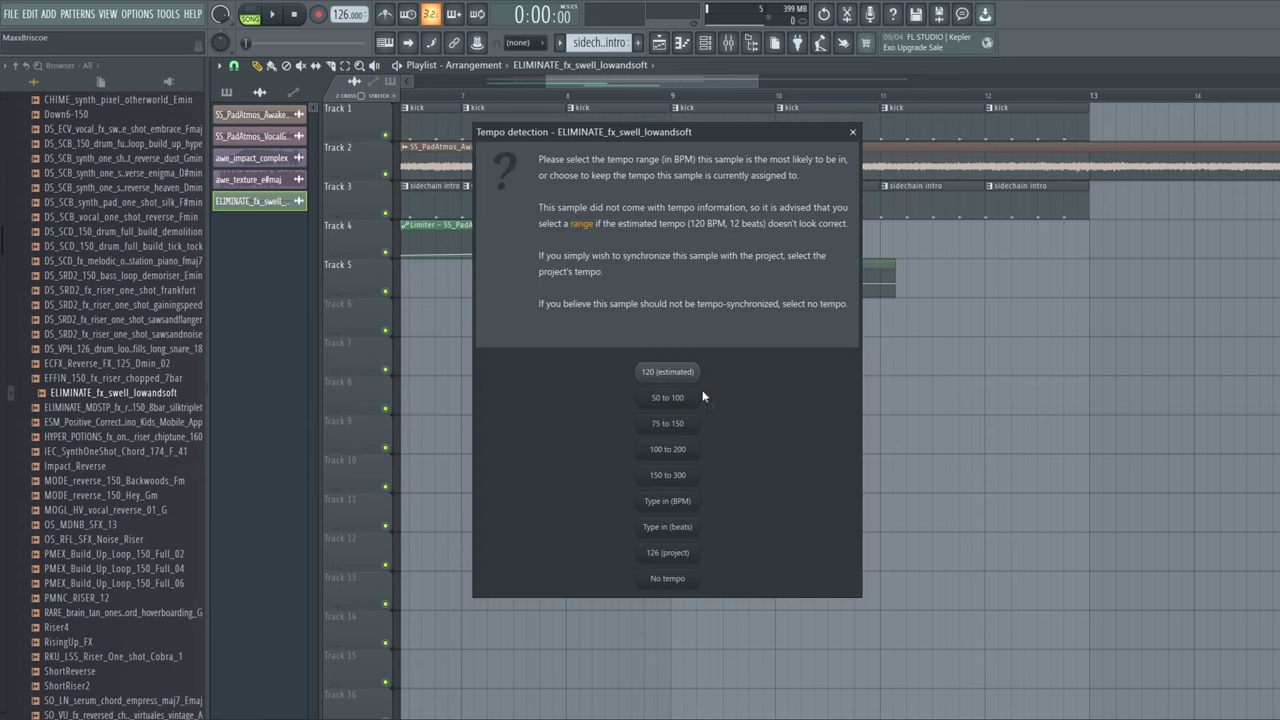
{"action": "left_click", "coordinate": [676, 508]}
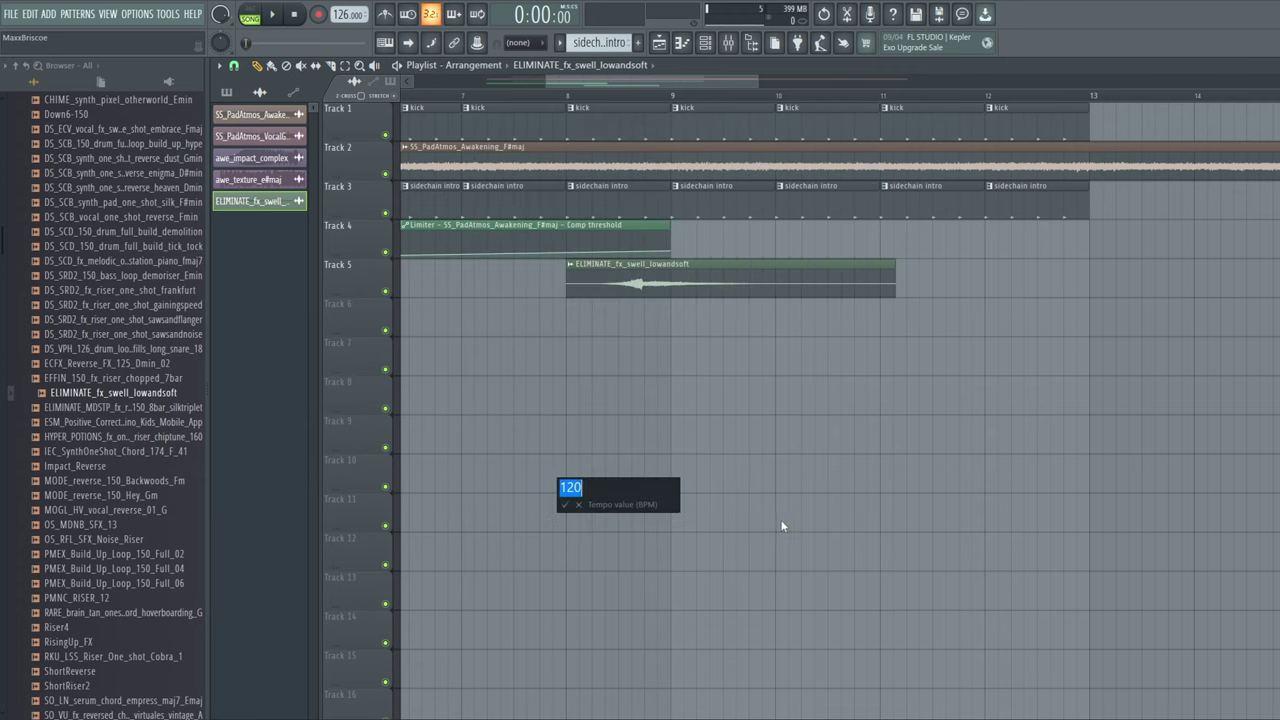
{"action": "type", "text": "174"}
{"action": "key", "text": "Return"}
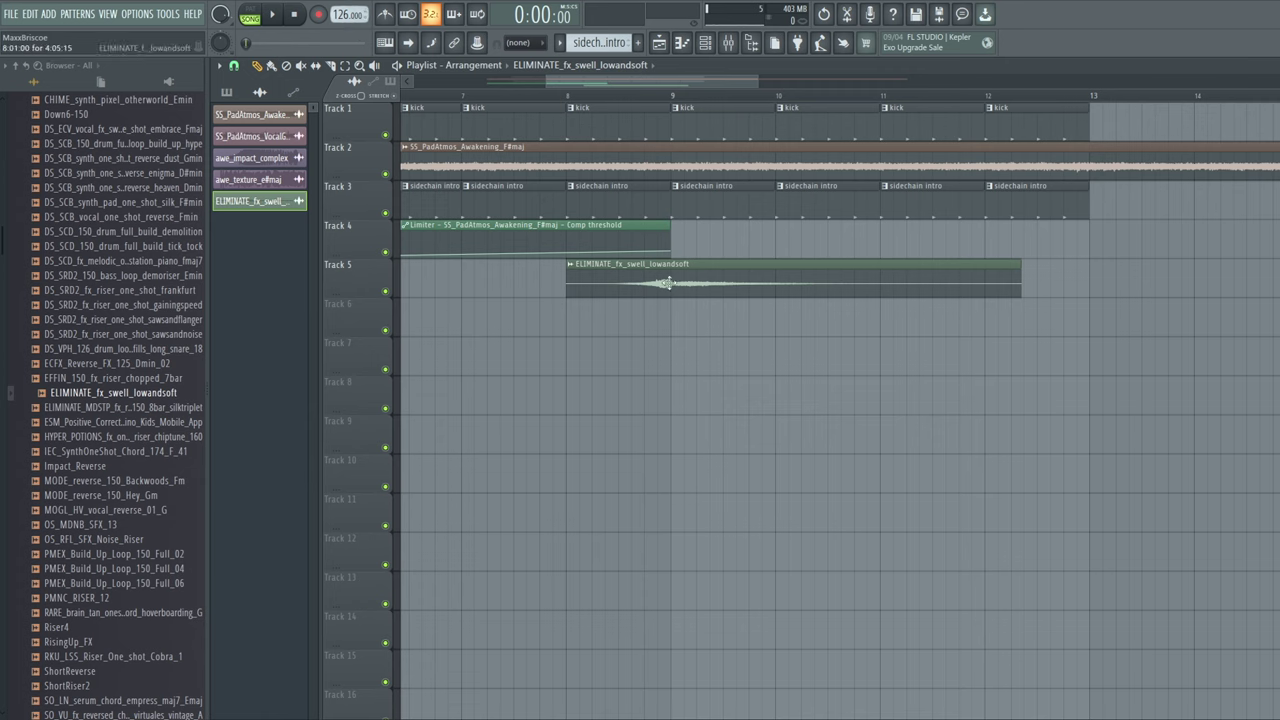
Set the time stretching mode of the ELIMINATE_fx_swell_lowandsoft audio clip to Resample
{"action": "left_click", "coordinate": [566, 264]}
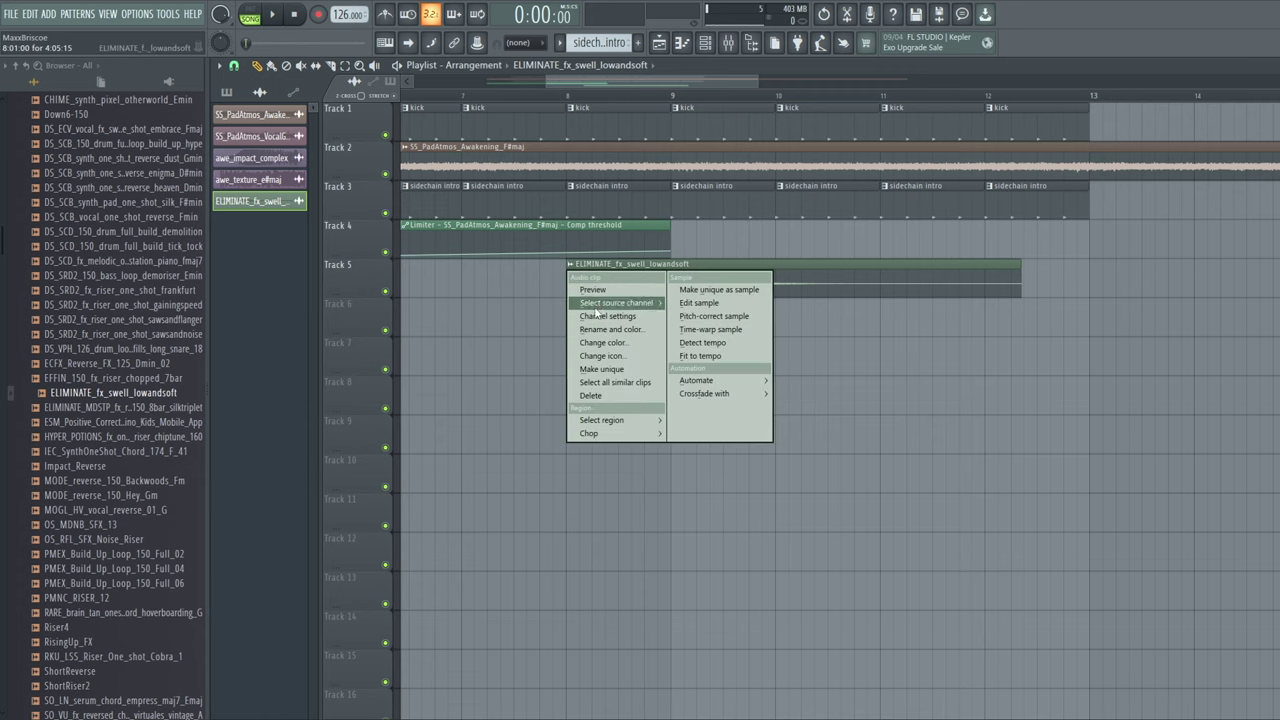
{"action": "left_click", "coordinate": [613, 305]}
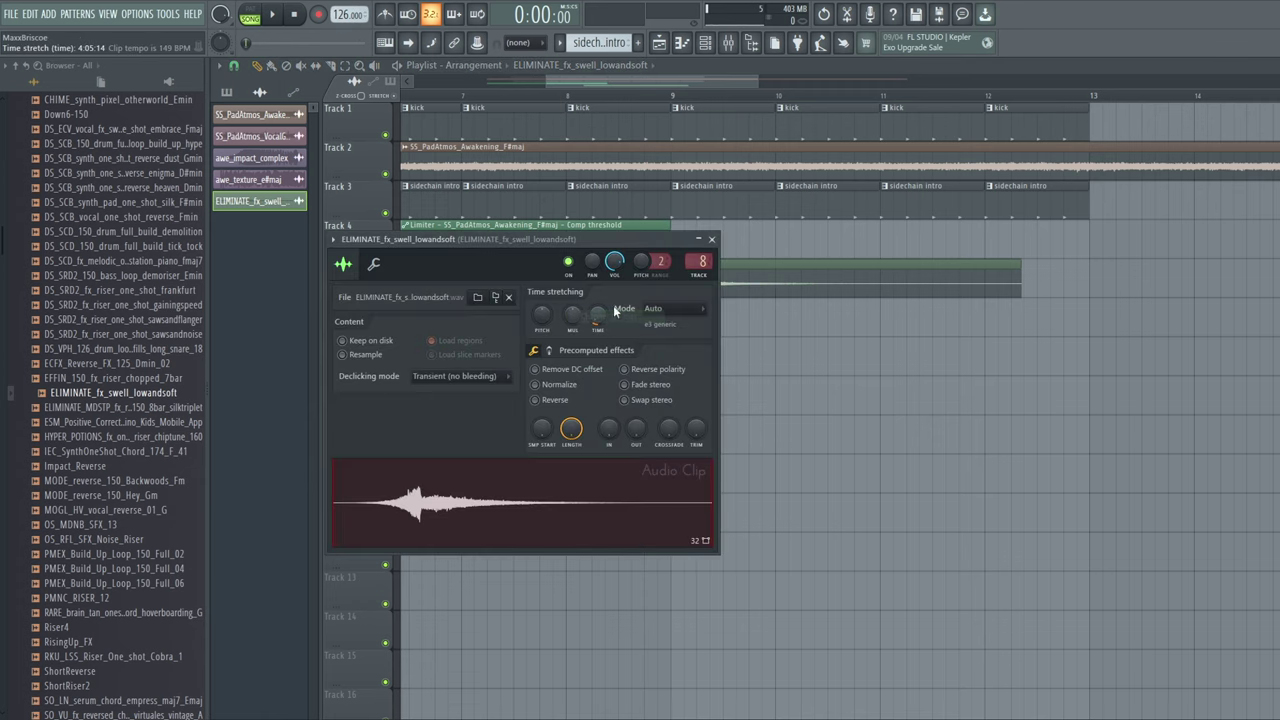
{"action": "left_click", "coordinate": [674, 312]}
{"action": "left_click", "coordinate": [662, 335]}
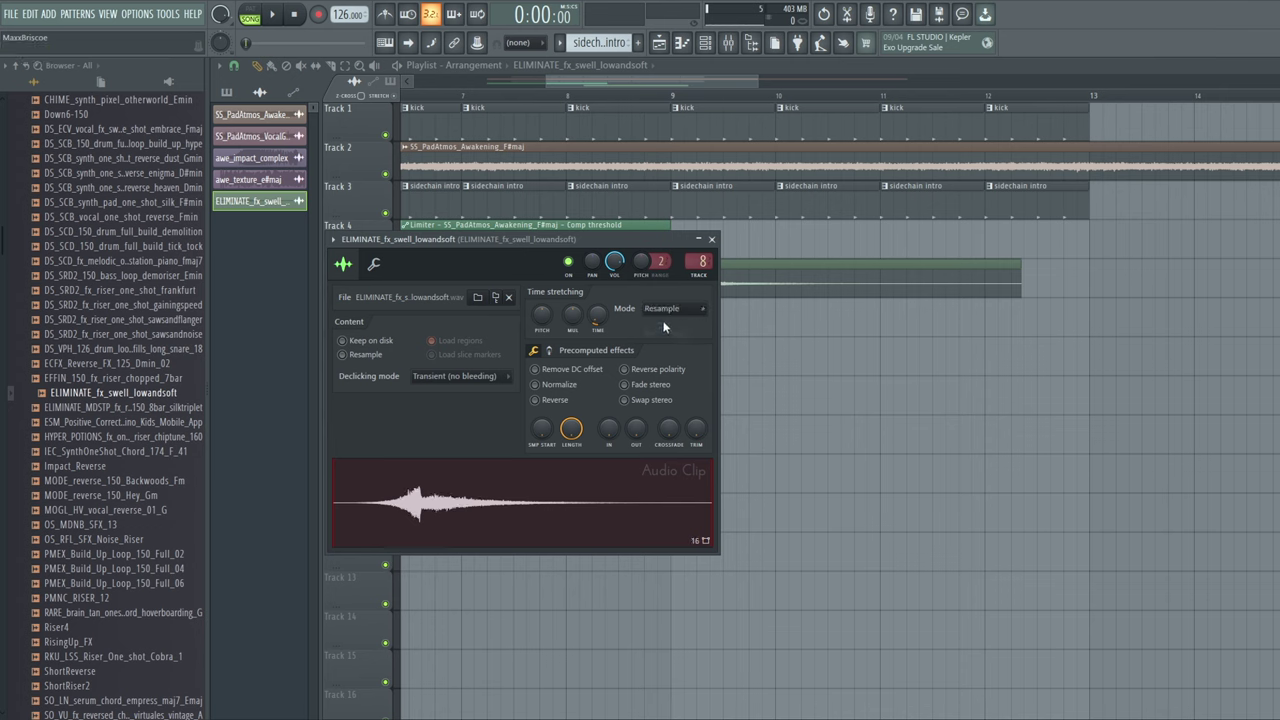
Set the time stretching mode of the ELIMINATE_fx_swell_lowandsoft clip to Auto
{"action": "left_click", "coordinate": [650, 308]}
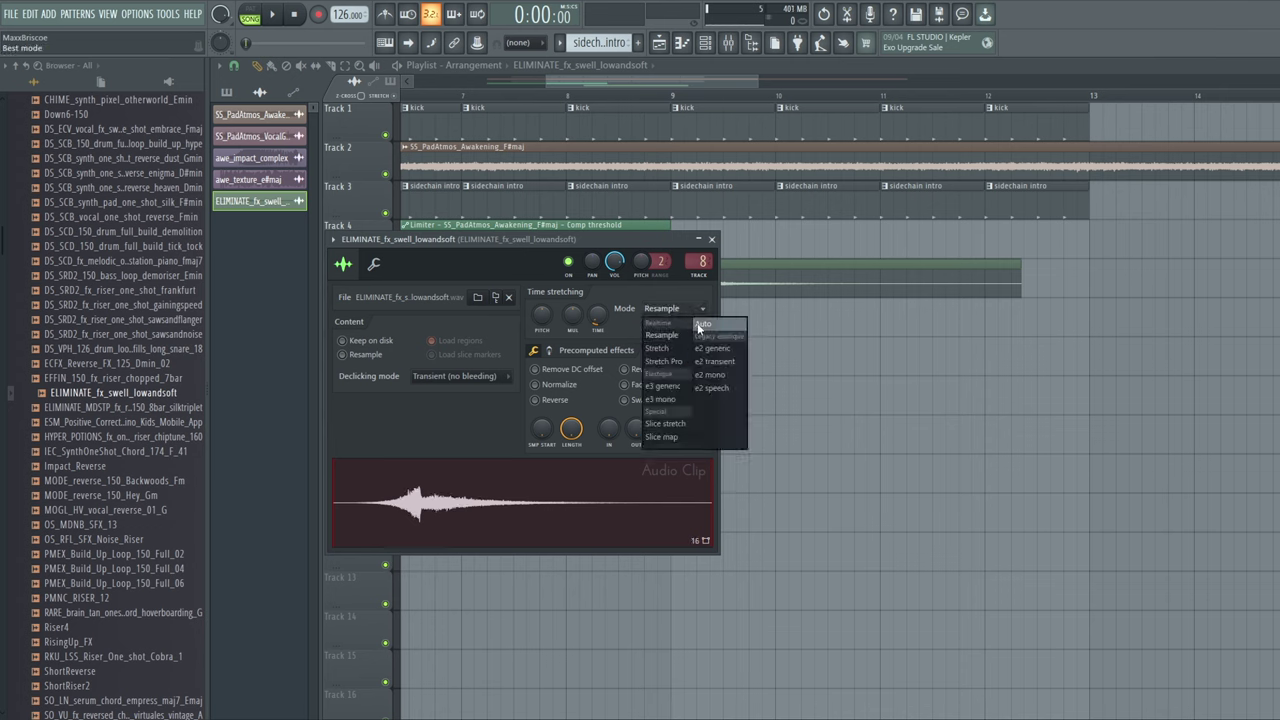
{"action": "left_click", "coordinate": [652, 311]}
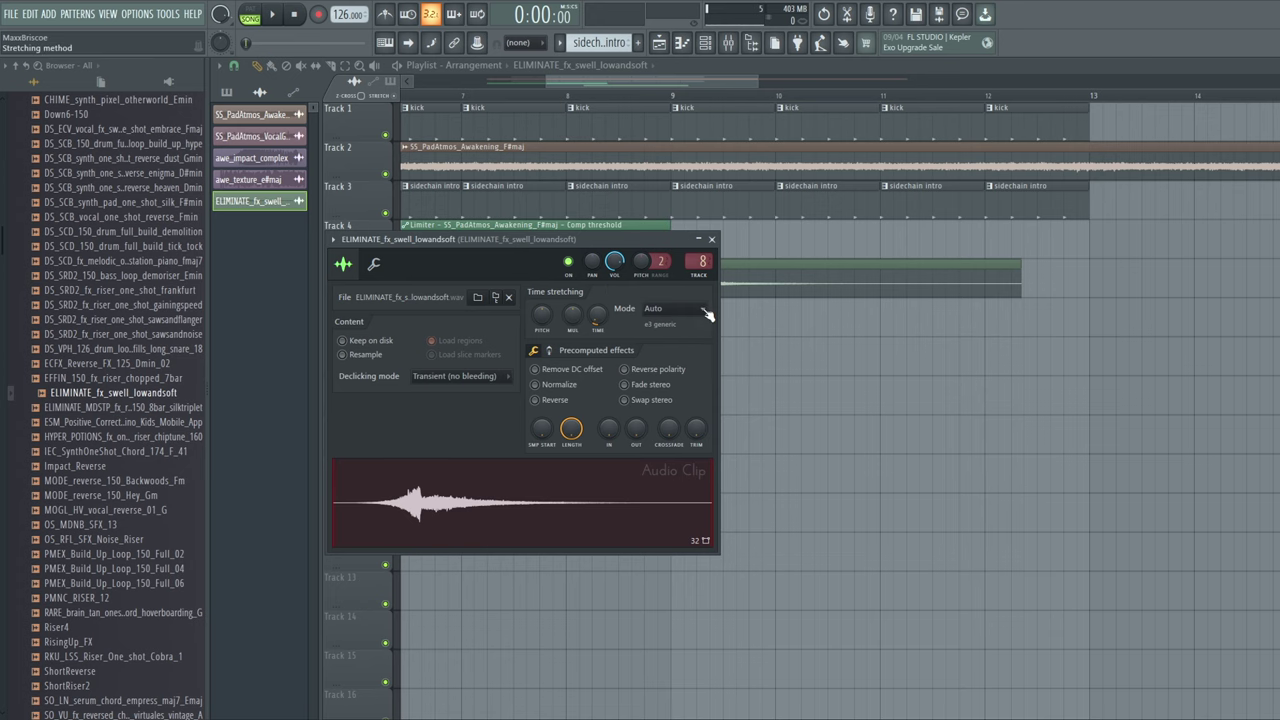
{"action": "right_click", "coordinate": [549, 319]}
{"action": "left_click", "coordinate": [567, 326]}
Play the arrangement from around bar 8 and raise the fader of the swell's mixer track
{"action": "left_click", "coordinate": [612, 76]}
{"action": "left_click", "coordinate": [572, 96]}
{"action": "left_click", "coordinate": [276, 18]}
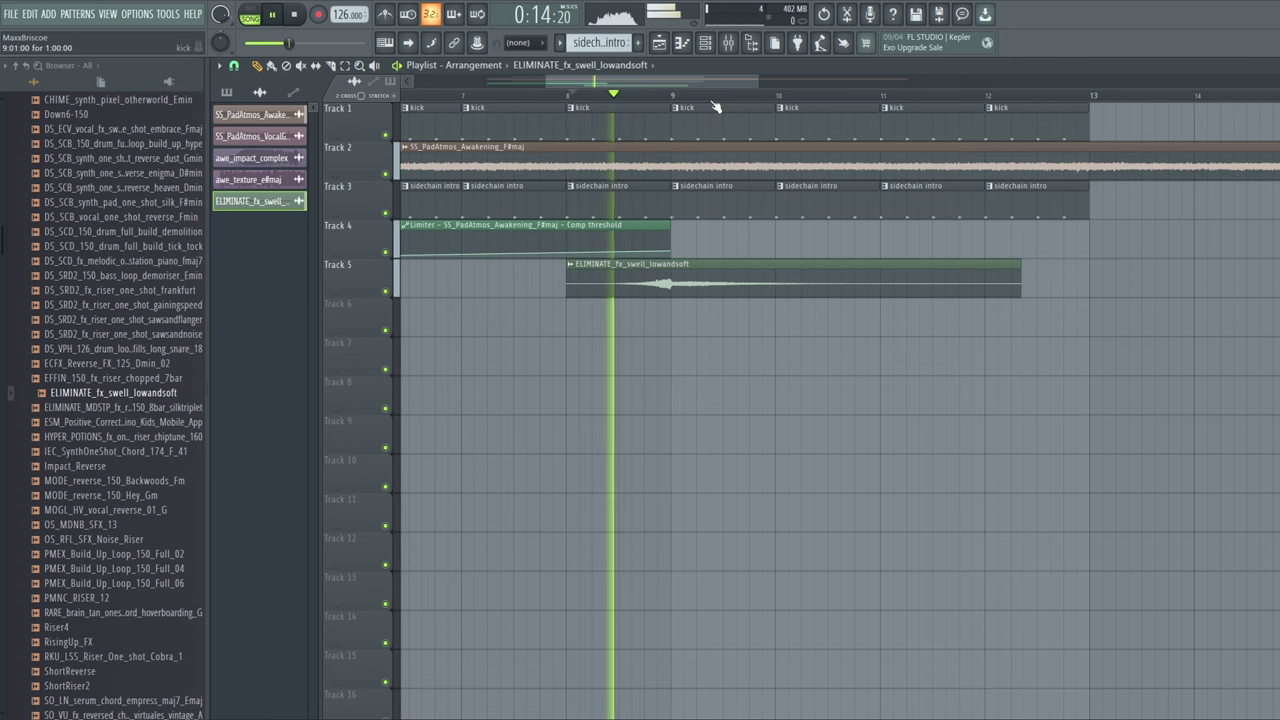
{"action": "key", "text": "F9"}
{"action": "left_click_drag", "start_coordinate": [593, 510], "coordinate": [593, 461]}
{"action": "left_click", "coordinate": [602, 93]}
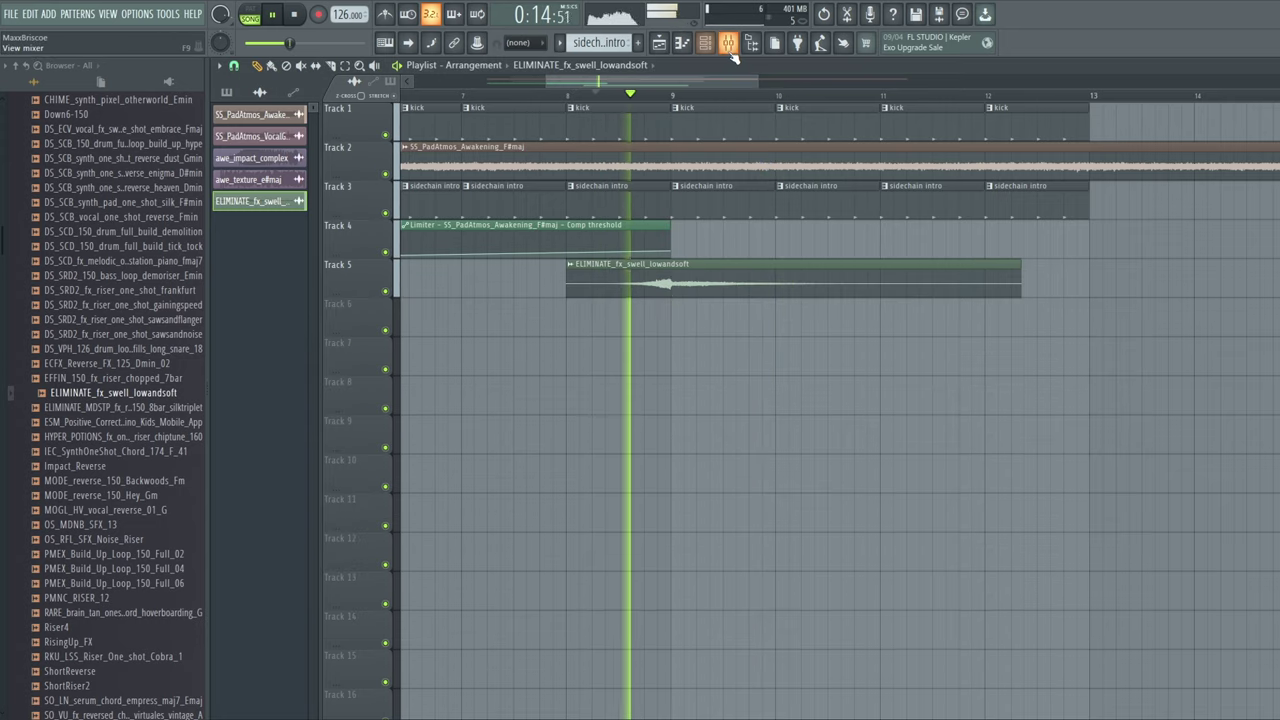
{"action": "key", "text": "F9"}
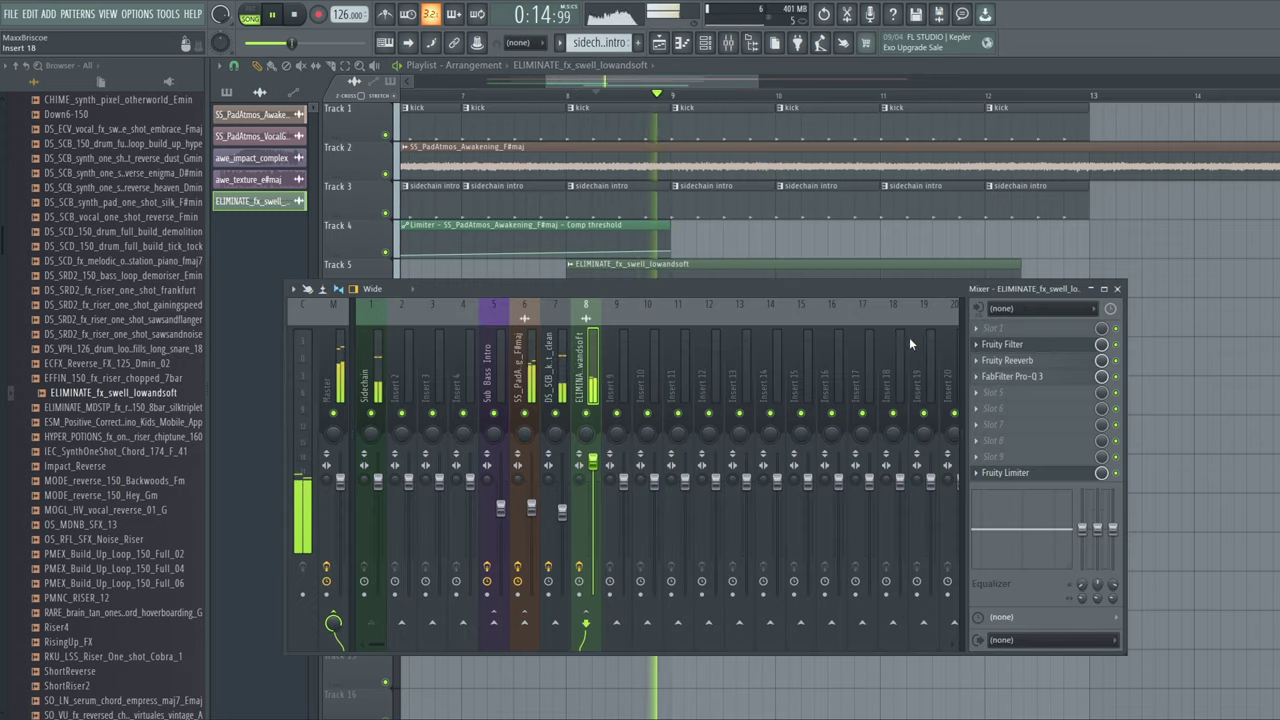
Check Fruity Filter on the swell's mixer track and lower the track's fader below 0 dB while the swell section plays
{"action": "left_click", "coordinate": [1003, 344]}
{"action": "left_click", "coordinate": [596, 93]}
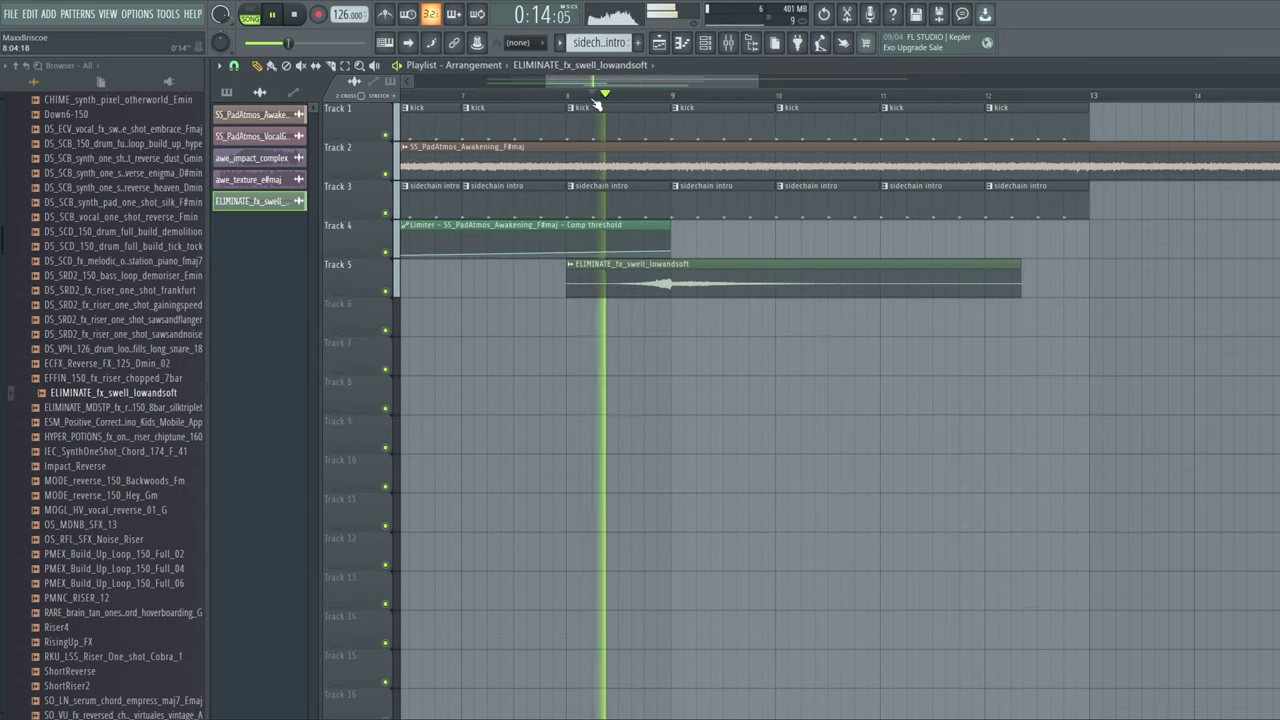
{"action": "key", "text": "F9"}
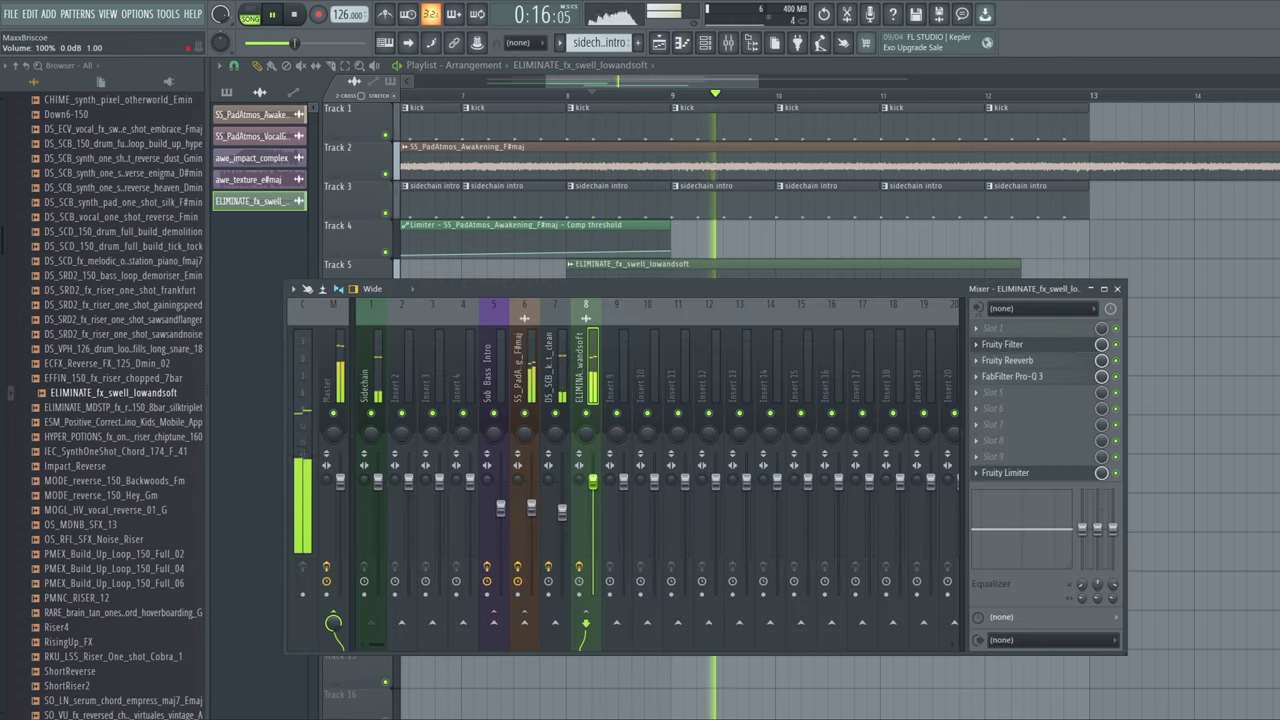
{"action": "left_click", "coordinate": [1015, 344]}
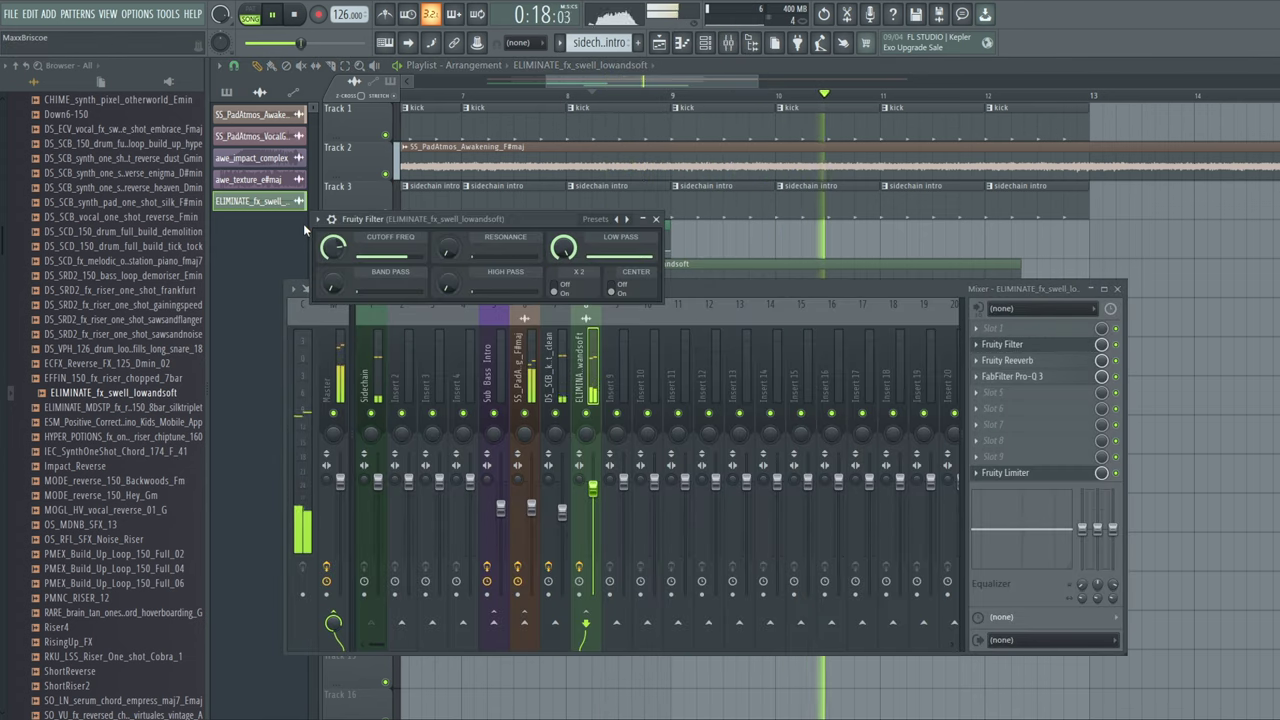
{"action": "left_click", "coordinate": [567, 96]}
{"action": "key", "text": "F9"}
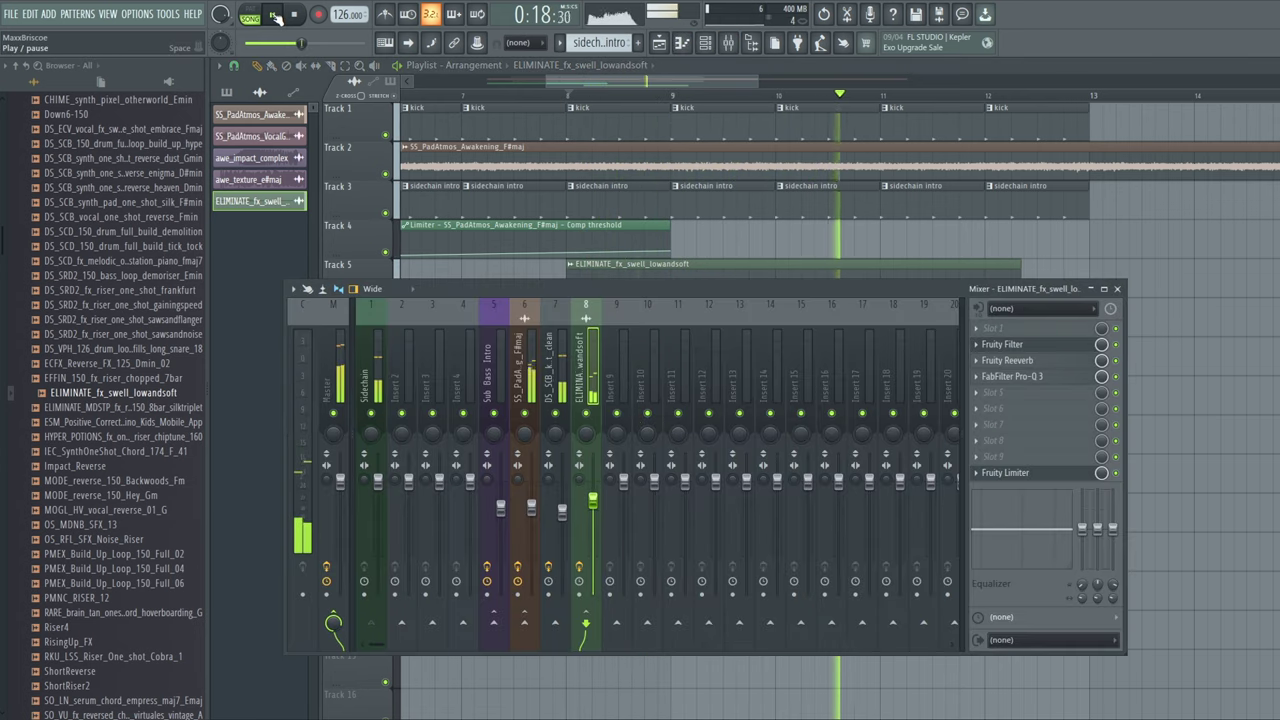
{"action": "left_click", "coordinate": [274, 14]}
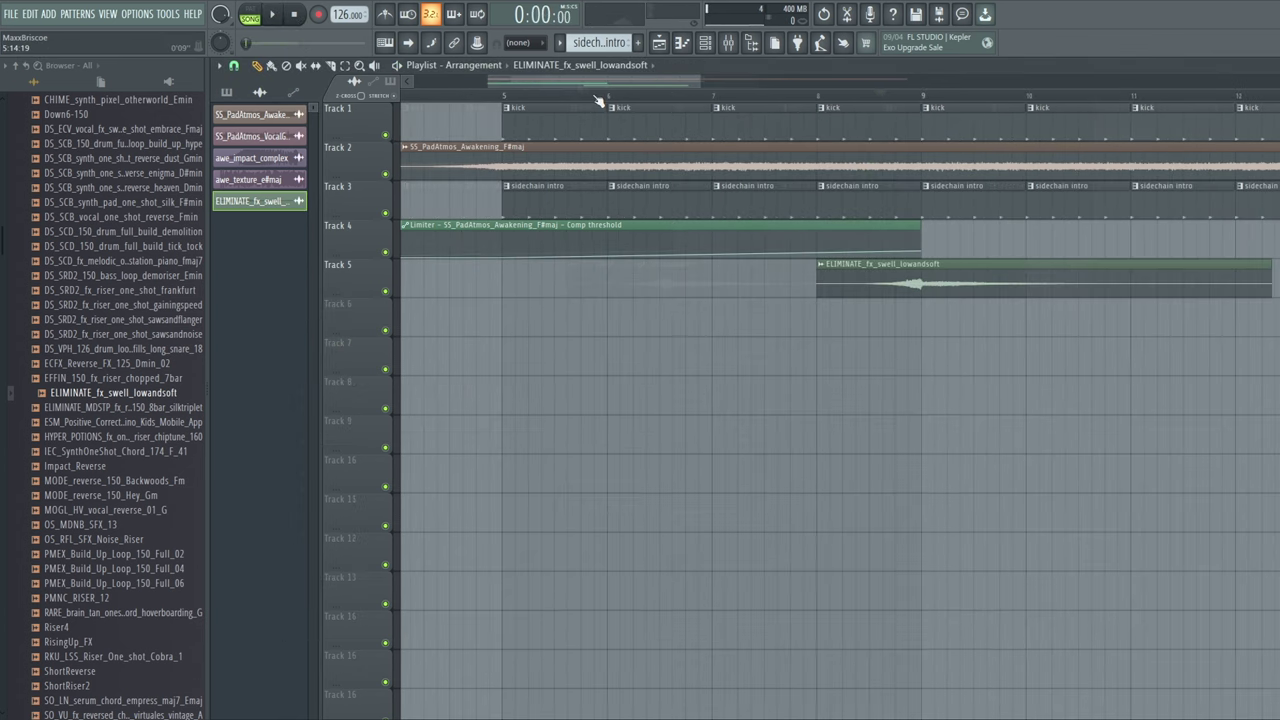
Place the ESM_Christmas_Wind_Chime_Fairy_Angel_Hits_Movement_2_Wet sample from the REAL INSTRUMENTS FX folder on Track 6, starting just before bar 8
{"action": "left_click", "coordinate": [580, 65]}
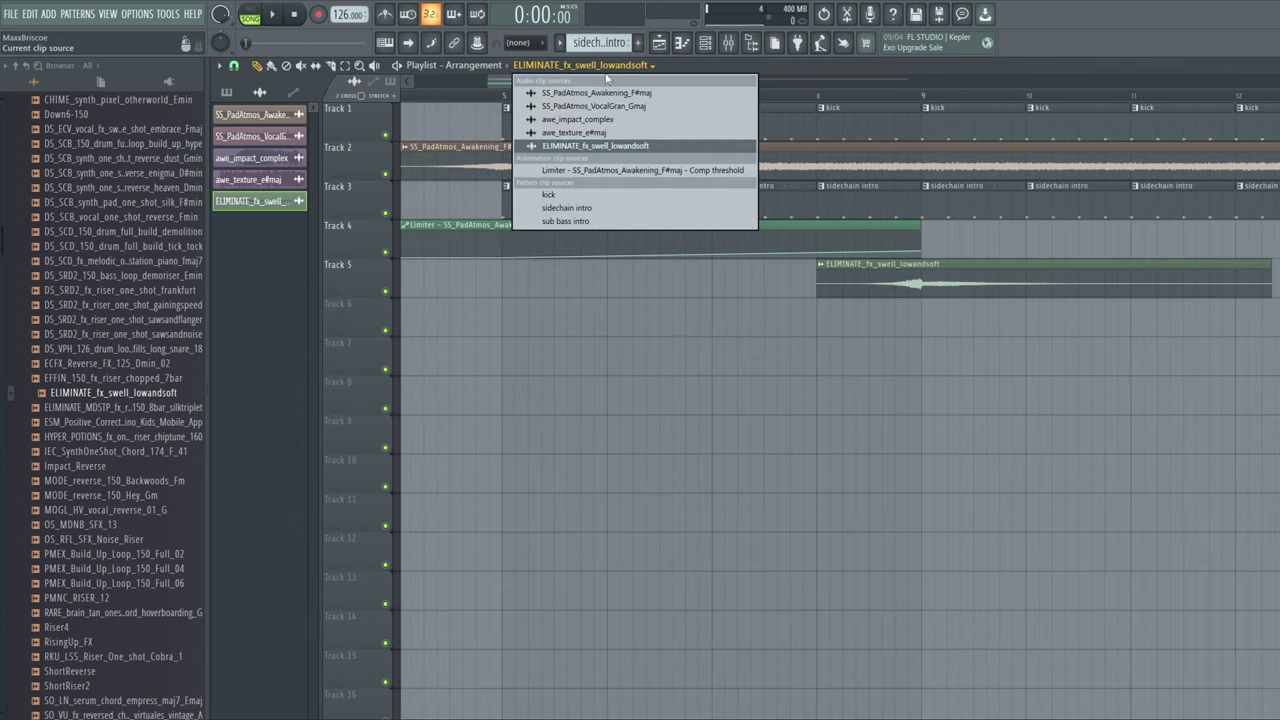
{"action": "left_click_drag", "start_coordinate": [605, 95], "coordinate": [620, 64]}
{"action": "scroll", "coordinate": [170, 305], "scroll_direction": "up", "scroll_amount": 10}
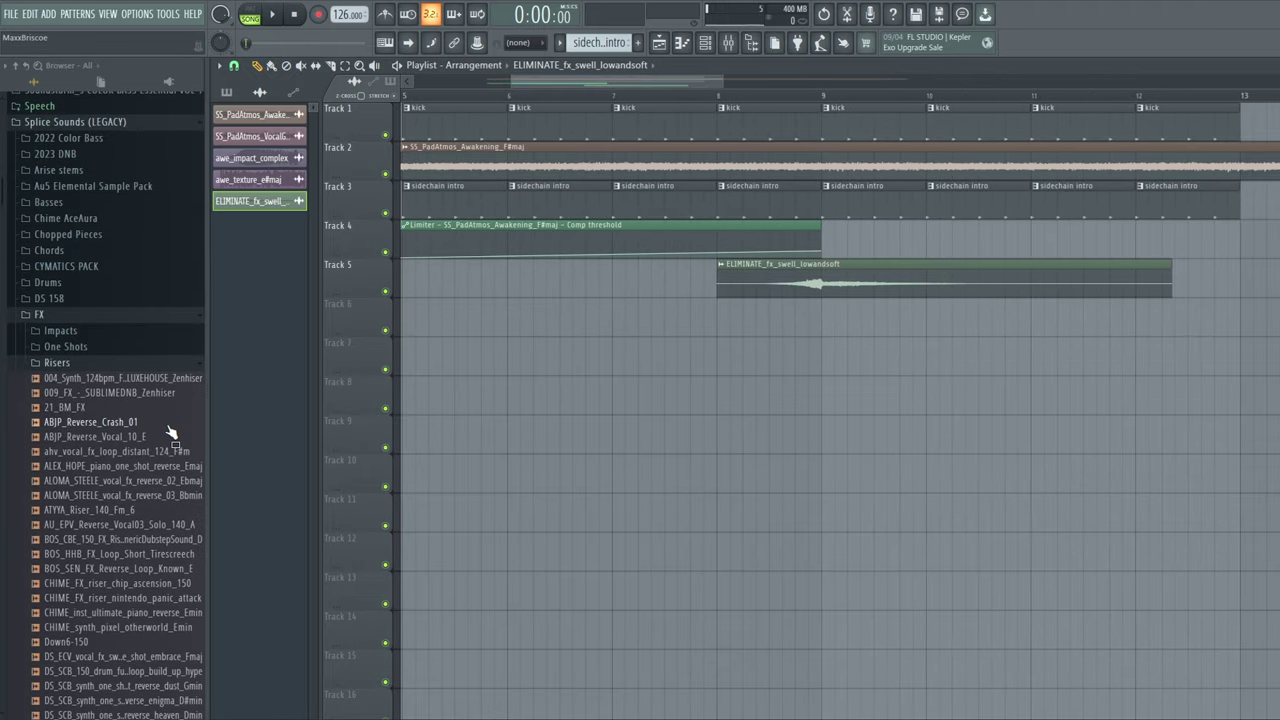
{"action": "left_click", "coordinate": [104, 316]}
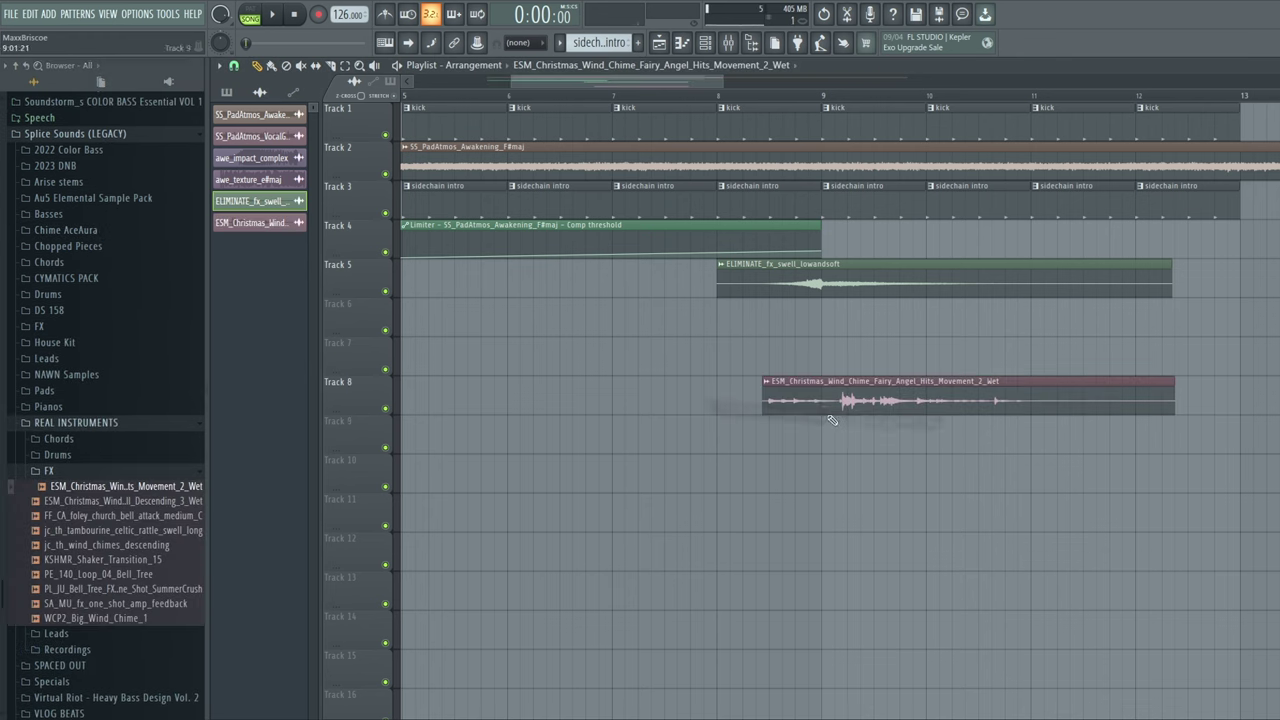
{"action": "left_click_drag", "start_coordinate": [800, 415], "coordinate": [749, 323]}
Route the wind chime clip to mixer track 9 and load the Ambiance preset with Fruity Reeverb and FabFilter Pro-Q 3 on it
{"action": "left_click", "coordinate": [717, 303]}
{"action": "left_click", "coordinate": [740, 370]}
{"action": "left_click", "coordinate": [353, 259]}
{"action": "left_click", "coordinate": [553, 304]}
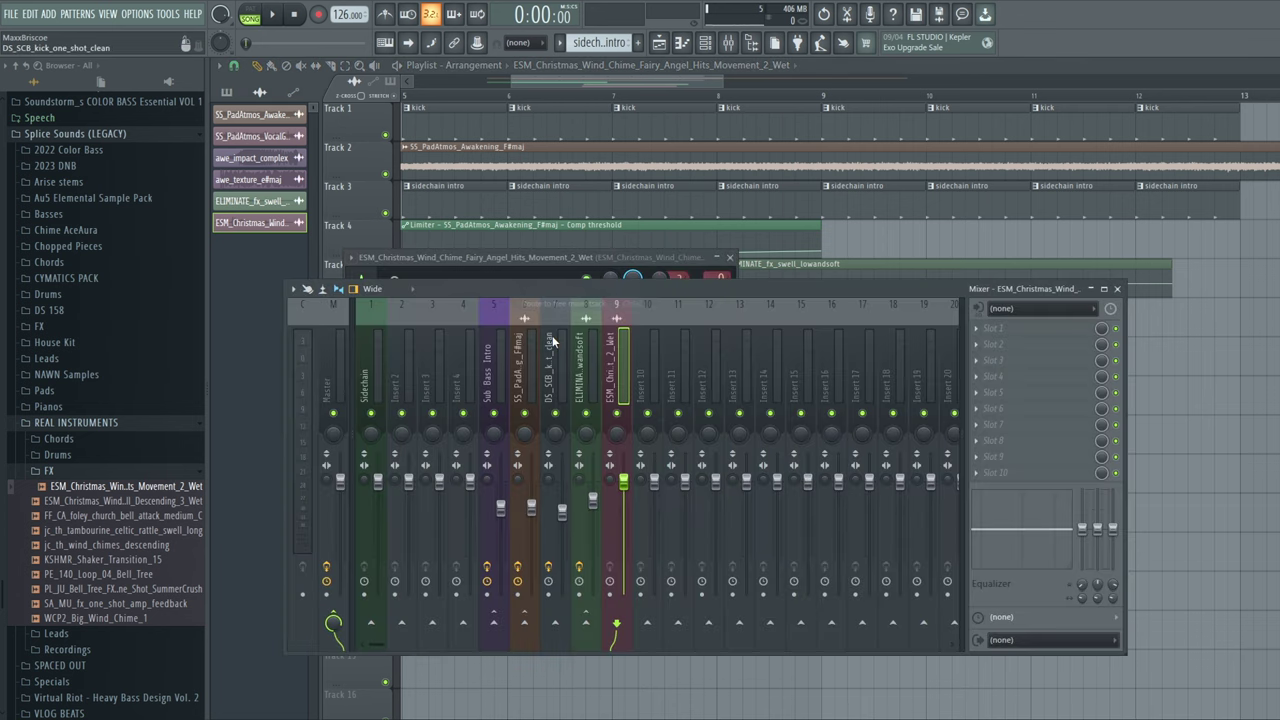
{"action": "right_click", "coordinate": [630, 390]}
{"action": "mouse_move", "coordinate": [643, 388]}
{"action": "left_click", "coordinate": [915, 104]}
Lower the Ambiance mixer track's fader well below 0 dB while listening to the wind chime section
{"action": "left_click_drag", "start_coordinate": [624, 482], "coordinate": [626, 527]}
{"action": "mouse_move", "coordinate": [1020, 346]}
{"action": "left_mouse_down"}
{"action": "mouse_move", "coordinate": [1020, 362]}
{"action": "mouse_move", "coordinate": [1017, 348]}
{"action": "left_mouse_up"}
{"action": "key", "text": "F9"}
{"action": "key", "text": "space"}
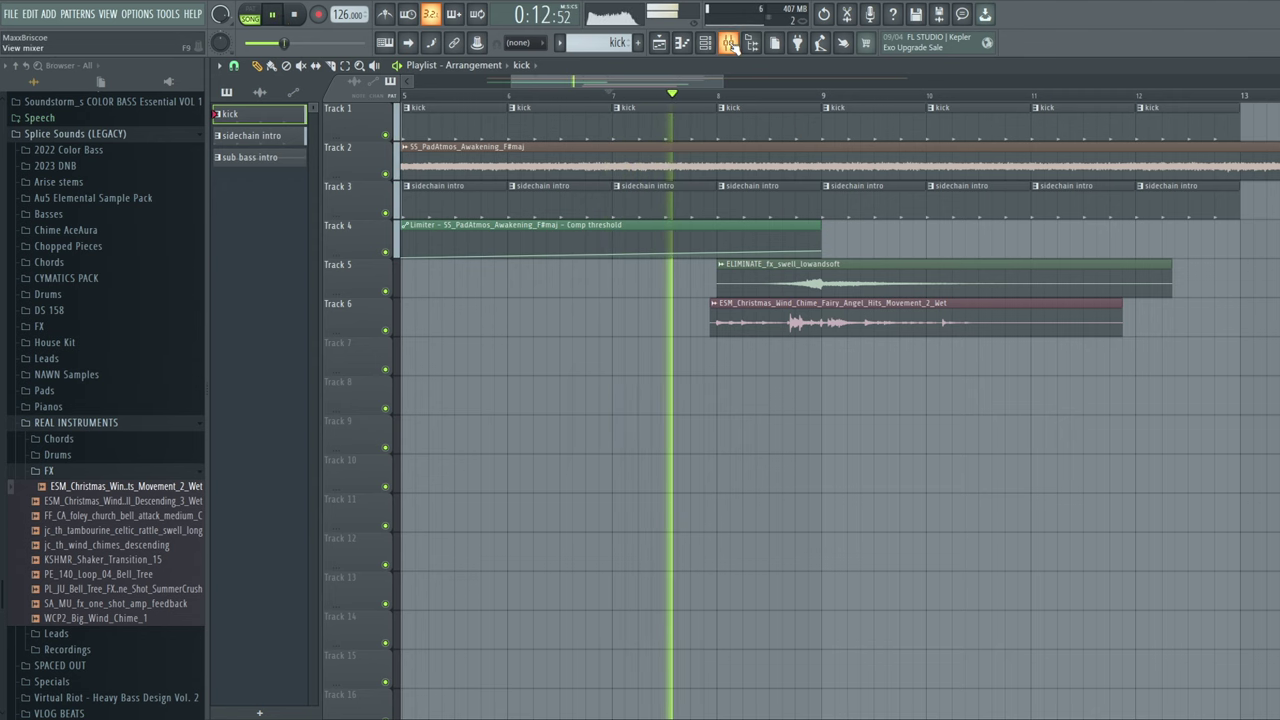
{"action": "left_click", "coordinate": [729, 43]}
{"action": "left_click_drag", "start_coordinate": [624, 492], "coordinate": [624, 549]}
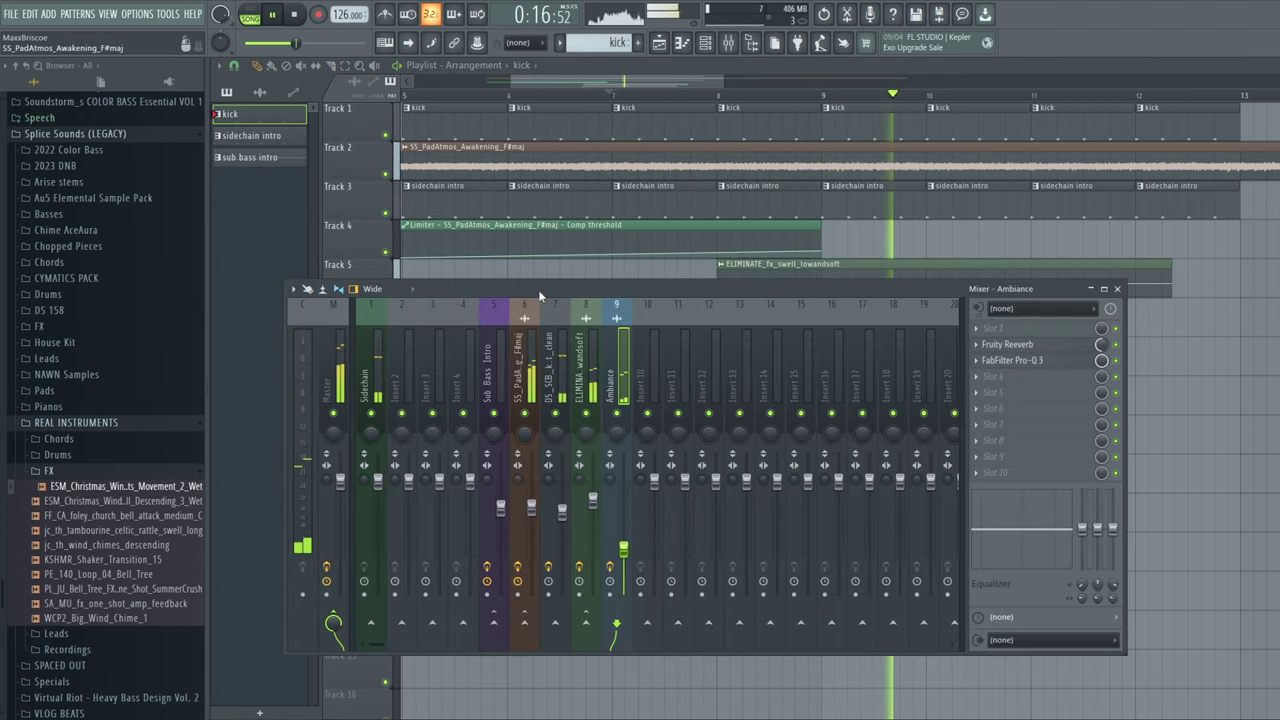
{"action": "key", "text": "F9"}
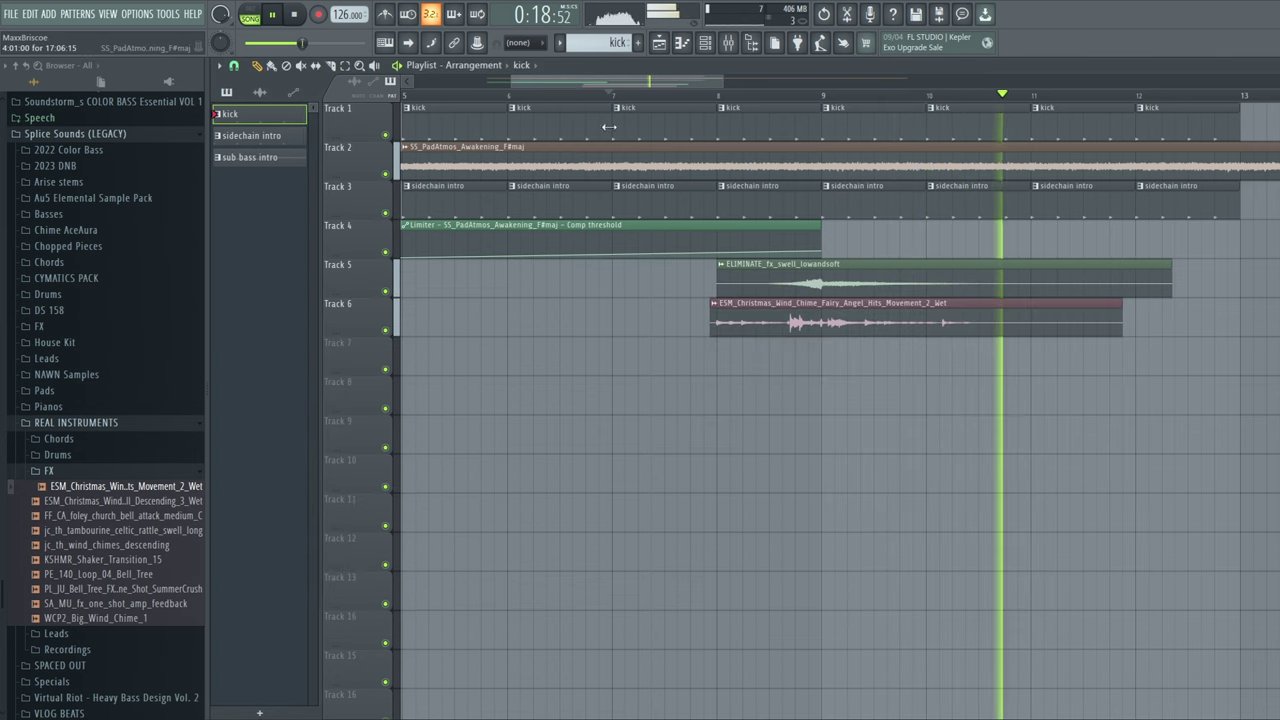
{"action": "left_click", "coordinate": [274, 15]}
{"action": "left_click", "coordinate": [296, 15]}
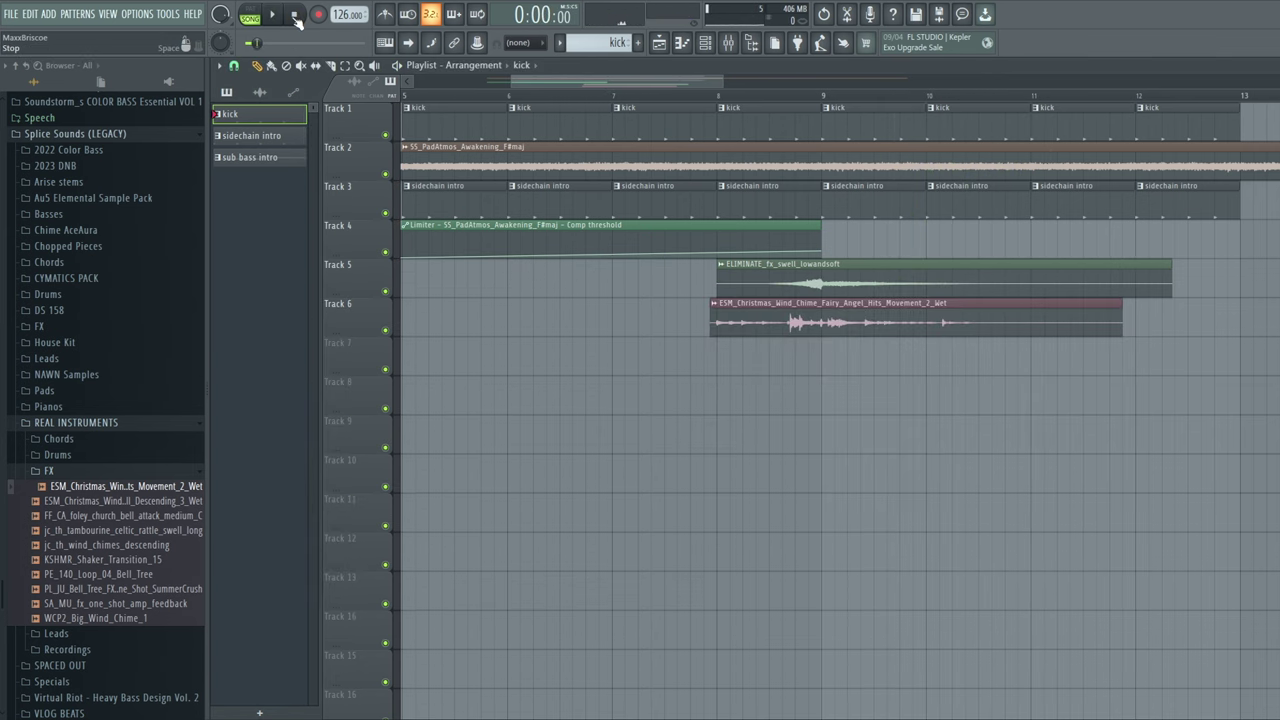
Find the ECCENTRIC_glitch_bell2 and ECCENTRIC_glitch_bell3 samples in the sample folders and place them on Track 7 around bars 5 and 6
{"action": "left_click", "coordinate": [66, 406]}
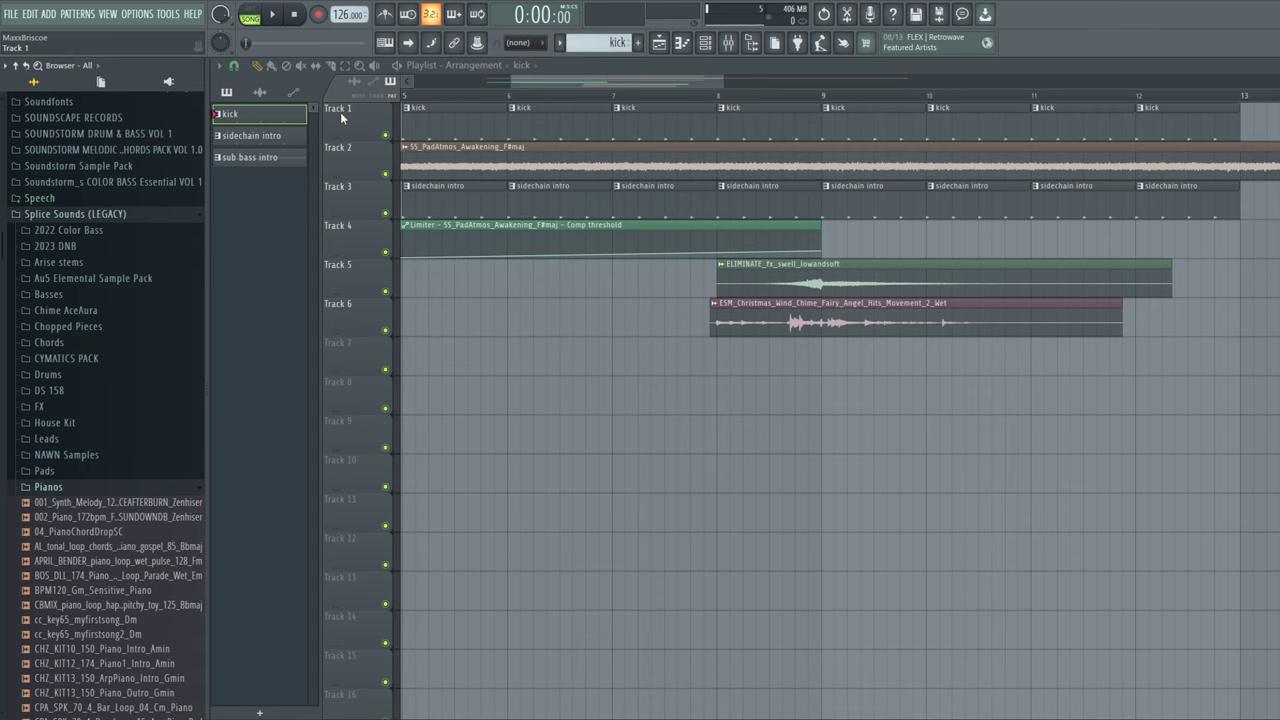
{"action": "left_click_drag", "start_coordinate": [580, 83], "coordinate": [569, 84]}
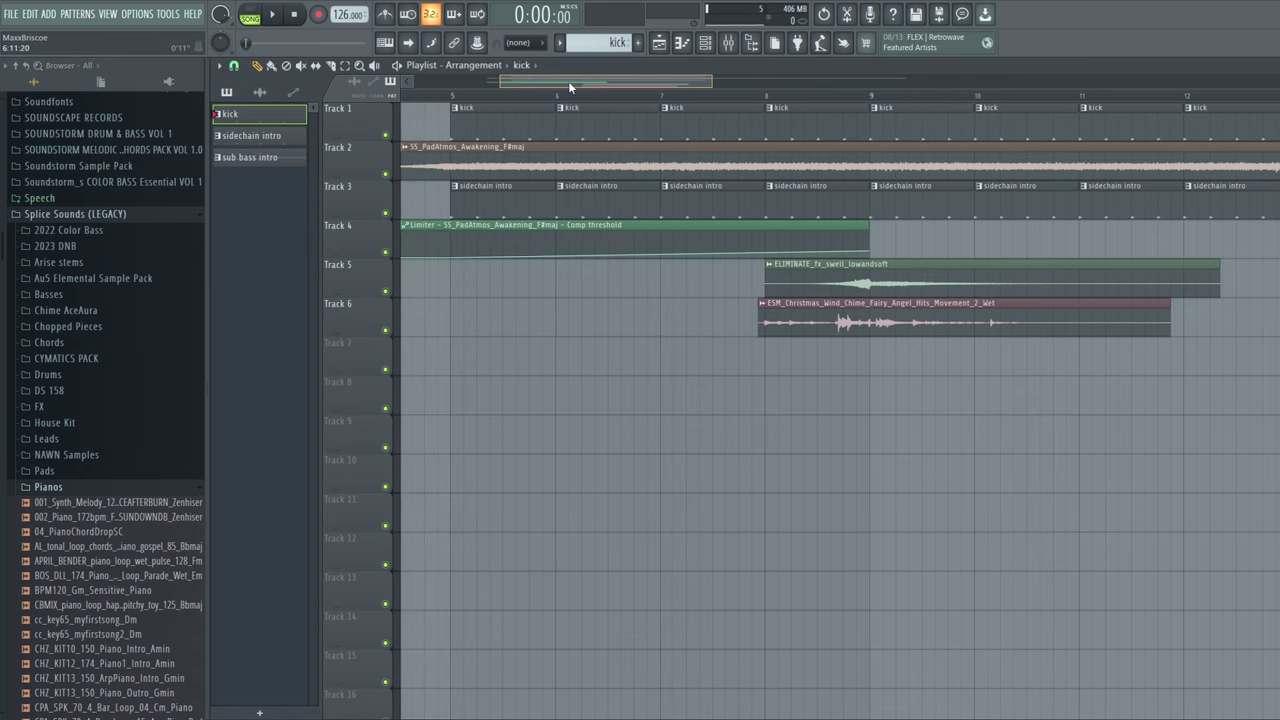
{"action": "scroll", "coordinate": [143, 370], "scroll_direction": "up", "scroll_amount": 15}
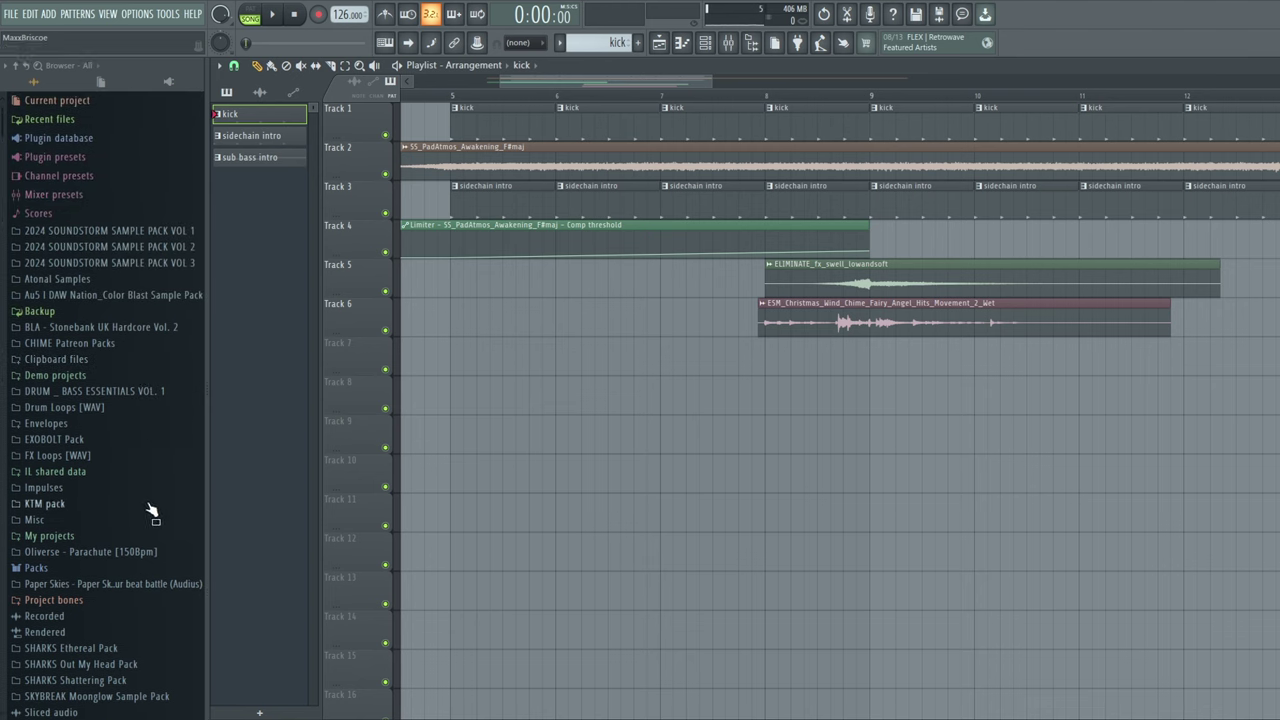
{"action": "scroll", "coordinate": [160, 500], "scroll_direction": "down", "scroll_amount": 5}
{"action": "scroll", "coordinate": [178, 478], "scroll_direction": "down", "scroll_amount": 5}
{"action": "scroll", "coordinate": [181, 335], "scroll_direction": "up", "scroll_amount": 9}
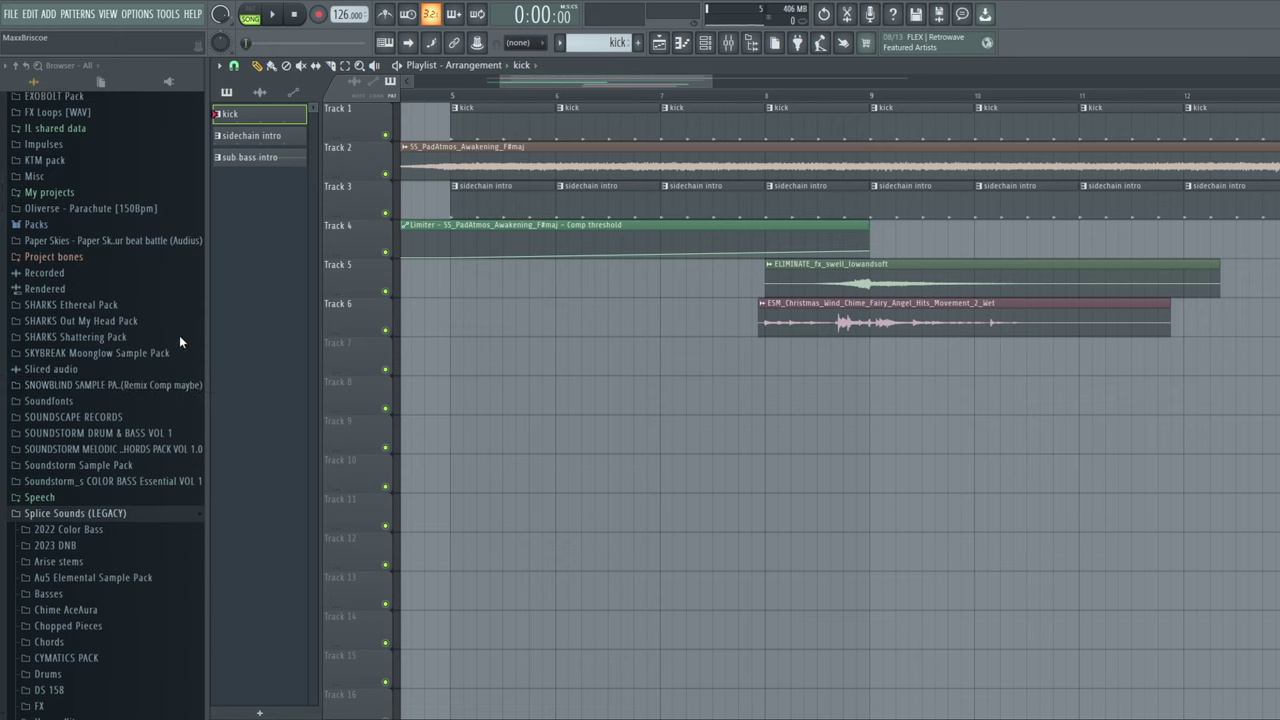
{"action": "scroll", "coordinate": [183, 331], "scroll_direction": "down", "scroll_amount": 4}
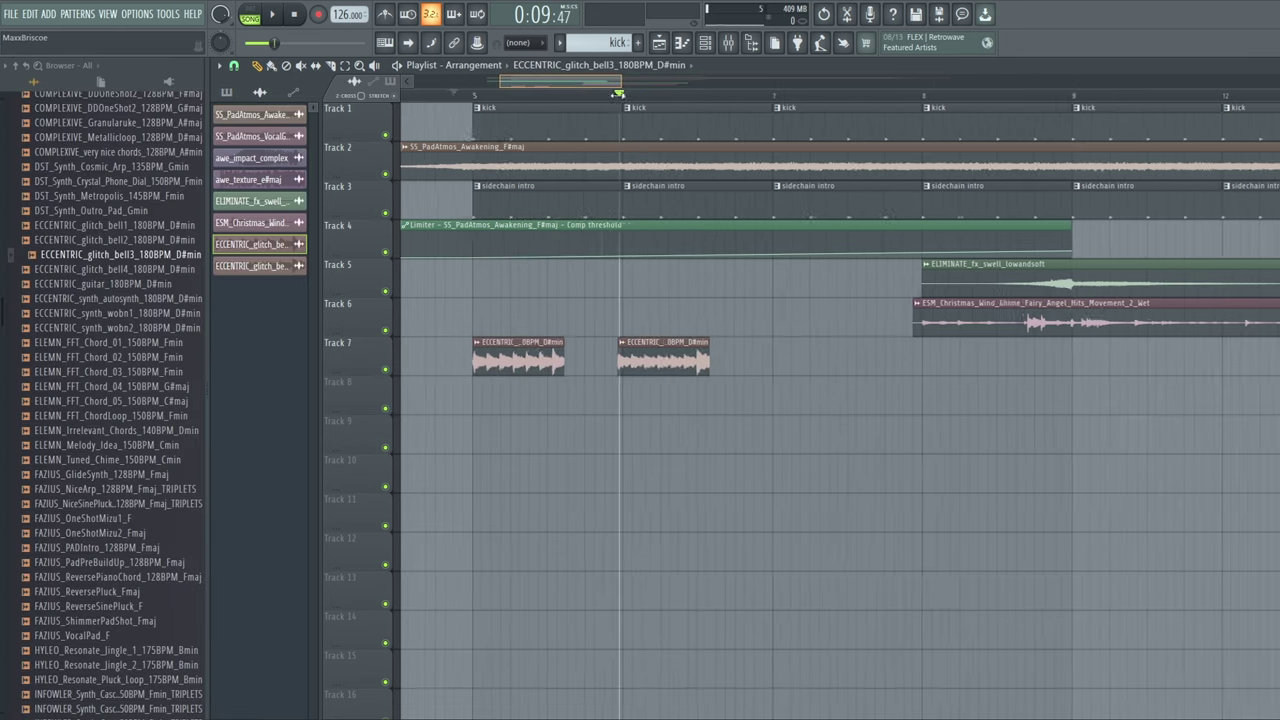
Stop playback and move the ECCENTRIC_glitch_bell3 clip on Track 7 to bar 7
{"action": "left_click_drag", "start_coordinate": [619, 87], "coordinate": [582, 87]}
{"action": "right_click", "coordinate": [530, 347]}
{"action": "left_click", "coordinate": [524, 283]}
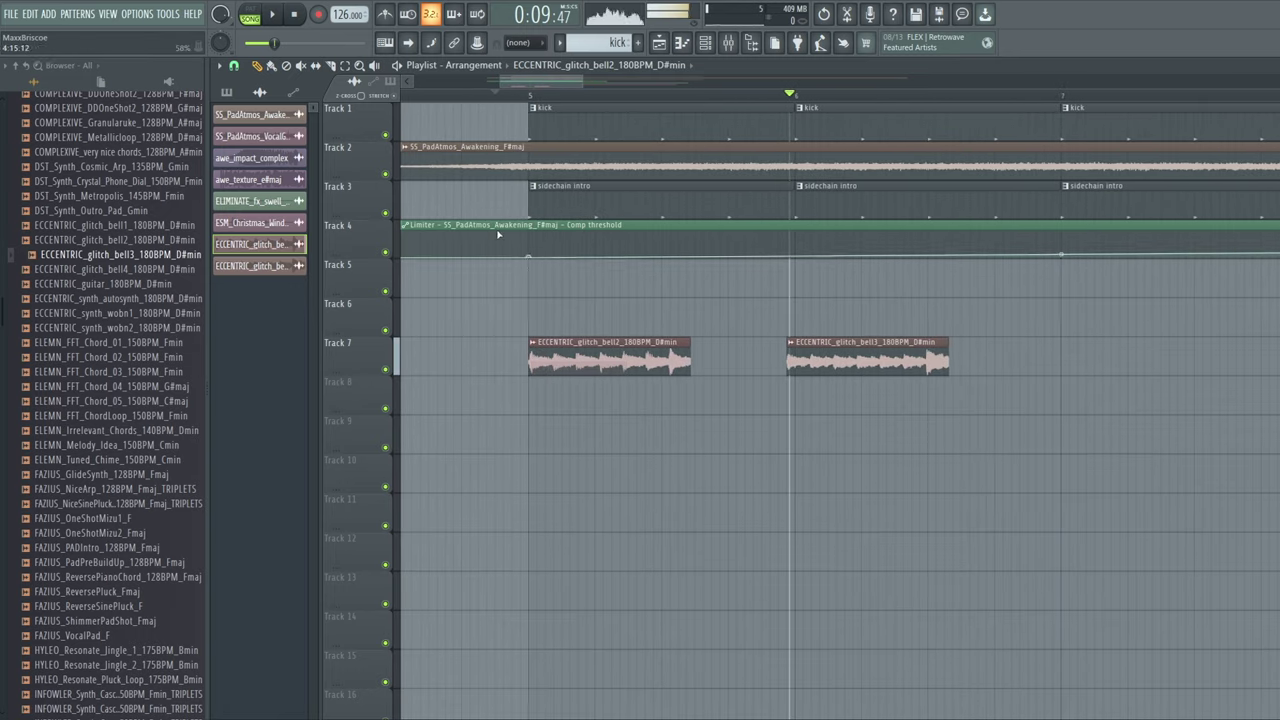
{"action": "left_click", "coordinate": [299, 19]}
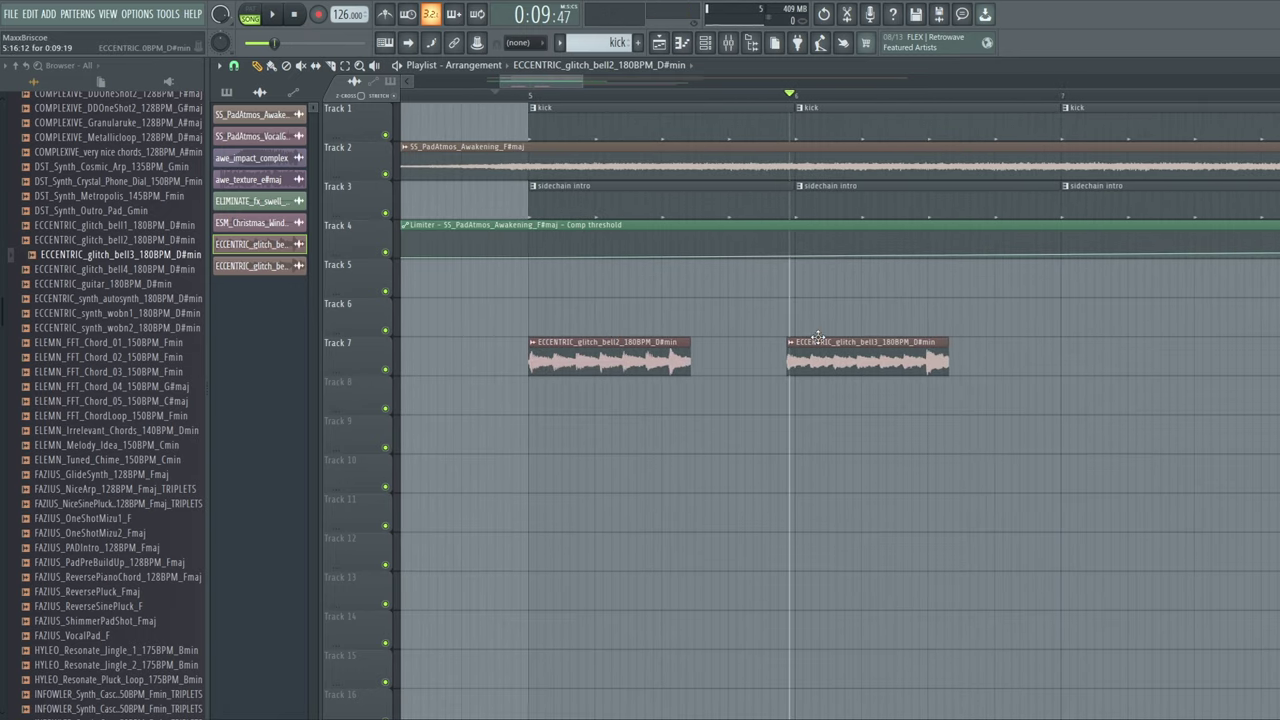
{"action": "left_click_drag", "start_coordinate": [811, 342], "coordinate": [1088, 345]}
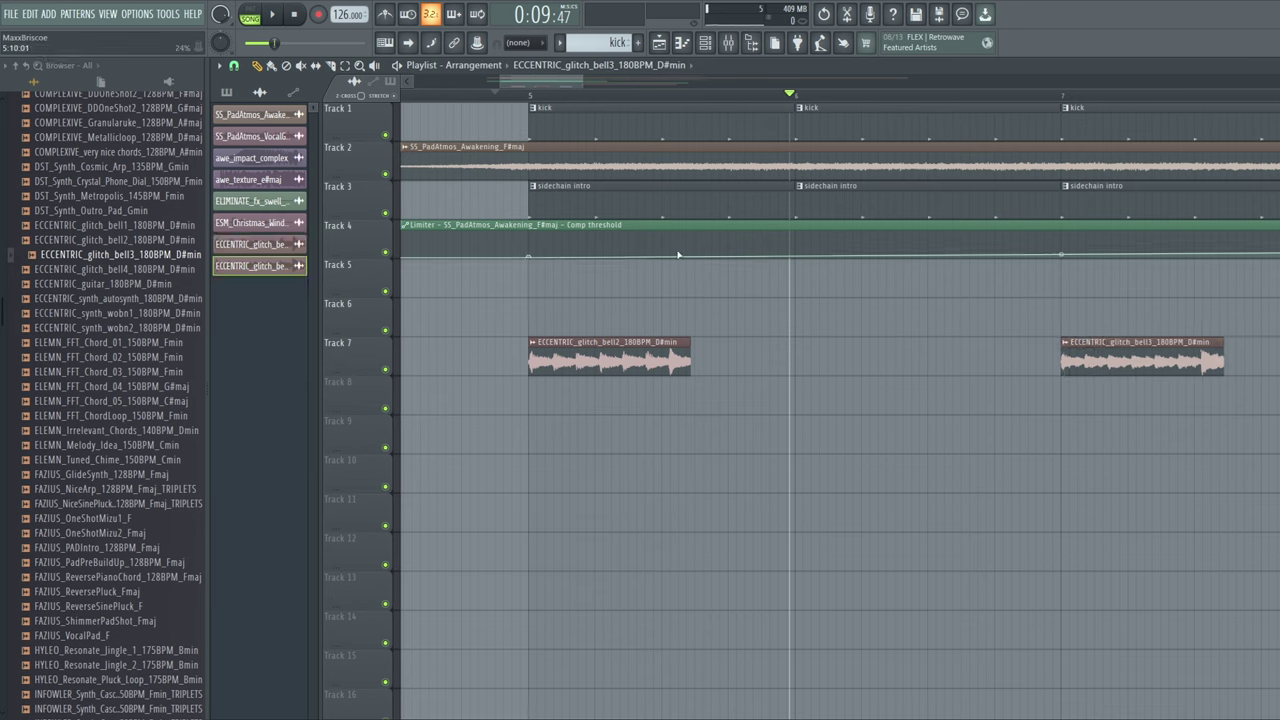
Route the ECCENTRIC_glitch_bell2 clip to mixer track 10 and open the channel settings of the ECCENTRIC_glitch_bell3 clip
{"action": "left_click", "coordinate": [533, 343]}
{"action": "left_click", "coordinate": [556, 394]}
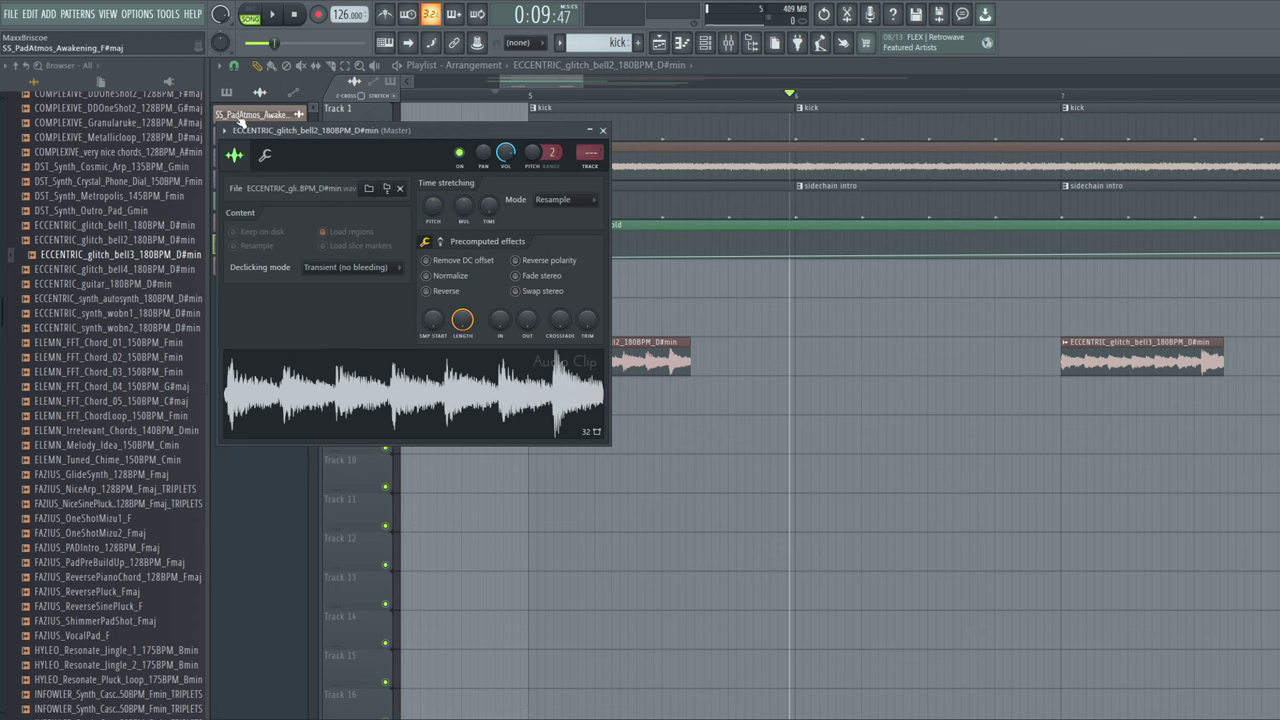
{"action": "left_click", "coordinate": [226, 131]}
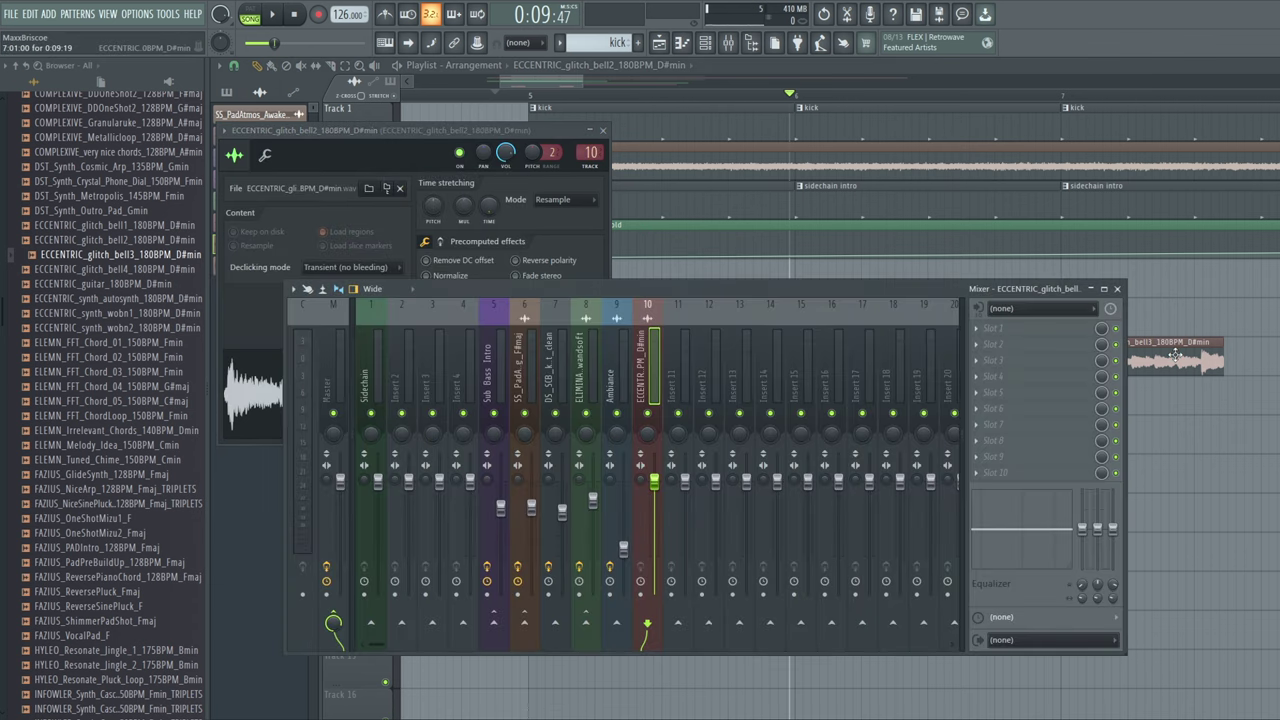
{"action": "left_click", "coordinate": [1175, 355]}
{"action": "left_click", "coordinate": [1066, 342]}
{"action": "left_click", "coordinate": [1103, 394]}
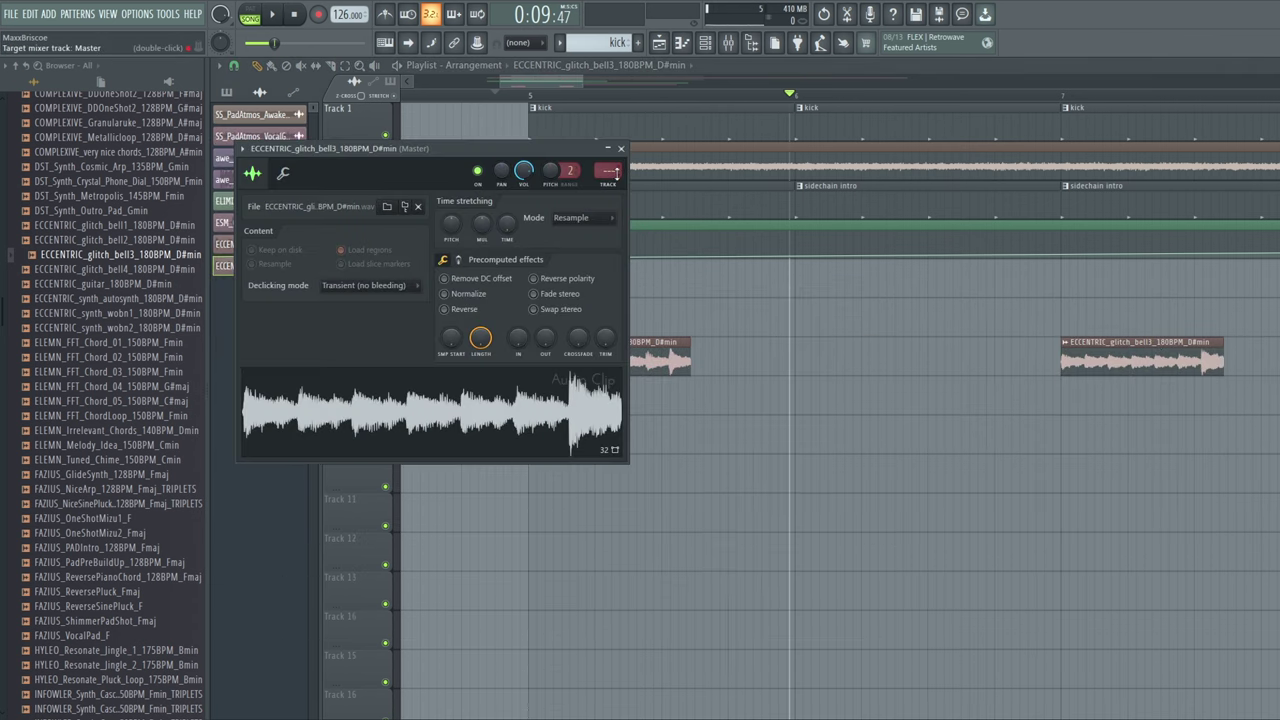
{"action": "right_click", "coordinate": [724, 312]}
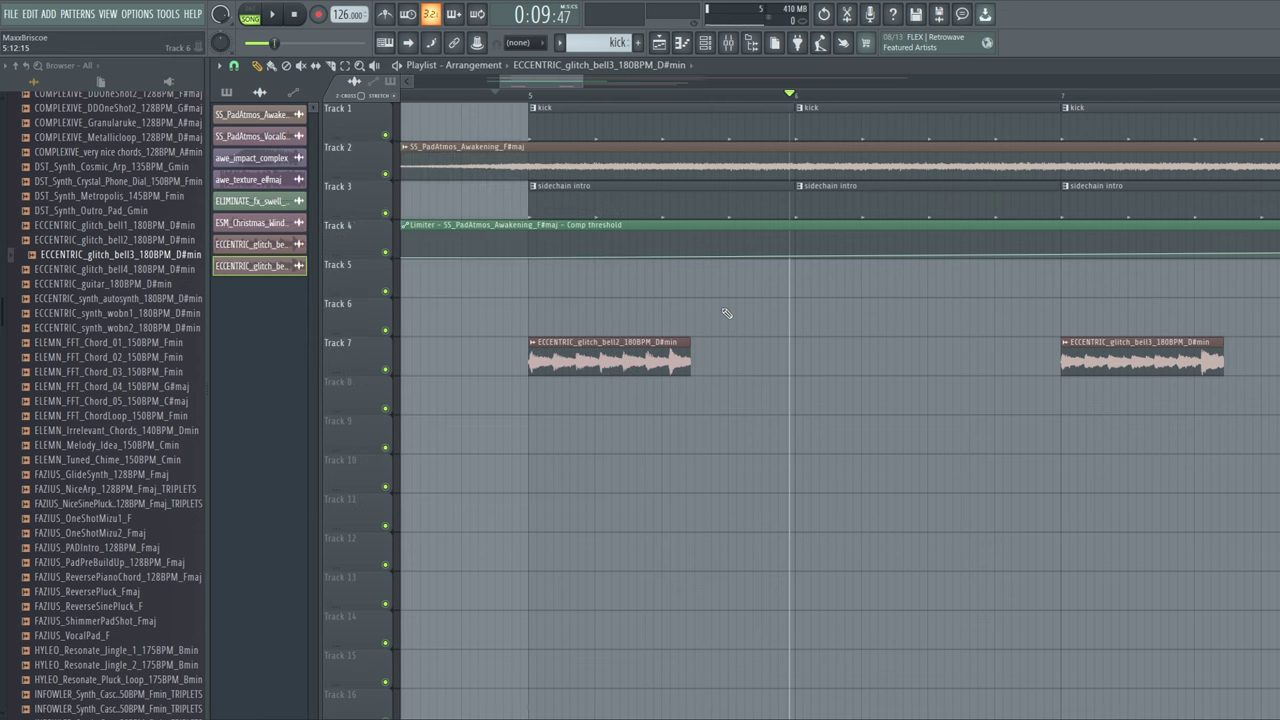
Line up two ECCENTRIC_glitch_bell3 clips back to back on Track 7 from bar 5 and play the arrangement from just before them
{"action": "left_click", "coordinate": [533, 348]}
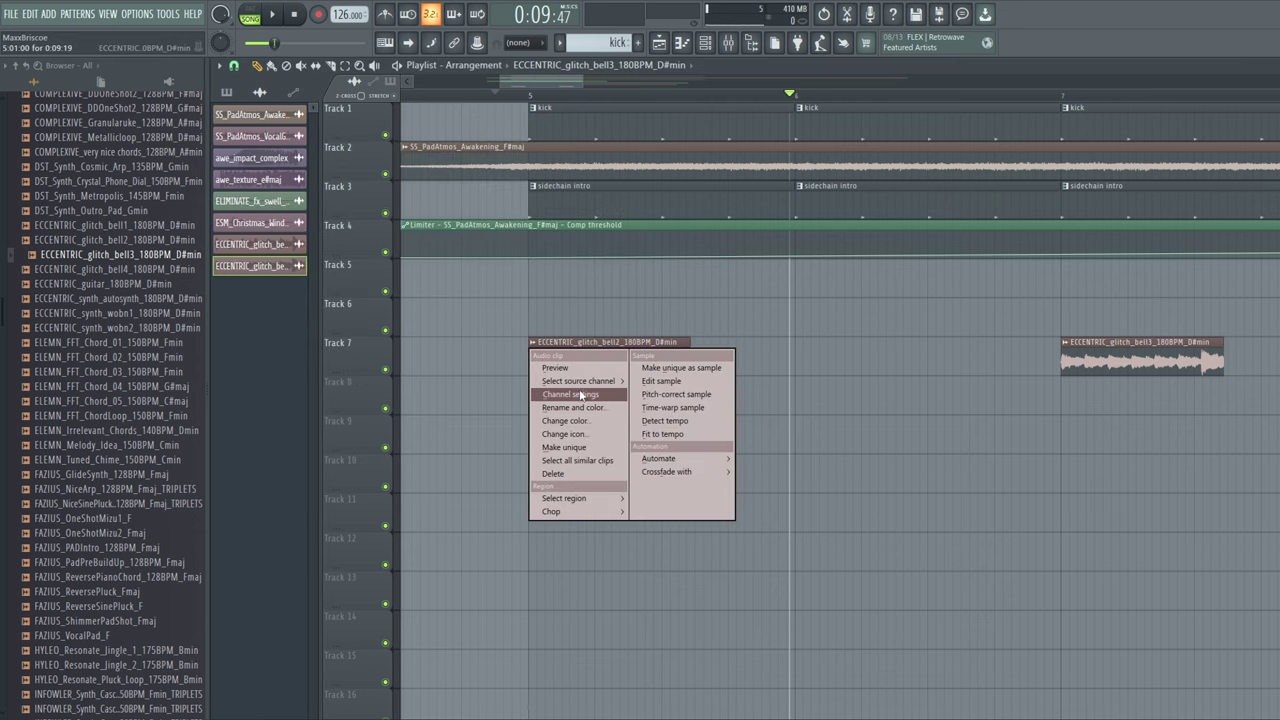
{"action": "left_click", "coordinate": [582, 396]}
{"action": "left_click_drag", "start_coordinate": [405, 141], "coordinate": [499, 333]}
{"action": "left_click", "coordinate": [405, 96]}
{"action": "key", "text": "space"}
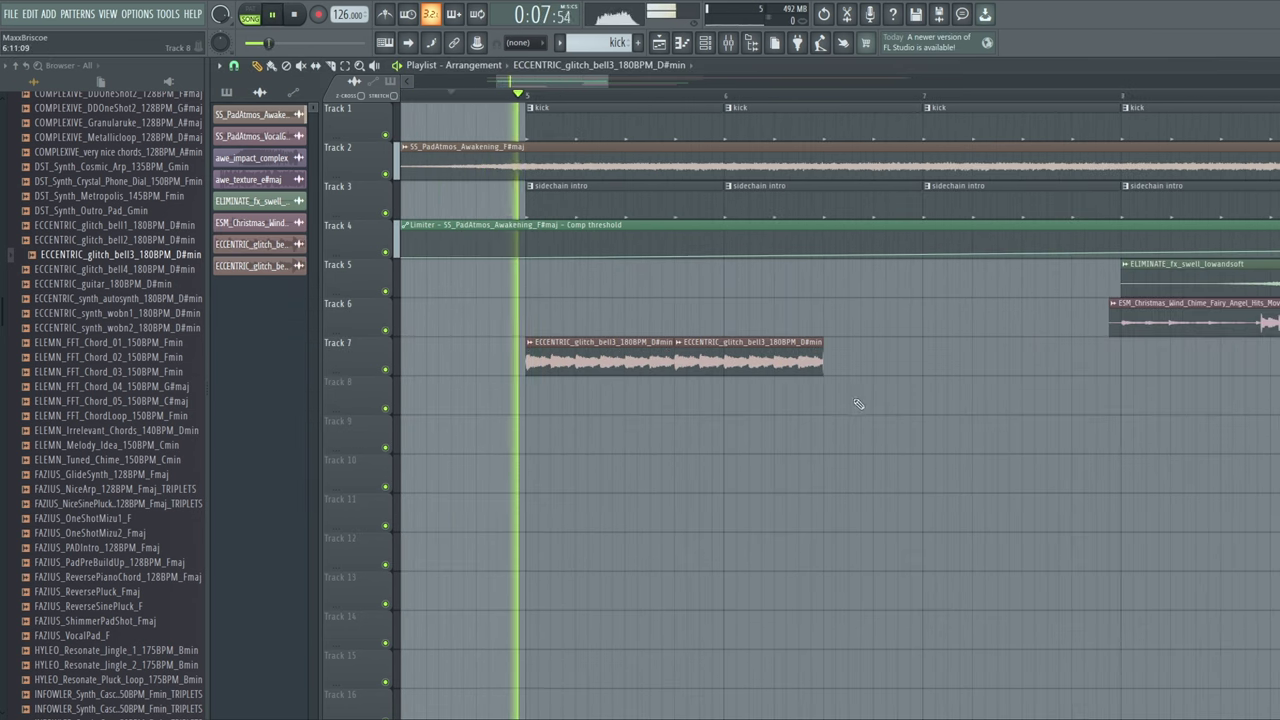
Repeat the ECCENTRIC_glitch_bell3 clip back to back along Track 7 up to bar 11
{"action": "left_click", "coordinate": [830, 360]}
{"action": "left_click", "coordinate": [993, 362]}
{"action": "left_click_drag", "start_coordinate": [993, 361], "coordinate": [972, 362]}
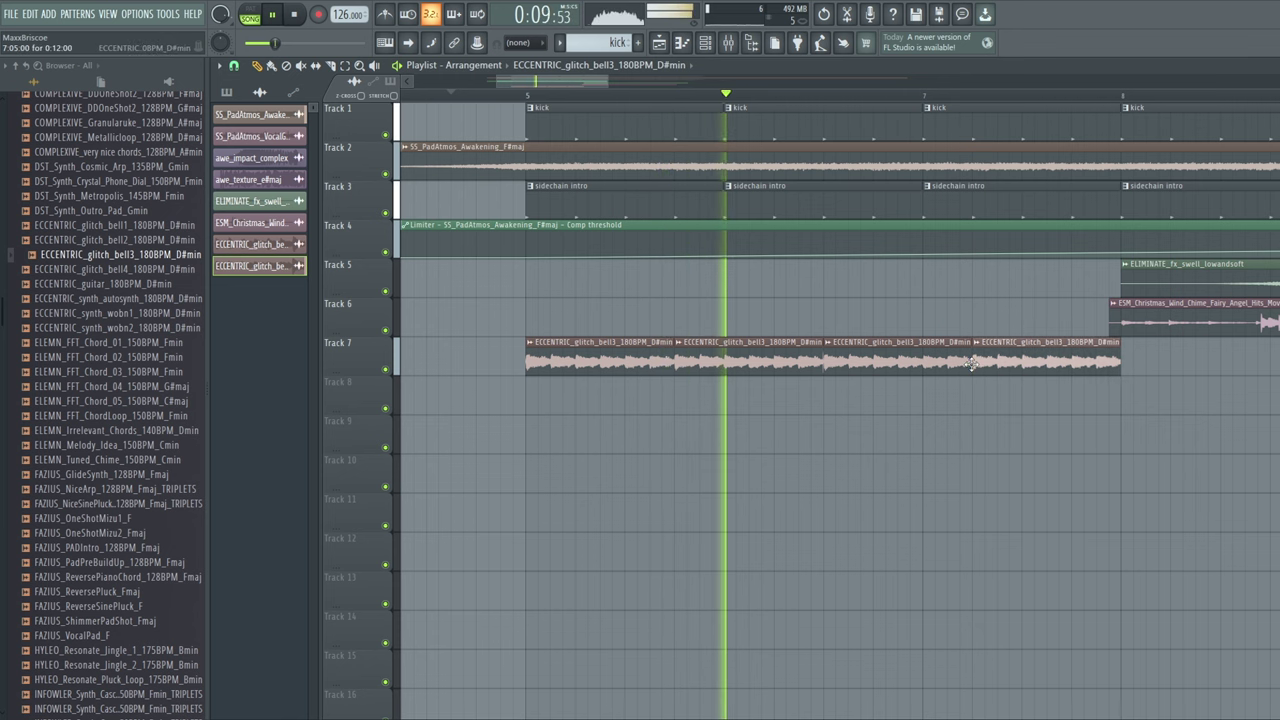
{"action": "left_click_drag", "start_coordinate": [579, 83], "coordinate": [641, 83]}
{"action": "left_click", "coordinate": [634, 360]}
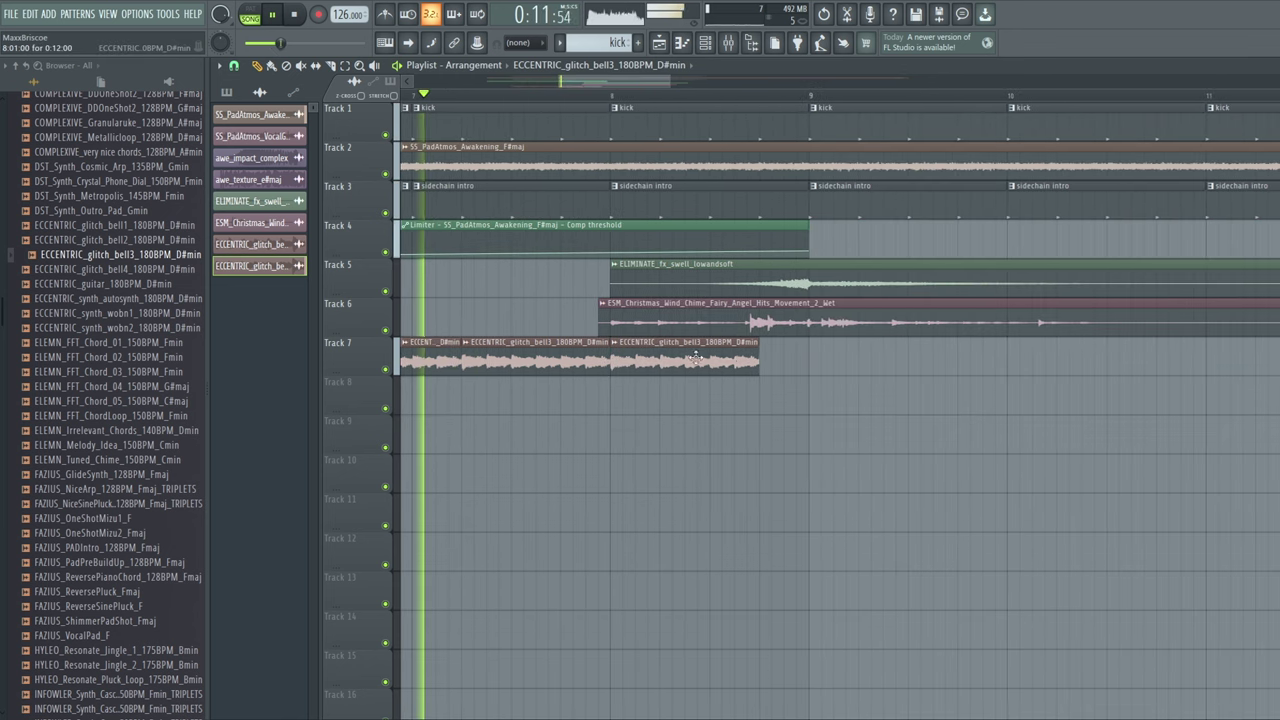
{"action": "left_click", "coordinate": [770, 361]}
{"action": "left_click", "coordinate": [918, 362]}
{"action": "left_click", "coordinate": [1075, 362]}
{"action": "left_click", "coordinate": [1228, 360]}
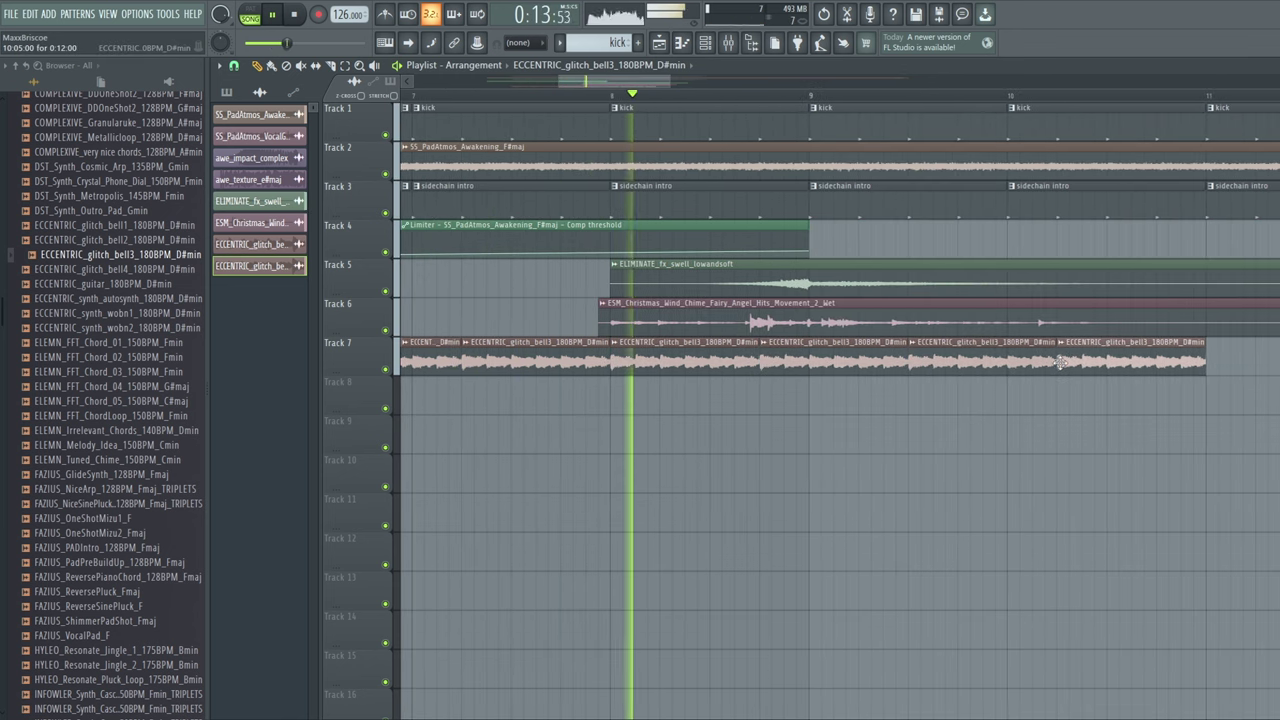
Select the timeline from just before bar 5 to bar 13 and continue the ECCENTRIC_glitch_bell3 clips on Track 7 up to bar 13
{"action": "key", "text": "space"}
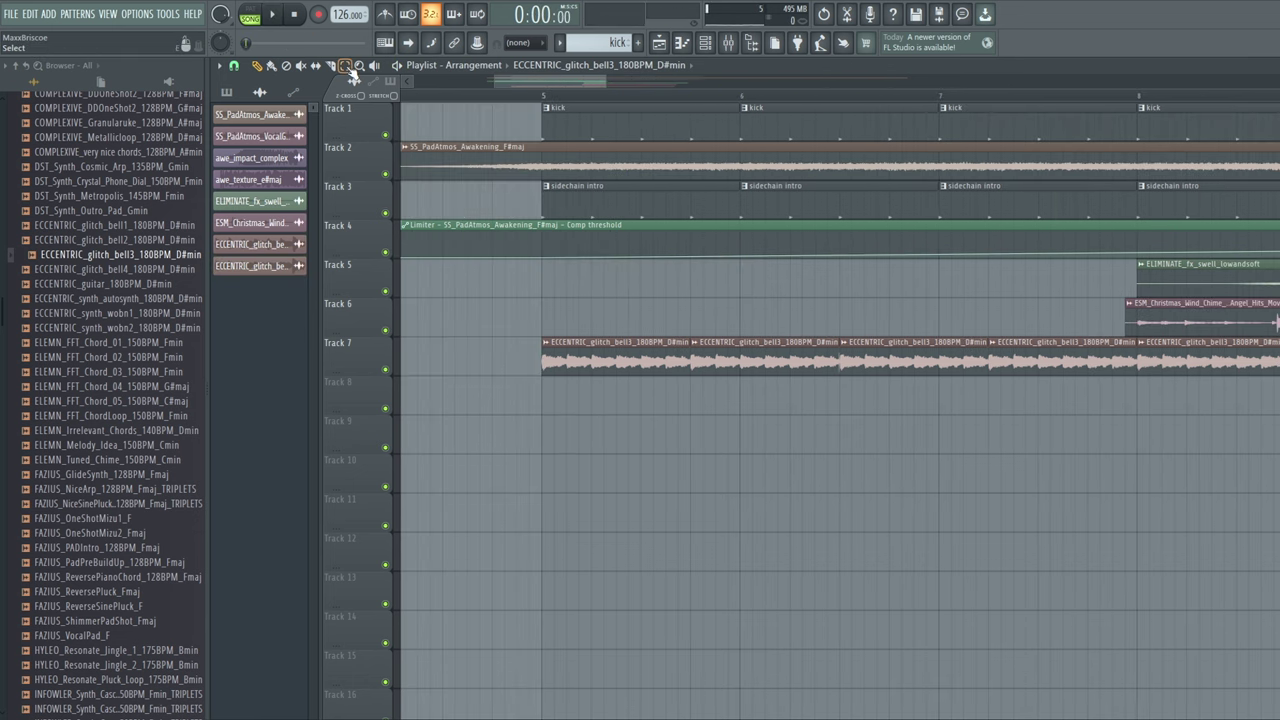
{"action": "left_click_drag", "start_coordinate": [492, 101], "coordinate": [1228, 228]}
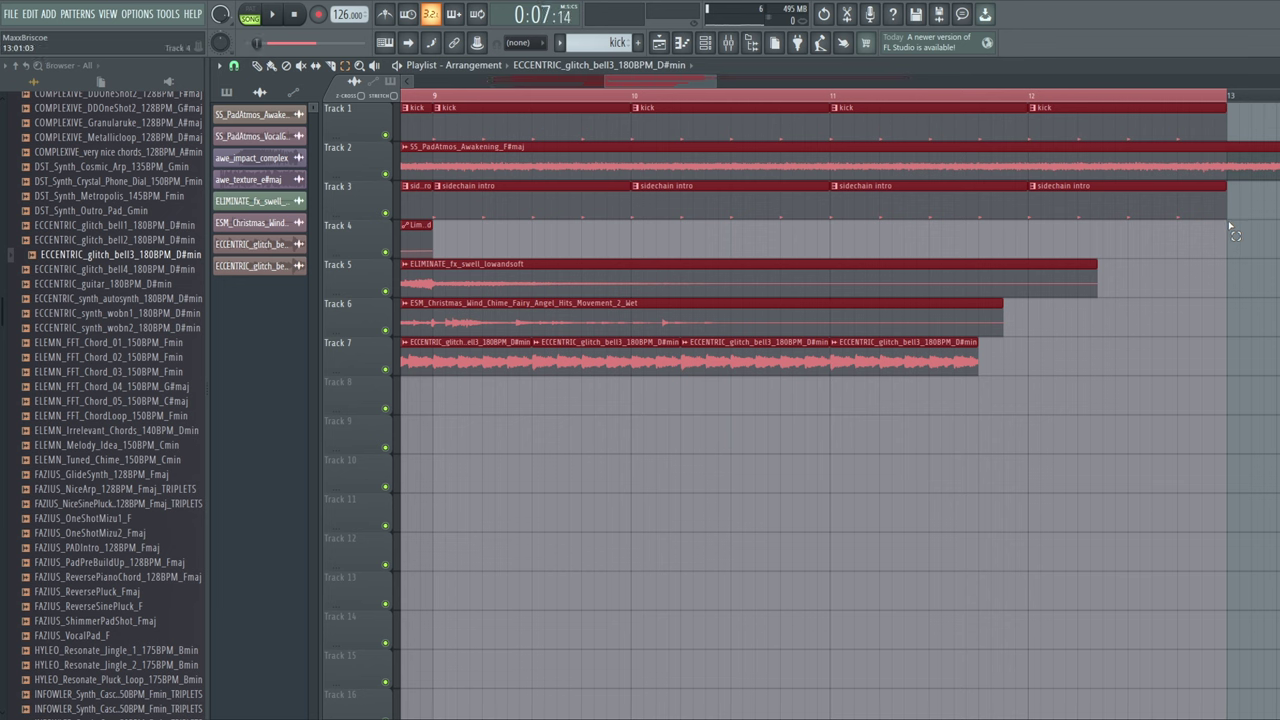
{"action": "left_click", "coordinate": [1011, 367]}
{"action": "left_click", "coordinate": [984, 366]}
{"action": "left_click", "coordinate": [1132, 364]}
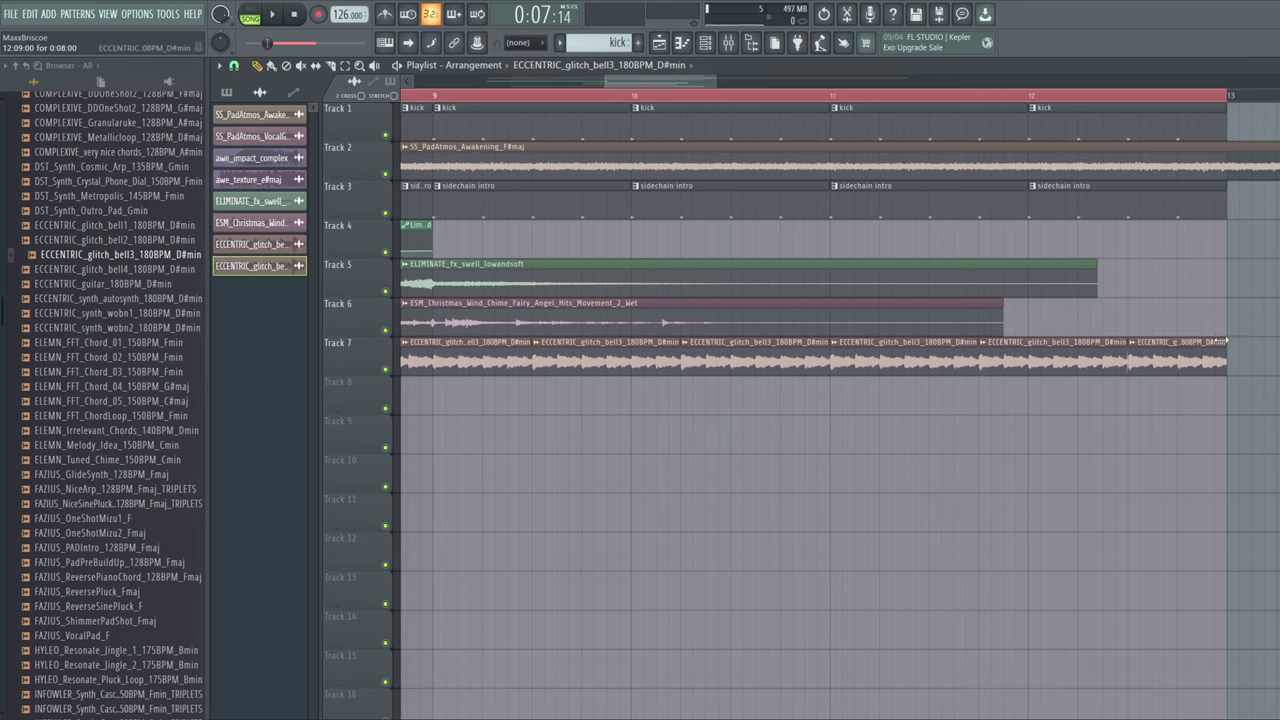
Create a channel volume automation clip for ECCENTRIC_glitch_bell3 over the selected range and add a low point at bar 5
{"action": "left_click_drag", "start_coordinate": [669, 88], "coordinate": [568, 87]}
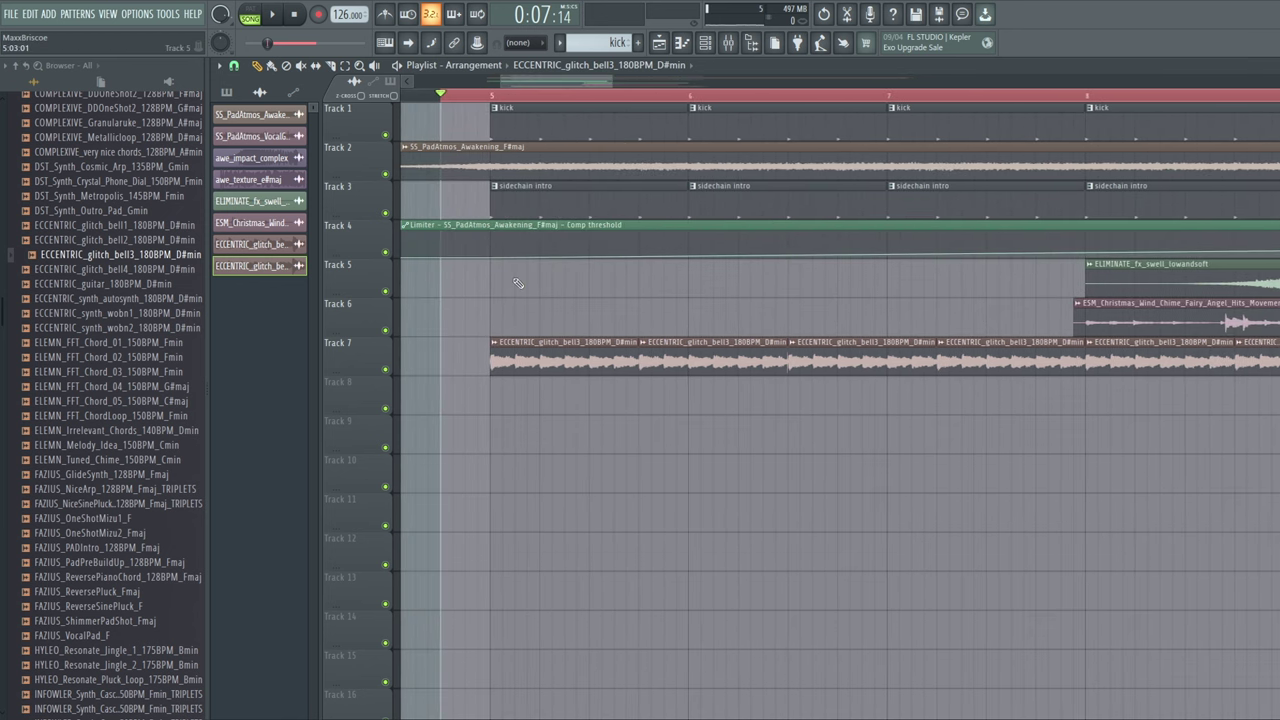
{"action": "left_click", "coordinate": [500, 347]}
{"action": "left_click", "coordinate": [520, 395]}
{"action": "right_click", "coordinate": [524, 172]}
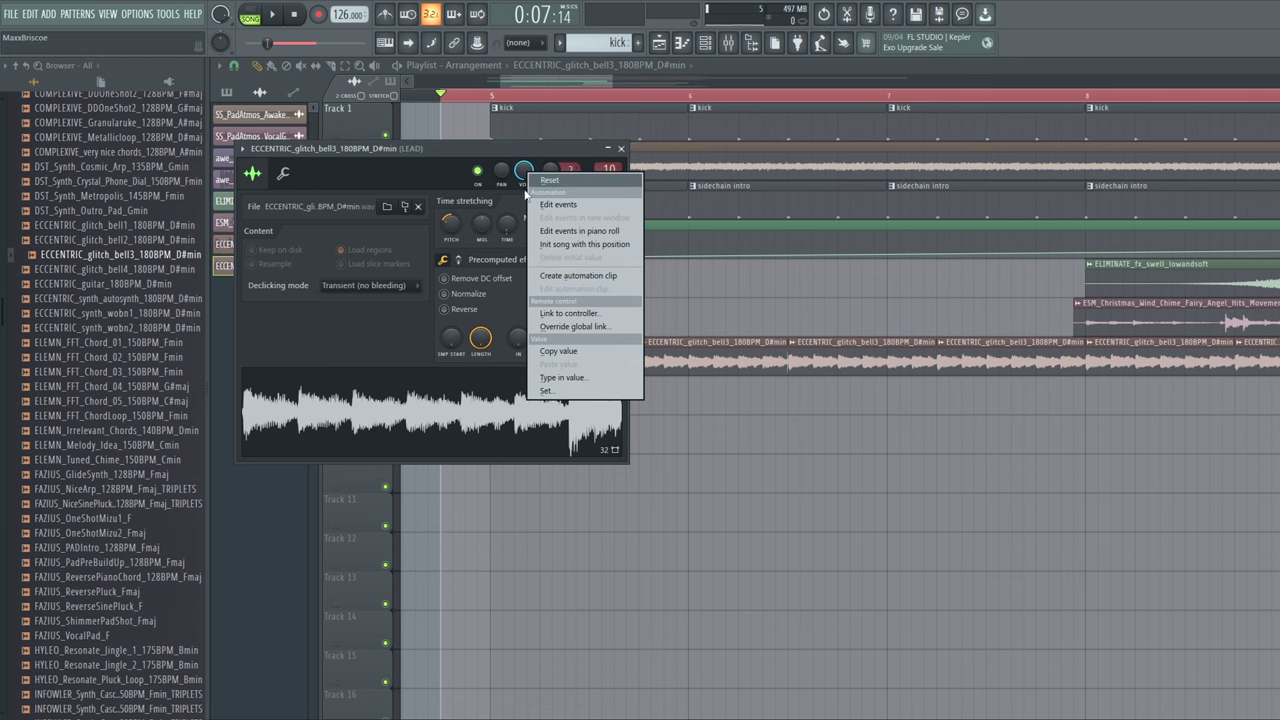
{"action": "left_click", "coordinate": [578, 275]}
{"action": "left_click", "coordinate": [620, 148]}
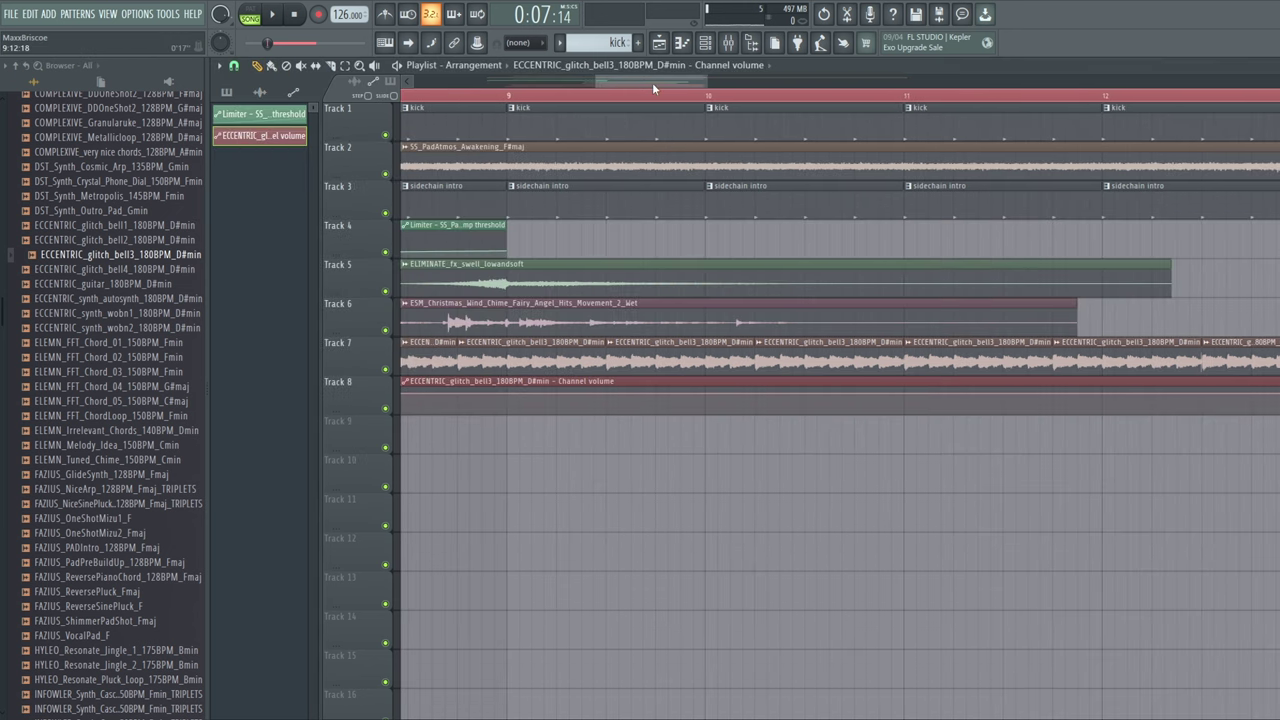
{"action": "left_click_drag", "start_coordinate": [652, 88], "coordinate": [522, 84]}
{"action": "right_click", "coordinate": [674, 403]}
Create an automation clip for the Fruity Filter cutoff frequency on the LEAD mixer track and make it rise towards bar 13
{"action": "left_click", "coordinate": [724, 43]}
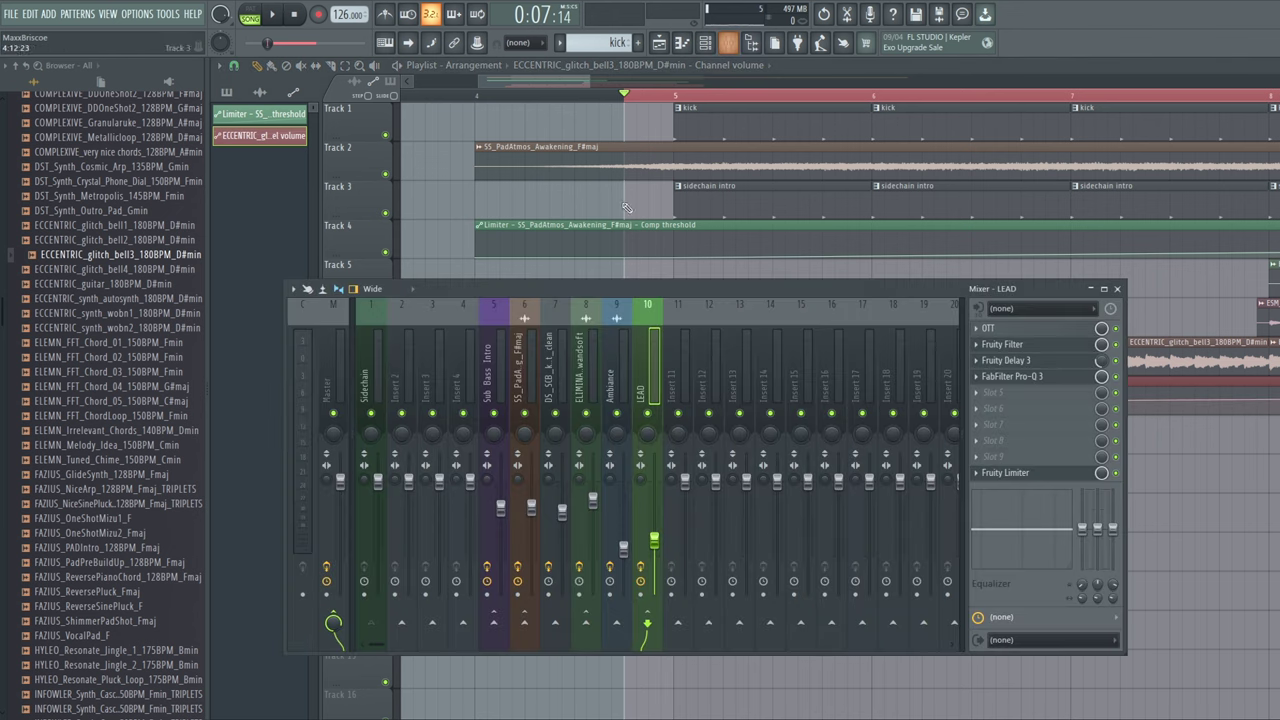
{"action": "left_click", "coordinate": [1003, 348]}
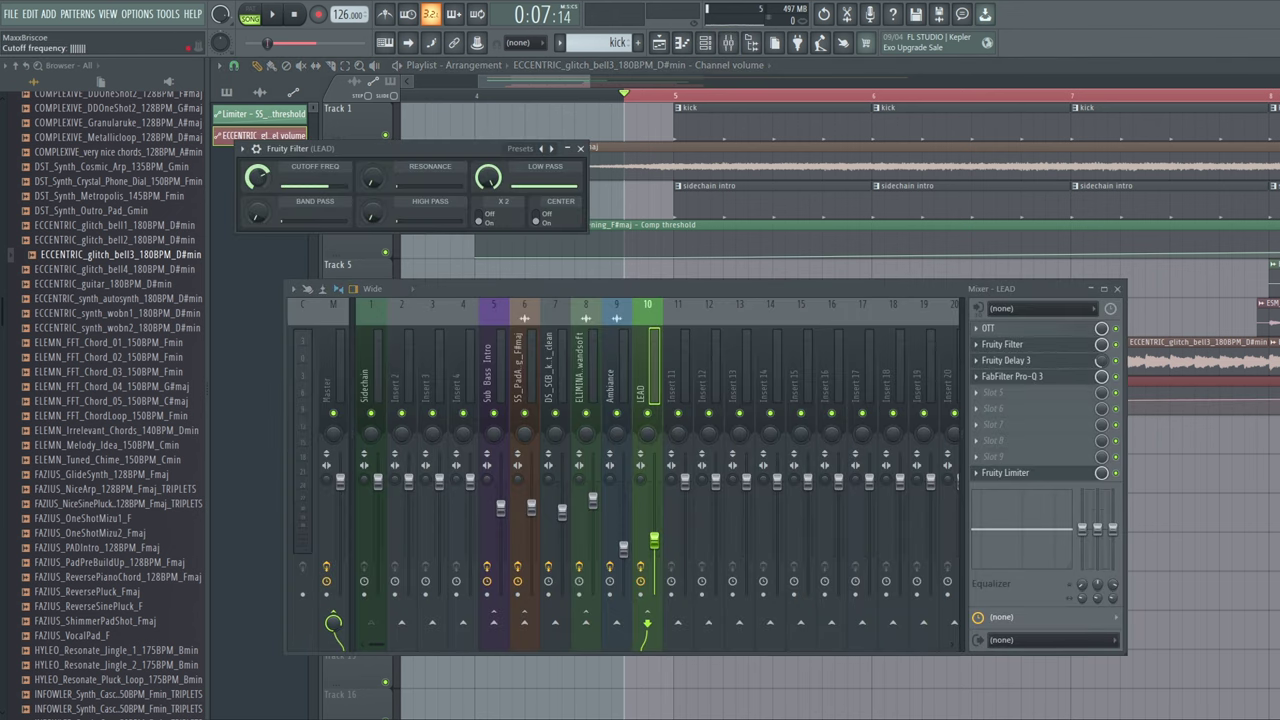
{"action": "right_click", "coordinate": [256, 176]}
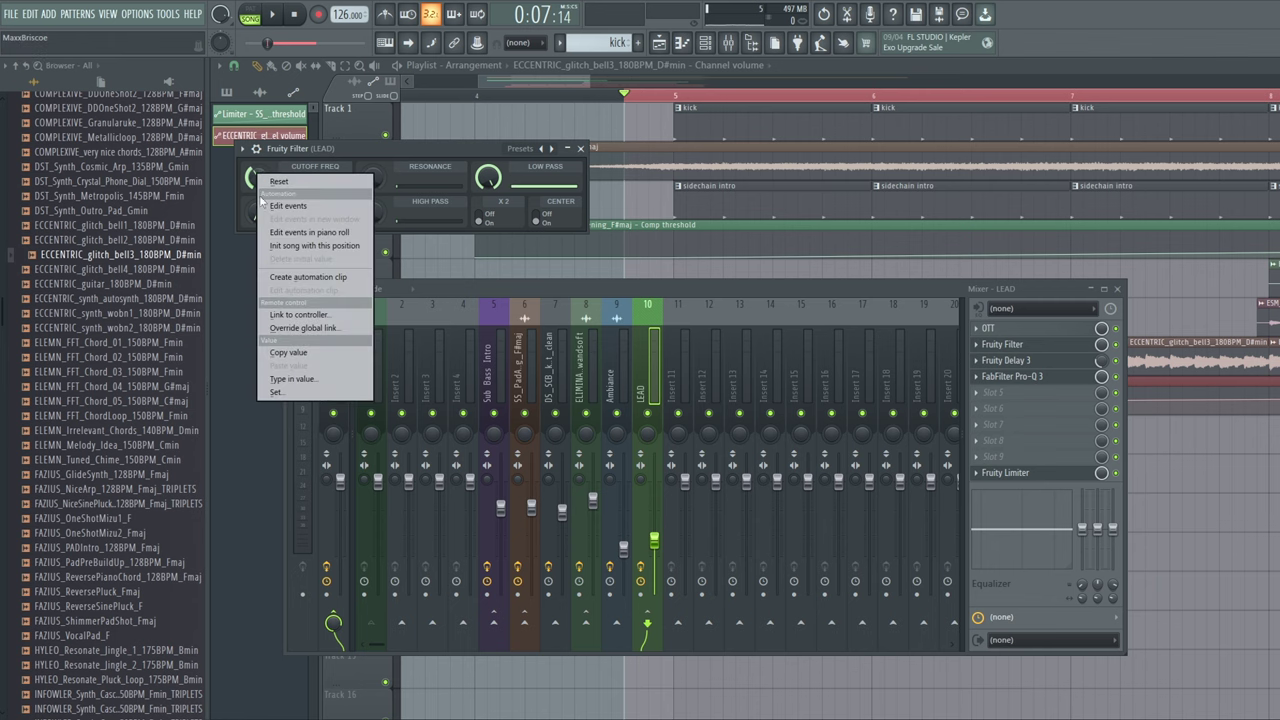
{"action": "left_click", "coordinate": [300, 279]}
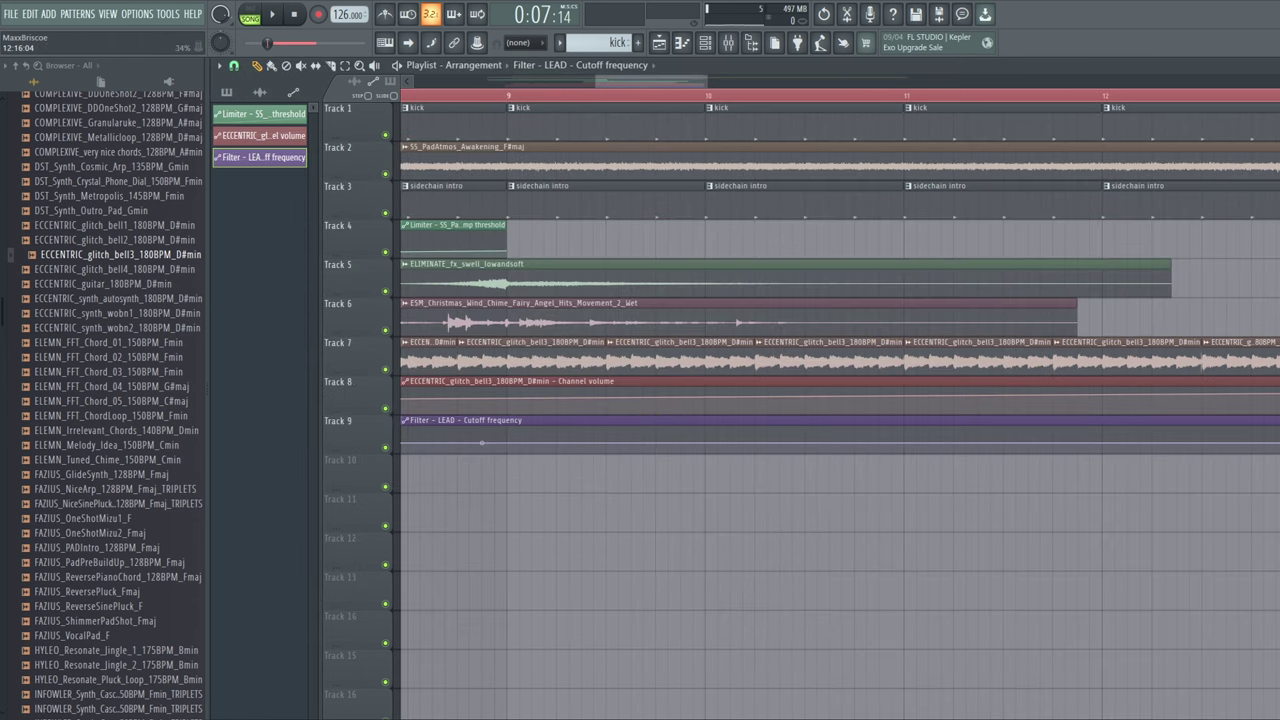
{"action": "left_click_drag", "start_coordinate": [1279, 443], "coordinate": [1279, 426]}
Play the arrangement from just before bar 5 and raise the LEAD mixer track's volume slightly
{"action": "left_click_drag", "start_coordinate": [597, 82], "coordinate": [475, 82]}
{"action": "left_click", "coordinate": [277, 14]}
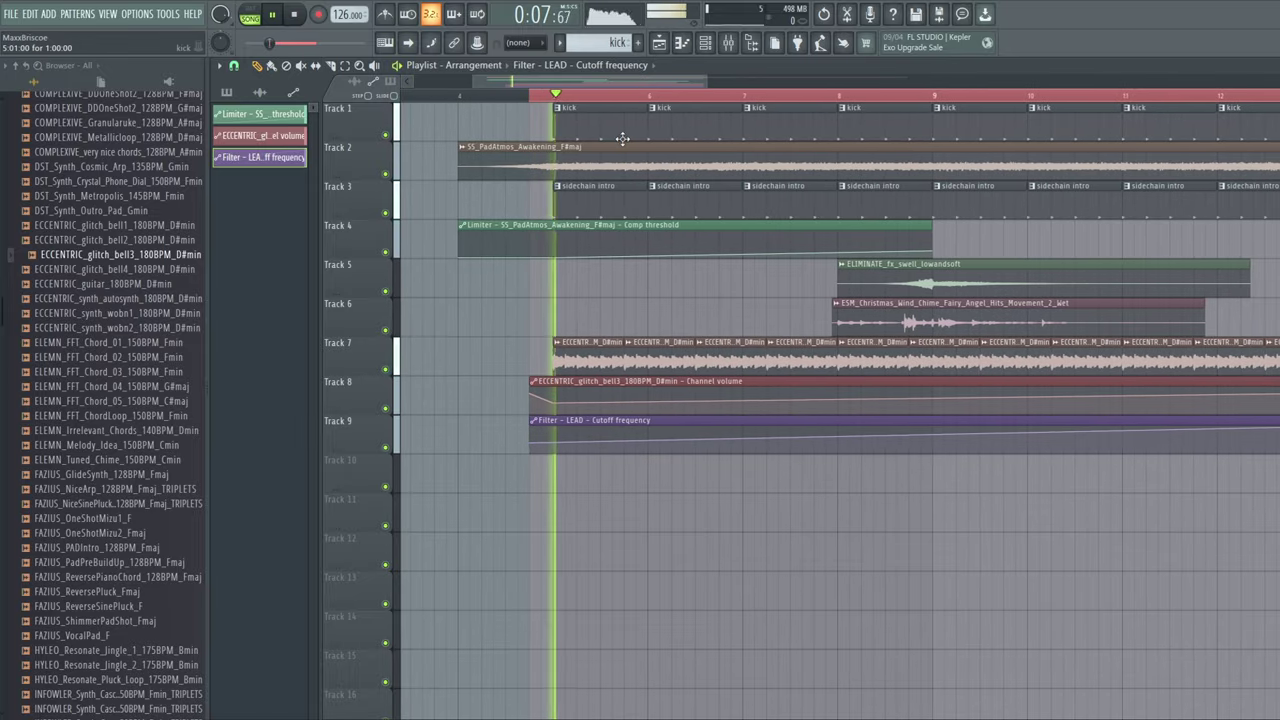
{"action": "left_click_drag", "start_coordinate": [518, 81], "coordinate": [551, 81]}
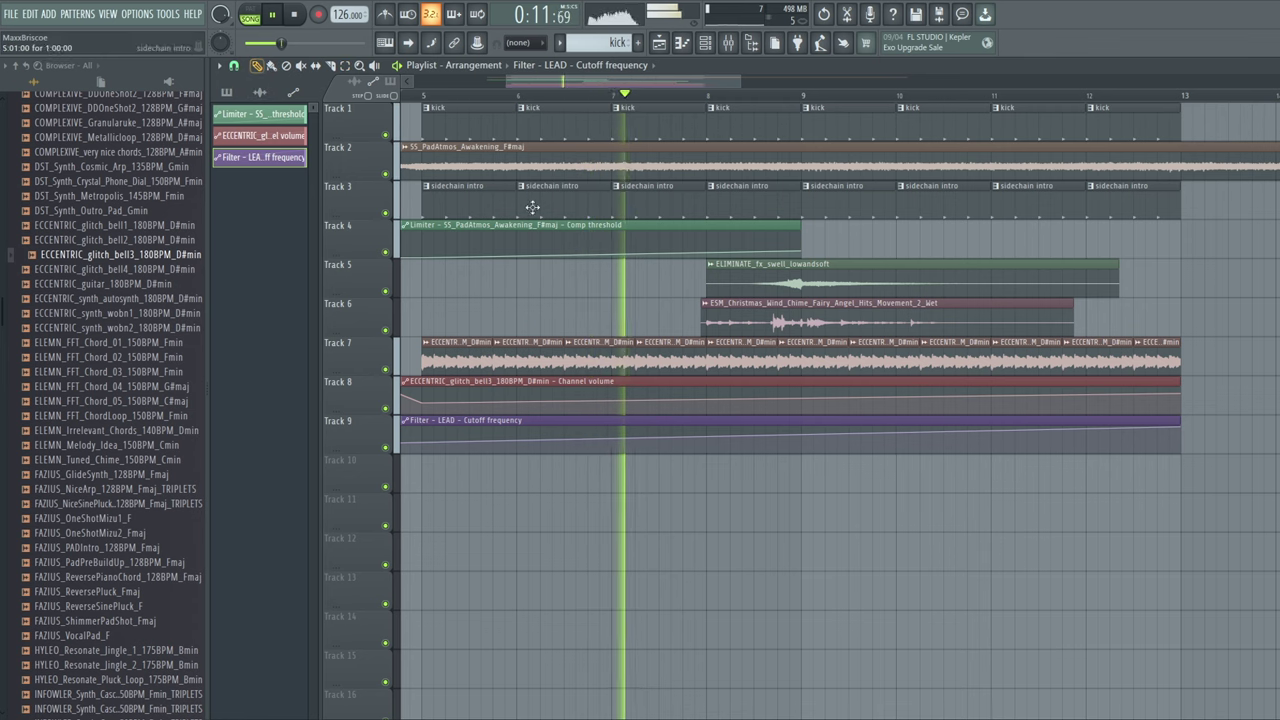
{"action": "key", "text": "F9"}
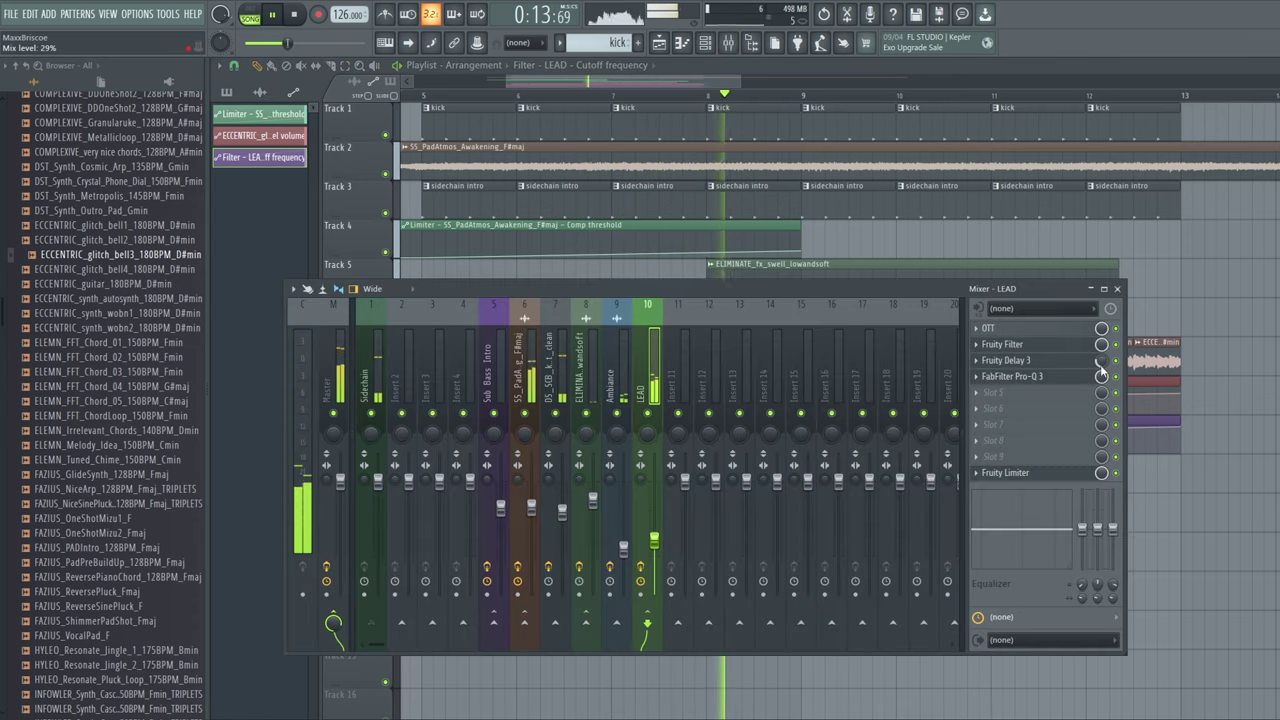
{"action": "left_click_drag", "start_coordinate": [655, 541], "coordinate": [655, 538]}
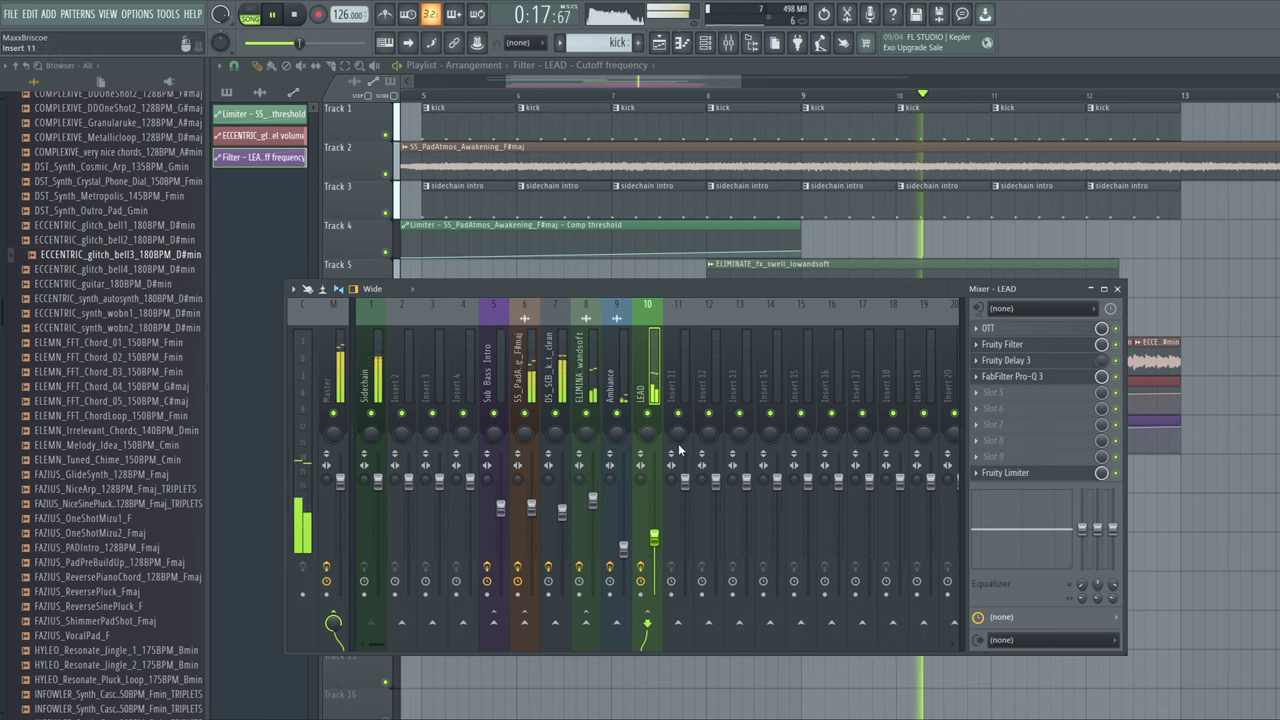
{"action": "mouse_move", "coordinate": [685, 82]}
{"action": "left_mouse_down"}
{"action": "mouse_move", "coordinate": [735, 72]}
{"action": "mouse_move", "coordinate": [671, 82]}
{"action": "left_mouse_up"}
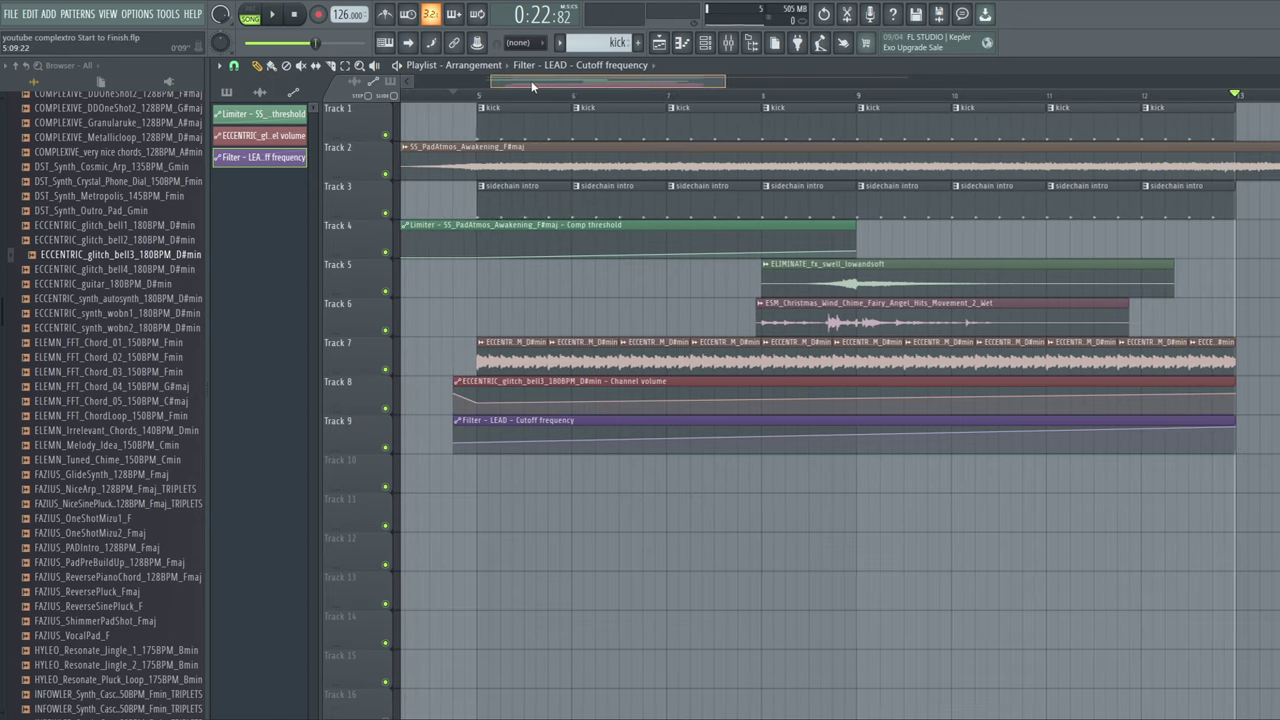
Browse the Synth - Melodic samples and preview DST_Synth_Metropolis_145BPM_Fmin
{"action": "mouse_move", "coordinate": [534, 85]}
{"action": "left_mouse_down"}
{"action": "mouse_move", "coordinate": [558, 84]}
{"action": "mouse_move", "coordinate": [538, 98]}
{"action": "left_mouse_up"}
{"action": "scroll", "coordinate": [98, 253], "scroll_direction": "down", "scroll_amount": 6}
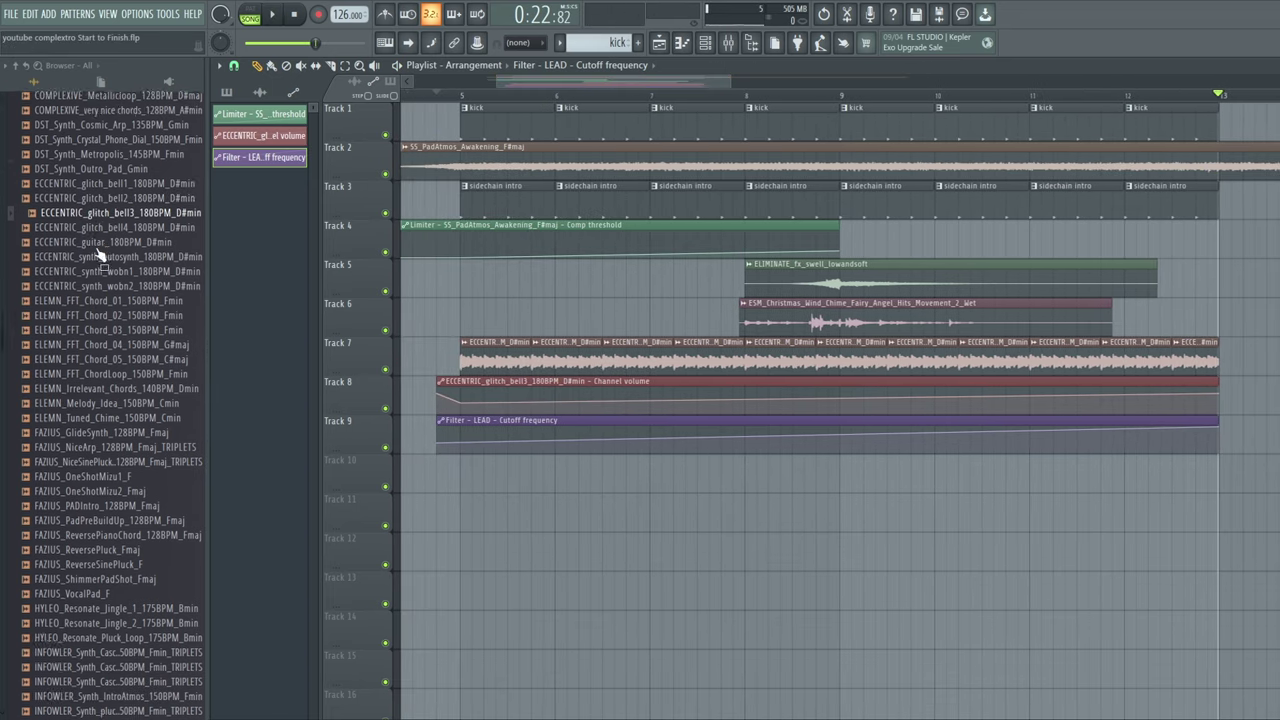
{"action": "scroll", "coordinate": [100, 248], "scroll_direction": "up", "scroll_amount": 12}
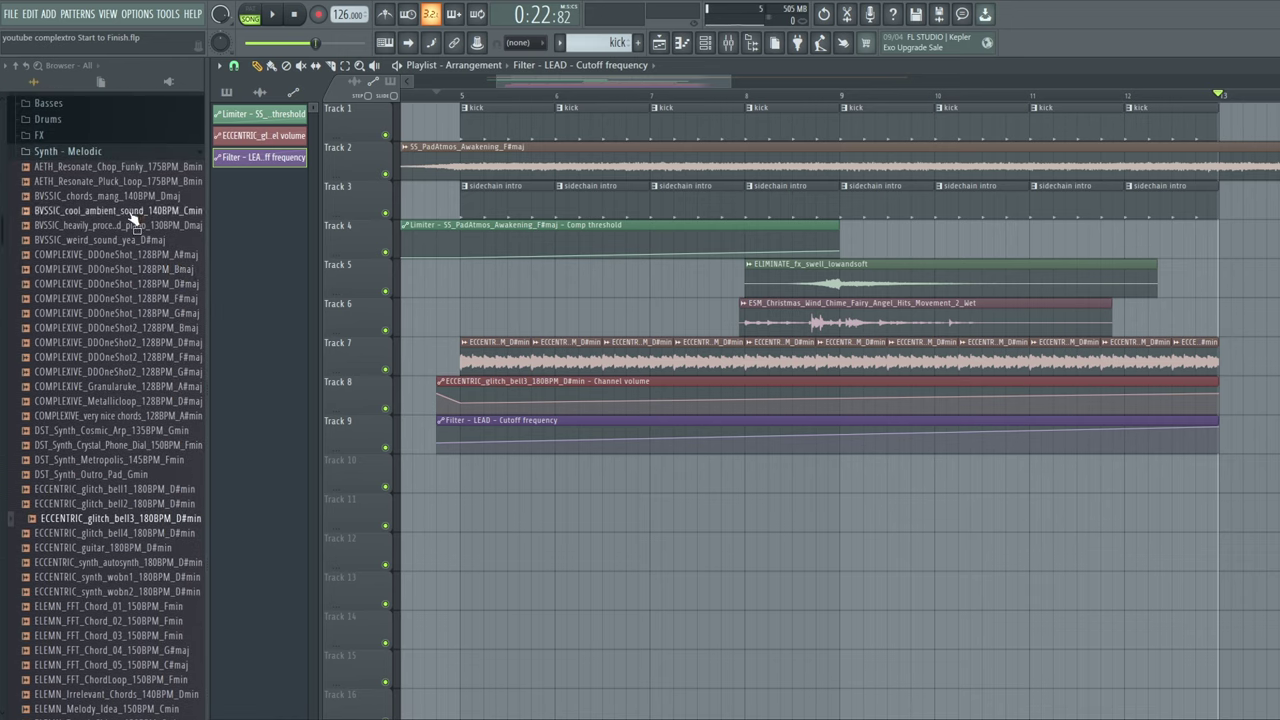
{"action": "scroll", "coordinate": [125, 215], "scroll_direction": "down", "scroll_amount": 2}
{"action": "scroll", "coordinate": [125, 215], "scroll_direction": "down", "scroll_amount": 2}
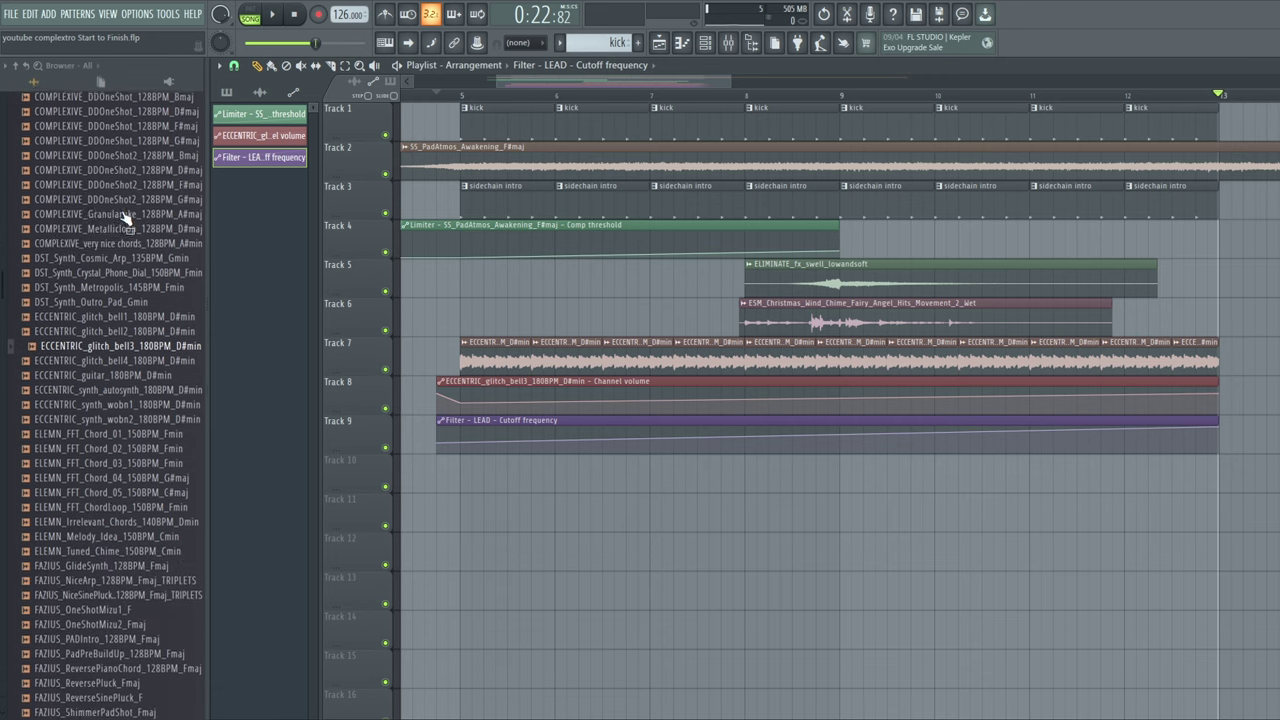
{"action": "left_click", "coordinate": [100, 288]}
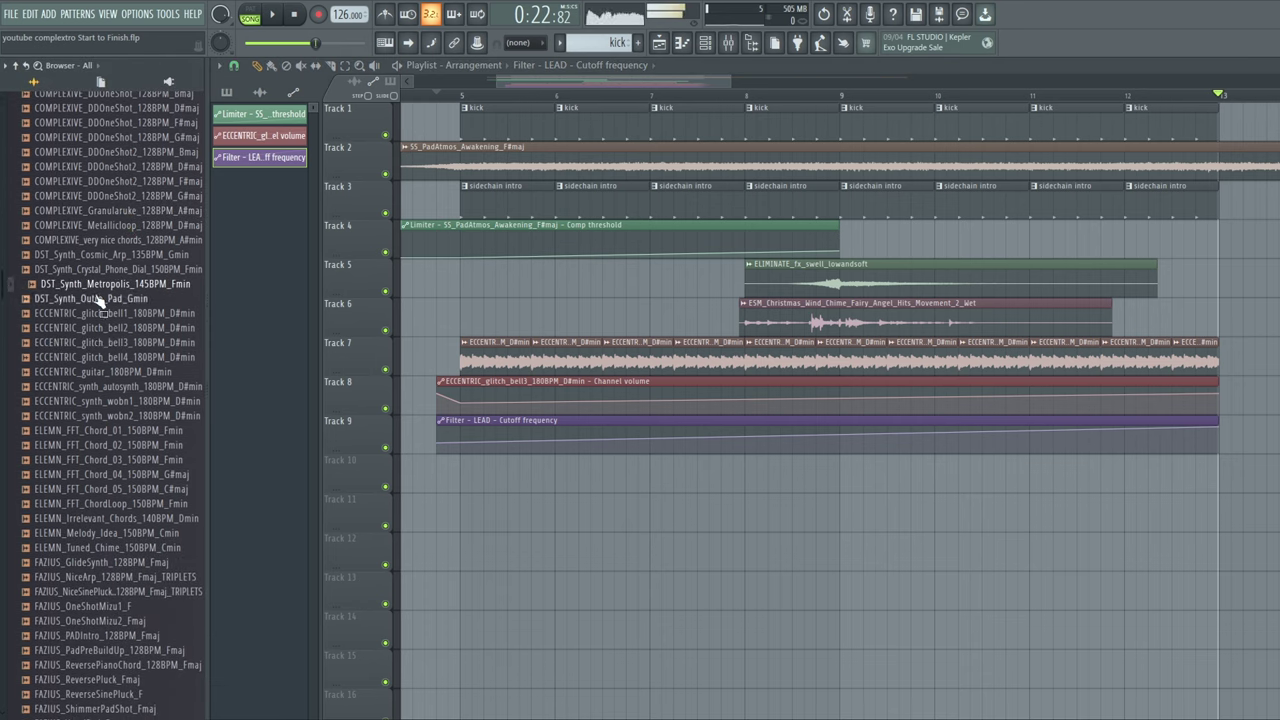
{"action": "scroll", "coordinate": [100, 305], "scroll_direction": "down", "scroll_amount": 4}
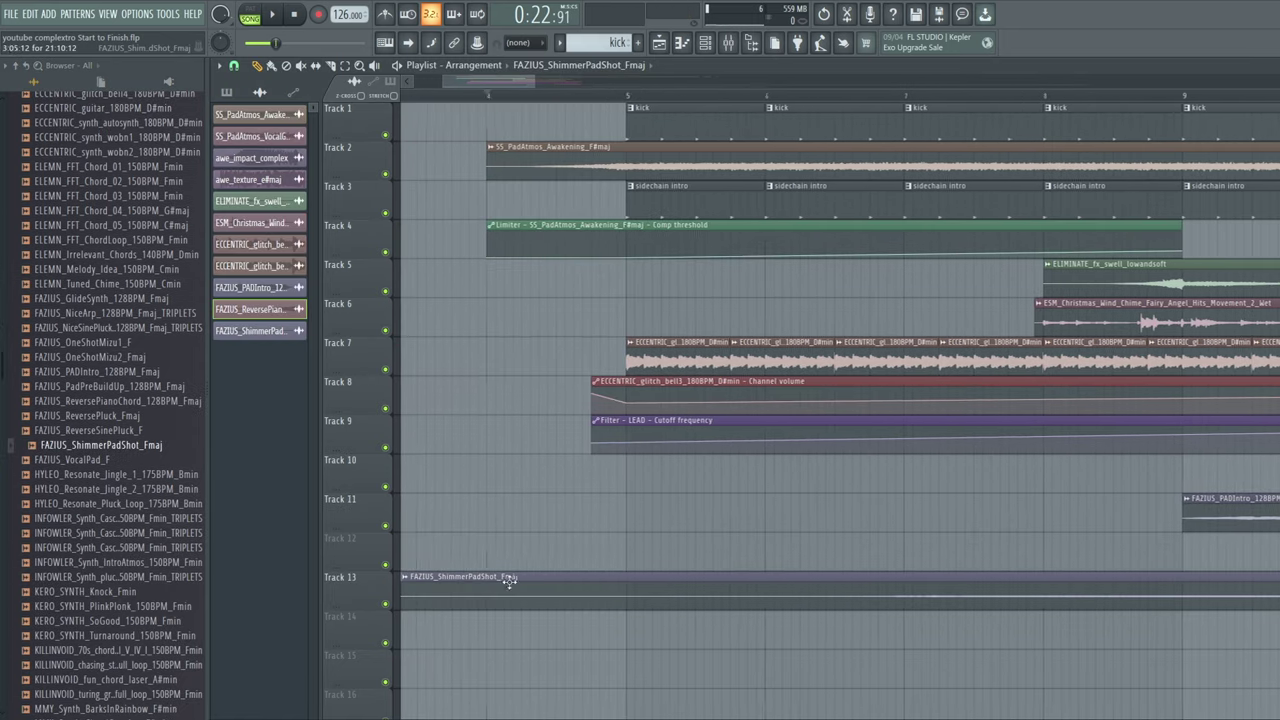
Move the FAZIUS_ShimmerPadShot clip to bar 4 on Track 12 and route it to mixer track 12
{"action": "left_click_drag", "start_coordinate": [508, 580], "coordinate": [622, 551]}
{"action": "left_click", "coordinate": [541, 537]}
{"action": "left_click", "coordinate": [565, 584]}
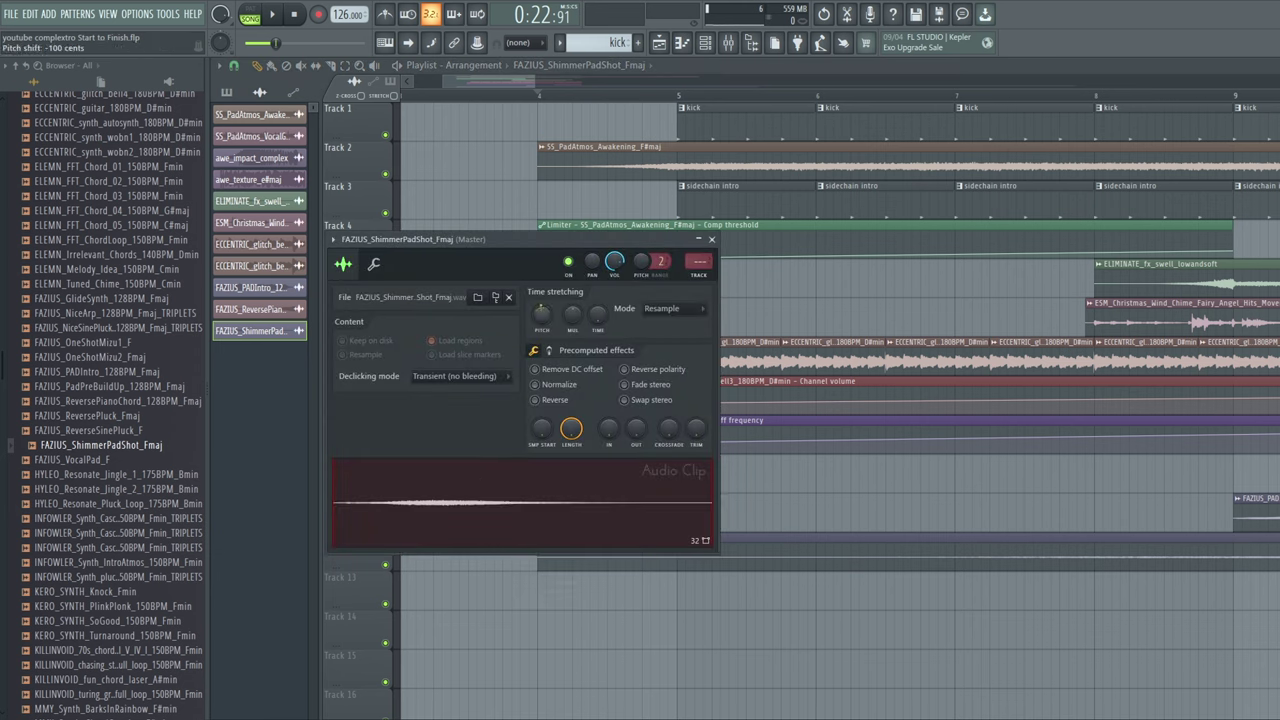
{"action": "left_click", "coordinate": [333, 240]}
{"action": "left_click", "coordinate": [523, 286]}
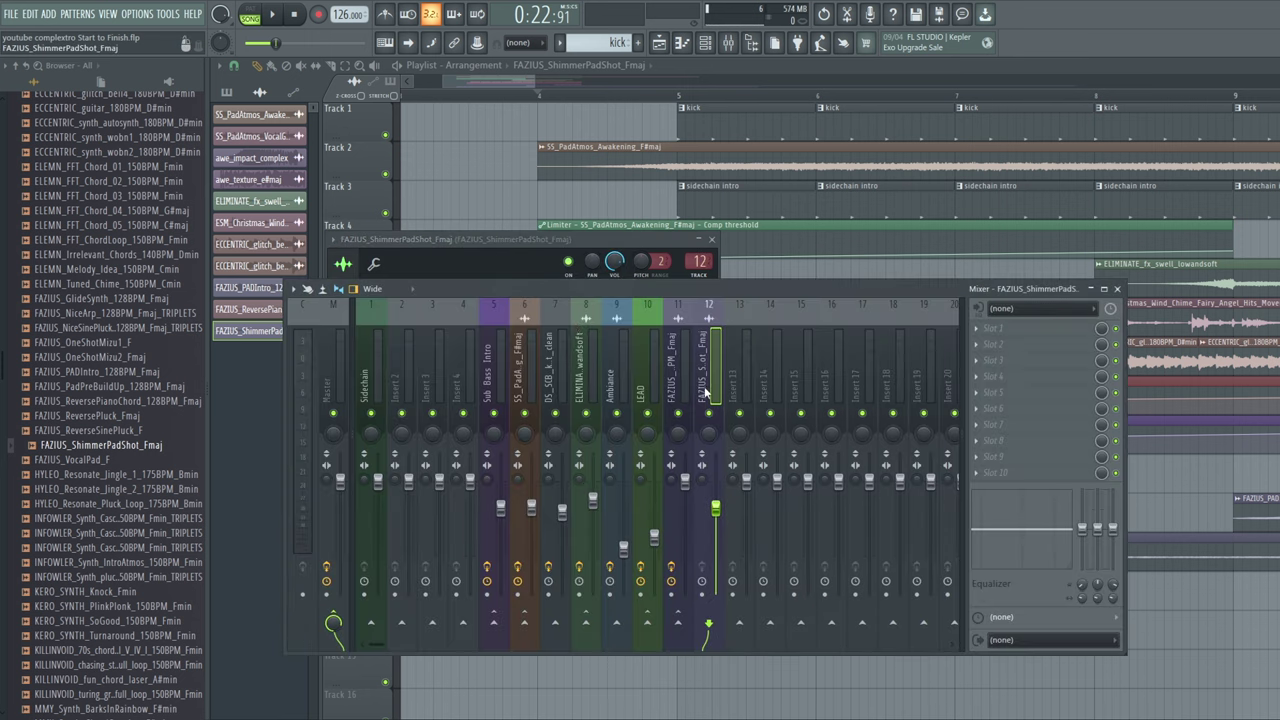
Lower the volume of the FAZIUS_PADIntro mixer track and load the ATMOSPHERES mixer track state on the FAZIUS_ShimmerPadShot track
{"action": "left_click_drag", "start_coordinate": [683, 479], "coordinate": [684, 501]}
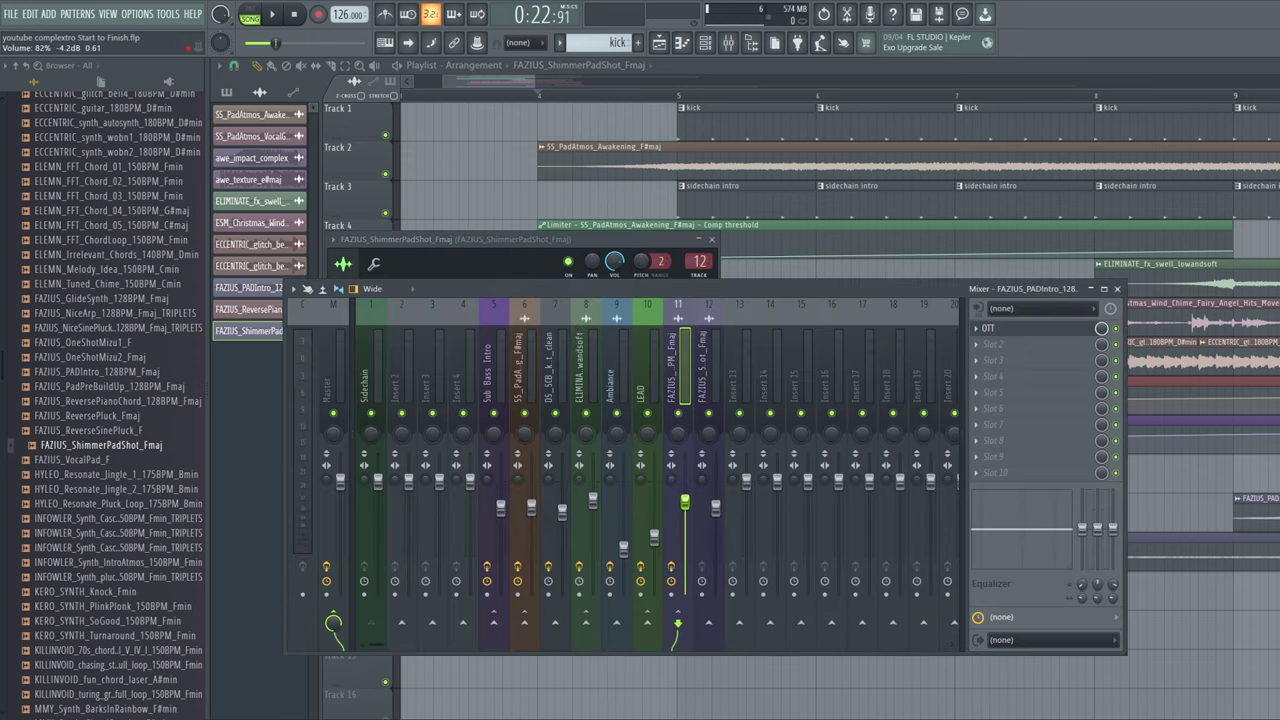
{"action": "right_click", "coordinate": [715, 376]}
{"action": "mouse_move", "coordinate": [760, 390]}
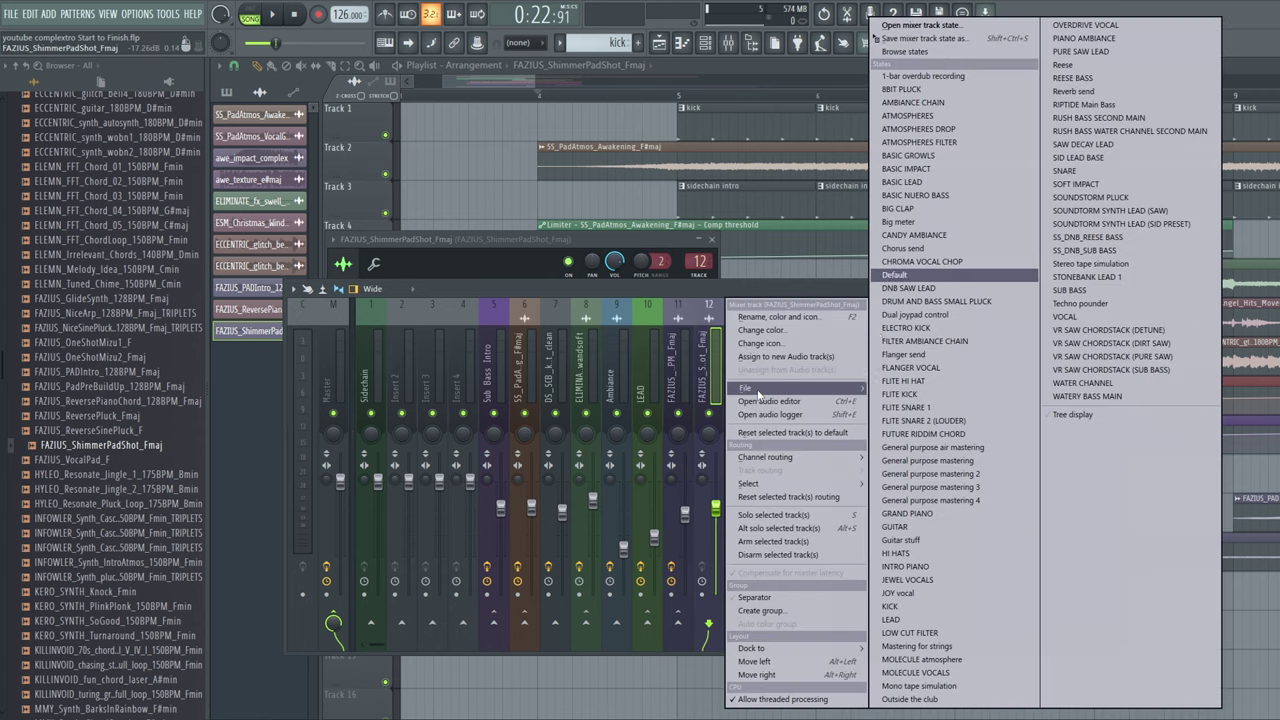
{"action": "left_click", "coordinate": [925, 117]}
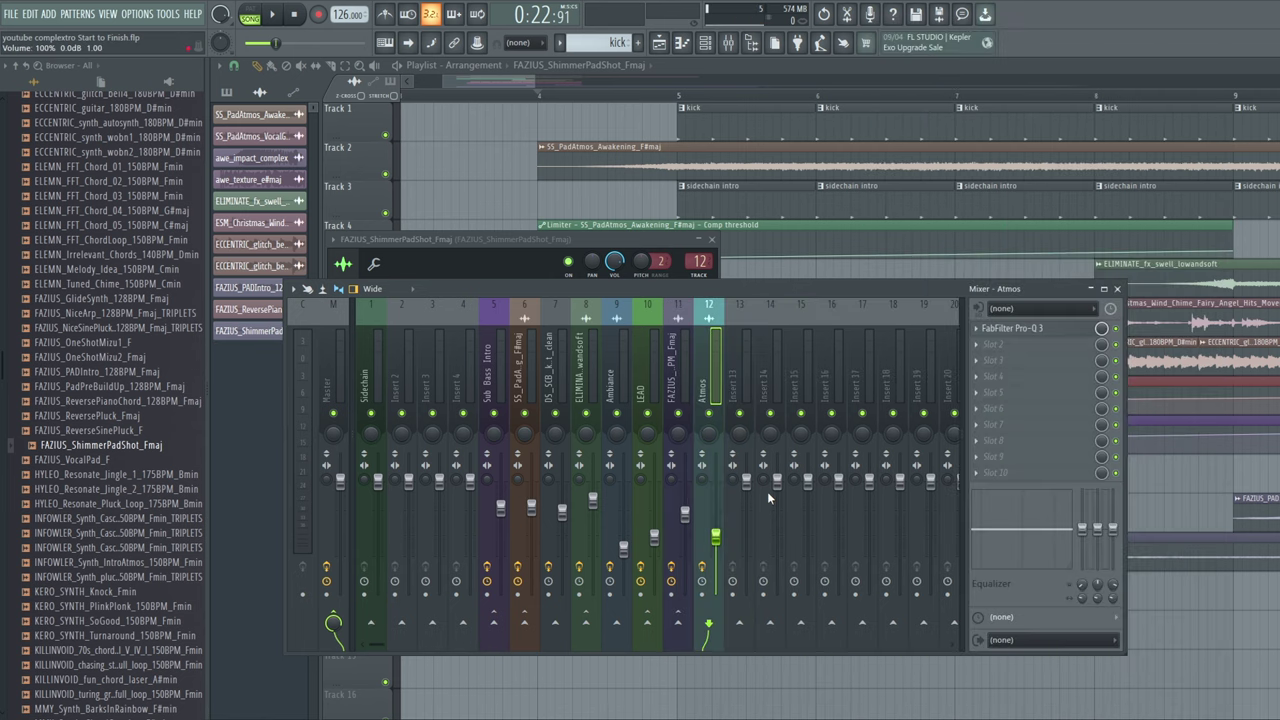
Add Fruity Filter ahead of FabFilter Pro-Q 3 on the Atmos mixer track
{"action": "left_click", "coordinate": [995, 328]}
{"action": "mouse_move", "coordinate": [995, 344]}
{"action": "left_click", "coordinate": [672, 73]}
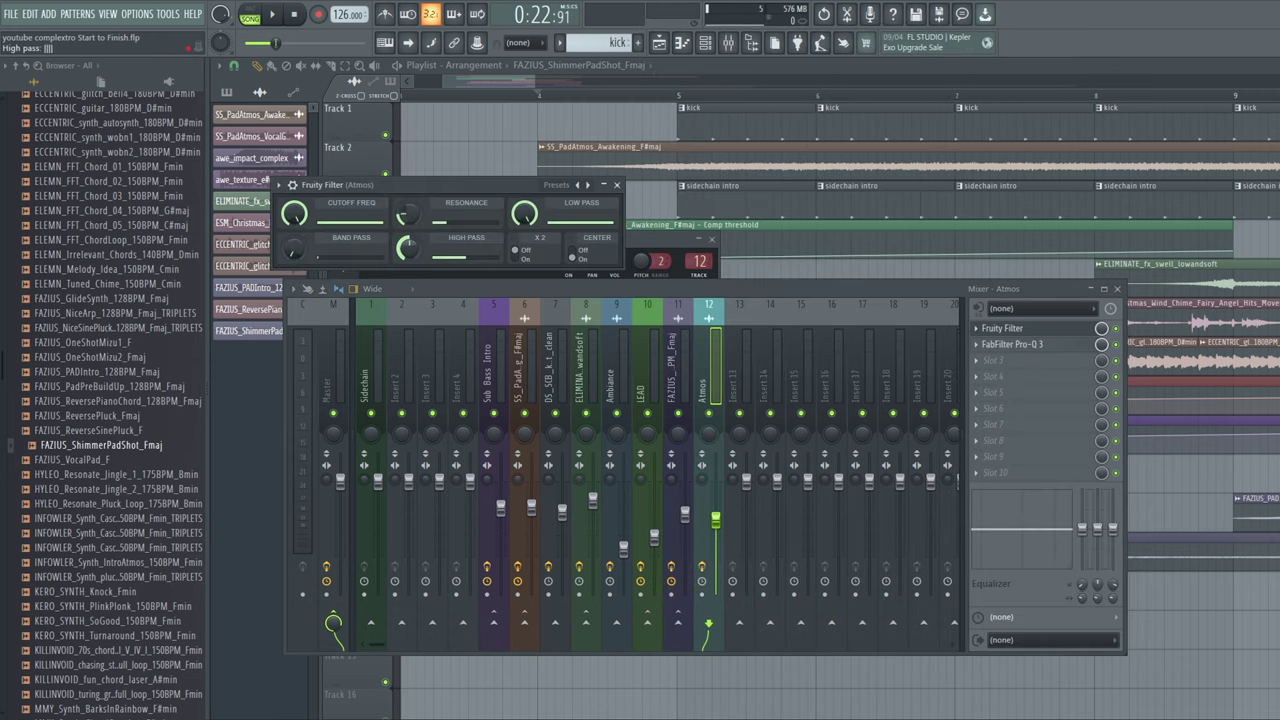
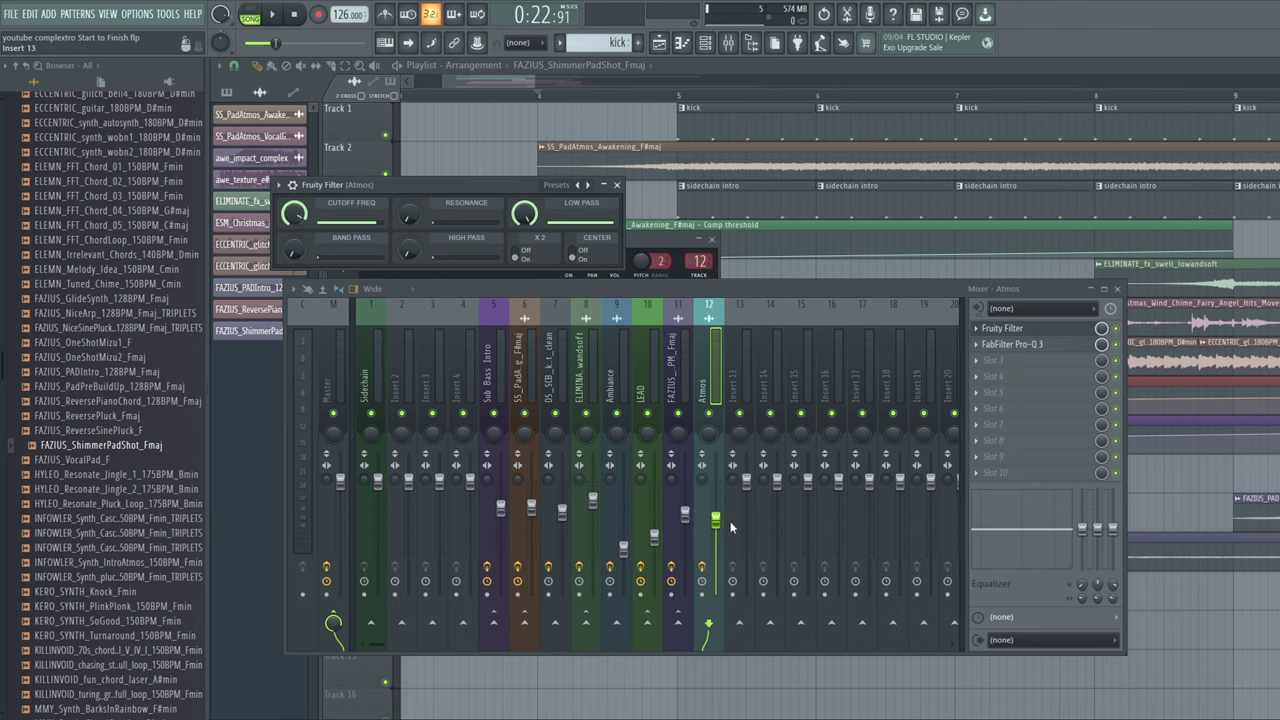
Add Fruity Reeverb after OTT on the FAZIUS_PADIntro mixer track and load its Ambiance preset
{"action": "left_click", "coordinate": [670, 355]}
{"action": "left_click", "coordinate": [1013, 342]}
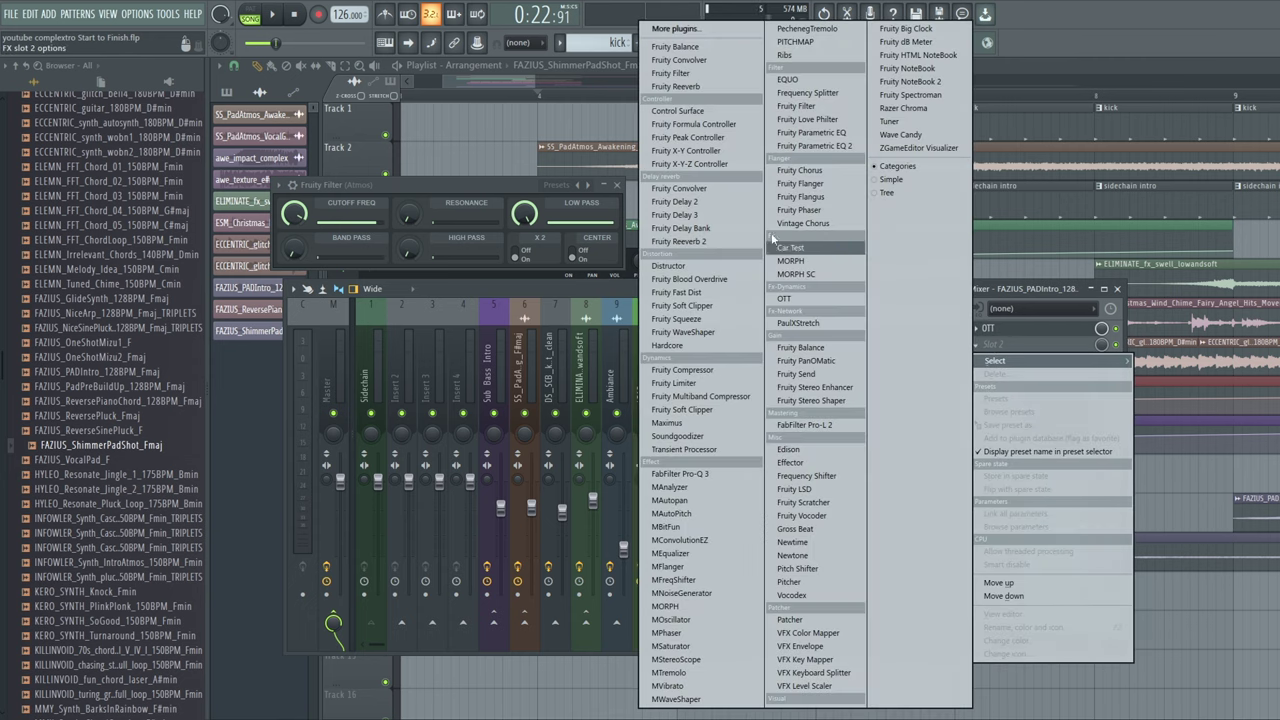
{"action": "left_click", "coordinate": [700, 89]}
{"action": "left_click", "coordinate": [243, 148]}
{"action": "mouse_move", "coordinate": [285, 205]}
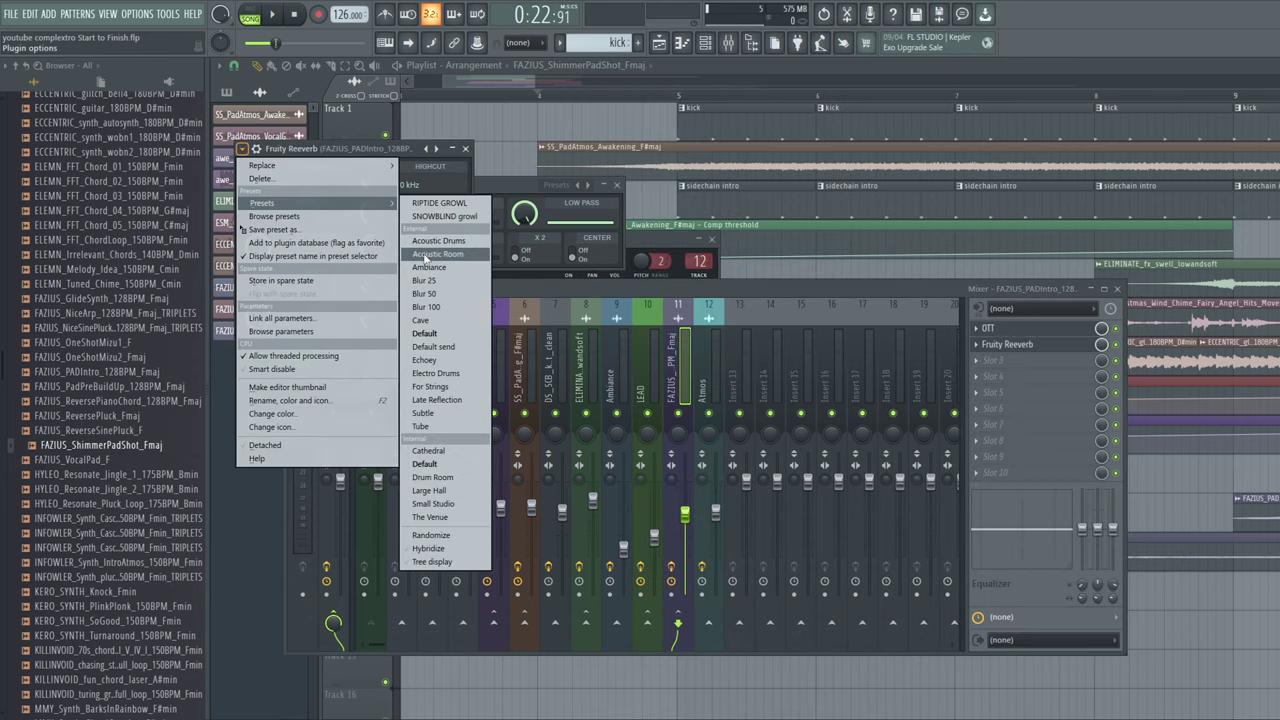
{"action": "left_click", "coordinate": [412, 268]}
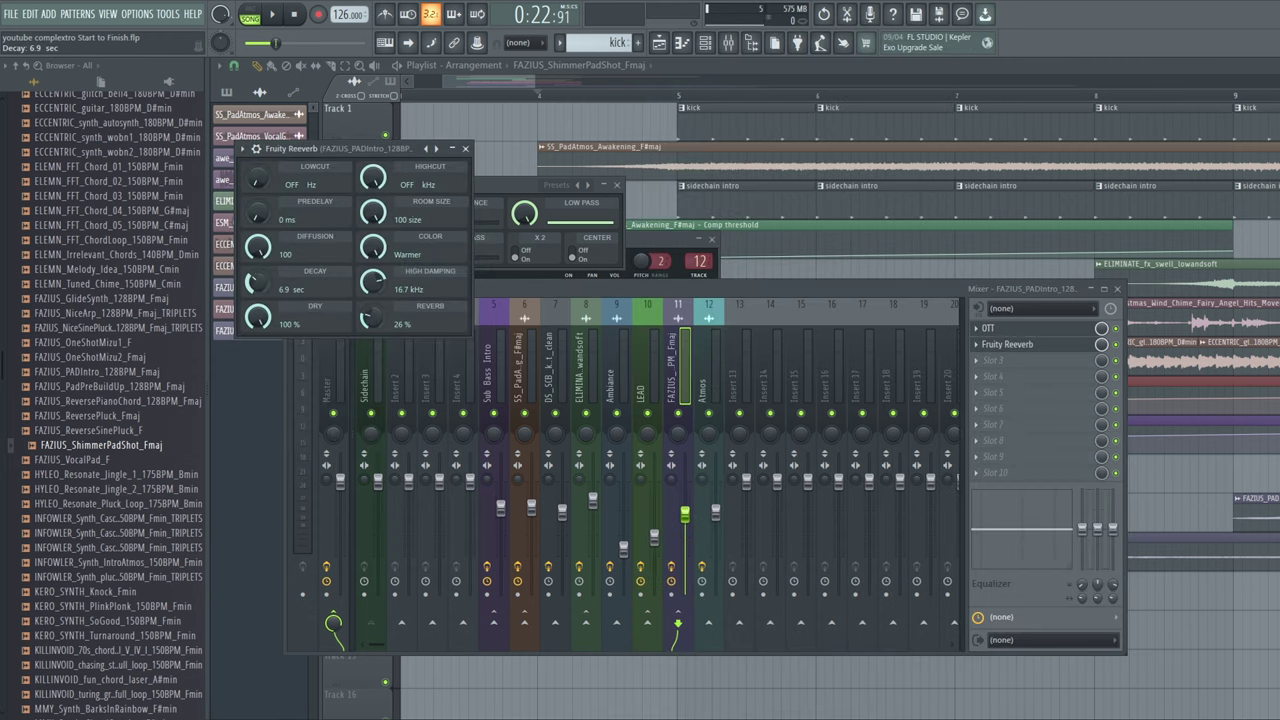
Play the arrangement from bar 4 through bar 13 to check the added pads and reverse piano chord, and pause it
{"action": "left_click", "coordinate": [545, 95]}
{"action": "key", "text": "space"}
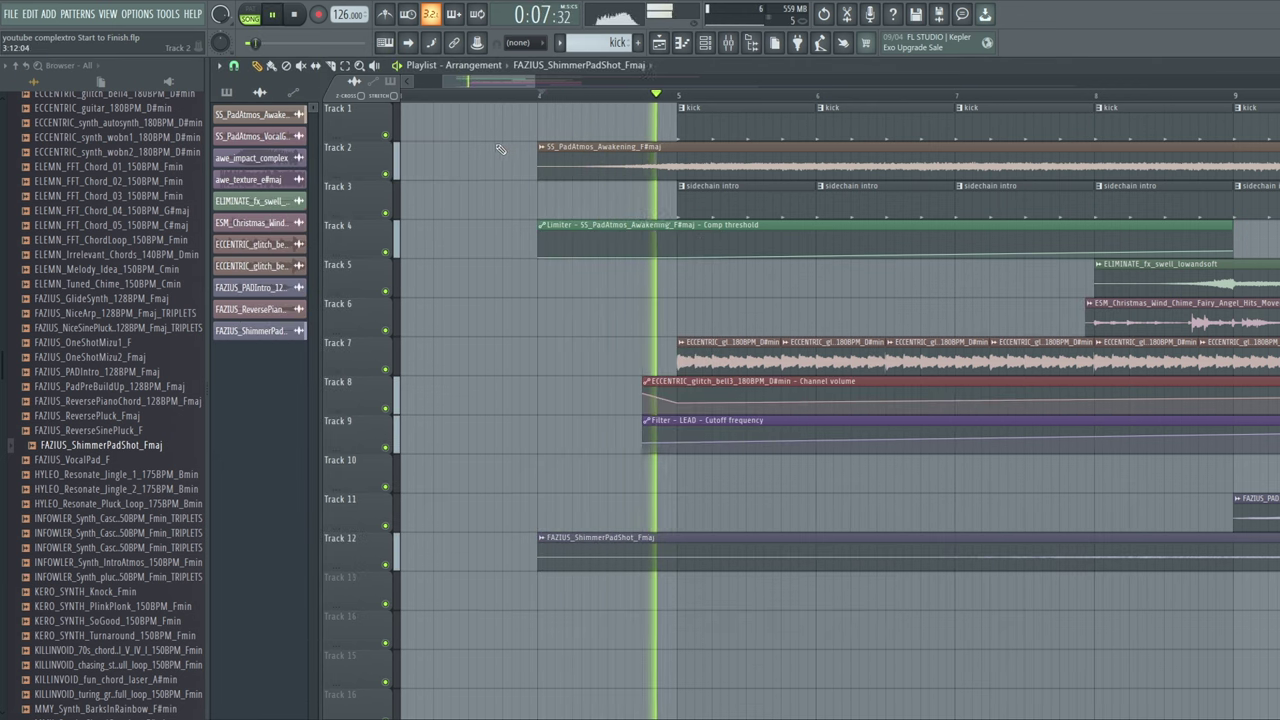
{"action": "left_click_drag", "start_coordinate": [470, 84], "coordinate": [596, 74]}
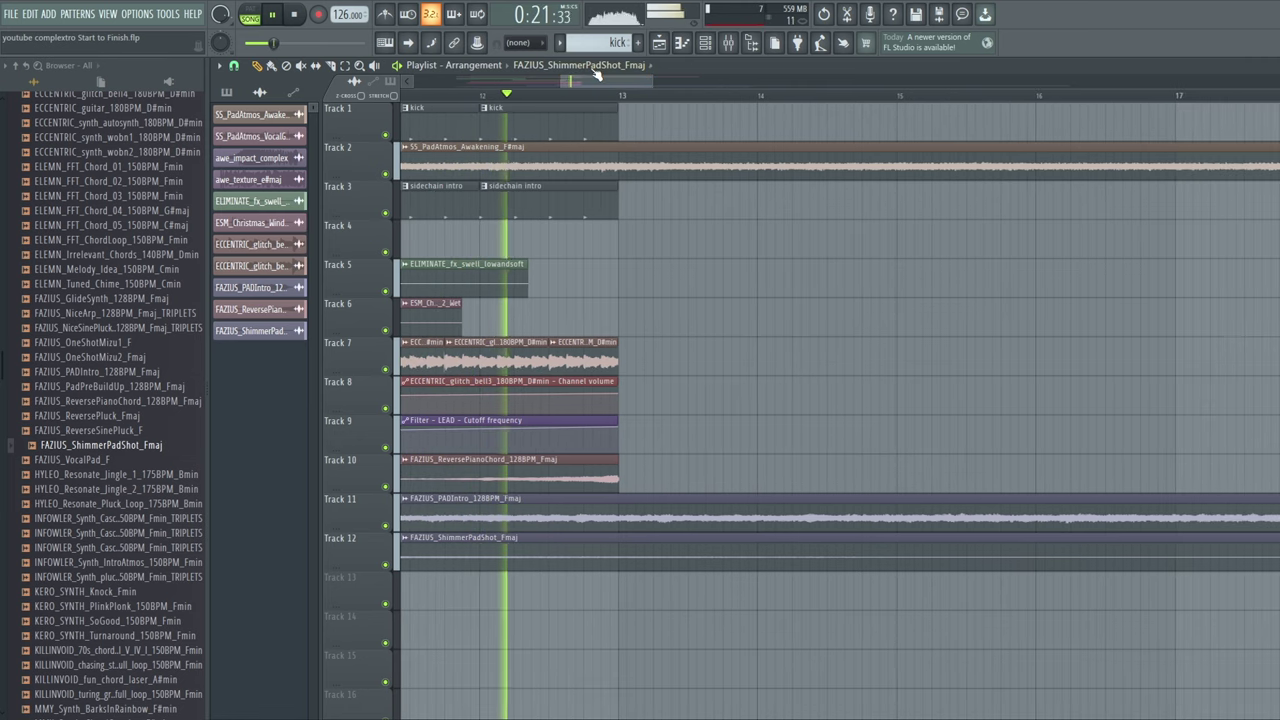
{"action": "left_click", "coordinate": [274, 15]}
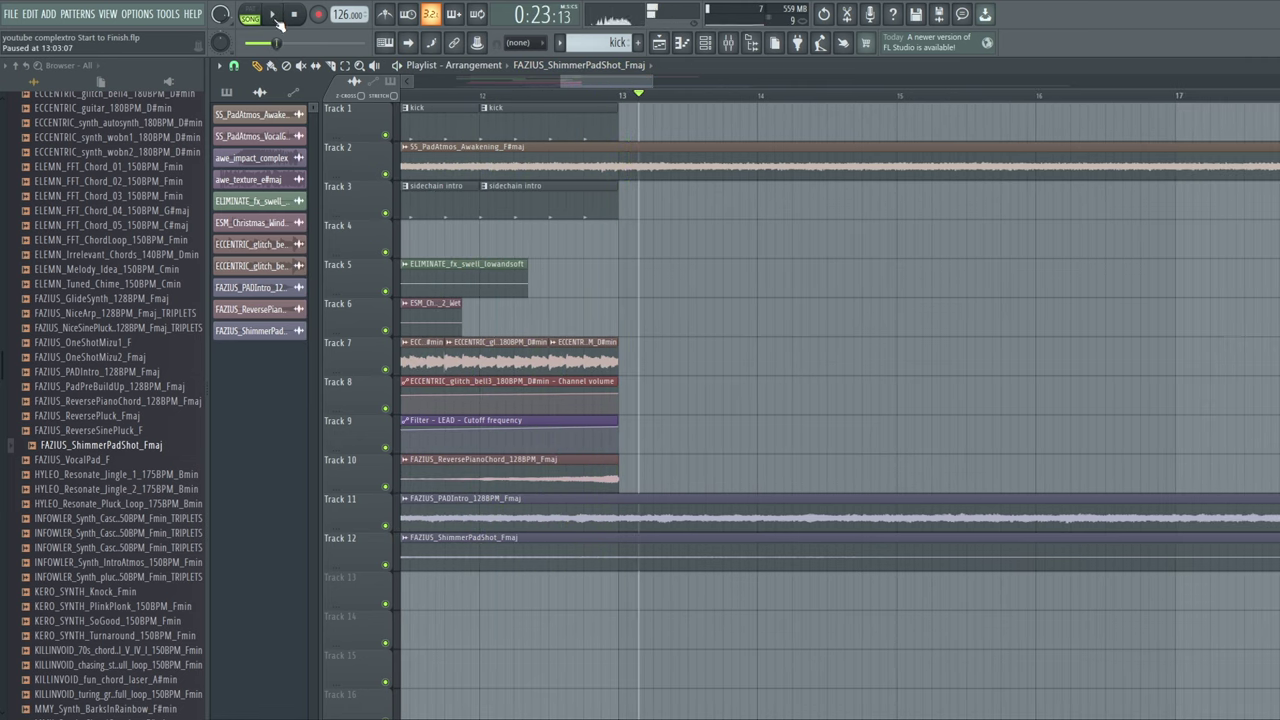
Stop playback and look through the synth samples listed after the FAZIUS files
{"action": "left_click_drag", "start_coordinate": [634, 82], "coordinate": [614, 84]}
{"action": "scroll", "coordinate": [160, 358], "scroll_direction": "down", "scroll_amount": 8}
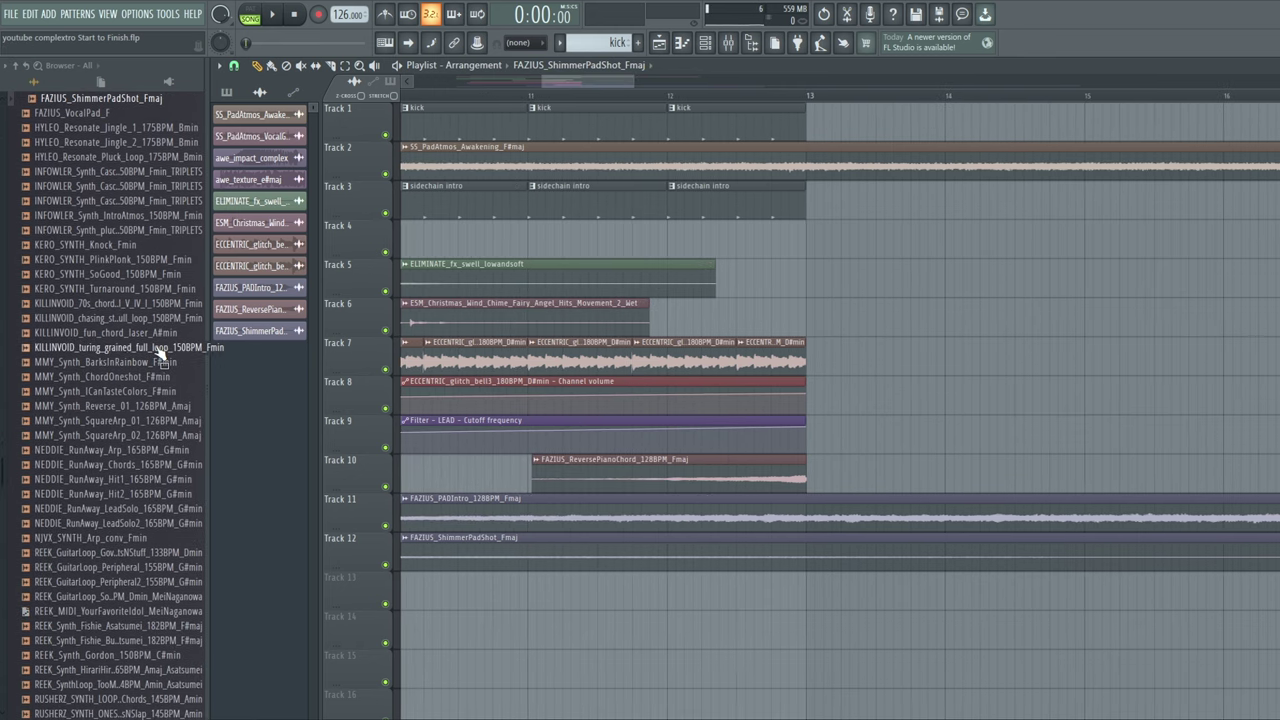
Play the UMRU_pad_loop_eyes_175_Emaj clip on Track 5 from bar 13 and listen to how it fits
{"action": "scroll", "coordinate": [160, 358], "scroll_direction": "up", "scroll_amount": 6}
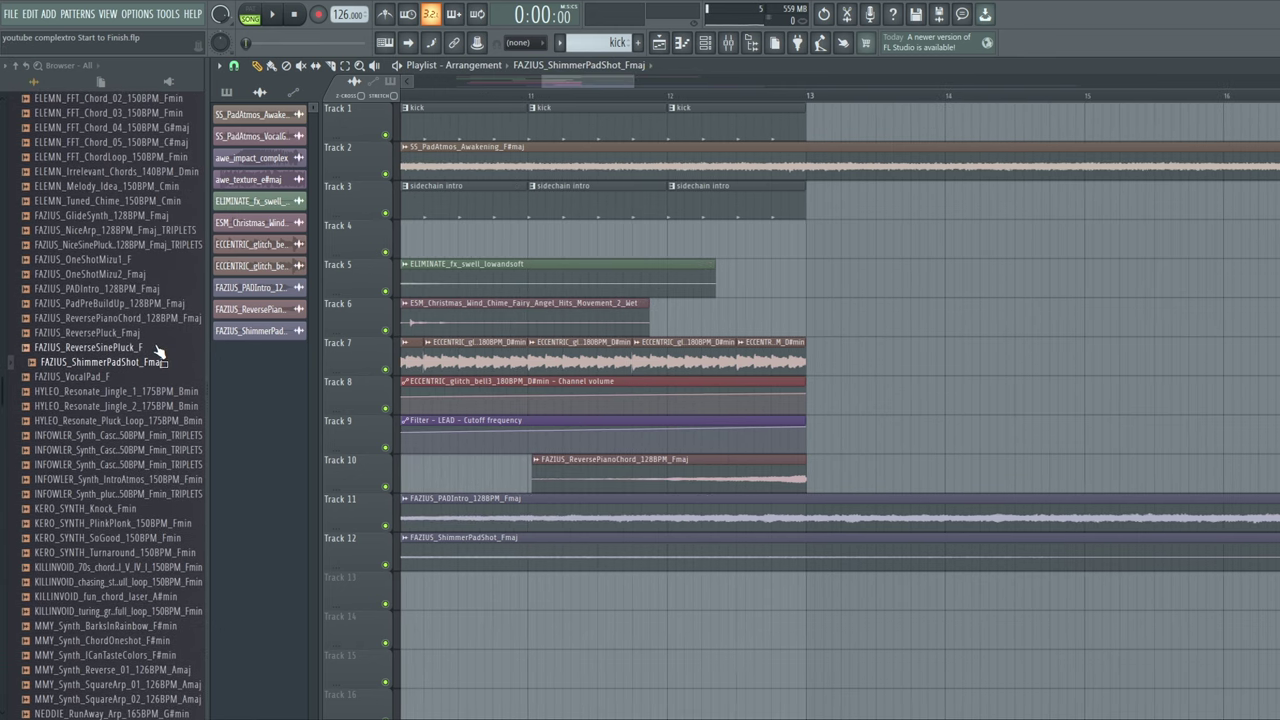
{"action": "left_click_drag", "start_coordinate": [541, 80], "coordinate": [455, 112]}
{"action": "mouse_move", "coordinate": [632, 74]}
{"action": "left_mouse_down"}
{"action": "mouse_move", "coordinate": [618, 78]}
{"action": "mouse_move", "coordinate": [639, 71]}
{"action": "left_mouse_up"}
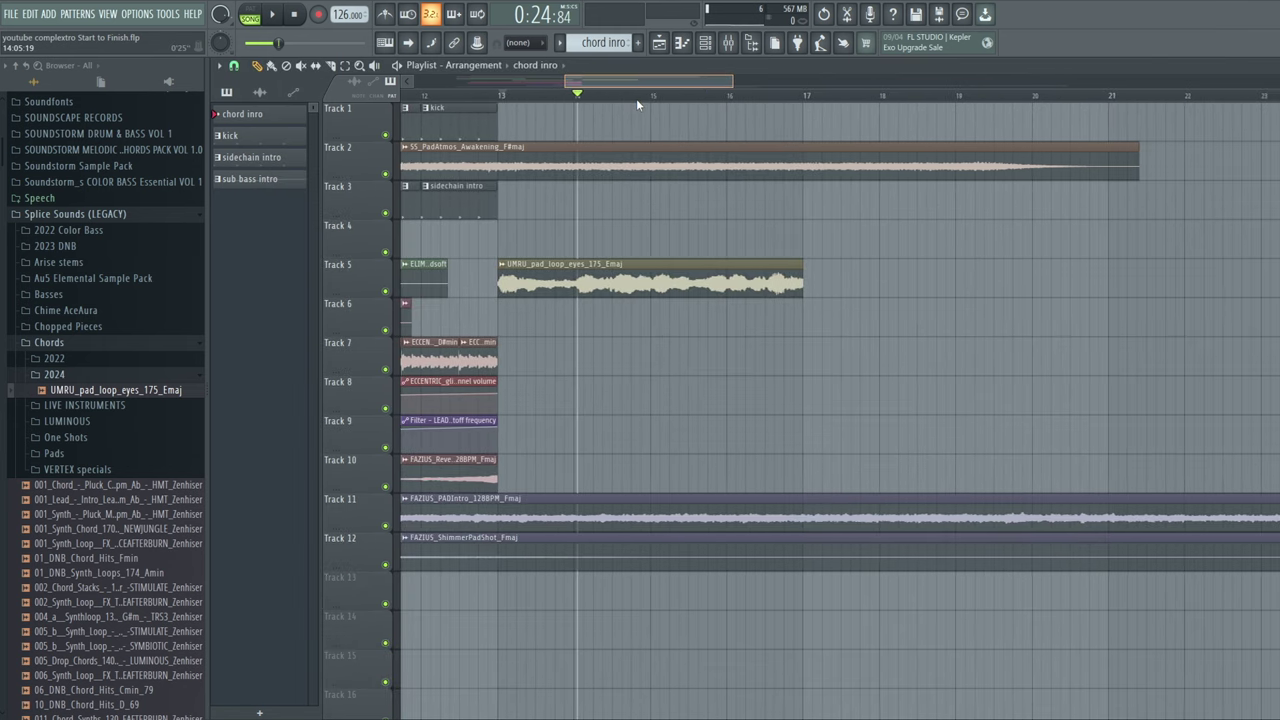
{"action": "left_click_drag", "start_coordinate": [637, 104], "coordinate": [646, 104]}
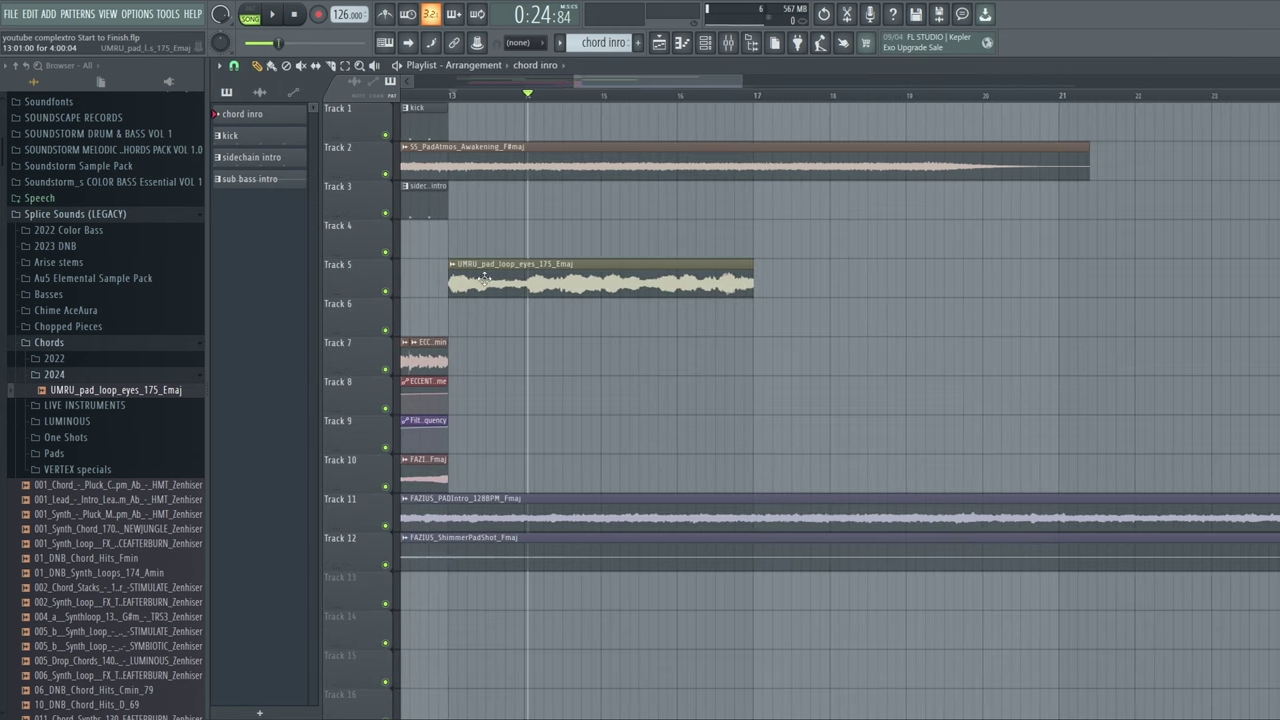
{"action": "left_click_drag", "start_coordinate": [742, 79], "coordinate": [657, 118]}
{"action": "left_click", "coordinate": [508, 95]}
{"action": "left_click", "coordinate": [504, 95]}
{"action": "left_click", "coordinate": [284, 18]}
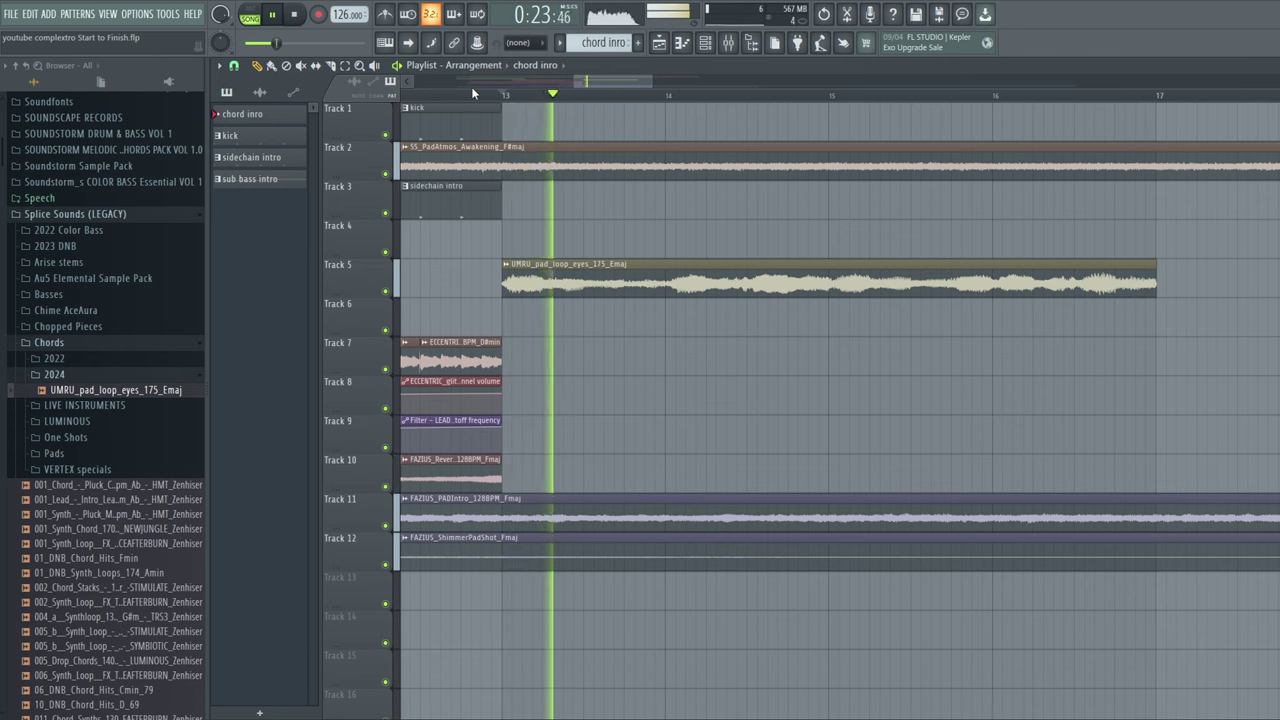
{"action": "left_click", "coordinate": [277, 15]}
{"action": "left_click", "coordinate": [275, 15]}
{"action": "left_click", "coordinate": [295, 16]}
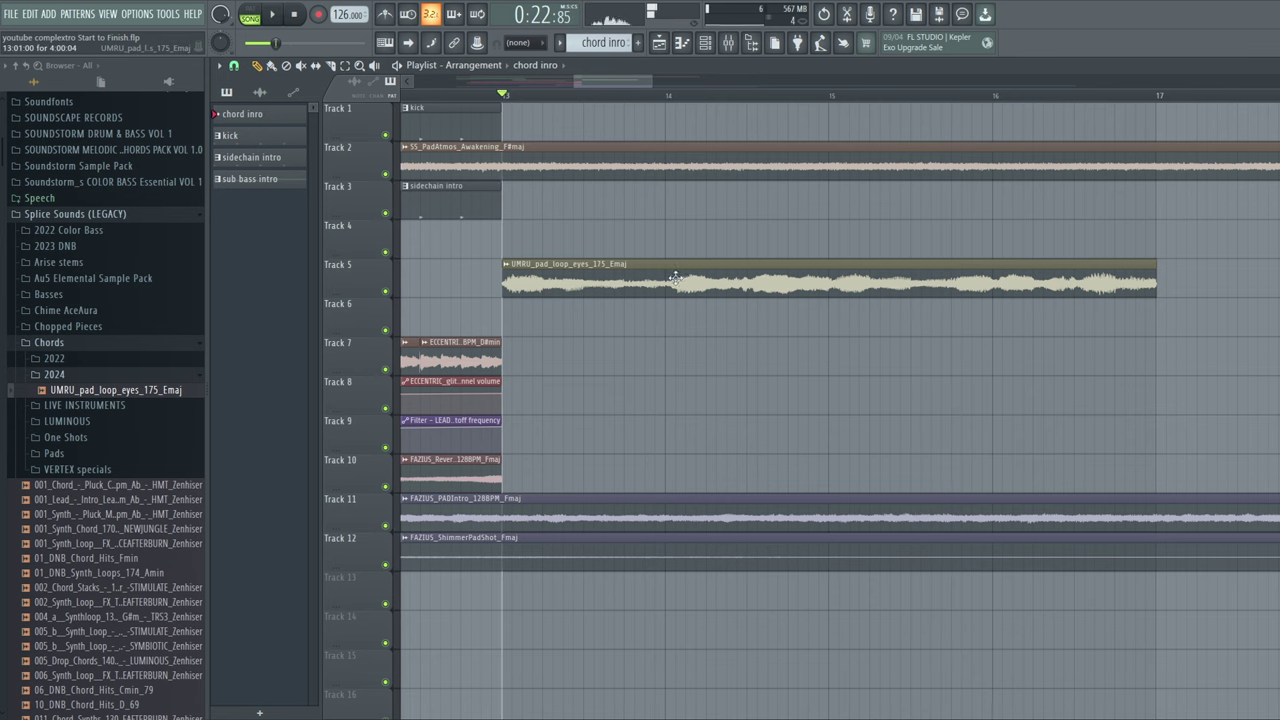
Stop playback and delete the UMRU_pad_loop_eyes_175_Emaj clip from Track 5
{"action": "left_click", "coordinate": [297, 16]}
{"action": "right_click", "coordinate": [638, 270]}
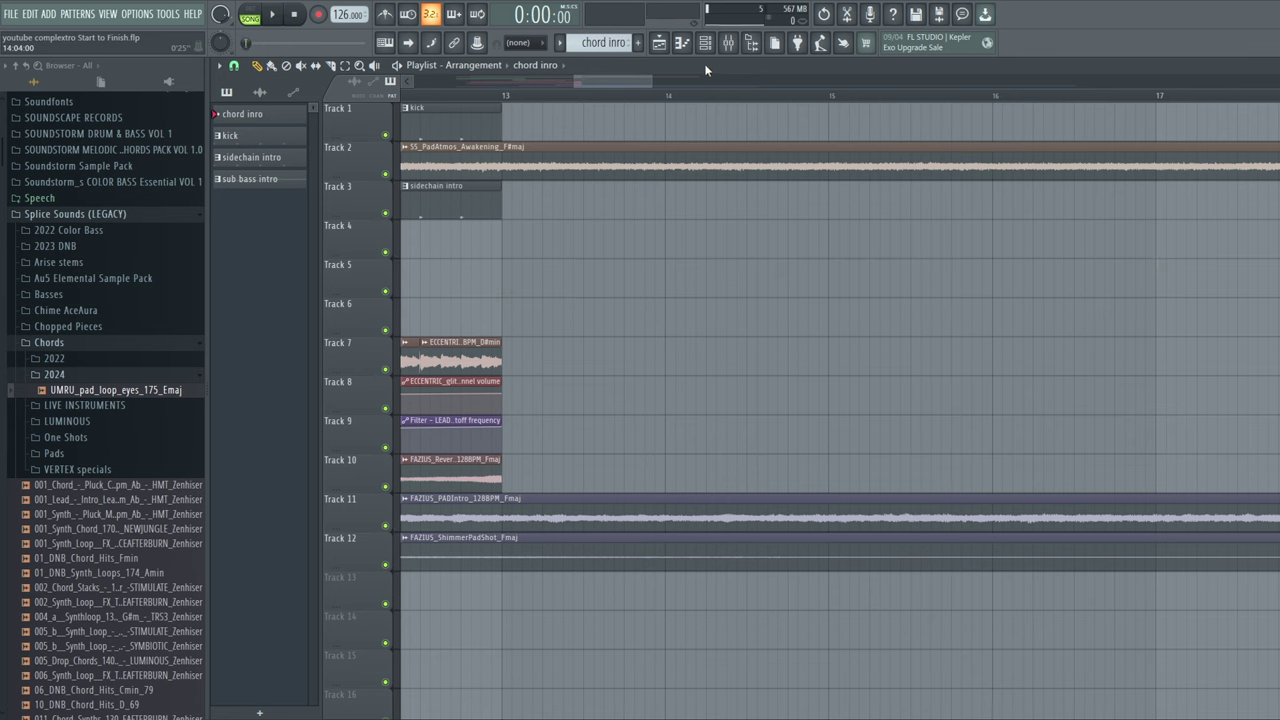
Open the piano roll of the Serum #2 channel for the chord inro pattern
{"action": "left_click", "coordinate": [704, 42]}
{"action": "right_click", "coordinate": [517, 338]}
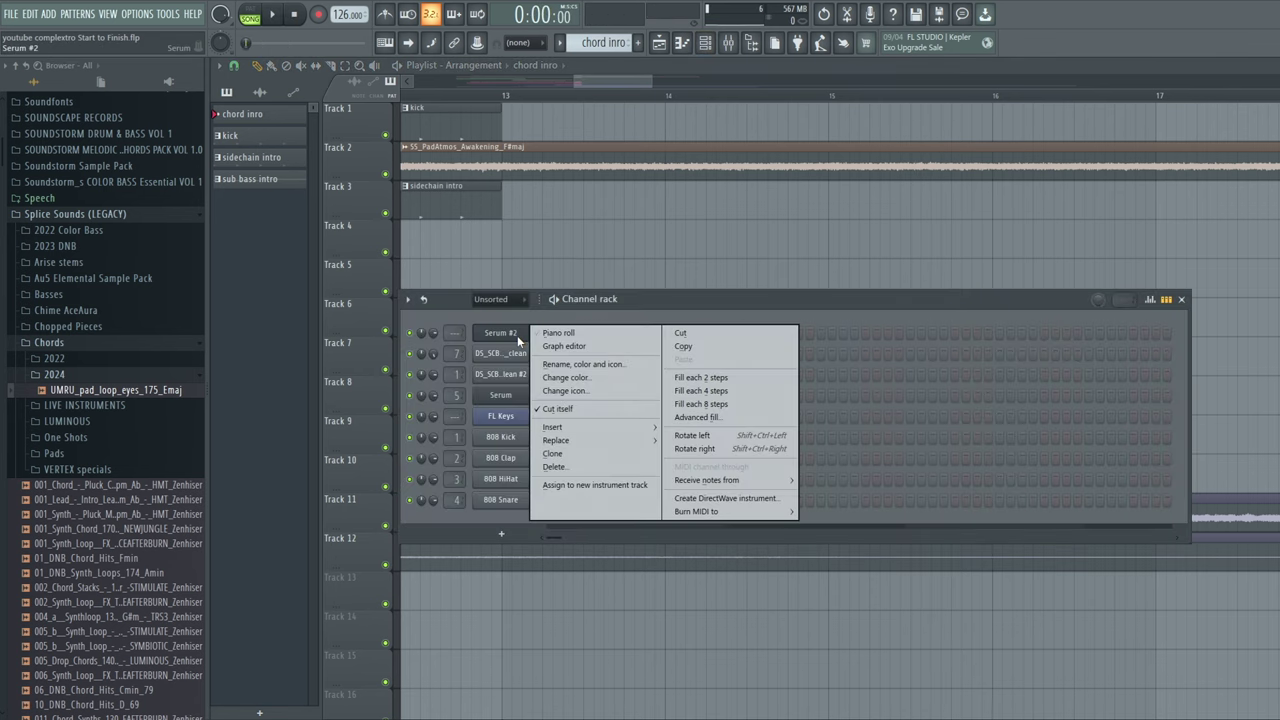
{"action": "left_click", "coordinate": [571, 334]}
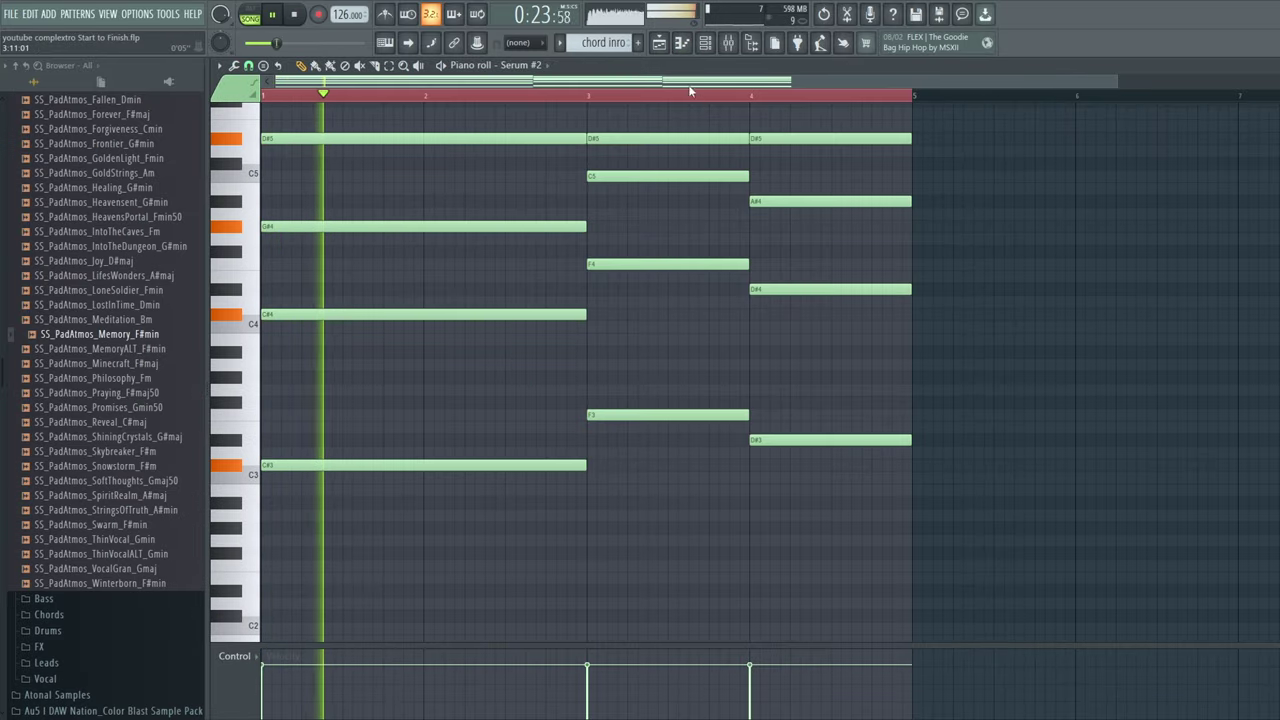
Place a second chord inro clip on Track 4 at bar 17, directly after the first one
{"action": "key", "text": "F5"}
{"action": "left_click_drag", "start_coordinate": [549, 82], "coordinate": [668, 67]}
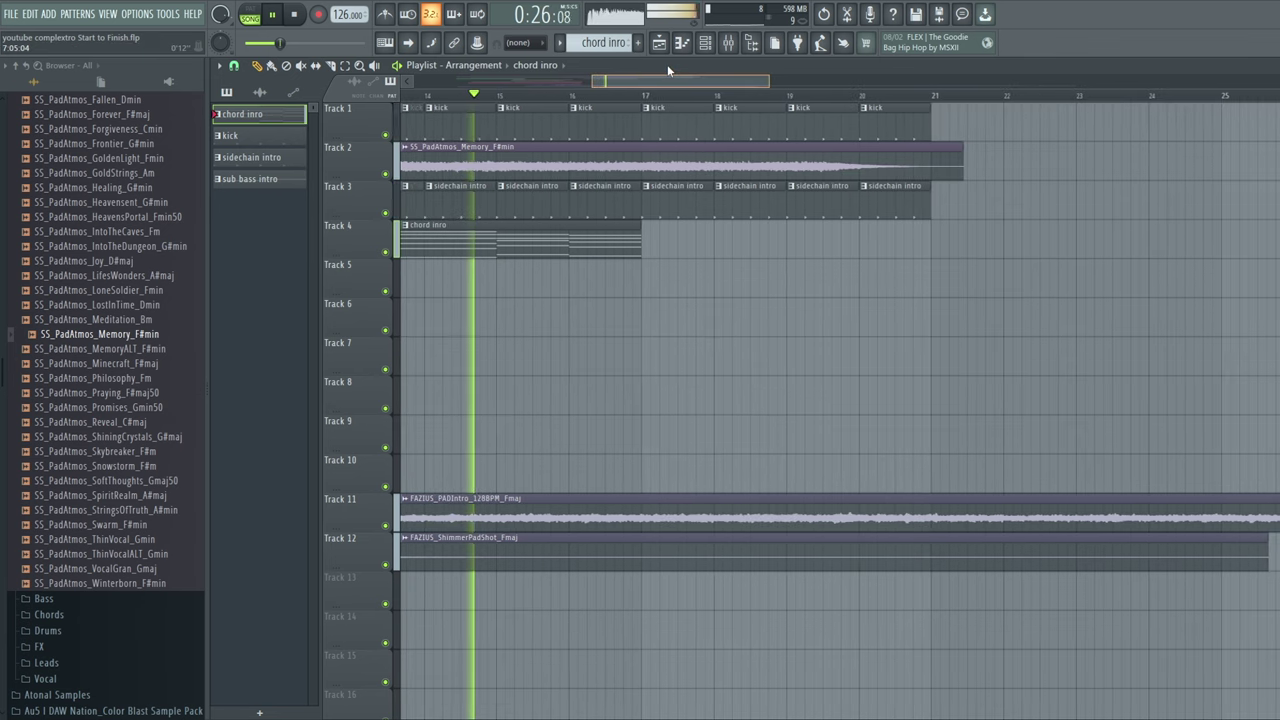
{"action": "left_click", "coordinate": [643, 245]}
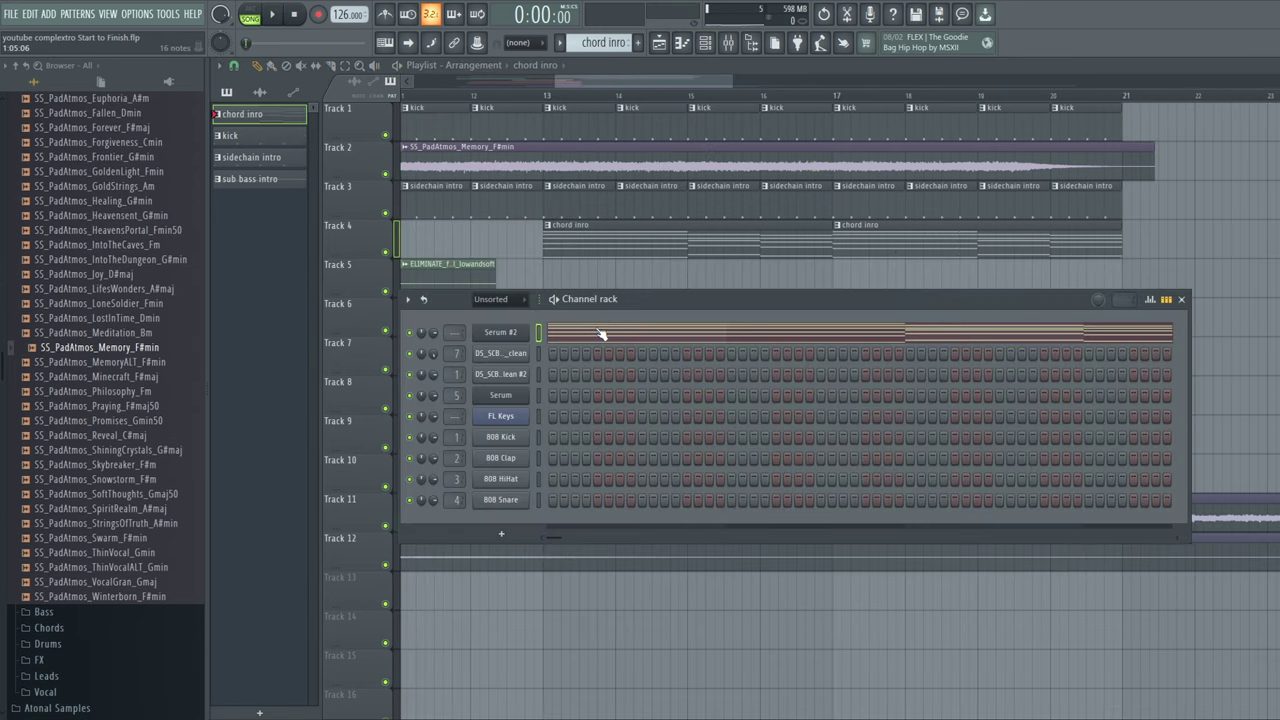
Duplicate the lowest note of each Serum #2 chord one octave down, to C#2, F2 and D#2
{"action": "left_click", "coordinate": [598, 332]}
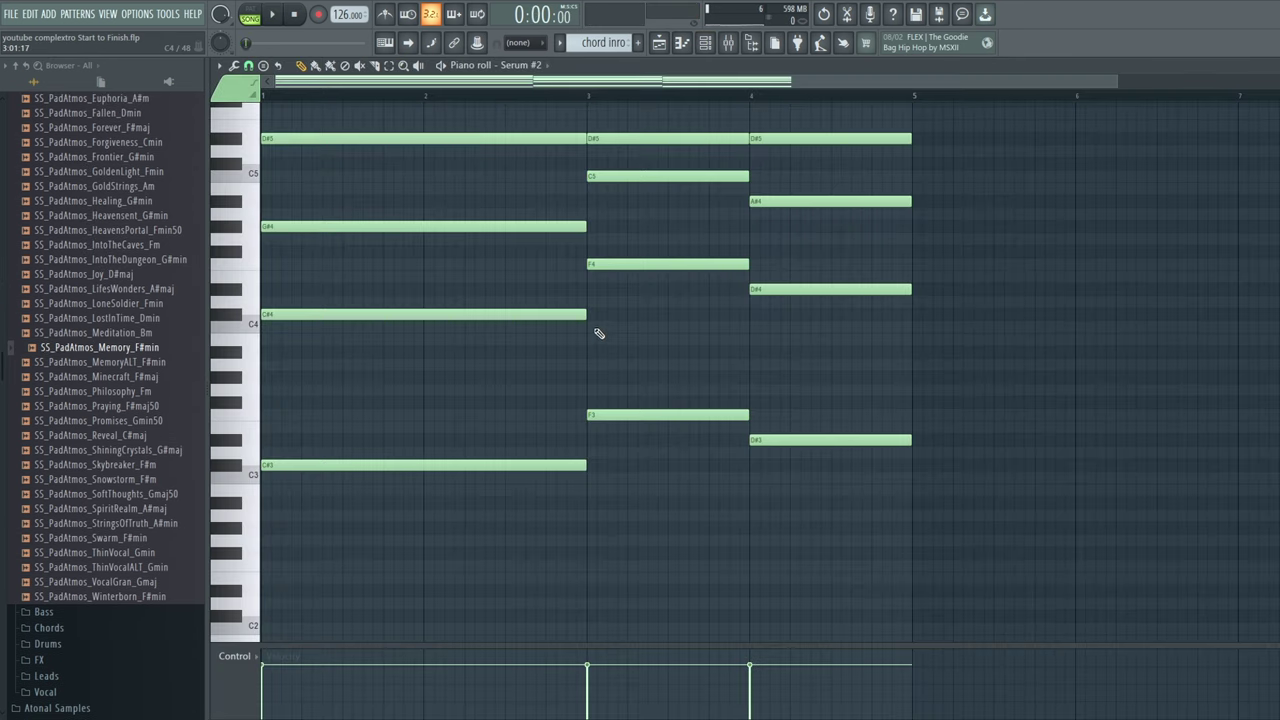
{"action": "left_click_drag", "start_coordinate": [948, 405], "coordinate": [310, 190]}
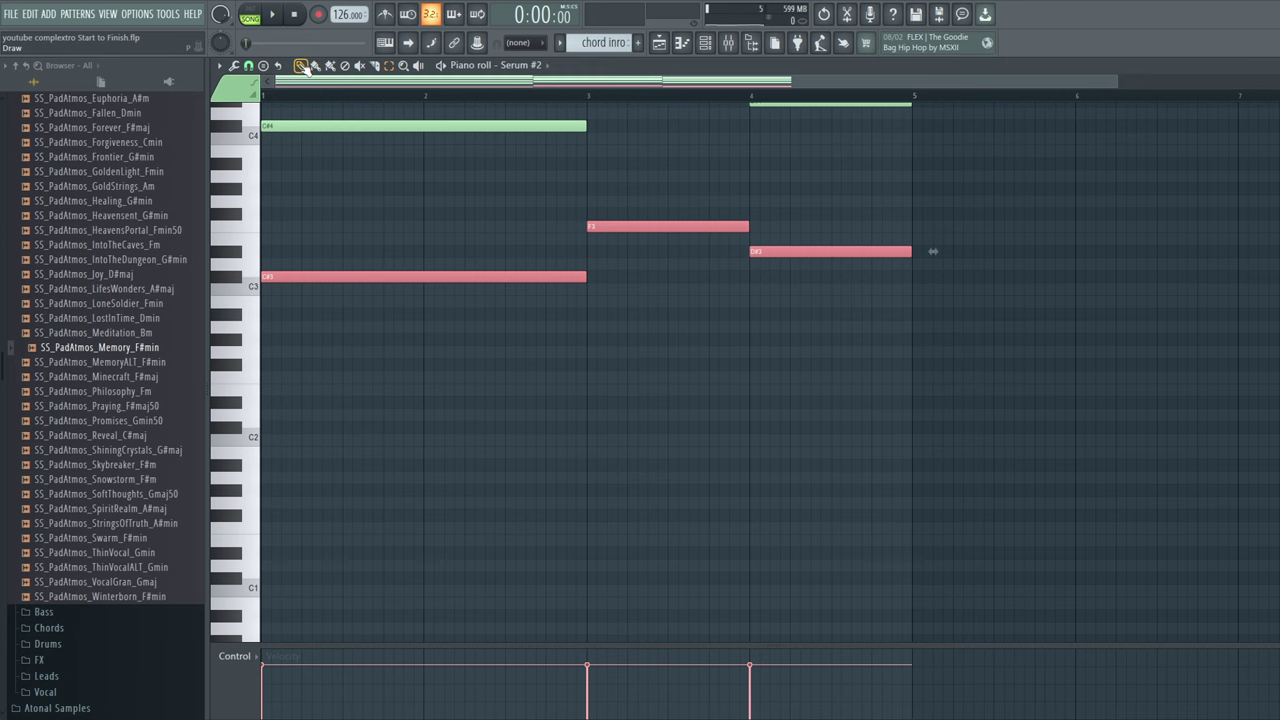
{"action": "key", "text": "ctrl+v"}
{"action": "left_click_drag", "start_coordinate": [286, 274], "coordinate": [270, 430]}
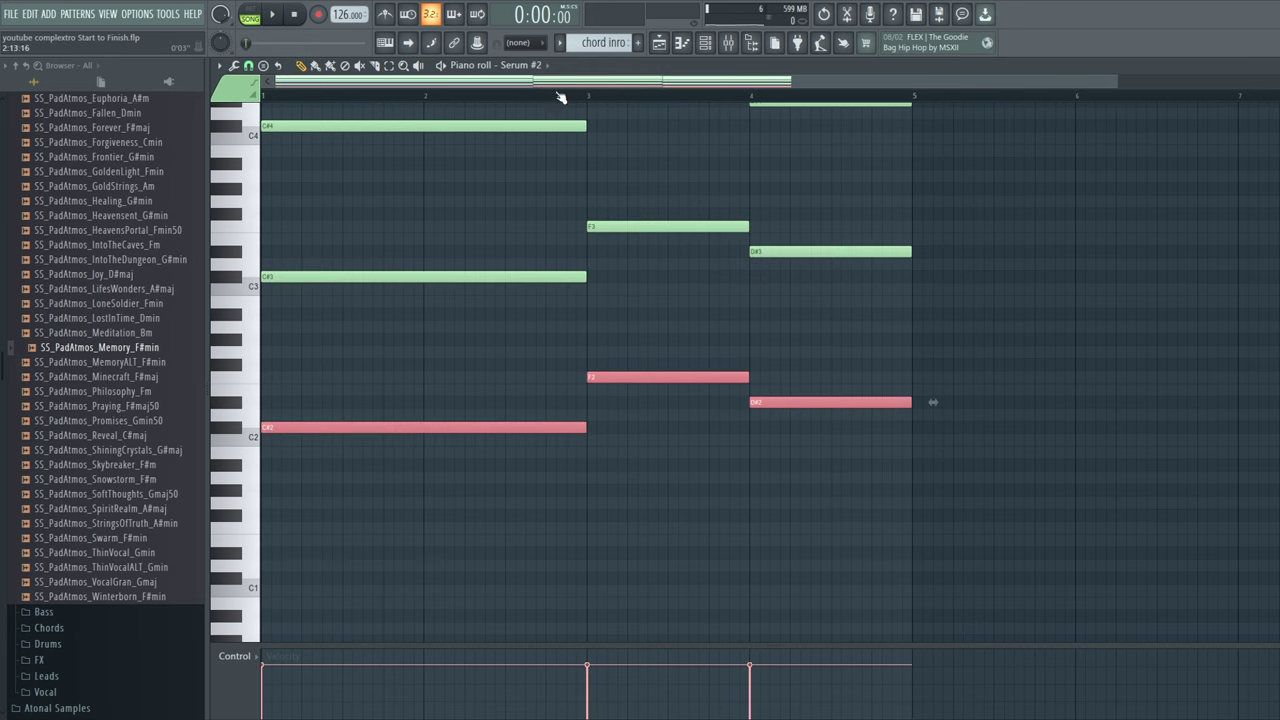
Clone the chord inro pattern
{"action": "left_click", "coordinate": [667, 46]}
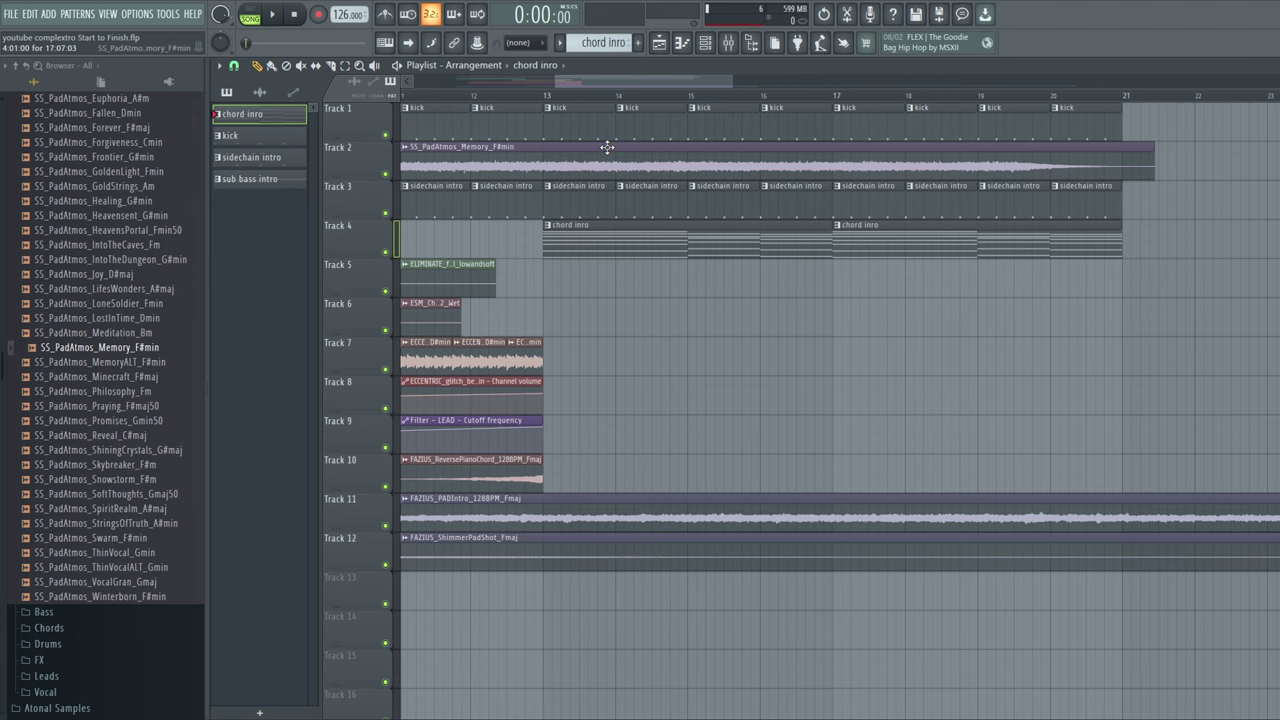
{"action": "left_click_drag", "start_coordinate": [660, 83], "coordinate": [675, 132]}
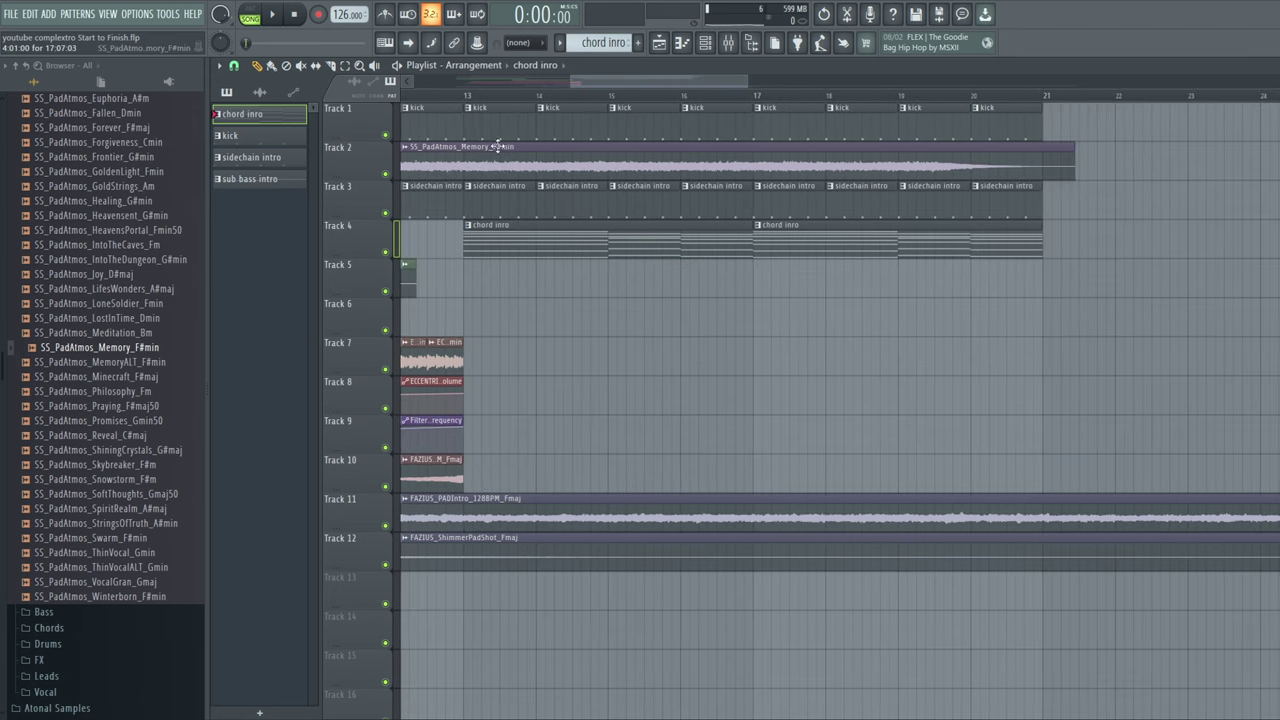
{"action": "left_click_drag", "start_coordinate": [644, 82], "coordinate": [641, 85]}
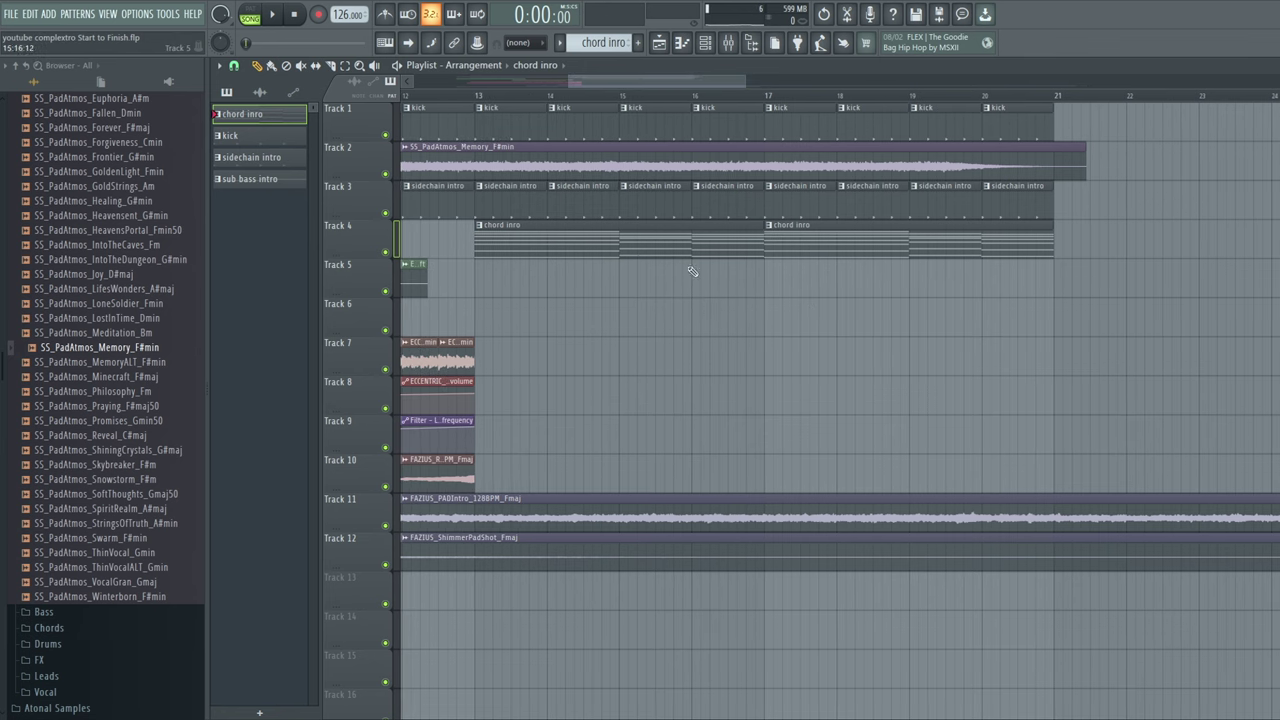
{"action": "double_click", "coordinate": [643, 257]}
{"action": "left_click_drag", "start_coordinate": [626, 81], "coordinate": [392, 105]}
{"action": "scroll", "coordinate": [394, 291], "scroll_direction": "up", "scroll_amount": 5}
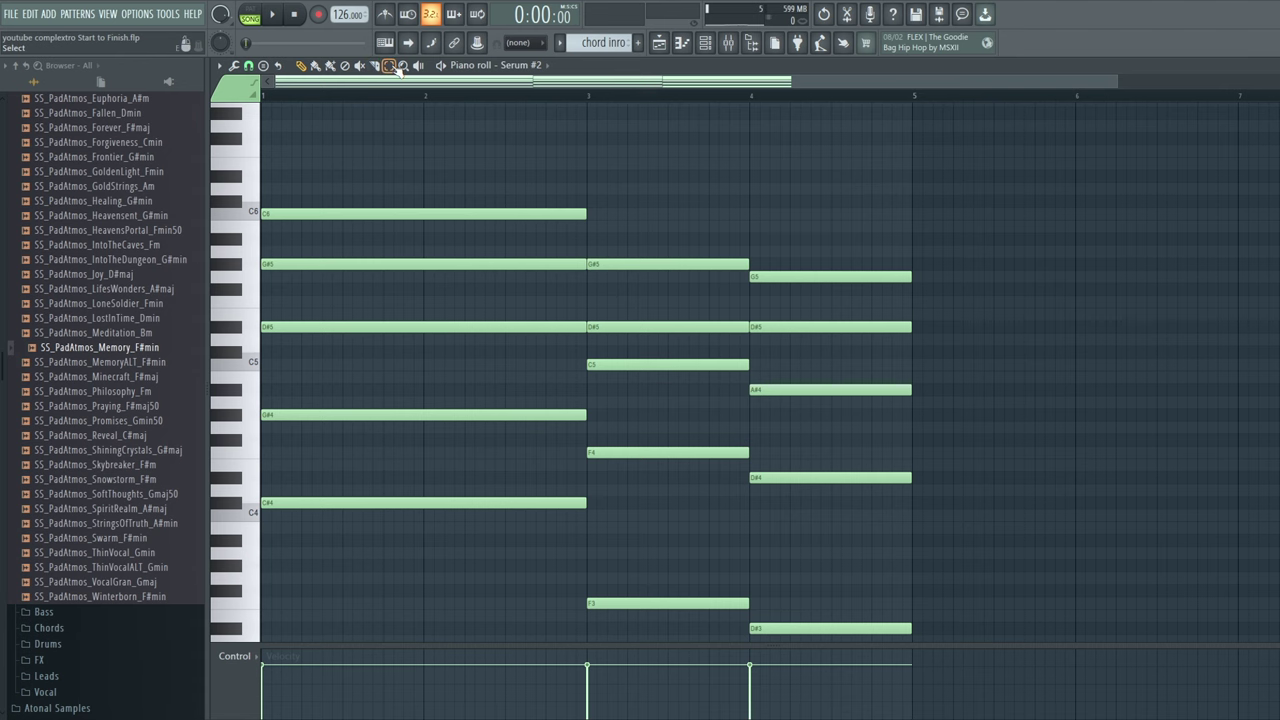
{"action": "left_click", "coordinate": [604, 44]}
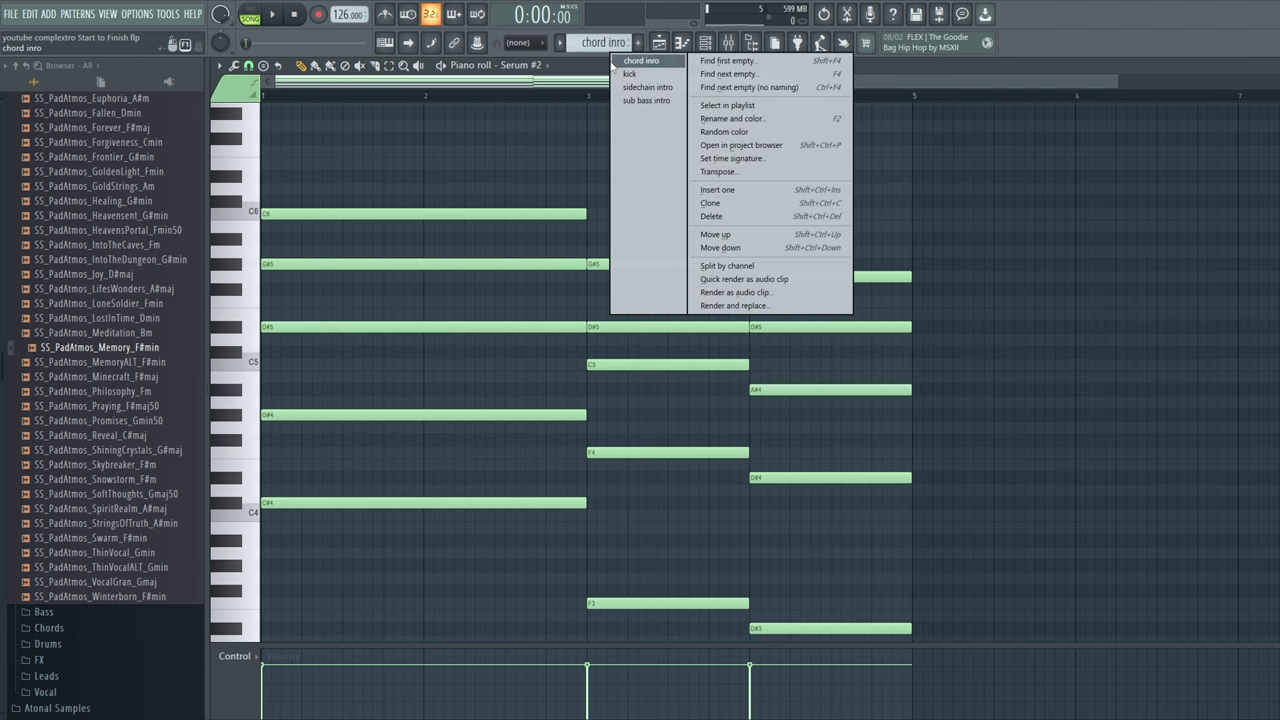
{"action": "left_click", "coordinate": [705, 204]}
Open the Serum #2 notes of the chord inro #2 pattern and delete the C6 note from the first chord
{"action": "left_click", "coordinate": [613, 331]}
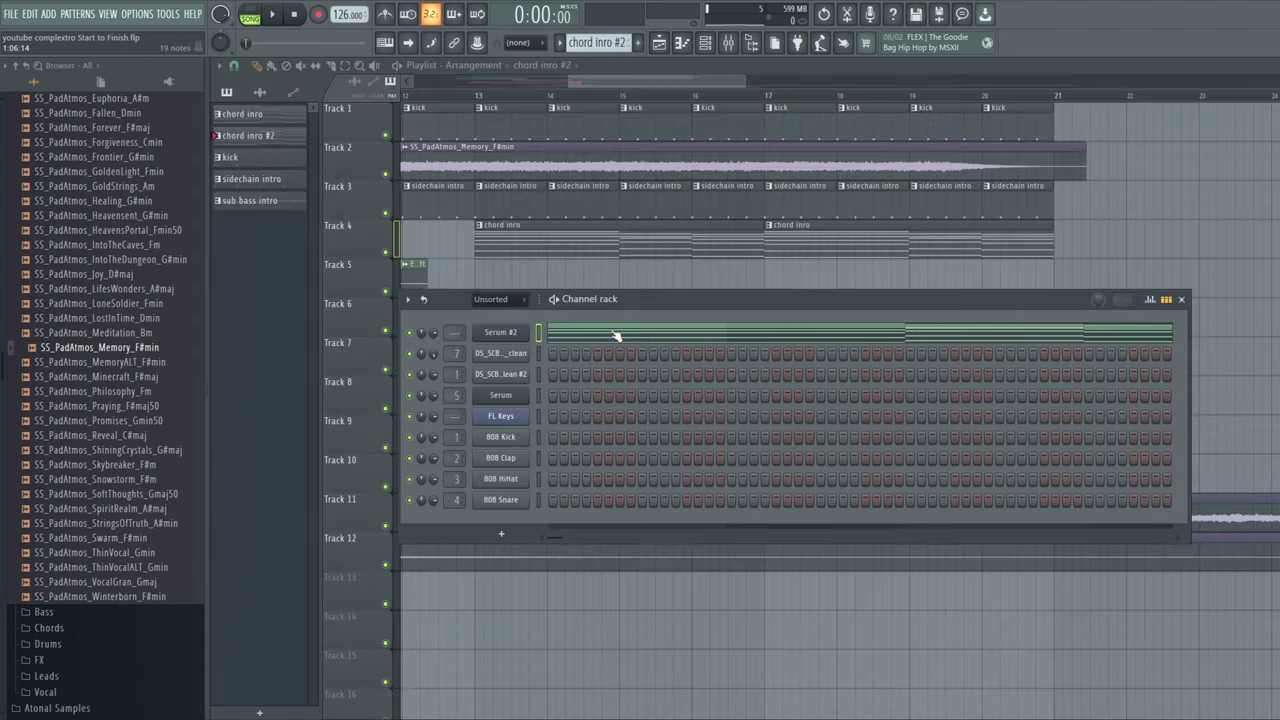
{"action": "left_click", "coordinate": [612, 330]}
{"action": "left_click", "coordinate": [418, 65]}
{"action": "scroll", "coordinate": [457, 223], "scroll_direction": "down", "scroll_amount": 4}
{"action": "left_click_drag", "start_coordinate": [449, 217], "coordinate": [880, 350]}
{"action": "scroll", "coordinate": [886, 371], "scroll_direction": "up", "scroll_amount": 4}
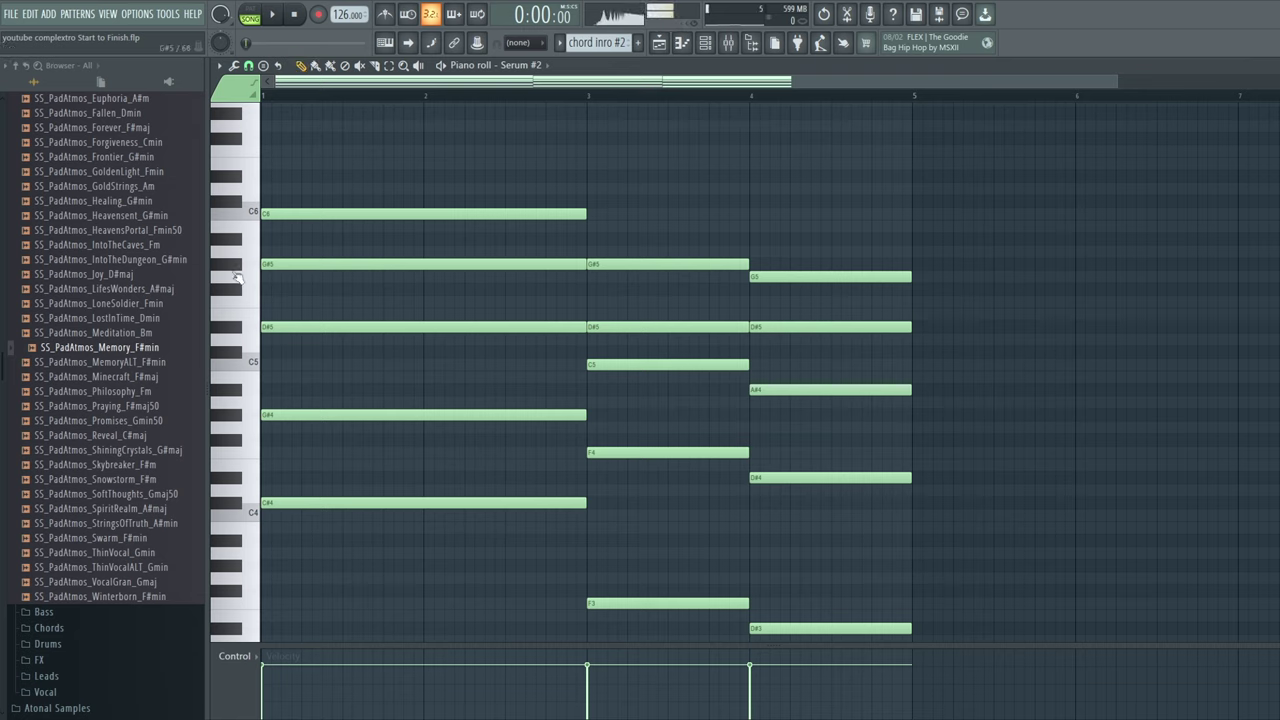
{"action": "right_click", "coordinate": [341, 210]}
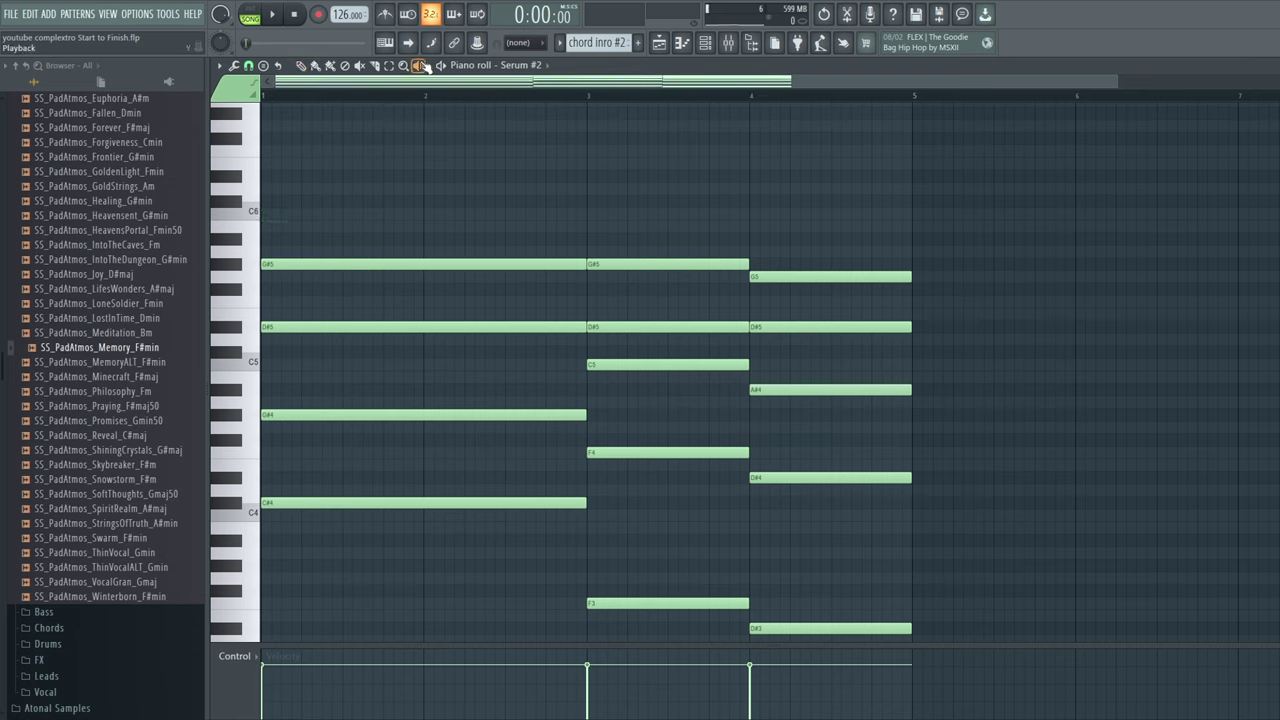
{"action": "left_click_drag", "start_coordinate": [343, 213], "coordinate": [829, 214]}
Replace the second chord inro clip on Track 4 at bar 17 with the chord inro #2 pattern
{"action": "key", "text": "F5"}
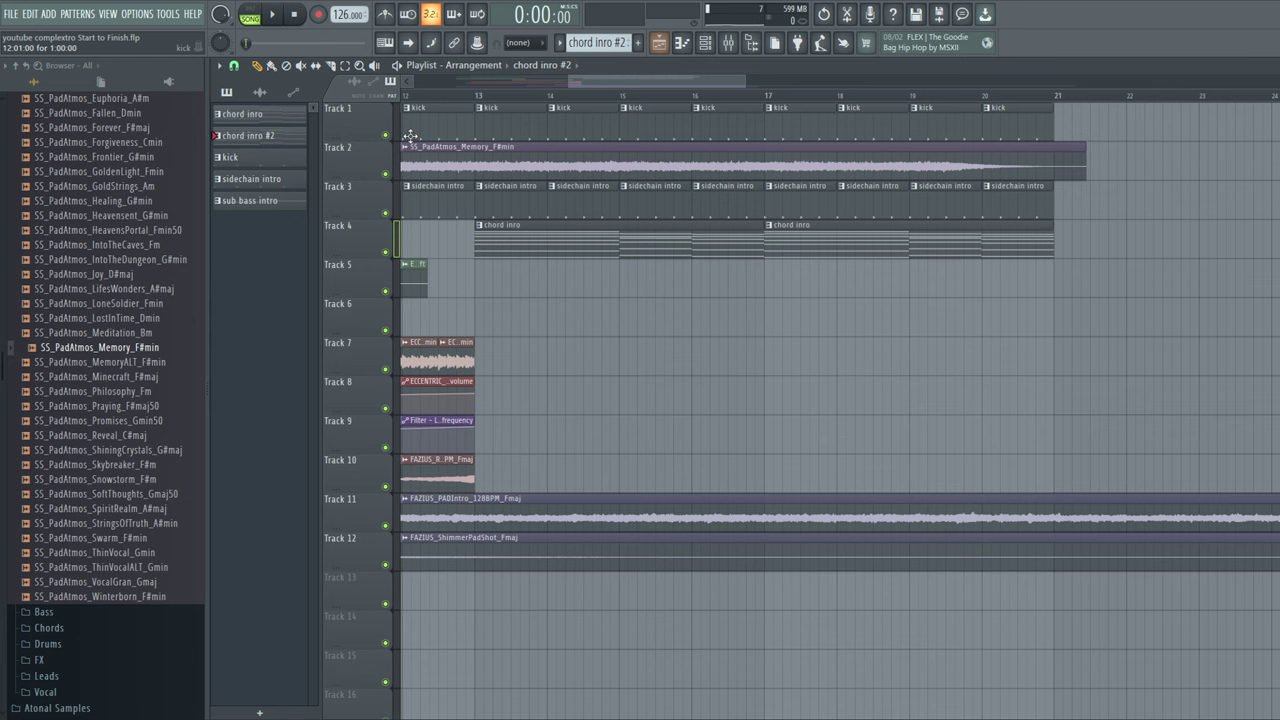
{"action": "left_click", "coordinate": [772, 241]}
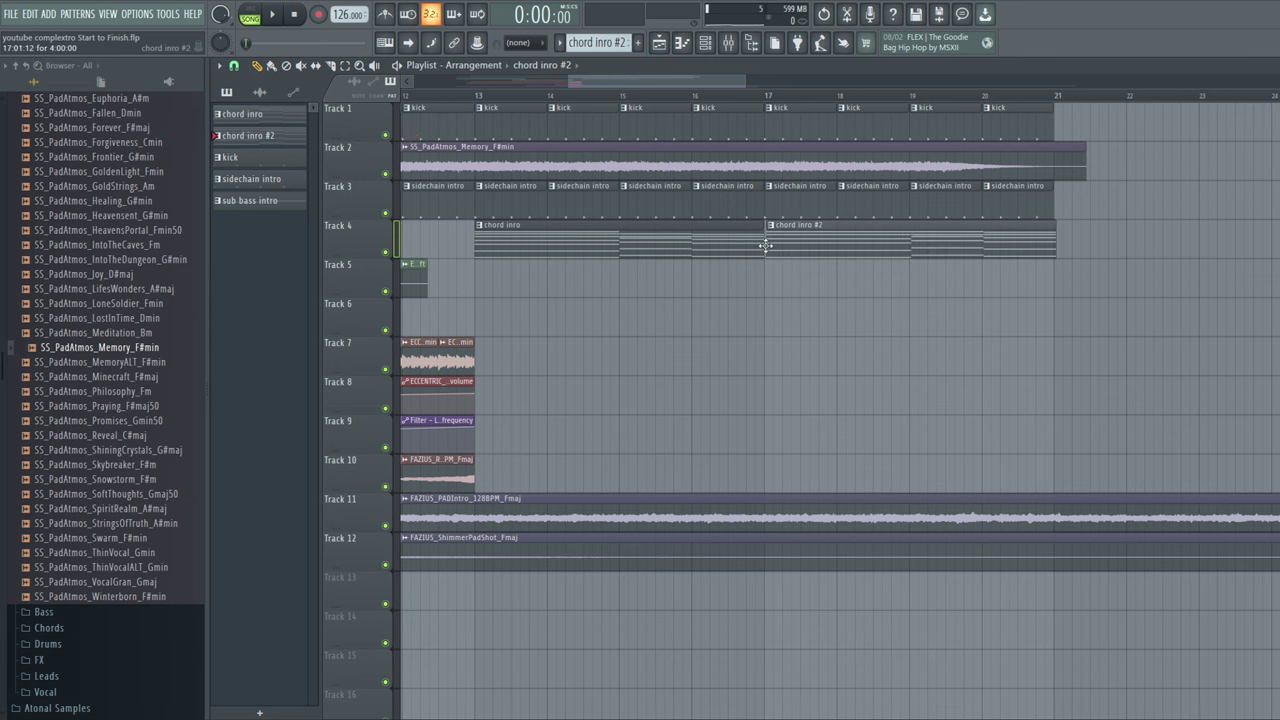
Open the Serum #2 instrument and route it to free mixer track 14
{"action": "left_click", "coordinate": [729, 50]}
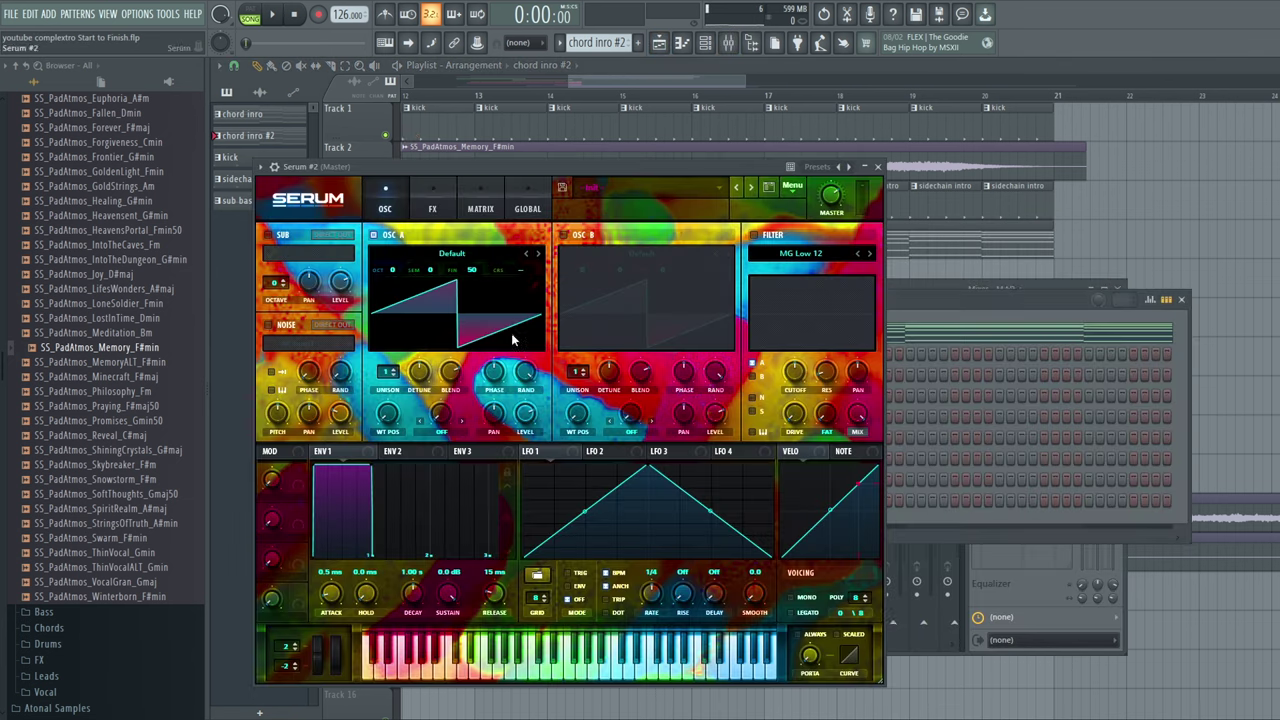
{"action": "left_click", "coordinate": [261, 167]}
{"action": "left_click", "coordinate": [470, 213]}
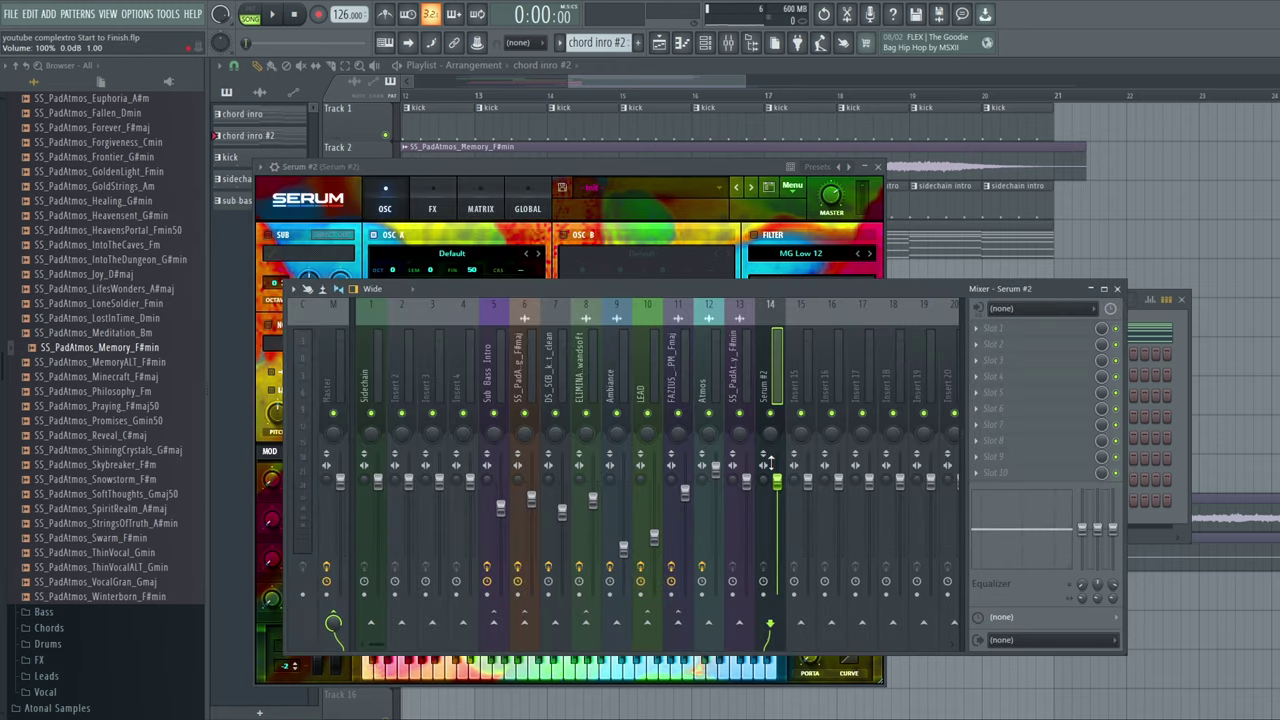
Load OTT in the first effect slot of the Serum #2 mixer track and set depth to 27% and time to 88%
{"action": "left_click", "coordinate": [995, 328]}
{"action": "left_click", "coordinate": [901, 311]}
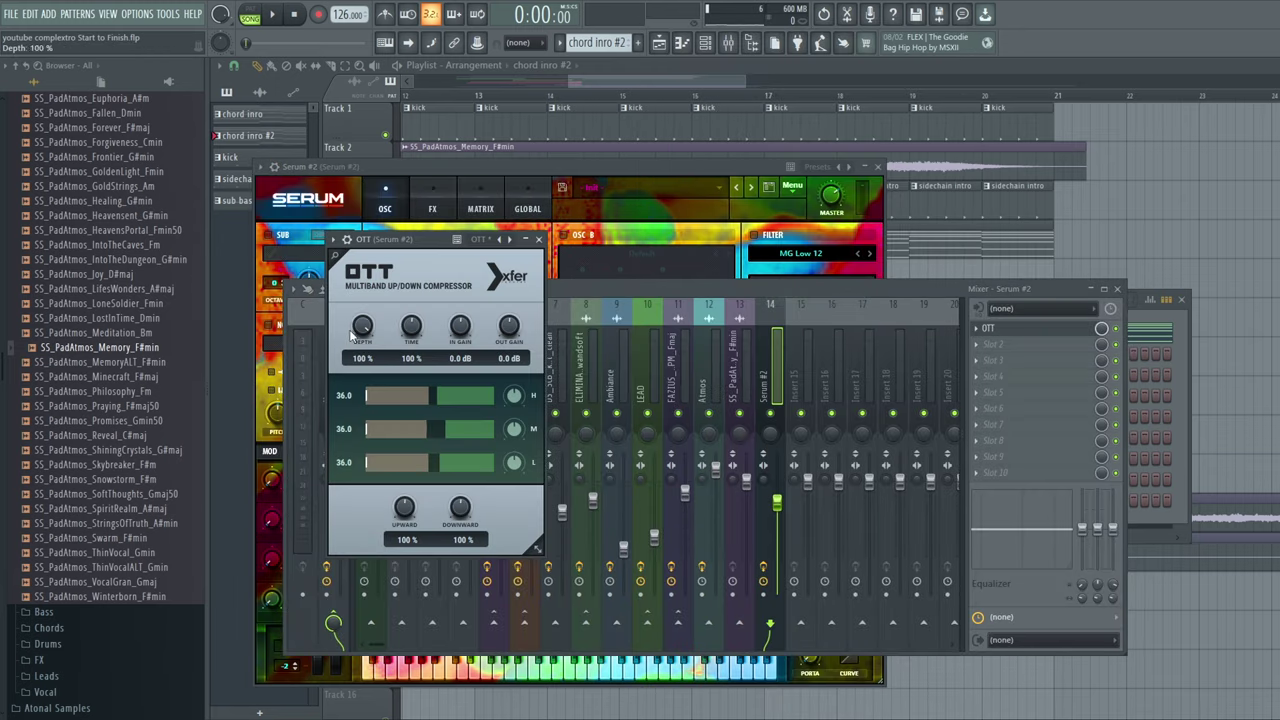
{"action": "left_click_drag", "start_coordinate": [362, 440], "coordinate": [362, 445]}
{"action": "left_click_drag", "start_coordinate": [437, 391], "coordinate": [548, 400]}
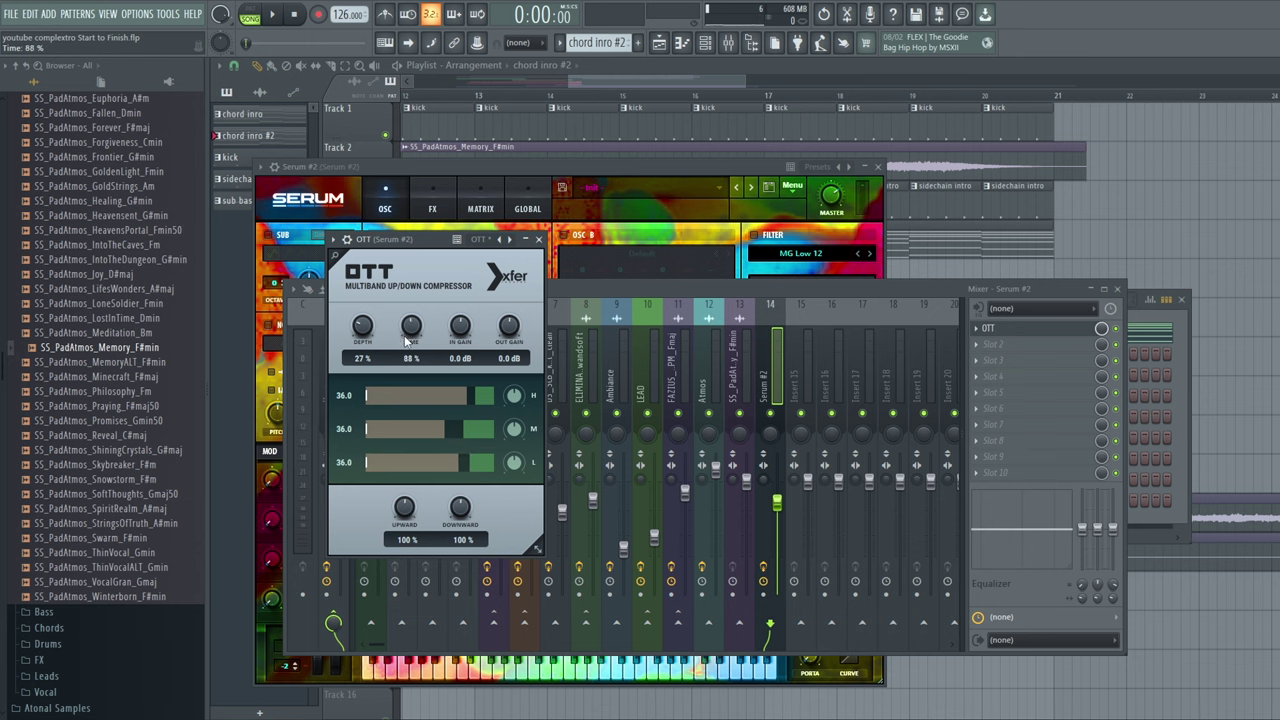
Change the FabFilter Pro-Q 3 band to a low cut with a 48 dB/oct slope and raise its frequency
{"action": "right_click", "coordinate": [528, 437]}
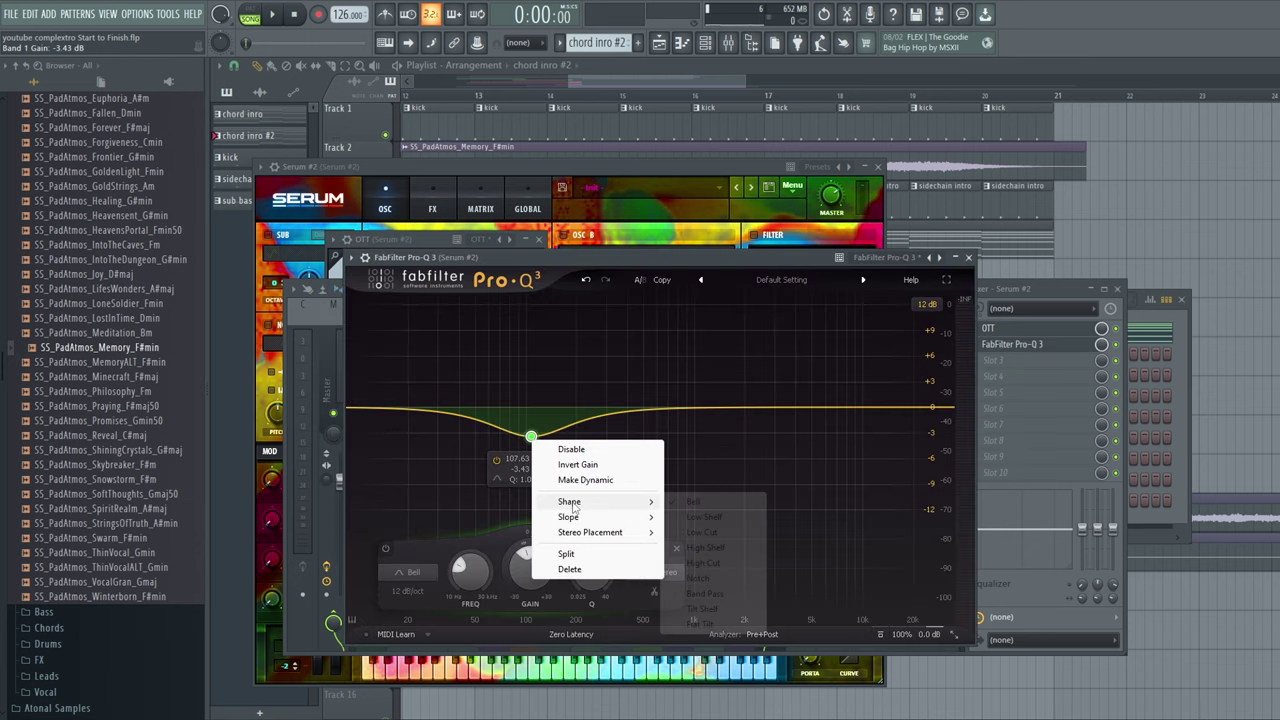
{"action": "mouse_move", "coordinate": [586, 500]}
{"action": "left_click", "coordinate": [700, 538]}
{"action": "left_click", "coordinate": [443, 587]}
{"action": "left_click", "coordinate": [427, 590]}
{"action": "left_click", "coordinate": [427, 590]}
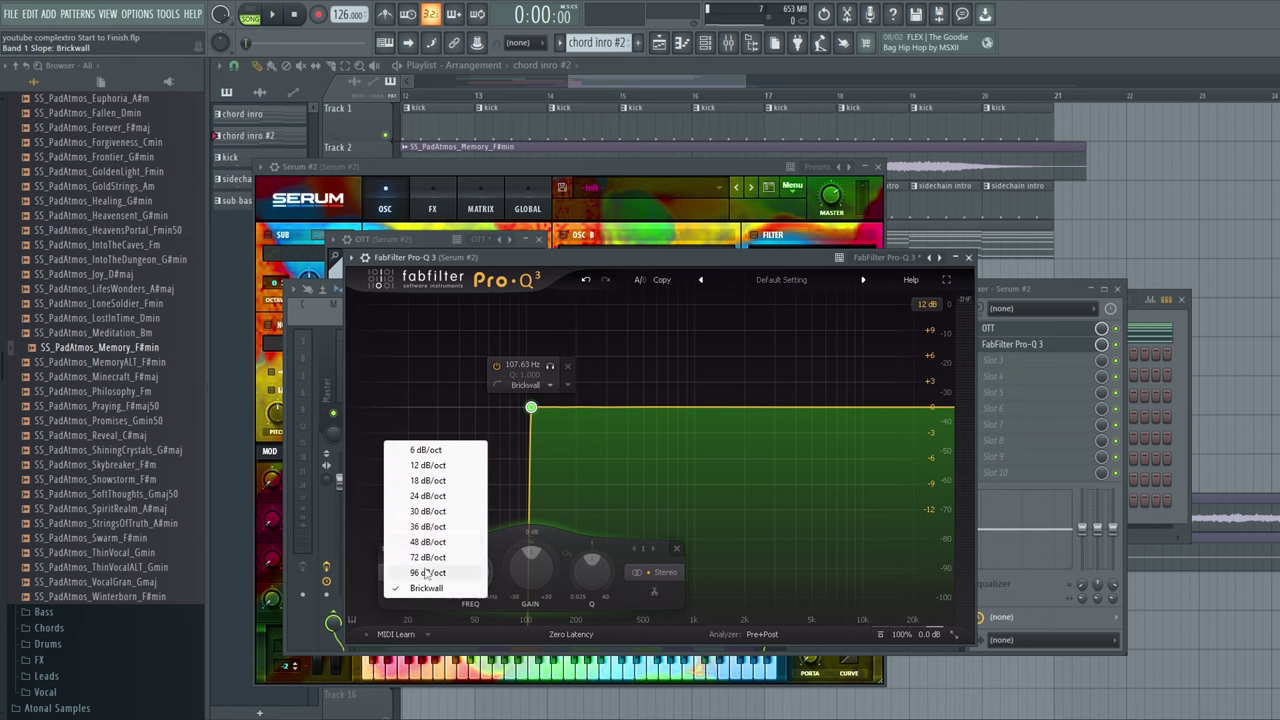
{"action": "left_click", "coordinate": [432, 542]}
{"action": "left_click_drag", "start_coordinate": [531, 410], "coordinate": [558, 410]}
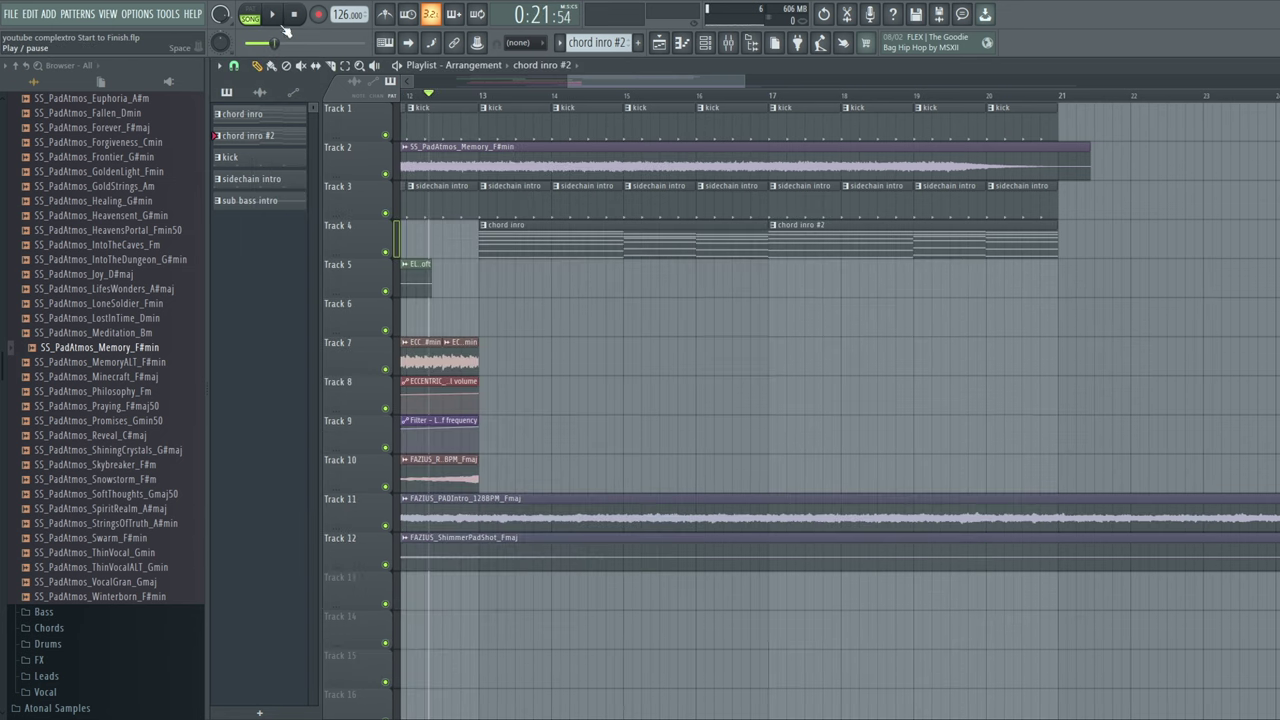
Play the song from bar 12 and lower the volume of the Serum #2 mixer track
{"action": "left_click", "coordinate": [285, 28]}
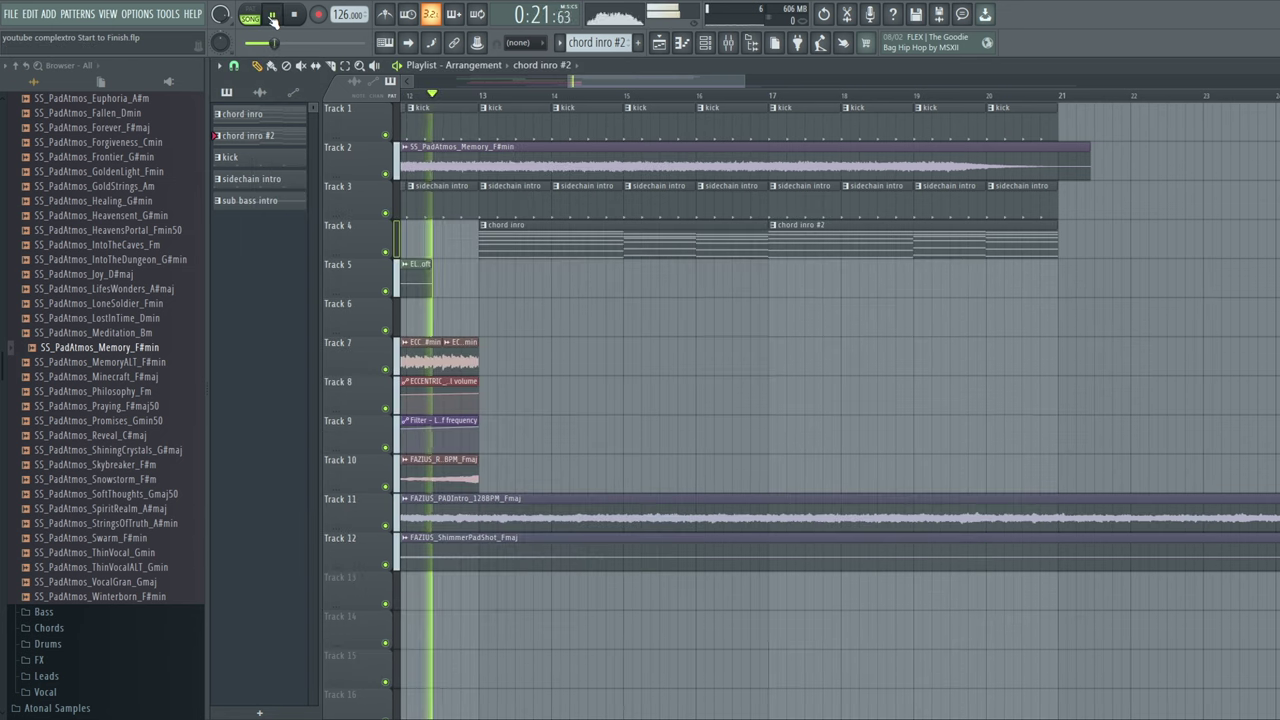
{"action": "left_click", "coordinate": [728, 42]}
{"action": "left_click_drag", "start_coordinate": [777, 502], "coordinate": [777, 516]}
Add Fruity Limiter in slot 10 of the Serum #2 mixer track and set its compressor ratio to 4.1:1 and threshold to -21.8 dB
{"action": "left_click", "coordinate": [1005, 472]}
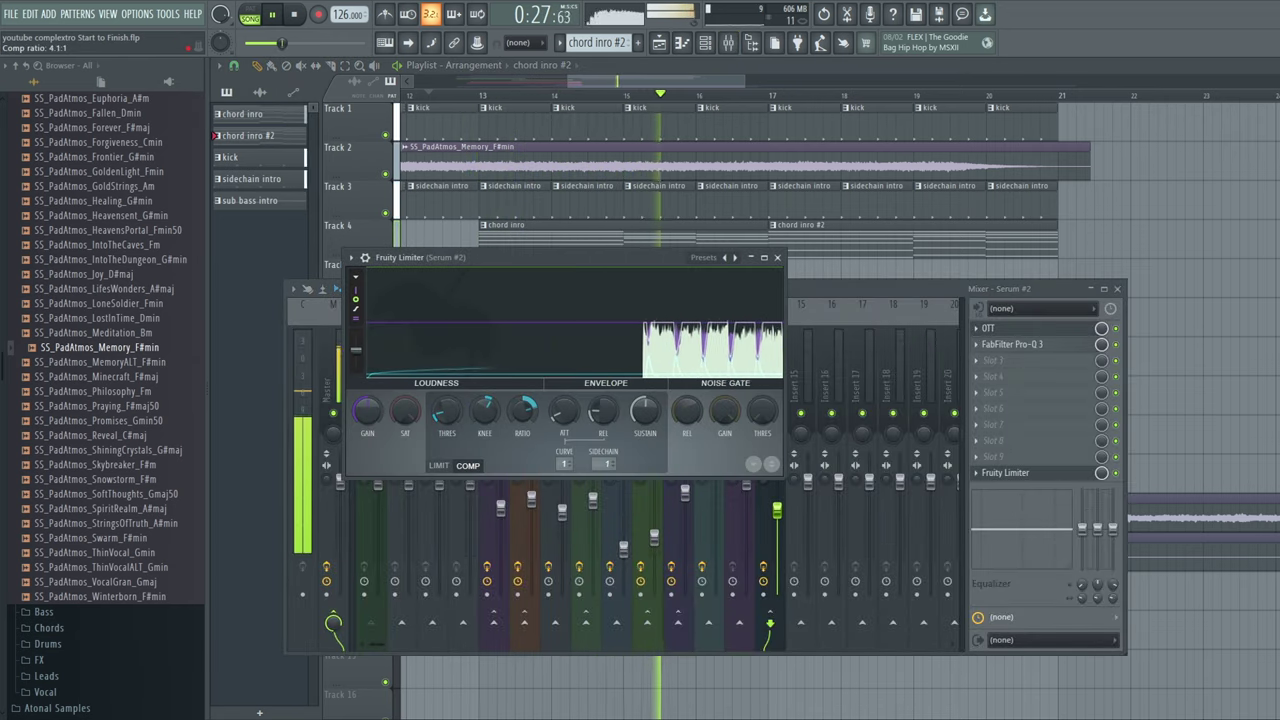
{"action": "left_click_drag", "start_coordinate": [446, 416], "coordinate": [446, 413]}
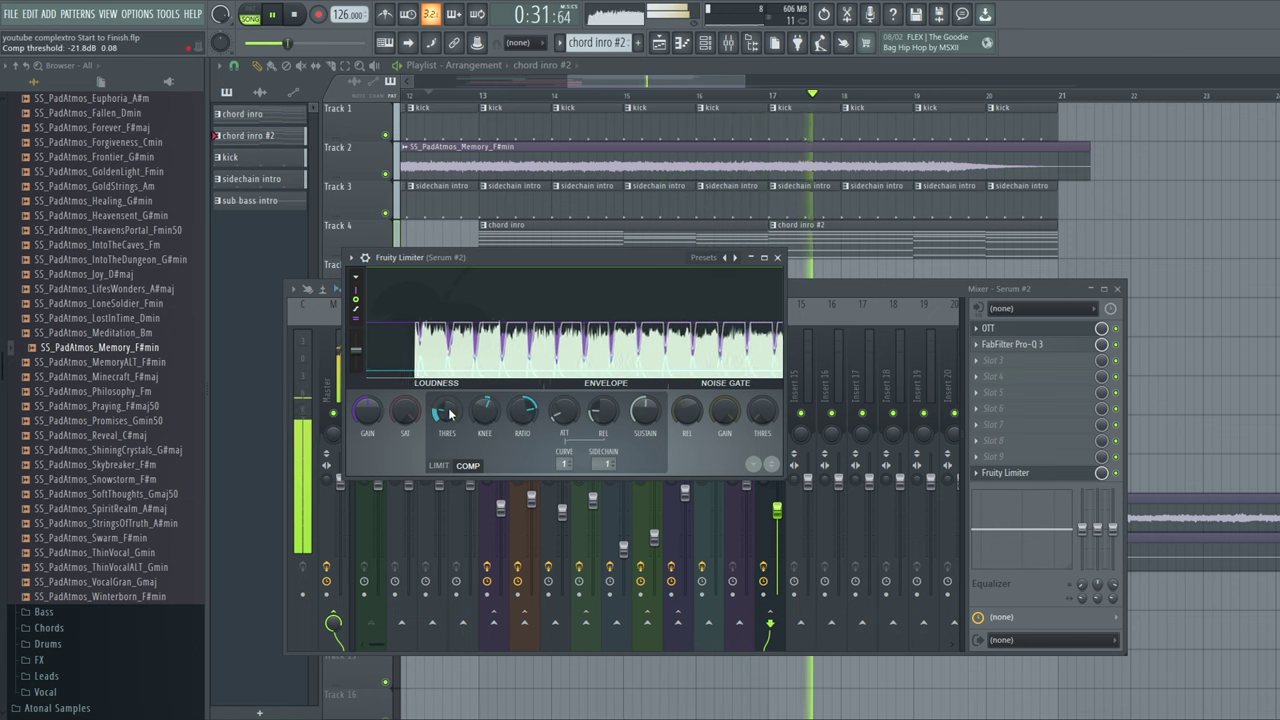
Reopen FabFilter Pro-Q 3 on the Serum #2 mixer track and adjust the low end of its EQ curve
{"action": "left_click", "coordinate": [1010, 350]}
{"action": "left_click", "coordinate": [1010, 346]}
{"action": "left_click_drag", "start_coordinate": [537, 451], "coordinate": [509, 446]}
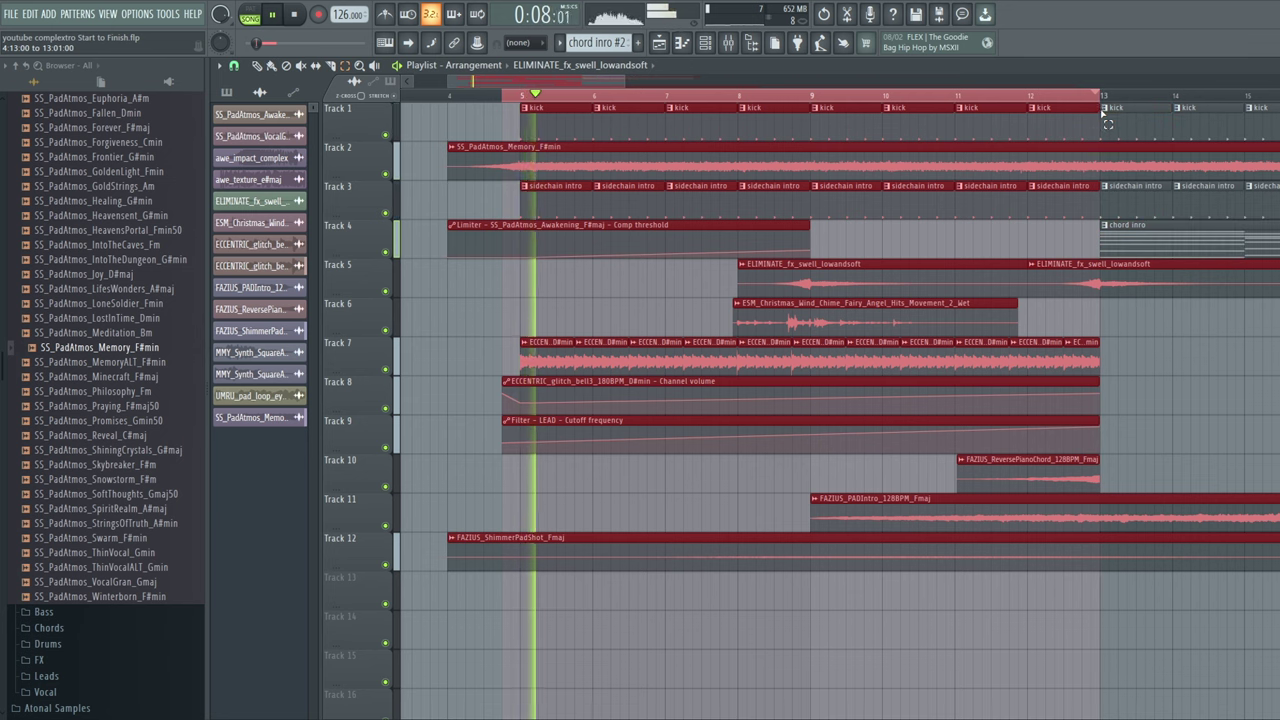
Create an automation clip for the Fruity Filter cutoff frequency on the DS_SCB_kick_one_shot_clean mixer track and shape its rising curve up to bar 13
{"action": "left_click", "coordinate": [728, 42]}
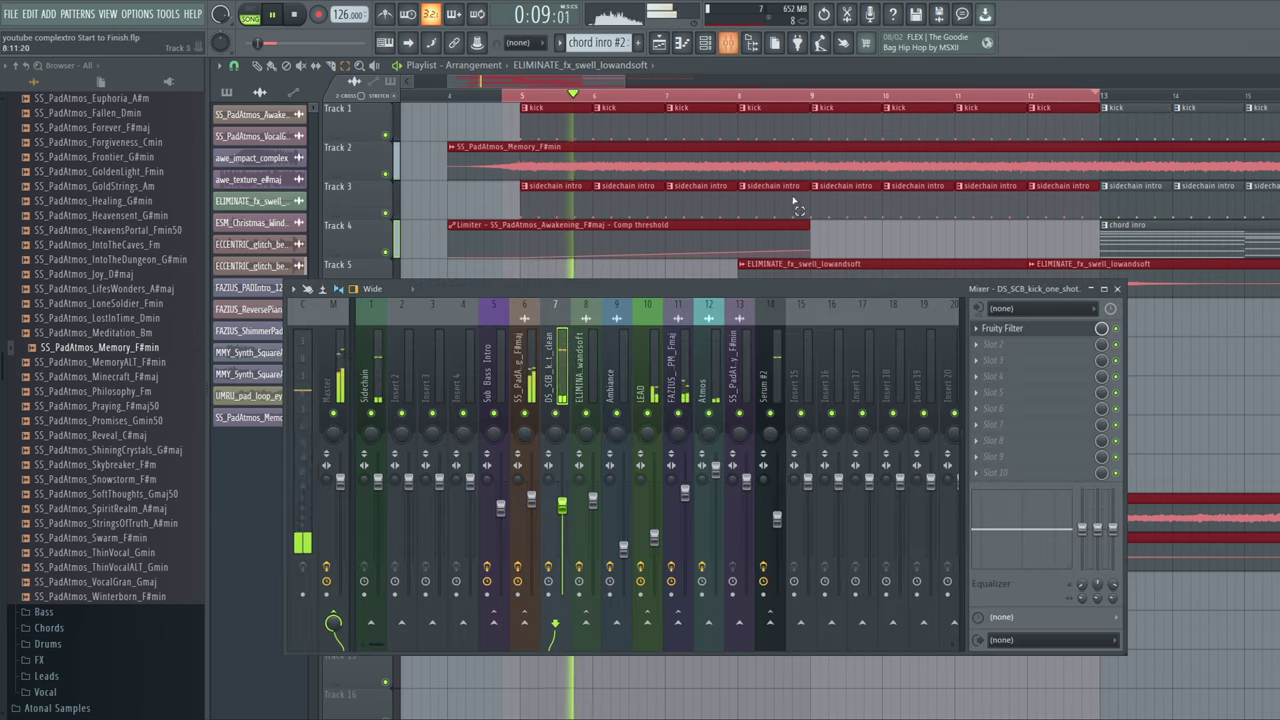
{"action": "left_click", "coordinate": [995, 328]}
{"action": "right_click", "coordinate": [236, 160]}
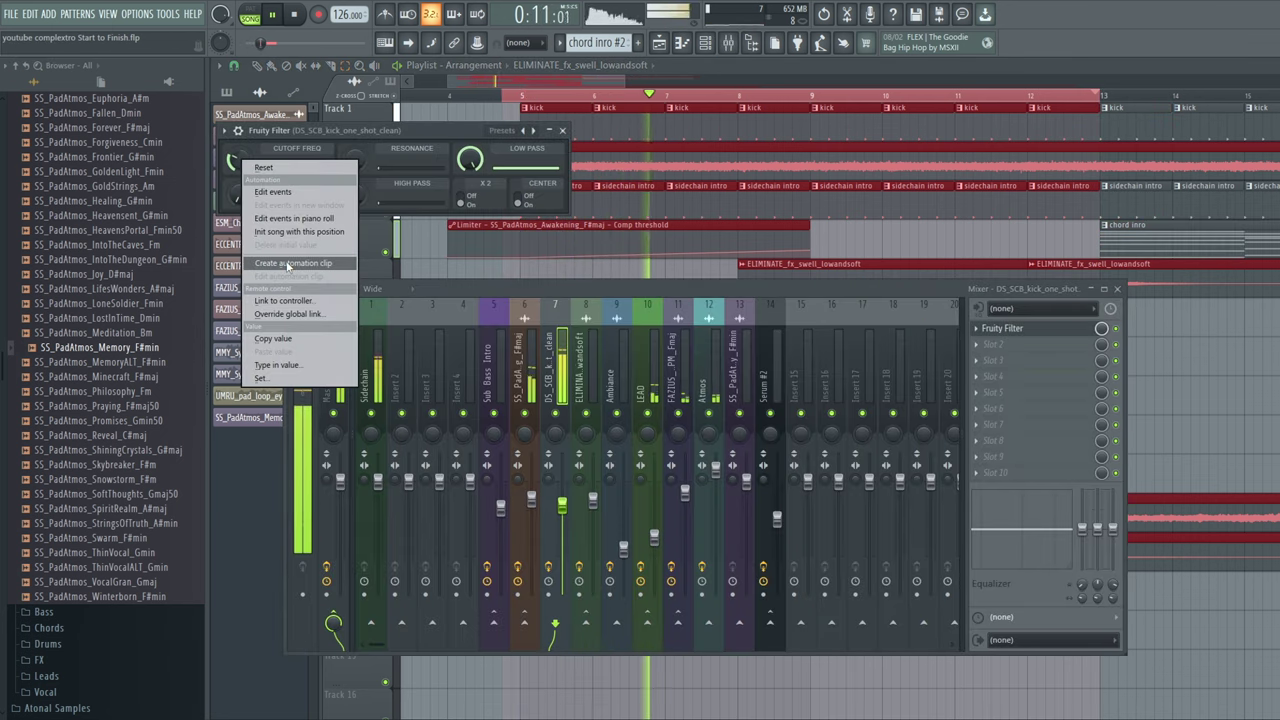
{"action": "left_click", "coordinate": [290, 262]}
{"action": "key", "text": "F12"}
{"action": "left_click_drag", "start_coordinate": [1098, 602], "coordinate": [1101, 569]}
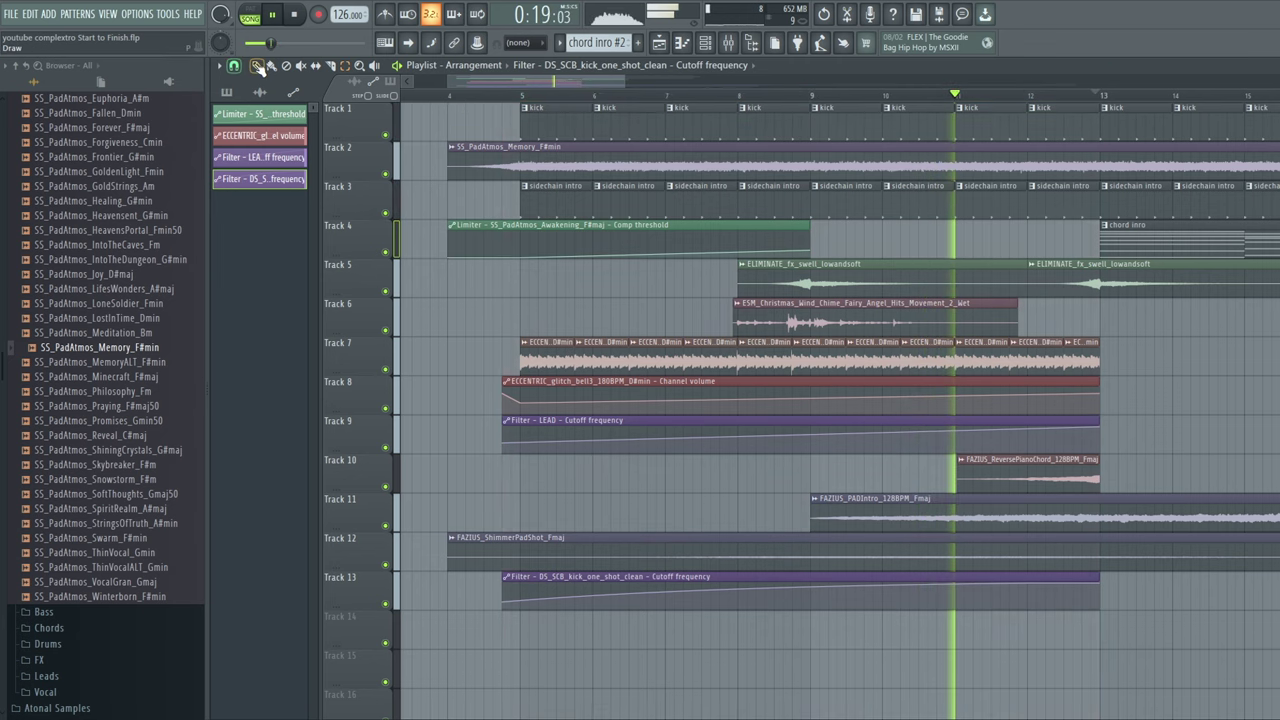
Raise the volume of the LEAD mixer track to about 64%
{"action": "key", "text": "F9"}
{"action": "left_click_drag", "start_coordinate": [655, 538], "coordinate": [655, 524]}
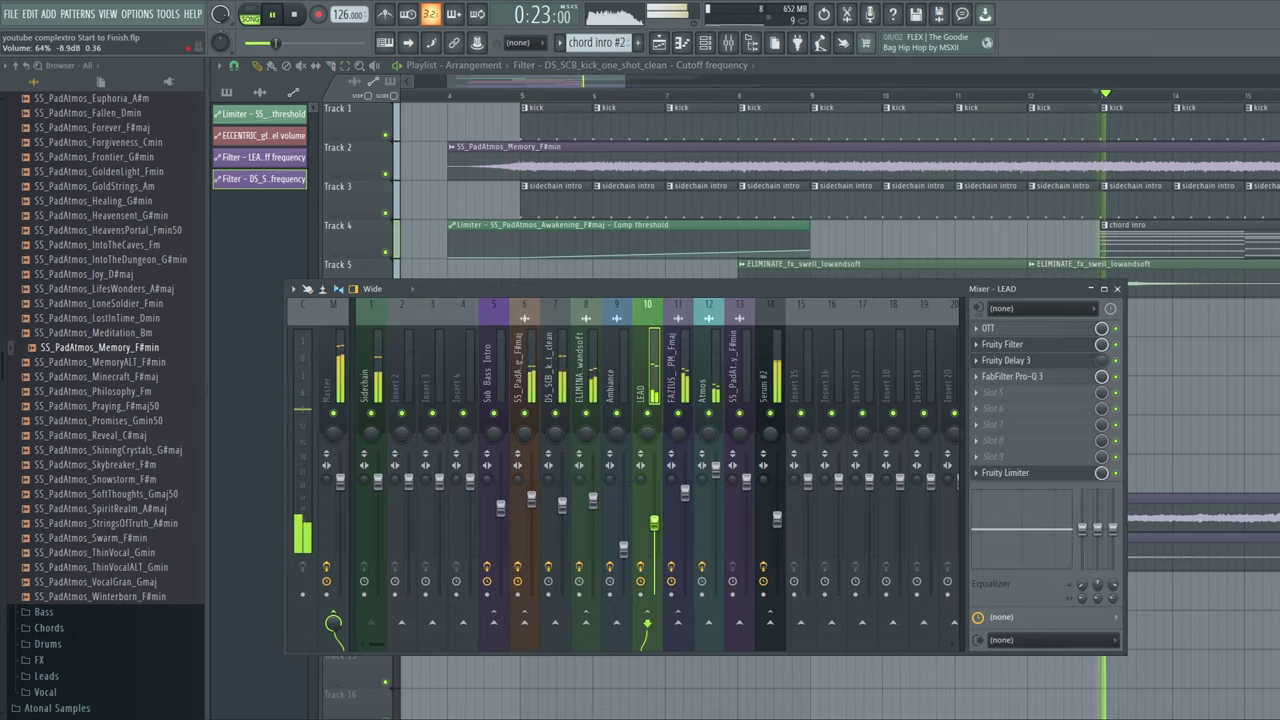
Duplicate all the glitch bell clips on Track 7 so they fill bars 13 to 21
{"action": "left_click_drag", "start_coordinate": [594, 82], "coordinate": [610, 83]}
{"action": "left_click", "coordinate": [345, 68]}
{"action": "left_click_drag", "start_coordinate": [990, 350], "coordinate": [409, 356]}
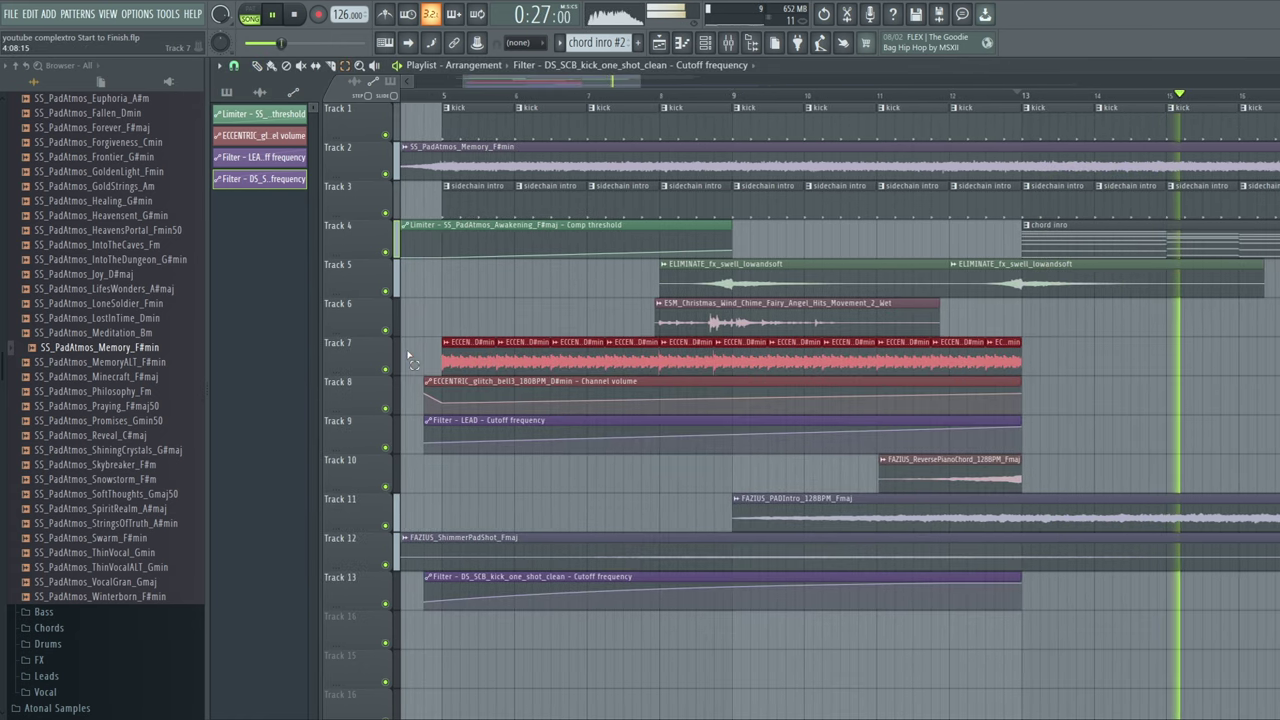
{"action": "left_click_drag", "start_coordinate": [529, 84], "coordinate": [641, 77]}
{"action": "key", "text": "ctrl+b"}
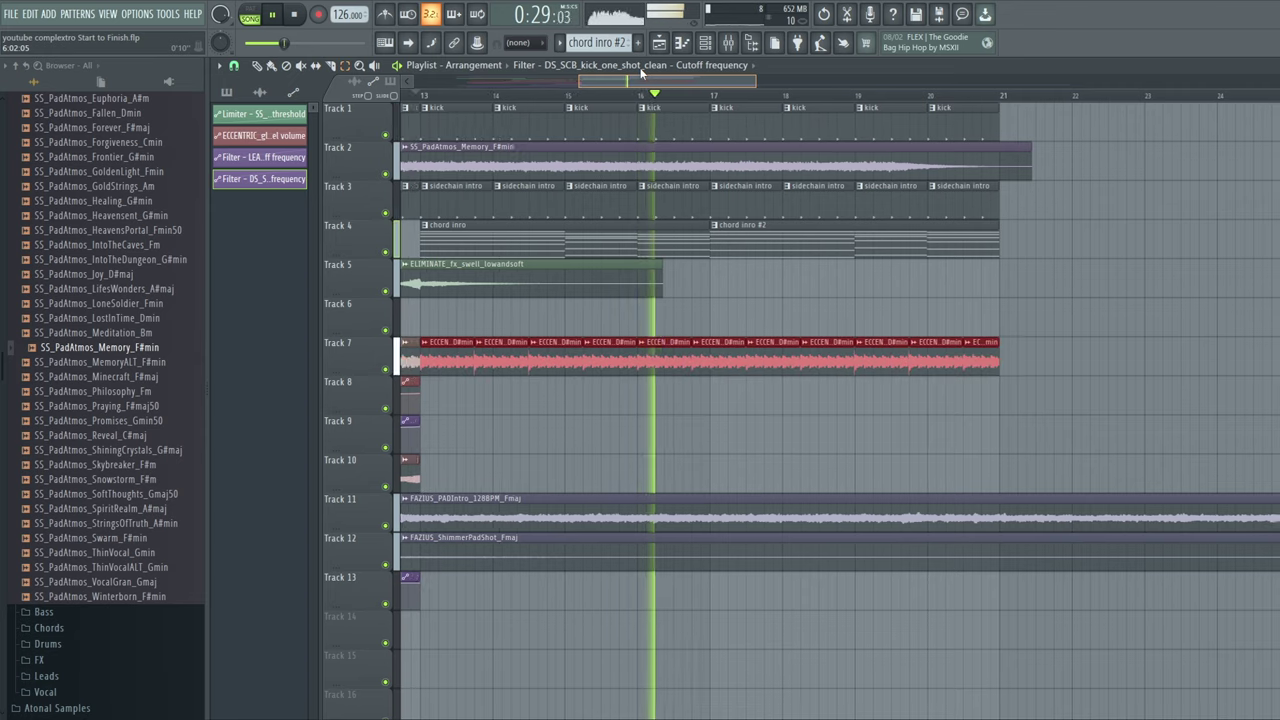
{"action": "left_click", "coordinate": [1064, 344]}
Open the OTT effect in the first mixer slot during playback
{"action": "key", "text": "F9"}
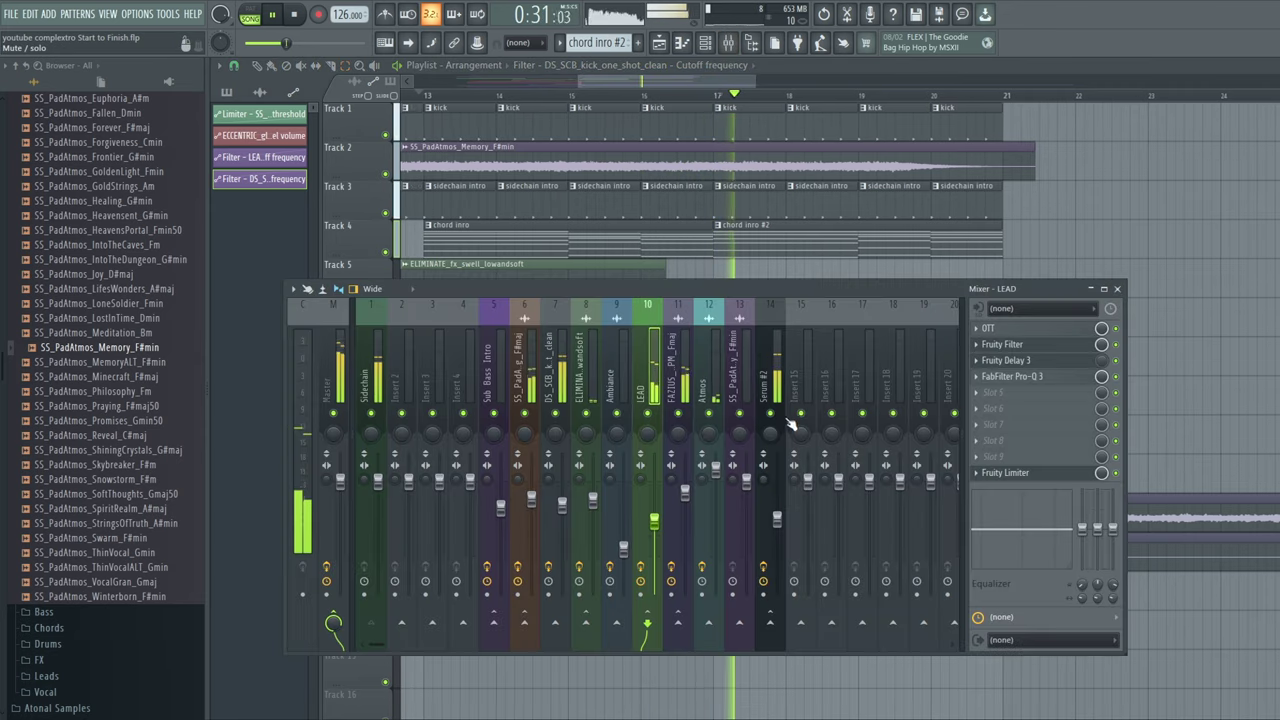
{"action": "left_click", "coordinate": [1005, 328]}
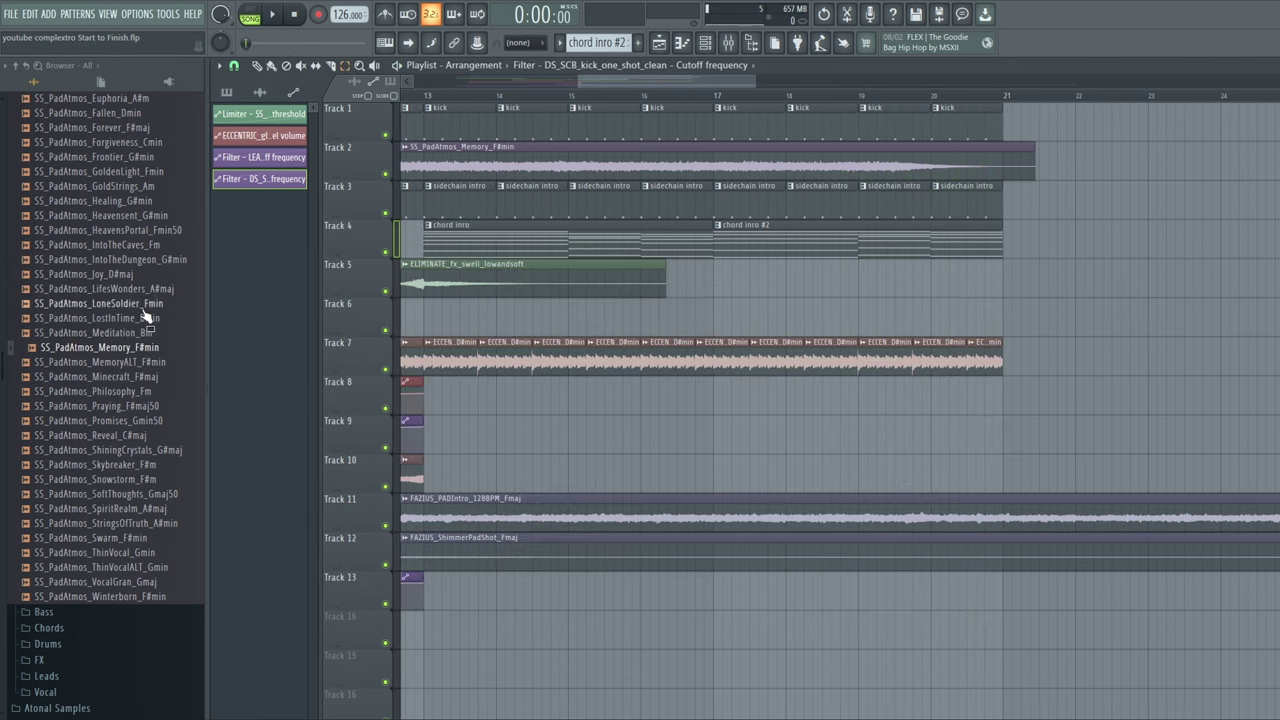
Expand the Splice Sounds (LEGACY) sample folder and open its Drums subfolder to find drum loops
{"action": "scroll", "coordinate": [103, 500], "scroll_direction": "down", "scroll_amount": 8}
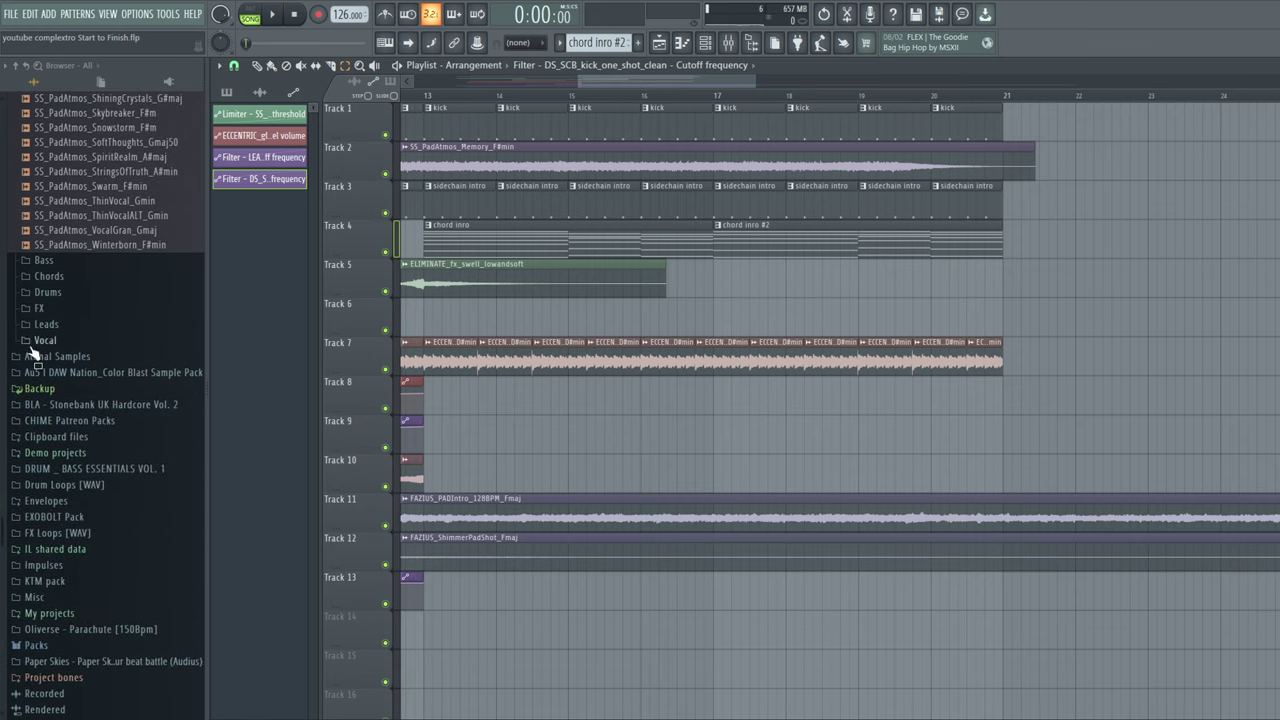
{"action": "scroll", "coordinate": [40, 520], "scroll_direction": "down", "scroll_amount": 10}
{"action": "left_click", "coordinate": [75, 591]}
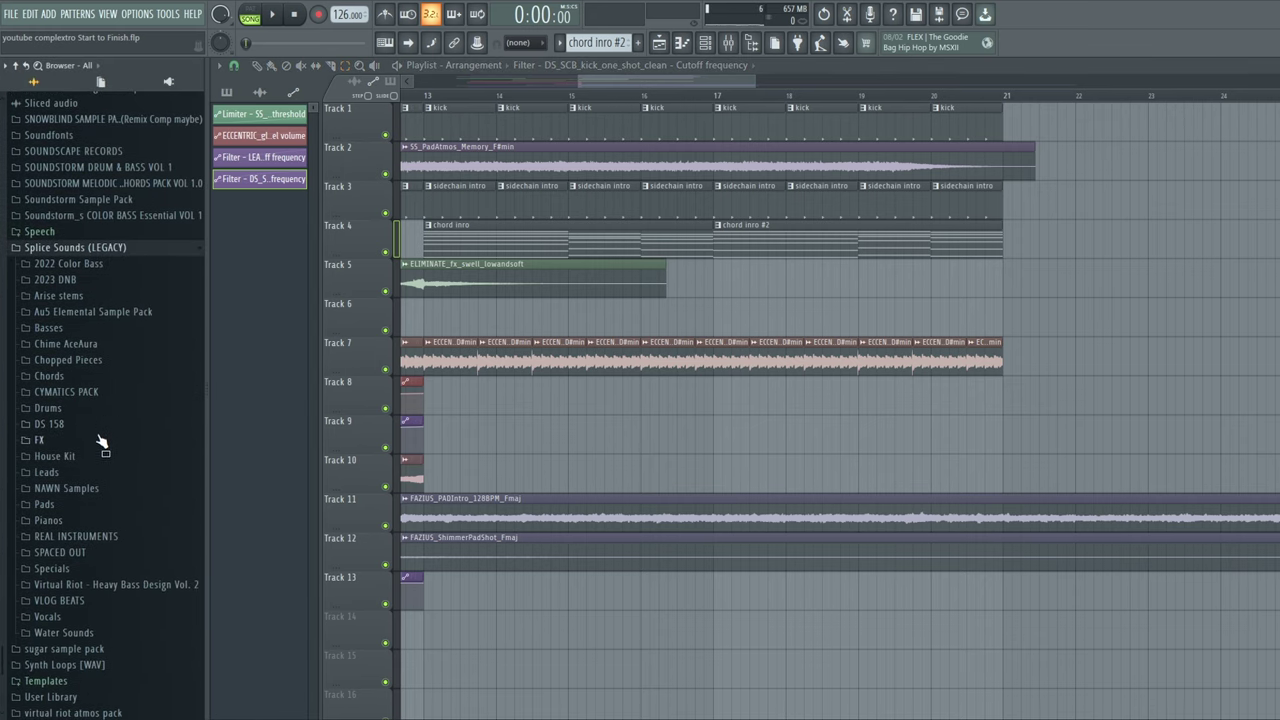
{"action": "left_click", "coordinate": [94, 410]}
{"action": "scroll", "coordinate": [94, 414], "scroll_direction": "down", "scroll_amount": 4}
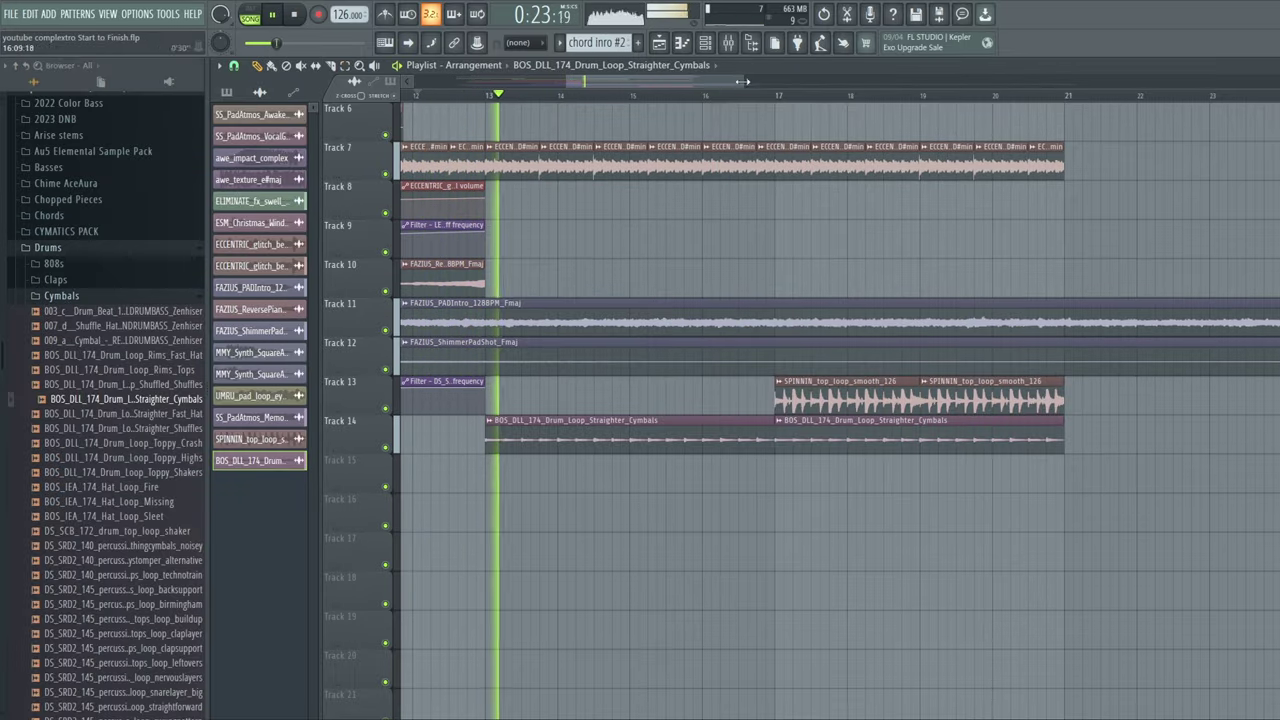
Open Fruity Filter on the Serum #2 mixer track to check its cutoff frequency during playback, and stop the song
{"action": "key", "text": "F9"}
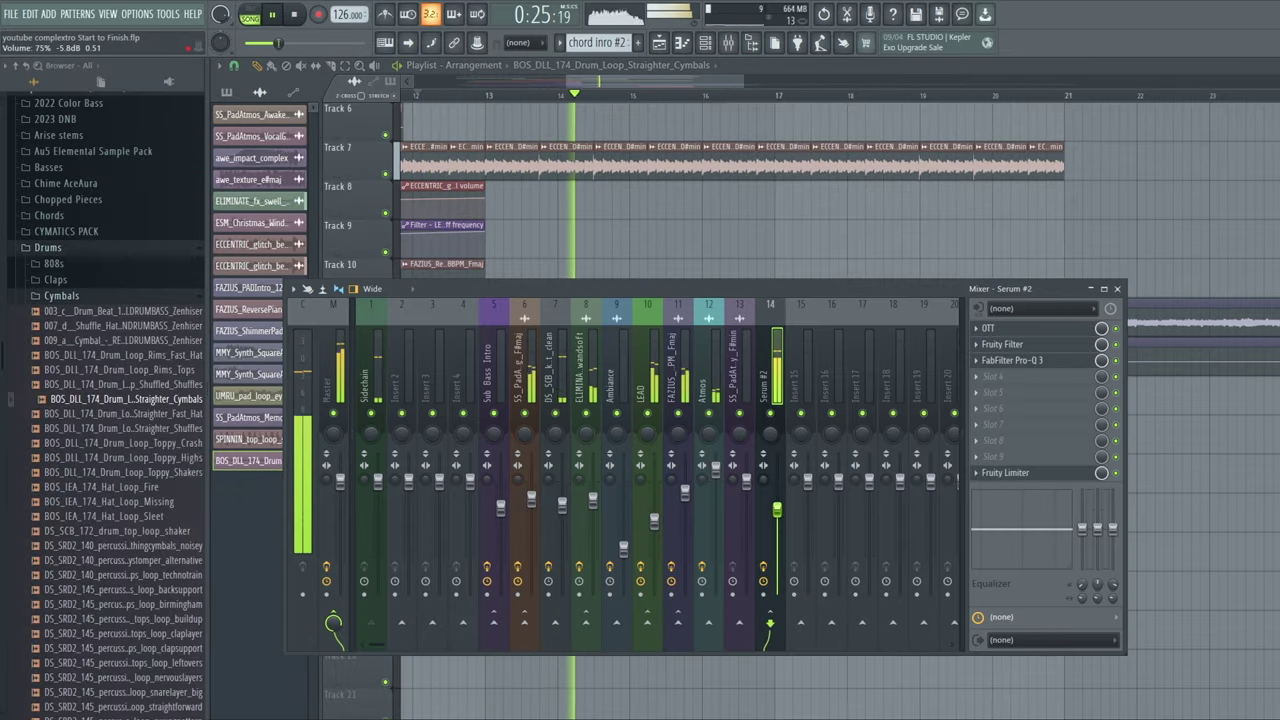
{"action": "left_click", "coordinate": [1002, 344]}
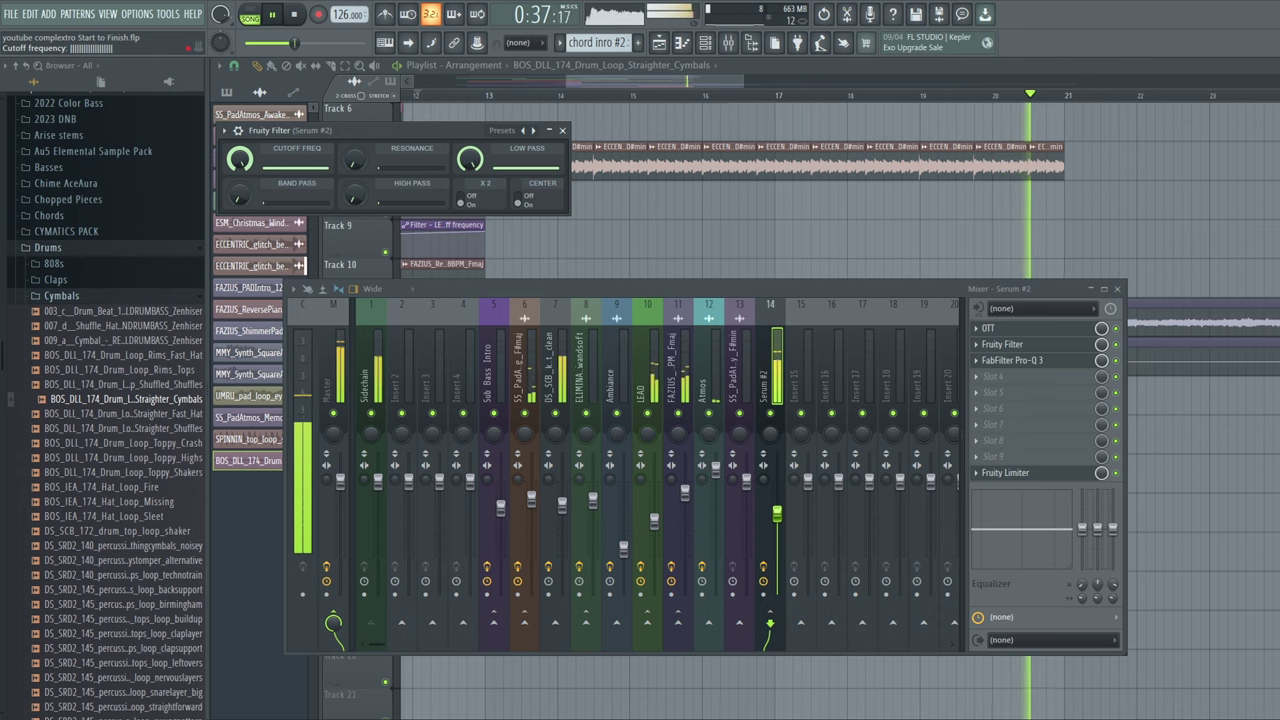
{"action": "key", "text": "space"}
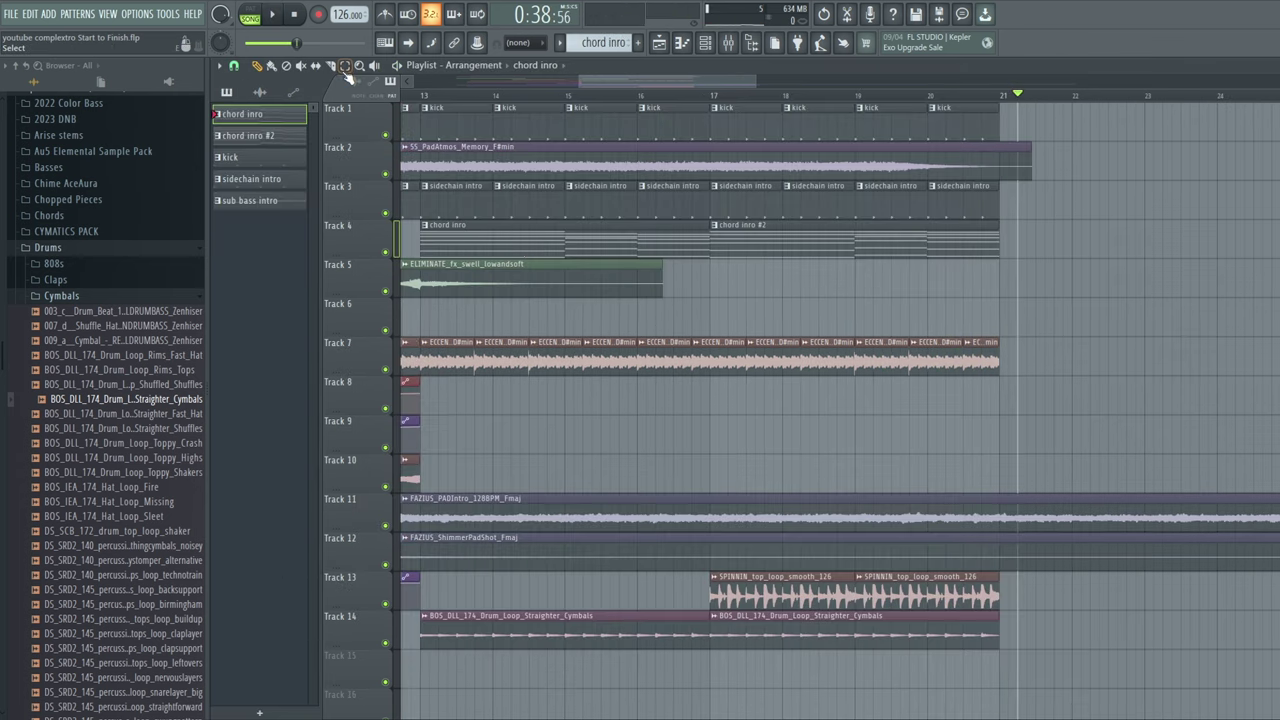
Select and copy the lowest bass notes C#2, F2 and D#2 of the Serum #2 chord inro pattern
{"action": "left_click", "coordinate": [712, 42]}
{"action": "left_click", "coordinate": [576, 333]}
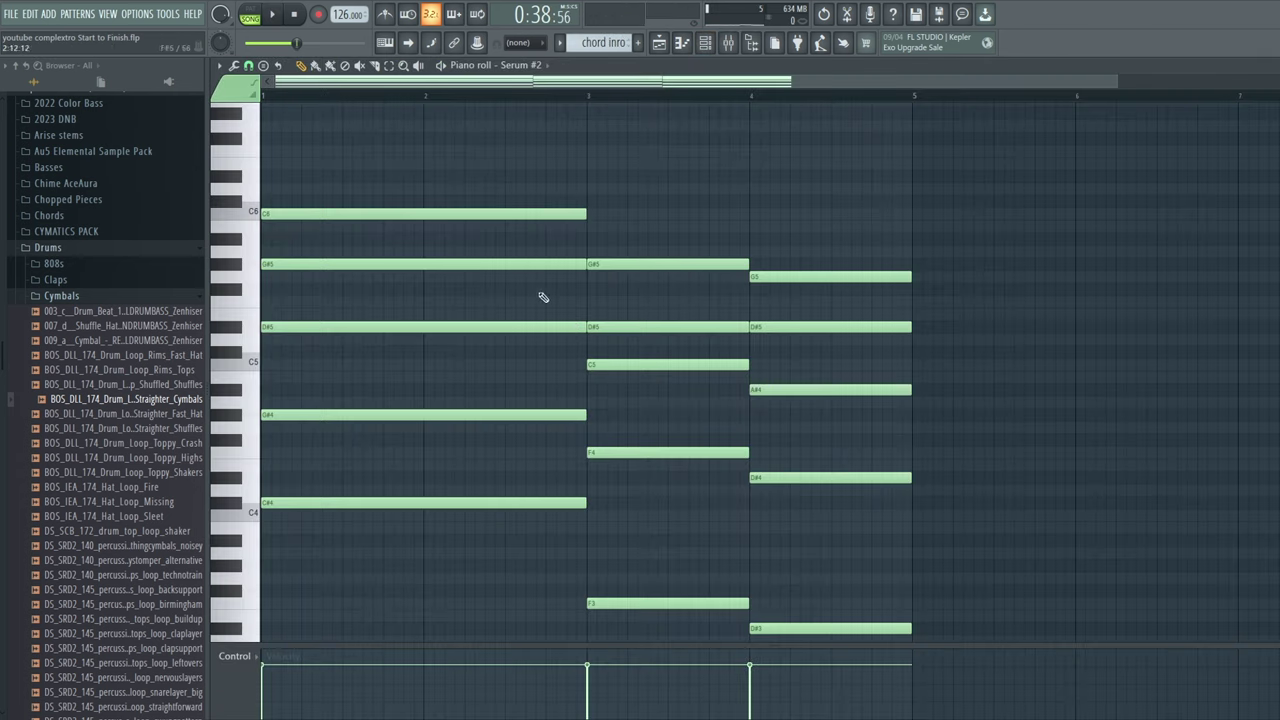
{"action": "left_click", "coordinate": [389, 65]}
{"action": "scroll", "coordinate": [894, 500], "scroll_direction": "down", "scroll_amount": 5}
{"action": "left_click_drag", "start_coordinate": [1000, 526], "coordinate": [270, 303]}
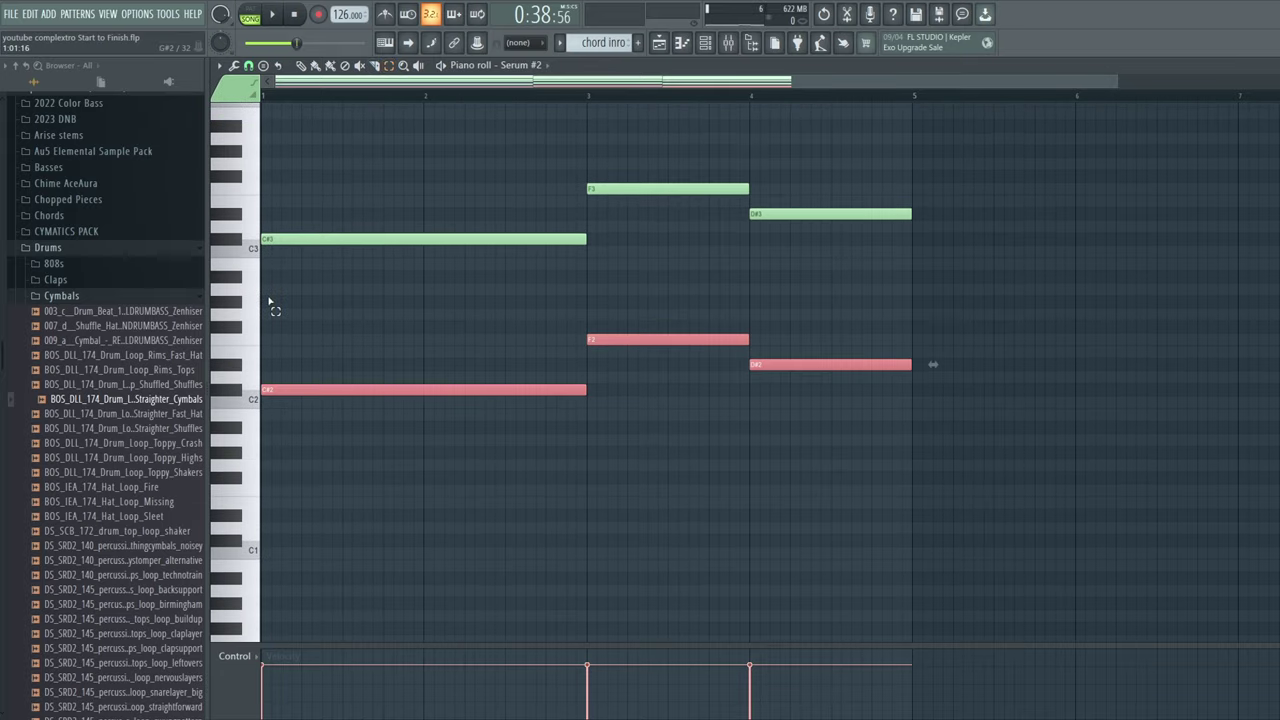
Switch to the sub bass intro pattern and replace the Serum channel's existing notes with the copied bass notes
{"action": "left_click", "coordinate": [659, 43]}
{"action": "left_click_drag", "start_coordinate": [690, 94], "coordinate": [674, 95]}
{"action": "mouse_move", "coordinate": [652, 82]}
{"action": "left_mouse_down"}
{"action": "mouse_move", "coordinate": [524, 90]}
{"action": "mouse_move", "coordinate": [699, 101]}
{"action": "mouse_move", "coordinate": [641, 96]}
{"action": "left_mouse_up"}
{"action": "left_click", "coordinate": [606, 43]}
{"action": "left_click", "coordinate": [656, 102]}
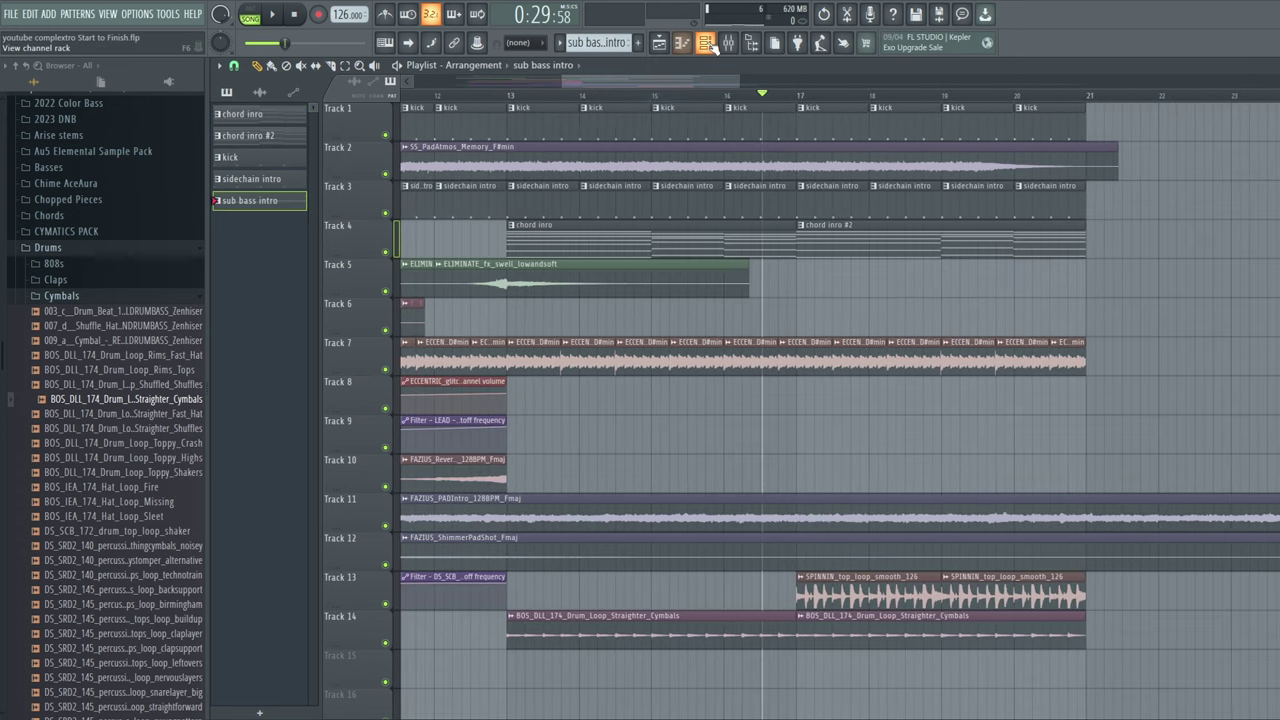
{"action": "left_click", "coordinate": [706, 43]}
{"action": "right_click", "coordinate": [527, 395]}
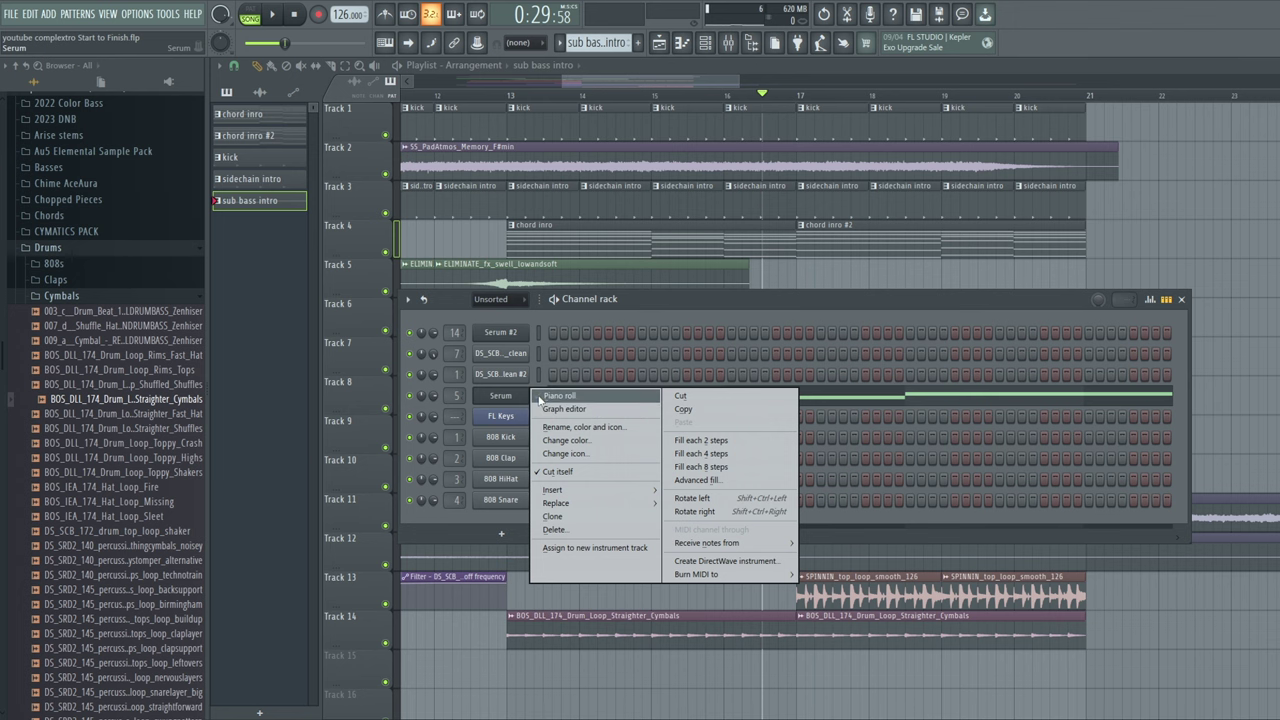
{"action": "left_click", "coordinate": [556, 396]}
{"action": "right_click", "coordinate": [643, 327]}
{"action": "right_click", "coordinate": [501, 338]}
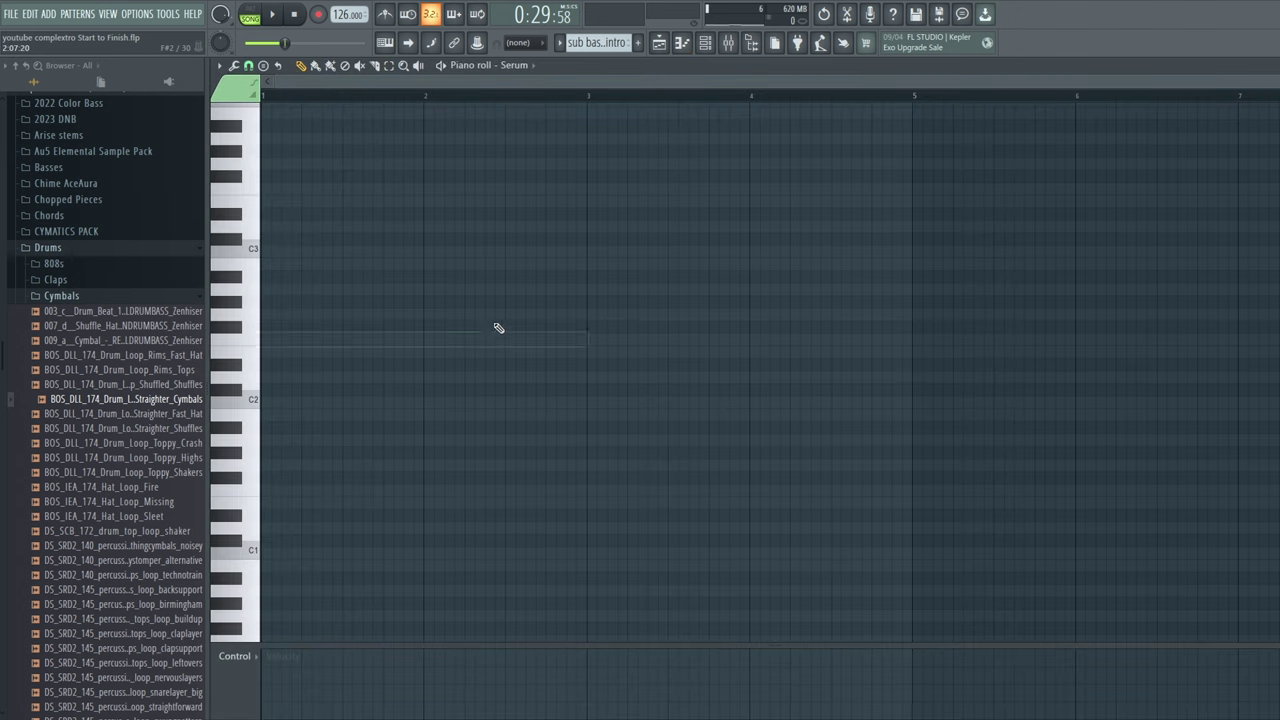
{"action": "key", "text": "ctrl+v"}
Place sub bass intro pattern clips on Track 6 at bars 13 and 17 of the playlist
{"action": "left_click", "coordinate": [657, 48]}
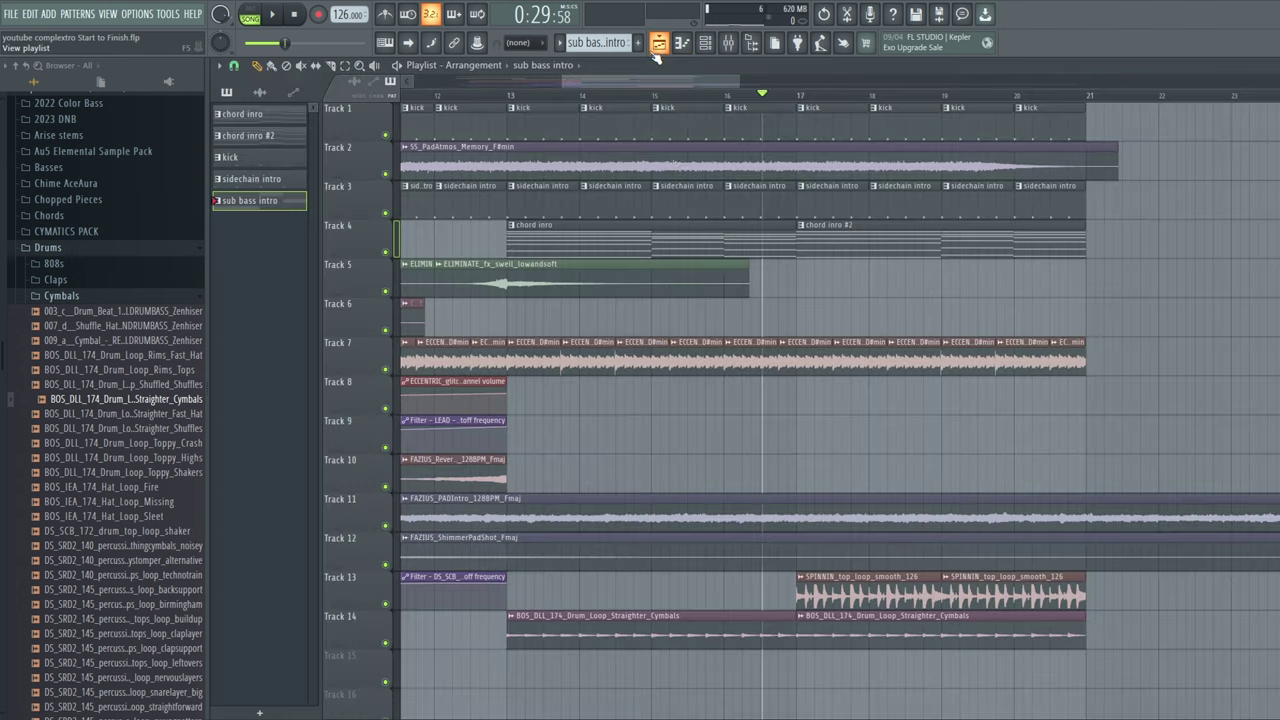
{"action": "left_click", "coordinate": [528, 318]}
{"action": "left_click", "coordinate": [802, 318]}
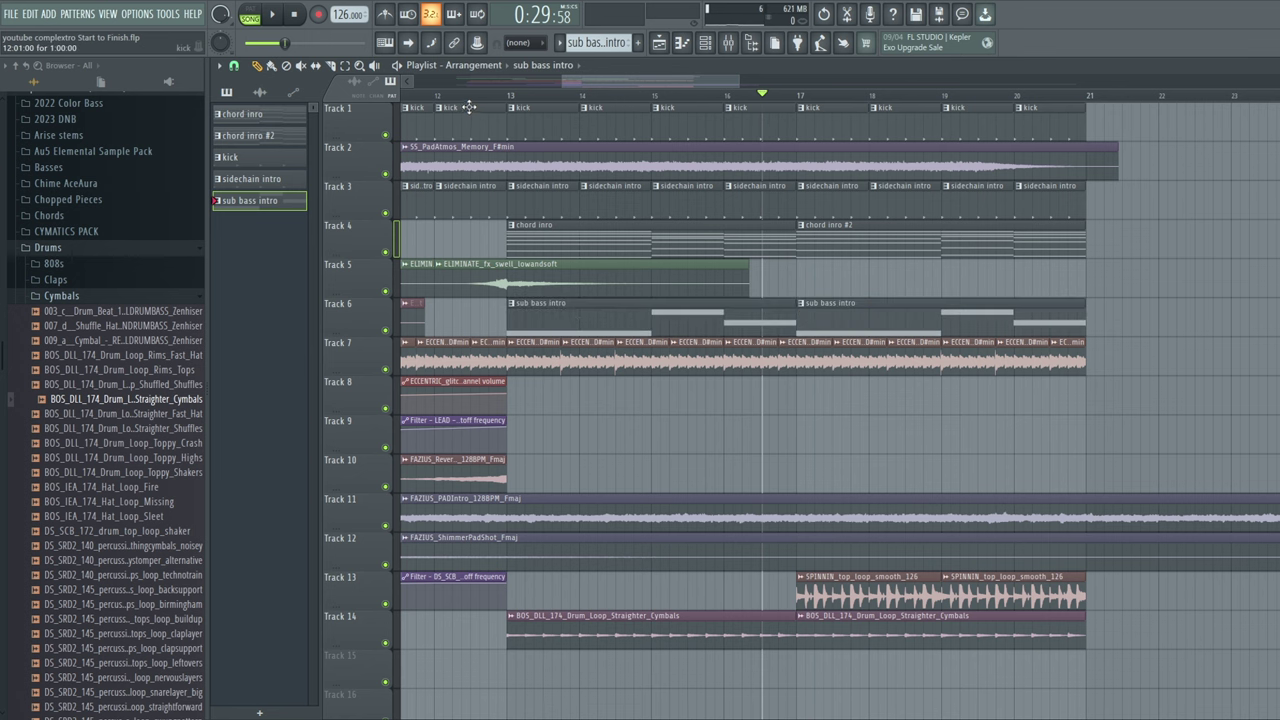
Play the song from bar 12, open Fruity Limiter on the Sub Bass Intro mixer track and lower the track's volume to about 71%
{"action": "key", "text": "space"}
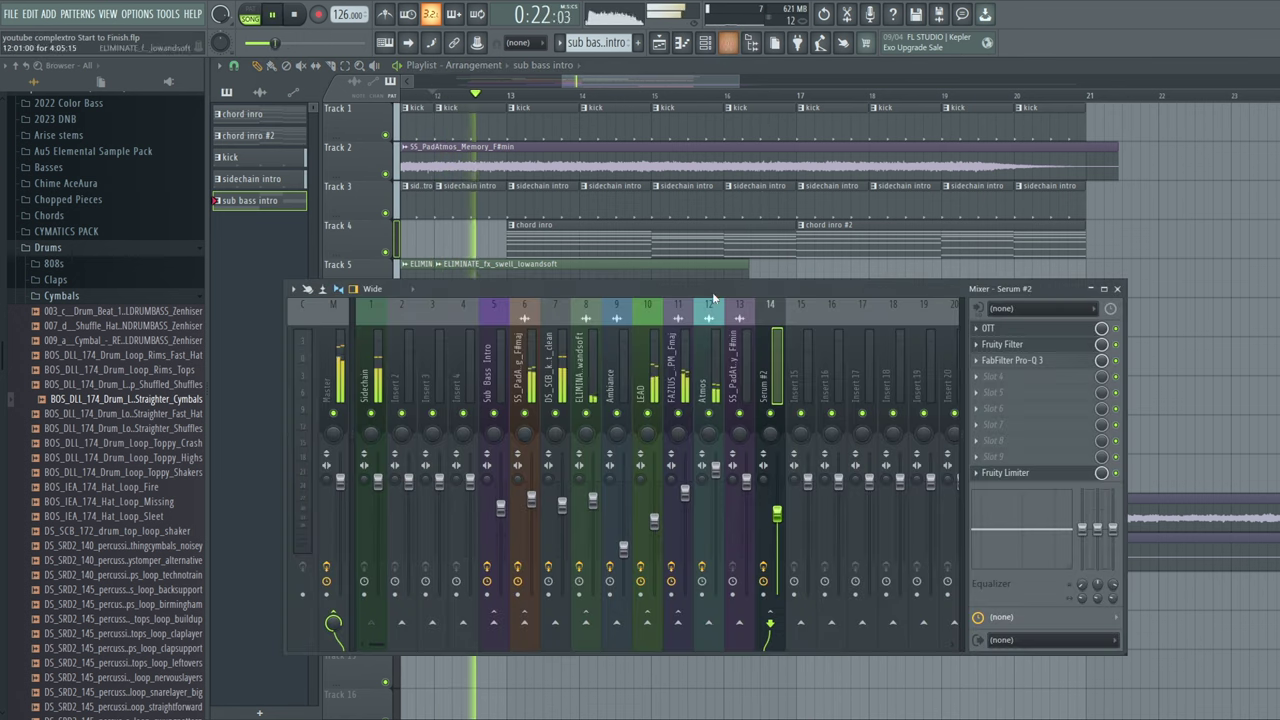
{"action": "left_click", "coordinate": [727, 43]}
{"action": "left_click", "coordinate": [500, 510]}
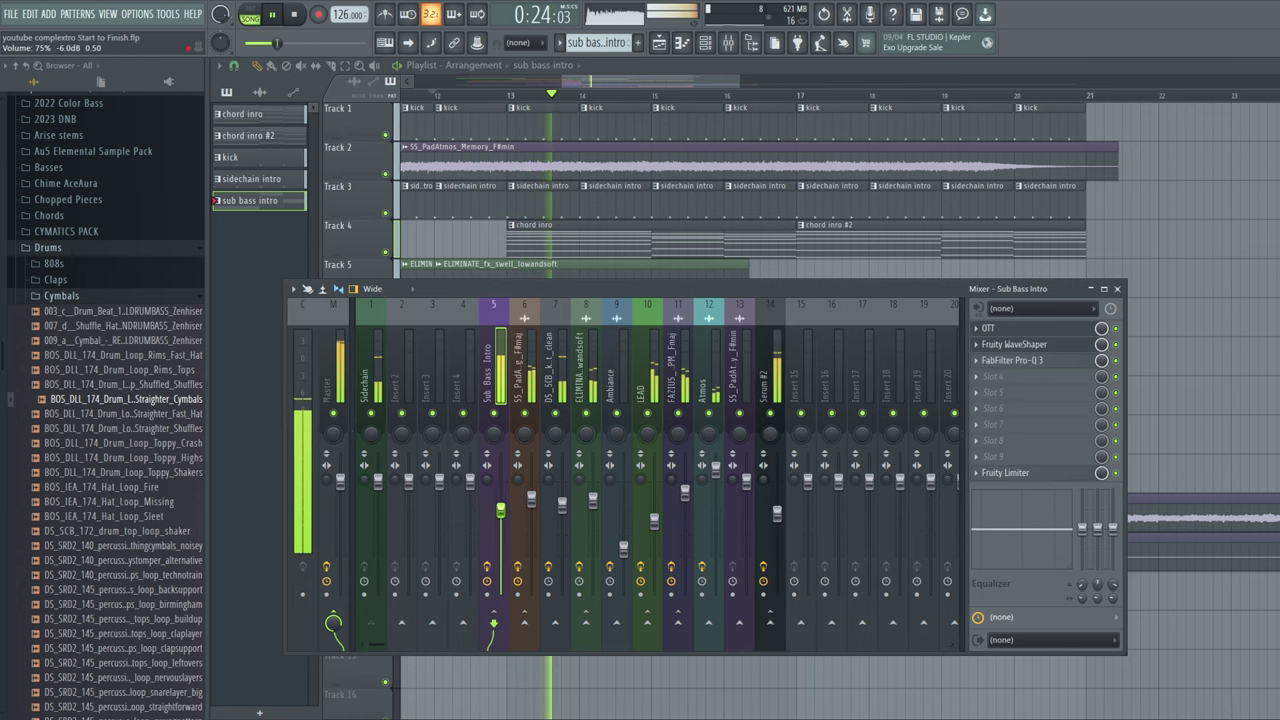
{"action": "left_click", "coordinate": [1041, 474]}
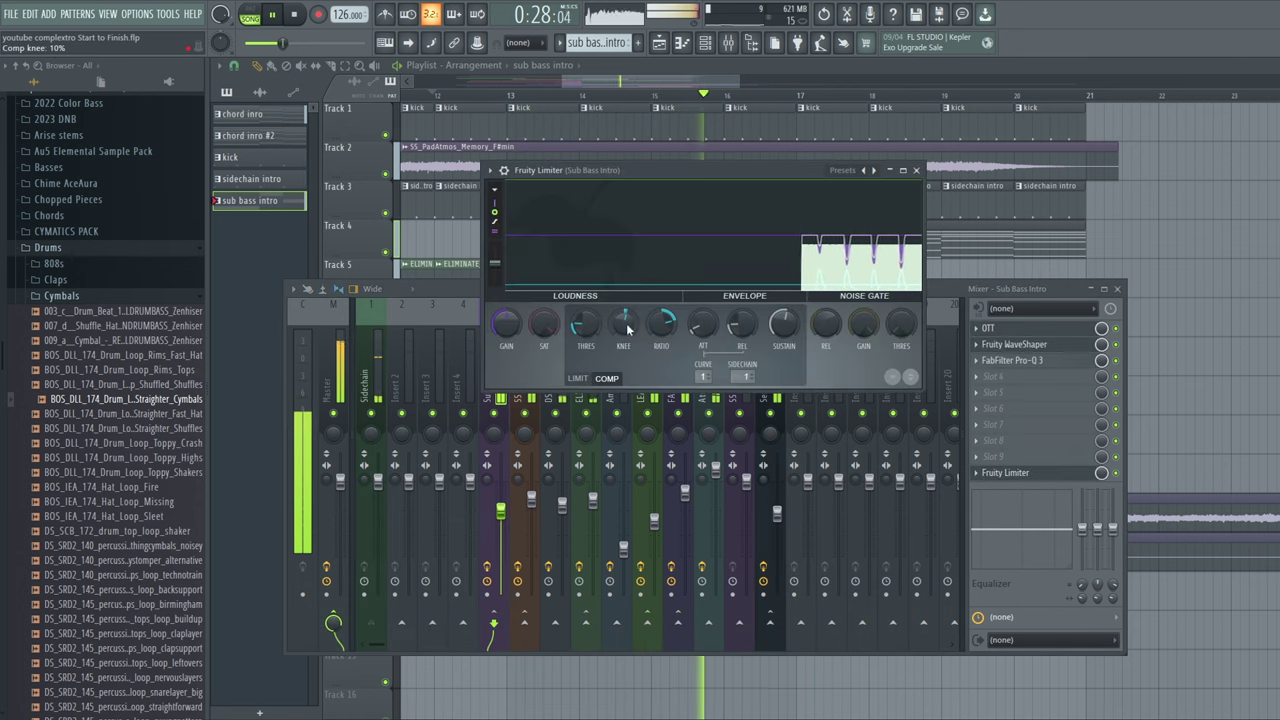
{"action": "left_click", "coordinate": [501, 515]}
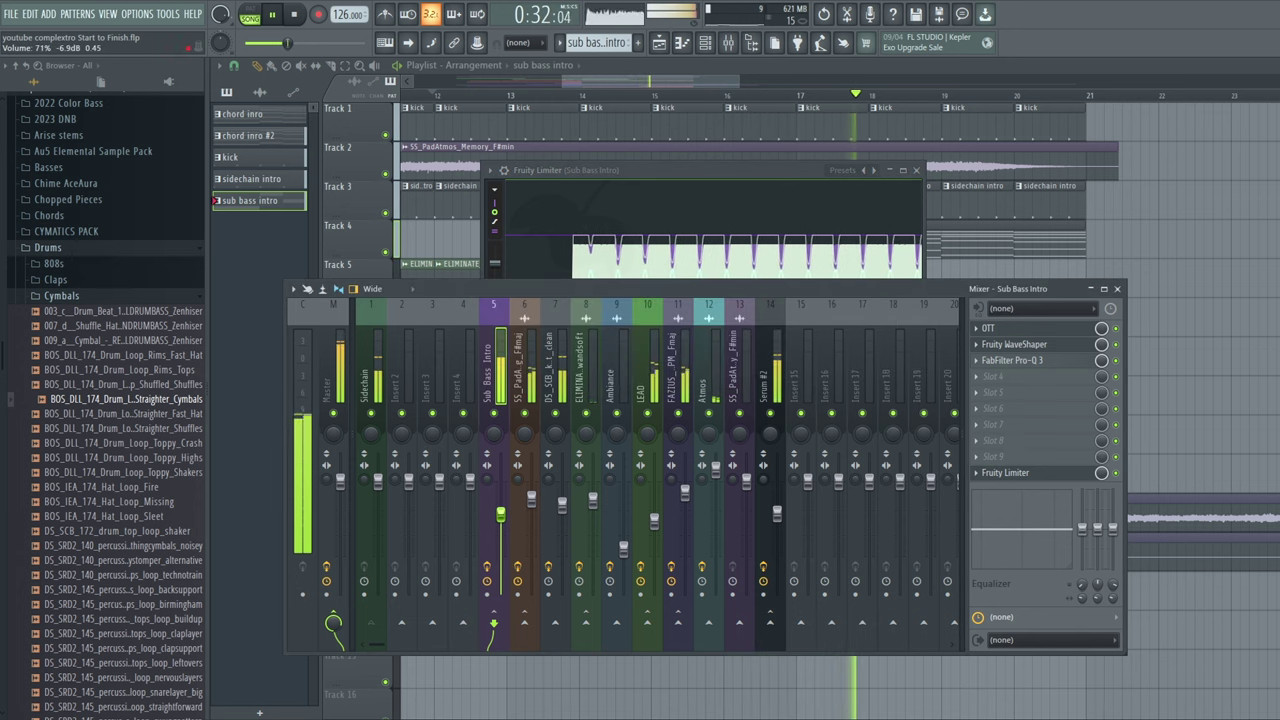
{"action": "left_click_drag", "start_coordinate": [501, 515], "coordinate": [501, 516]}
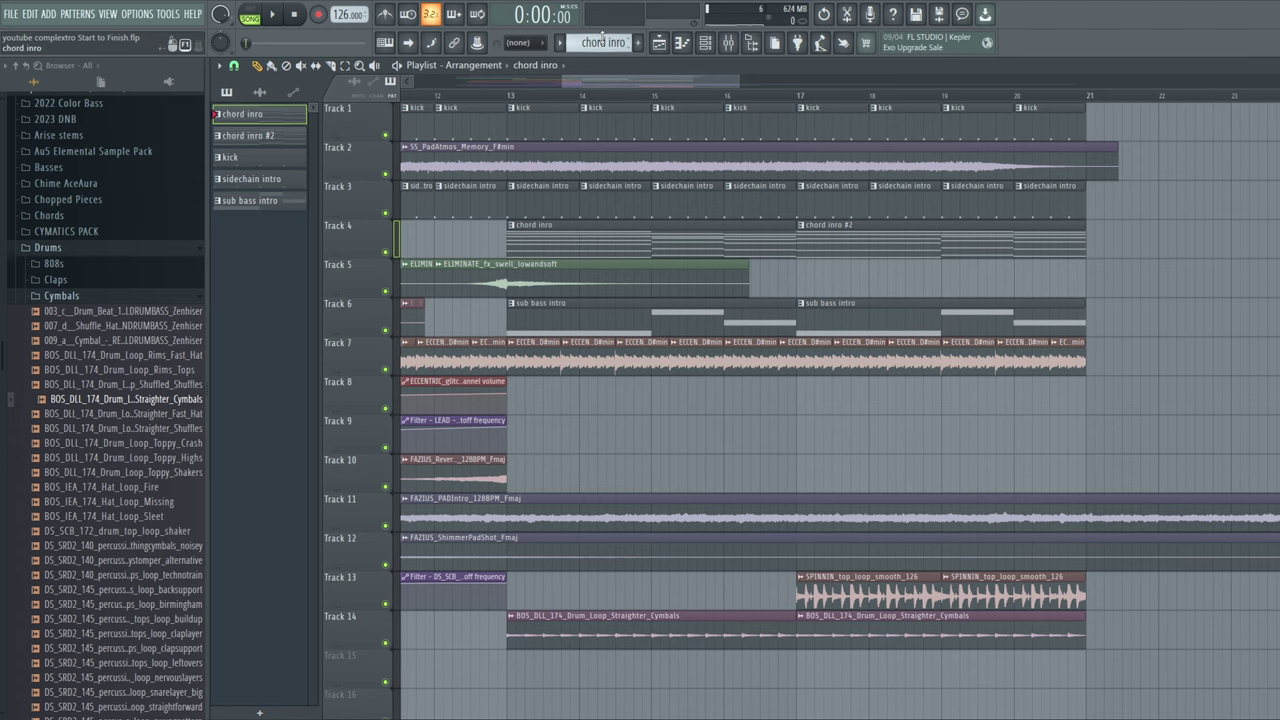
Clone the Serum #2 channel and copy the chord inro notes of Serum #2
{"action": "left_click", "coordinate": [706, 46]}
{"action": "right_click", "coordinate": [512, 331]}
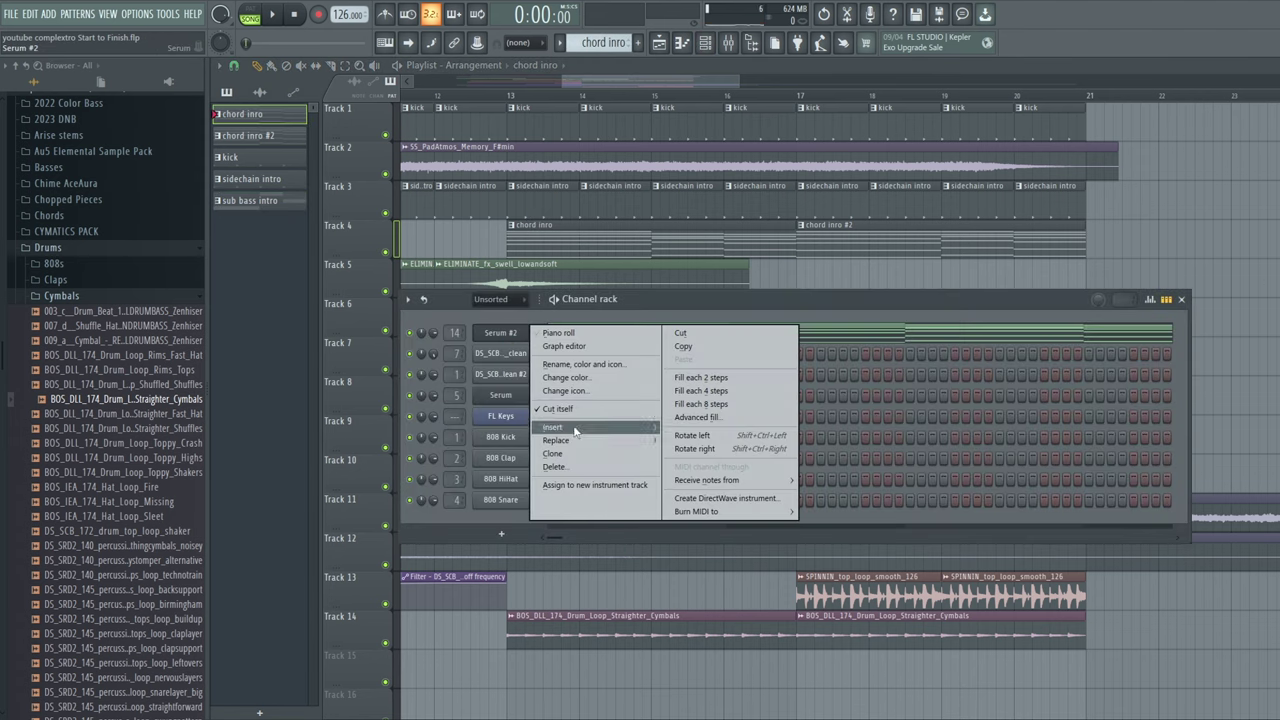
{"action": "left_click", "coordinate": [570, 456]}
{"action": "right_click", "coordinate": [500, 333]}
{"action": "left_click", "coordinate": [703, 346]}
{"action": "right_click", "coordinate": [512, 353]}
Create a new pattern named detune chord and paste the copied chord notes into the Serum #3 channel
{"action": "left_click", "coordinate": [612, 46]}
{"action": "left_click", "coordinate": [712, 190]}
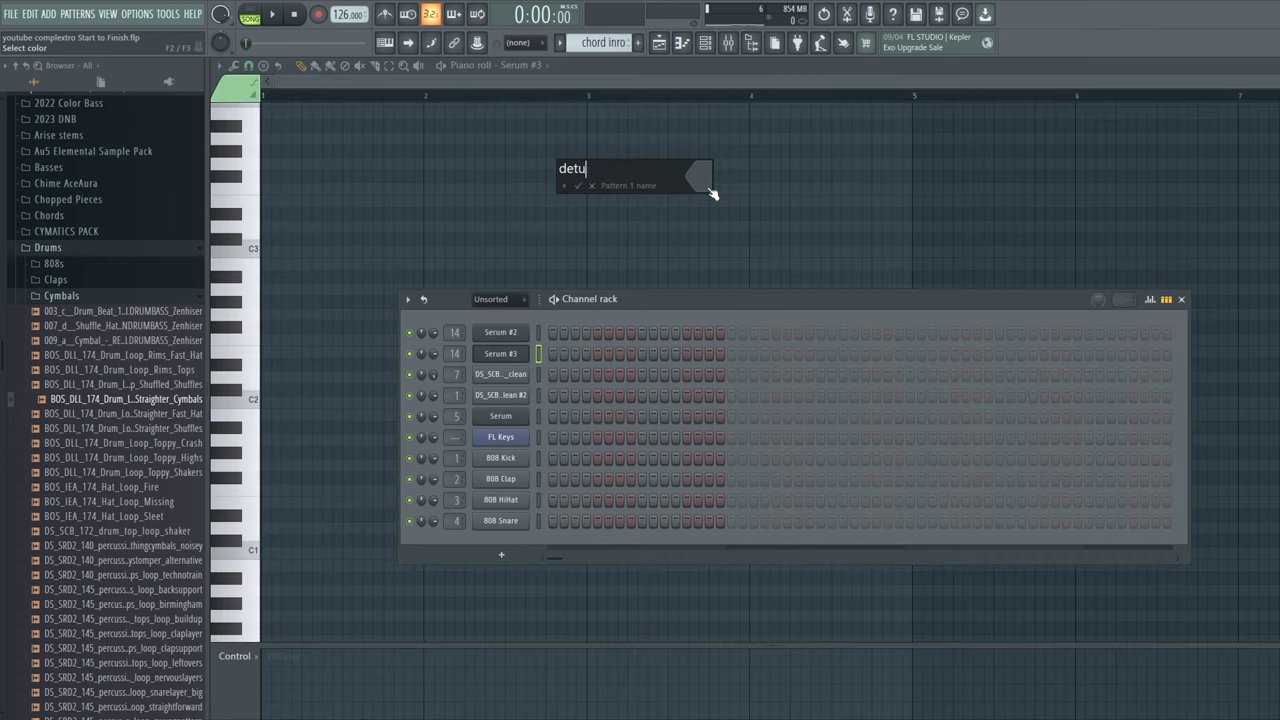
{"action": "type", "text": "detune chord"}
{"action": "key", "text": "Return"}
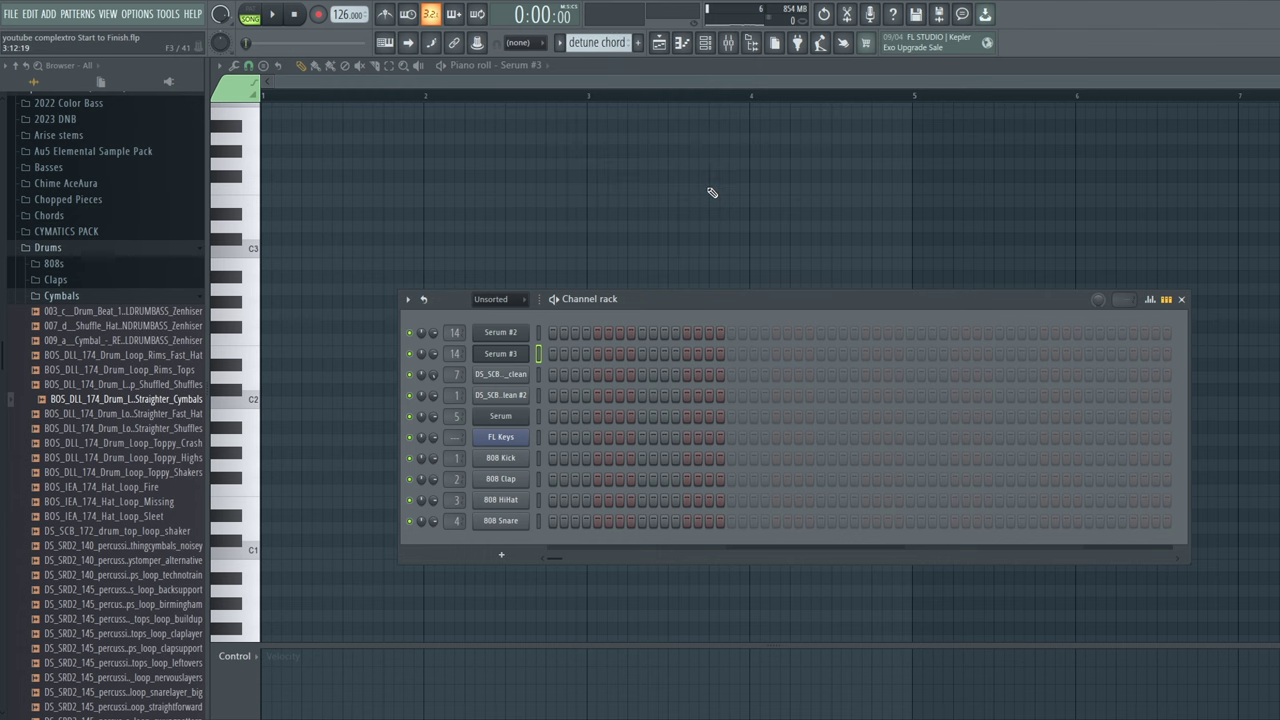
{"action": "right_click", "coordinate": [514, 355]}
{"action": "left_click", "coordinate": [693, 375]}
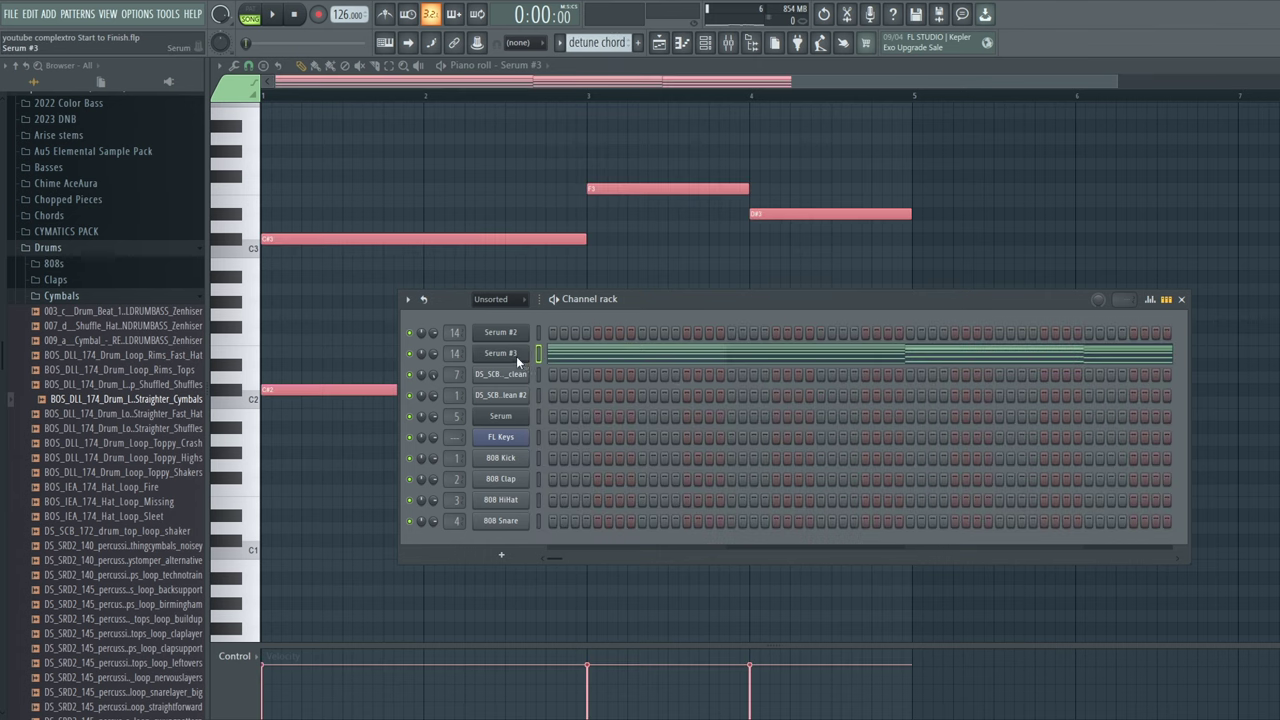
Open the Serum #3 synth and play the detune chord pattern in pattern mode
{"action": "left_click", "coordinate": [516, 356]}
{"action": "left_click", "coordinate": [273, 18]}
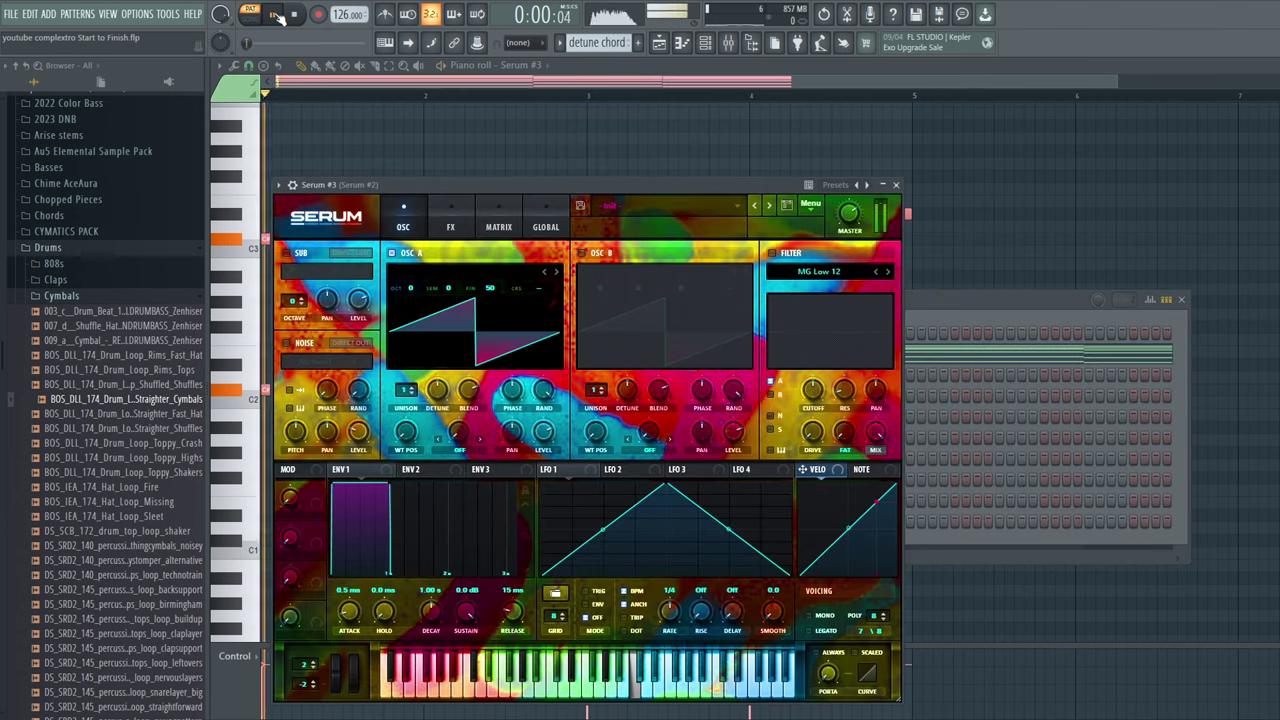
{"action": "left_click", "coordinate": [921, 300]}
{"action": "left_click", "coordinate": [510, 357]}
{"action": "left_click", "coordinate": [510, 357]}
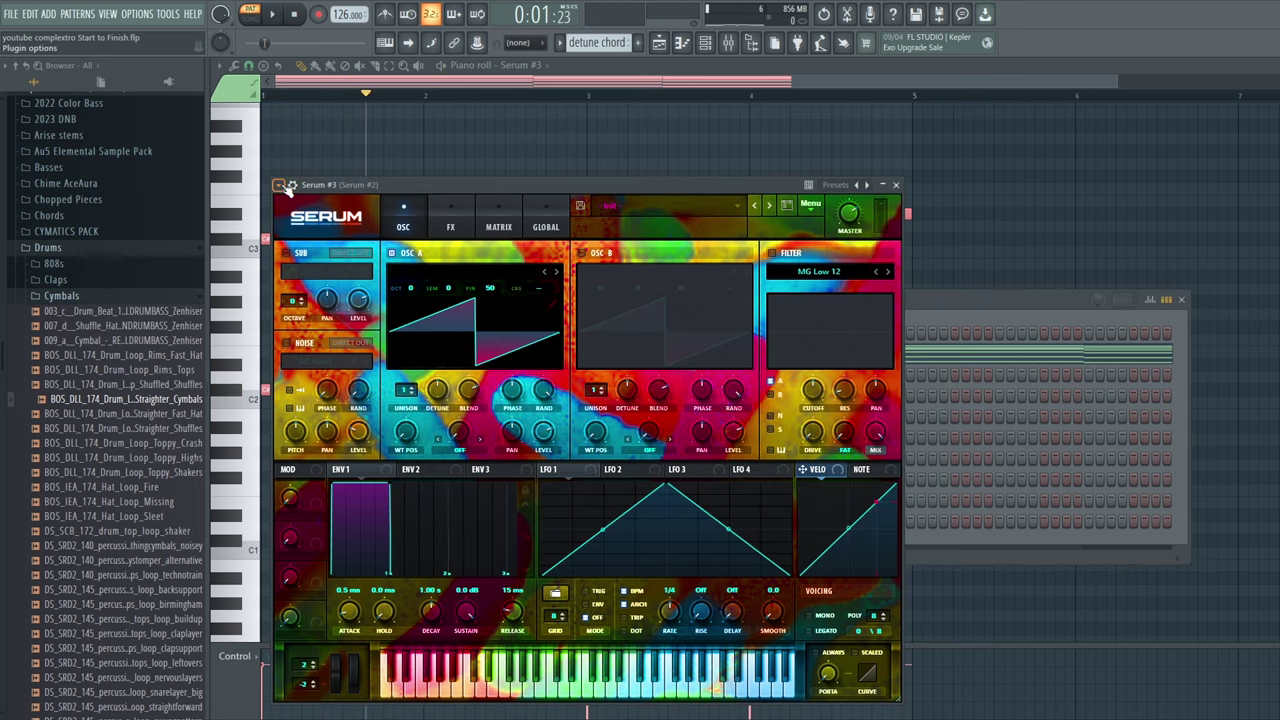
Route the Serum #3 channel to a free mixer track
{"action": "left_click", "coordinate": [287, 188]}
{"action": "mouse_move", "coordinate": [400, 234]}
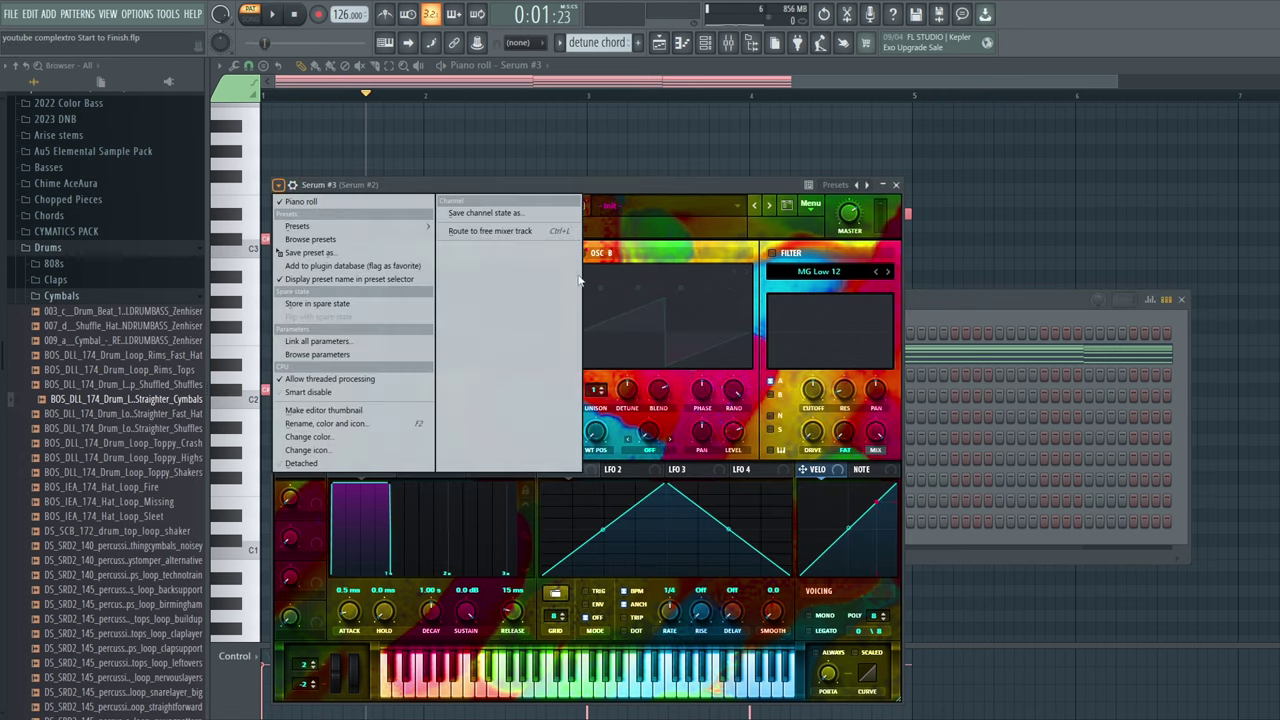
{"action": "left_click", "coordinate": [519, 233]}
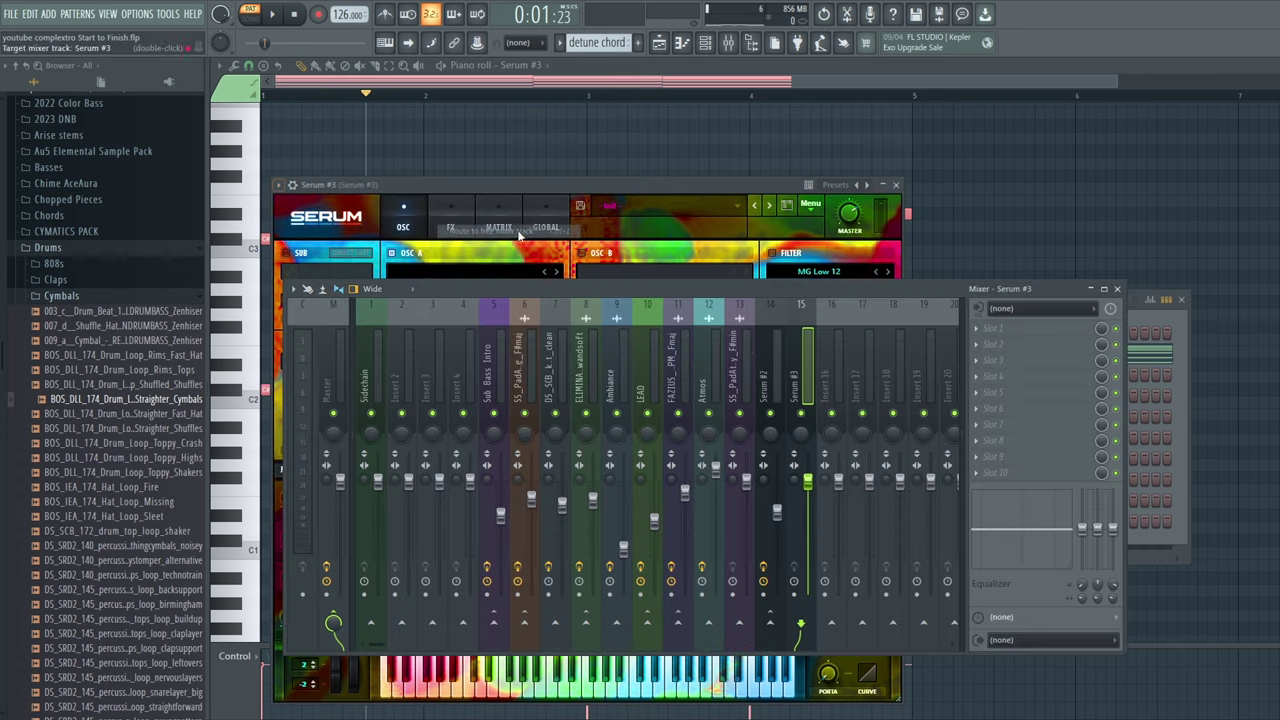
Load the VR SAW CHORDSTACK (DETUNE) mixer track state onto the Serum #3 mixer track
{"action": "right_click", "coordinate": [808, 368]}
{"action": "mouse_move", "coordinate": [840, 388]}
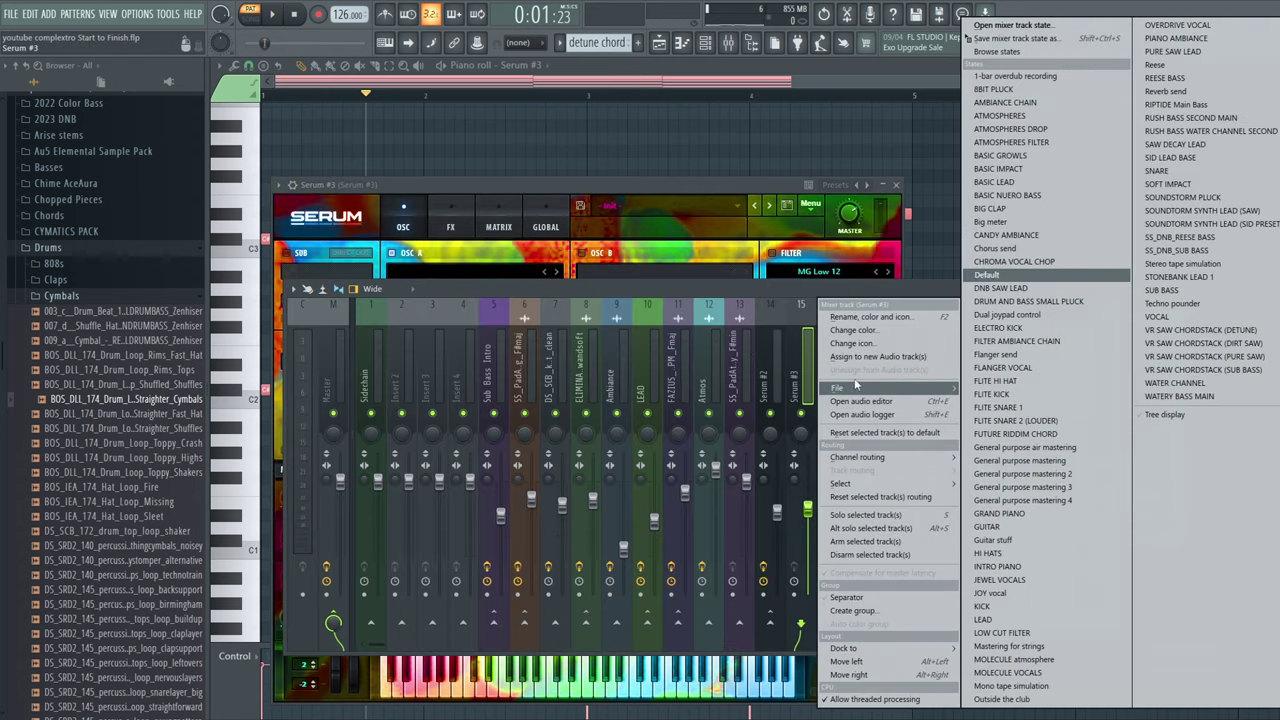
{"action": "left_click", "coordinate": [1208, 336]}
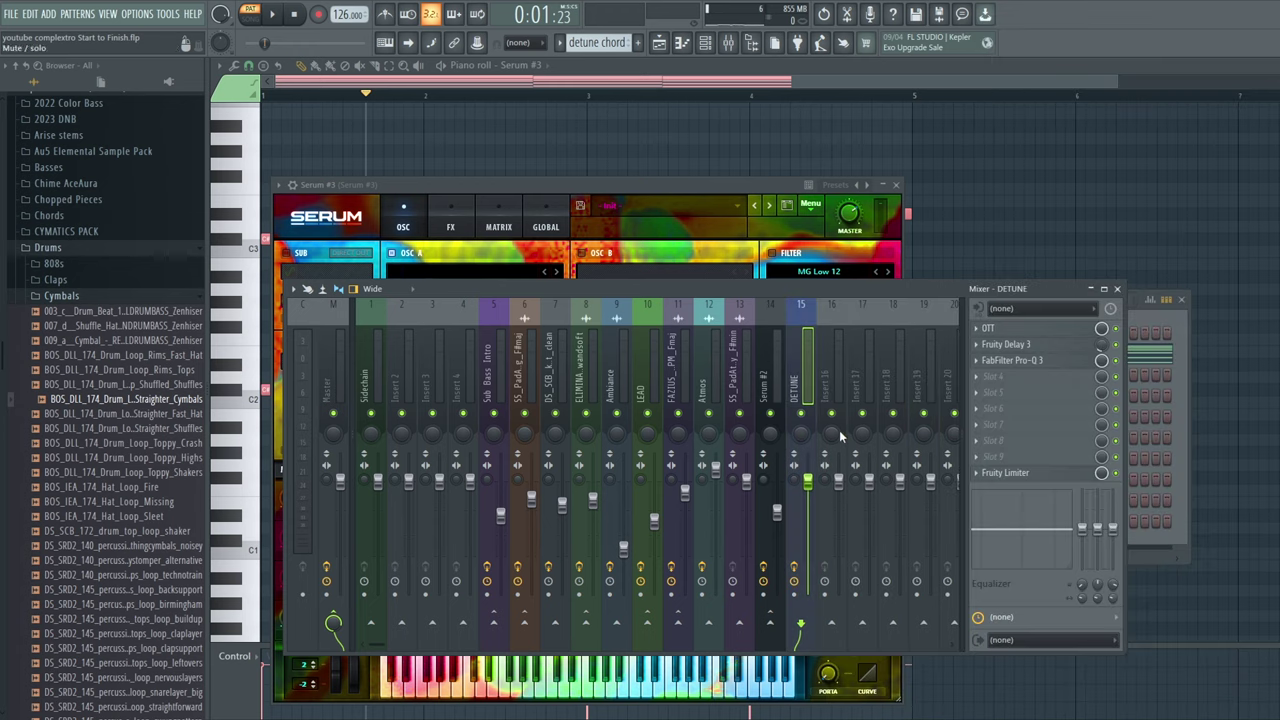
{"action": "left_click", "coordinate": [814, 368]}
Enable oscillator B in Serum #3 and fine-tune oscillator A to 46 and oscillator B to 54
{"action": "left_click", "coordinate": [502, 184]}
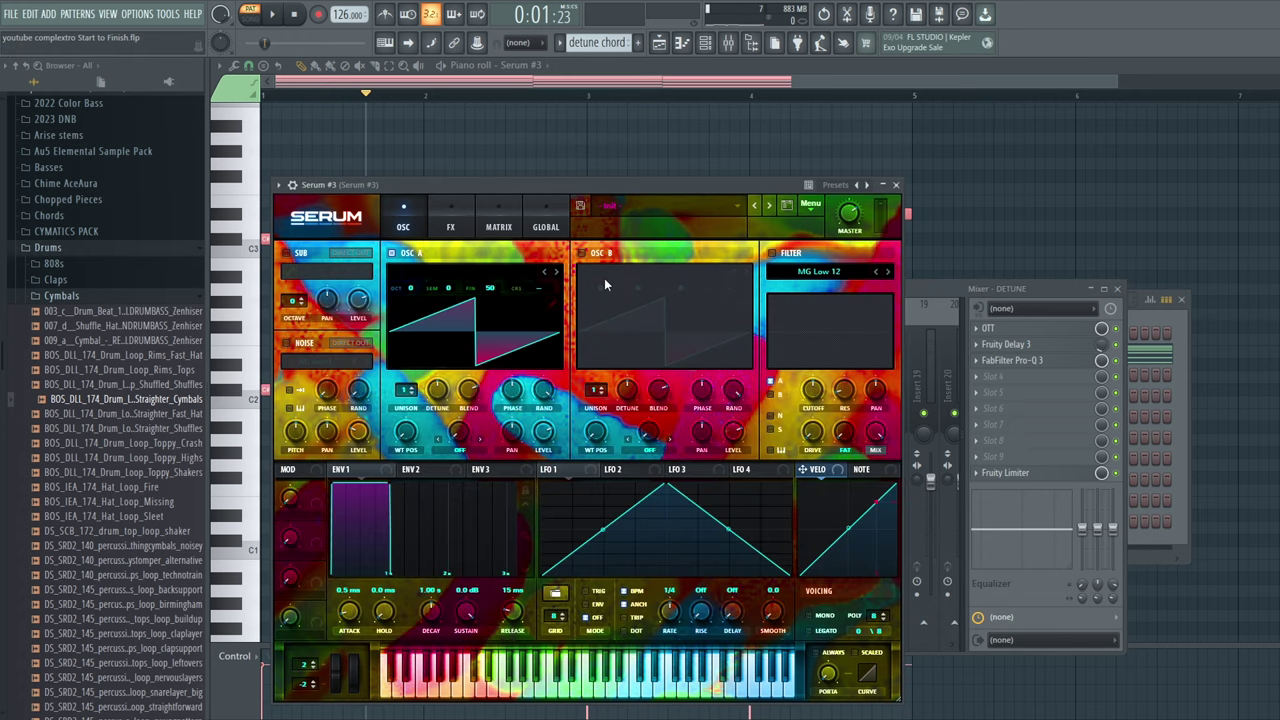
{"action": "left_click", "coordinate": [582, 253]}
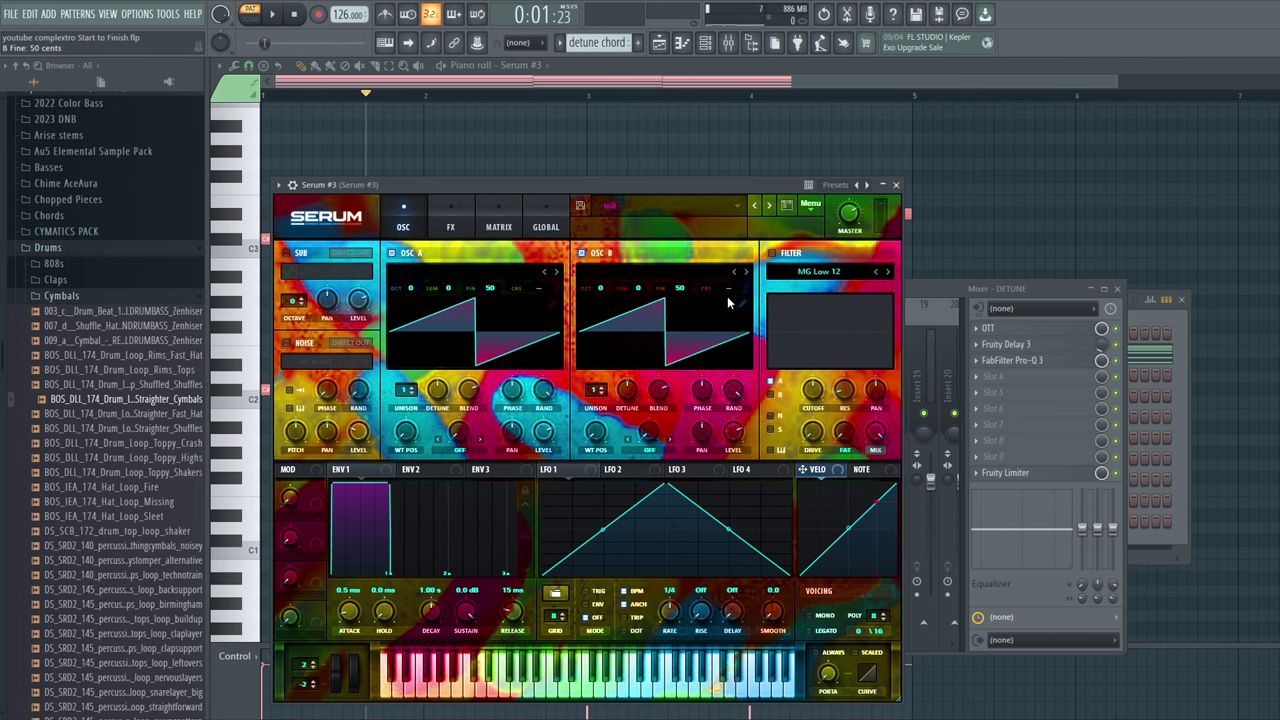
{"action": "left_click_drag", "start_coordinate": [492, 294], "coordinate": [490, 296]}
{"action": "left_click_drag", "start_coordinate": [683, 291], "coordinate": [688, 291]}
Audition the three detune chord harmonies in Serum #3's piano roll
{"action": "left_click", "coordinate": [523, 88]}
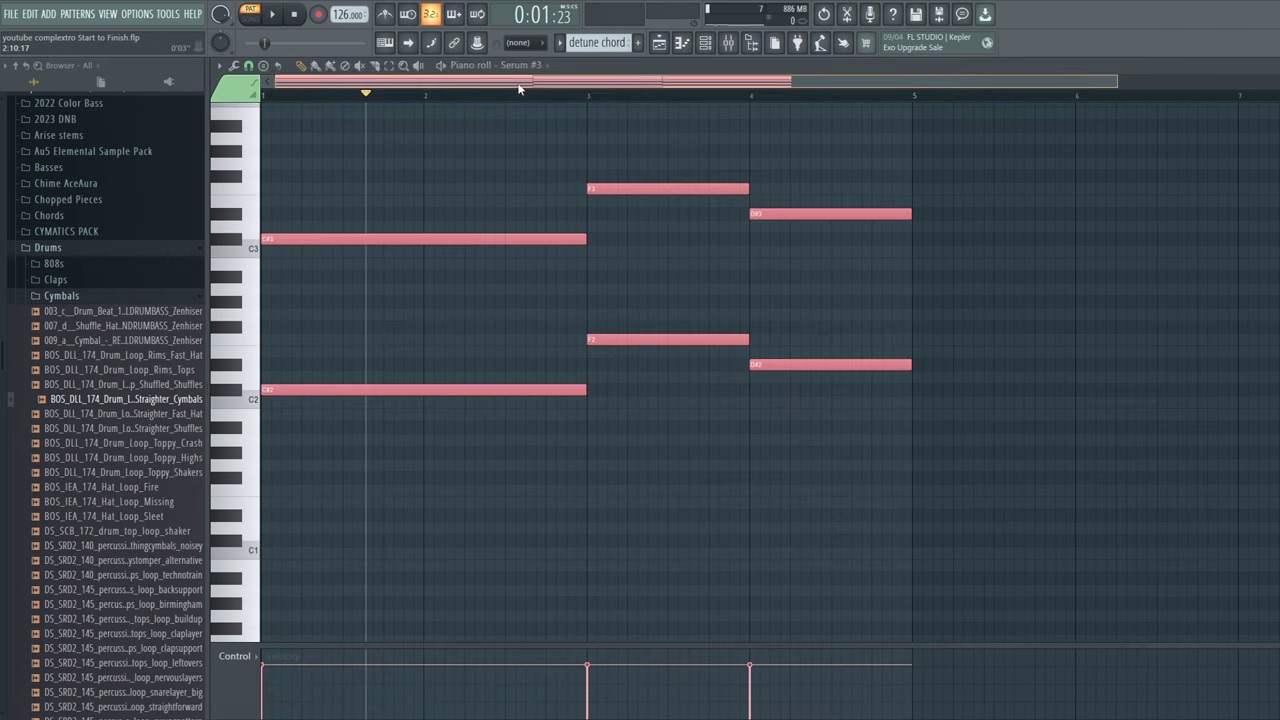
{"action": "left_click", "coordinate": [704, 43]}
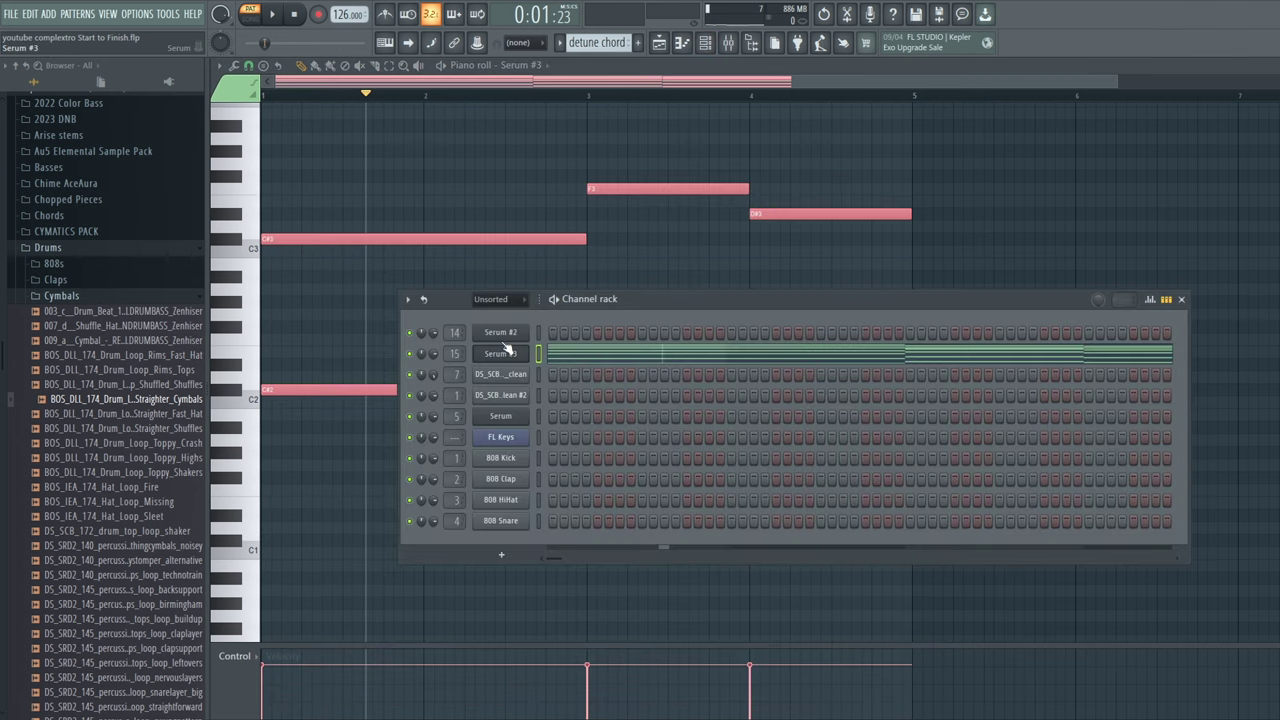
{"action": "left_click", "coordinate": [404, 66]}
{"action": "left_click", "coordinate": [423, 188]}
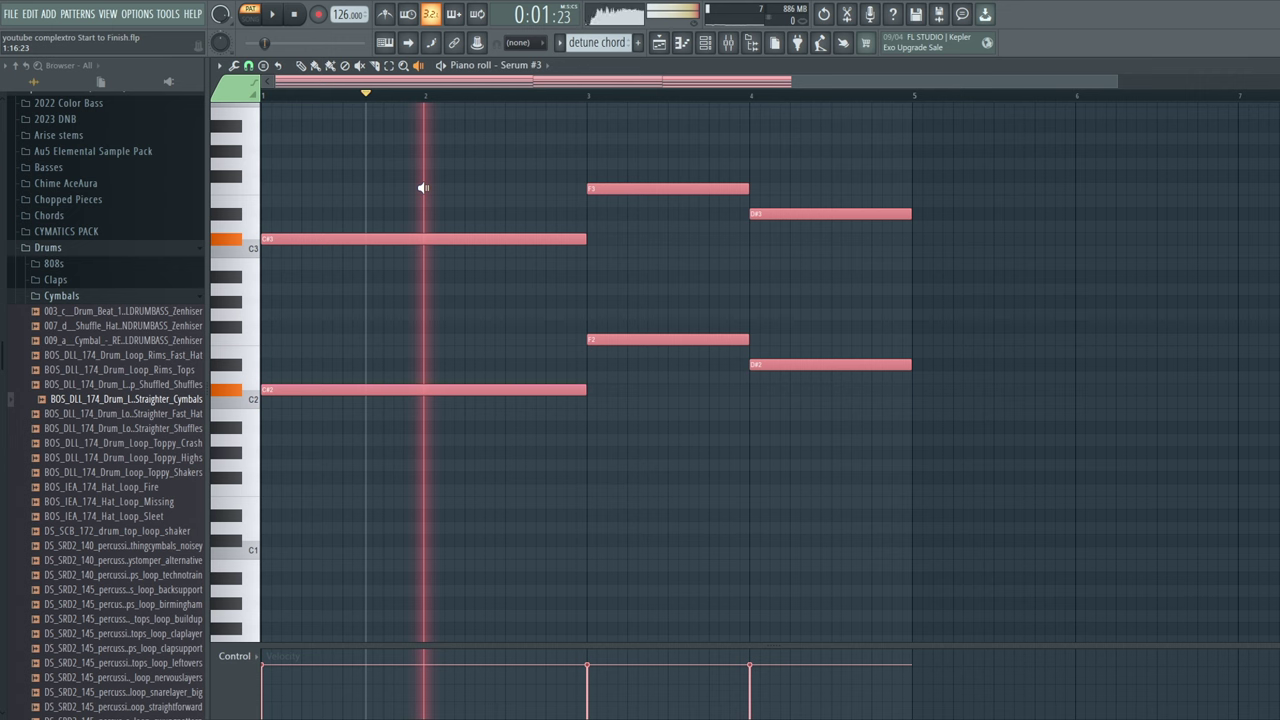
{"action": "left_click", "coordinate": [684, 172]}
{"action": "left_click_drag", "start_coordinate": [863, 190], "coordinate": [841, 183]}
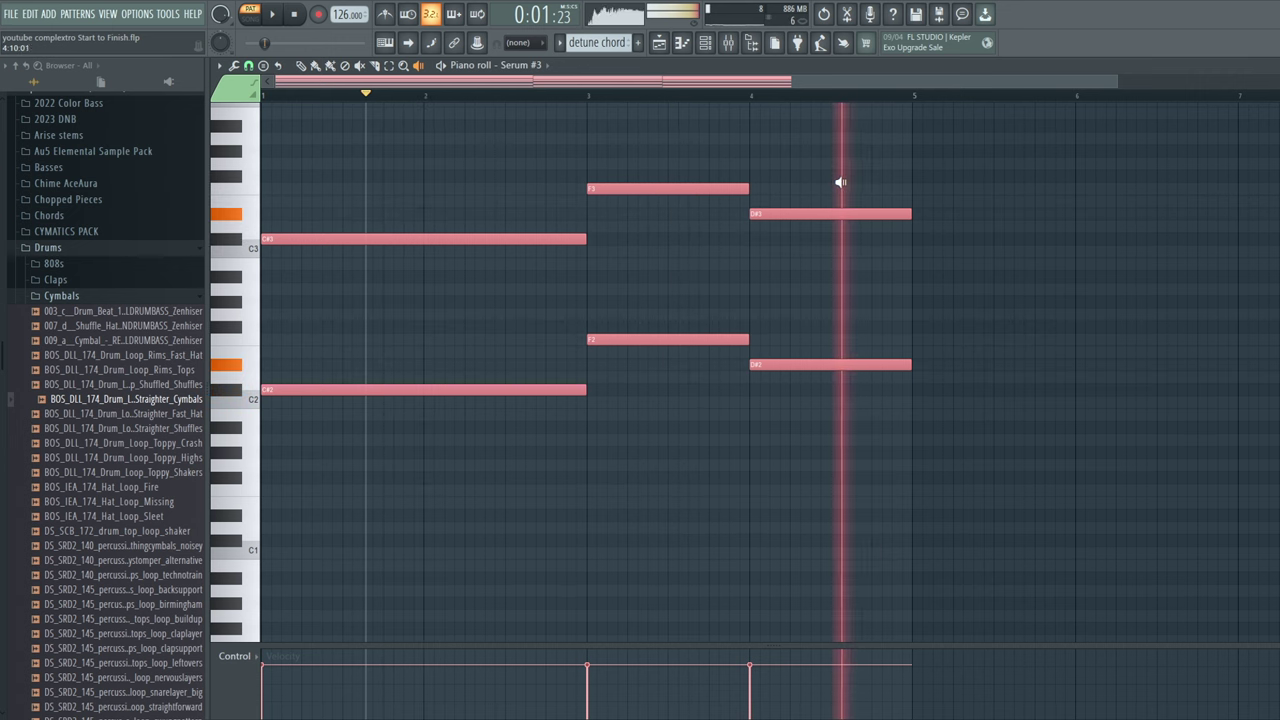
Set both Serum #3 oscillators to 16 unison voices and adjust their detune amounts and oscillator B's level
{"action": "left_click", "coordinate": [704, 43]}
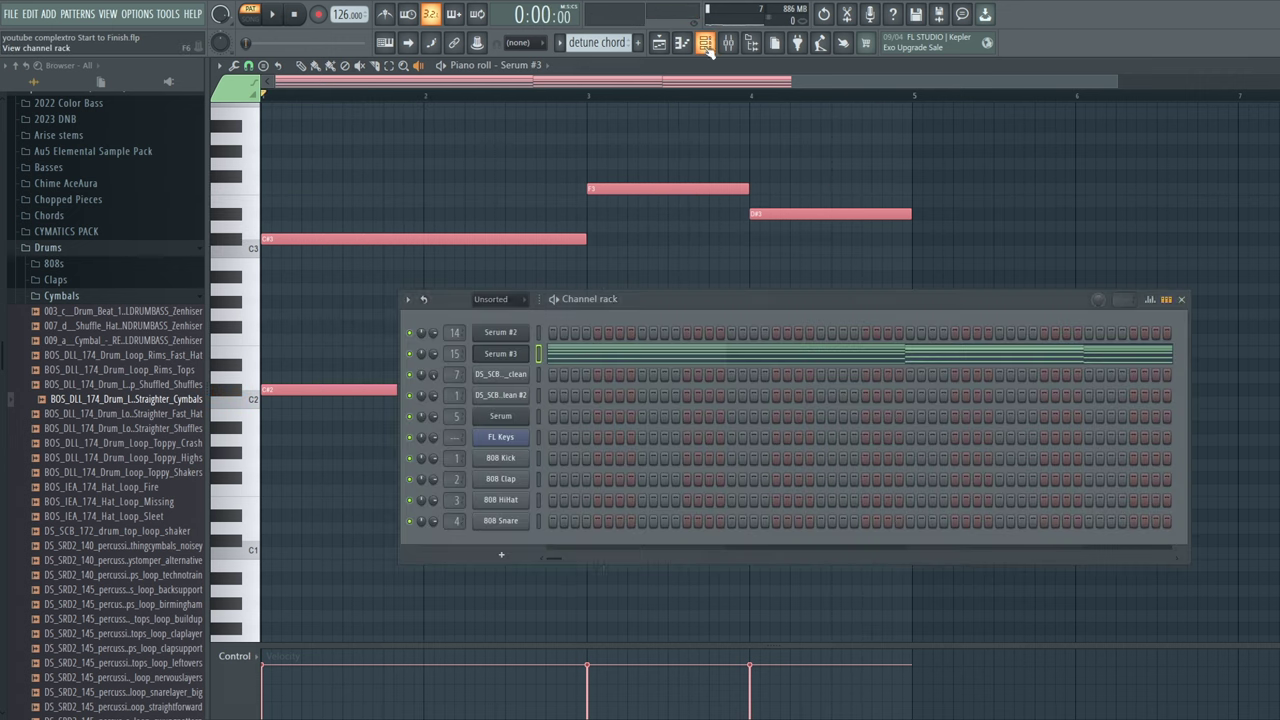
{"action": "left_click", "coordinate": [500, 352]}
{"action": "left_click_drag", "start_coordinate": [404, 394], "coordinate": [457, 146]}
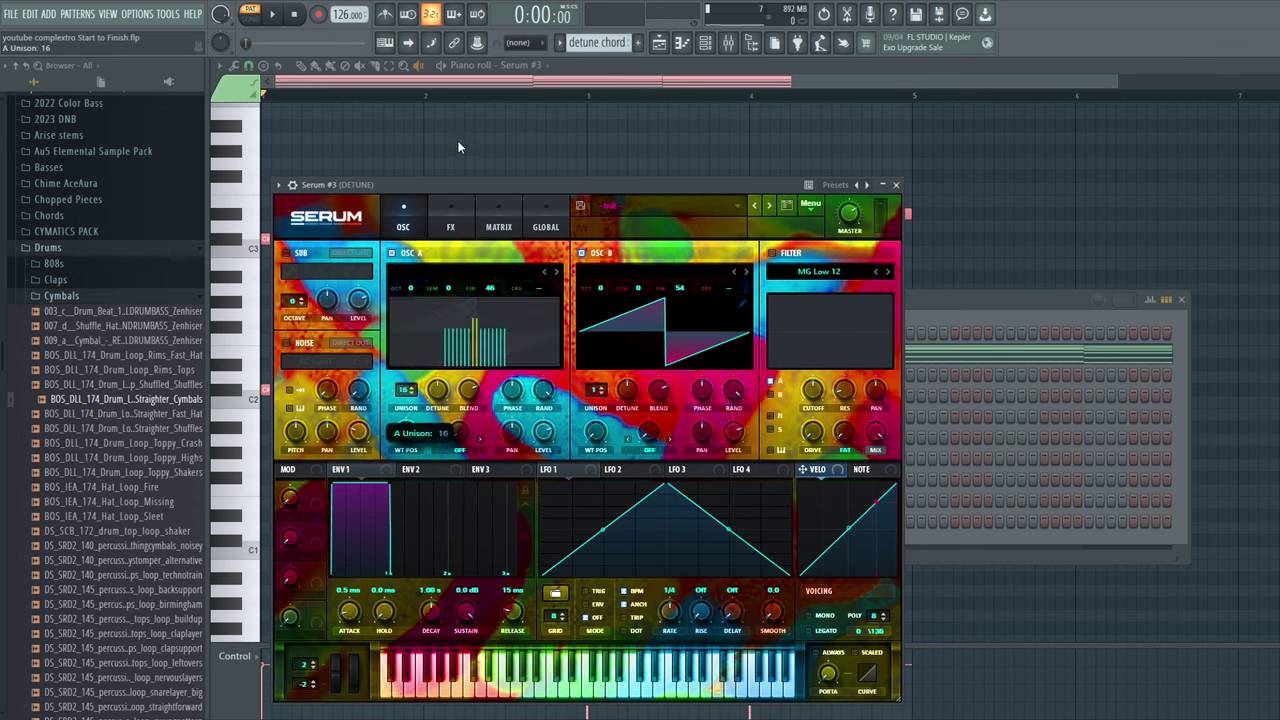
{"action": "left_click_drag", "start_coordinate": [592, 391], "coordinate": [564, 272]}
{"action": "mouse_move", "coordinate": [436, 400]}
{"action": "left_mouse_down"}
{"action": "mouse_move", "coordinate": [436, 429]}
{"action": "mouse_move", "coordinate": [436, 416]}
{"action": "left_mouse_up"}
{"action": "left_click_drag", "start_coordinate": [625, 392], "coordinate": [631, 369]}
{"action": "left_click_drag", "start_coordinate": [733, 431], "coordinate": [730, 464]}
Audition the detune chord notes with the added unison voices and check the DETUNE track in the mixer
{"action": "left_click", "coordinate": [371, 136]}
{"action": "left_click", "coordinate": [698, 154]}
{"action": "left_click_drag", "start_coordinate": [698, 154], "coordinate": [846, 160]}
{"action": "left_click", "coordinate": [728, 42]}
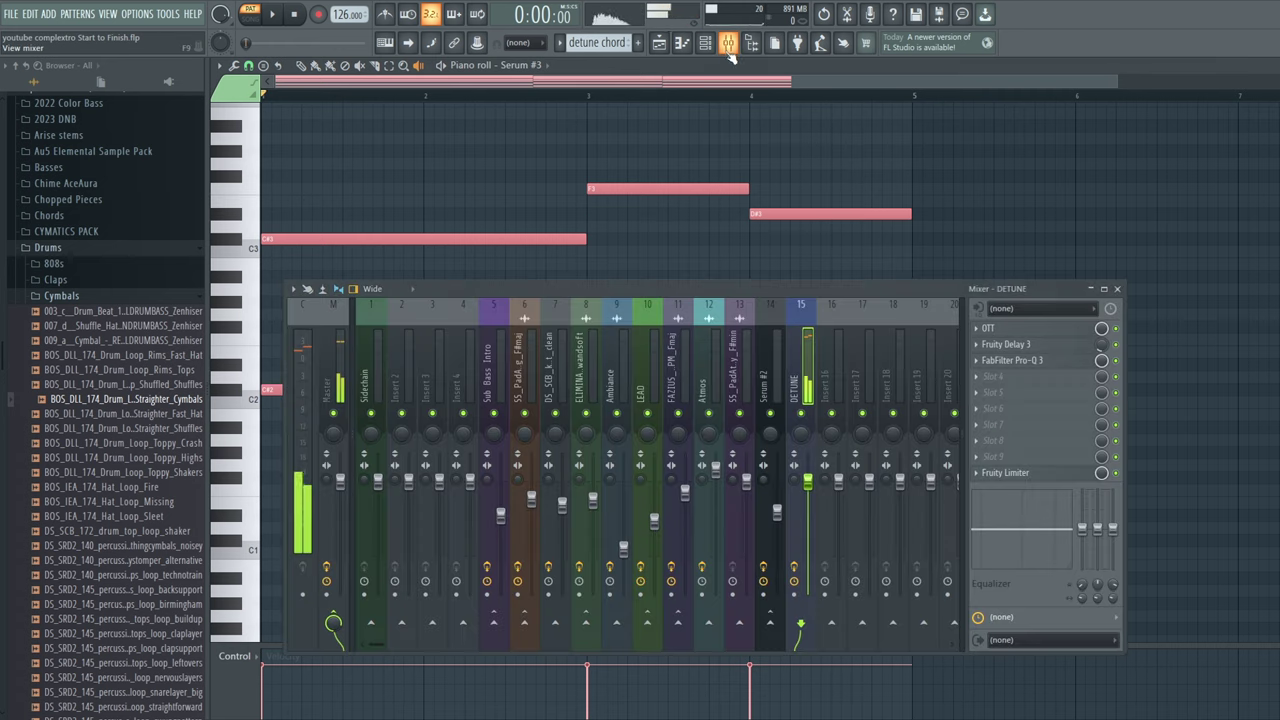
Set the unison detune of oscillator B in Serum #3 to 0.36
{"action": "left_click", "coordinate": [705, 42]}
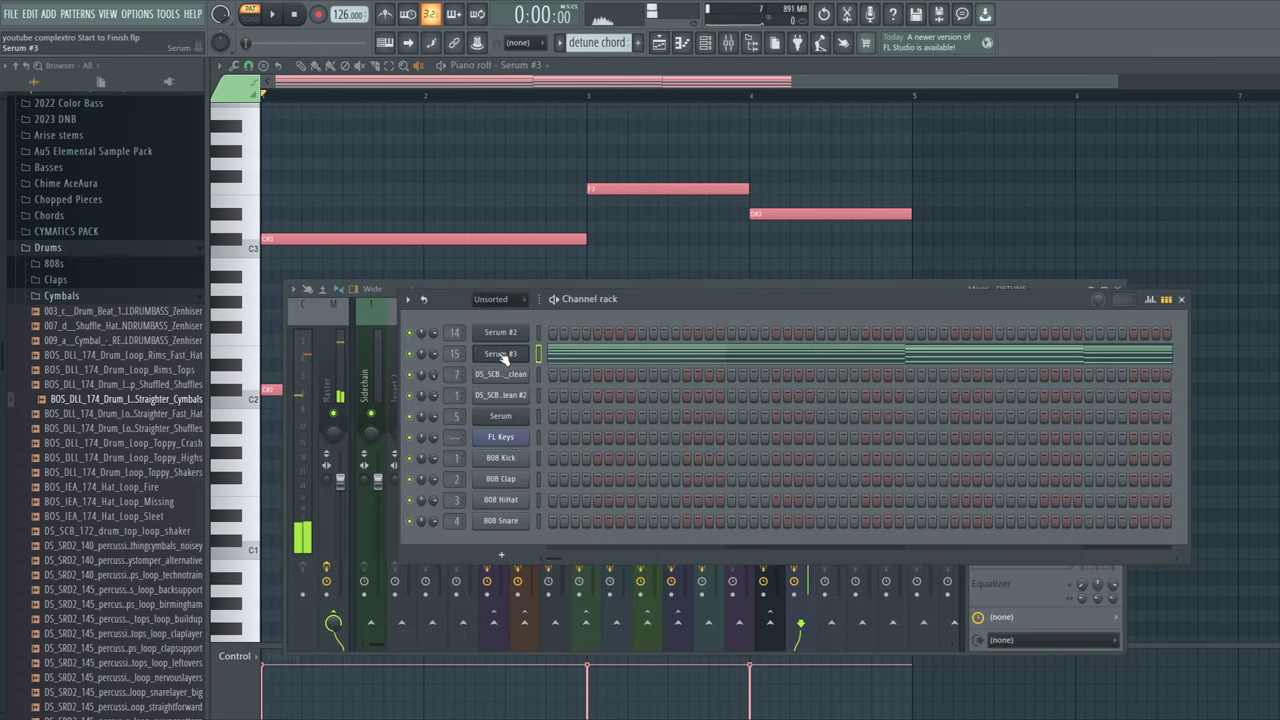
{"action": "left_click", "coordinate": [501, 355]}
{"action": "left_click_drag", "start_coordinate": [630, 394], "coordinate": [631, 413]}
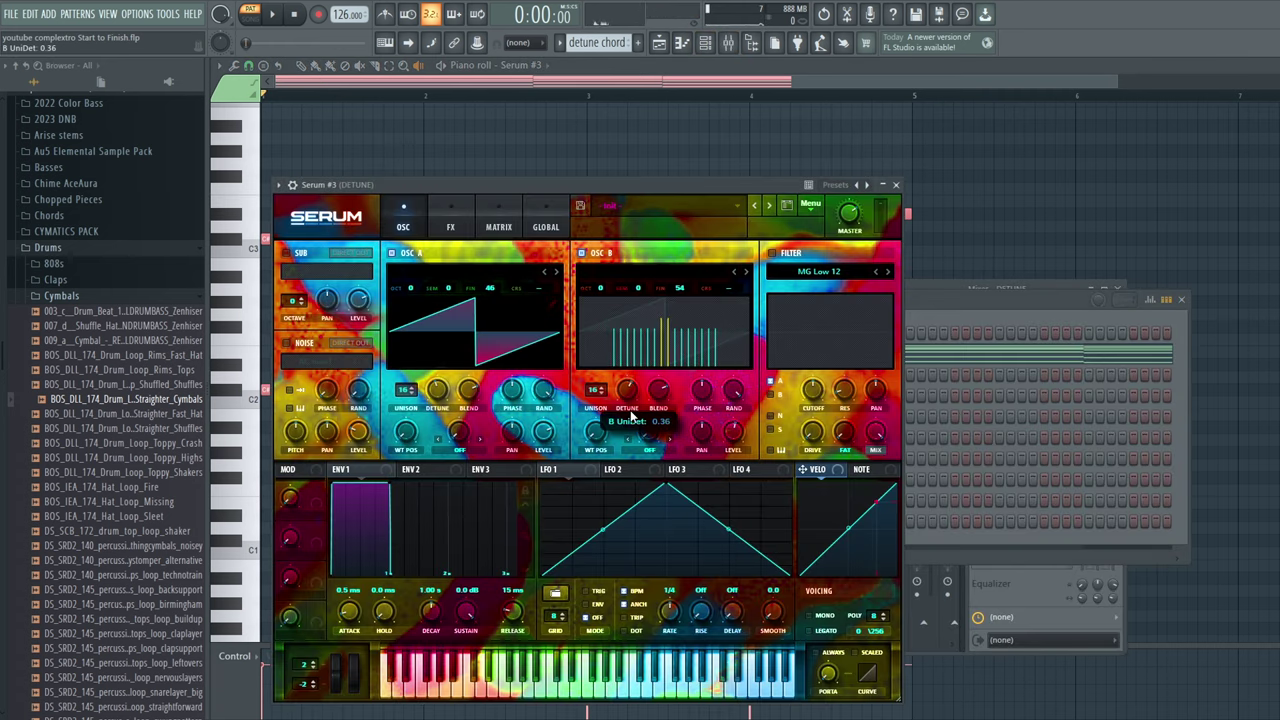
Audition all three chords again in the piano roll with the changed oscillator B detune
{"action": "left_click_drag", "start_coordinate": [350, 141], "coordinate": [830, 141]}
{"action": "left_click", "coordinate": [727, 42]}
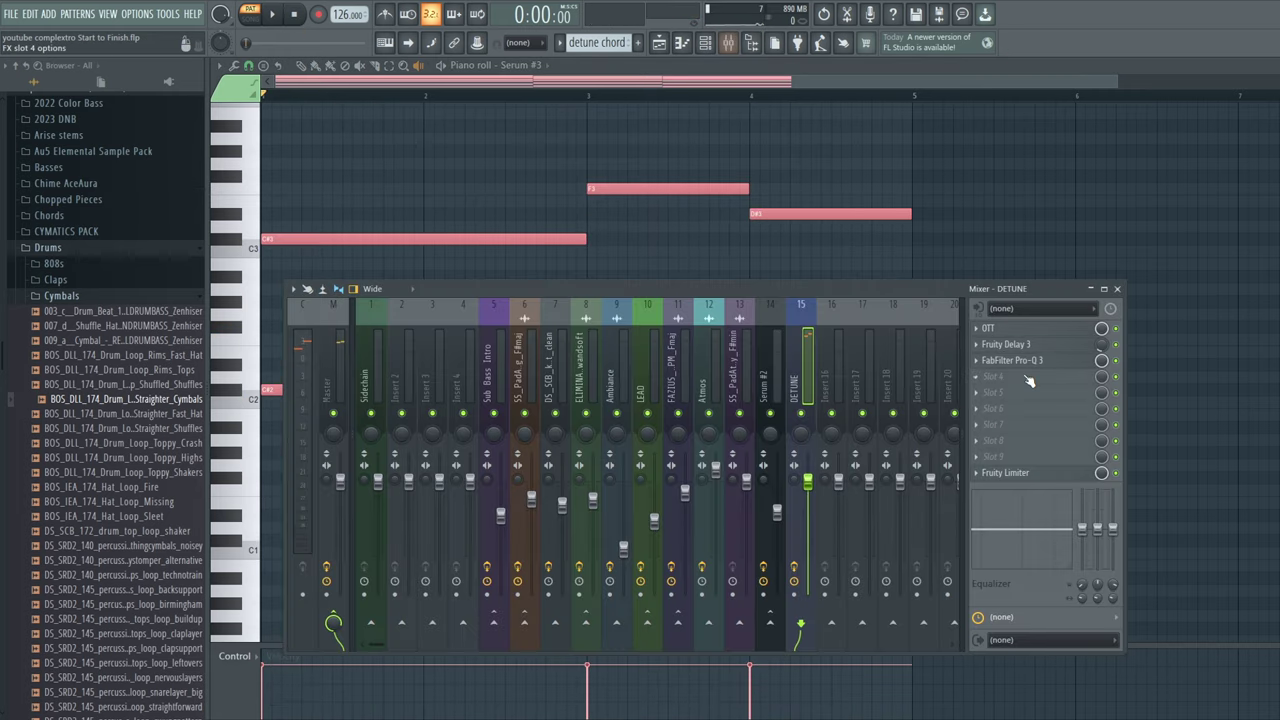
{"action": "left_click", "coordinate": [414, 87]}
{"action": "left_click_drag", "start_coordinate": [414, 260], "coordinate": [403, 296]}
{"action": "left_click", "coordinate": [377, 226]}
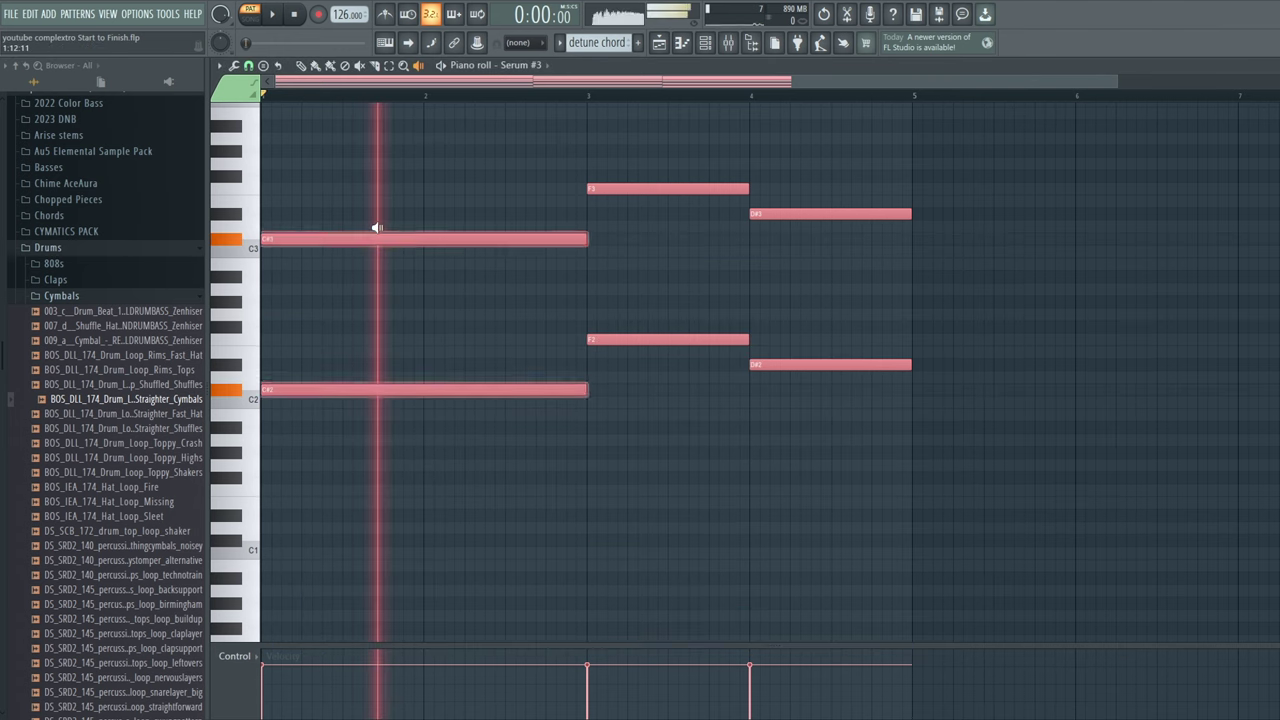
{"action": "left_click", "coordinate": [686, 183]}
{"action": "left_click", "coordinate": [875, 194]}
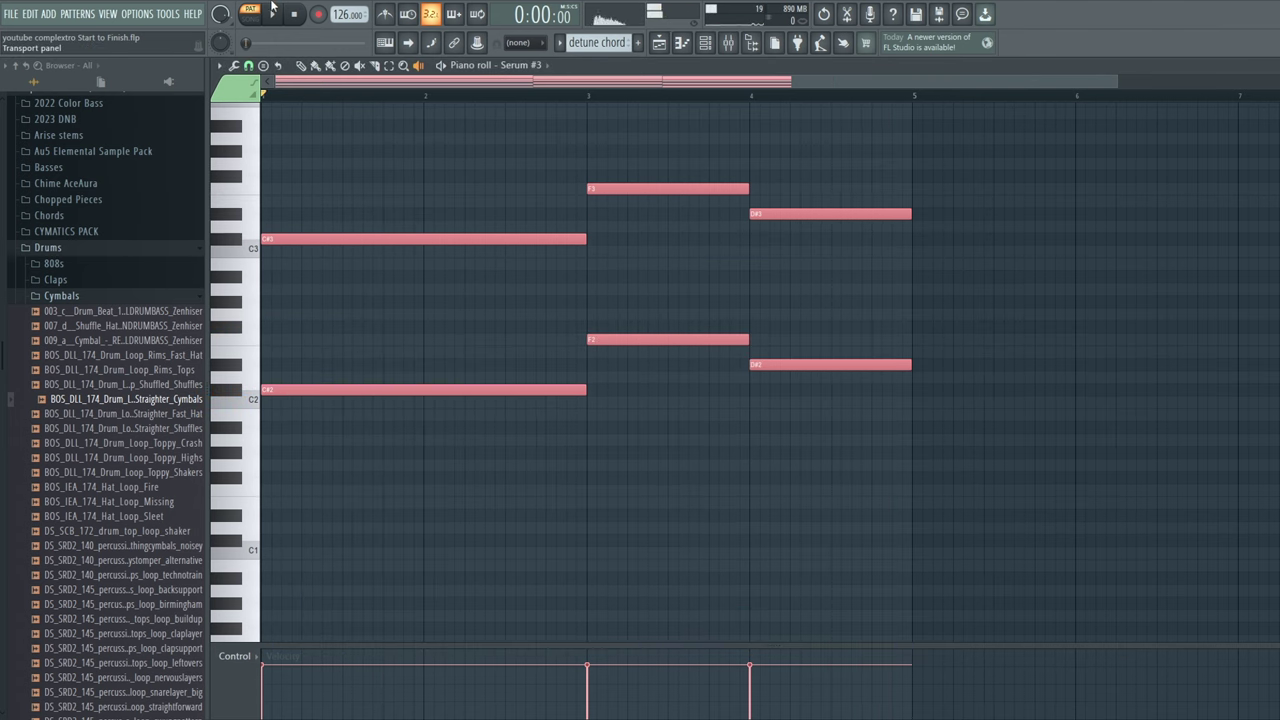
Shift Fruity Delay 3 and FabFilter Pro-Q 3 down one slot on the DETUNE track and adjust the Pro-Q 3 low cut
{"action": "left_click", "coordinate": [727, 43]}
{"action": "scroll", "coordinate": [1023, 362], "scroll_direction": "down", "scroll_amount": 1}
{"action": "scroll", "coordinate": [1007, 349], "scroll_direction": "down", "scroll_amount": 1}
{"action": "left_click", "coordinate": [1011, 380]}
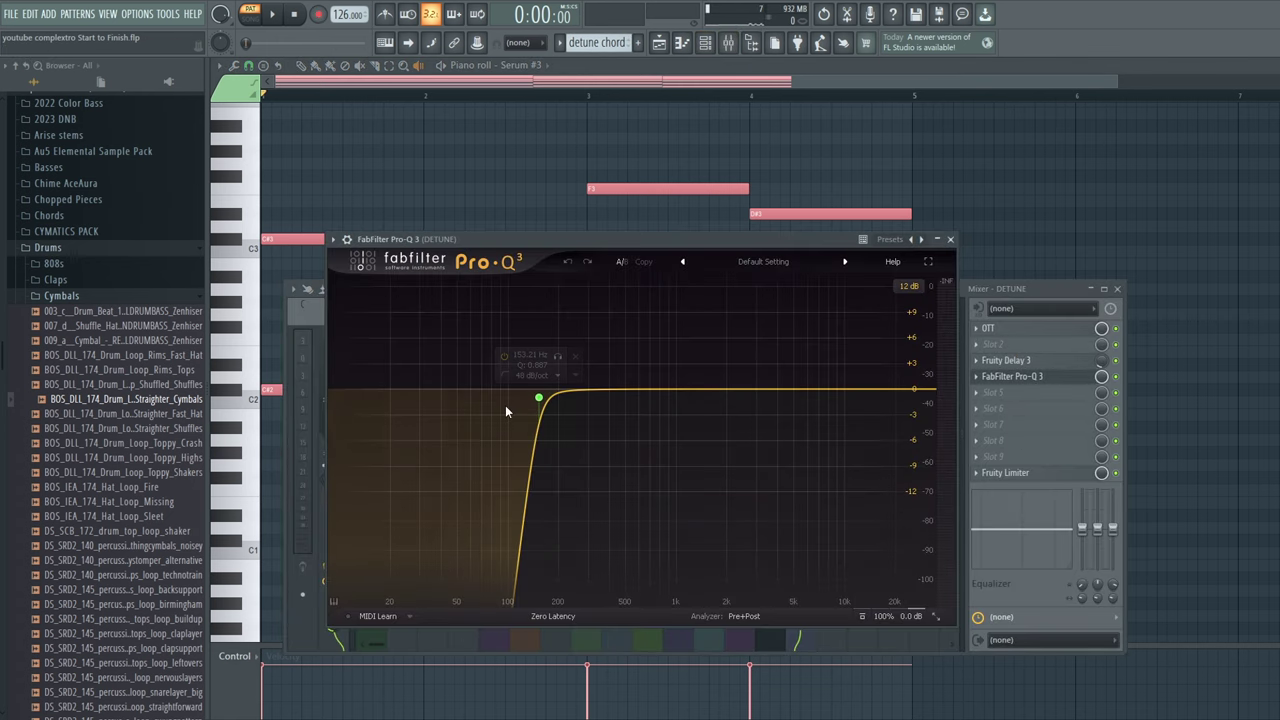
{"action": "left_click_drag", "start_coordinate": [534, 400], "coordinate": [553, 469]}
Add a Fruity Filter in the free second effect slot of the DETUNE mixer track
{"action": "left_click", "coordinate": [1008, 346]}
{"action": "left_click", "coordinate": [704, 74]}
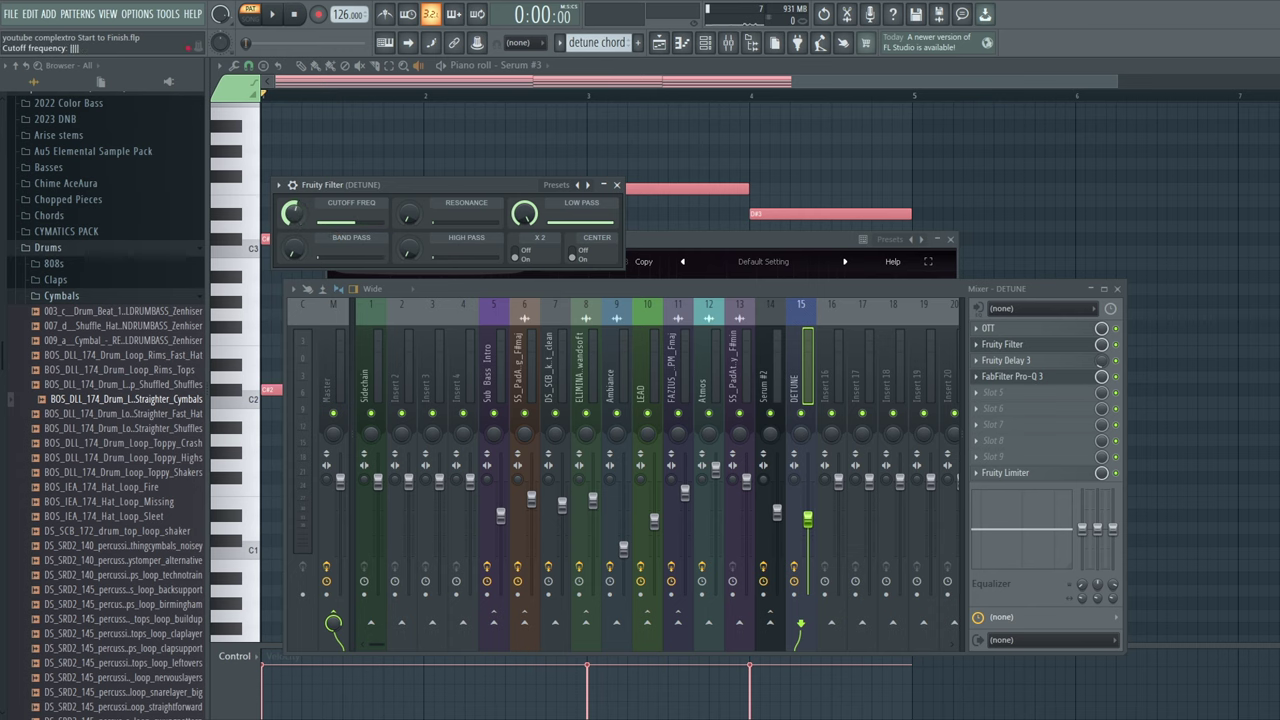
Place detune chord pattern clips on Track 8 of the playlist at bars 13 and 17
{"action": "left_click", "coordinate": [660, 42]}
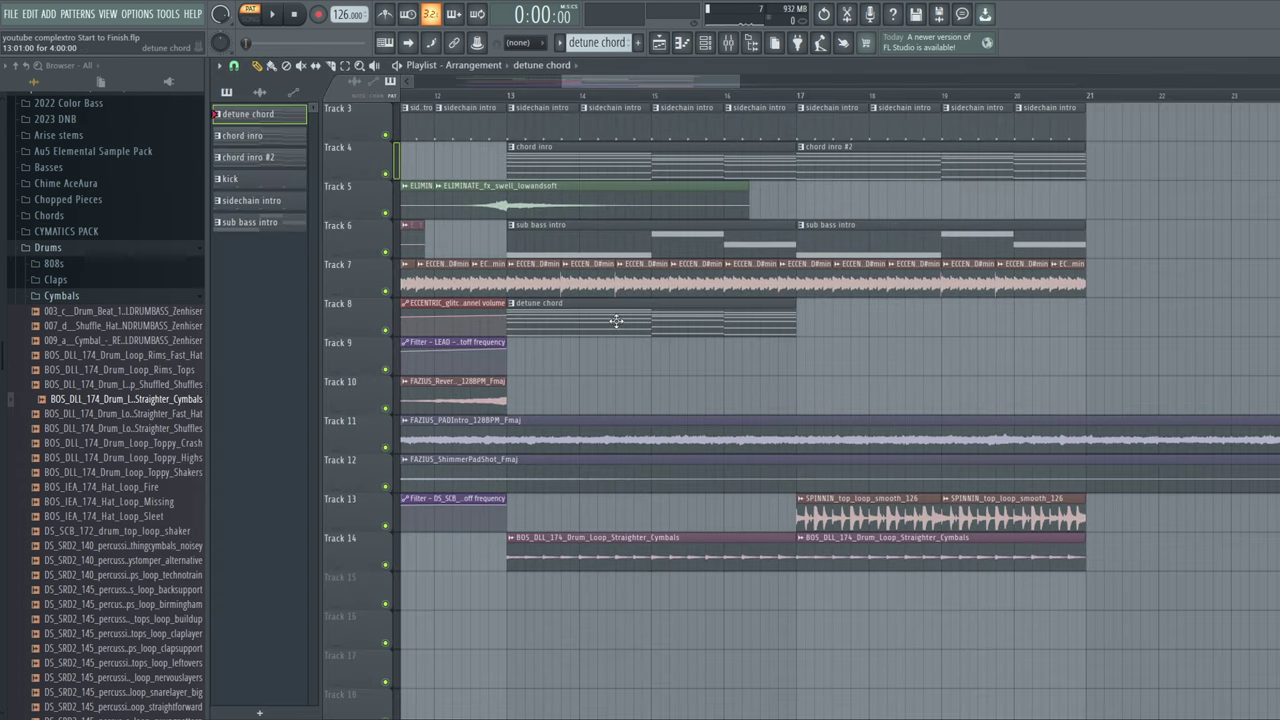
{"action": "left_click", "coordinate": [804, 325]}
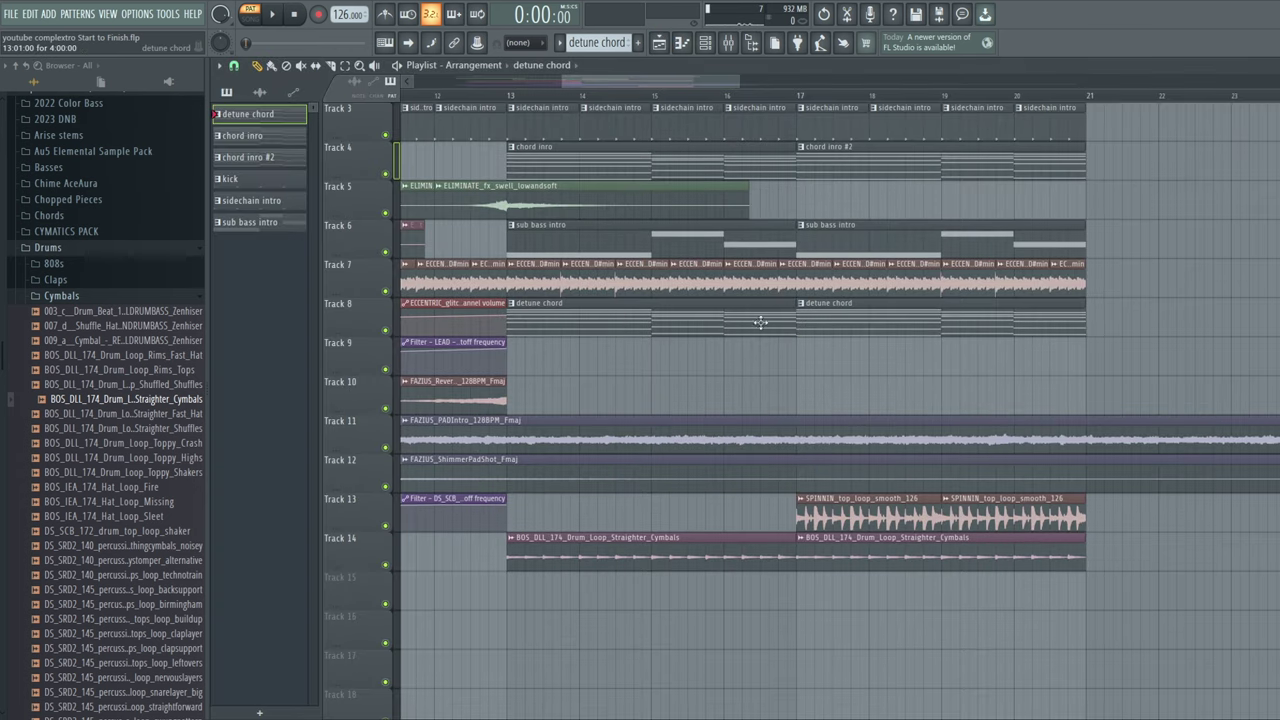
Create a Serum #3 channel volume automation clip for bars 13 to 21, move it to Track 9 and shape a rising curve
{"action": "left_click_drag", "start_coordinate": [513, 110], "coordinate": [1076, 172]}
{"action": "key", "text": "F6"}
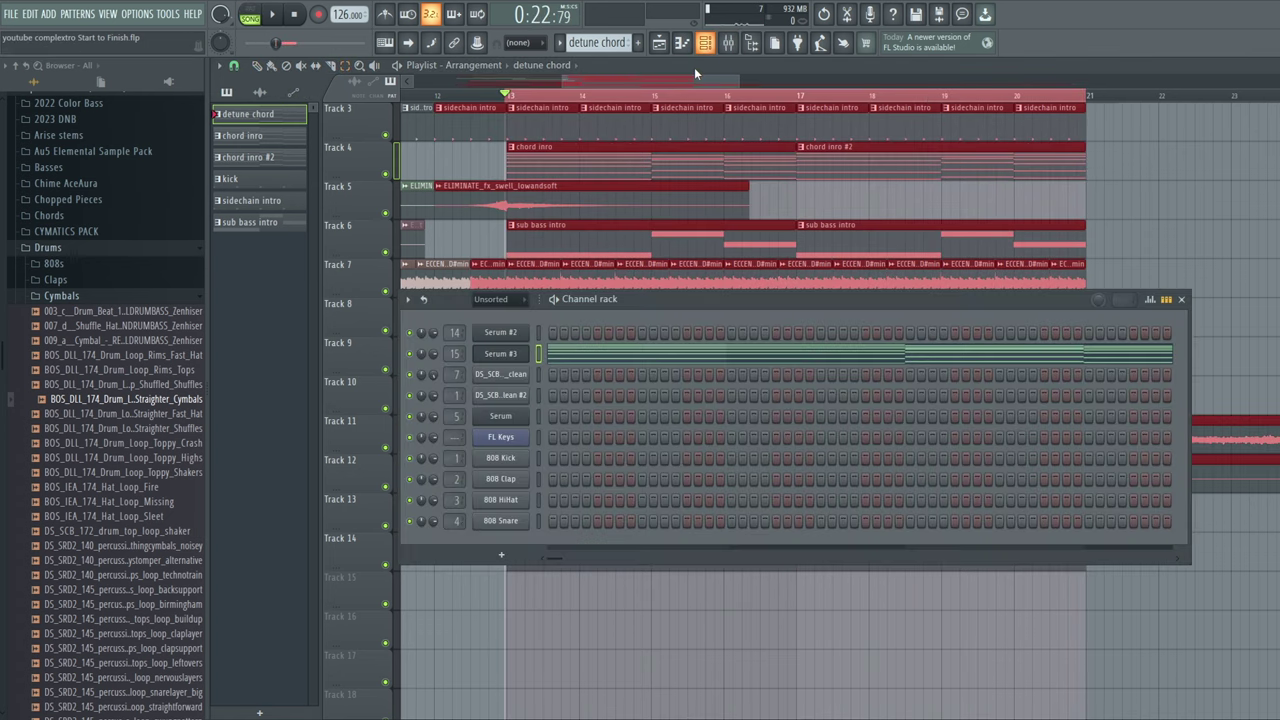
{"action": "right_click", "coordinate": [436, 355]}
{"action": "left_click", "coordinate": [490, 457]}
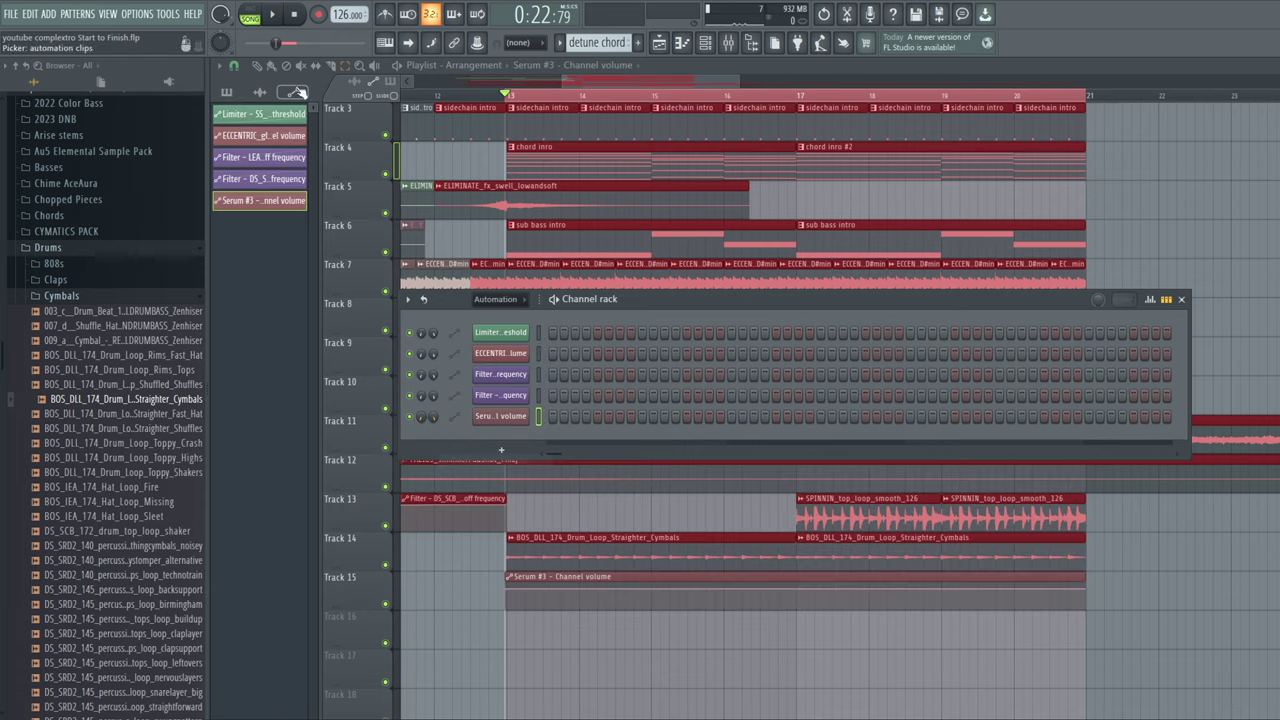
{"action": "left_click_drag", "start_coordinate": [547, 580], "coordinate": [557, 346]}
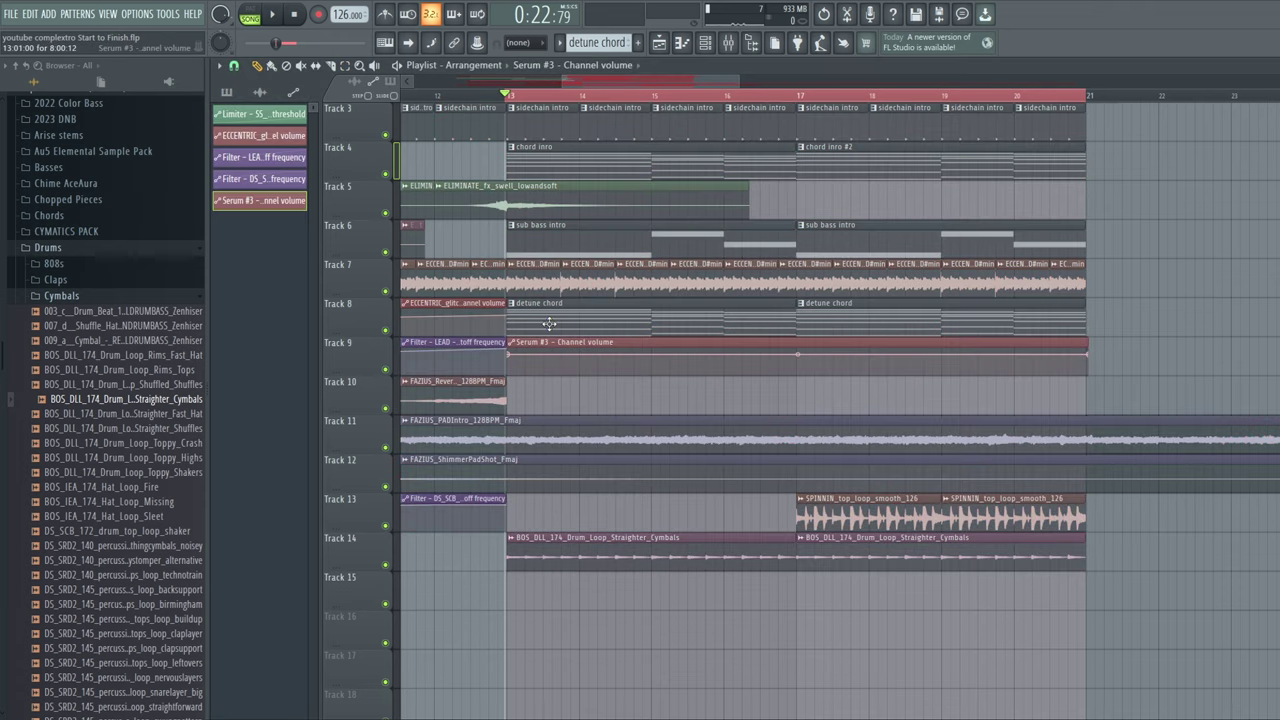
{"action": "left_click_drag", "start_coordinate": [508, 355], "coordinate": [527, 377]}
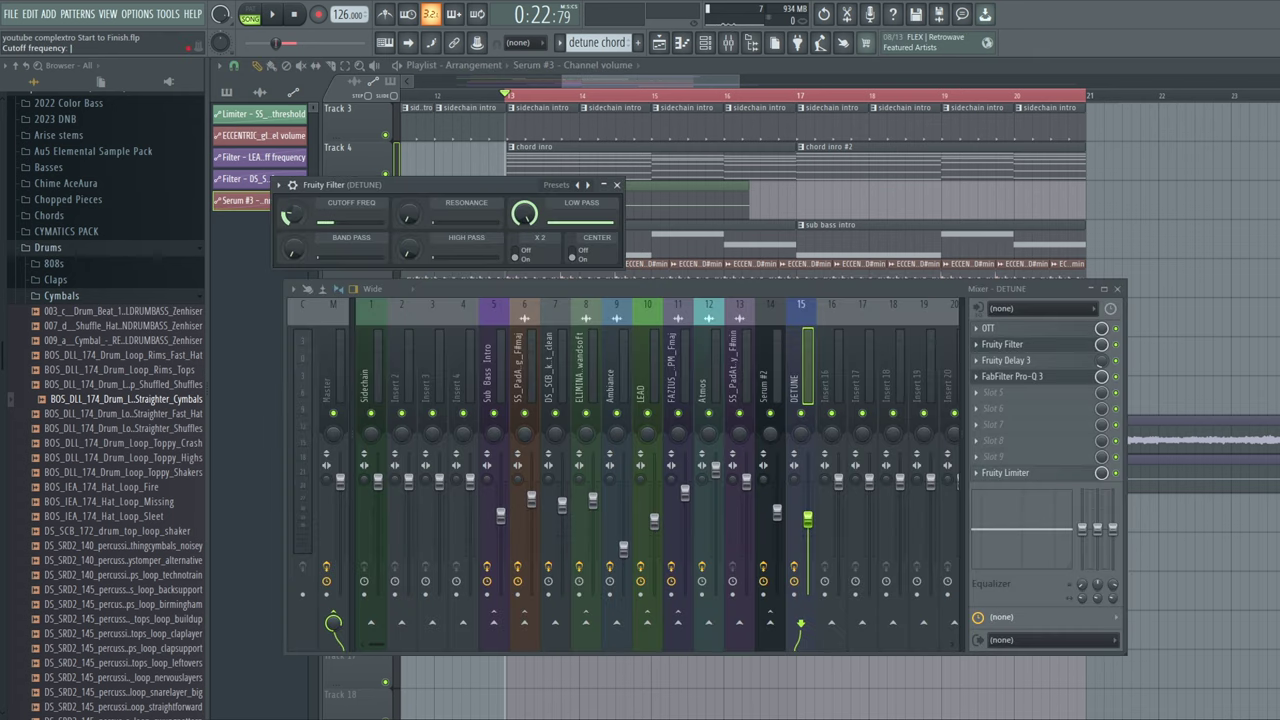
Create a cutoff frequency automation clip for the DETUNE Fruity Filter and move it to Track 10 as a rising curve
{"action": "right_click", "coordinate": [290, 219]}
{"action": "left_click", "coordinate": [330, 321]}
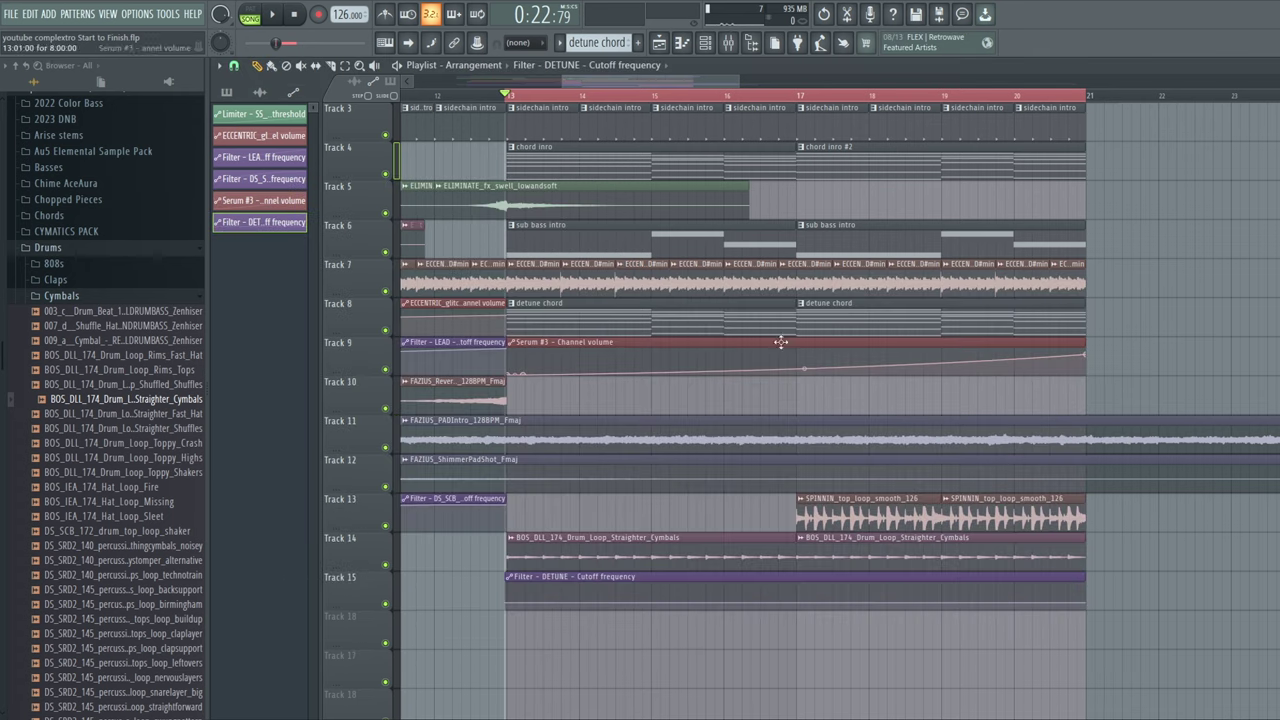
{"action": "left_click_drag", "start_coordinate": [819, 567], "coordinate": [820, 372]}
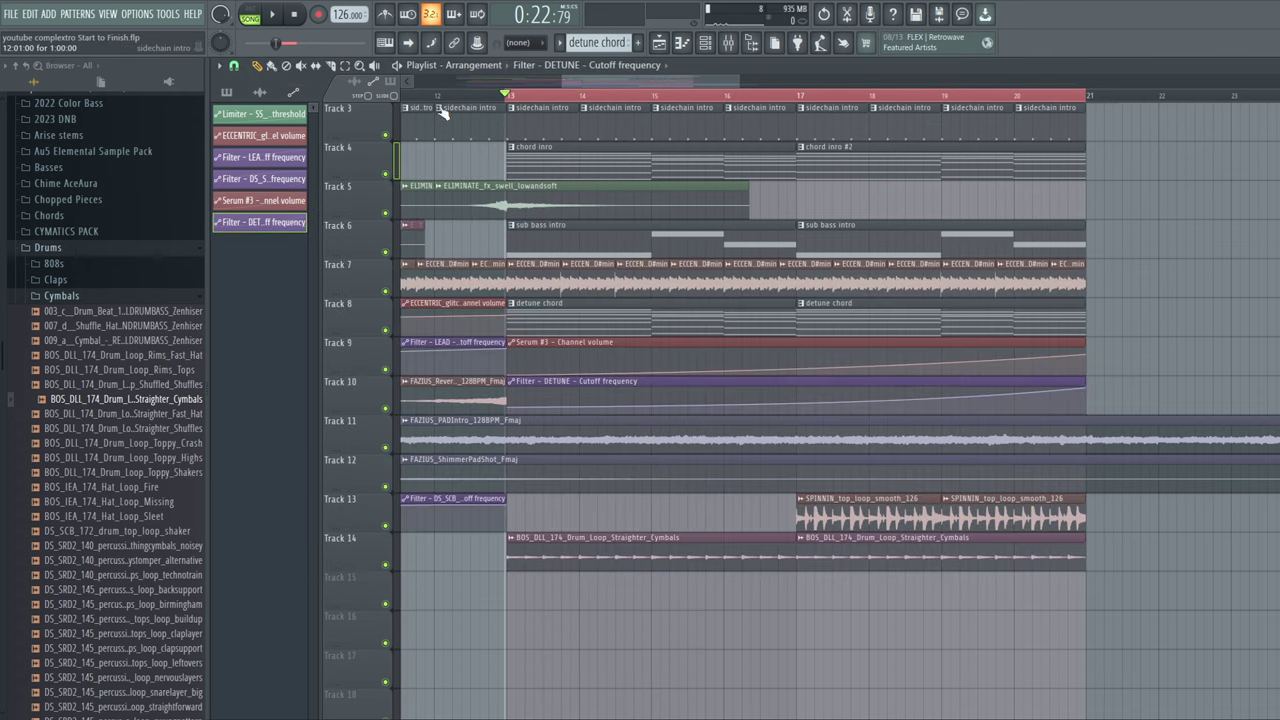
In Serum #2, enable oscillator B with 50 cents fine tuning and add unison with 0.06 detune to oscillator A
{"action": "left_click", "coordinate": [705, 43]}
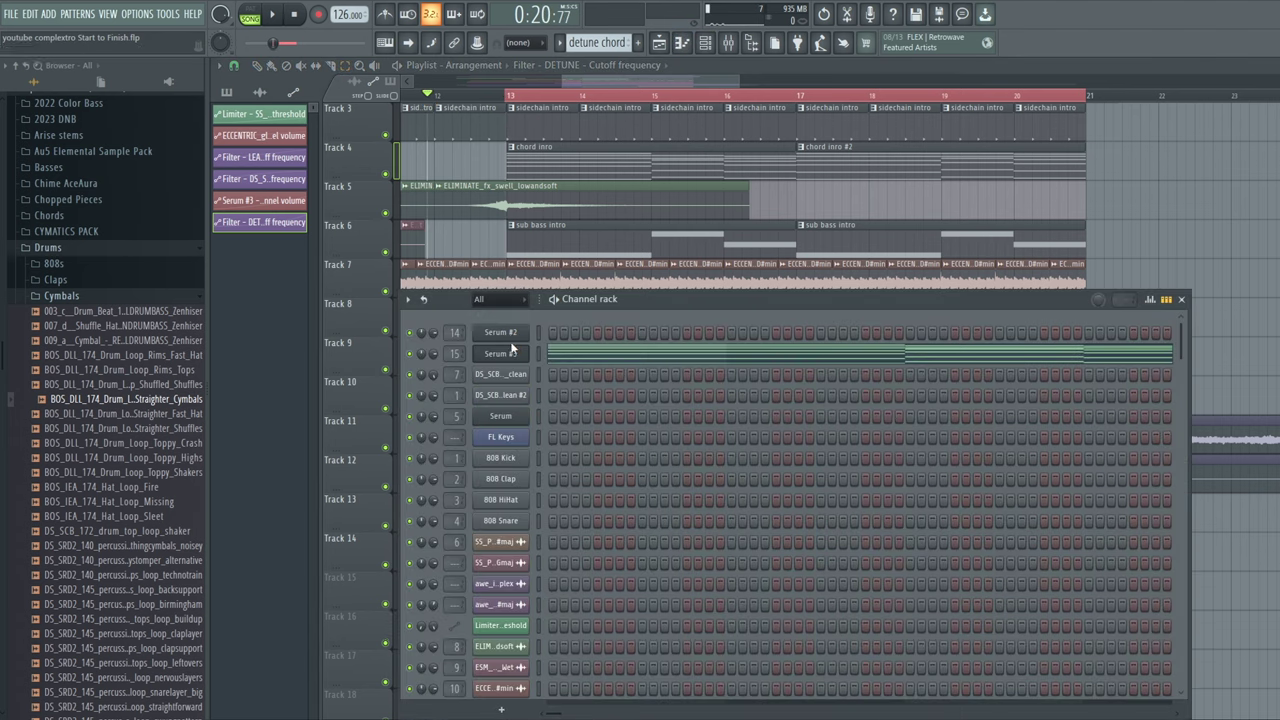
{"action": "left_click", "coordinate": [510, 346]}
{"action": "left_click", "coordinate": [565, 235]}
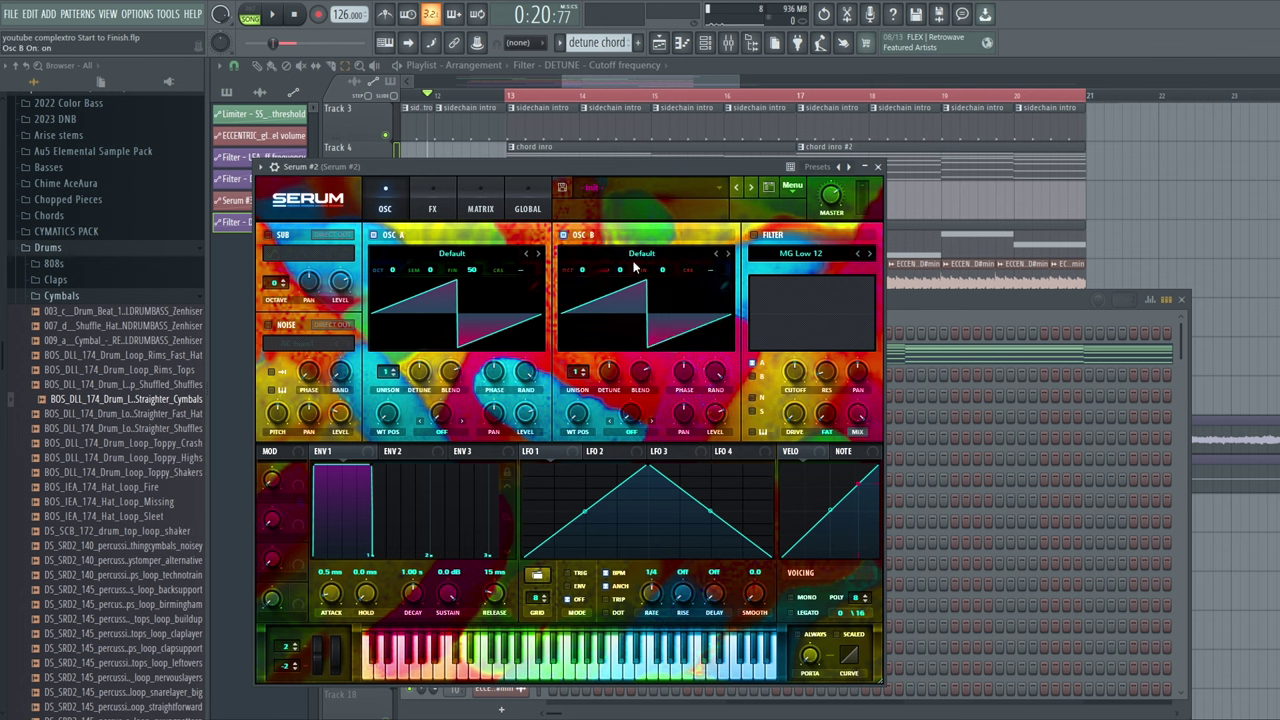
{"action": "left_click_drag", "start_coordinate": [661, 272], "coordinate": [673, 256]}
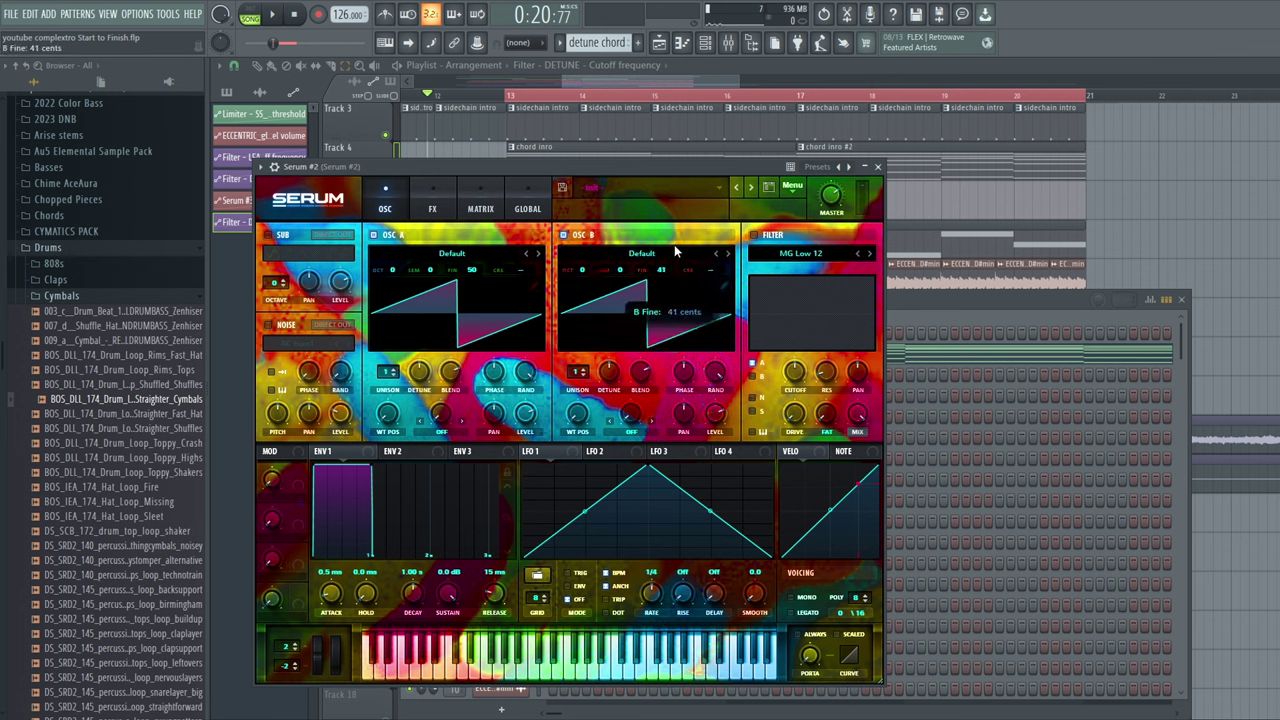
{"action": "left_click_drag", "start_coordinate": [680, 243], "coordinate": [680, 244]}
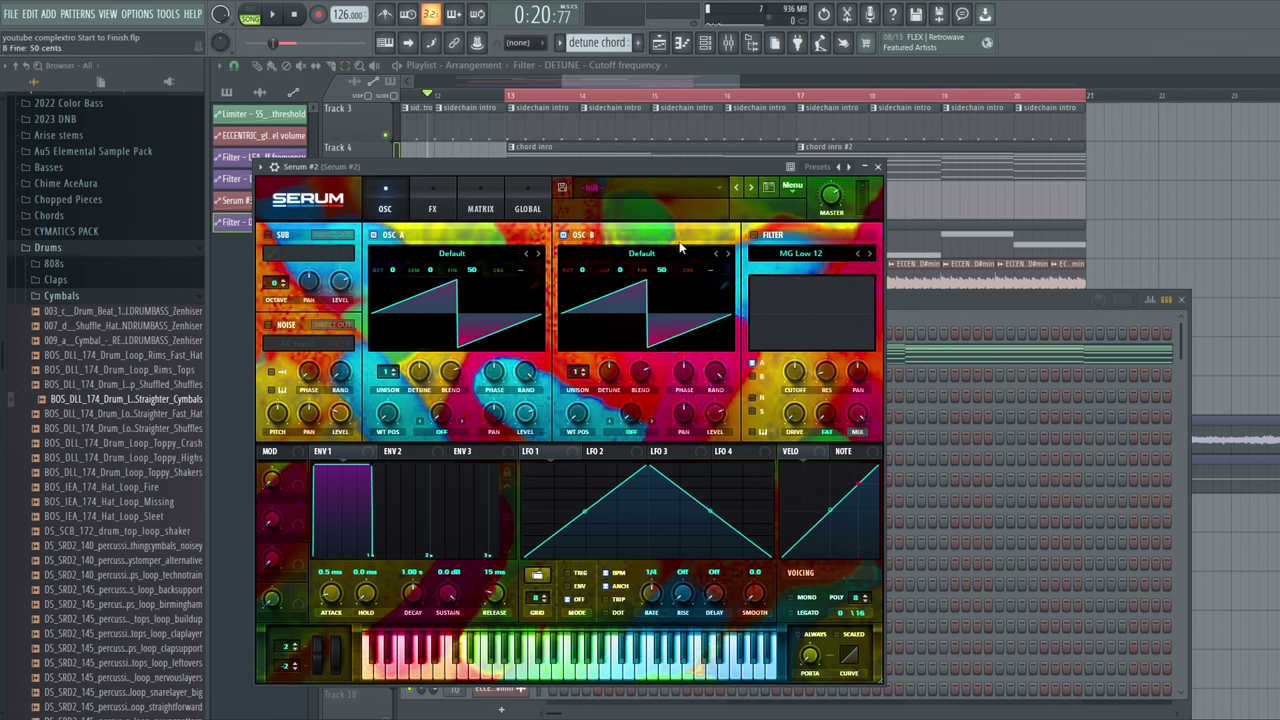
{"action": "left_click_drag", "start_coordinate": [383, 376], "coordinate": [405, 404]}
Switch to the chord inro pattern and audition the Serum #2 notes in the piano roll
{"action": "left_click", "coordinate": [886, 334]}
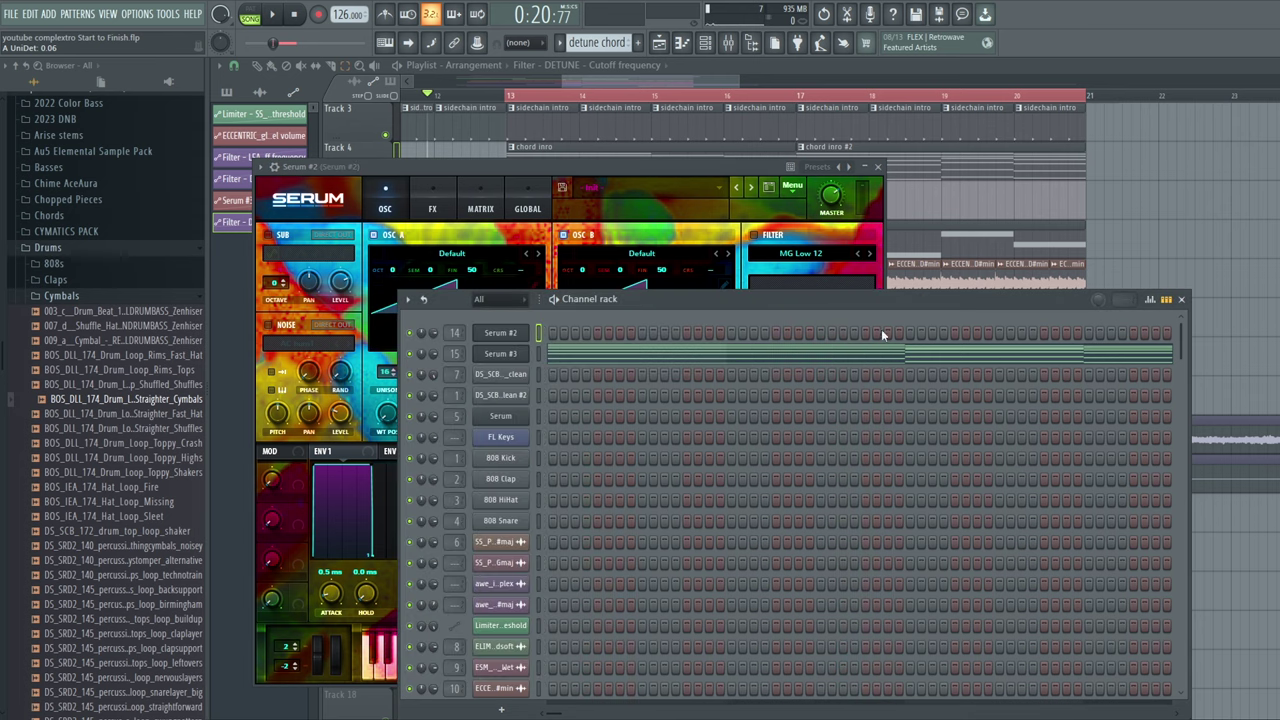
{"action": "left_click", "coordinate": [597, 42]}
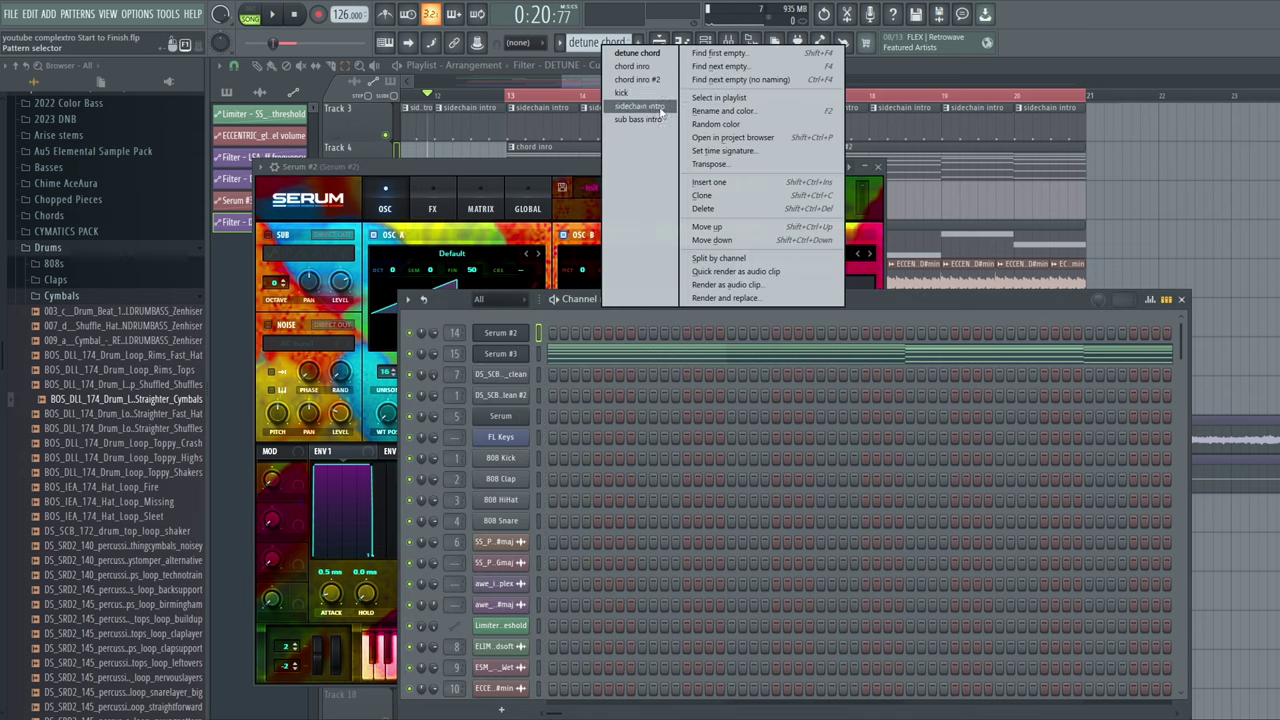
{"action": "left_click", "coordinate": [644, 70]}
{"action": "left_click", "coordinate": [621, 338]}
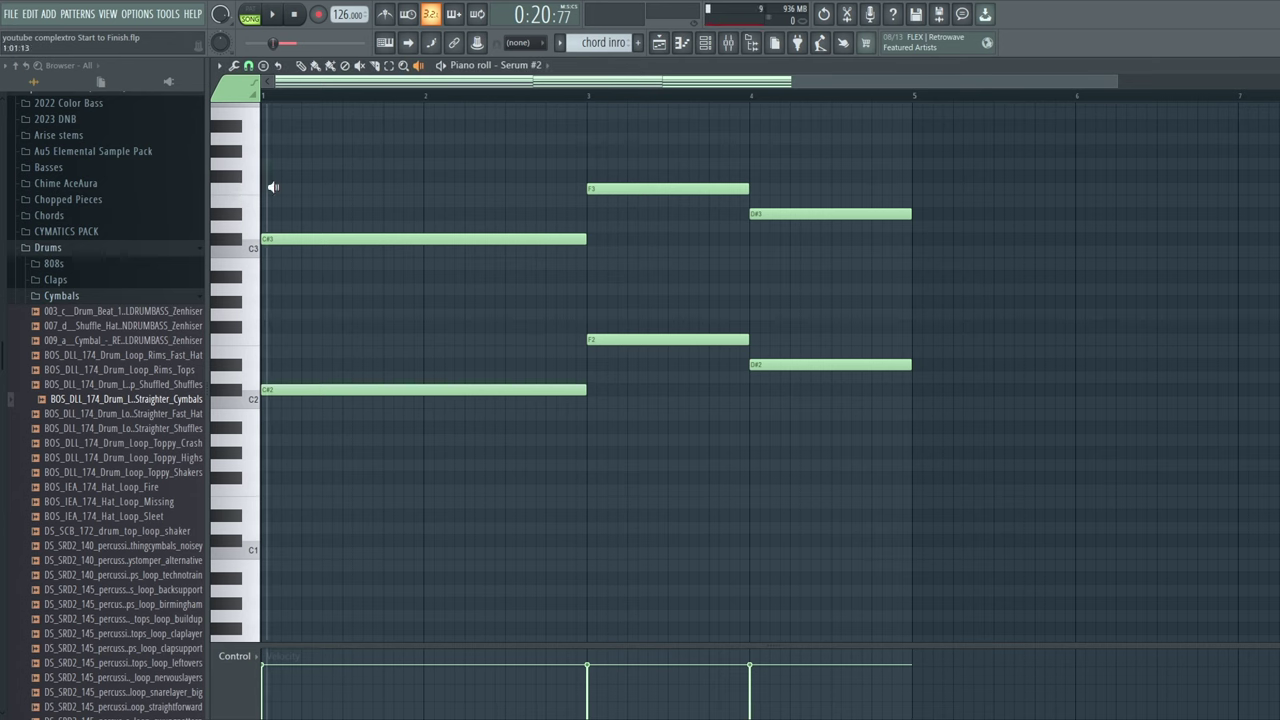
{"action": "left_click_drag", "start_coordinate": [379, 183], "coordinate": [848, 196]}
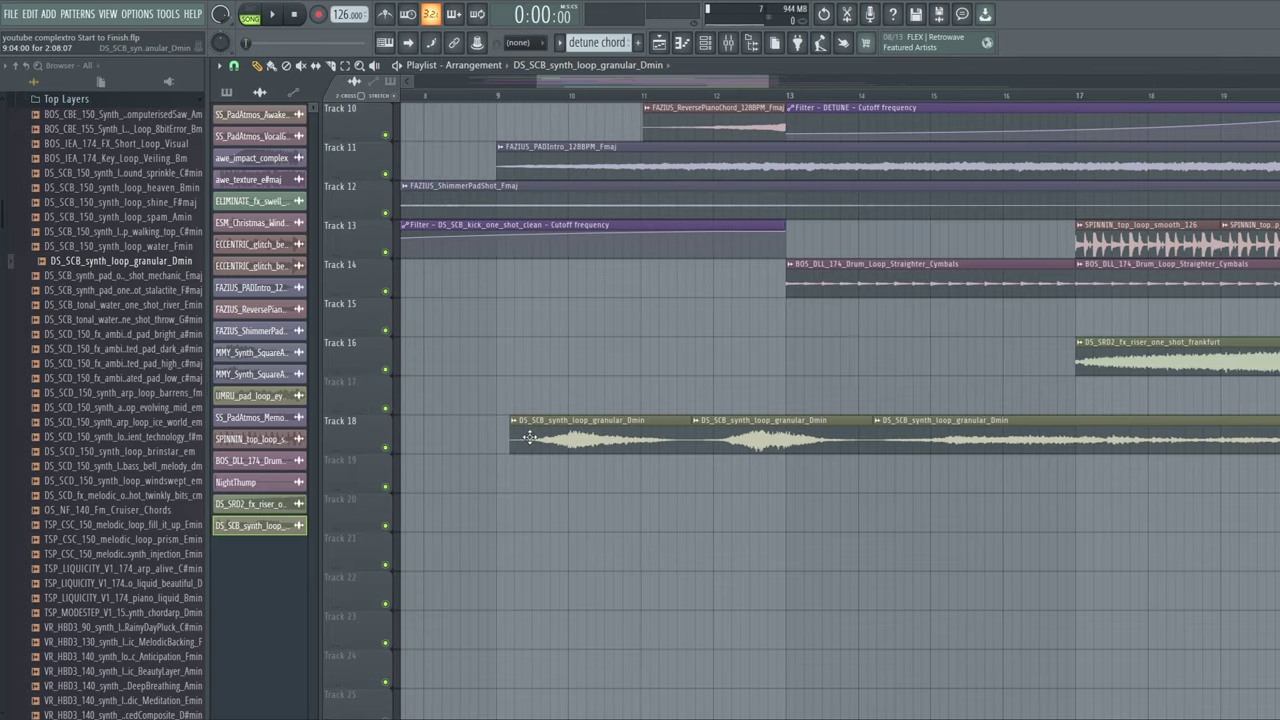
Reposition the first DS_SCB_synth_loop_granular_Dmin clip in the playlist near bar 9
{"action": "left_click_drag", "start_coordinate": [528, 438], "coordinate": [504, 340]}
{"action": "left_click", "coordinate": [492, 343]}
{"action": "left_click", "coordinate": [515, 398]}
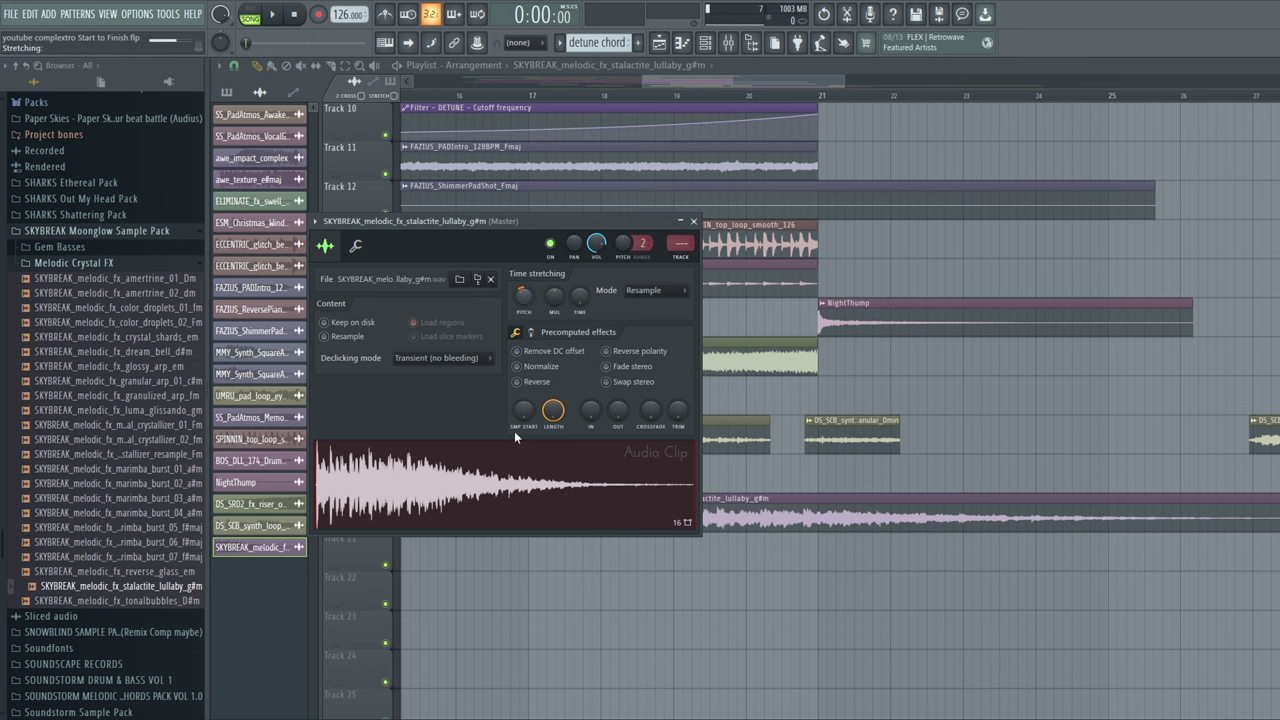
Route the SKYBREAK_melodic_fx_stalactite_lullaby_g#m sample to mixer track 19 and load the ATMOSPHERES DROP mixer track state
{"action": "left_click", "coordinate": [315, 222]}
{"action": "left_click", "coordinate": [545, 268]}
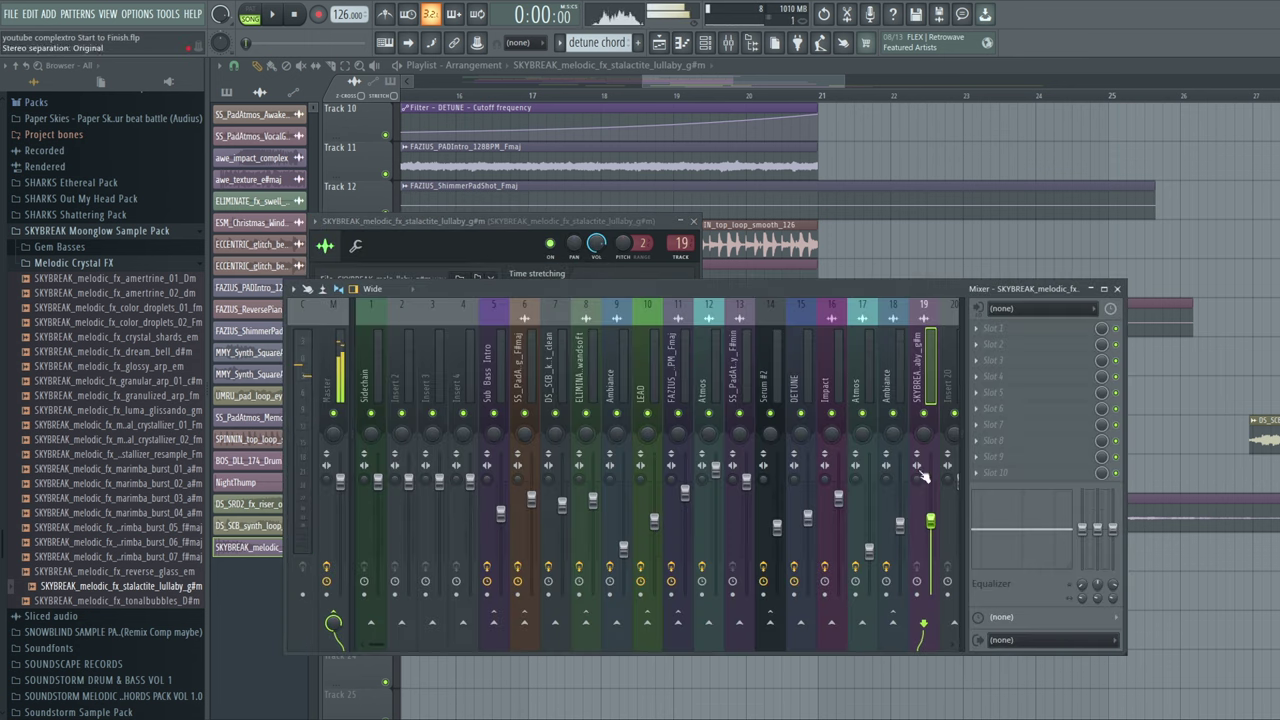
{"action": "right_click", "coordinate": [922, 478]}
{"action": "mouse_move", "coordinate": [962, 388]}
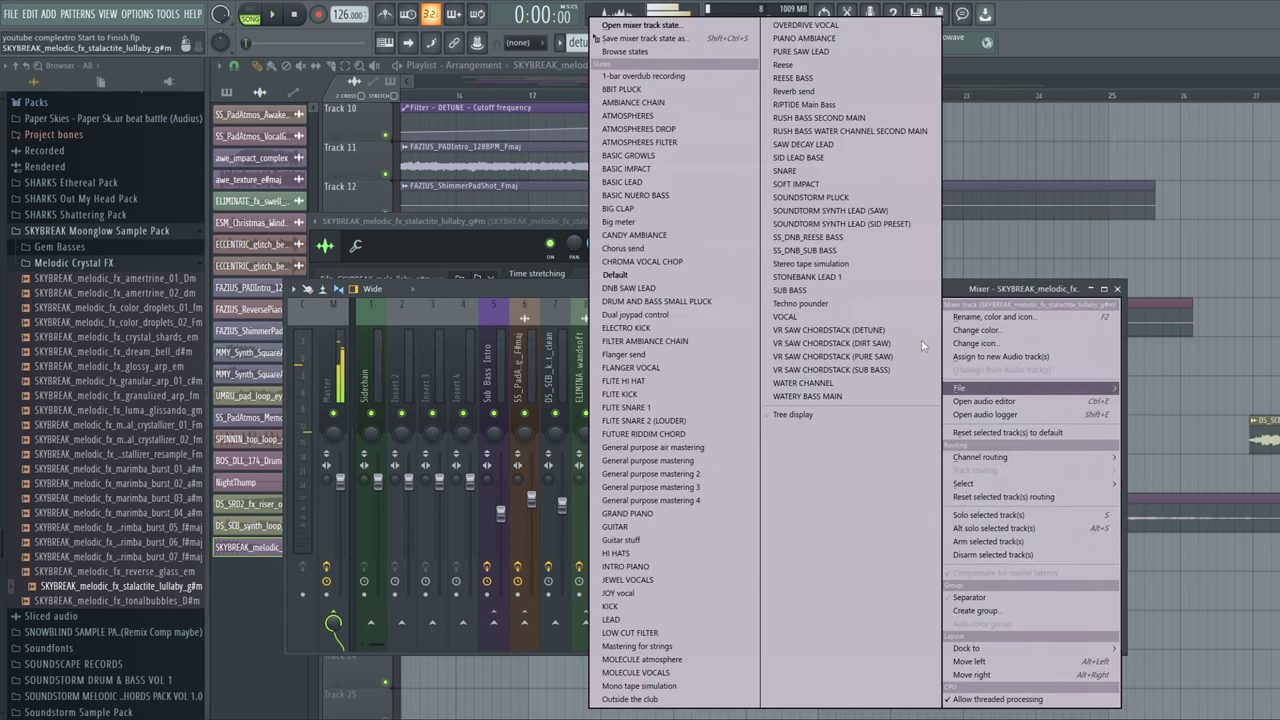
{"action": "left_click", "coordinate": [658, 128]}
{"action": "scroll", "coordinate": [1011, 345], "scroll_direction": "down", "scroll_amount": 1}
{"action": "left_click", "coordinate": [1004, 347]}
{"action": "double_click", "coordinate": [686, 71]}
Place the stalactite_lullaby clip on Track 20 at bar 13 and a second copy at bar 17
{"action": "left_click_drag", "start_coordinate": [798, 84], "coordinate": [756, 84]}
{"action": "left_click_drag", "start_coordinate": [922, 513], "coordinate": [560, 513]}
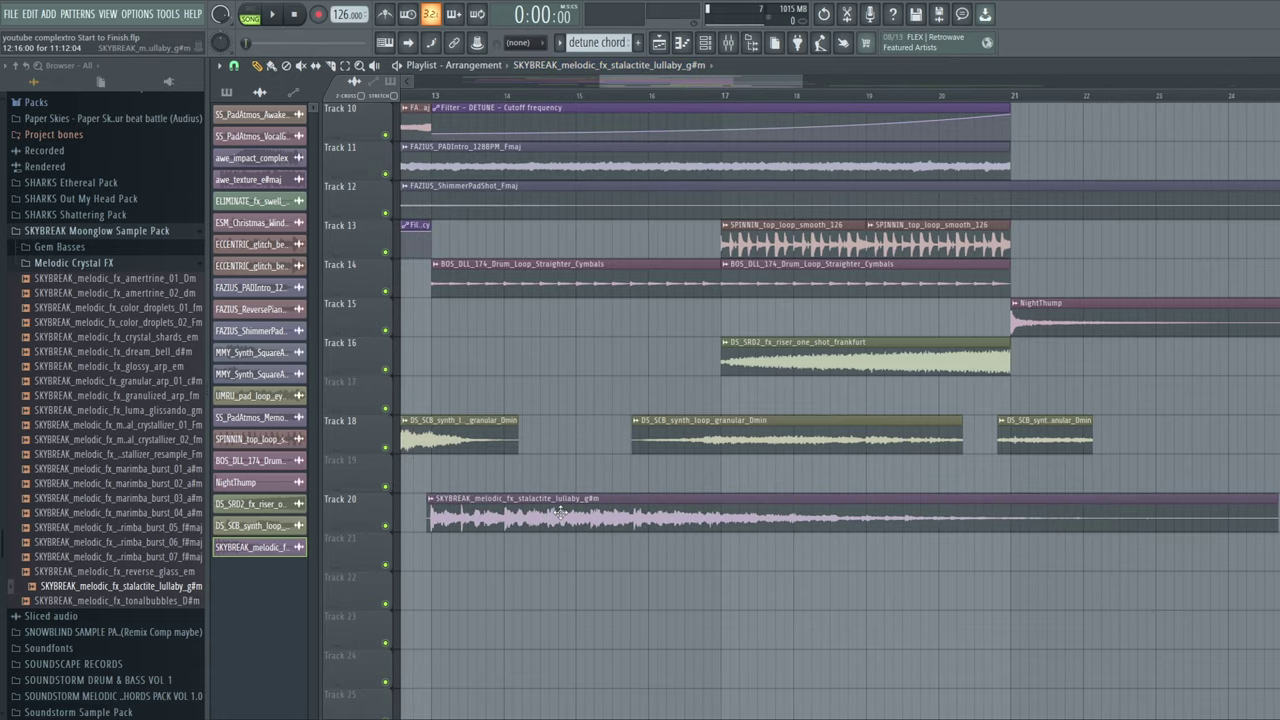
{"action": "left_click_drag", "start_coordinate": [667, 85], "coordinate": [652, 85]}
{"action": "left_click_drag", "start_coordinate": [804, 549], "coordinate": [785, 500]}
{"action": "left_click_drag", "start_coordinate": [588, 82], "coordinate": [517, 88]}
Lower the volume of the Atmos track 19 in the mixer
{"action": "left_click", "coordinate": [730, 43]}
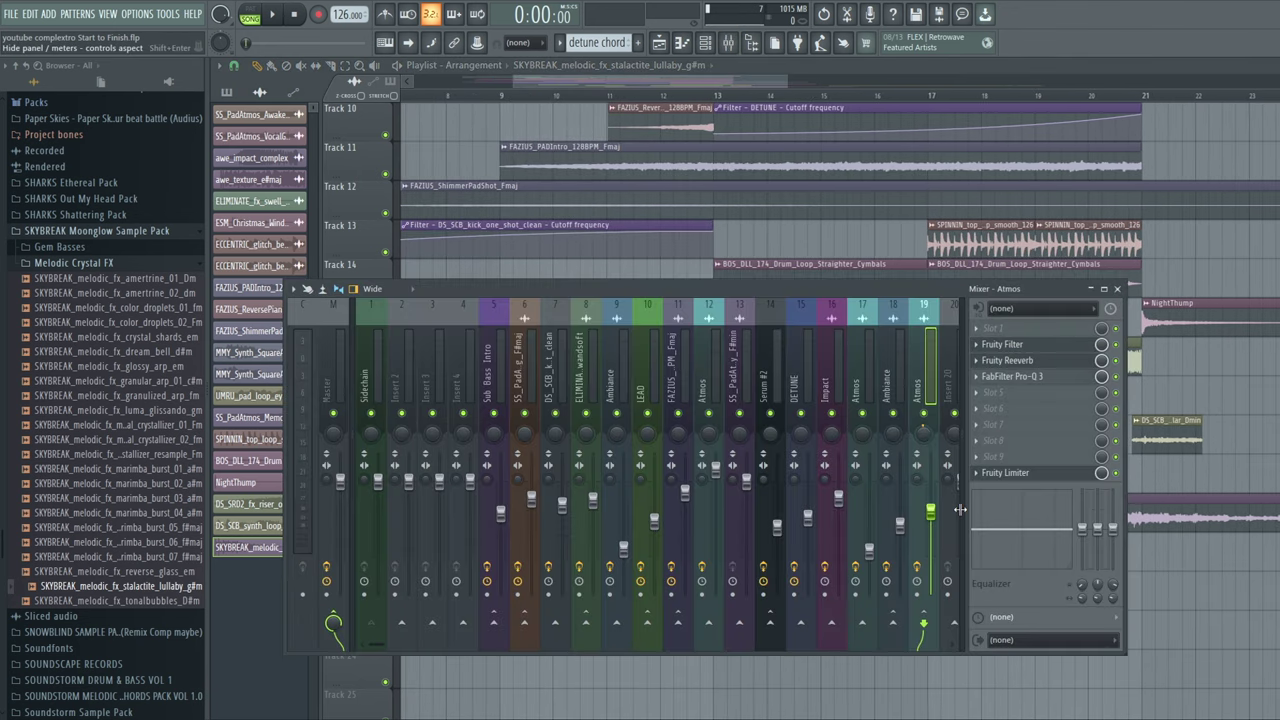
{"action": "left_click", "coordinate": [900, 527]}
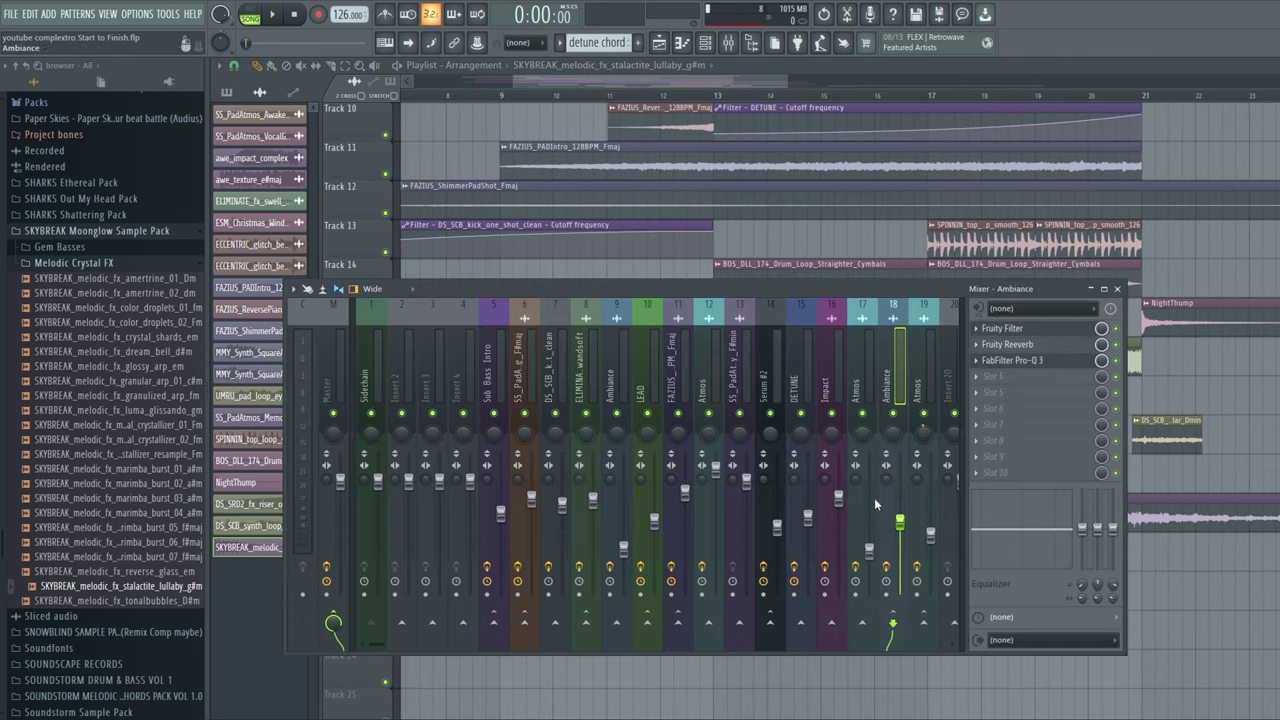
{"action": "left_click", "coordinate": [730, 43]}
Move three DS_SCB_synth_loop_granular_Dmin clips onto Track 19, starting near bars 5, 8 and 11
{"action": "left_click_drag", "start_coordinate": [561, 367], "coordinate": [599, 478]}
{"action": "left_click_drag", "start_coordinate": [705, 443], "coordinate": [797, 484]}
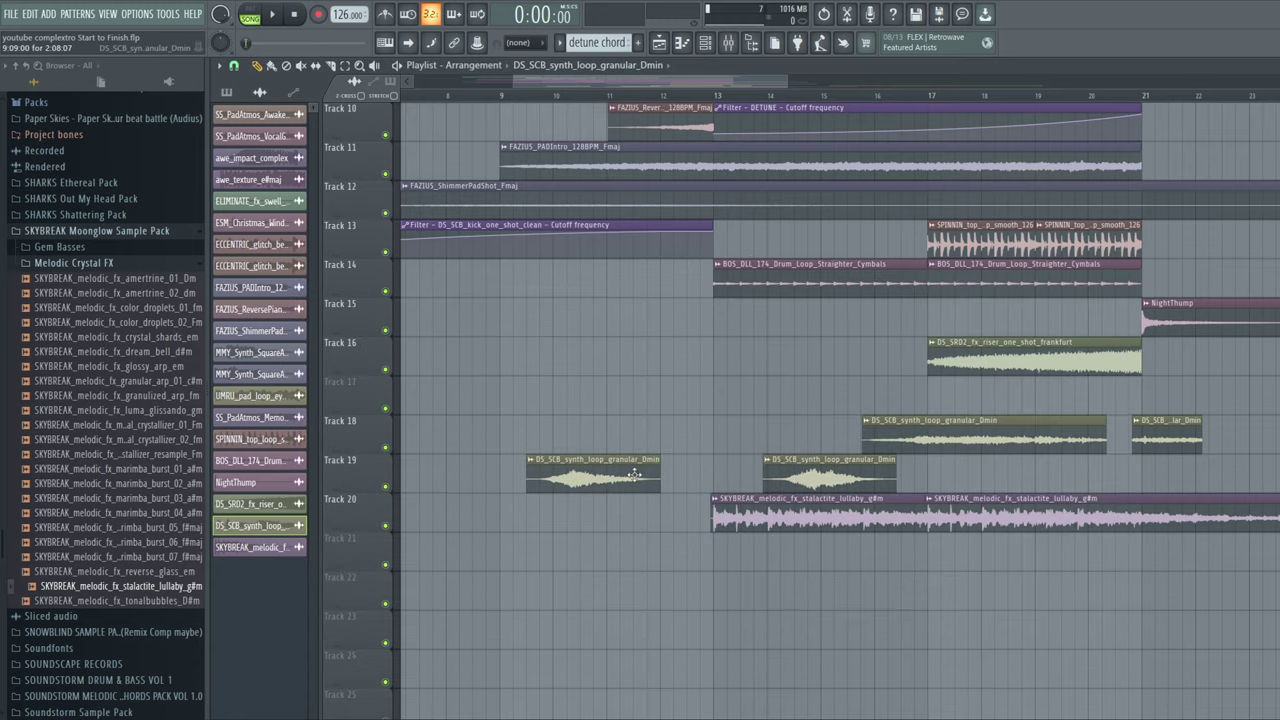
{"action": "left_click_drag", "start_coordinate": [629, 482], "coordinate": [789, 486]}
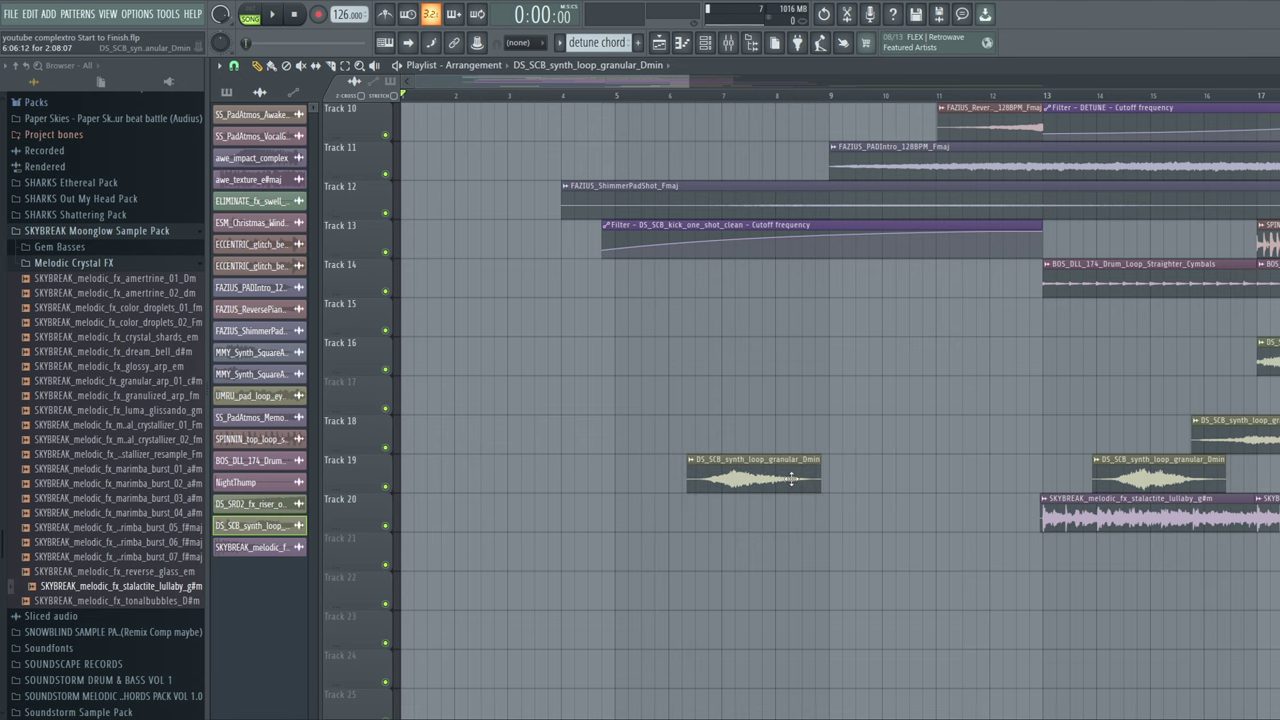
{"action": "scroll", "coordinate": [927, 491], "scroll_direction": "up", "scroll_amount": 5}
{"action": "scroll", "coordinate": [886, 583], "scroll_direction": "down", "scroll_amount": 6}
{"action": "left_click_drag", "start_coordinate": [792, 440], "coordinate": [731, 447]}
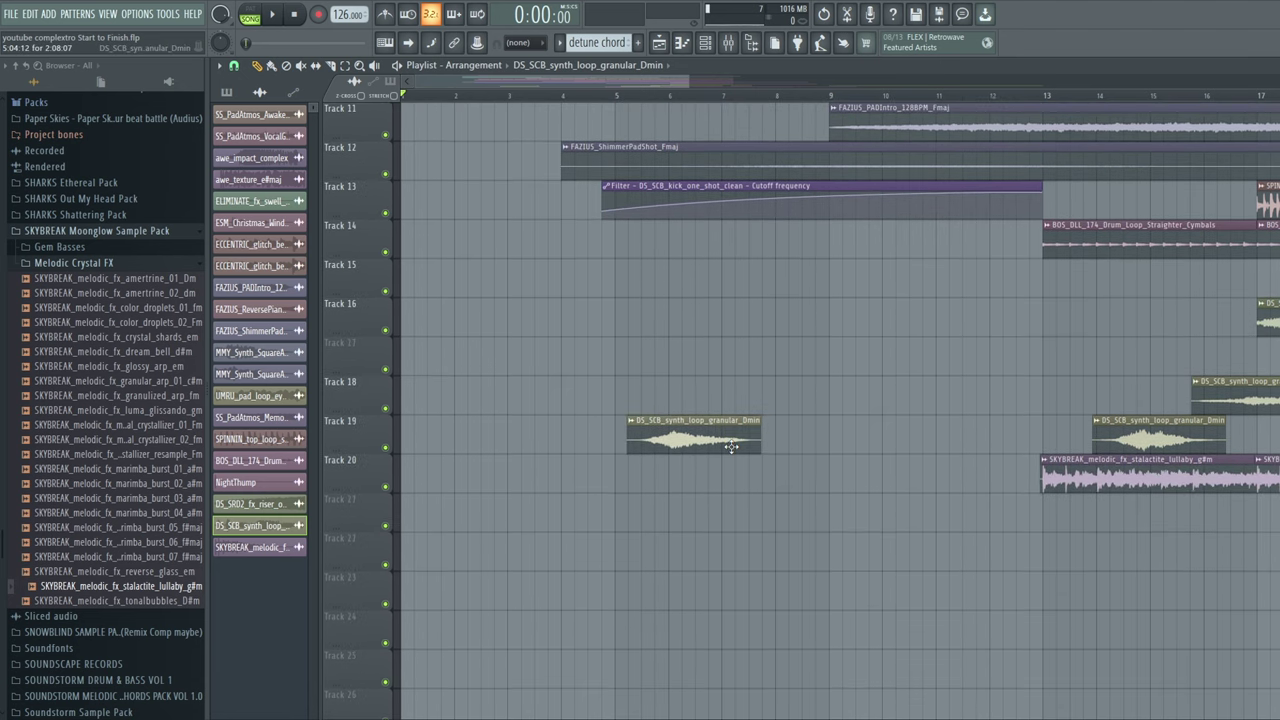
{"action": "left_click_drag", "start_coordinate": [1128, 440], "coordinate": [820, 411]}
{"action": "left_click_drag", "start_coordinate": [622, 84], "coordinate": [670, 86]}
{"action": "left_click_drag", "start_coordinate": [1161, 405], "coordinate": [918, 440]}
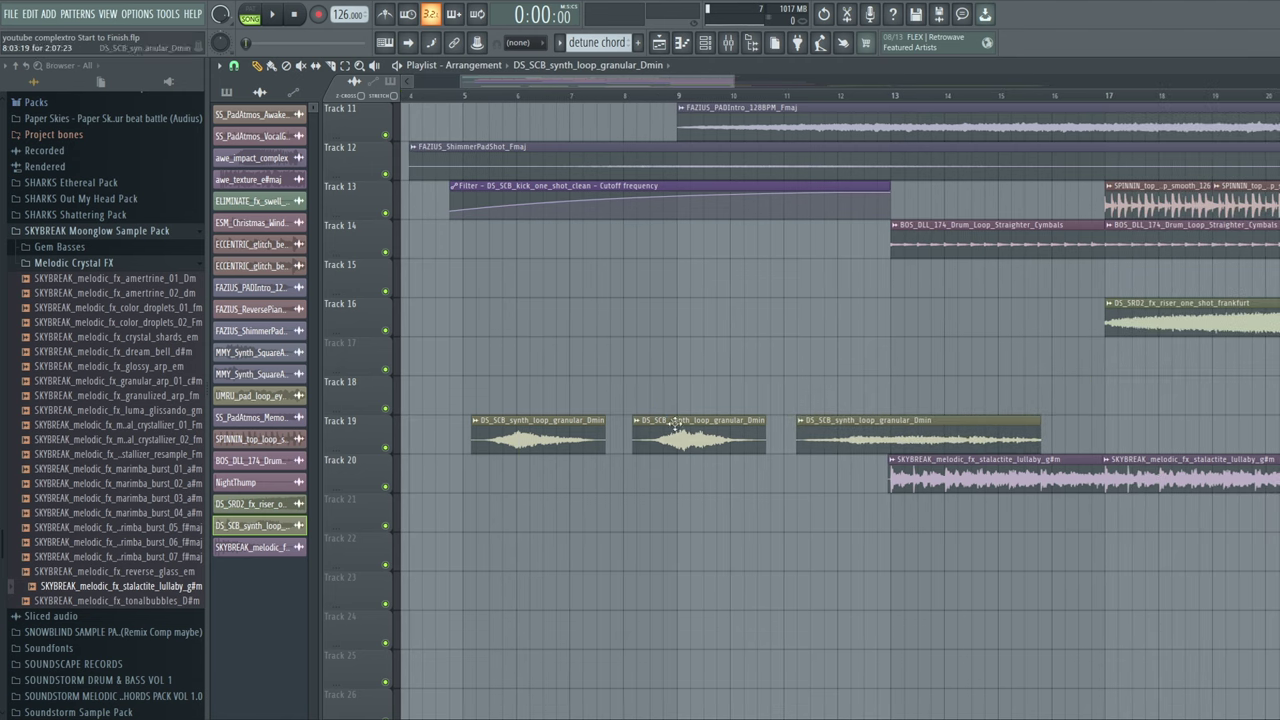
Delete the leftover short granular clip and extend the third Track 19 granular clip to bar 21
{"action": "left_click", "coordinate": [606, 73]}
{"action": "left_click", "coordinate": [839, 65]}
{"action": "left_click_drag", "start_coordinate": [730, 84], "coordinate": [806, 86]}
{"action": "left_click_drag", "start_coordinate": [1085, 384], "coordinate": [866, 443]}
{"action": "right_click", "coordinate": [866, 443]}
{"action": "left_click_drag", "start_coordinate": [786, 418], "coordinate": [1061, 405]}
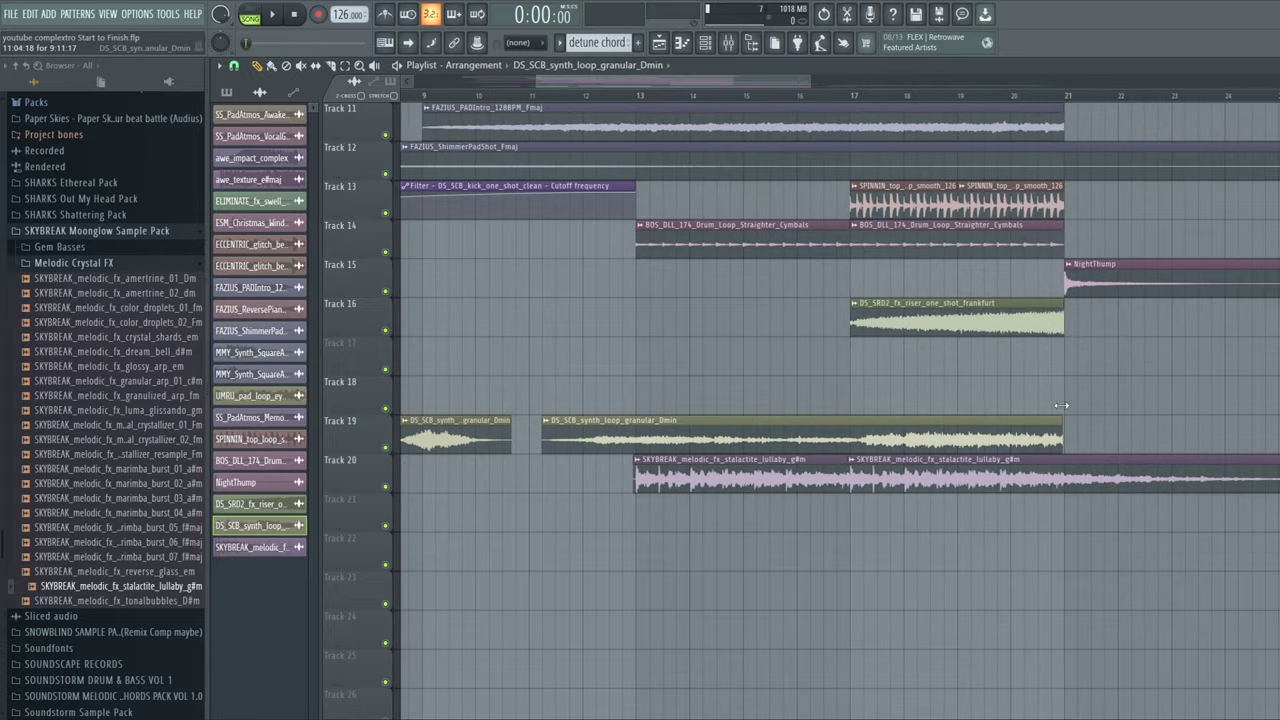
Insert a Fruity Limiter in slot 10 of the granular loop's Ambiance mixer track
{"action": "left_click", "coordinate": [545, 421]}
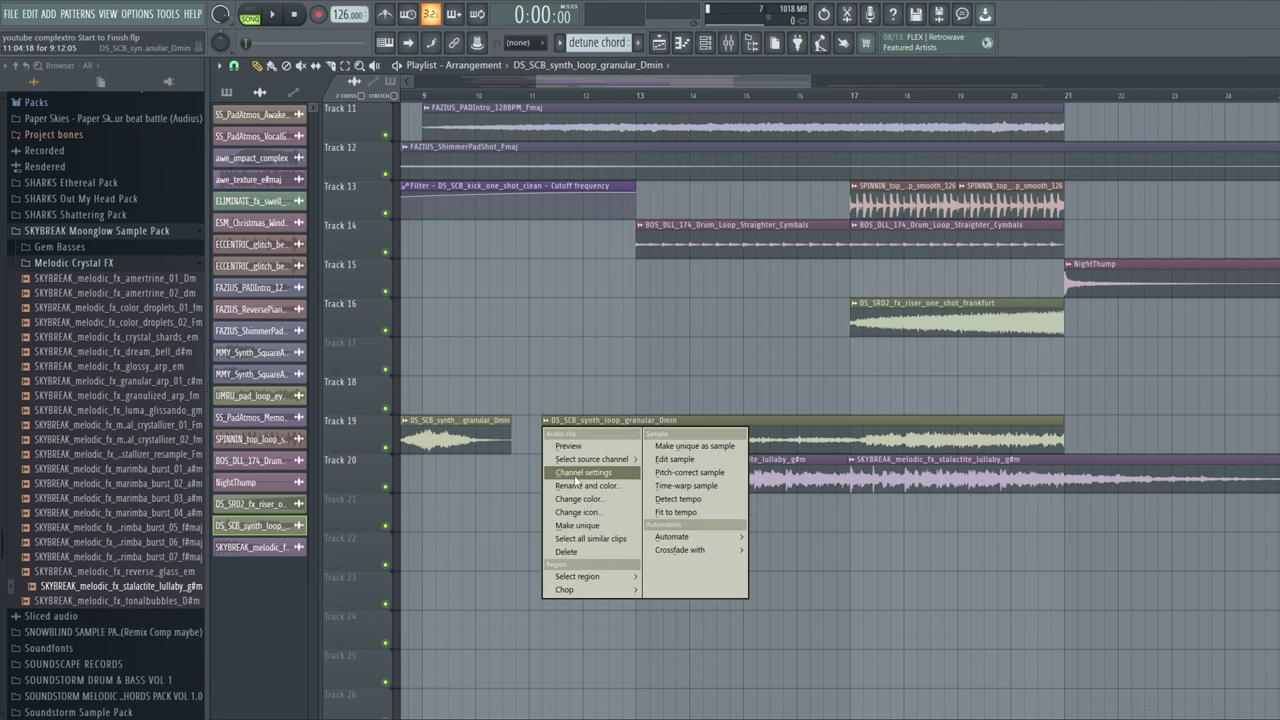
{"action": "left_click", "coordinate": [582, 474]}
{"action": "left_click", "coordinate": [728, 43]}
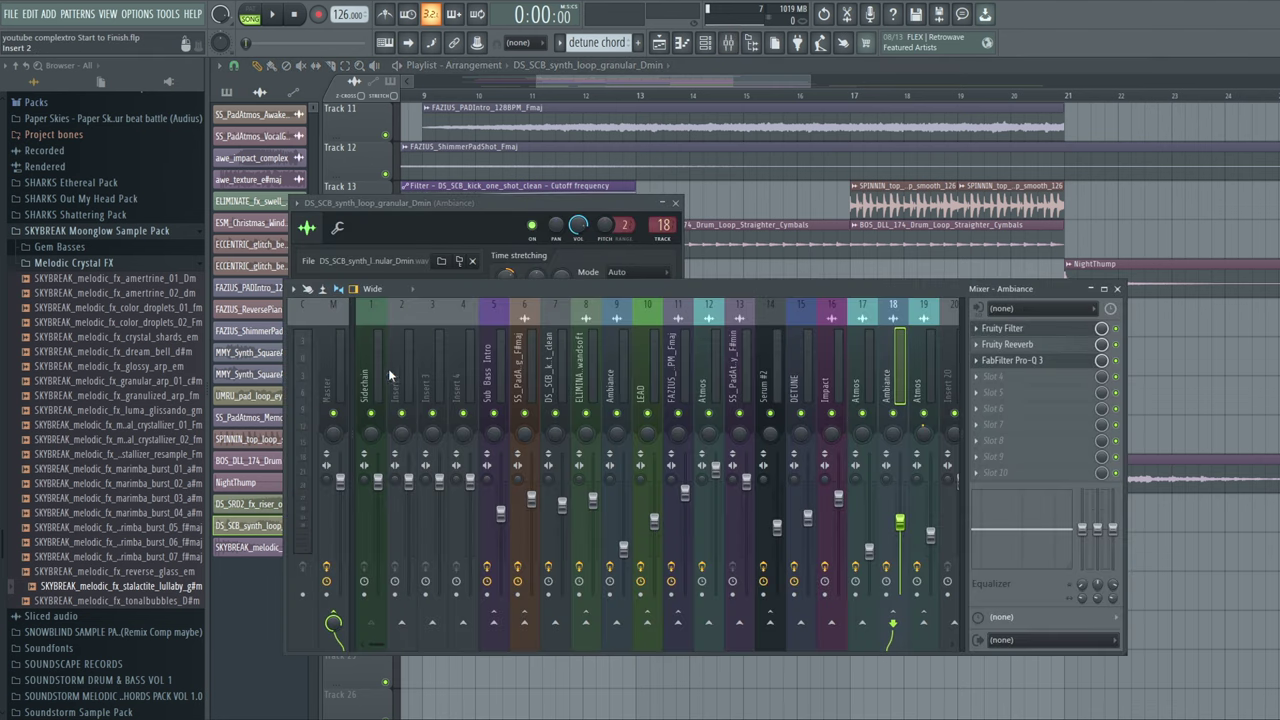
{"action": "left_click", "coordinate": [995, 472]}
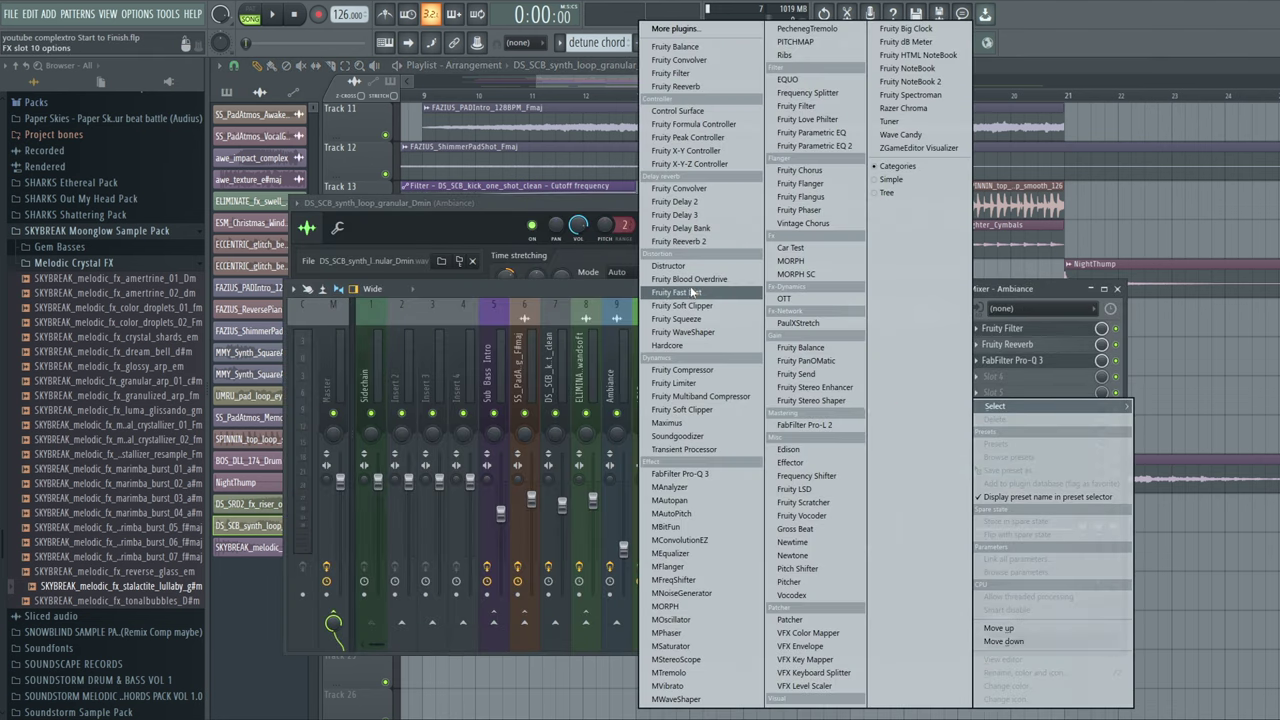
{"action": "left_click", "coordinate": [682, 370]}
{"action": "left_click", "coordinate": [995, 472]}
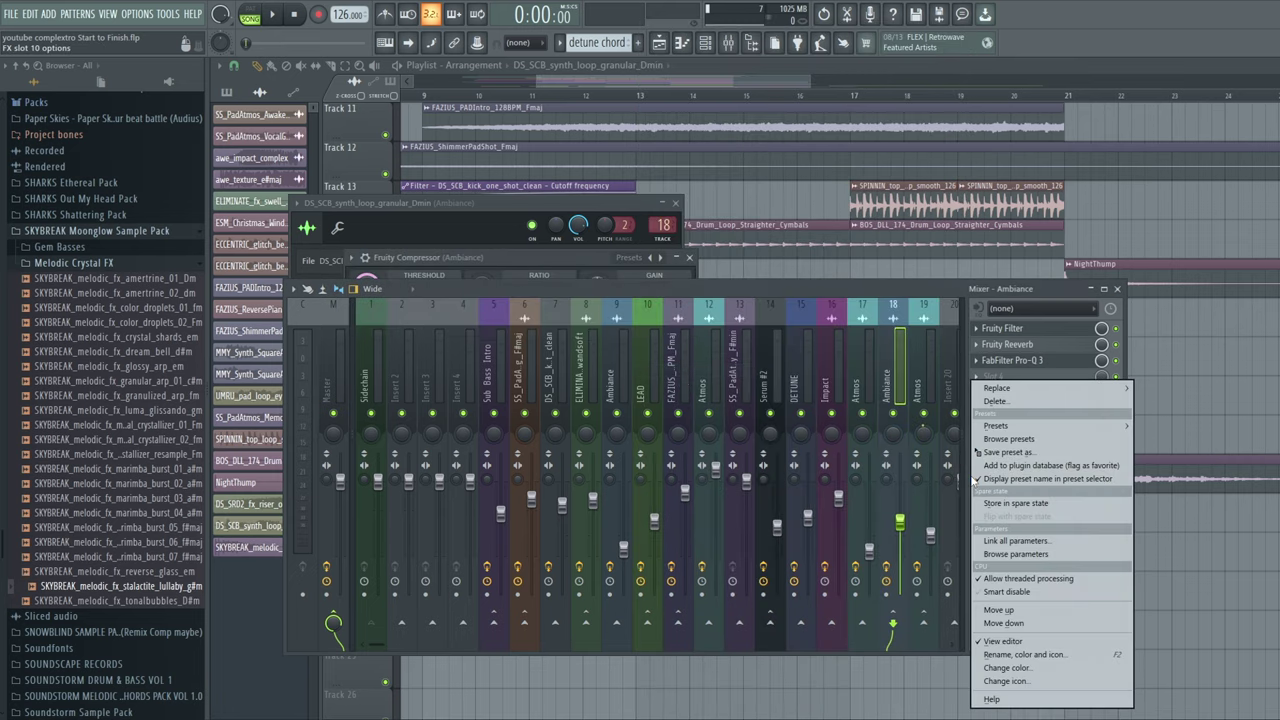
{"action": "mouse_move", "coordinate": [997, 388]}
{"action": "left_click", "coordinate": [700, 380]}
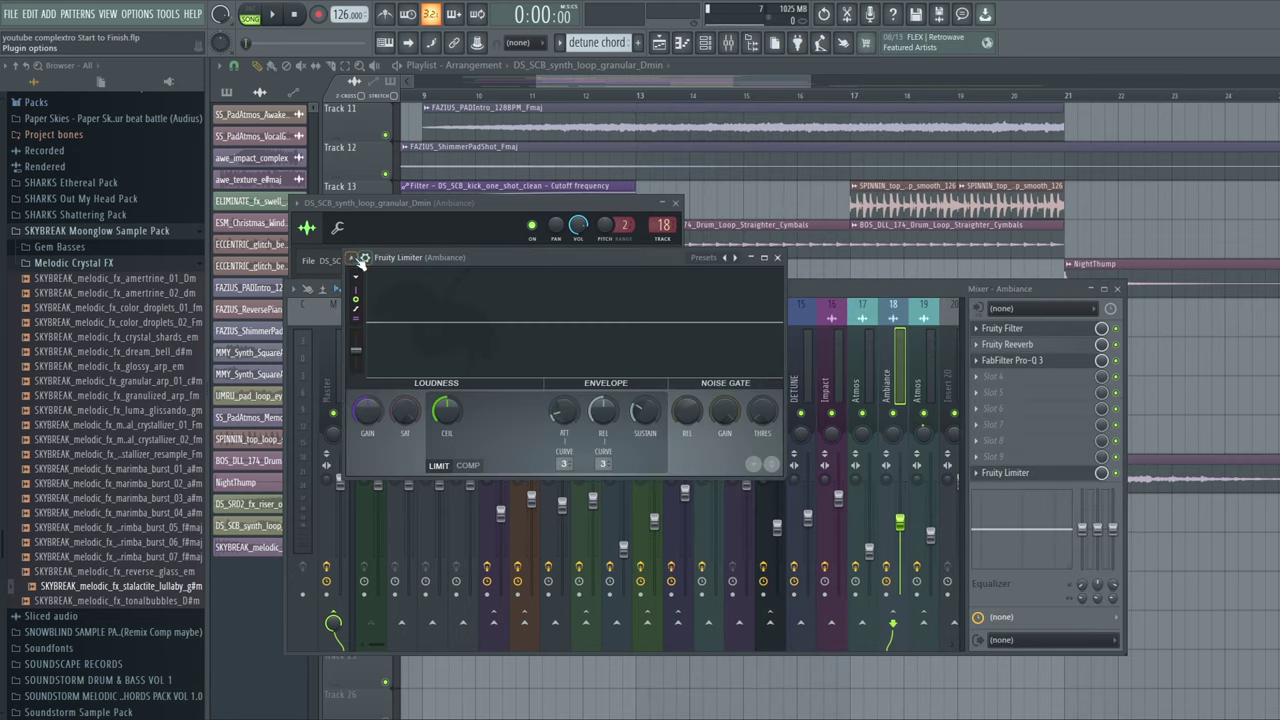
Load the SIDECHAIN preset in the Ambiance track's Fruity Limiter and show its compressor settings
{"action": "left_click", "coordinate": [358, 259]}
{"action": "mouse_move", "coordinate": [420, 264]}
{"action": "left_click", "coordinate": [578, 492]}
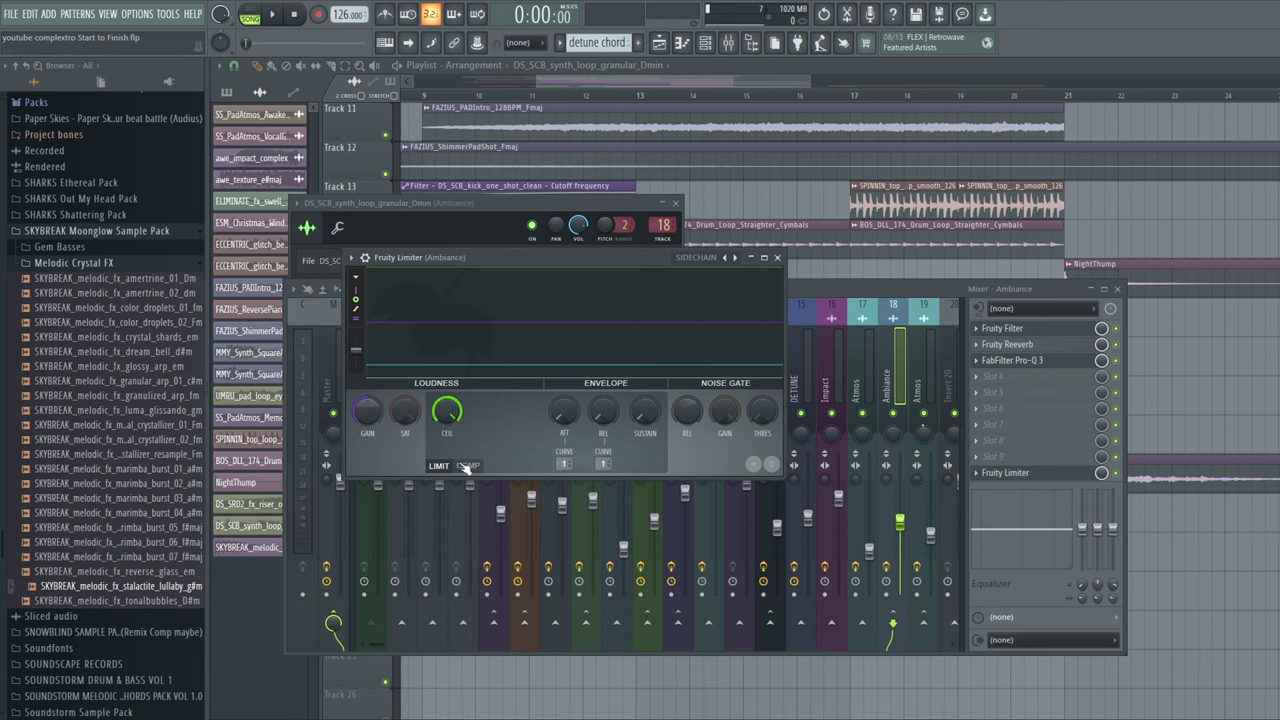
{"action": "left_click", "coordinate": [466, 466]}
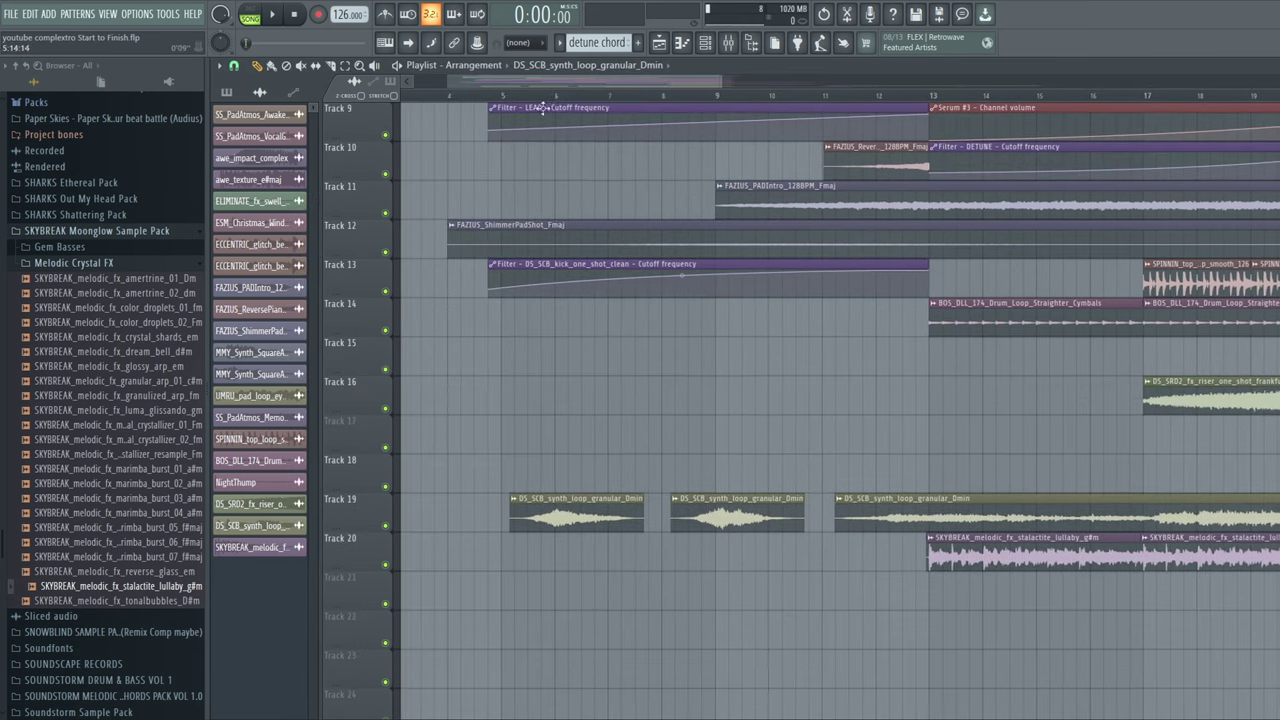
Play the arrangement from near bar 4 and move the Ambiance track's Pro-Q 3 low cut to about 345 Hz
{"action": "scroll", "coordinate": [500, 240], "scroll_direction": "up", "scroll_amount": 8}
{"action": "left_click", "coordinate": [443, 98]}
{"action": "left_click", "coordinate": [276, 19]}
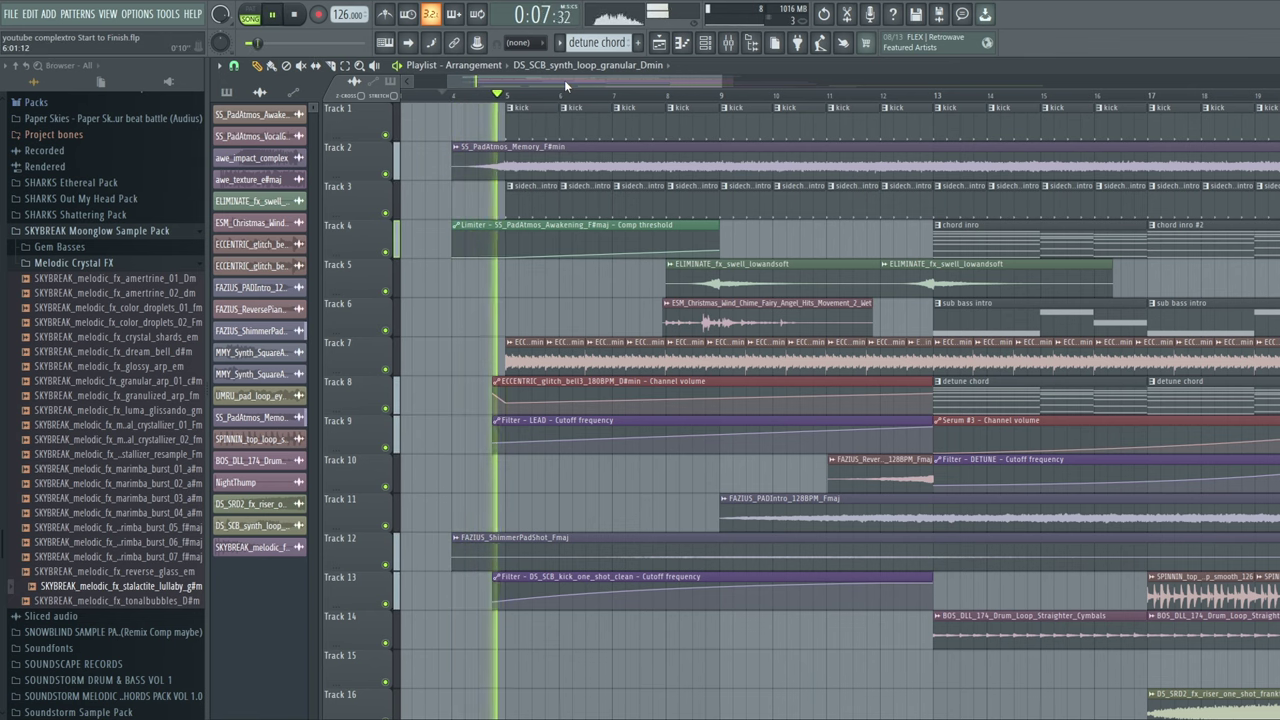
{"action": "left_click_drag", "start_coordinate": [564, 80], "coordinate": [614, 77]}
{"action": "left_click", "coordinate": [728, 42]}
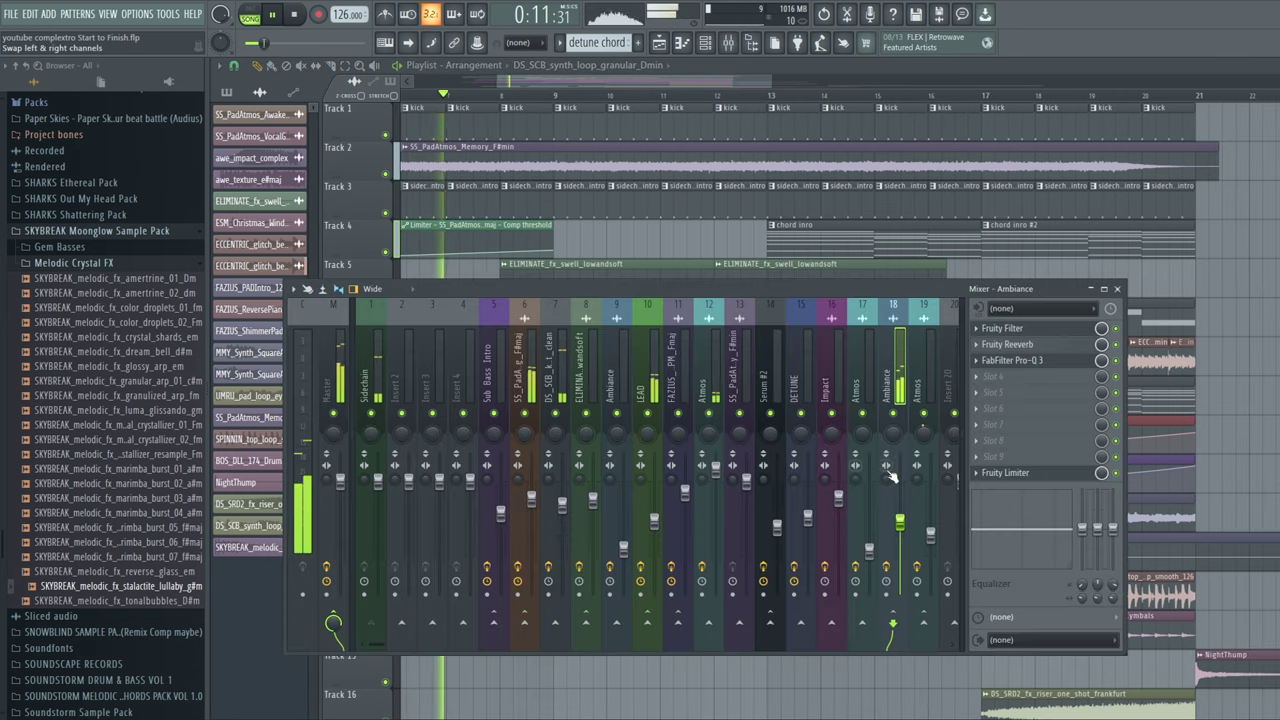
{"action": "left_click", "coordinate": [1012, 360]}
{"action": "left_click_drag", "start_coordinate": [542, 404], "coordinate": [579, 428]}
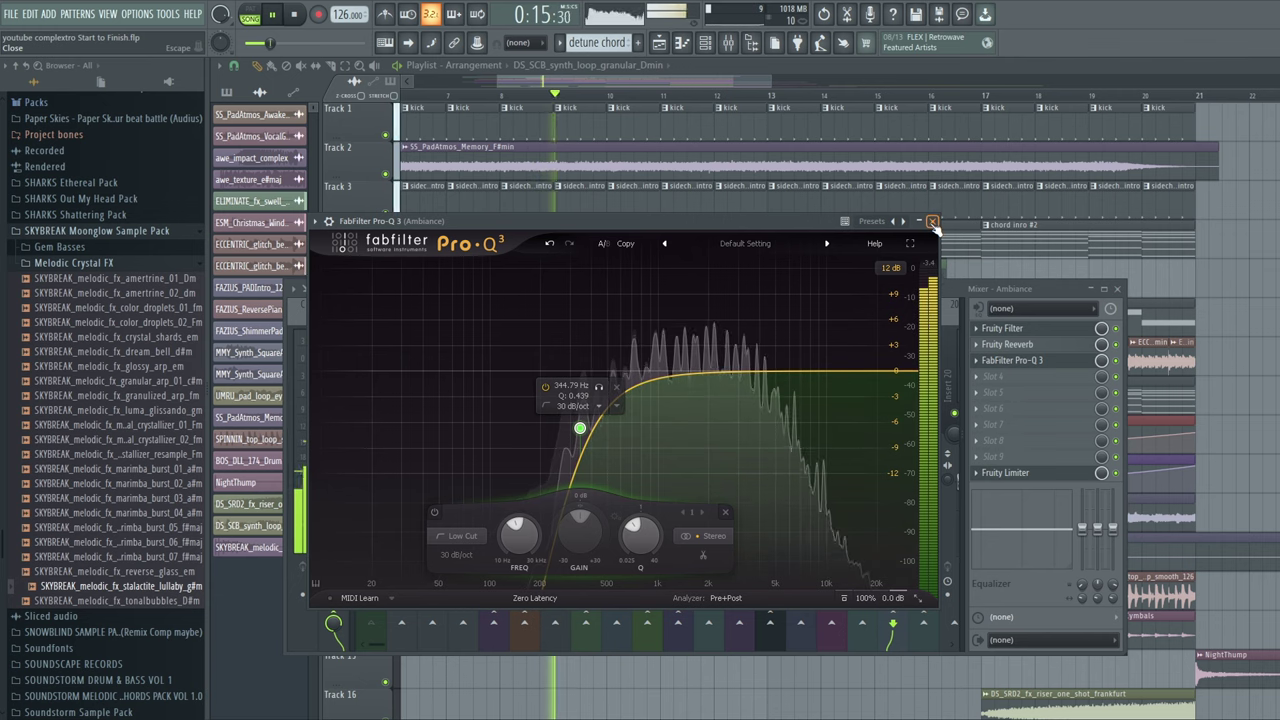
{"action": "left_click", "coordinate": [932, 222]}
Balance the mixer levels during playback, setting the DS_SCB_kick track to about -3.3 dB and DETUNE to about -9.6 dB
{"action": "left_click_drag", "start_coordinate": [529, 80], "coordinate": [595, 77]}
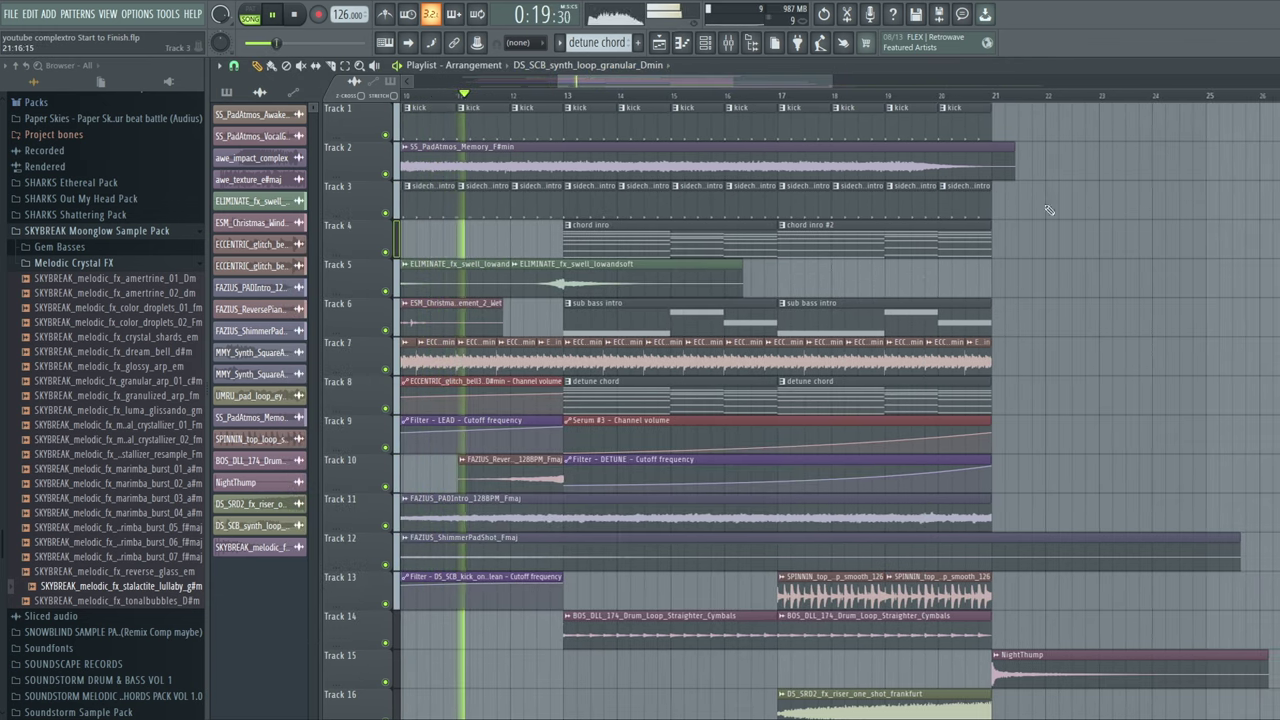
{"action": "left_click_drag", "start_coordinate": [744, 84], "coordinate": [776, 67]}
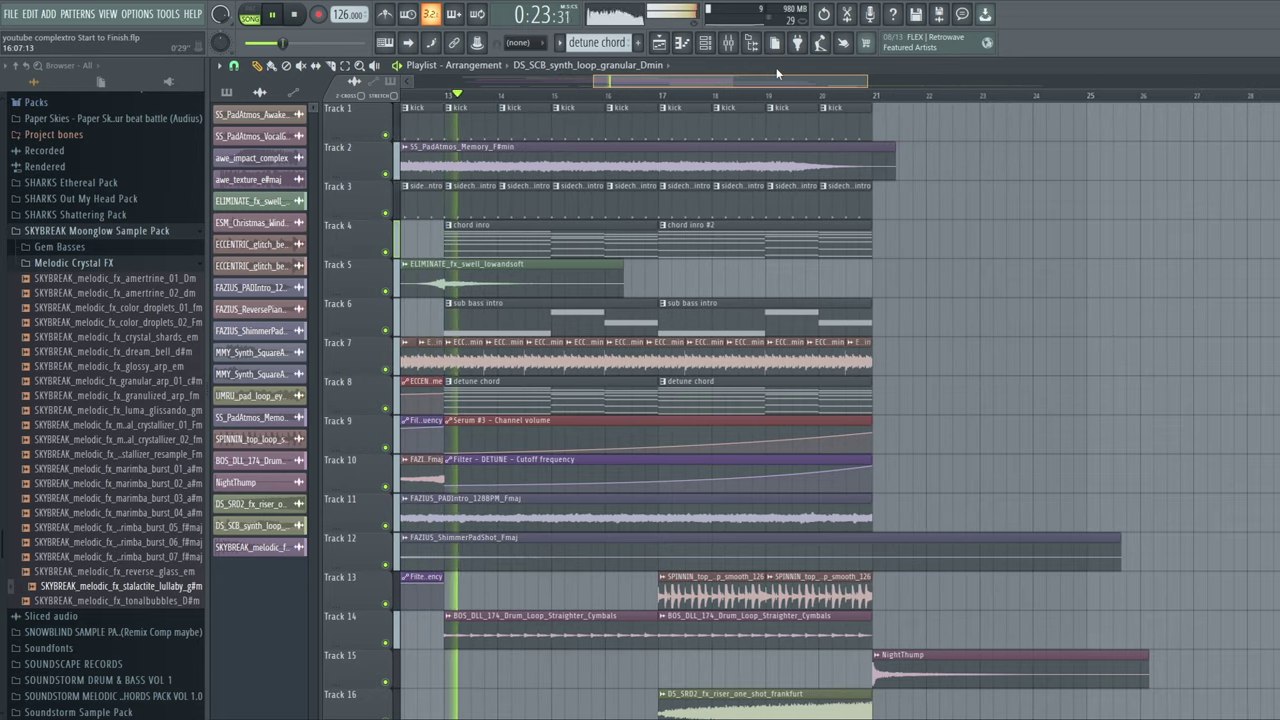
{"action": "left_click", "coordinate": [728, 42]}
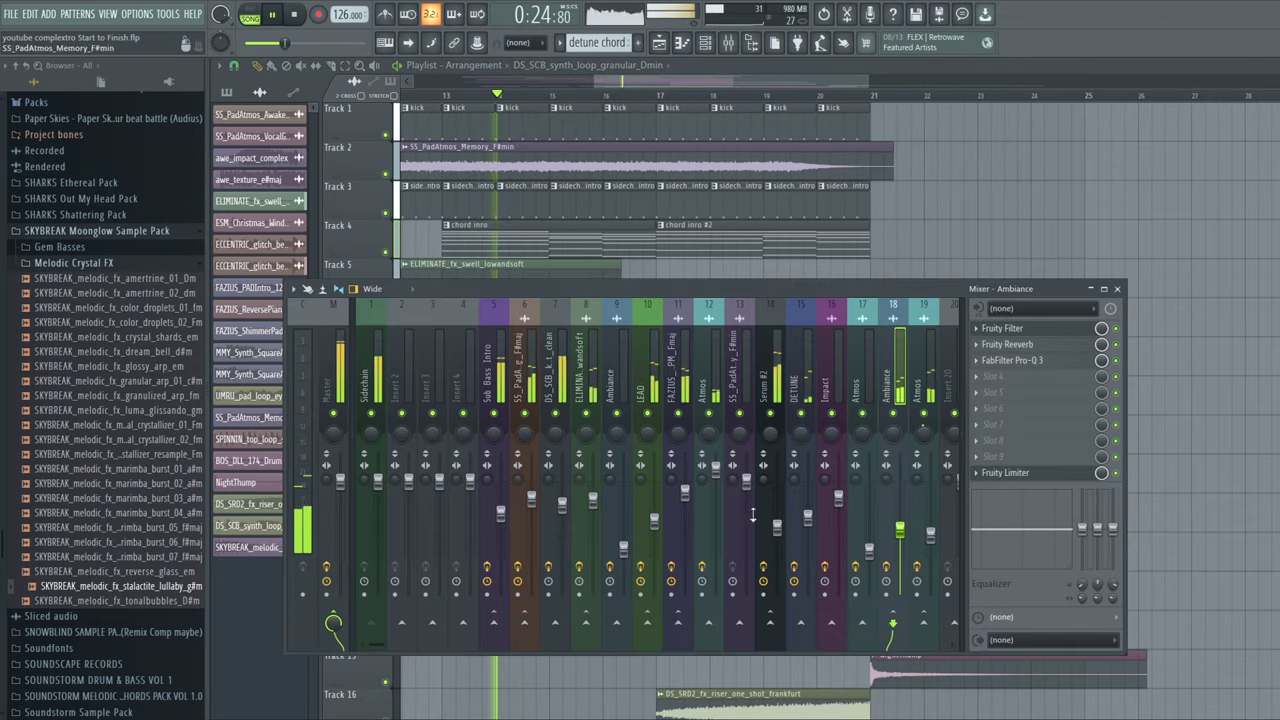
{"action": "left_click", "coordinate": [500, 515]}
{"action": "left_click", "coordinate": [562, 497]}
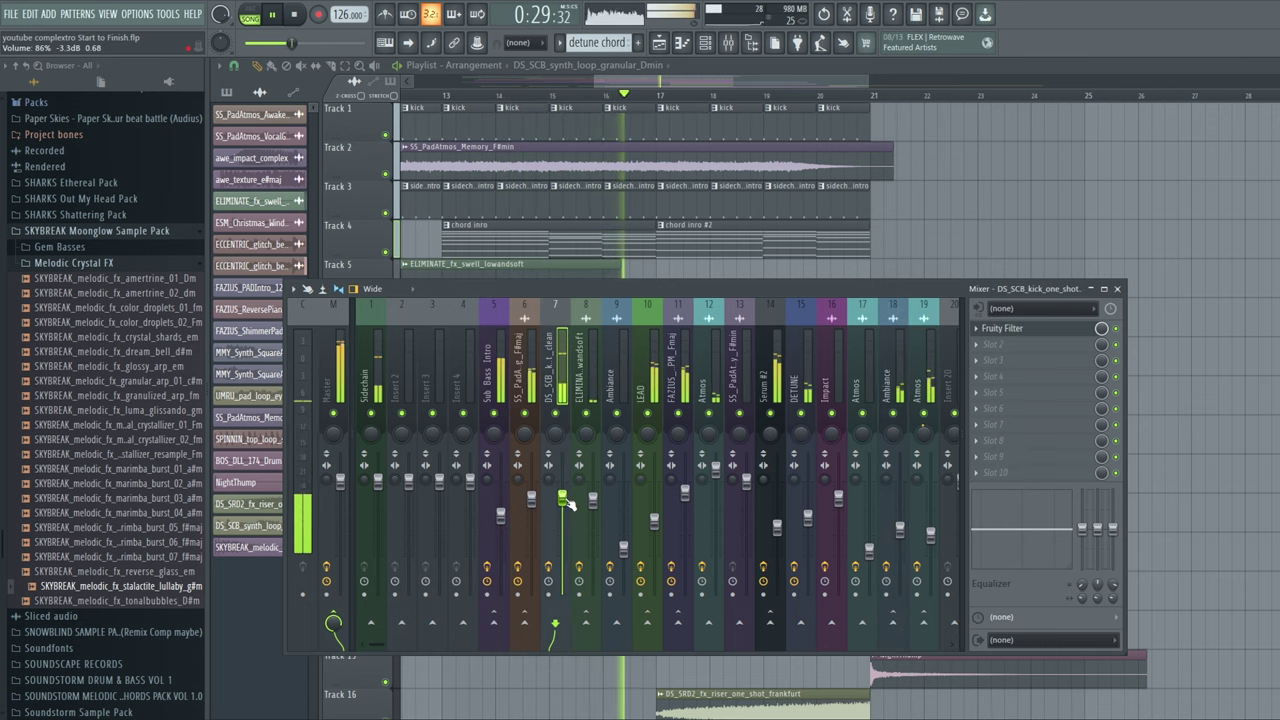
{"action": "left_click", "coordinate": [777, 528]}
{"action": "left_click_drag", "start_coordinate": [809, 521], "coordinate": [809, 529]}
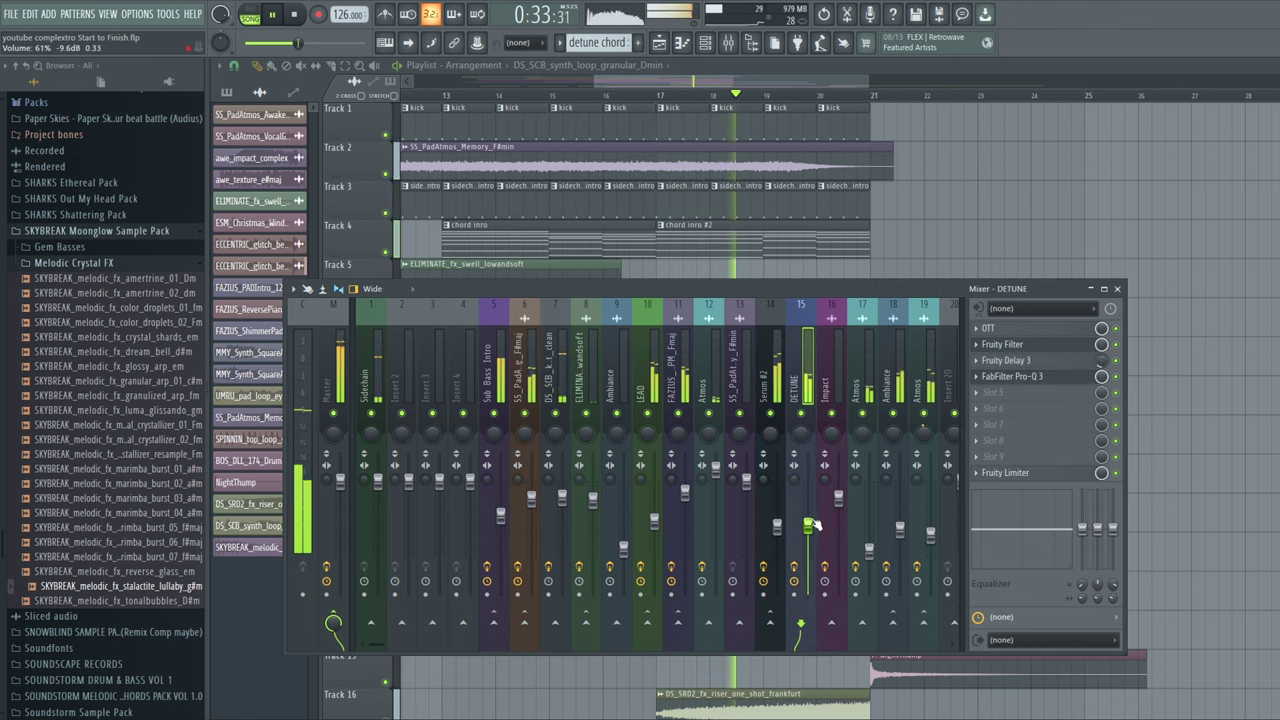
{"action": "left_click", "coordinate": [931, 534]}
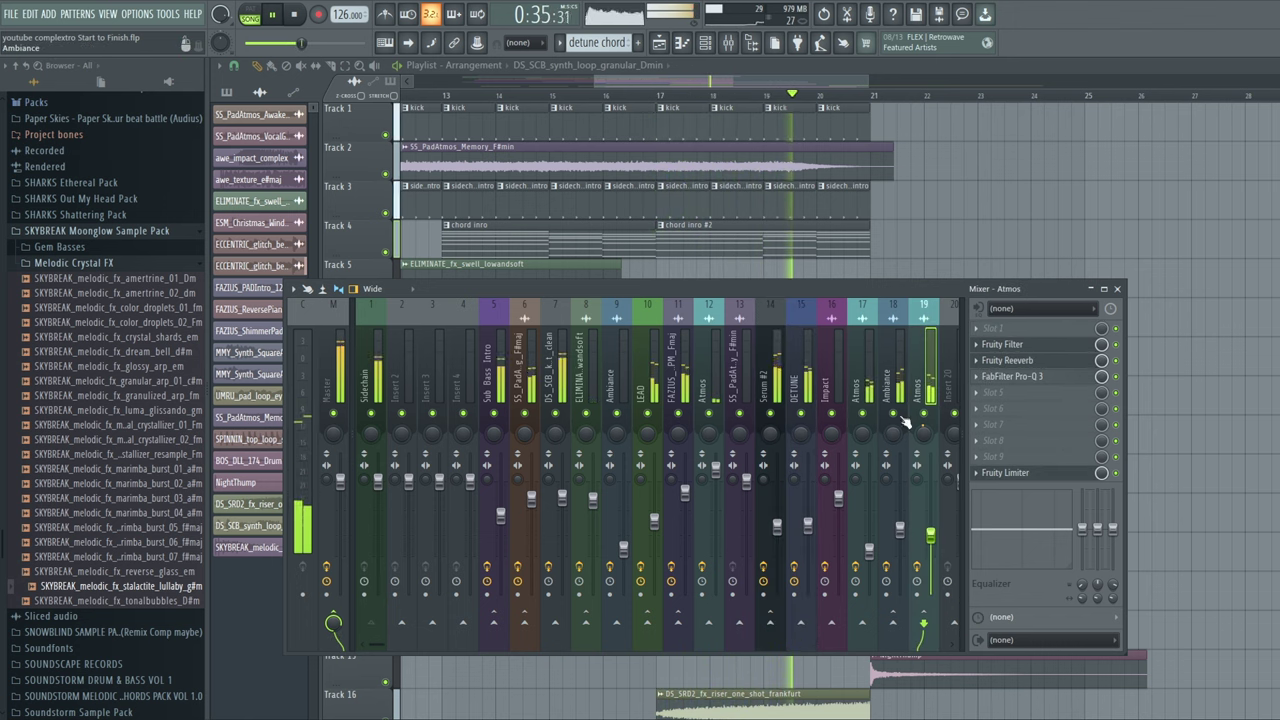
{"action": "key", "text": "F9"}
Add SS_VocalLoop_ChipmunkRave_Fm50_150bpm from the 2024 SOUNDSTORM SAMPLE PACK VOL 3 Vocal folder to Track 22 of the playlist
{"action": "left_click_drag", "start_coordinate": [685, 82], "coordinate": [810, 85]}
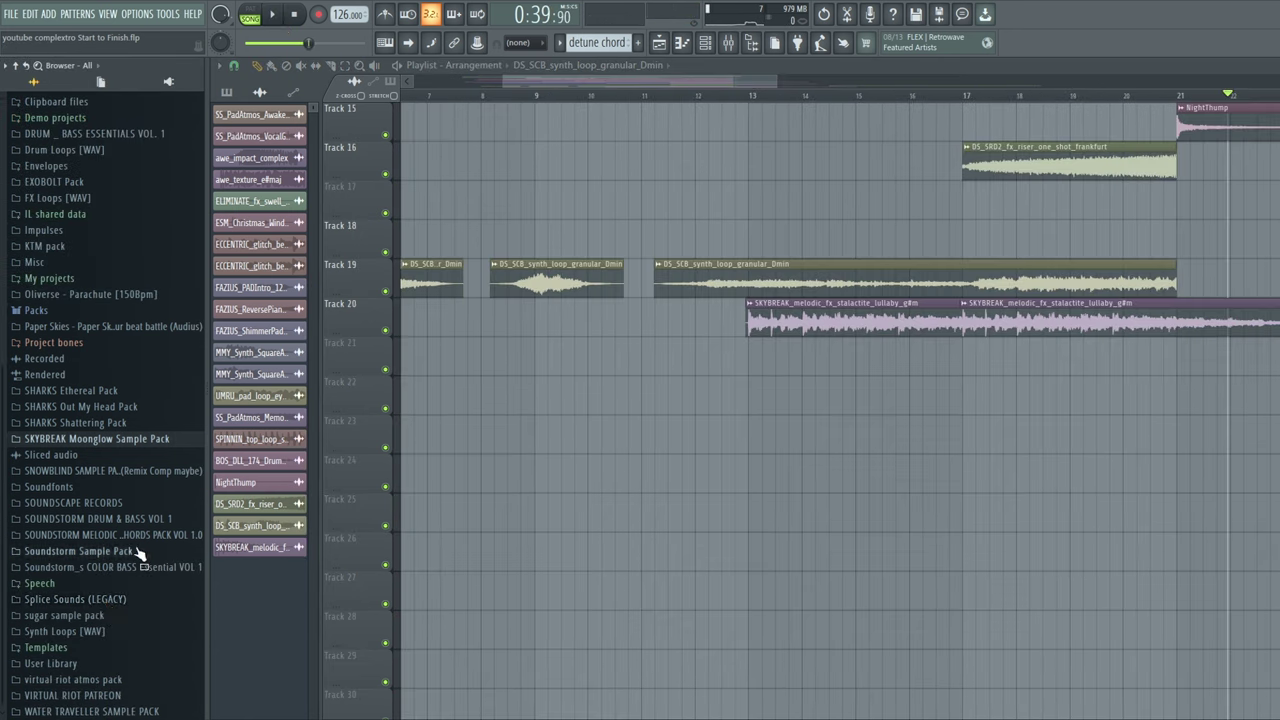
{"action": "left_click", "coordinate": [90, 599]}
{"action": "scroll", "coordinate": [104, 560], "scroll_direction": "down", "scroll_amount": 3}
{"action": "scroll", "coordinate": [148, 482], "scroll_direction": "up", "scroll_amount": 3}
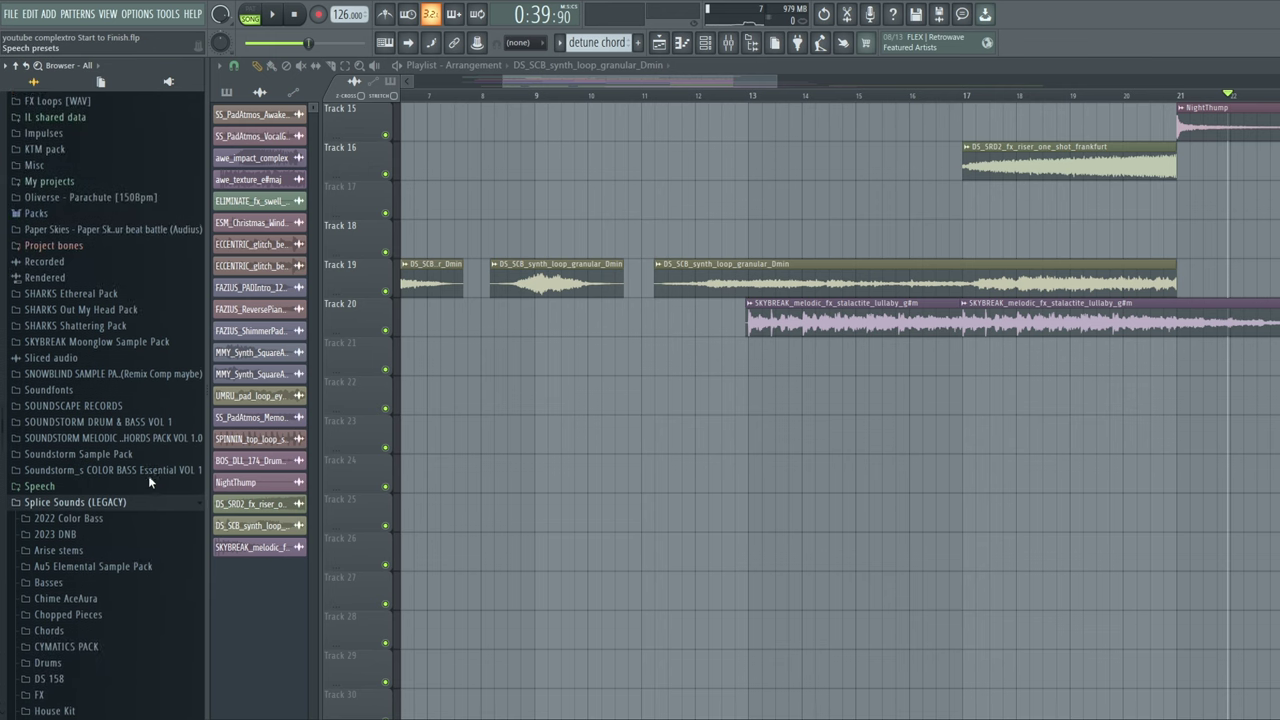
{"action": "scroll", "coordinate": [160, 460], "scroll_direction": "up", "scroll_amount": 7}
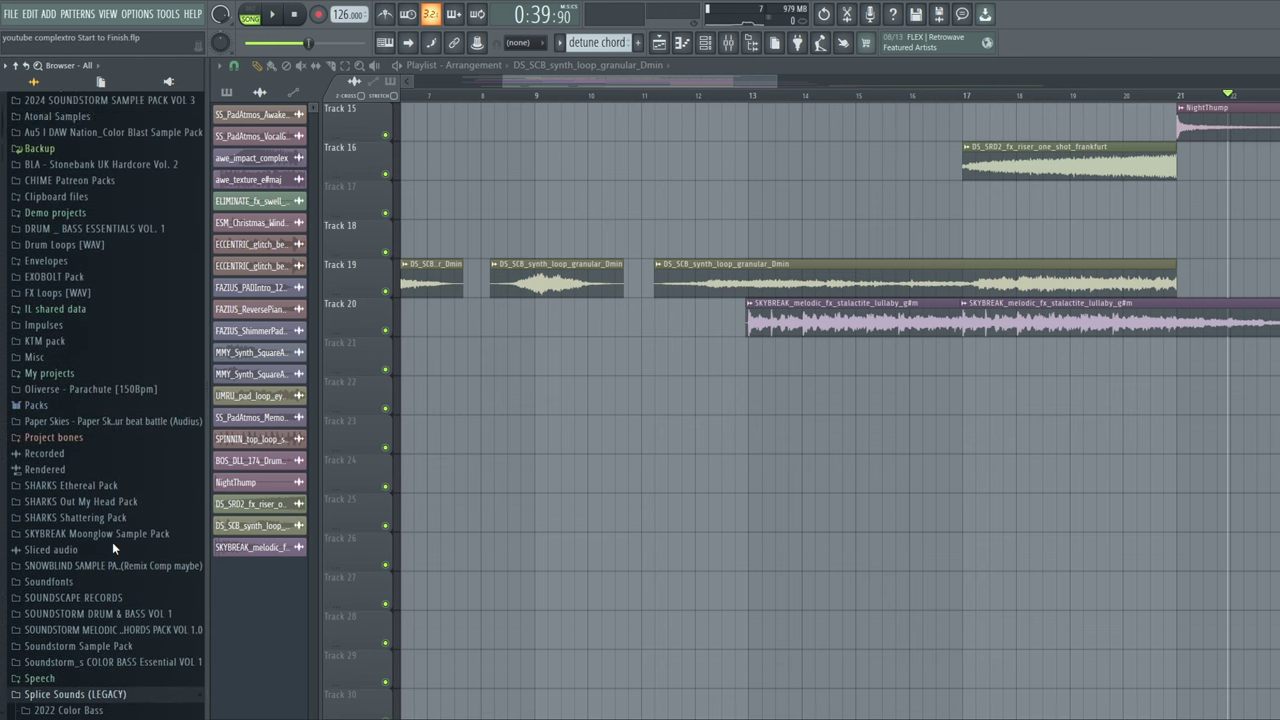
{"action": "left_click", "coordinate": [144, 266]}
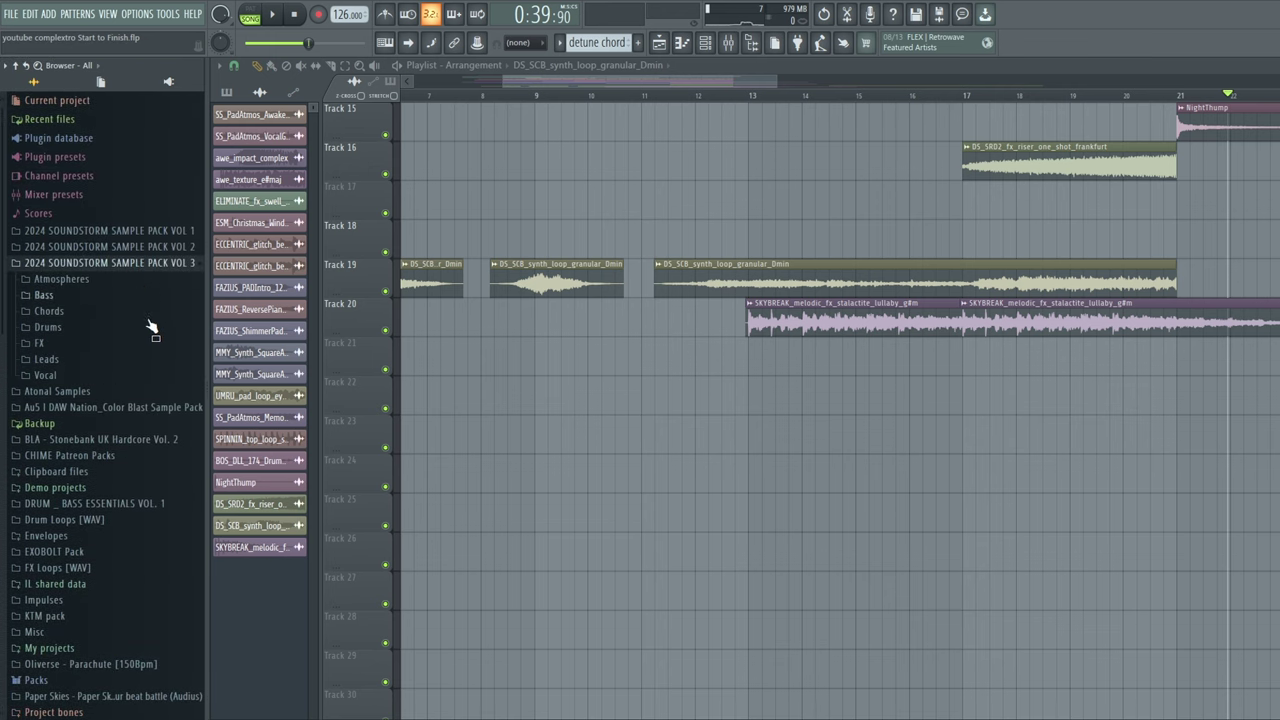
{"action": "left_click", "coordinate": [100, 376]}
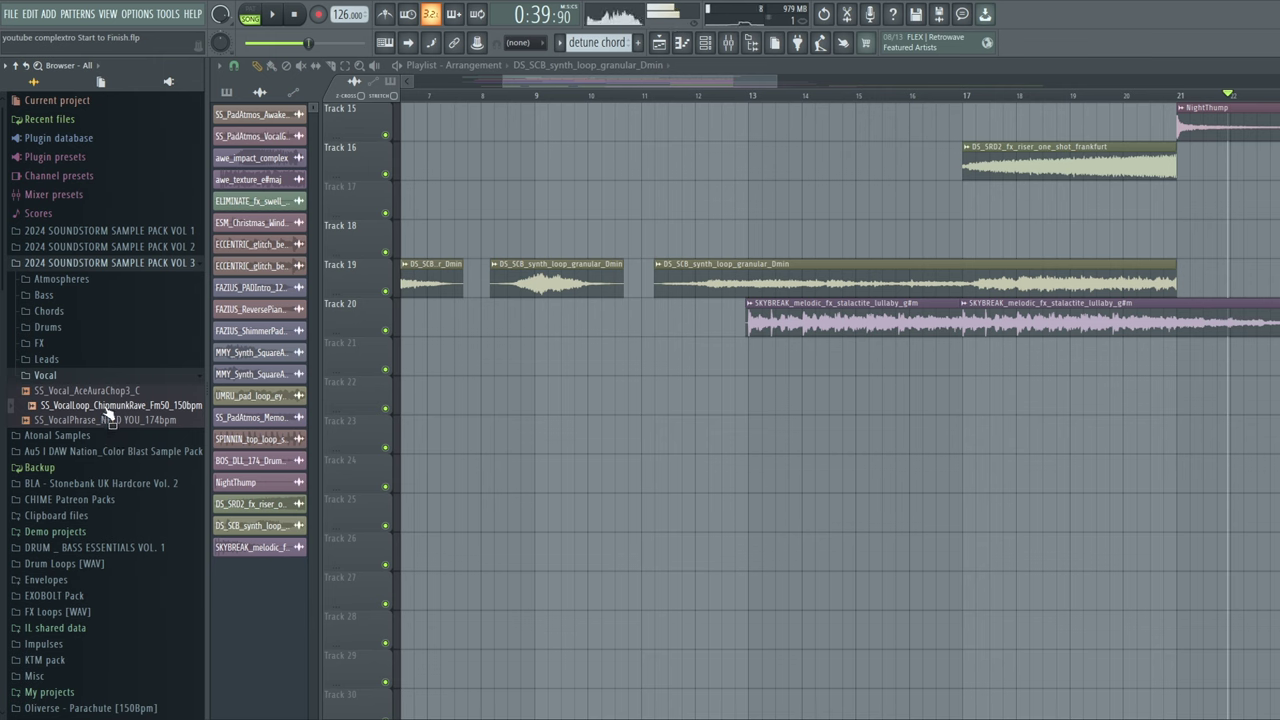
{"action": "left_click_drag", "start_coordinate": [229, 407], "coordinate": [615, 398]}
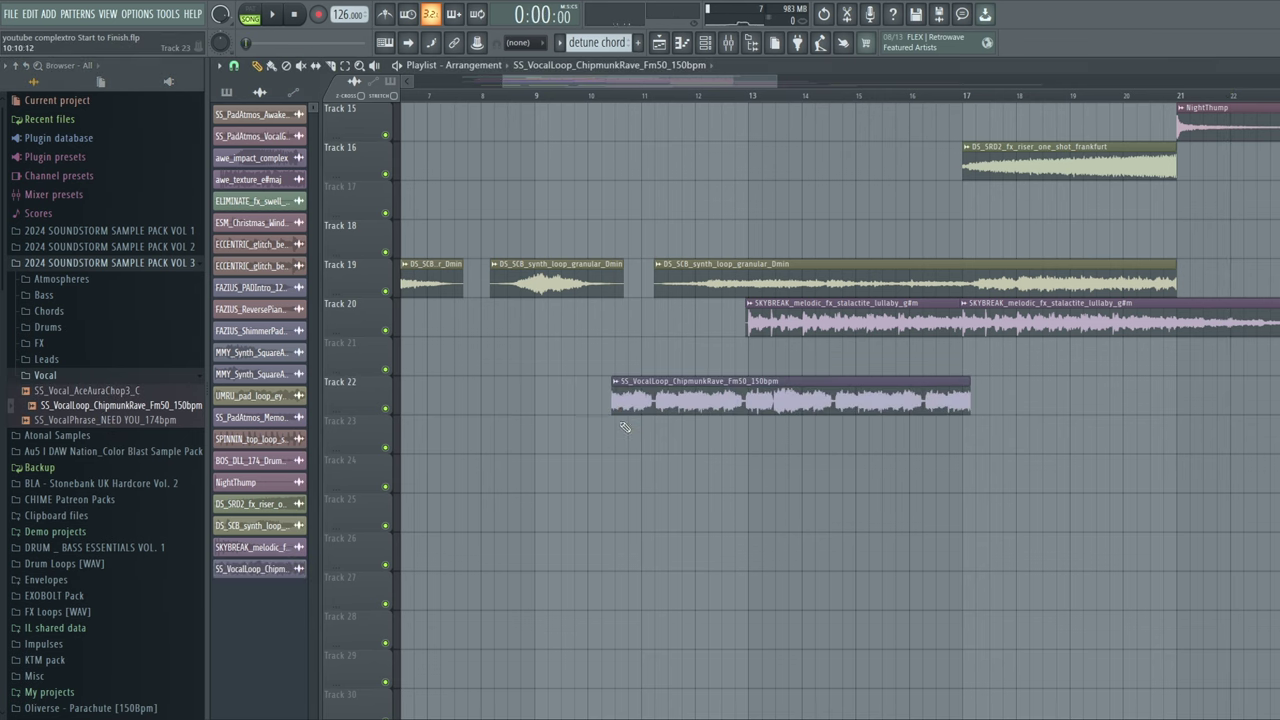
Fit the vocal loop to the project tempo, align it to bars 13–21 on Track 21, and play the arrangement from bar 11
{"action": "left_click", "coordinate": [616, 382]}
{"action": "left_click", "coordinate": [749, 456]}
{"action": "left_click_drag", "start_coordinate": [529, 239], "coordinate": [407, 129]}
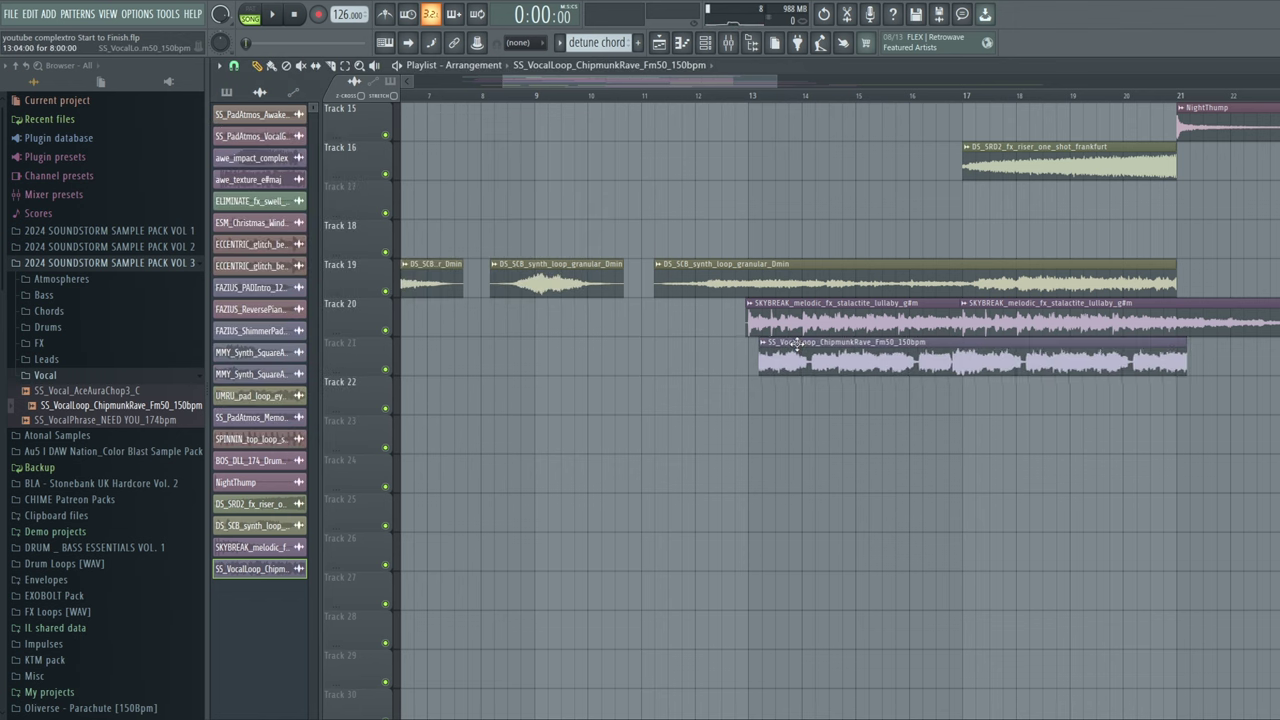
{"action": "left_click_drag", "start_coordinate": [1185, 360], "coordinate": [1176, 360]}
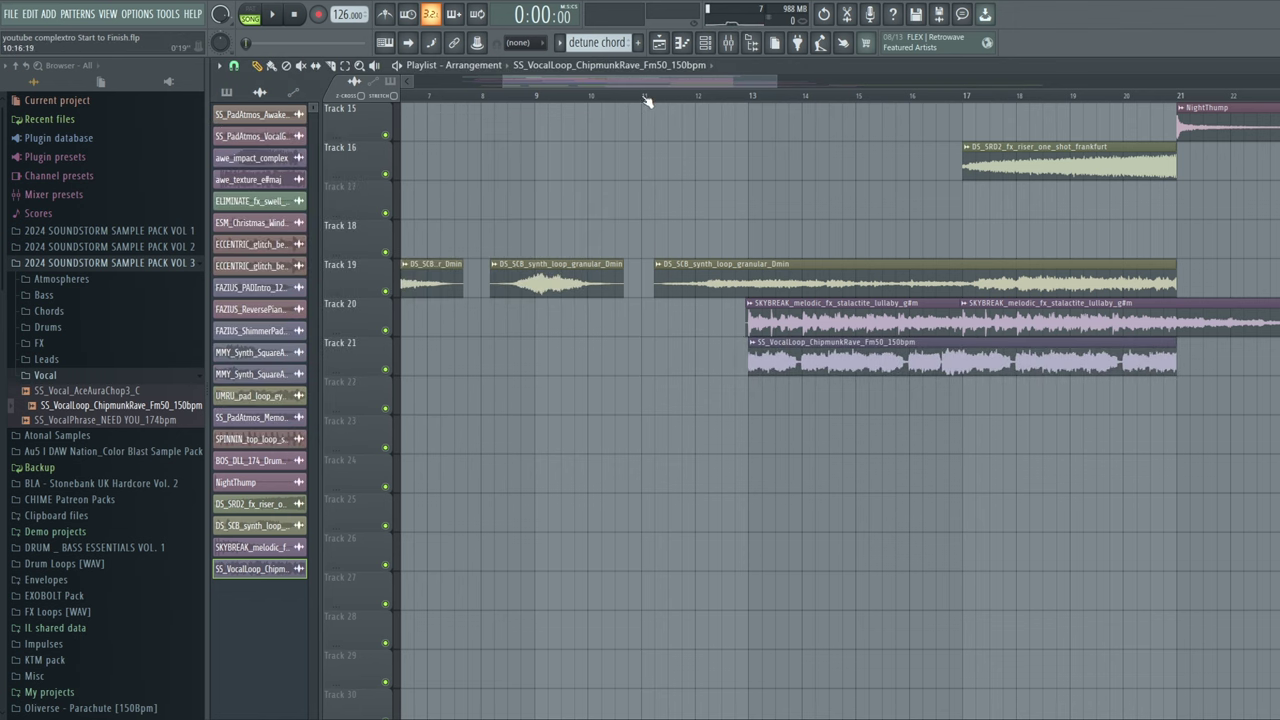
{"action": "key", "text": "space"}
{"action": "scroll", "coordinate": [840, 459], "scroll_direction": "up", "scroll_amount": 5}
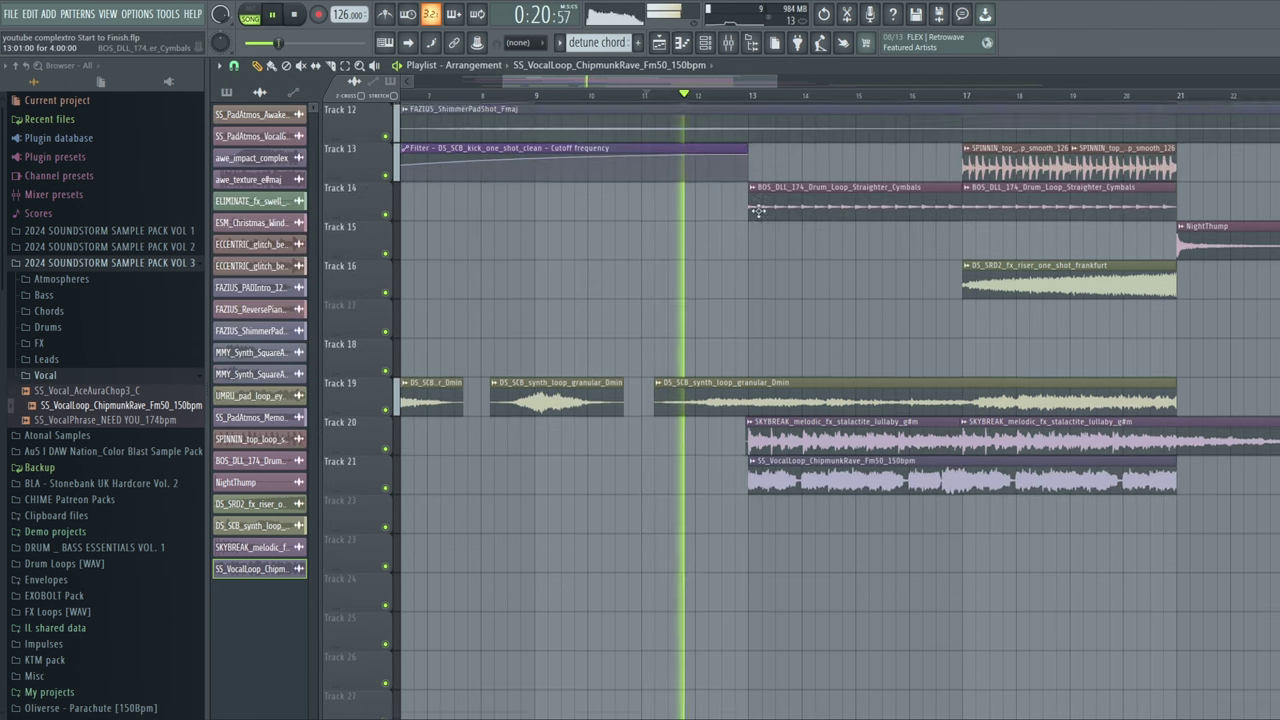
Lower the vocal loop's channel volume to about 74% during playback, and stop the song
{"action": "scroll", "coordinate": [840, 459], "scroll_direction": "down", "scroll_amount": 5}
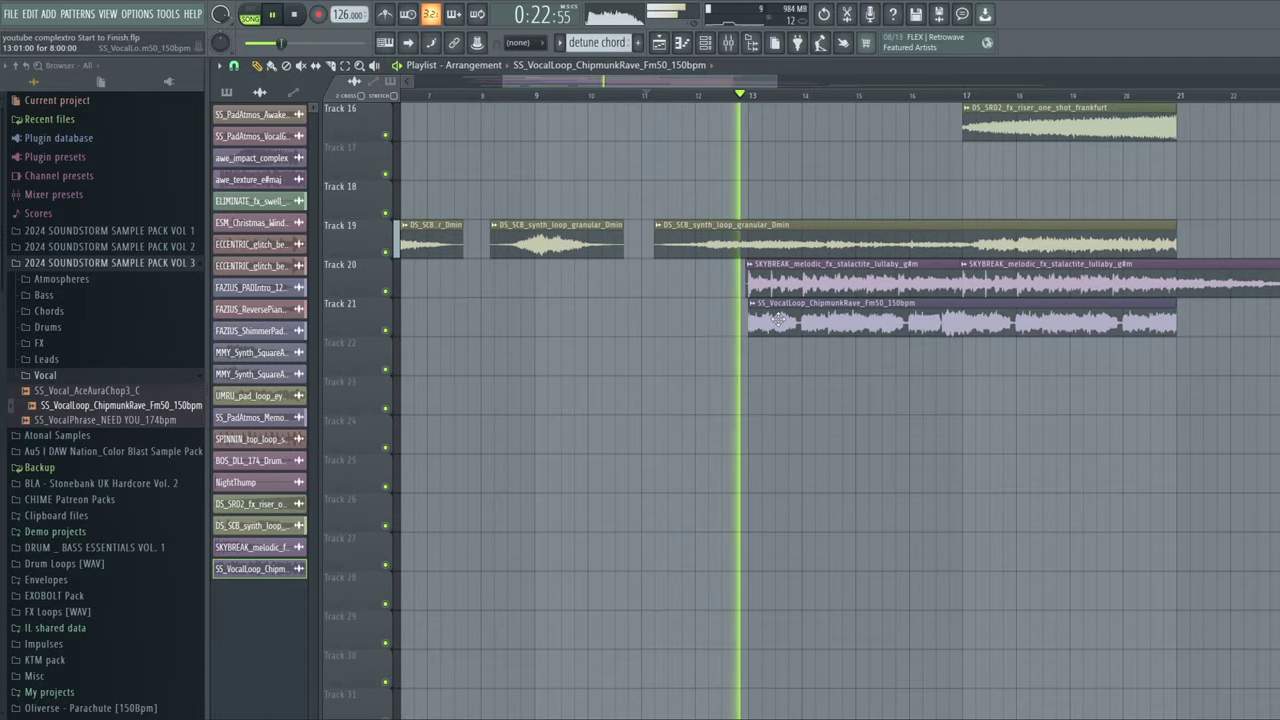
{"action": "left_click_drag", "start_coordinate": [661, 79], "coordinate": [735, 100]}
{"action": "right_click", "coordinate": [521, 312]}
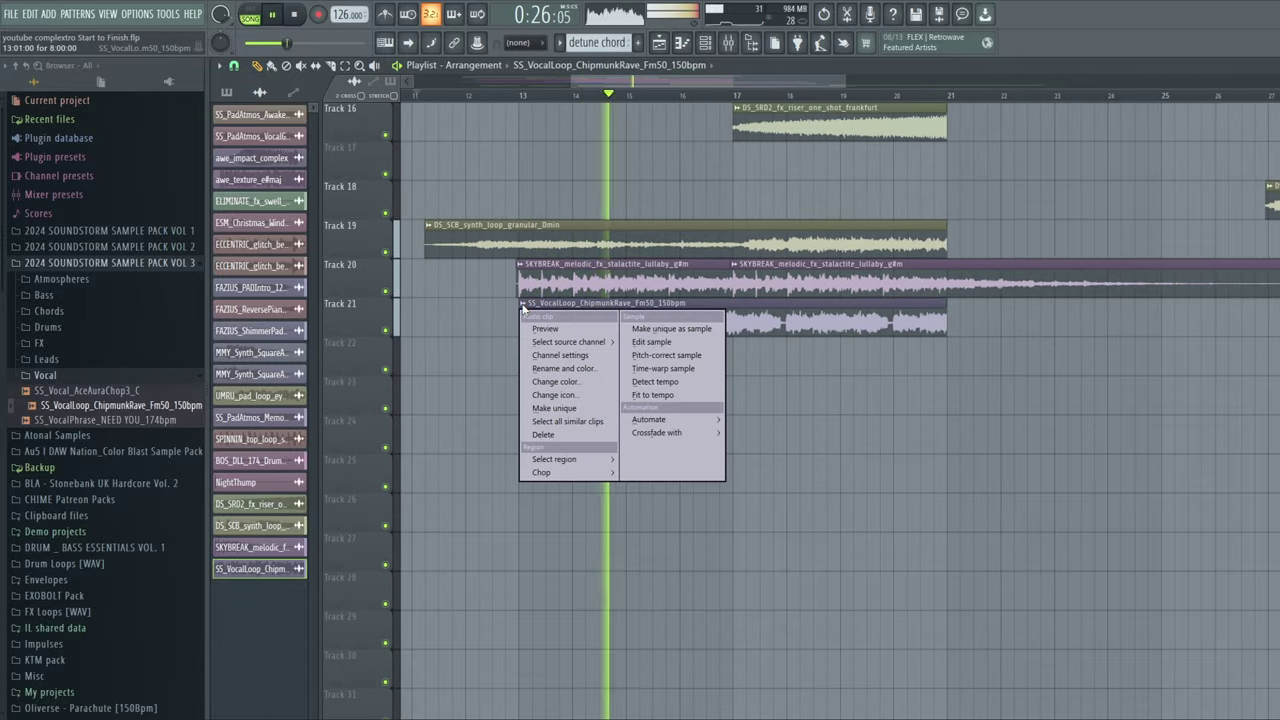
{"action": "left_click", "coordinate": [562, 355]}
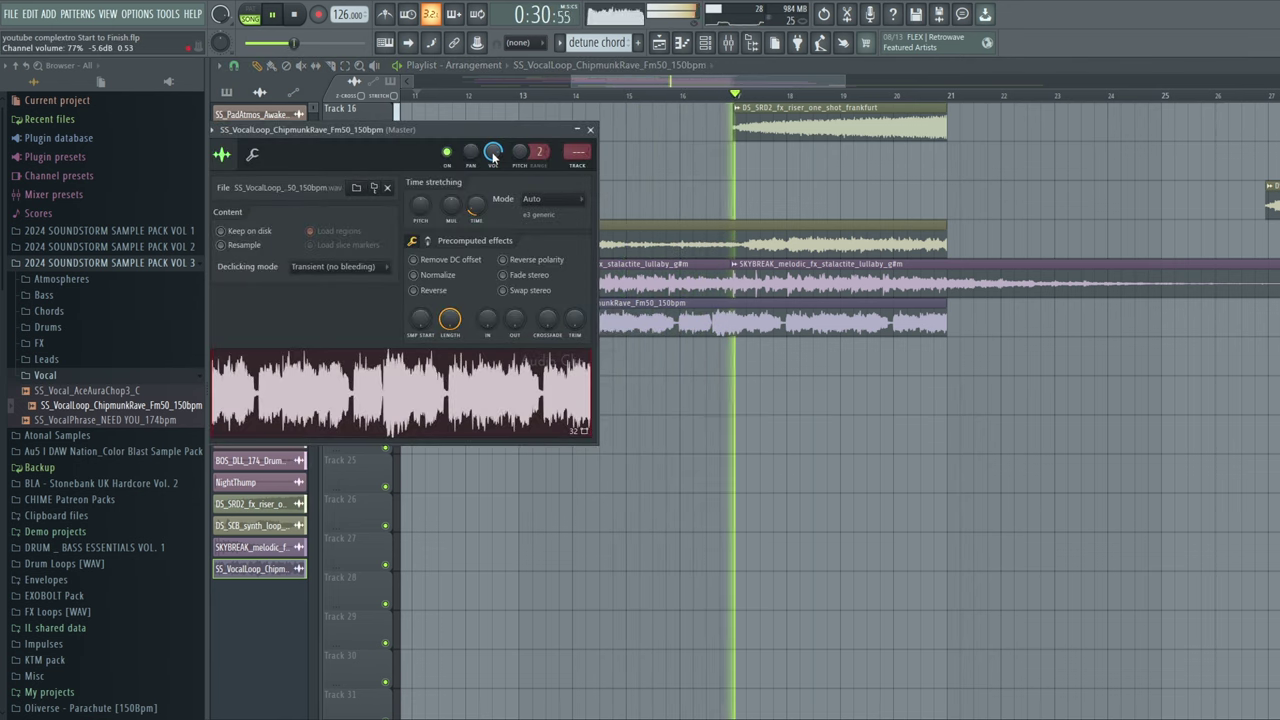
{"action": "left_click_drag", "start_coordinate": [433, 133], "coordinate": [536, 200]}
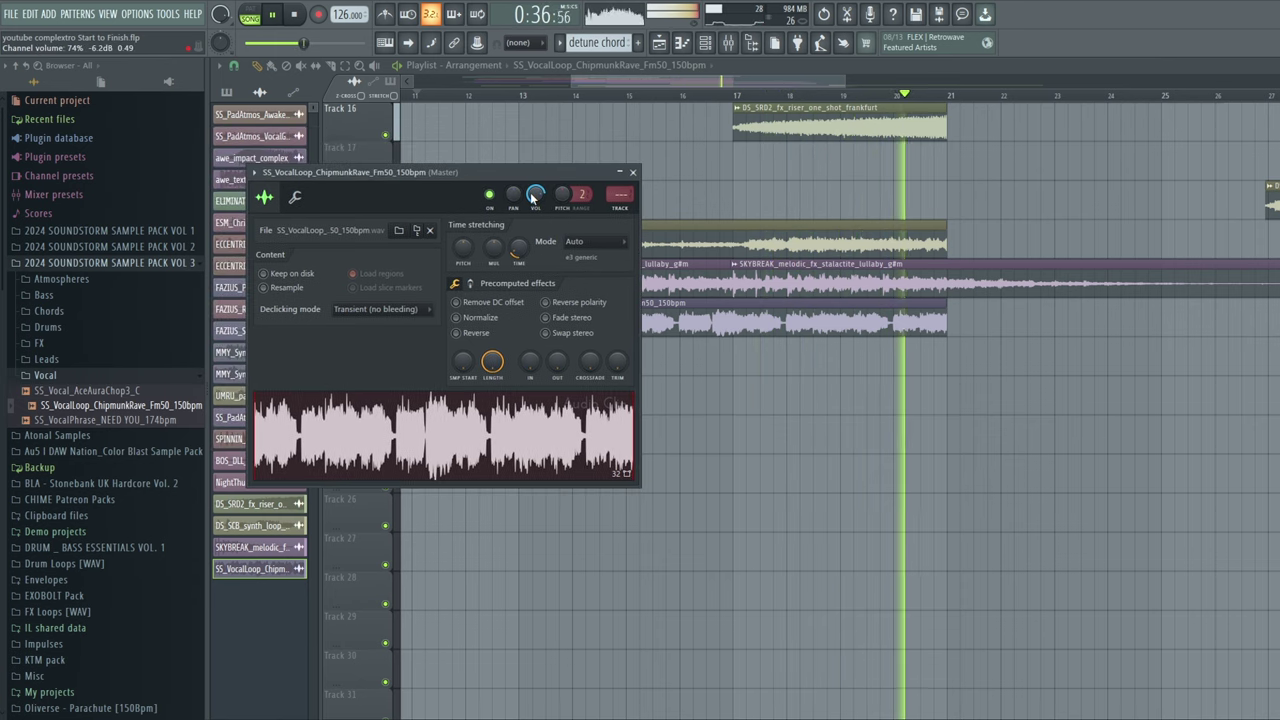
{"action": "left_click", "coordinate": [290, 16]}
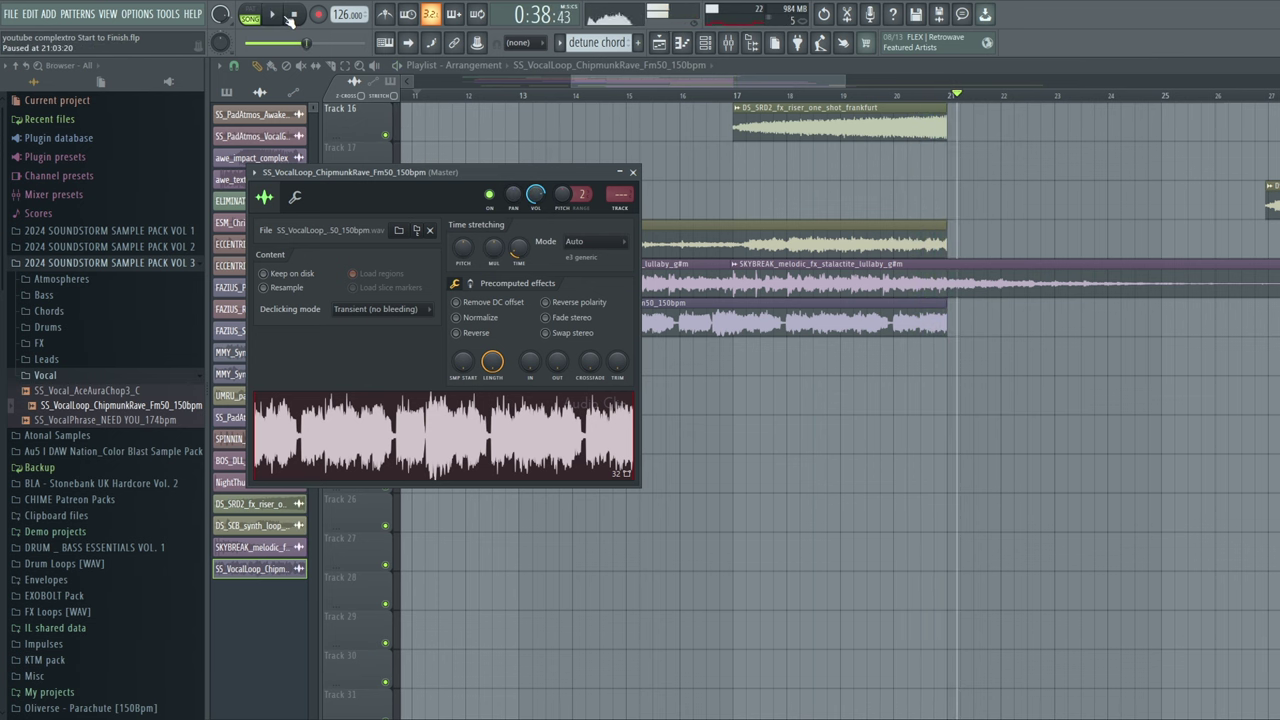
Route the vocal loop to mixer track 20 with the VOCAL effect chain, and lower the cutoff of its Fruity Filter
{"action": "left_click", "coordinate": [256, 173]}
{"action": "left_click", "coordinate": [445, 218]}
{"action": "right_click", "coordinate": [938, 371]}
{"action": "mouse_move", "coordinate": [972, 387]}
{"action": "left_click", "coordinate": [942, 470]}
{"action": "left_click", "coordinate": [1014, 393]}
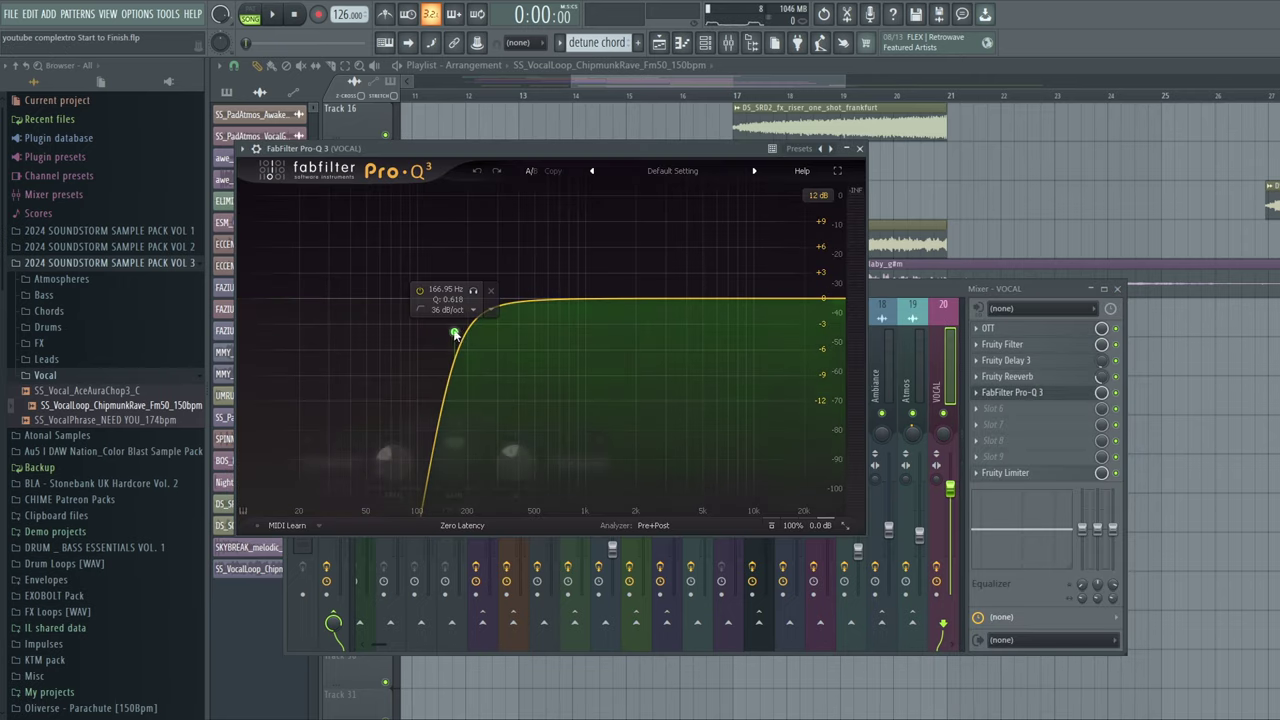
{"action": "left_click", "coordinate": [1020, 346]}
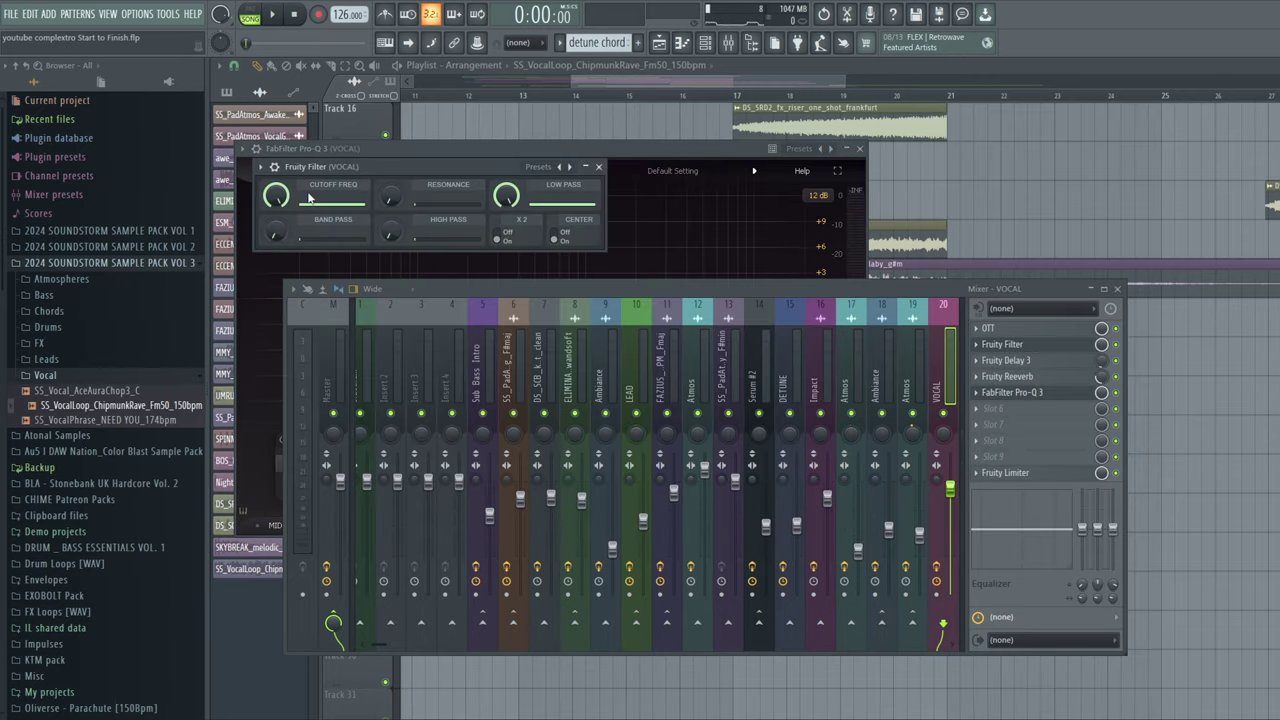
Sidechain the Sidechain mixer track to VOCAL and set VOCAL's Fruity Limiter to COMP with sidechain 1 and a threshold of about -16.8 dB
{"action": "left_click", "coordinate": [364, 384]}
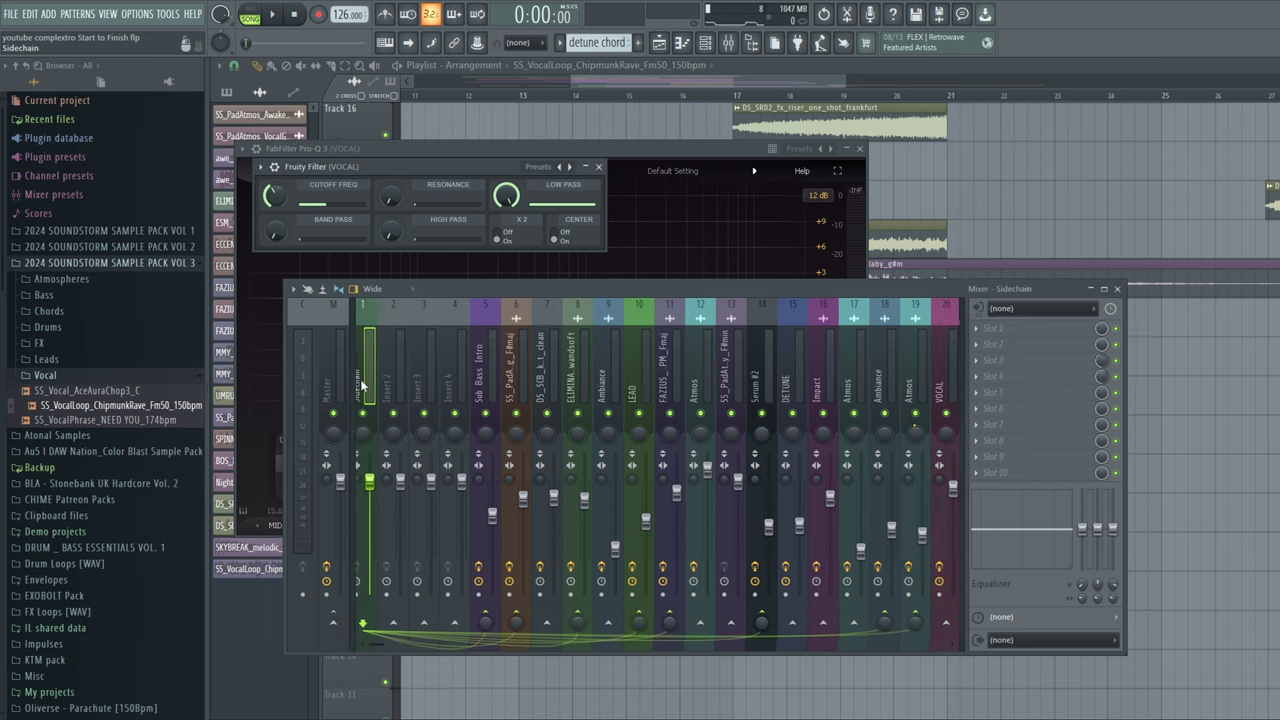
{"action": "scroll", "coordinate": [766, 332], "scroll_direction": "down", "scroll_amount": 6}
{"action": "right_click", "coordinate": [768, 623]}
{"action": "left_click", "coordinate": [810, 643]}
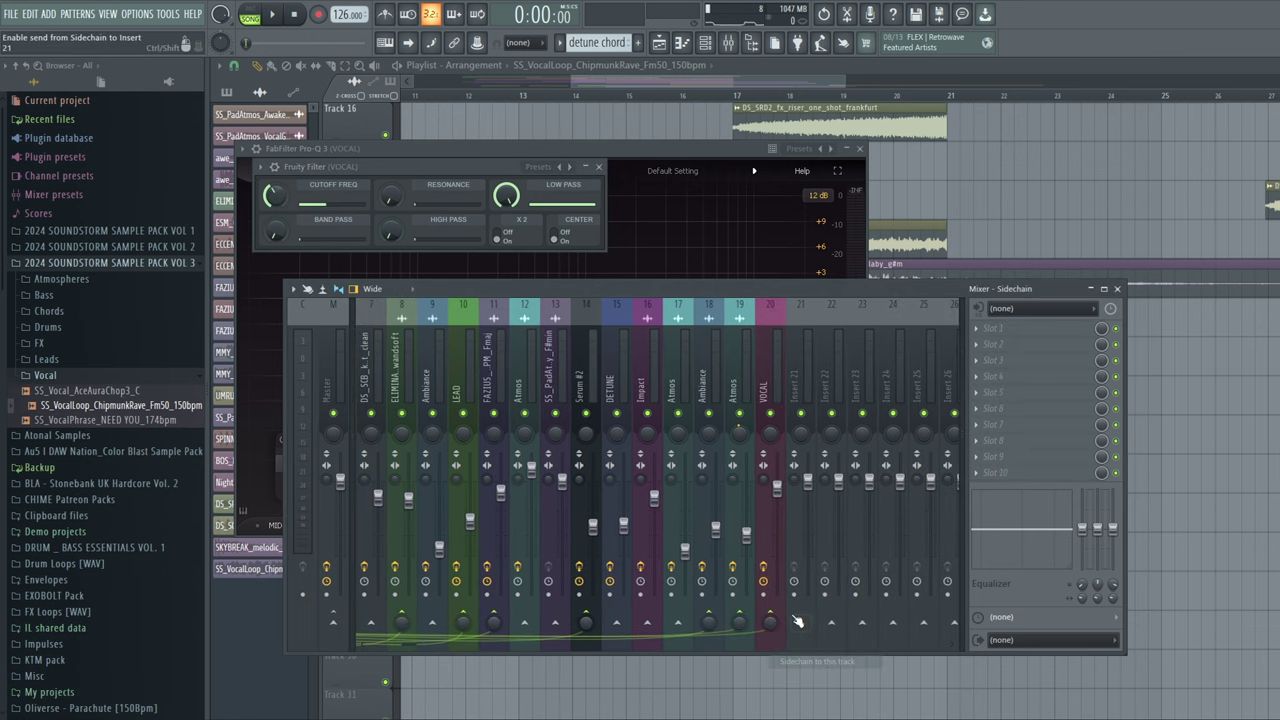
{"action": "left_click", "coordinate": [763, 367]}
{"action": "left_click", "coordinate": [1008, 473]}
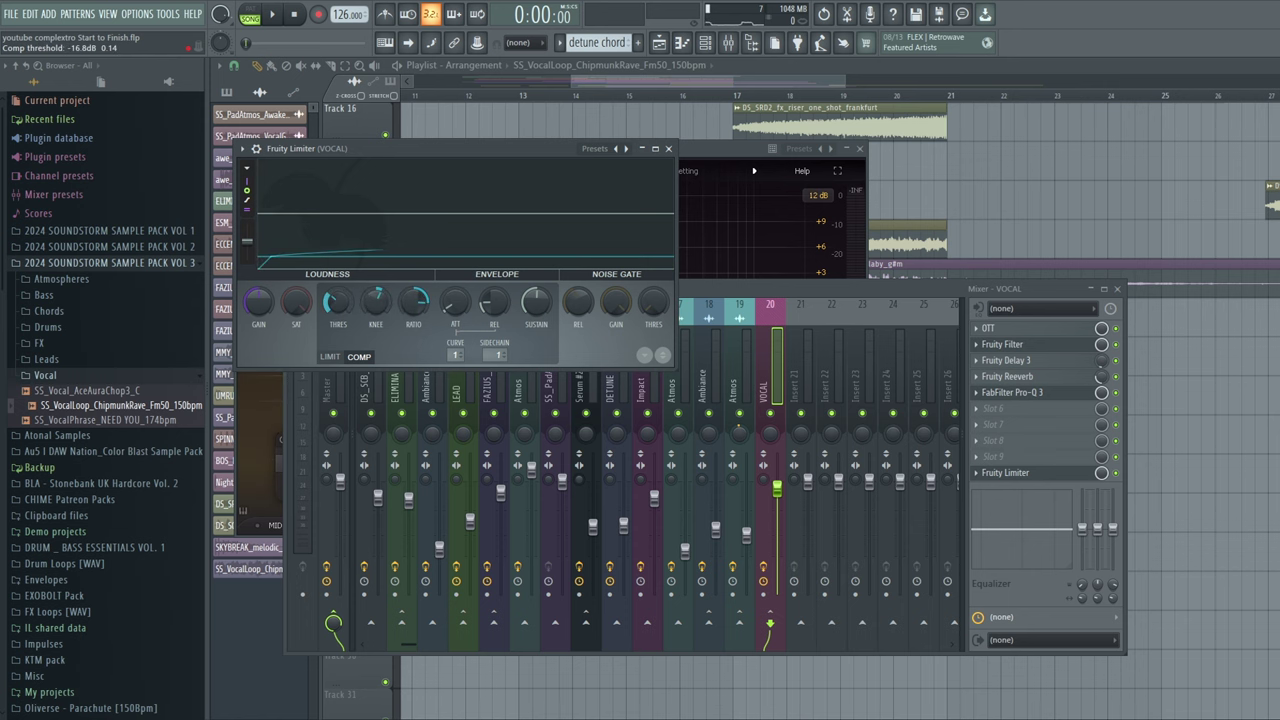
{"action": "left_click", "coordinate": [860, 149]}
Add CHIME_FX_reverser_kick_meat and CHIME_FX_reverser_into_snare_classic from the Splice Sounds (LEGACY) FX folder to Tracks 15 and 16, both ending at bar 13
{"action": "left_click_drag", "start_coordinate": [682, 80], "coordinate": [719, 80]}
{"action": "scroll", "coordinate": [756, 118], "scroll_direction": "up", "scroll_amount": 4}
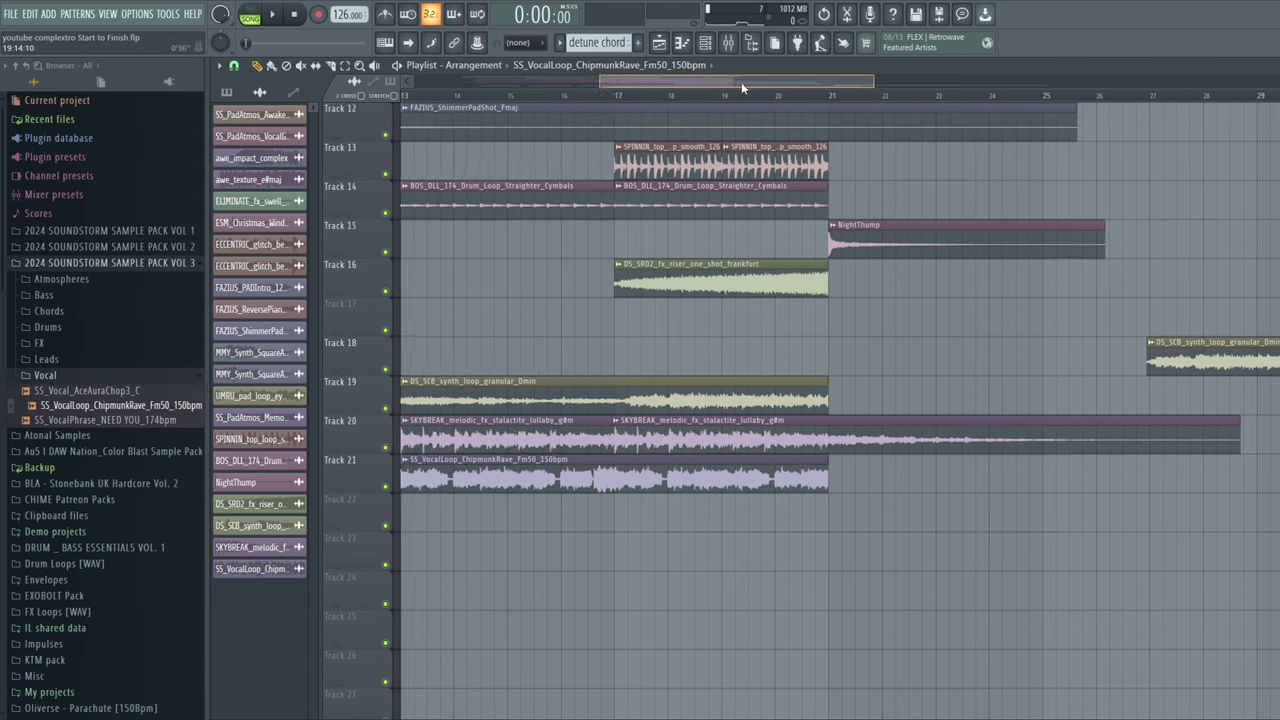
{"action": "left_click_drag", "start_coordinate": [741, 82], "coordinate": [725, 92]}
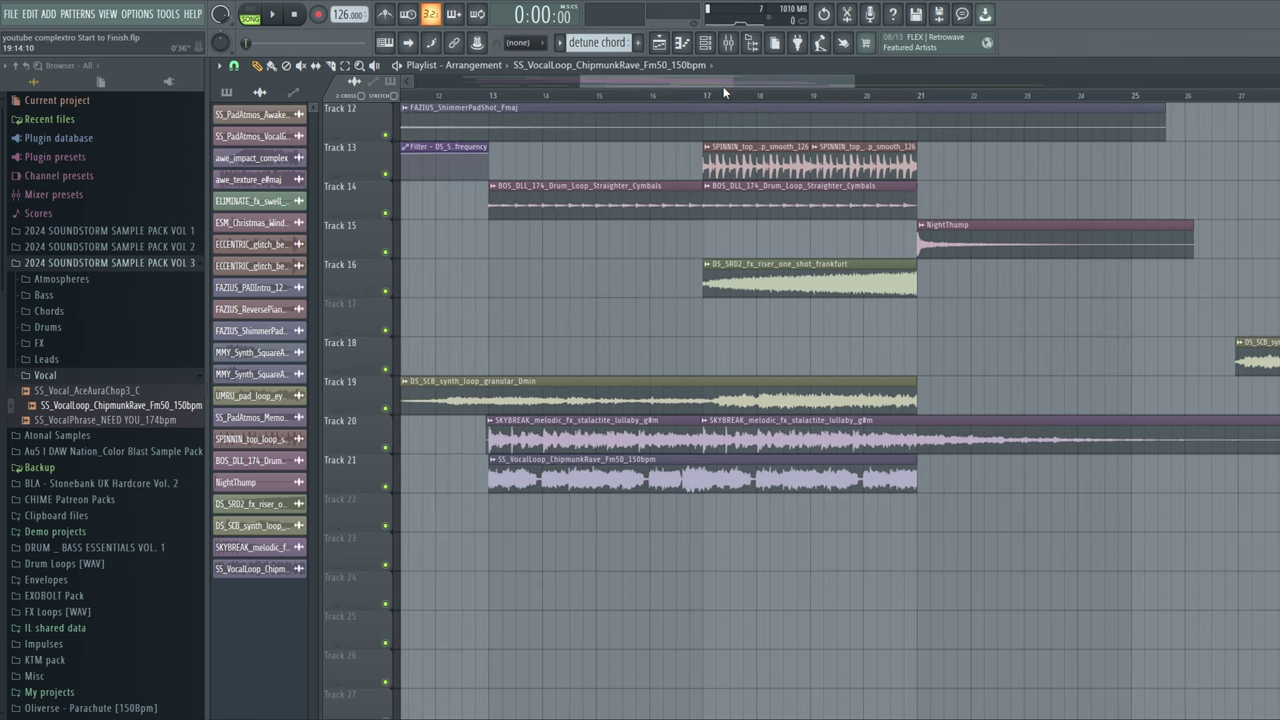
{"action": "left_click_drag", "start_coordinate": [692, 80], "coordinate": [684, 81]}
{"action": "scroll", "coordinate": [443, 251], "scroll_direction": "up", "scroll_amount": 4}
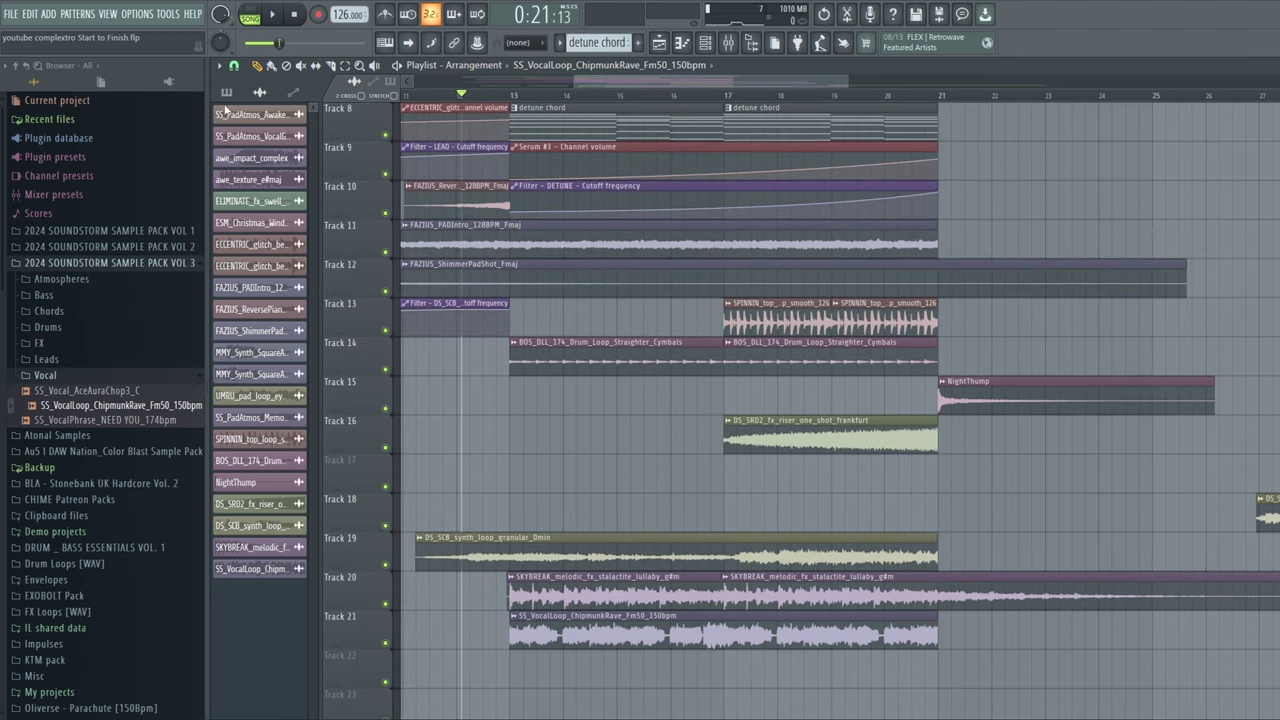
{"action": "left_click", "coordinate": [68, 376]}
{"action": "scroll", "coordinate": [98, 484], "scroll_direction": "down", "scroll_amount": 7}
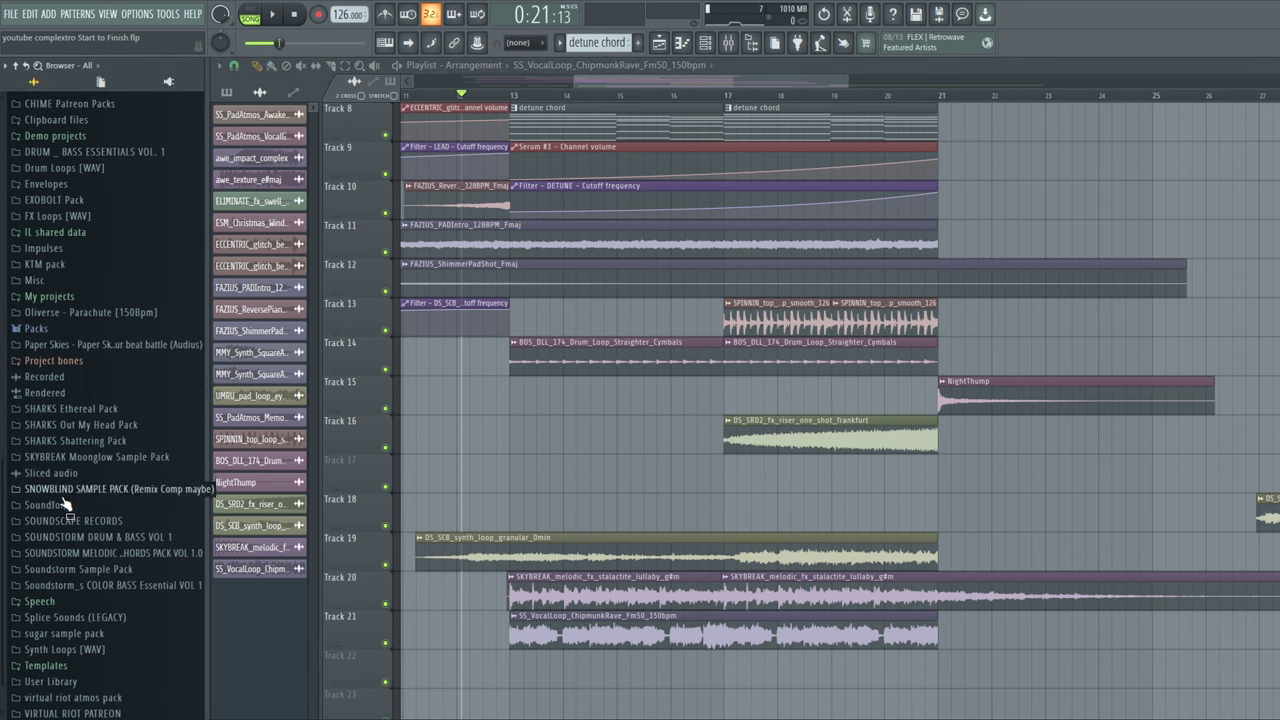
{"action": "left_click", "coordinate": [80, 617]}
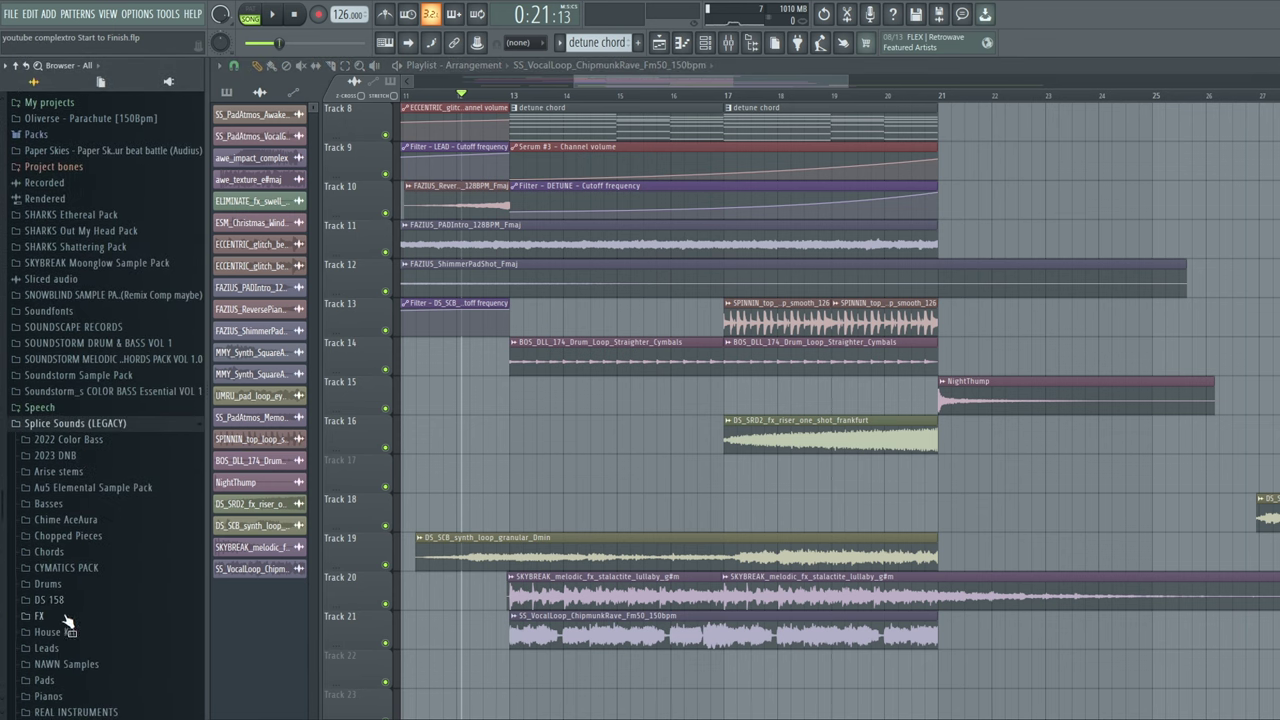
{"action": "left_click", "coordinate": [66, 617]}
{"action": "scroll", "coordinate": [100, 350], "scroll_direction": "down", "scroll_amount": 8}
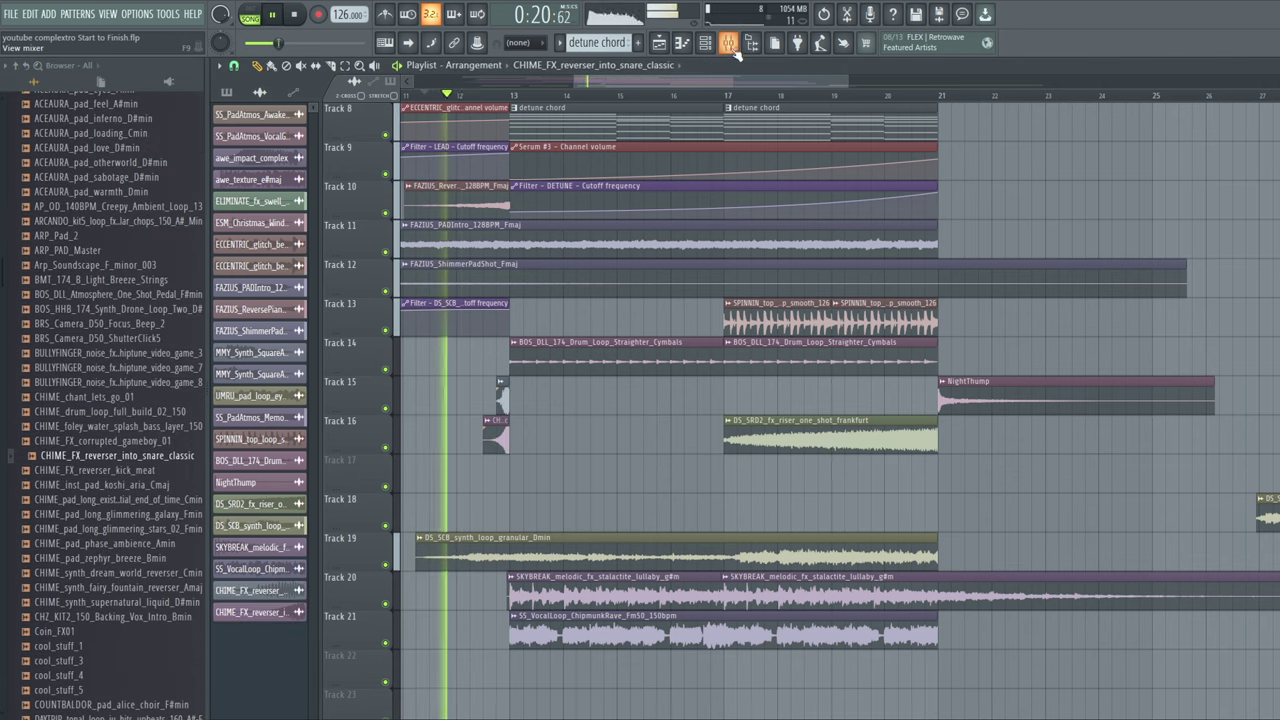
Adjust the mixer levels of the two CHIME_FX reverser tracks and lower the VOCAL track during playback
{"action": "left_click", "coordinate": [728, 42]}
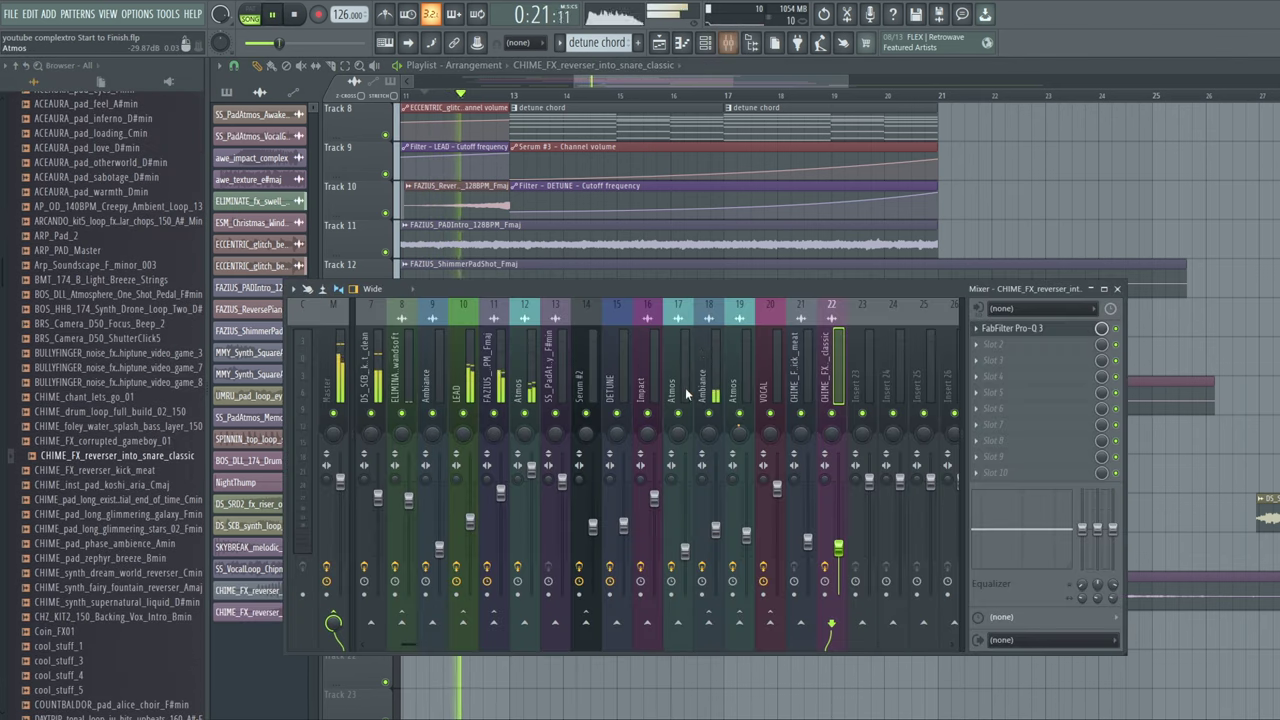
{"action": "left_click", "coordinate": [808, 538]}
{"action": "left_click", "coordinate": [838, 545]}
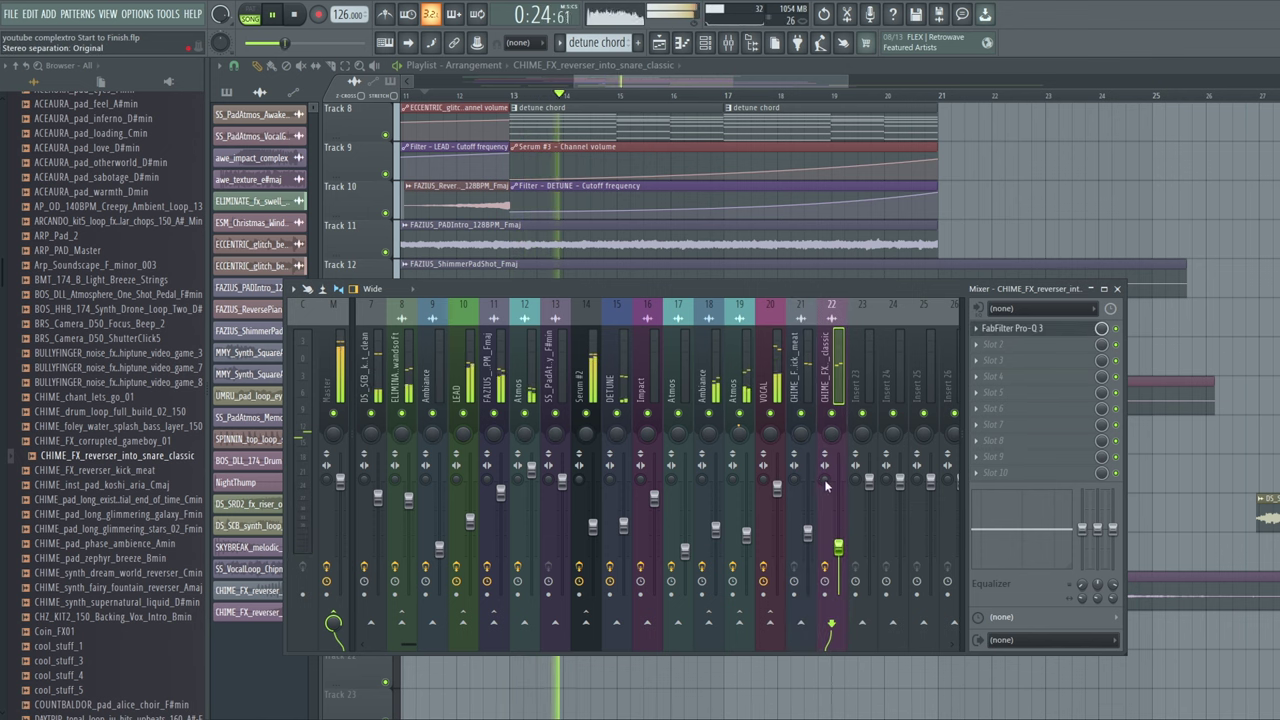
{"action": "left_click", "coordinate": [777, 512]}
Move the VOCAL track's Pro-Q 3 low cut to about 180 Hz with a Q of 0.418, and set its OTT time to 21%
{"action": "left_click", "coordinate": [1026, 393]}
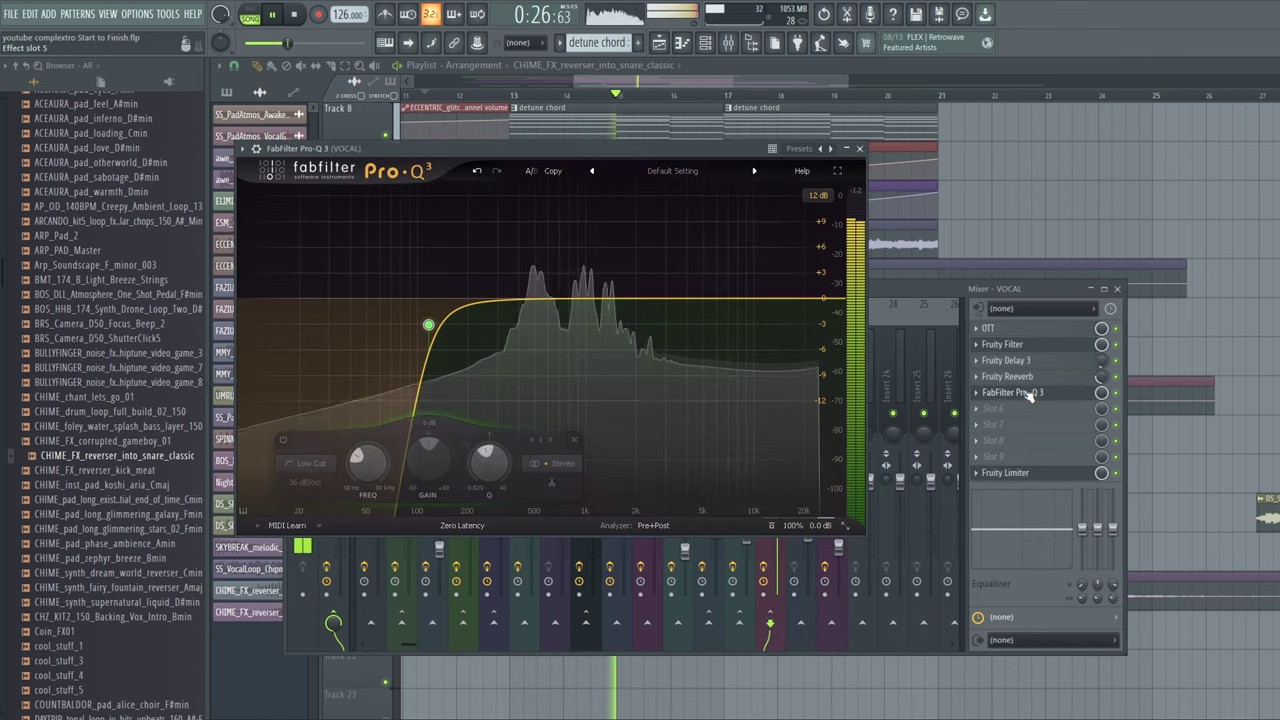
{"action": "left_click_drag", "start_coordinate": [429, 325], "coordinate": [461, 359]}
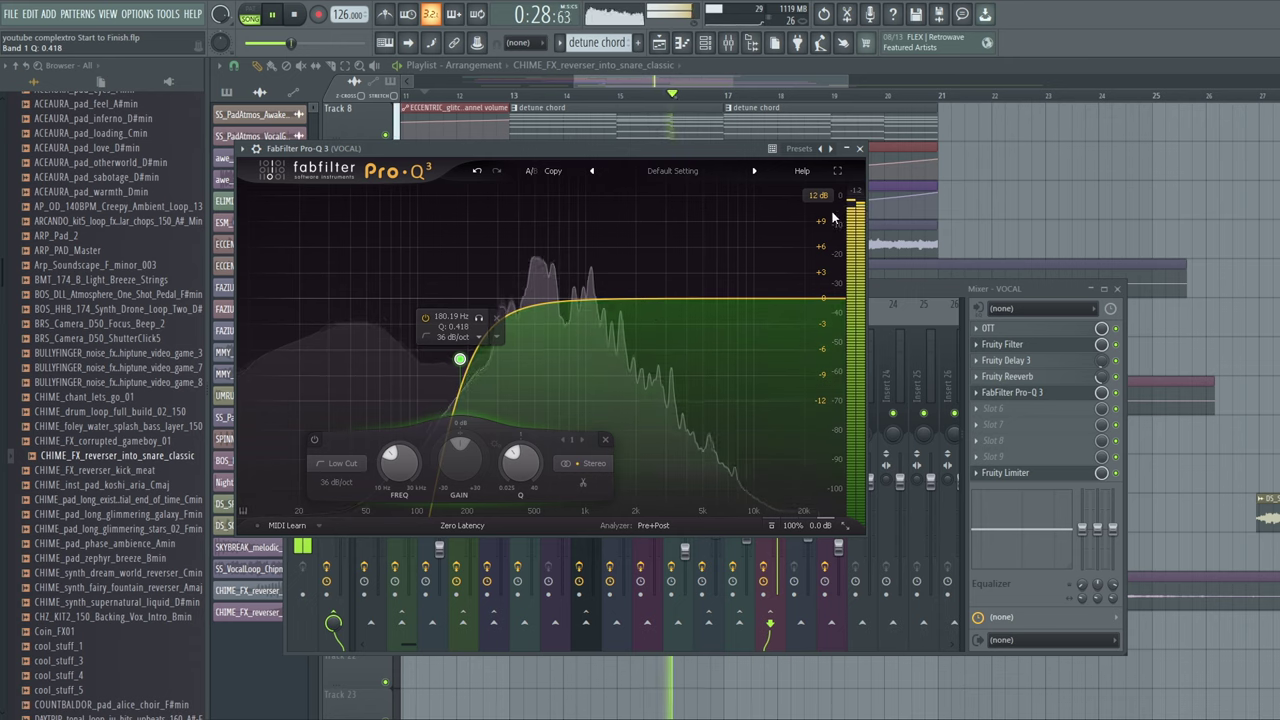
{"action": "left_click", "coordinate": [860, 149]}
{"action": "left_click", "coordinate": [1006, 334]}
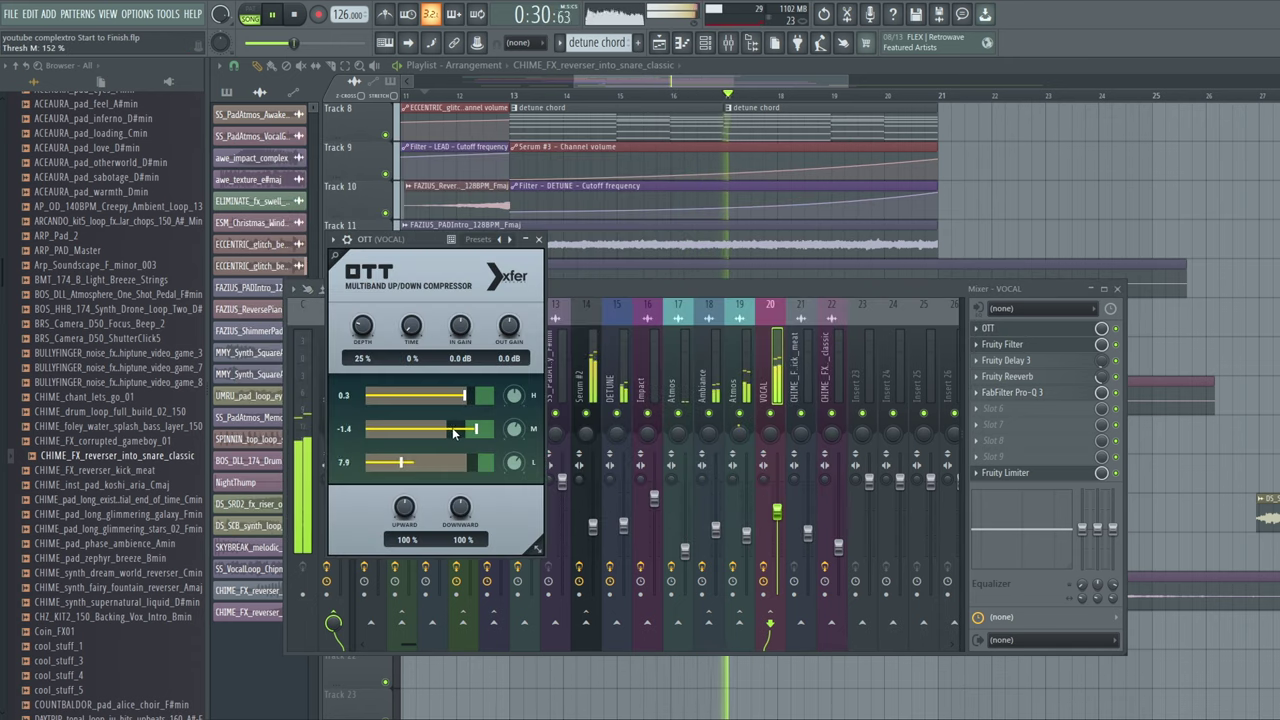
{"action": "left_click_drag", "start_coordinate": [411, 313], "coordinate": [363, 325]}
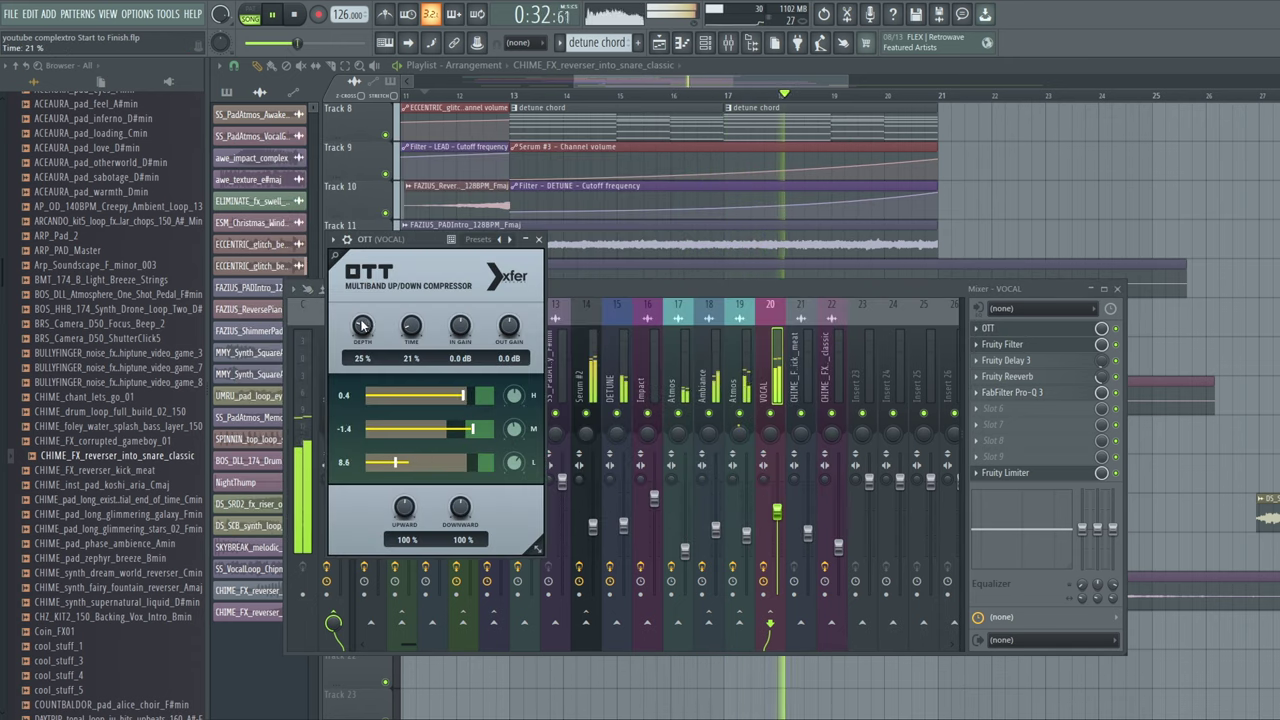
{"action": "left_click", "coordinate": [333, 76]}
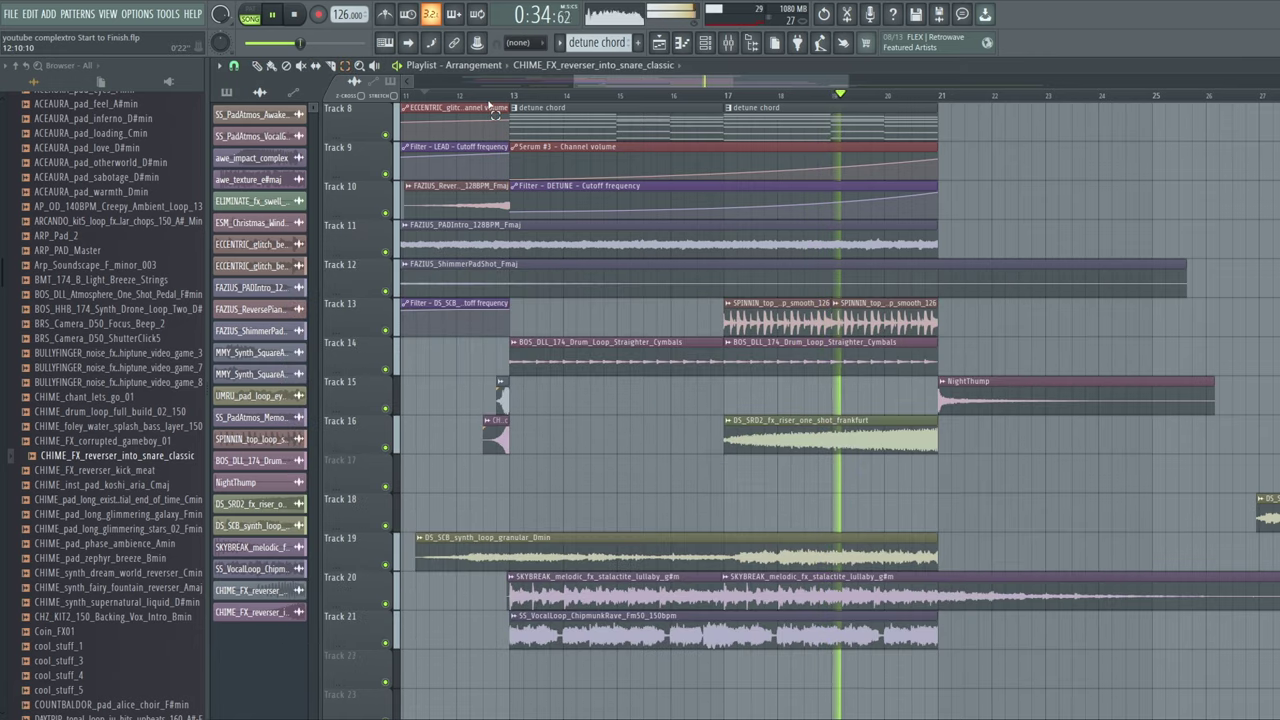
Create a VOCAL Fruity Filter cutoff automation clip on Track 17 from mid-bar 12 to bar 21, rising to maximum at its end
{"action": "left_click_drag", "start_coordinate": [485, 101], "coordinate": [937, 141]}
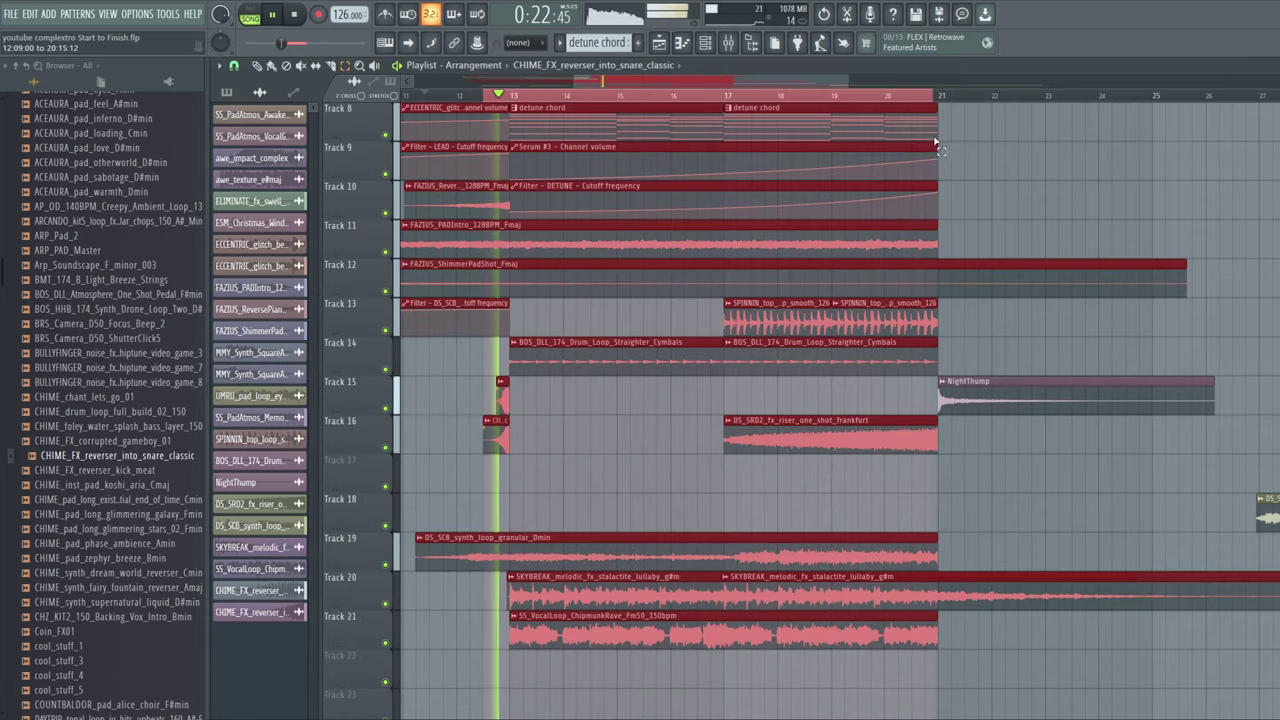
{"action": "left_click", "coordinate": [732, 46]}
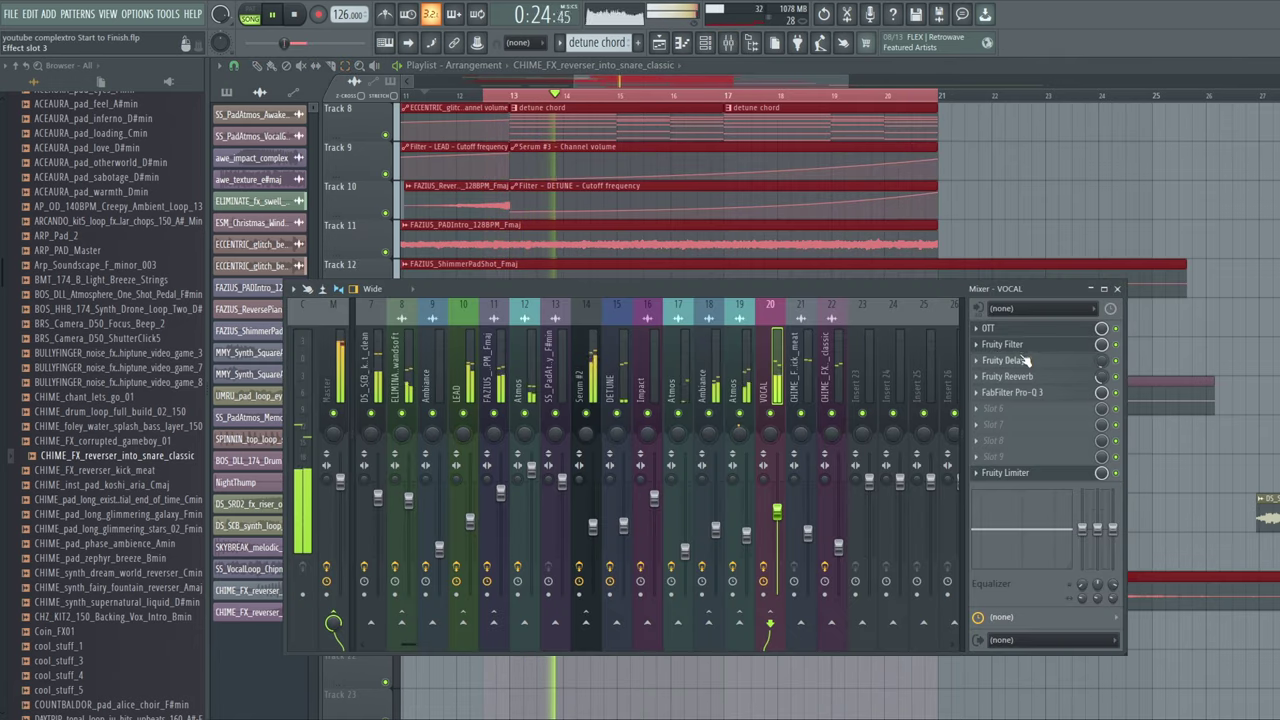
{"action": "left_click", "coordinate": [1029, 345]}
{"action": "right_click", "coordinate": [297, 200]}
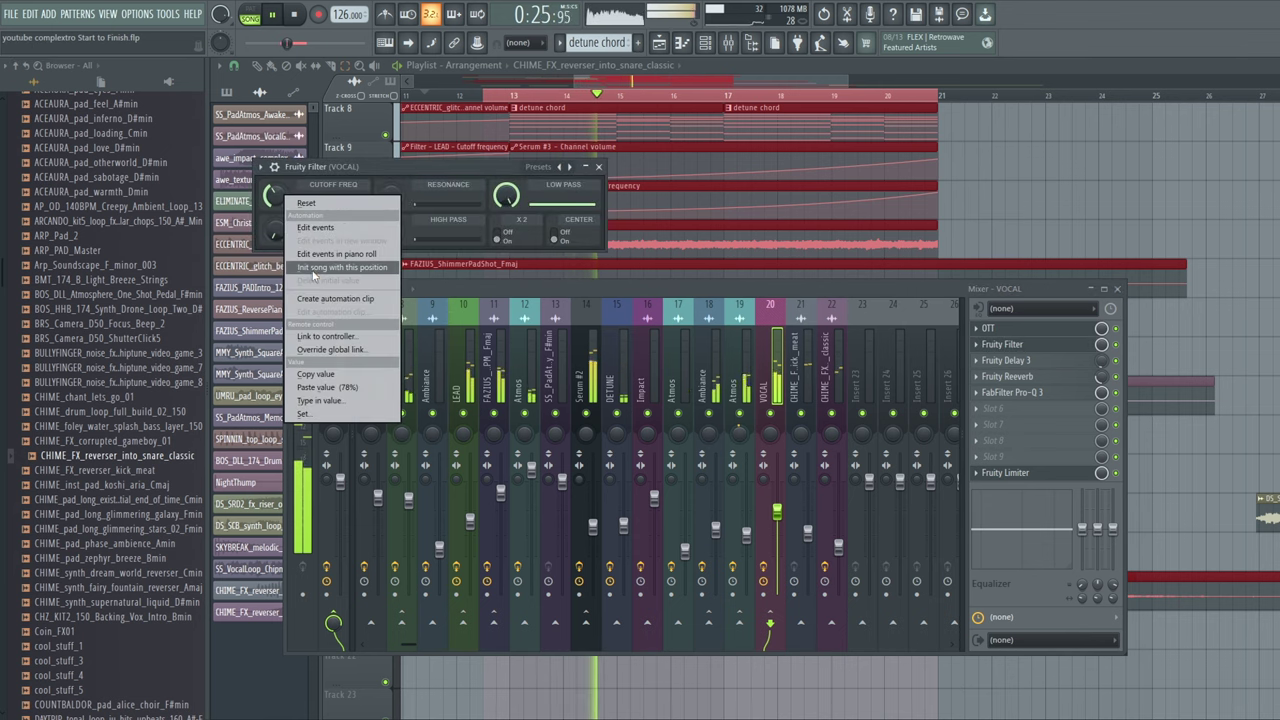
{"action": "left_click", "coordinate": [310, 298]}
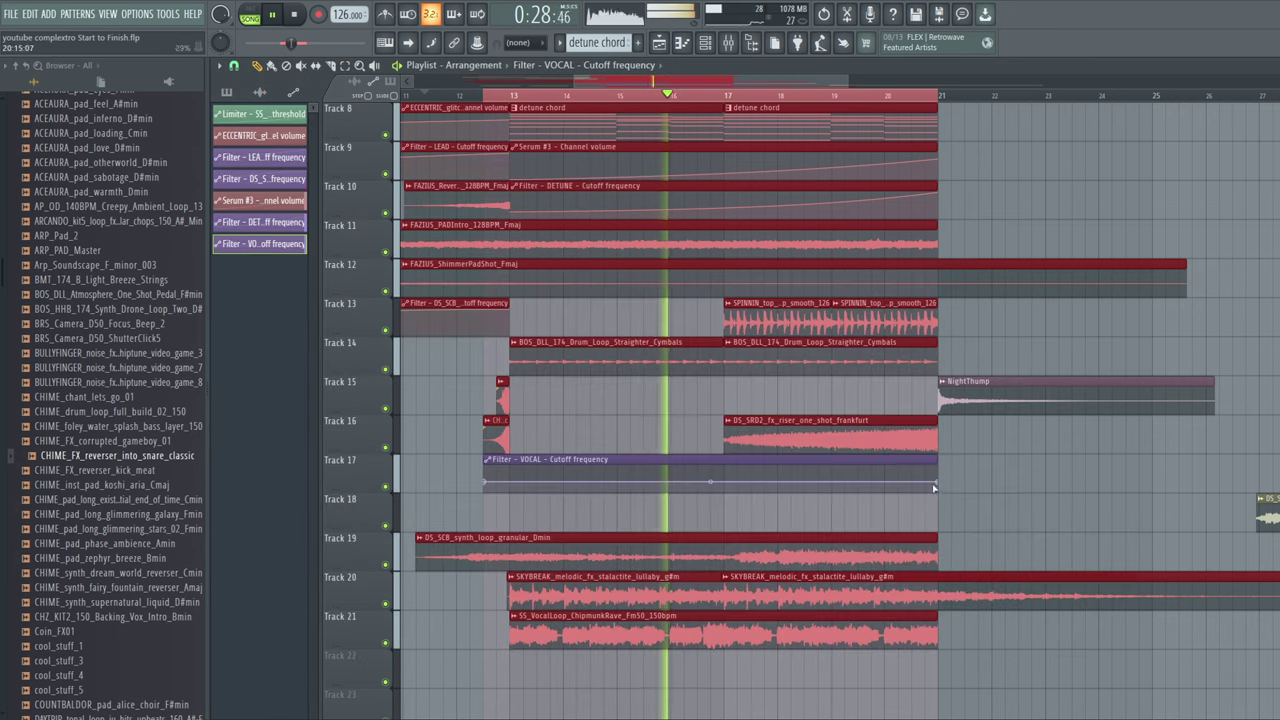
{"action": "left_click_drag", "start_coordinate": [936, 484], "coordinate": [939, 459]}
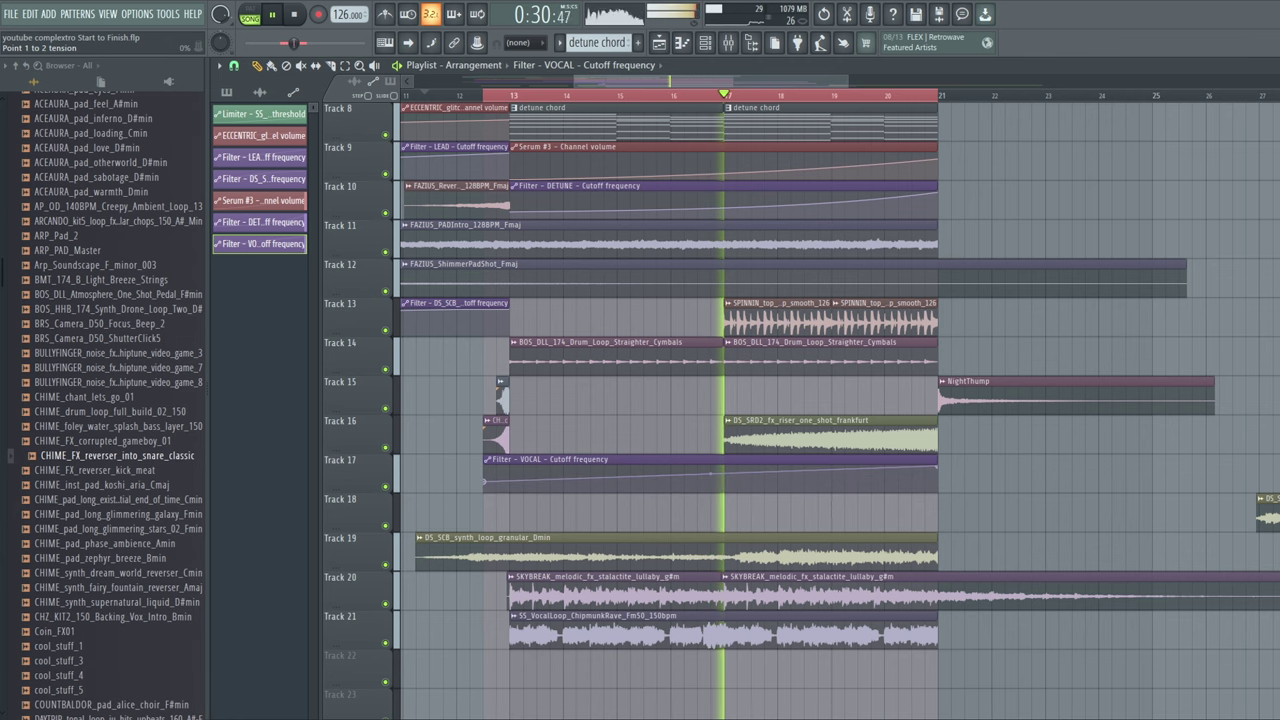
Create automation clips for the mix levels of the VOCAL track's Fruity Reeverb and Fruity Delay 3
{"action": "key", "text": "F9"}
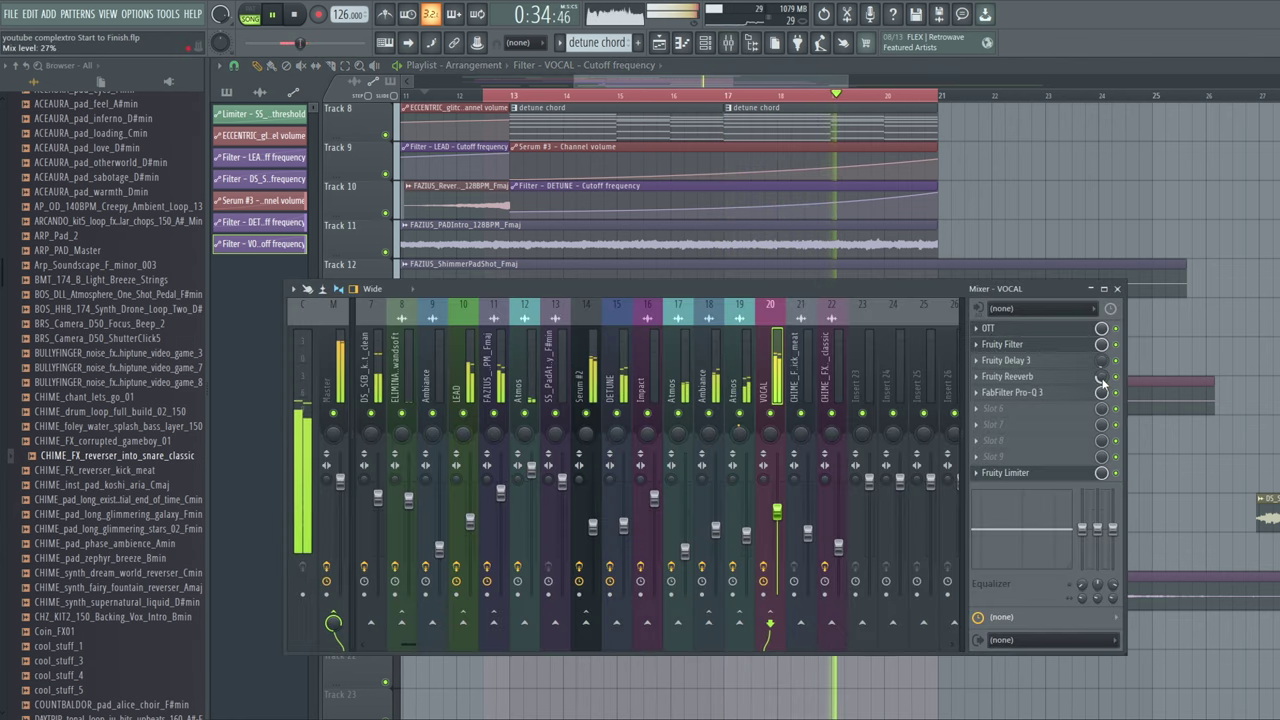
{"action": "left_click_drag", "start_coordinate": [1101, 376], "coordinate": [1101, 366]}
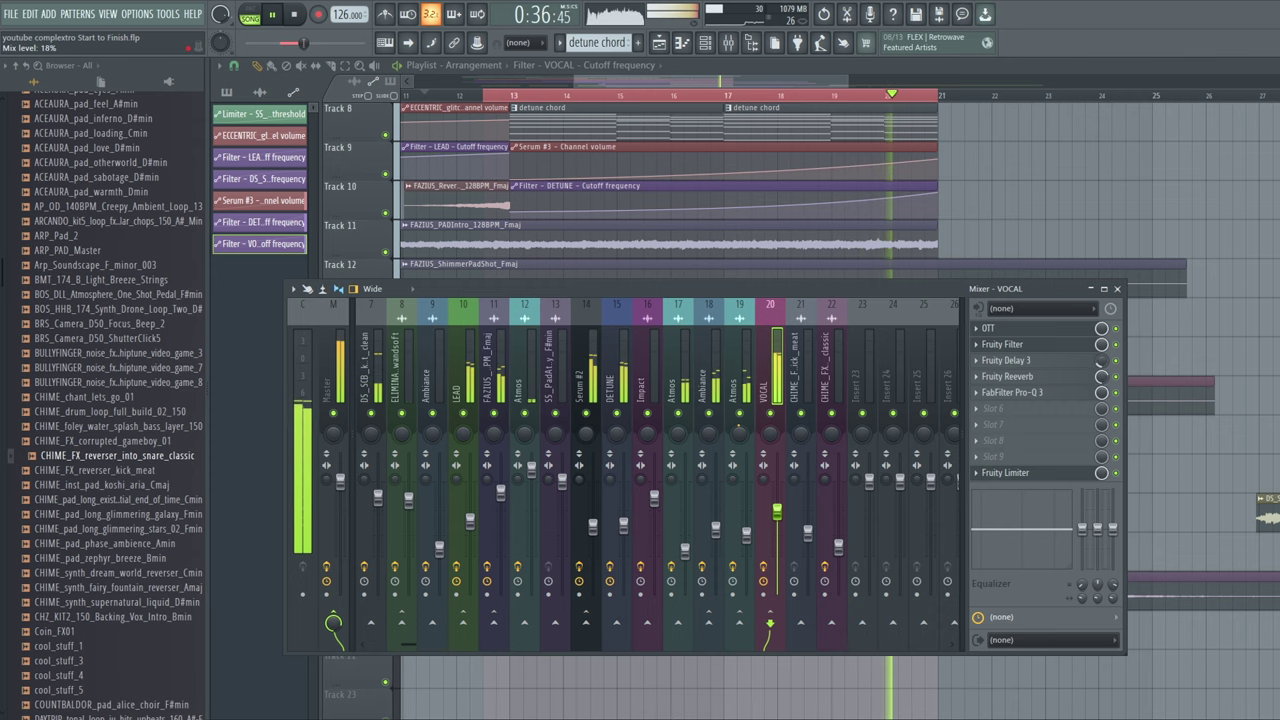
{"action": "right_click", "coordinate": [1101, 376]}
{"action": "left_click", "coordinate": [1150, 483]}
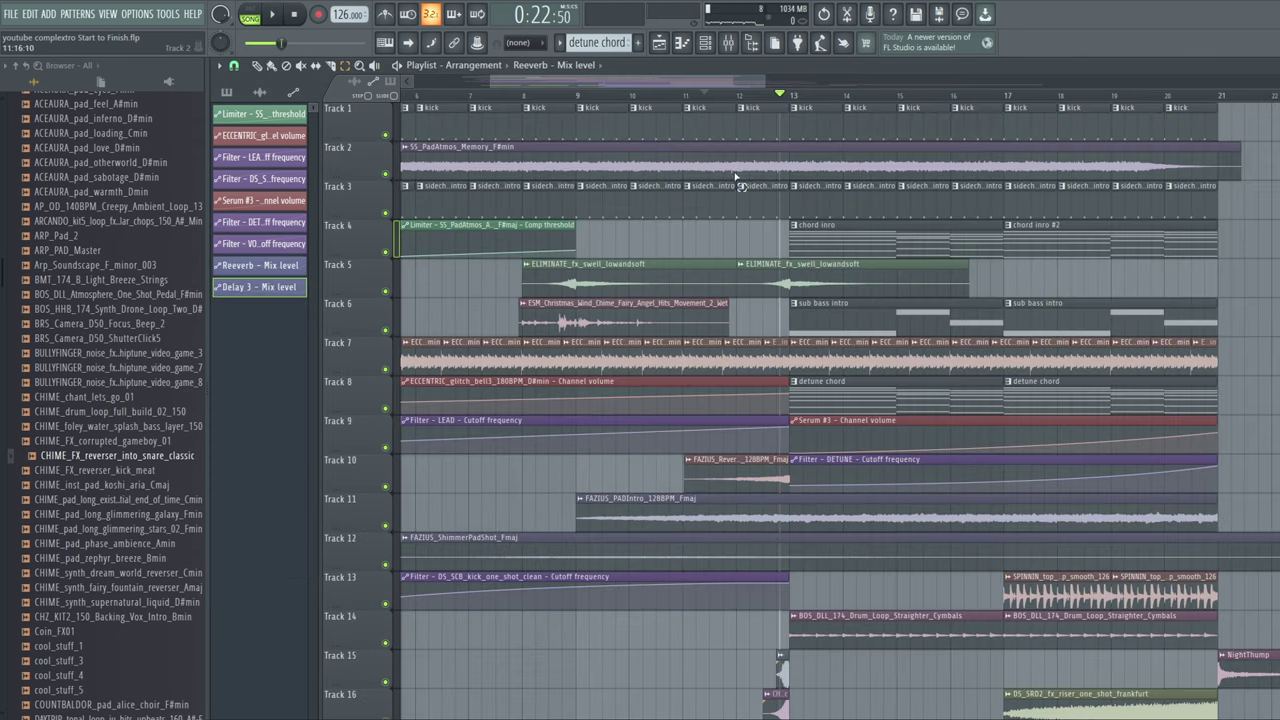
Copy the Serum #2 chord notes from the chord inro pattern
{"action": "left_click", "coordinate": [818, 244]}
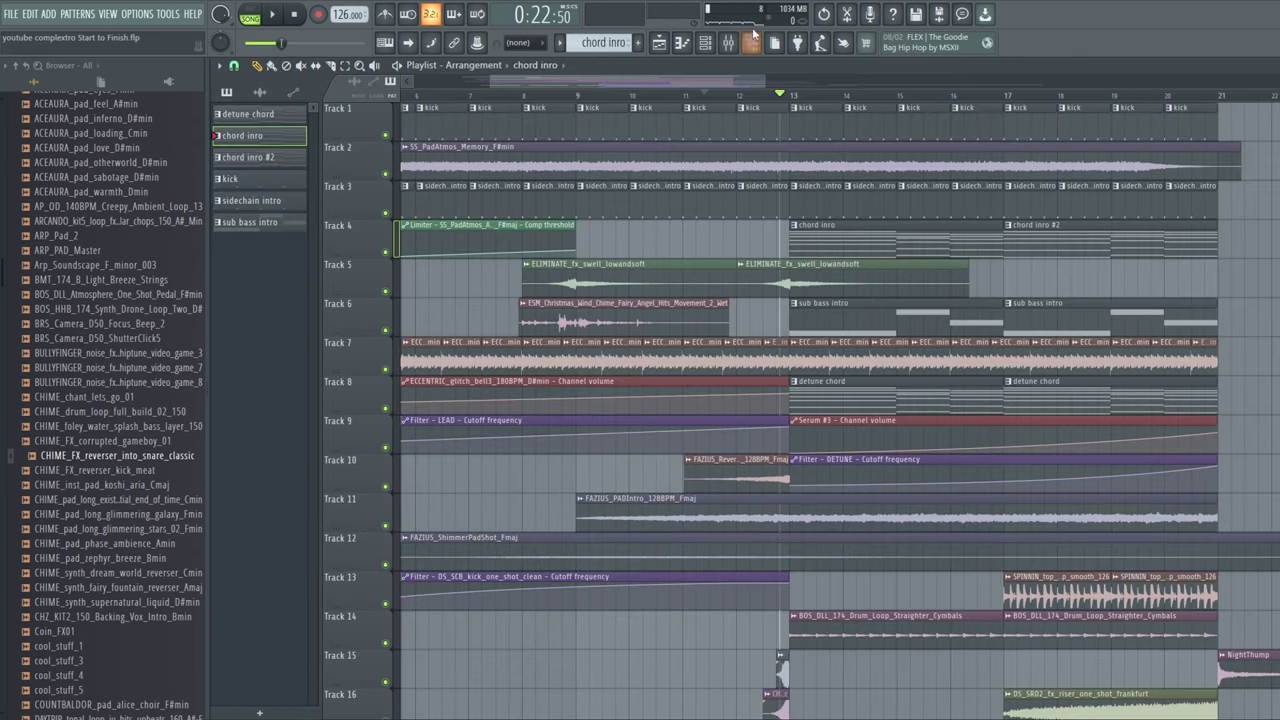
{"action": "left_click", "coordinate": [712, 46]}
{"action": "right_click", "coordinate": [502, 331]}
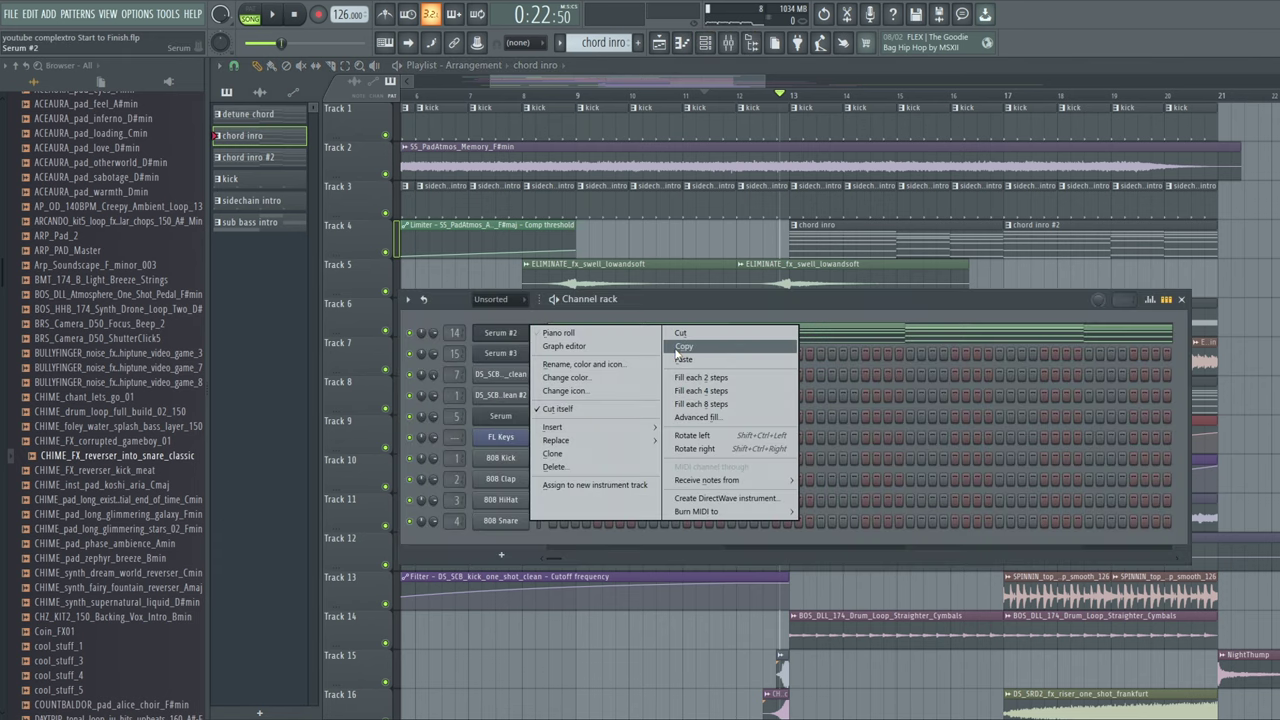
{"action": "left_click", "coordinate": [670, 346]}
Create a pattern named keys, paste the chord notes into the FL Keys channel, and open them in the piano roll
{"action": "left_click", "coordinate": [647, 44]}
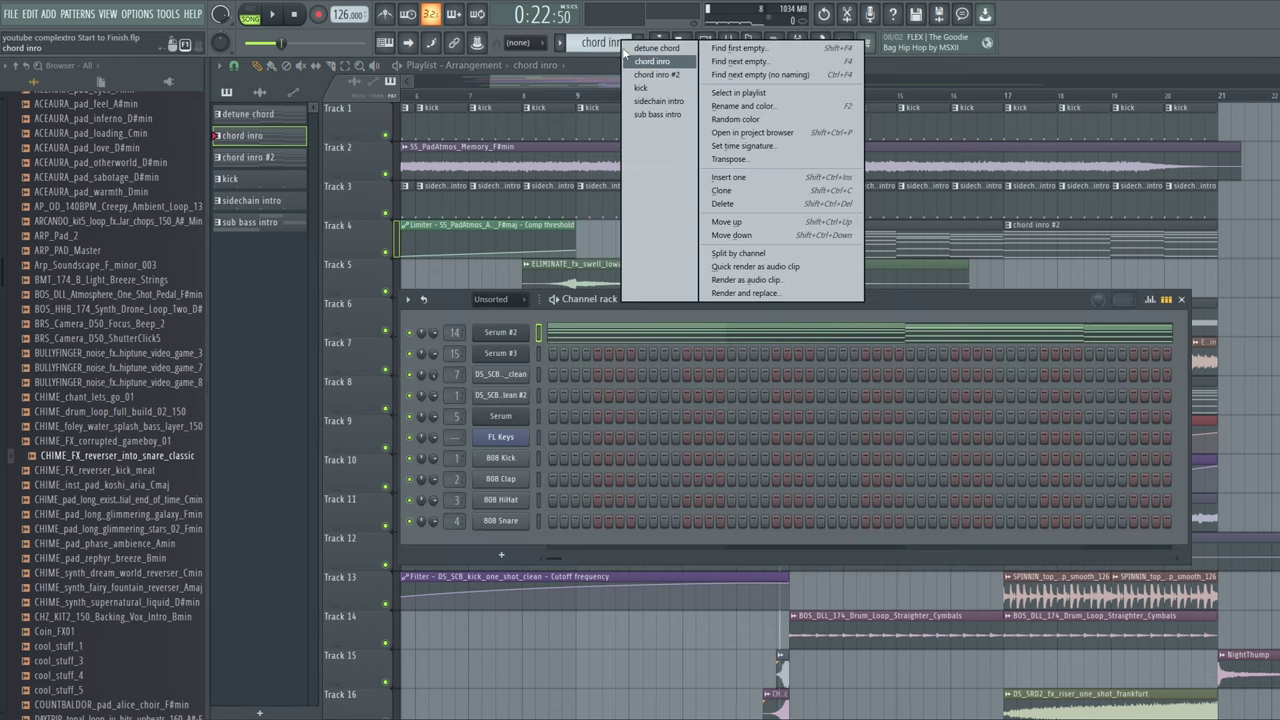
{"action": "left_click", "coordinate": [767, 188]}
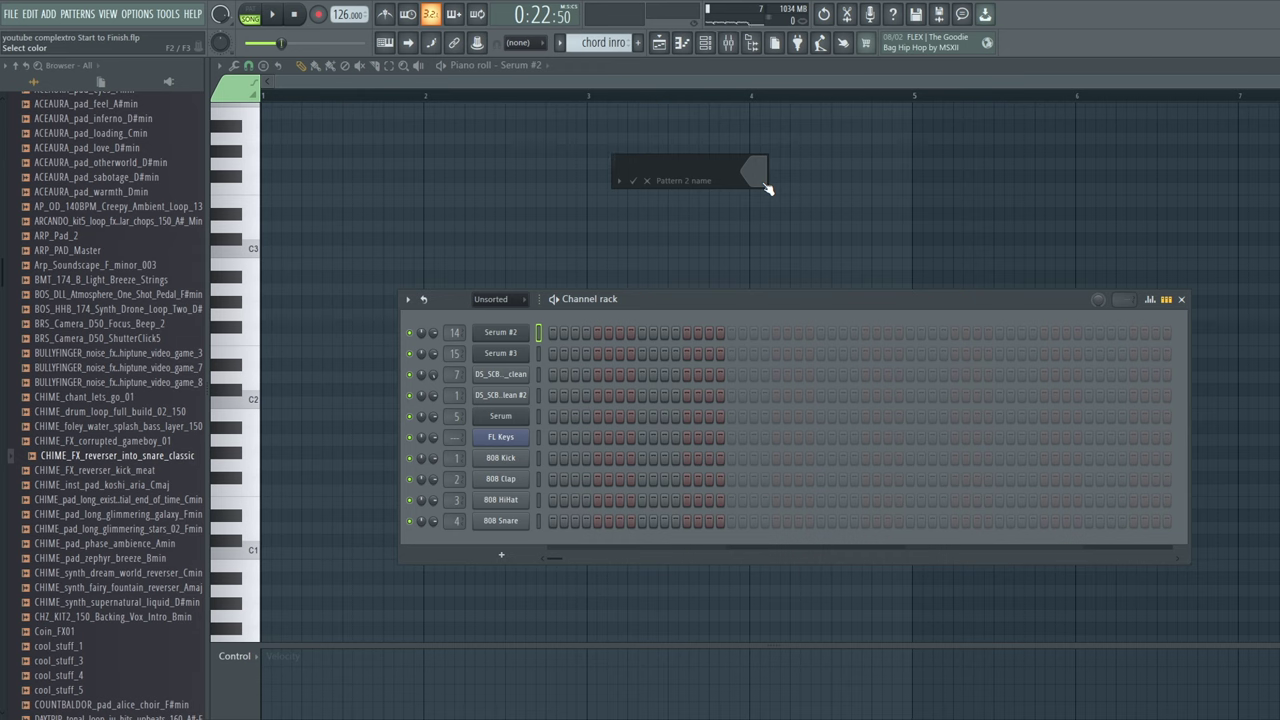
{"action": "key", "text": "Return"}
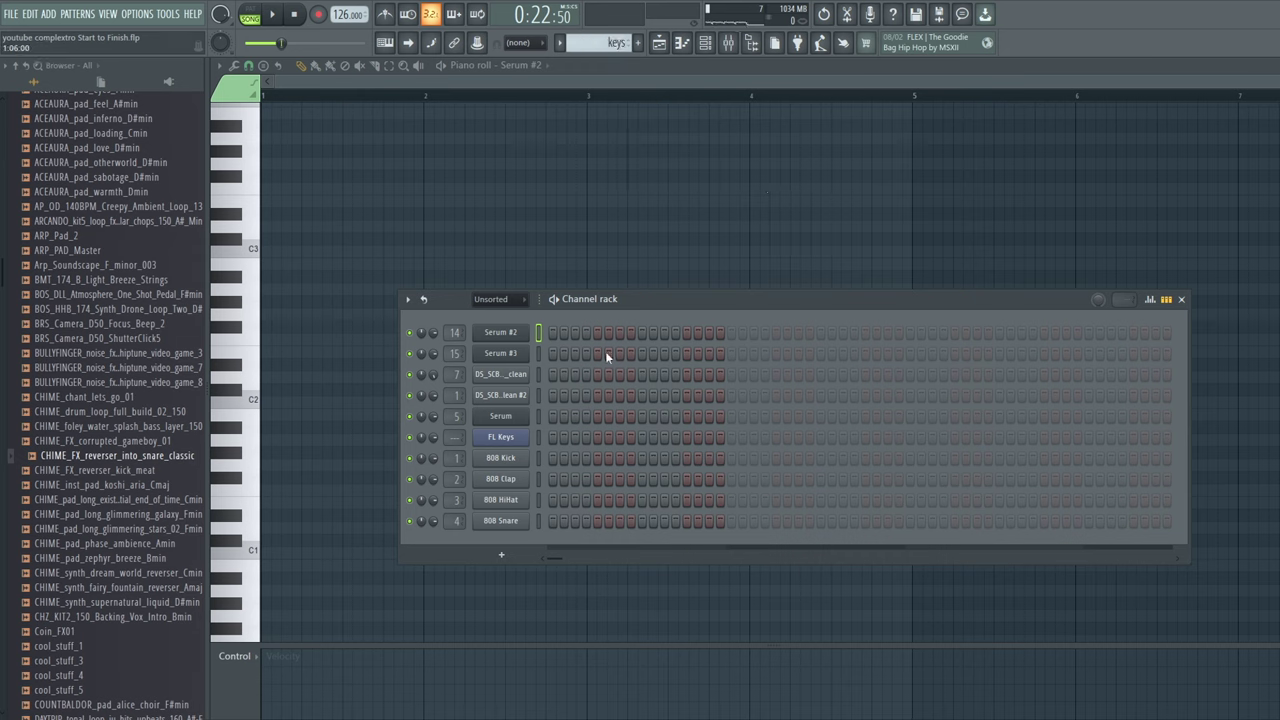
{"action": "left_click", "coordinate": [508, 438]}
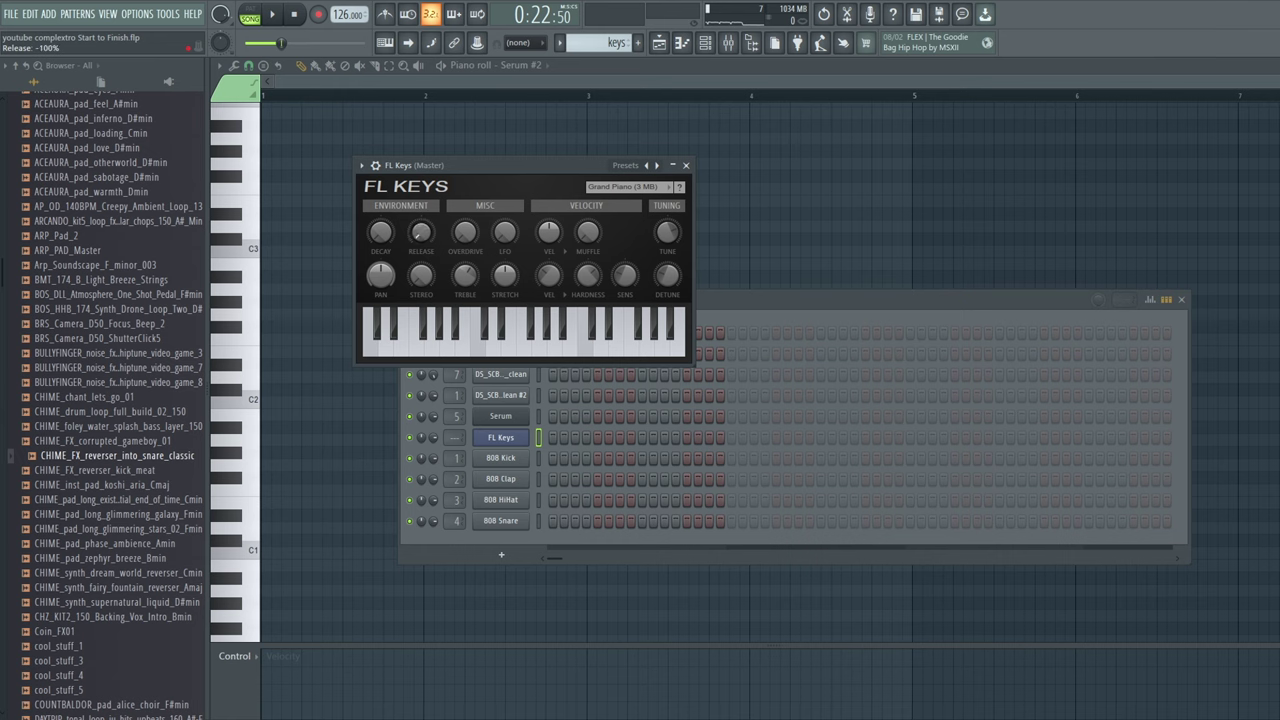
{"action": "left_click", "coordinate": [741, 303]}
{"action": "key", "text": "ctrl+v"}
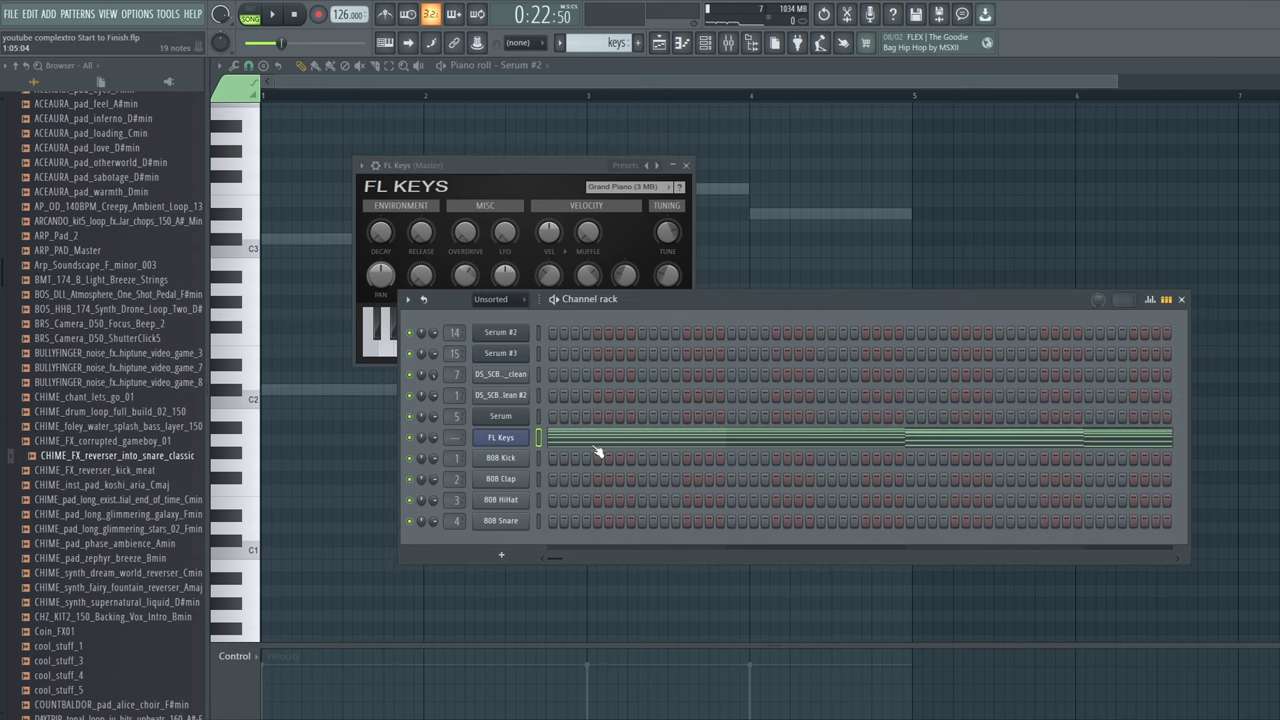
{"action": "left_click", "coordinate": [592, 442]}
Audition each pasted chord on the FL Keys piano sound
{"action": "scroll", "coordinate": [536, 282], "scroll_direction": "up", "scroll_amount": 3}
{"action": "left_click", "coordinate": [418, 65]}
{"action": "scroll", "coordinate": [478, 270], "scroll_direction": "up", "scroll_amount": 3}
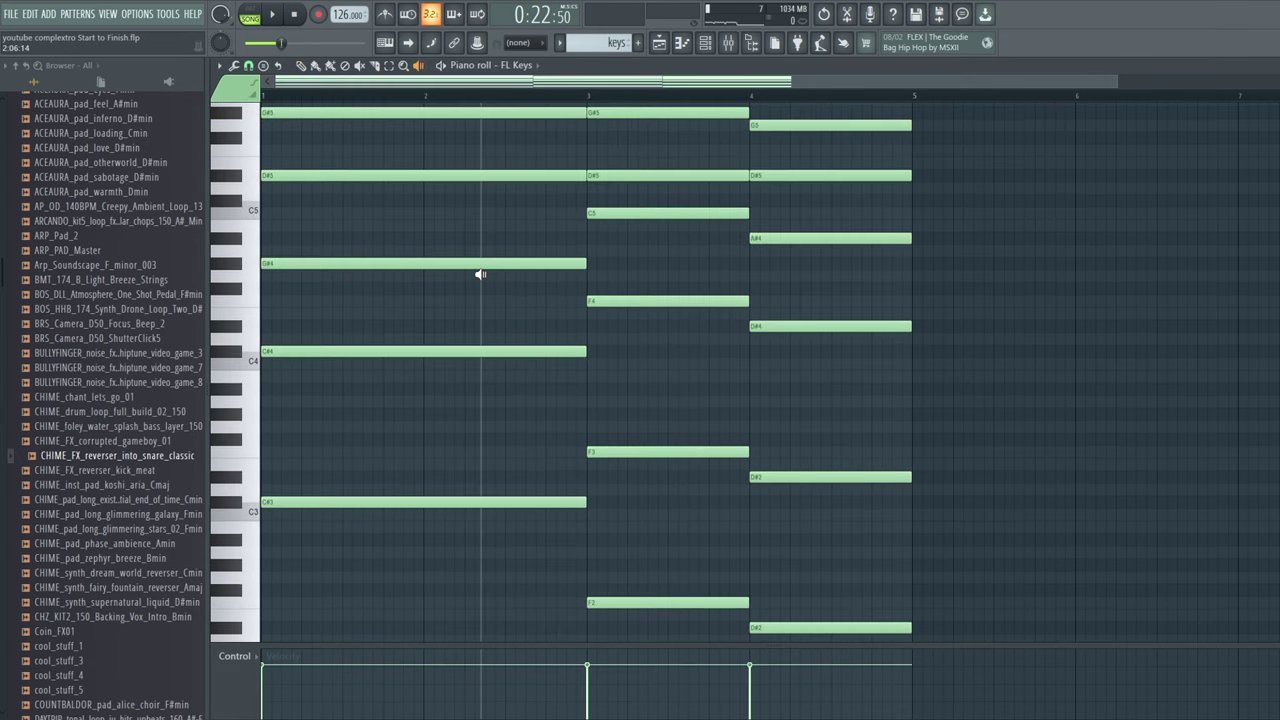
{"action": "left_click", "coordinate": [482, 275]}
{"action": "left_click", "coordinate": [689, 283]}
{"action": "left_click", "coordinate": [842, 283]}
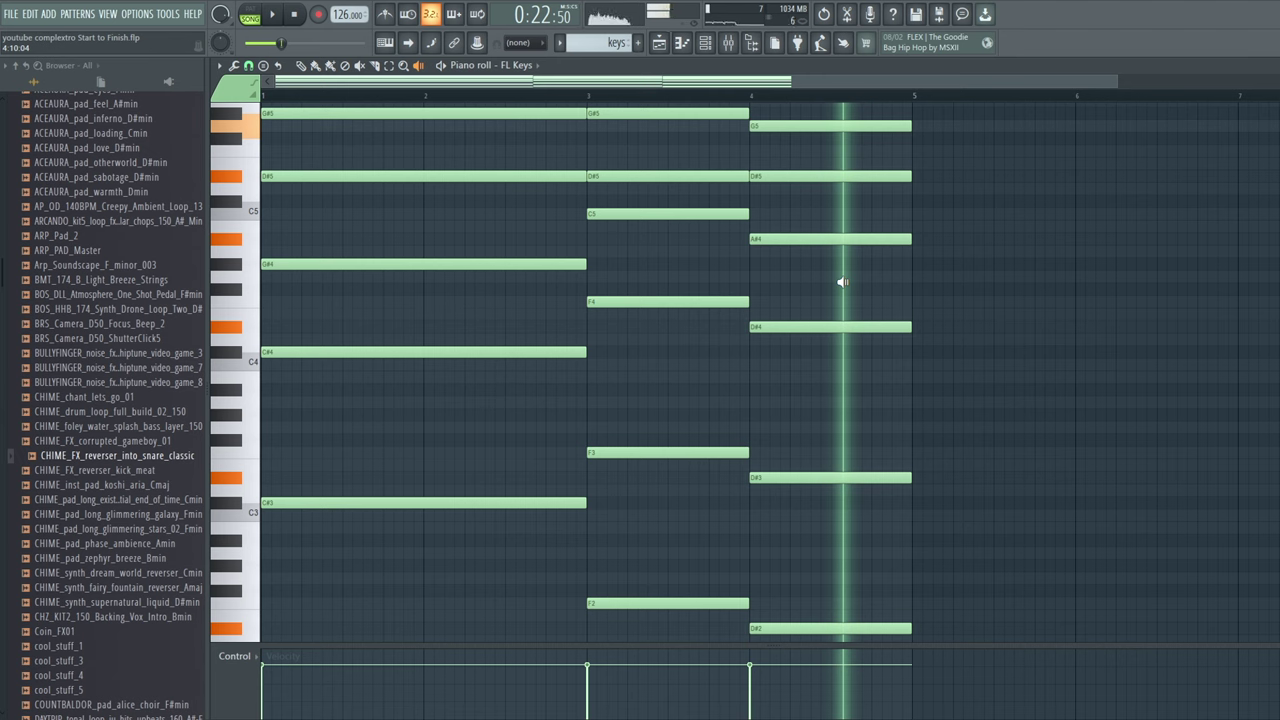
{"action": "left_click", "coordinate": [824, 269]}
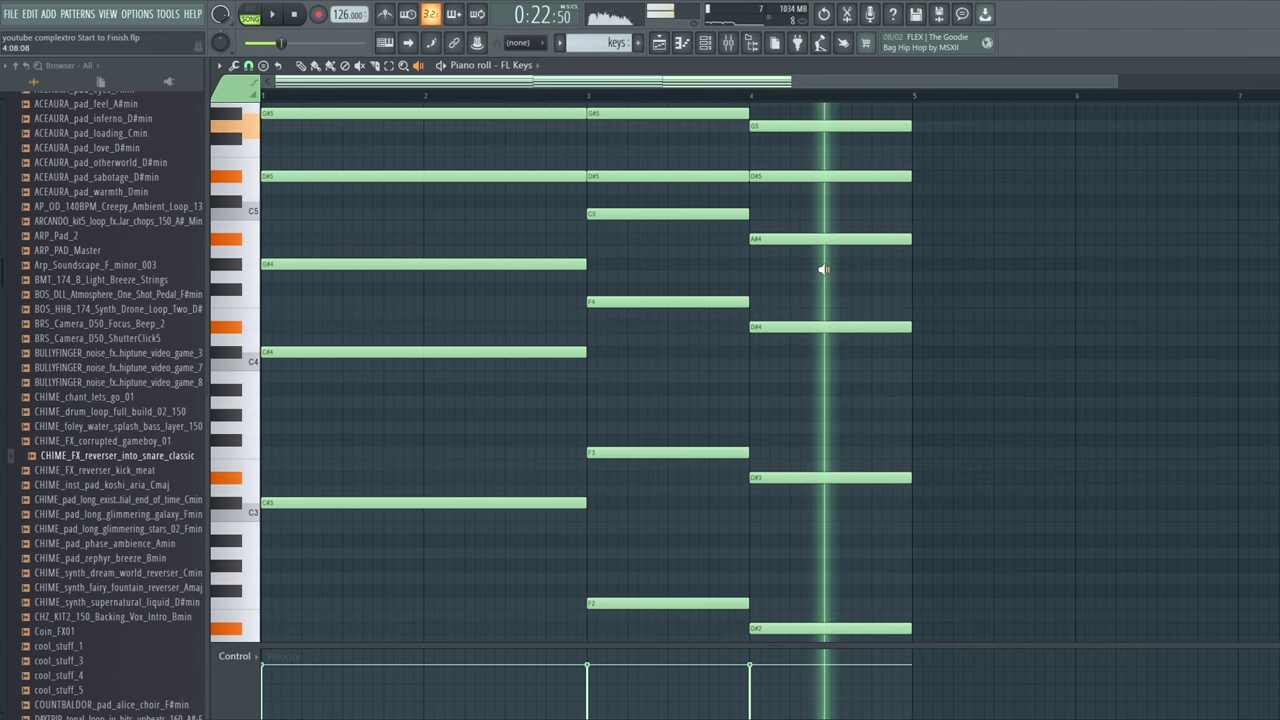
{"action": "left_click", "coordinate": [672, 271]}
{"action": "left_click", "coordinate": [480, 271]}
{"action": "left_click", "coordinate": [813, 269]}
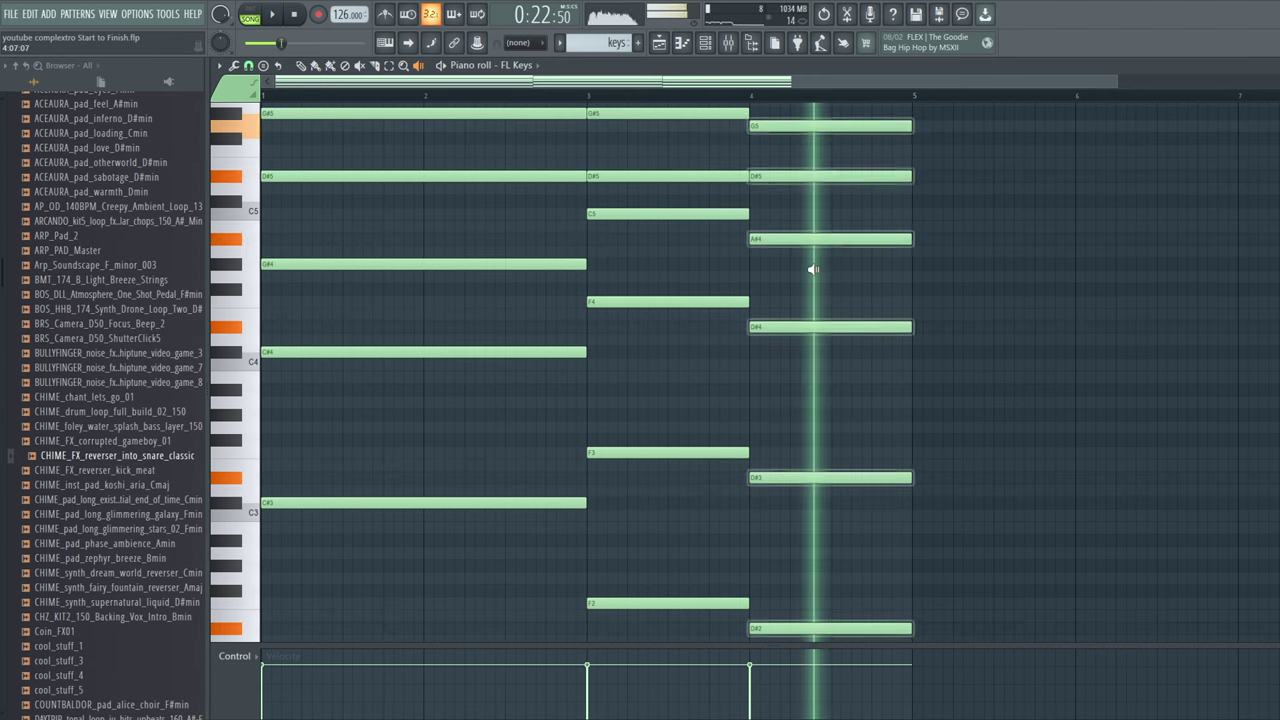
{"action": "left_click", "coordinate": [671, 267]}
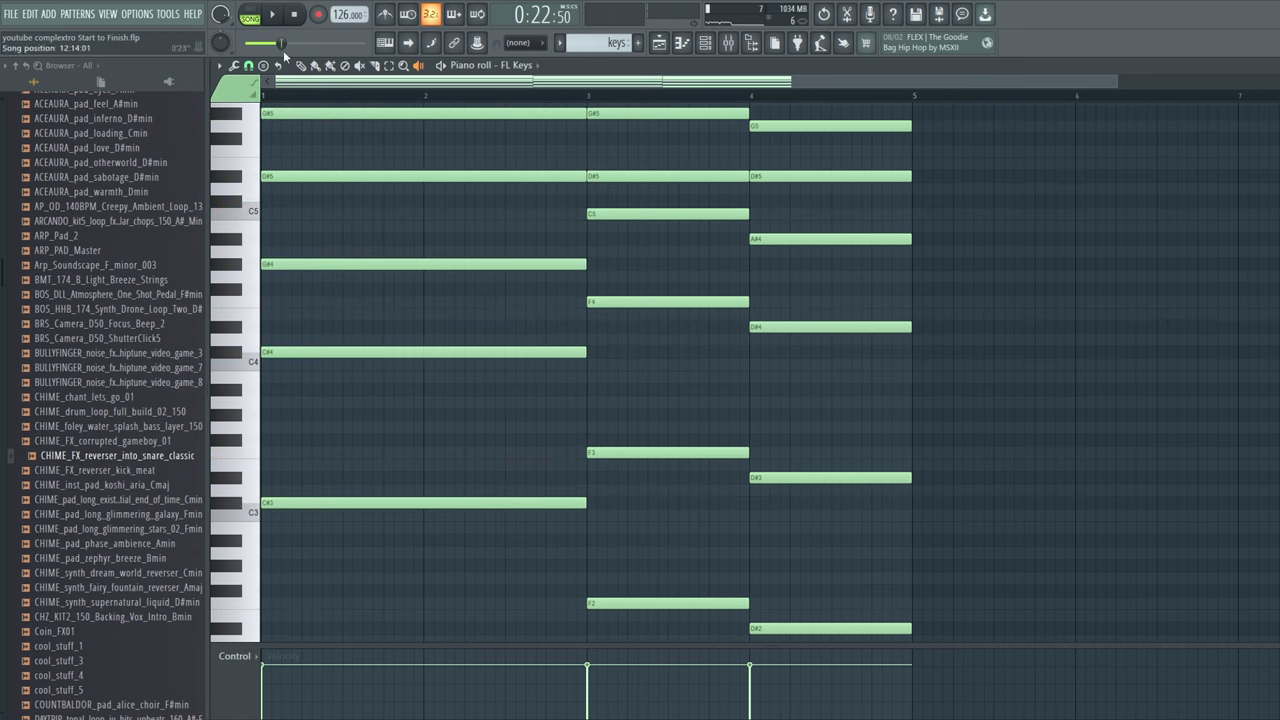
Chop the FL Keys chords into four hits per bar and preview them in pattern mode
{"action": "scroll", "coordinate": [430, 180], "scroll_direction": "up", "scroll_amount": 2}
{"action": "scroll", "coordinate": [575, 184], "scroll_direction": "down", "scroll_amount": 3}
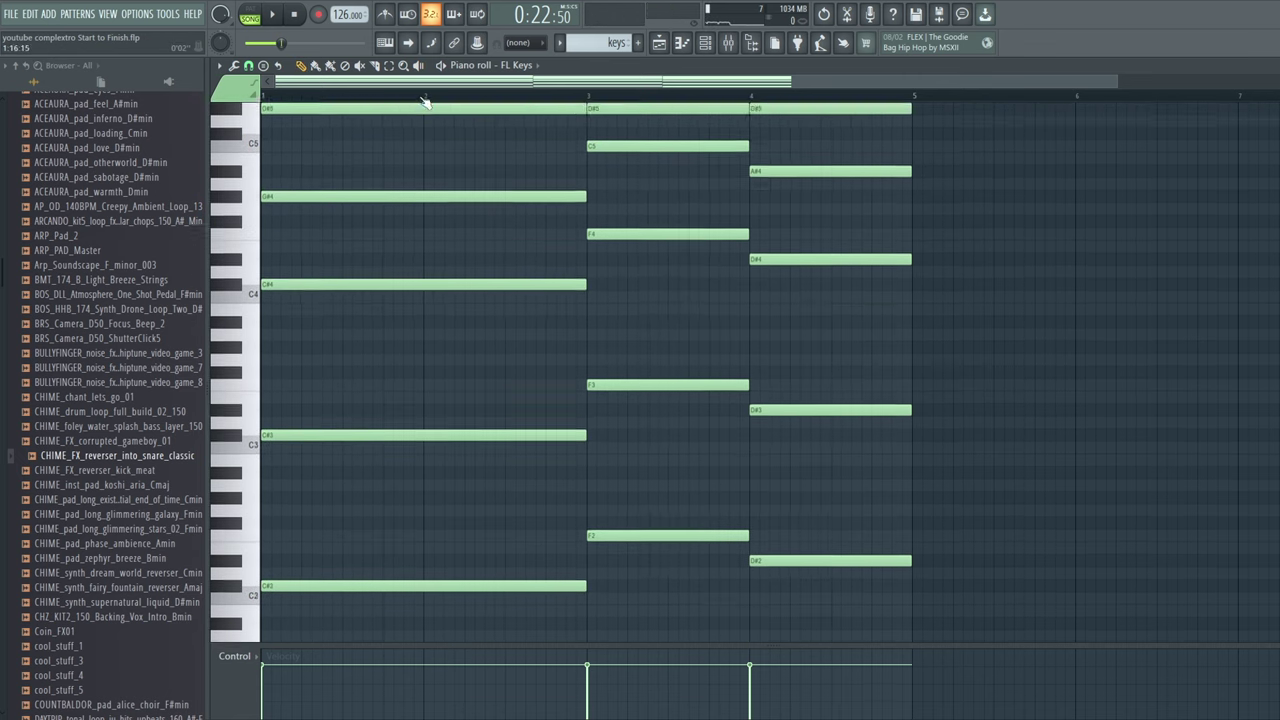
{"action": "scroll", "coordinate": [424, 97], "scroll_direction": "down", "scroll_amount": 2}
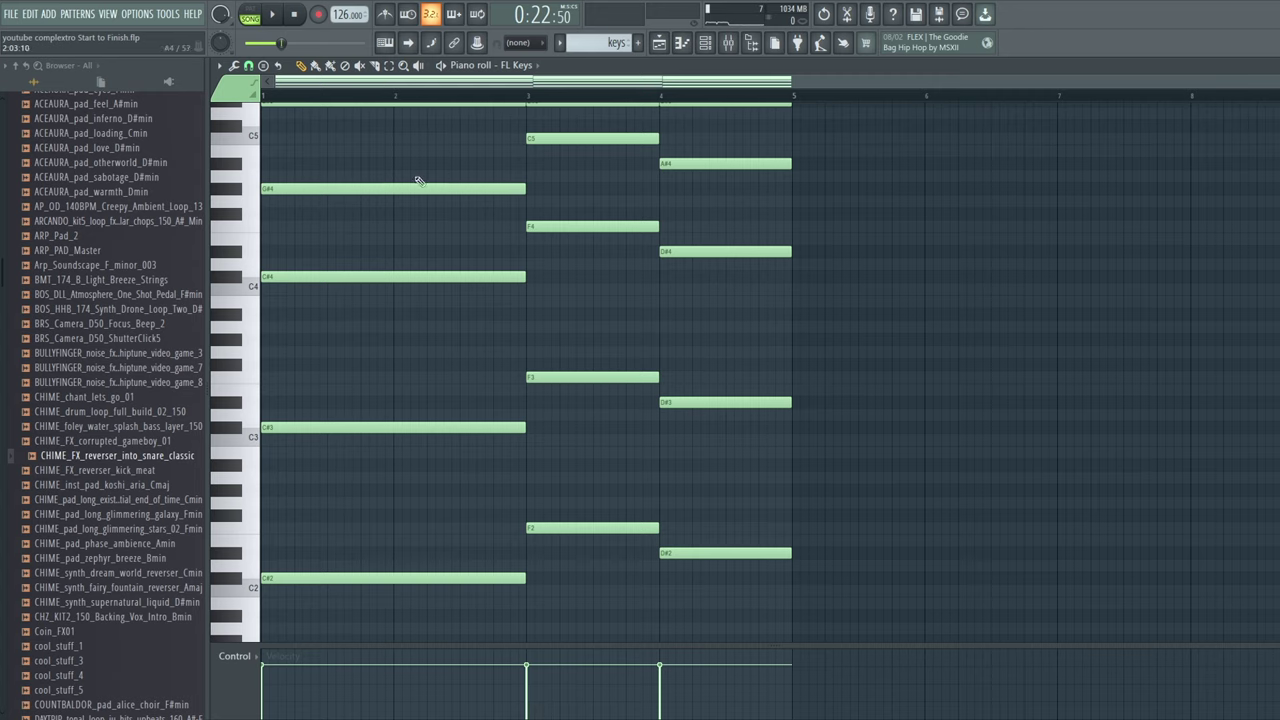
{"action": "scroll", "coordinate": [360, 160], "scroll_direction": "up", "scroll_amount": 2}
{"action": "left_click", "coordinate": [236, 66]}
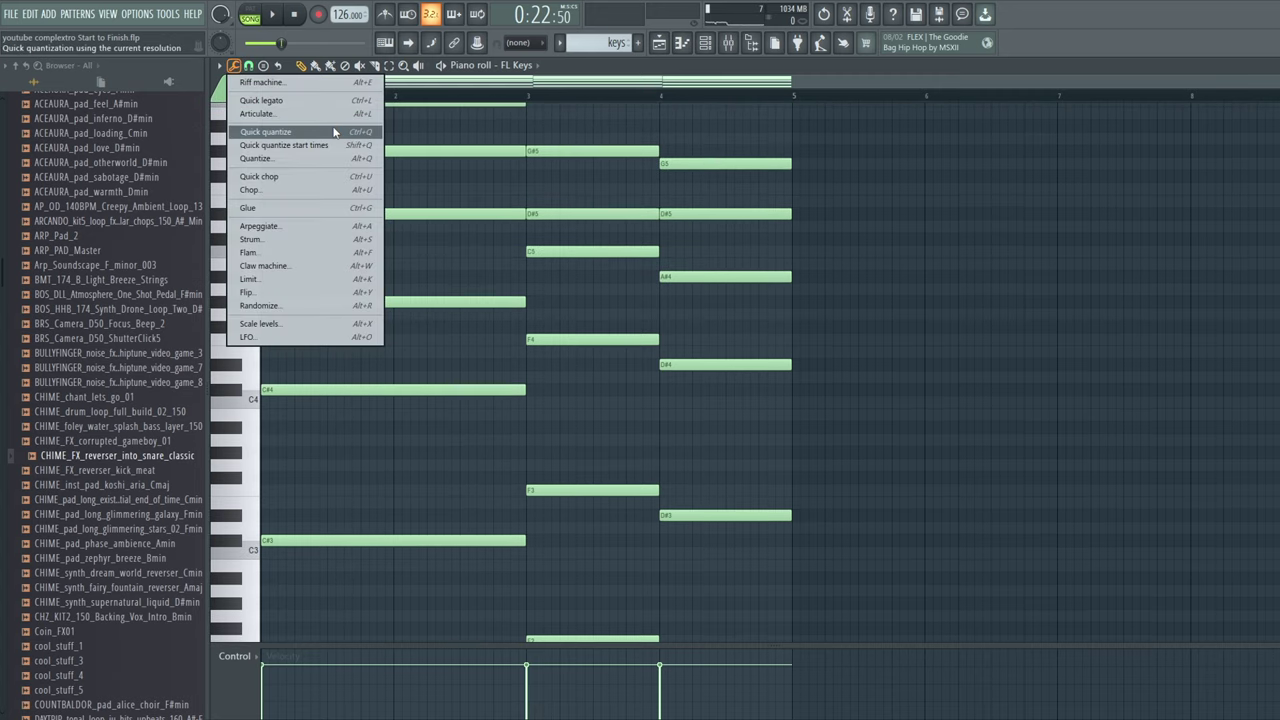
{"action": "left_click", "coordinate": [300, 190]}
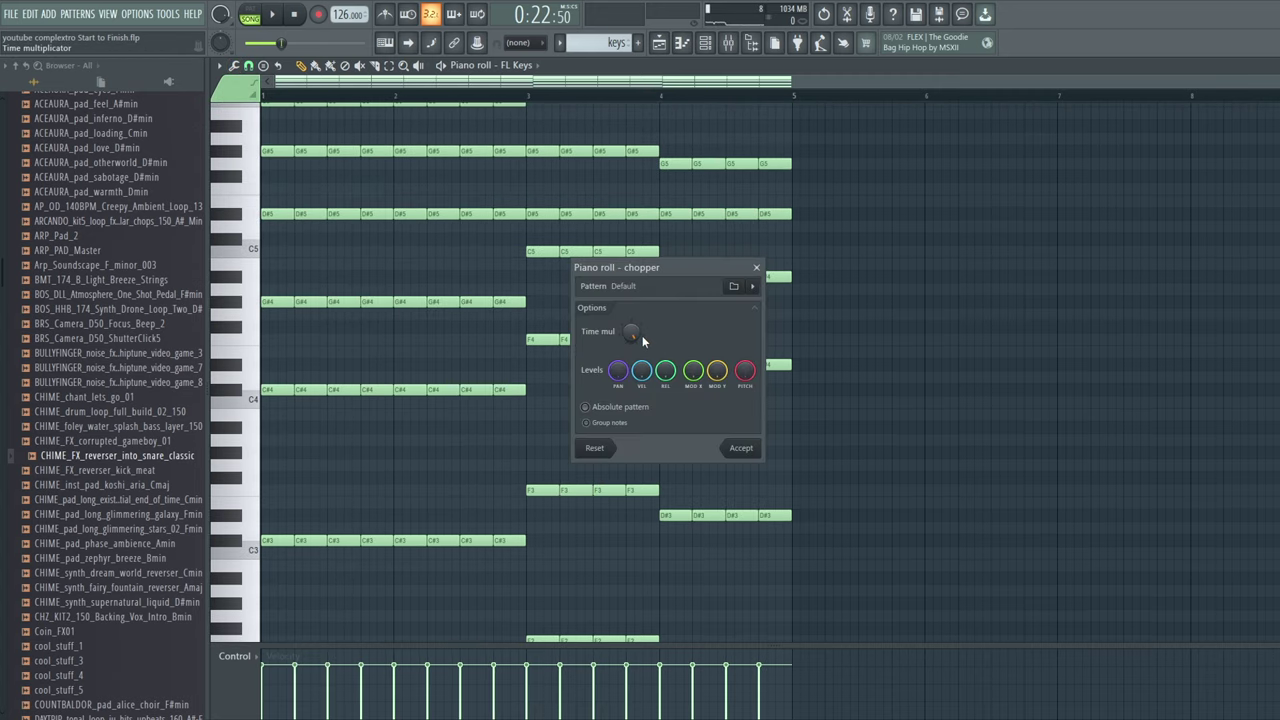
{"action": "left_click", "coordinate": [739, 448]}
{"action": "scroll", "coordinate": [519, 291], "scroll_direction": "down", "scroll_amount": 1}
{"action": "scroll", "coordinate": [808, 477], "scroll_direction": "up", "scroll_amount": 2}
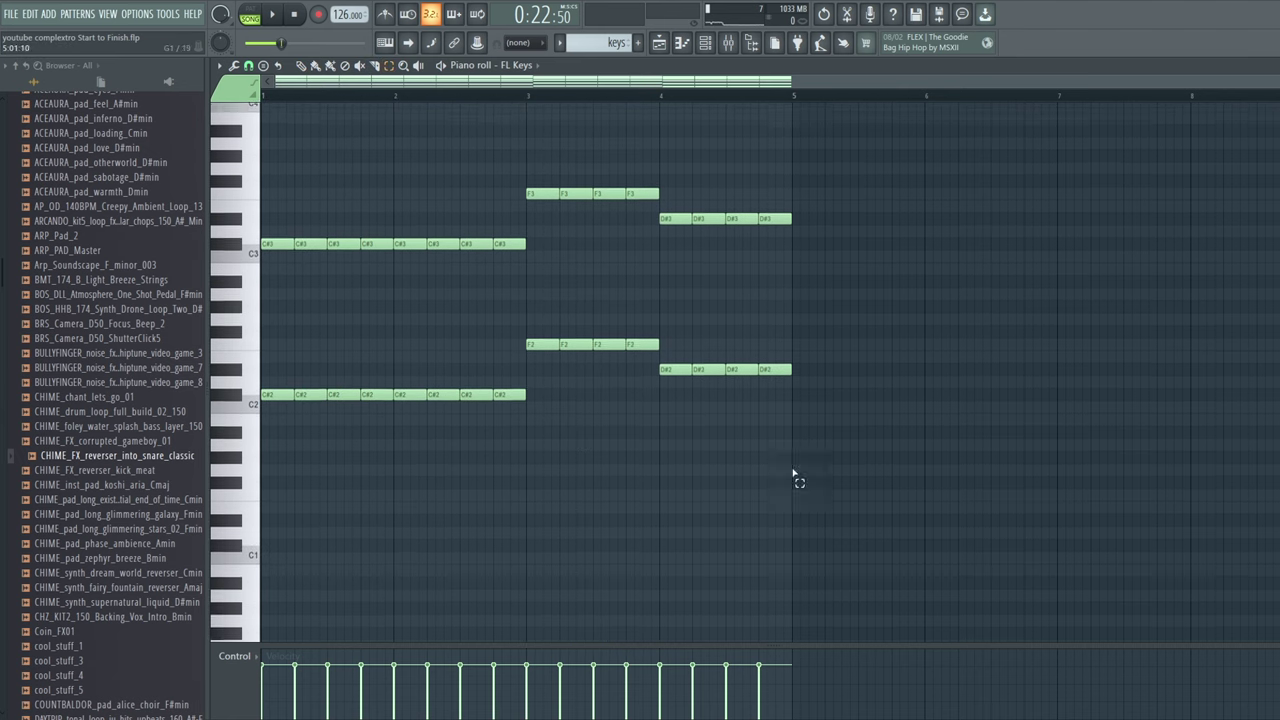
{"action": "left_click", "coordinate": [250, 14]}
{"action": "left_click", "coordinate": [272, 14]}
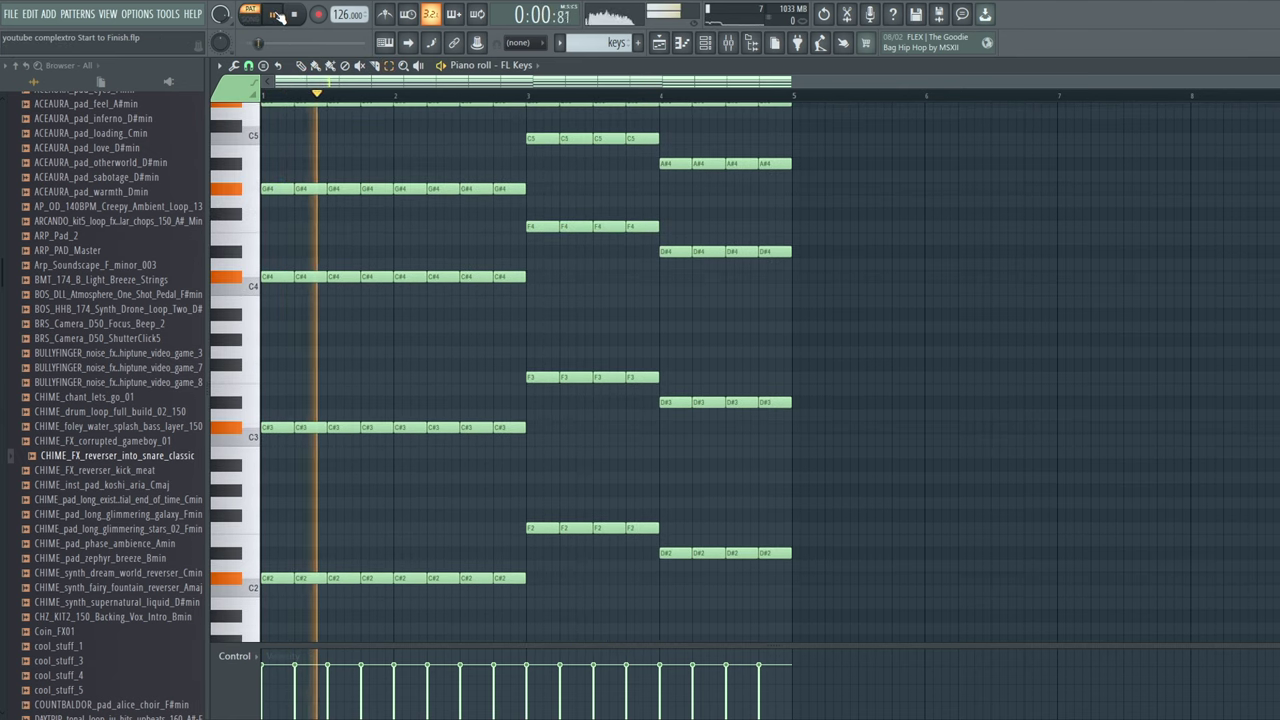
{"action": "left_click", "coordinate": [277, 14]}
Select all the chopped FL Keys notes and shorten them slightly to leave gaps between the hits
{"action": "scroll", "coordinate": [915, 535], "scroll_direction": "down", "scroll_amount": 3}
{"action": "left_click_drag", "start_coordinate": [917, 535], "coordinate": [225, 338]}
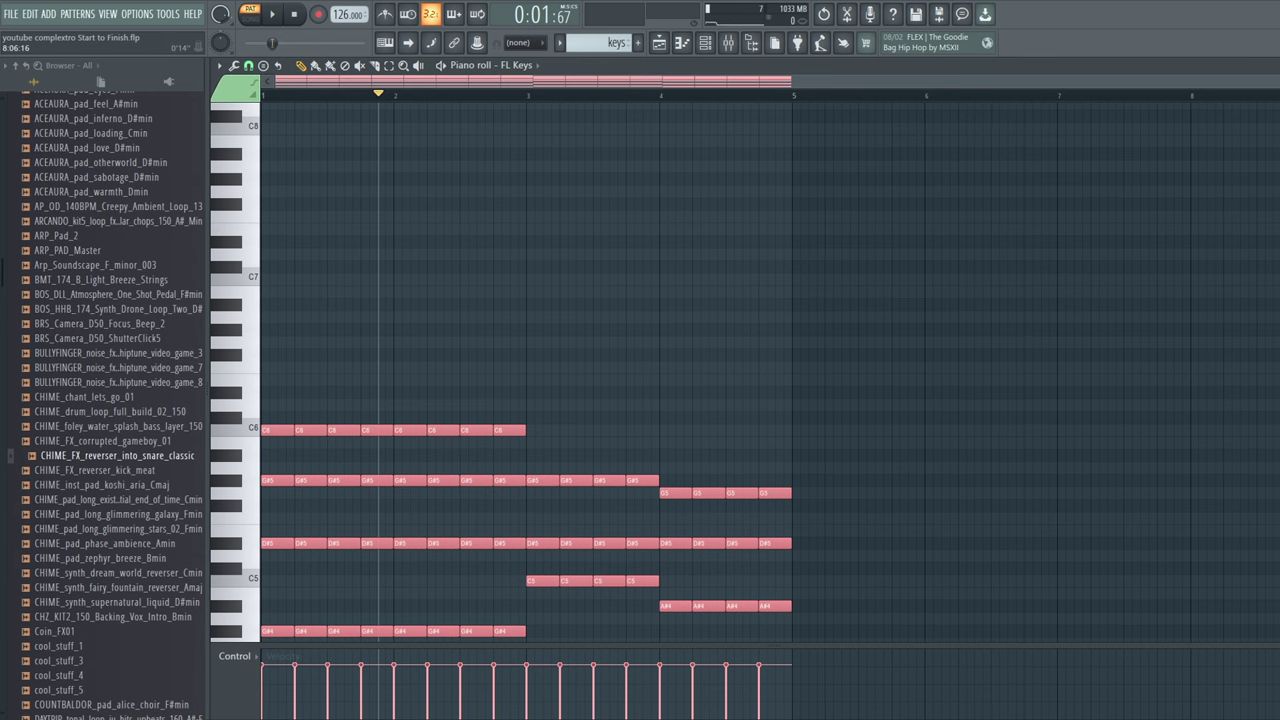
{"action": "scroll", "coordinate": [677, 123], "scroll_direction": "up", "scroll_amount": 5}
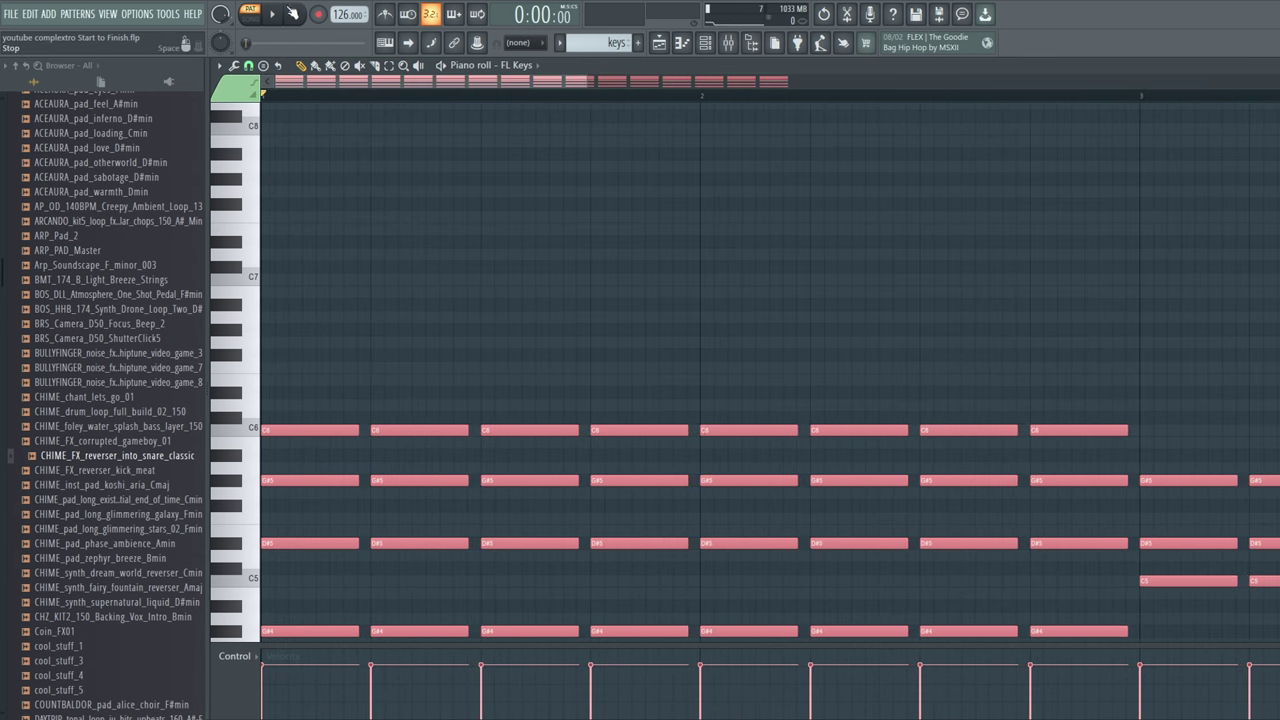
{"action": "key", "text": "space"}
{"action": "left_click_drag", "start_coordinate": [687, 430], "coordinate": [679, 434]}
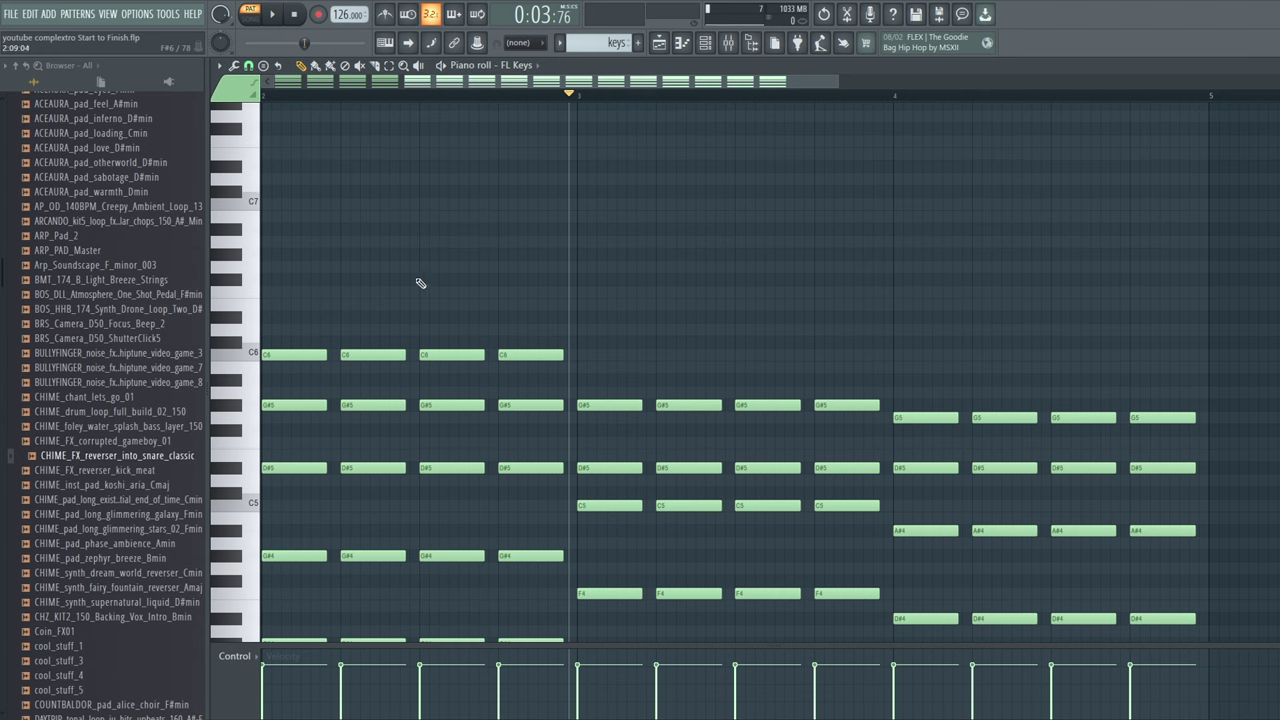
Examine and play back the high melody fills at the ends of bars 2 and 4 of the keys pattern
{"action": "scroll", "coordinate": [418, 275], "scroll_direction": "up", "scroll_amount": 3}
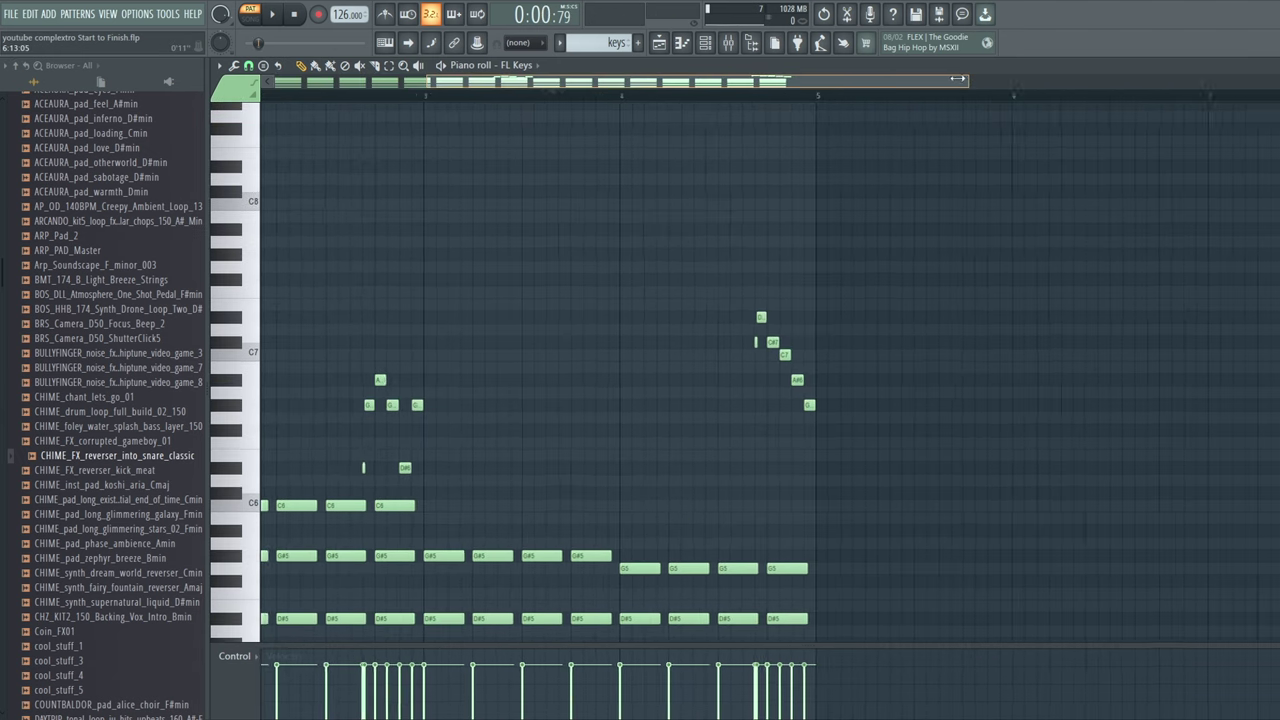
{"action": "left_click_drag", "start_coordinate": [957, 78], "coordinate": [635, 97]}
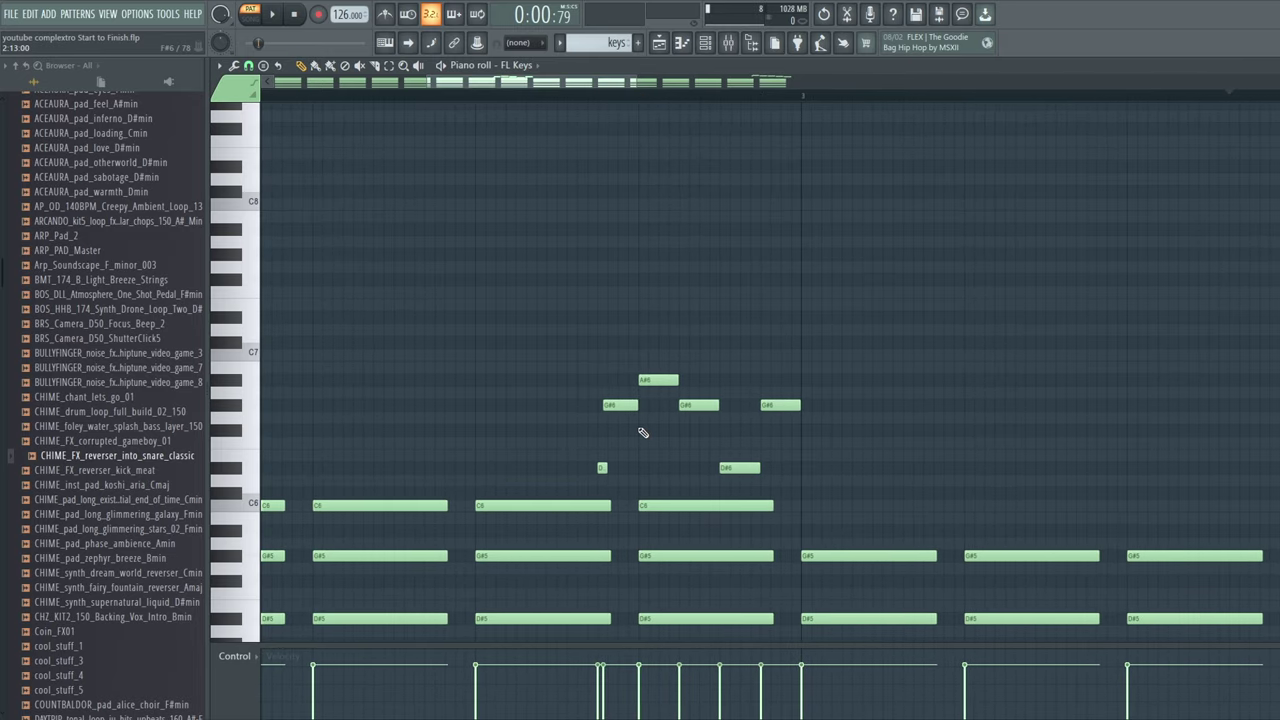
{"action": "left_click_drag", "start_coordinate": [536, 82], "coordinate": [612, 88]}
{"action": "left_click_drag", "start_coordinate": [690, 78], "coordinate": [555, 88]}
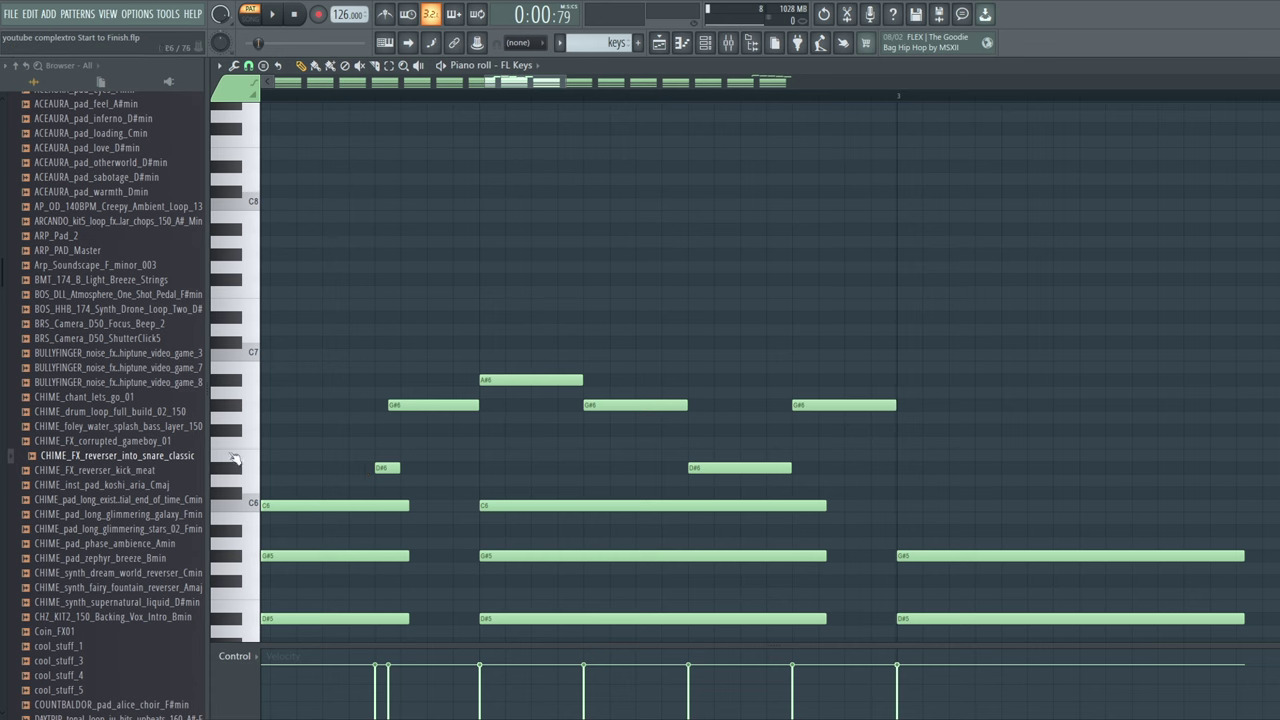
{"action": "left_click_drag", "start_coordinate": [567, 78], "coordinate": [598, 88]}
{"action": "key", "text": "space"}
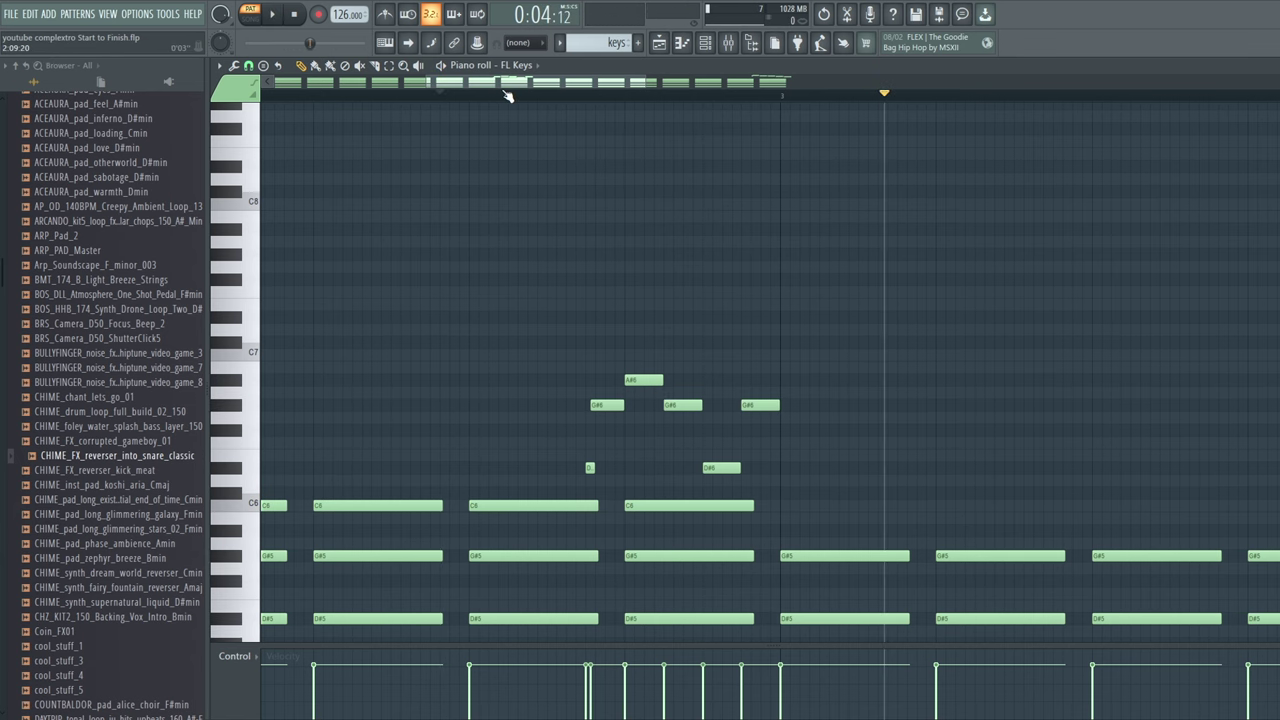
{"action": "left_click", "coordinate": [470, 96]}
{"action": "key", "text": "space"}
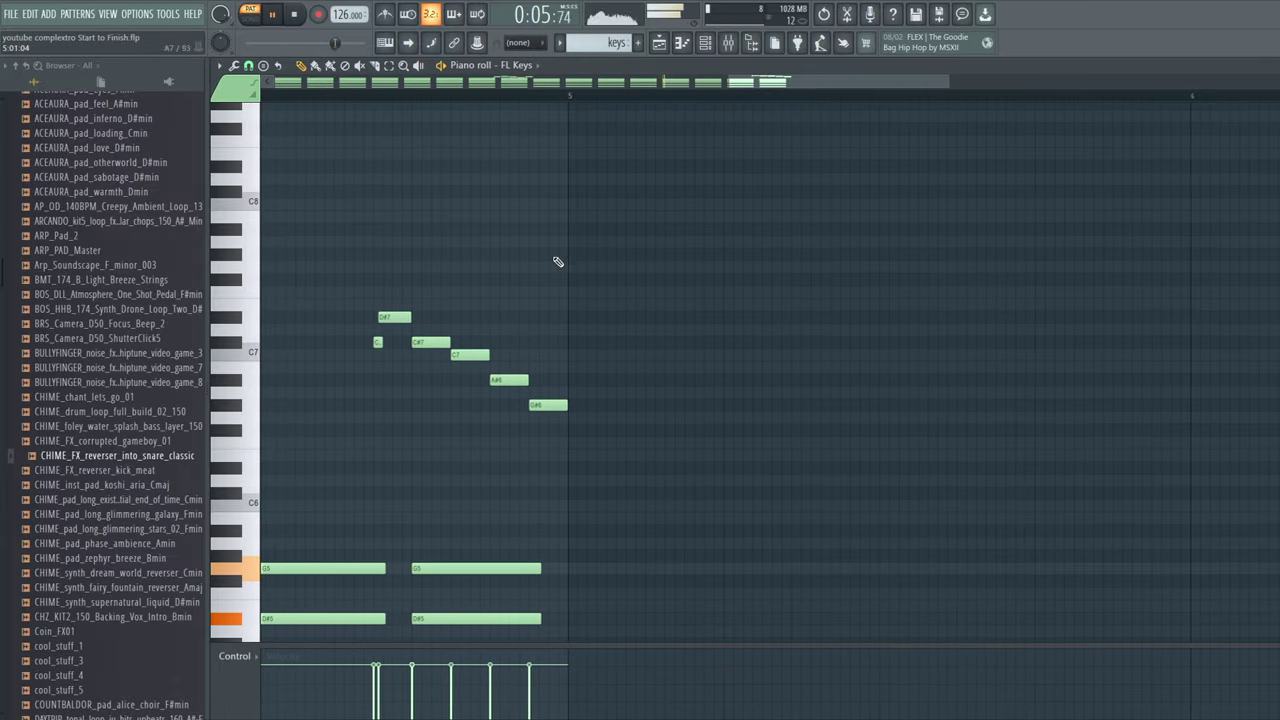
{"action": "key", "text": "space"}
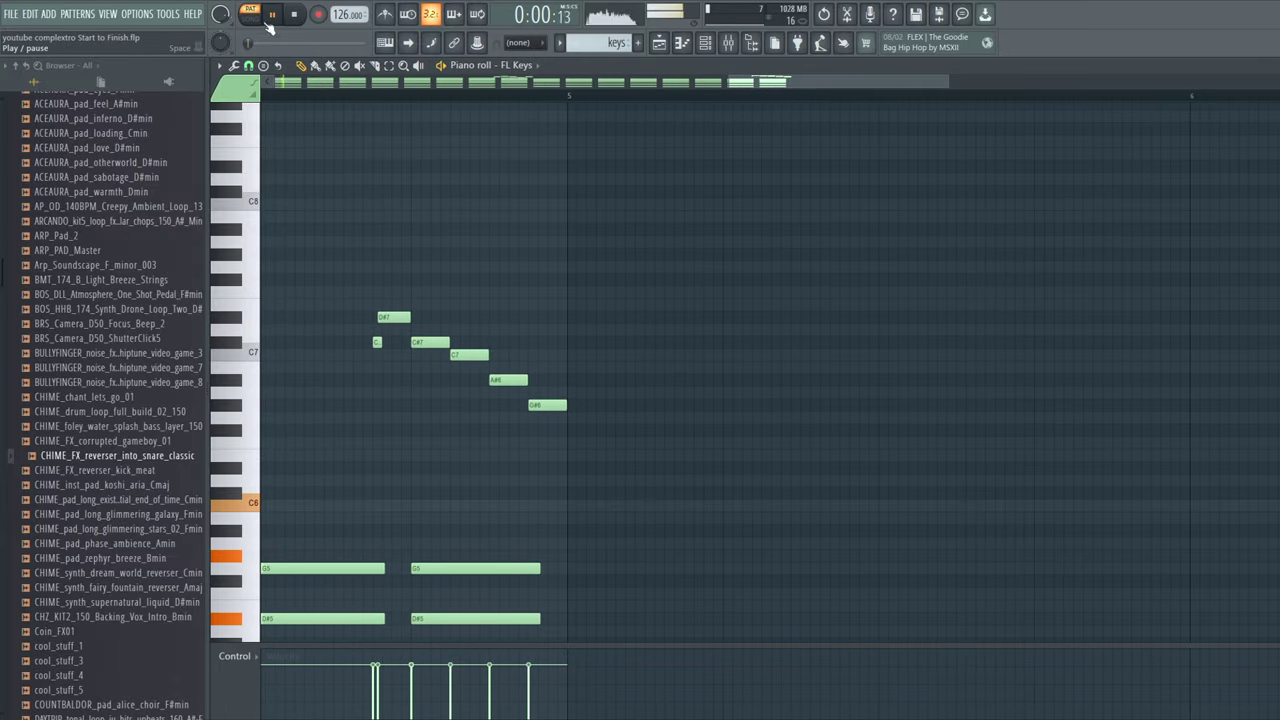
Place the keys pattern on Track 23 of the playlist, starting at bar 13
{"action": "left_click", "coordinate": [659, 42]}
{"action": "left_click_drag", "start_coordinate": [659, 81], "coordinate": [742, 82]}
{"action": "scroll", "coordinate": [814, 389], "scroll_direction": "down", "scroll_amount": 6}
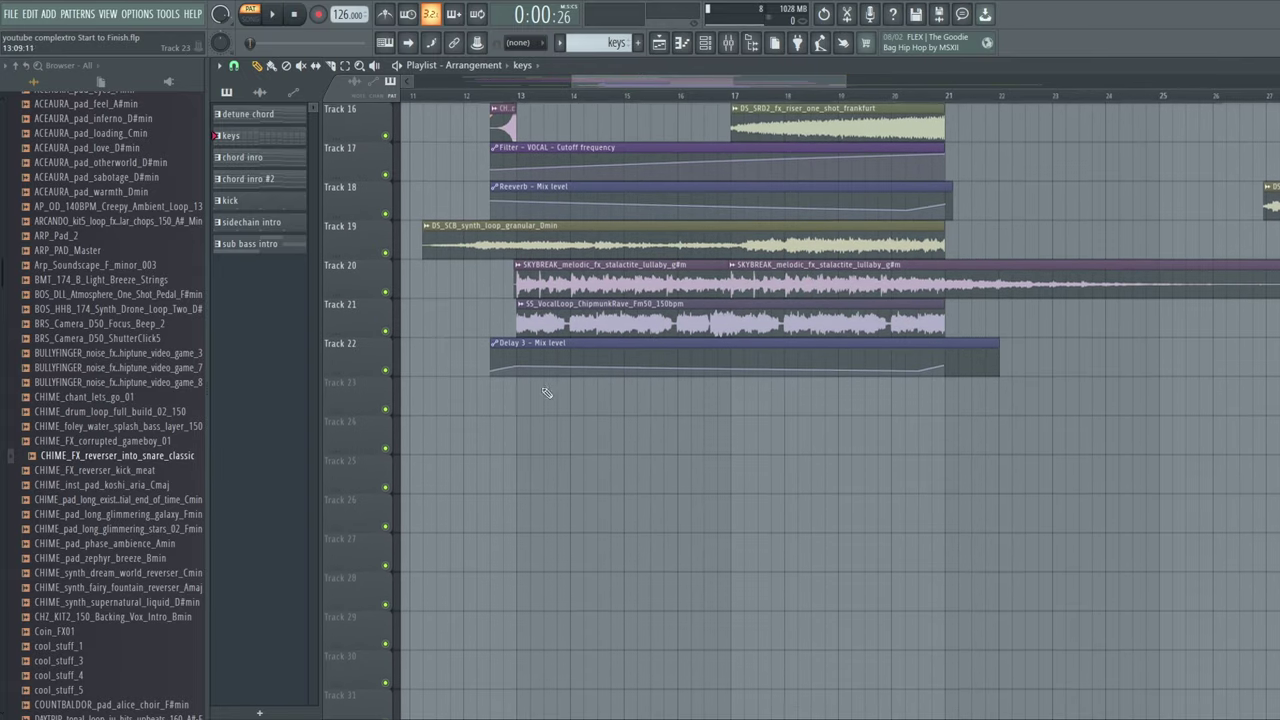
{"action": "left_click", "coordinate": [546, 392]}
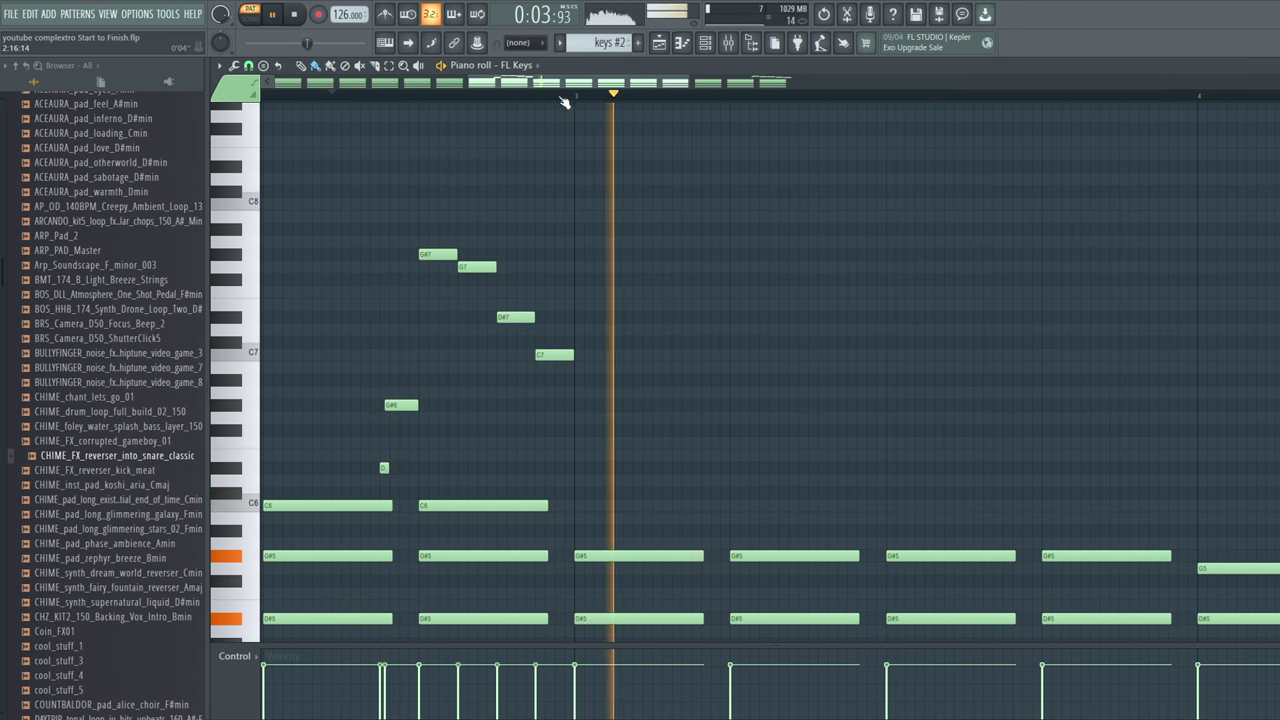
Check the melody fills in the keys #2 pattern and place it on Track 23 at bar 17
{"action": "left_click_drag", "start_coordinate": [590, 84], "coordinate": [788, 115]}
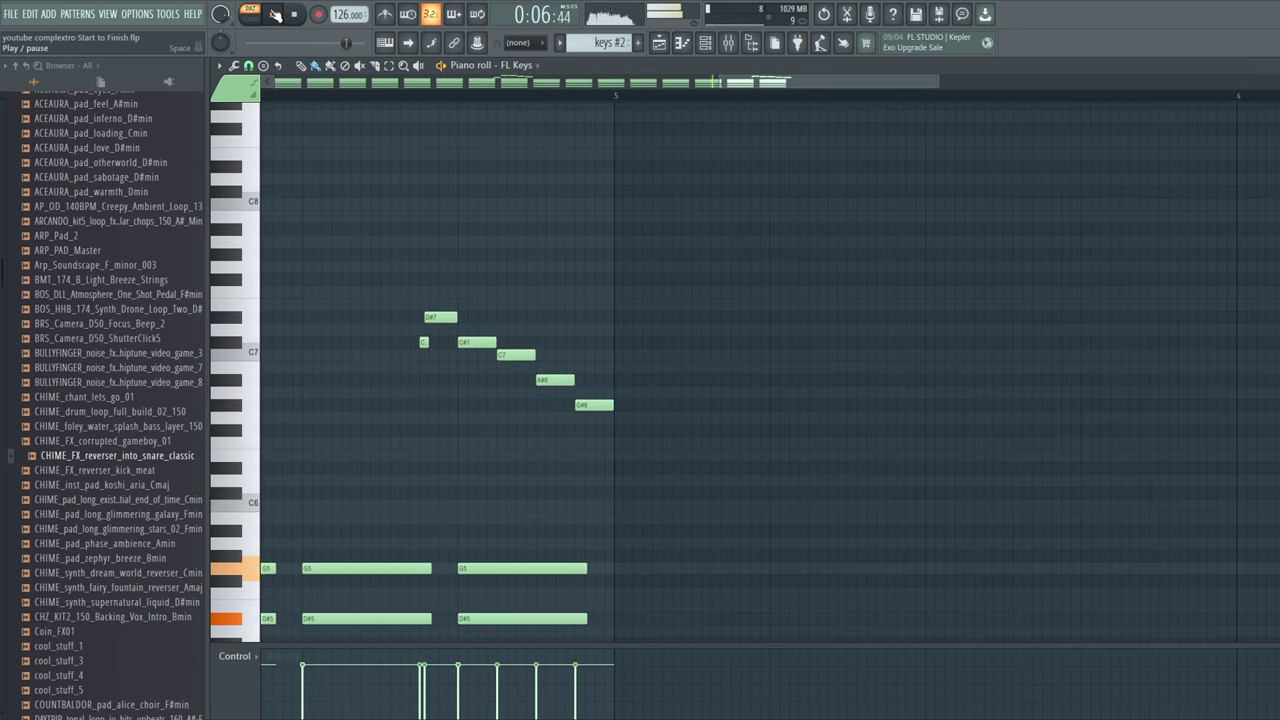
{"action": "left_click", "coordinate": [661, 43]}
{"action": "left_click", "coordinate": [742, 400]}
{"action": "left_click_drag", "start_coordinate": [742, 400], "coordinate": [731, 400]}
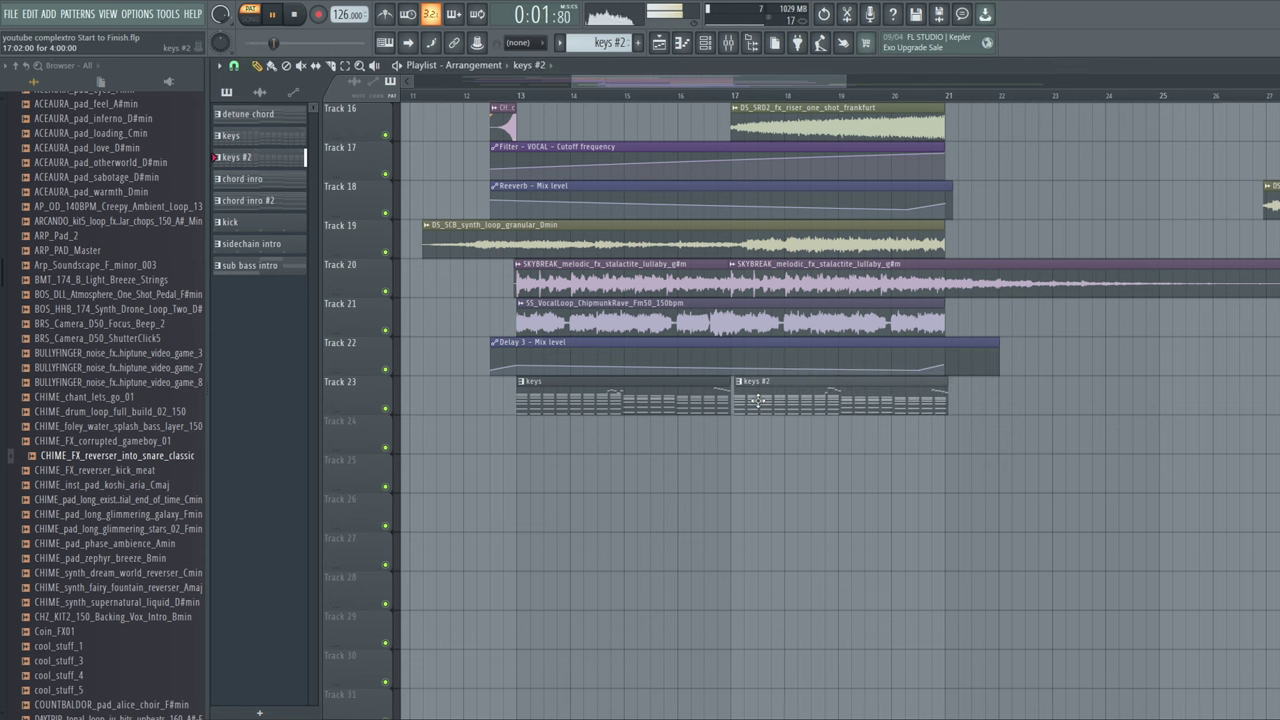
Route the FL Keys channel to mixer track 23
{"action": "left_click", "coordinate": [705, 43]}
{"action": "left_click", "coordinate": [500, 437]}
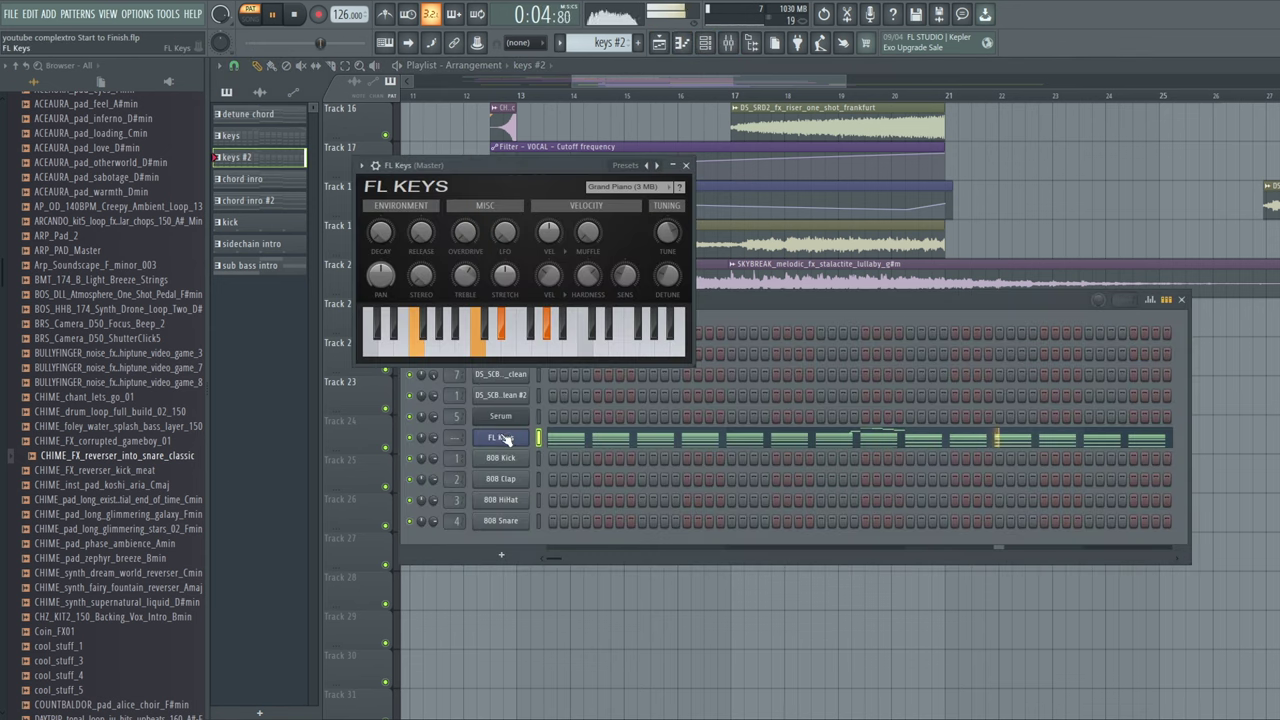
{"action": "left_click", "coordinate": [363, 166]}
{"action": "mouse_move", "coordinate": [400, 184]}
{"action": "left_click", "coordinate": [588, 213]}
Load a saved lead preset onto the FL Keys mixer track
{"action": "left_click_drag", "start_coordinate": [852, 295], "coordinate": [728, 251]}
{"action": "right_click", "coordinate": [828, 290]}
{"action": "mouse_move", "coordinate": [862, 344]}
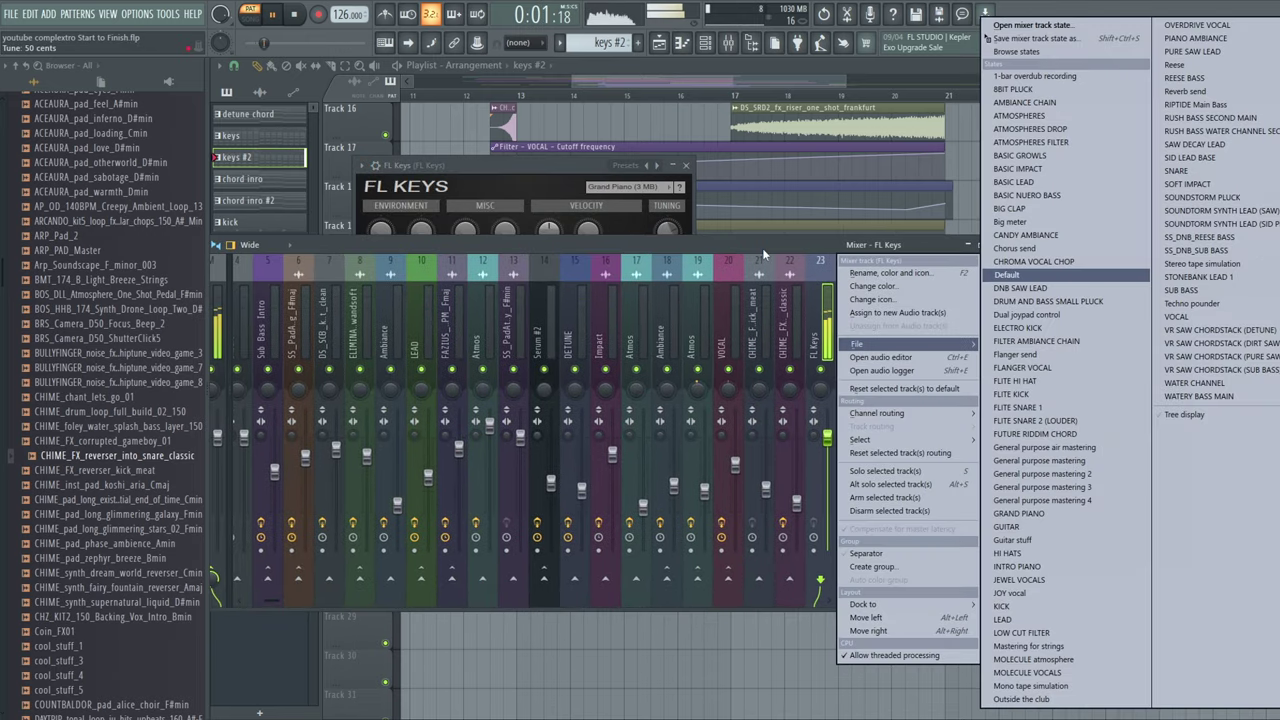
{"action": "left_click", "coordinate": [1002, 183]}
Set OTT on mixer track 23 to 38% depth and 69% time, and adjust a band in its Pro-Q 3
{"action": "left_click", "coordinate": [865, 284]}
{"action": "left_click_drag", "start_coordinate": [400, 392], "coordinate": [480, 399]}
{"action": "mouse_move", "coordinate": [326, 290]}
{"action": "left_mouse_down"}
{"action": "mouse_move", "coordinate": [317, 298]}
{"action": "mouse_move", "coordinate": [348, 291]}
{"action": "left_mouse_up"}
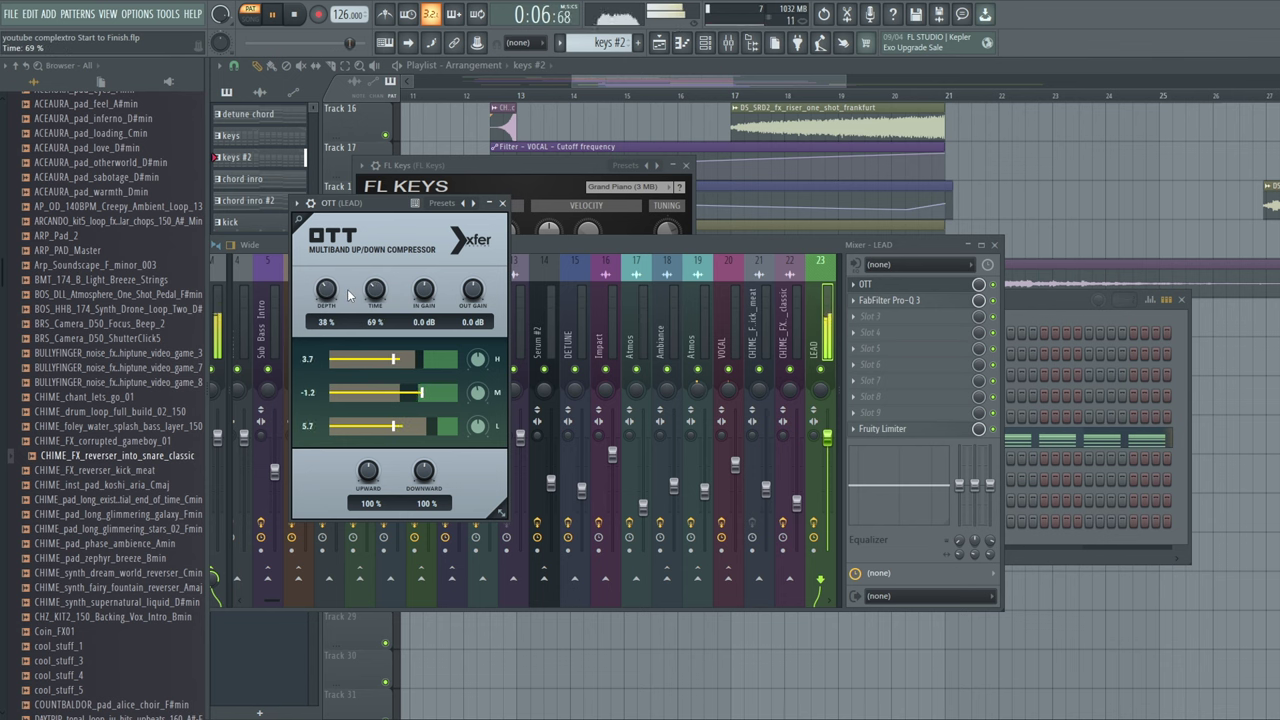
{"action": "left_click", "coordinate": [889, 300]}
{"action": "left_click_drag", "start_coordinate": [563, 372], "coordinate": [466, 406]}
{"action": "left_click", "coordinate": [933, 224]}
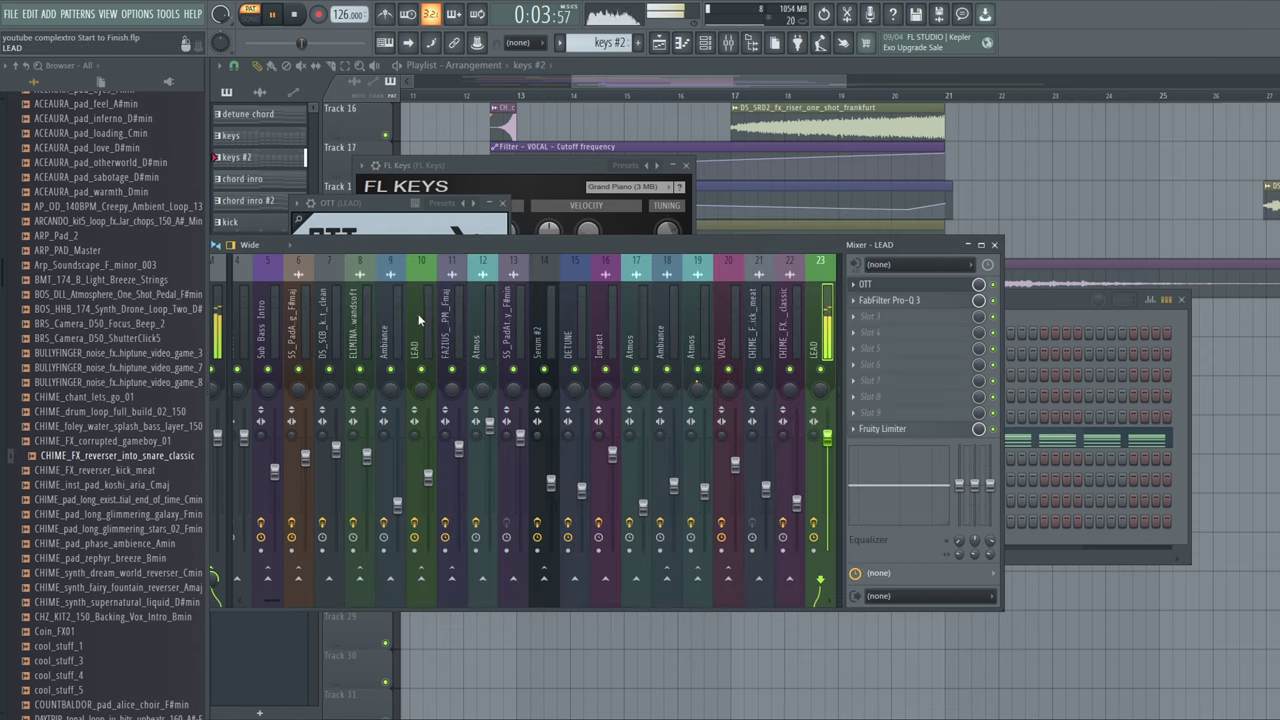
Set up sidechain routing to the LEAD mixer track 23 and open its Fruity Limiter
{"action": "right_click", "coordinate": [560, 582]}
{"action": "left_click", "coordinate": [602, 622]}
{"action": "left_click", "coordinate": [562, 444]}
{"action": "left_click", "coordinate": [882, 429]}
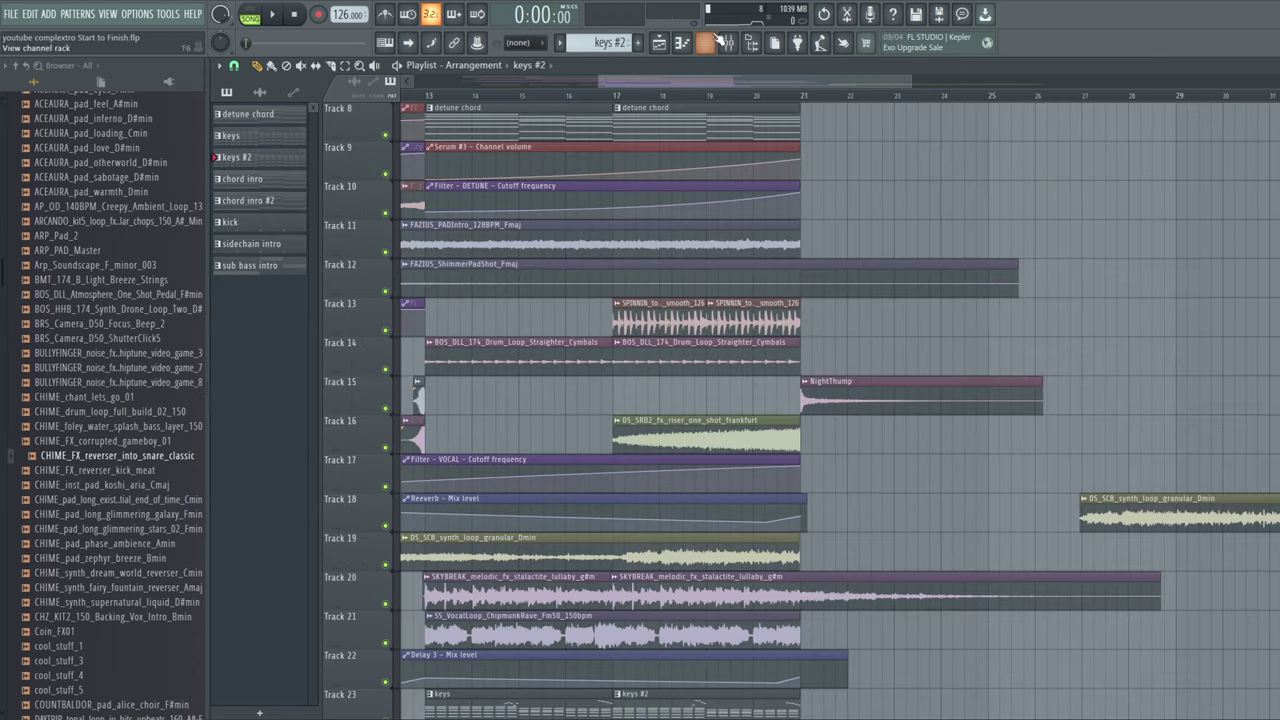
Set the LEAD mixer track 23 volume to about 88% and move a band in its FabFilter Pro-Q 3
{"action": "key", "text": "F9"}
{"action": "scroll", "coordinate": [562, 463], "scroll_direction": "down", "scroll_amount": 3}
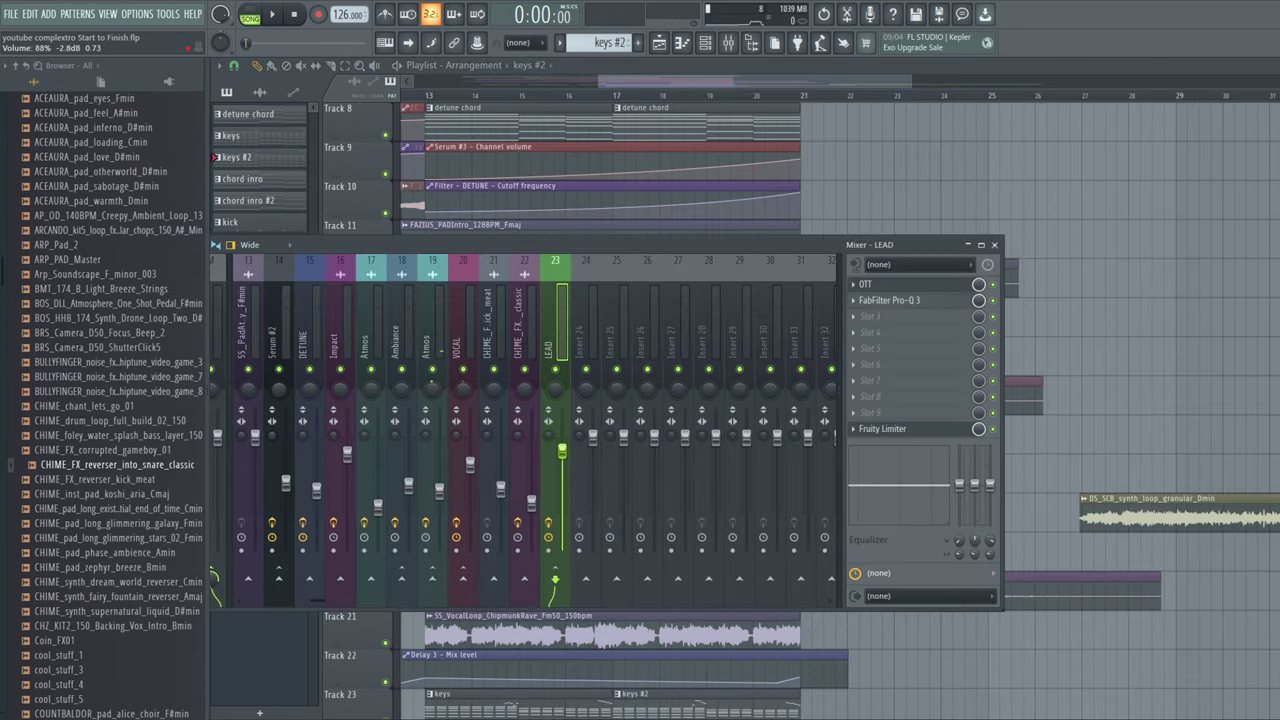
{"action": "left_click", "coordinate": [893, 304]}
{"action": "left_click_drag", "start_coordinate": [434, 418], "coordinate": [494, 413]}
Play from bar 12 and set OTT depth to 72% and the volume to about 83% on the LEAD track 23
{"action": "left_click_drag", "start_coordinate": [644, 81], "coordinate": [623, 79]}
{"action": "left_click", "coordinate": [448, 95]}
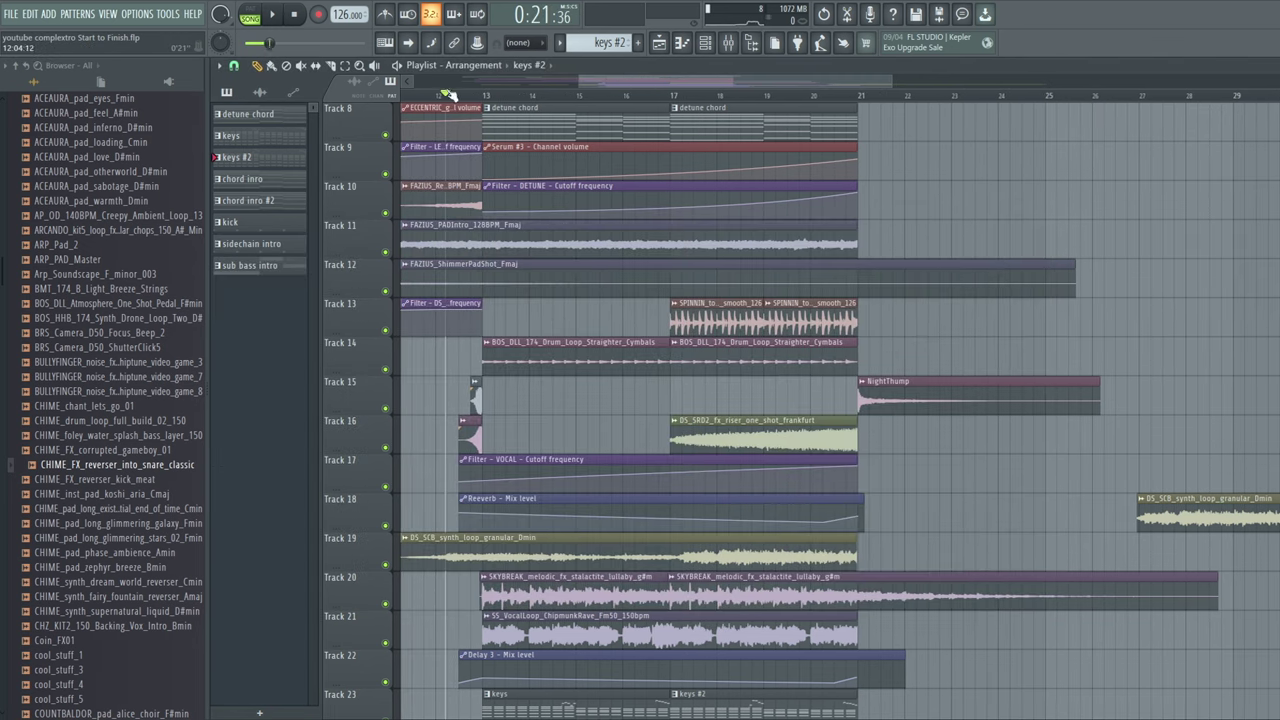
{"action": "key", "text": "space"}
{"action": "left_click", "coordinate": [727, 45]}
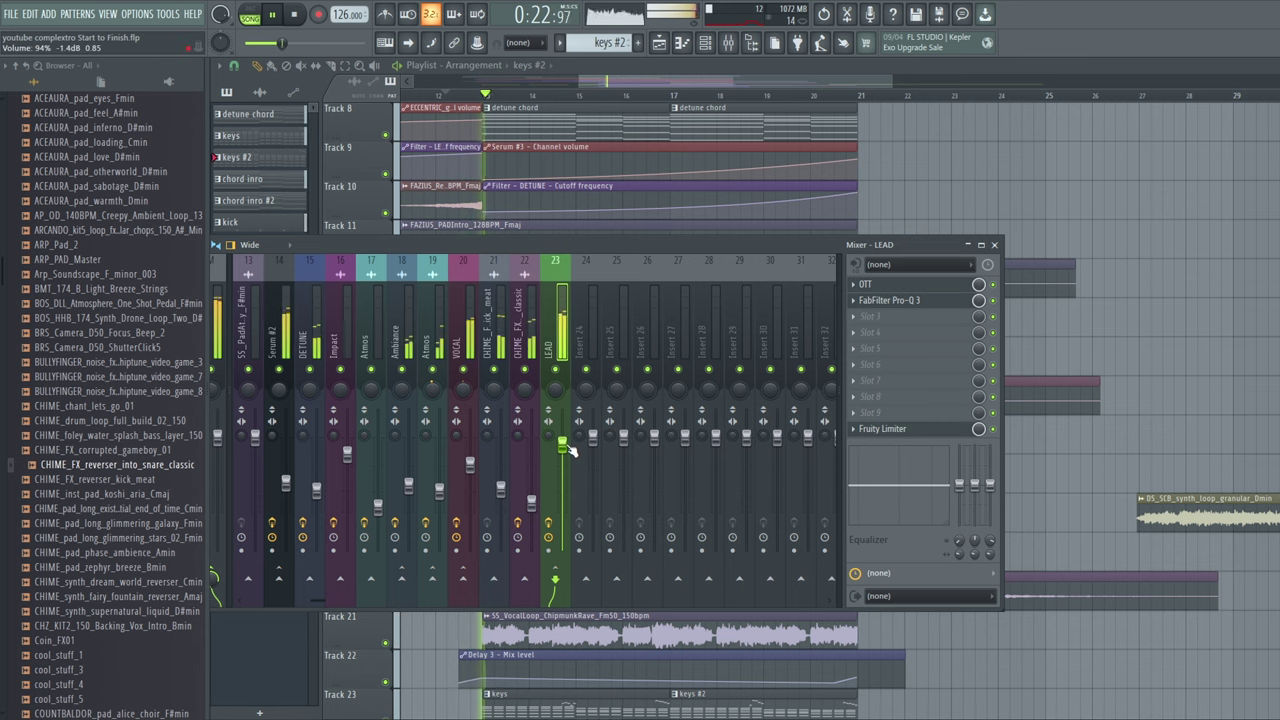
{"action": "left_click", "coordinate": [866, 284]}
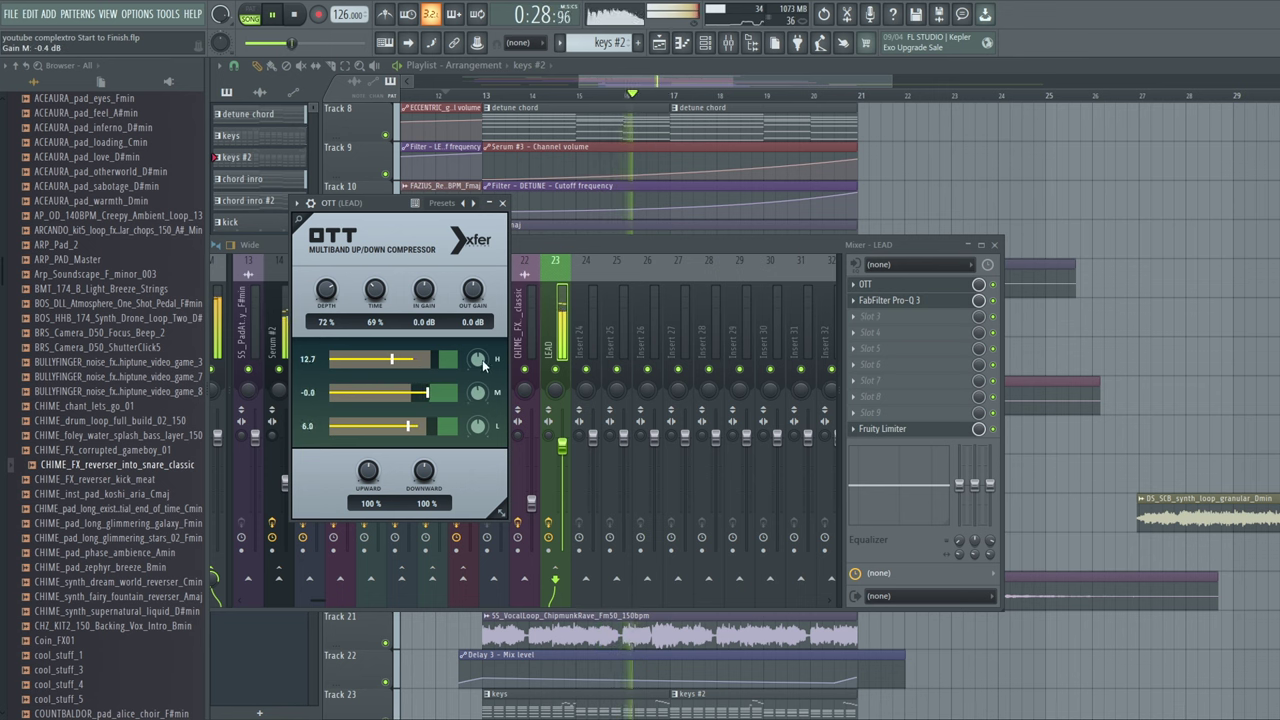
{"action": "left_click_drag", "start_coordinate": [562, 446], "coordinate": [563, 457]}
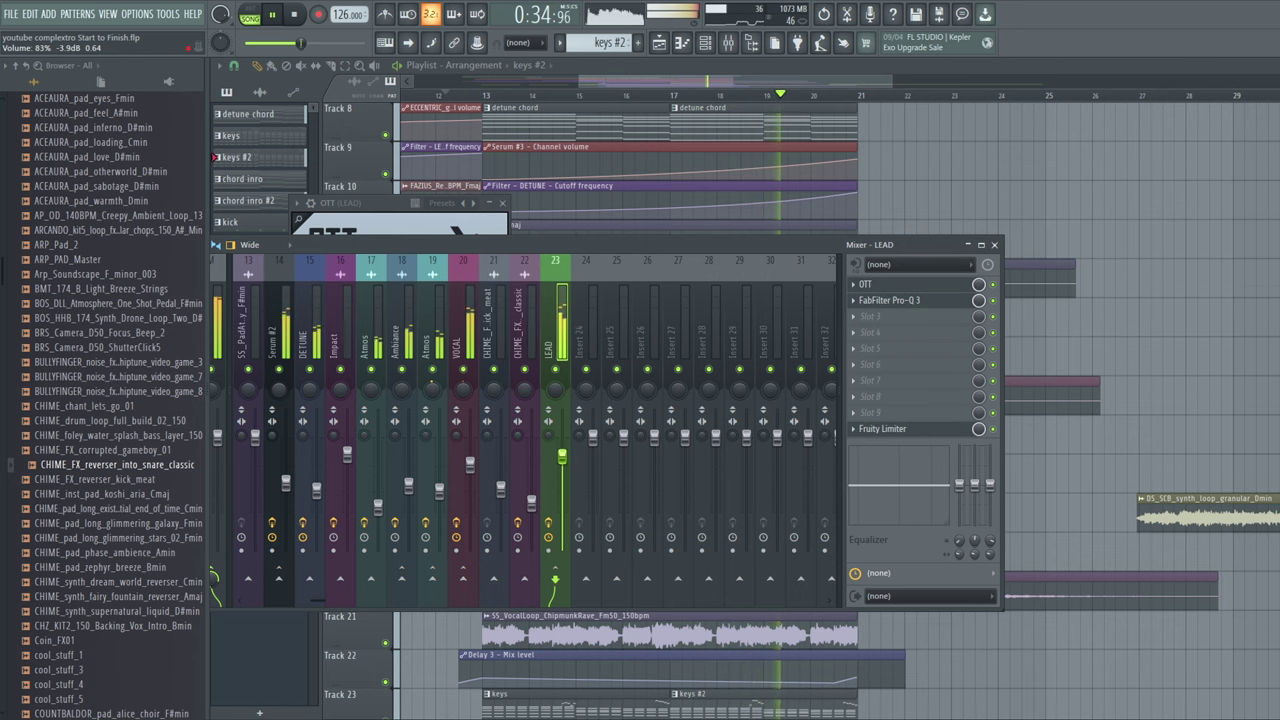
{"action": "scroll", "coordinate": [300, 447], "scroll_direction": "left", "scroll_amount": 4}
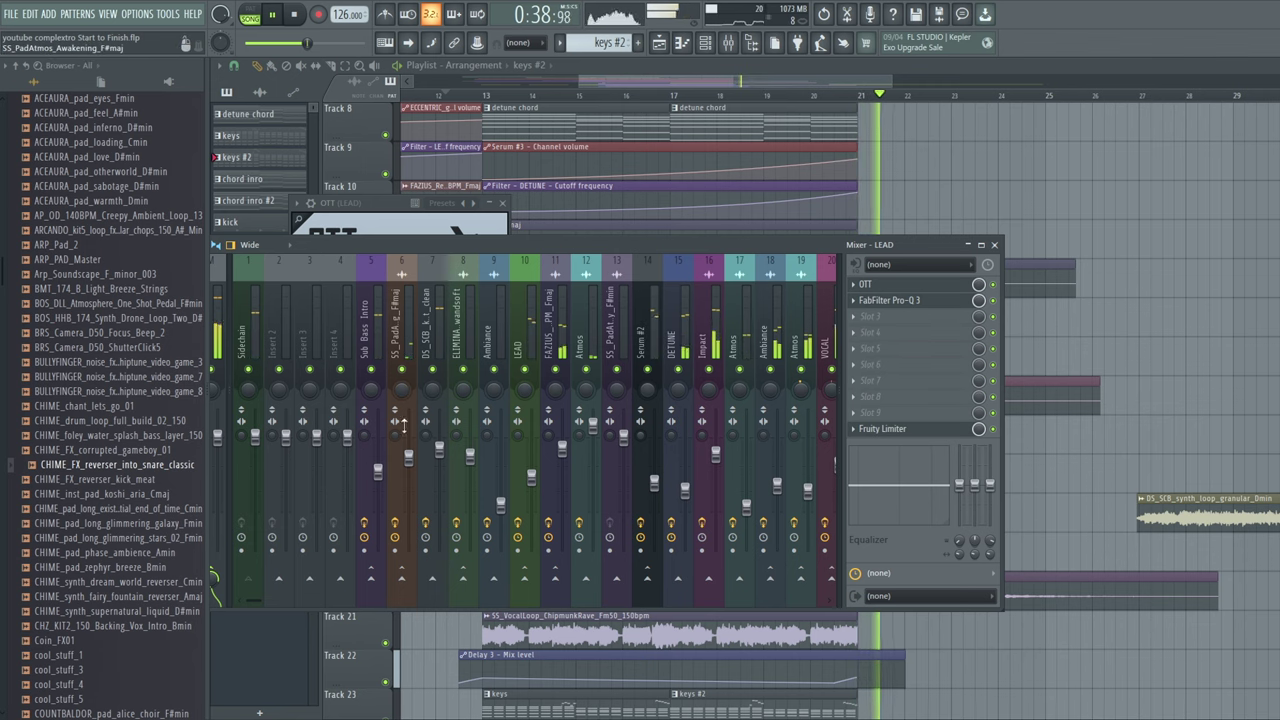
{"action": "key", "text": "space"}
Play from just before bar 12 and set the low cut in the VOCAL track's Pro-Q 3 to about 198 Hz
{"action": "left_click_drag", "start_coordinate": [419, 240], "coordinate": [490, 220]}
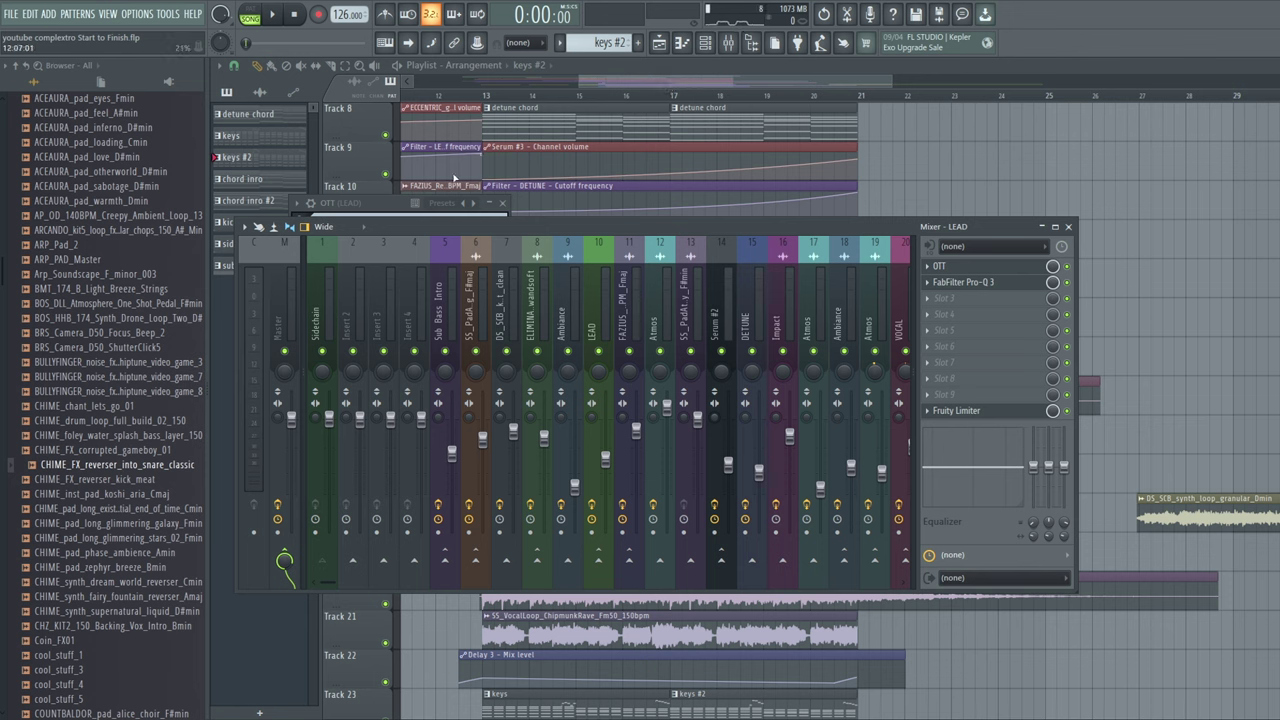
{"action": "left_click", "coordinate": [437, 98]}
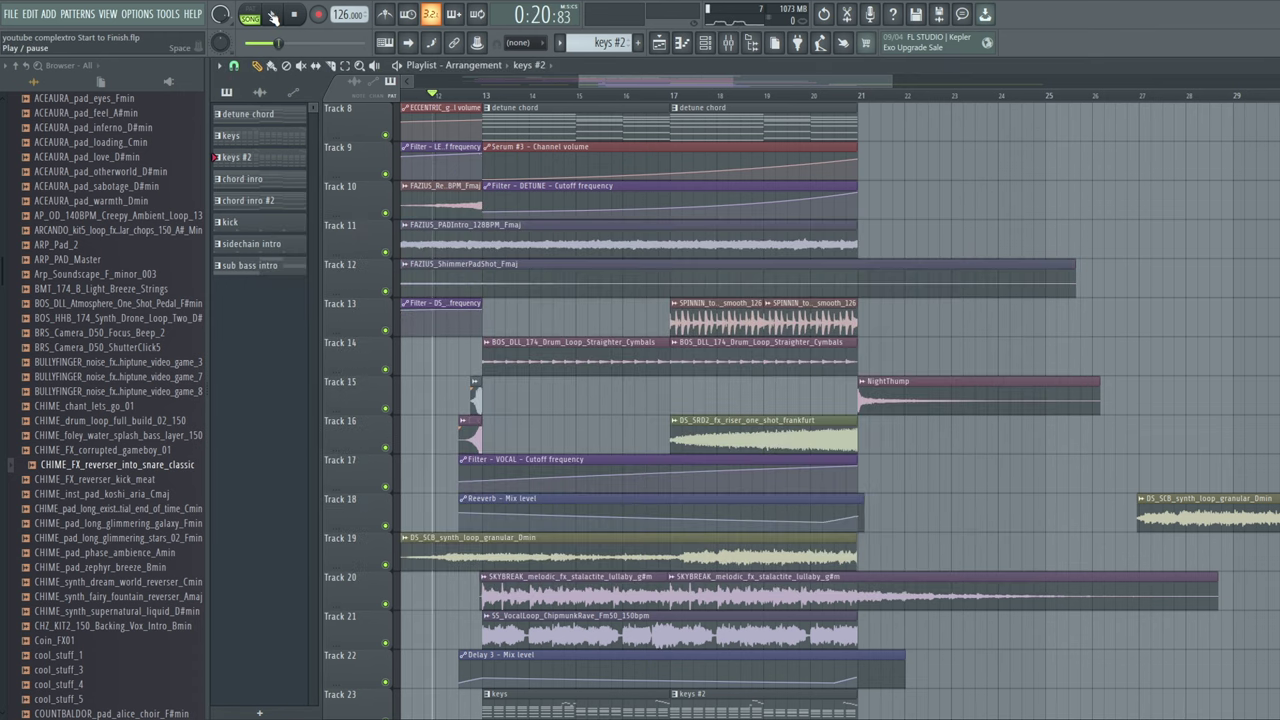
{"action": "left_click", "coordinate": [272, 17]}
{"action": "key", "text": "F9"}
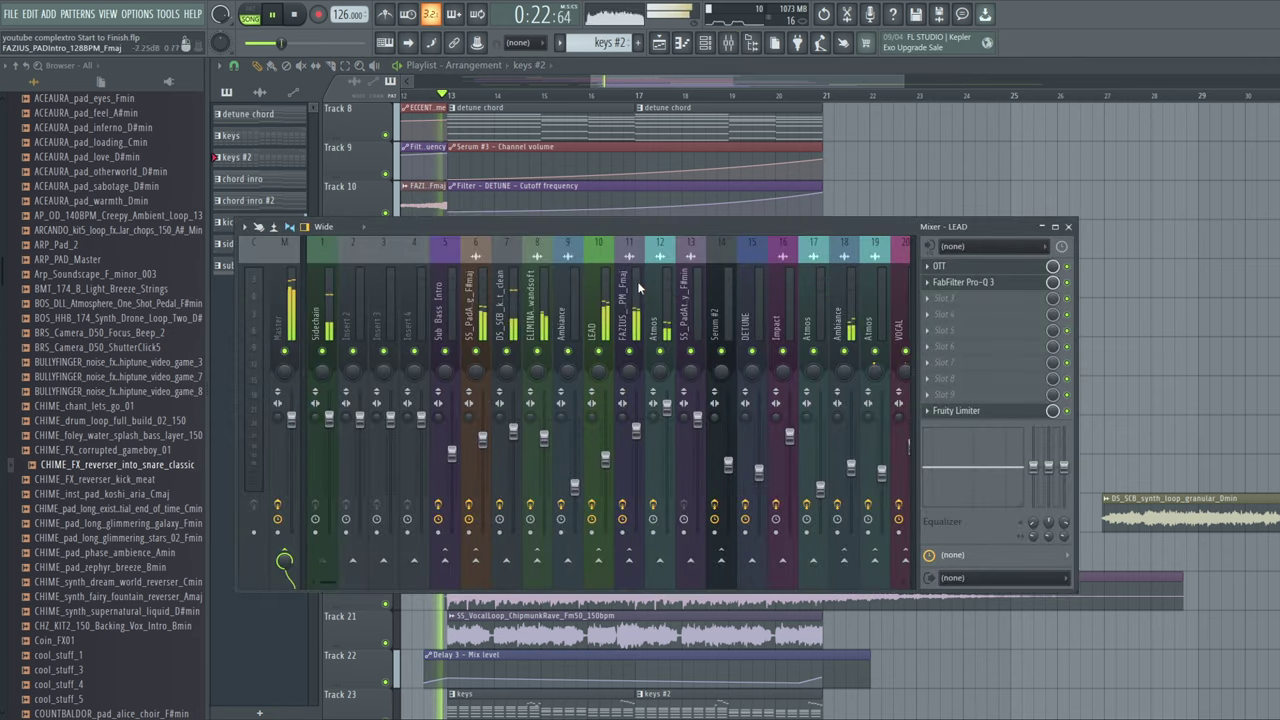
{"action": "scroll", "coordinate": [612, 282], "scroll_direction": "down", "scroll_amount": 5}
{"action": "left_click", "coordinate": [627, 300]}
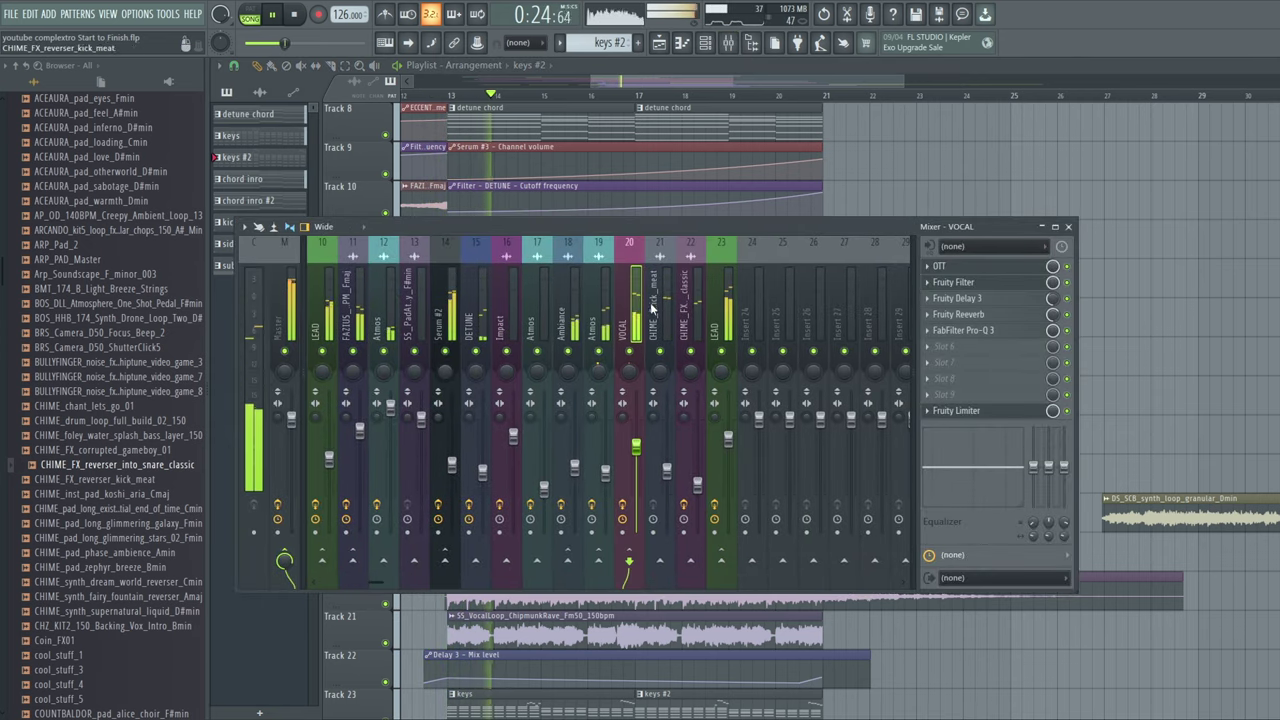
{"action": "left_click", "coordinate": [963, 330]}
{"action": "left_click_drag", "start_coordinate": [449, 366], "coordinate": [466, 313]}
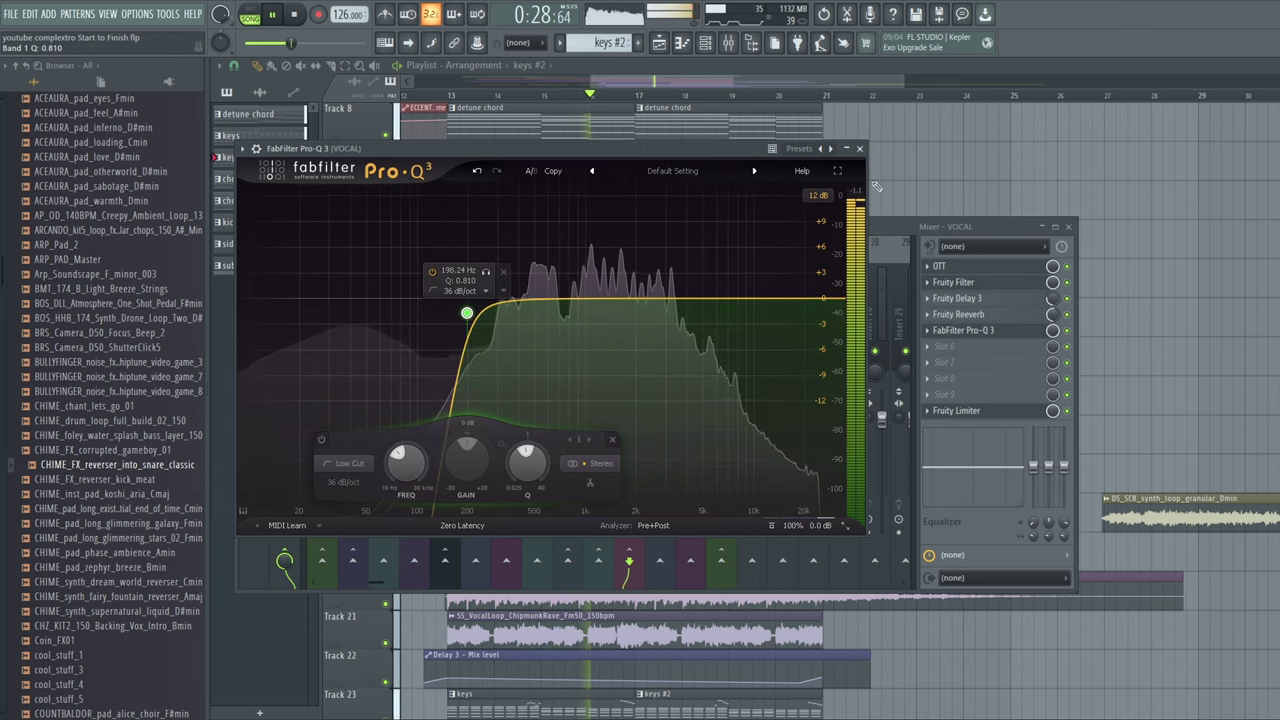
{"action": "left_click", "coordinate": [859, 148]}
Raise the VOCAL mixer track's volume slightly and return to the playlist
{"action": "scroll", "coordinate": [637, 453], "scroll_direction": "up", "scroll_amount": 2}
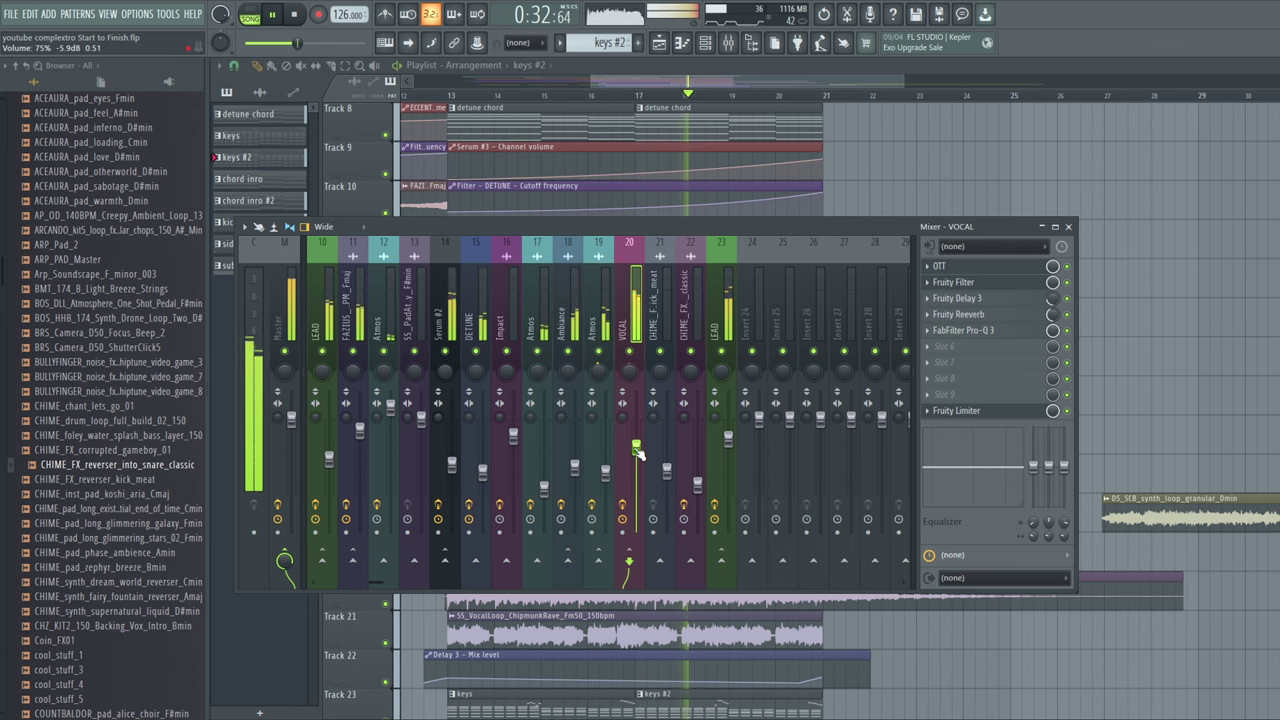
{"action": "scroll", "coordinate": [637, 453], "scroll_direction": "up", "scroll_amount": 2}
{"action": "scroll", "coordinate": [637, 446], "scroll_direction": "up", "scroll_amount": 2}
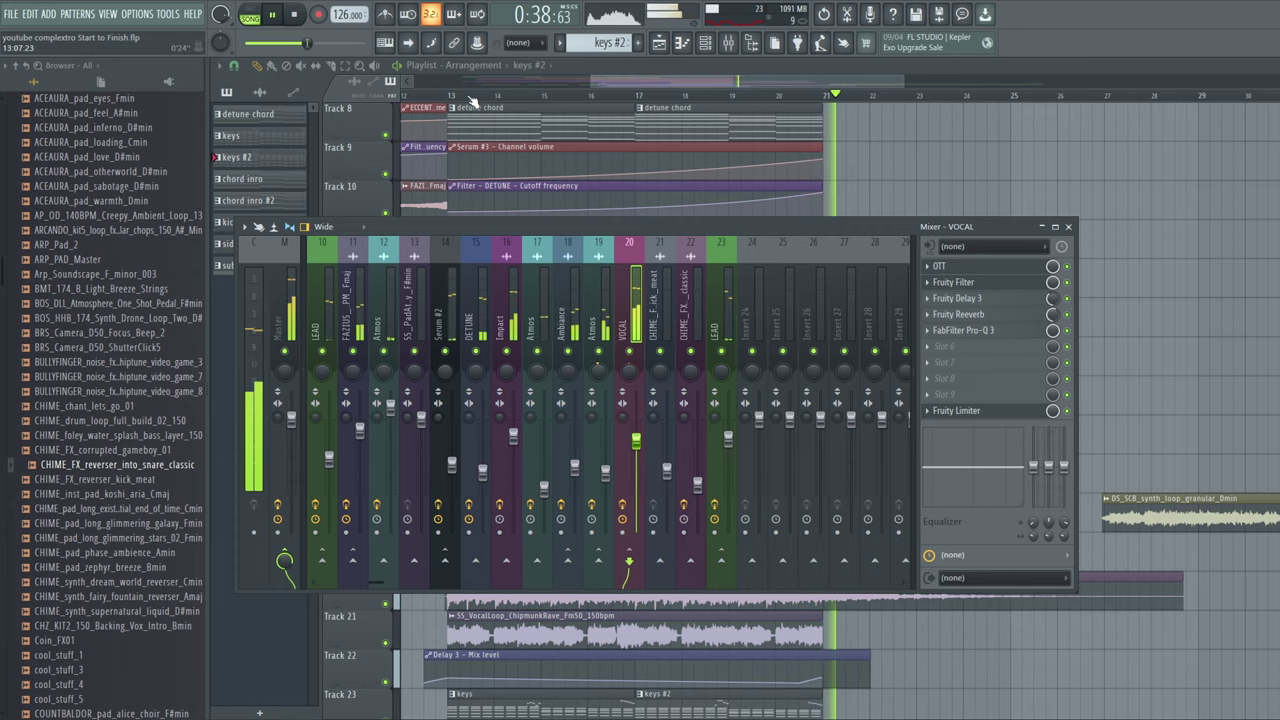
{"action": "key", "text": "F9"}
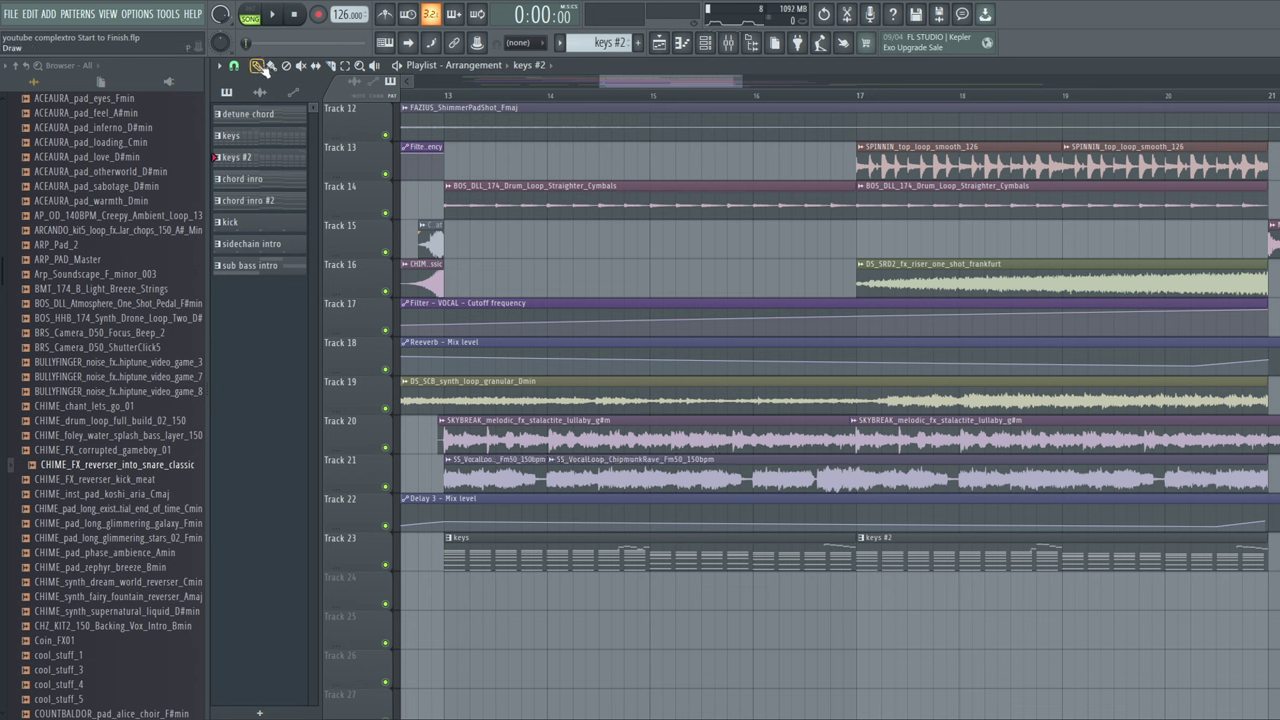
Trim the vocal loop clips on Track 21 to leave one-bar gaps at bars 14 and 18
{"action": "left_click_drag", "start_coordinate": [549, 467], "coordinate": [633, 463]}
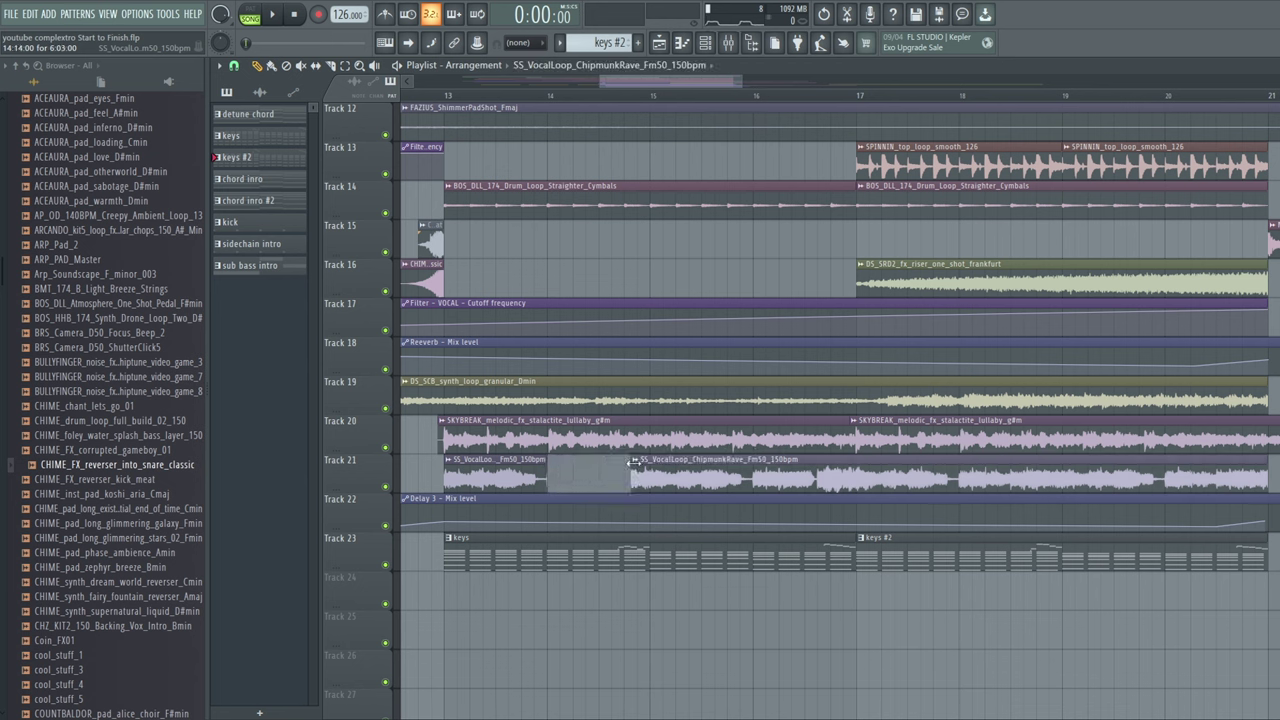
{"action": "right_click", "coordinate": [450, 463]}
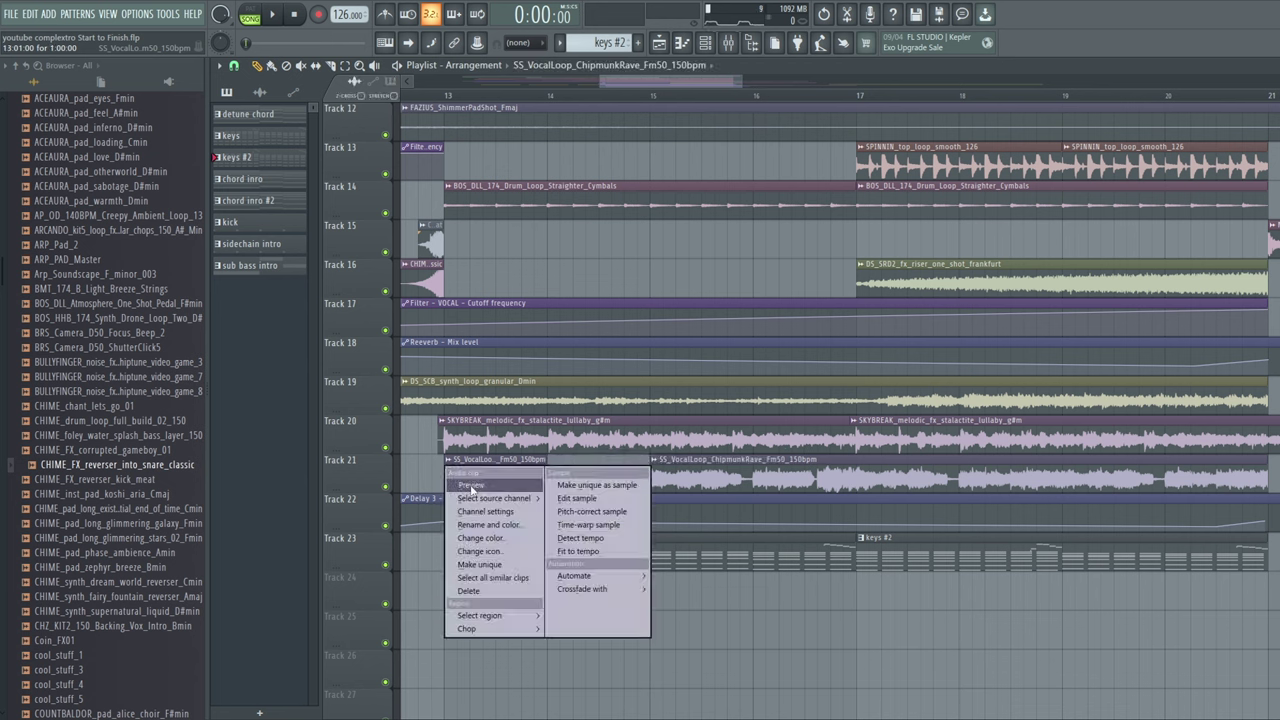
{"action": "left_click", "coordinate": [471, 486]}
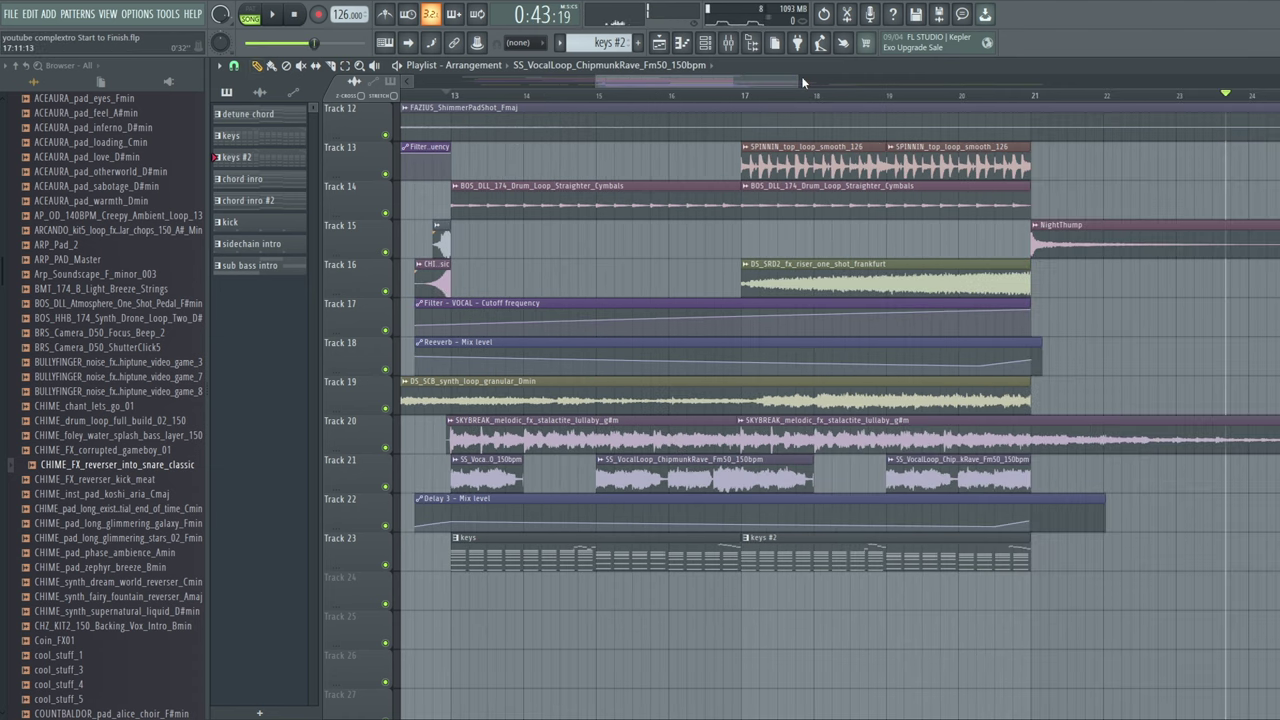
Add a point at bar 13 in the Reeverb - Mix level automation and copy its value
{"action": "left_click_drag", "start_coordinate": [802, 82], "coordinate": [705, 82]}
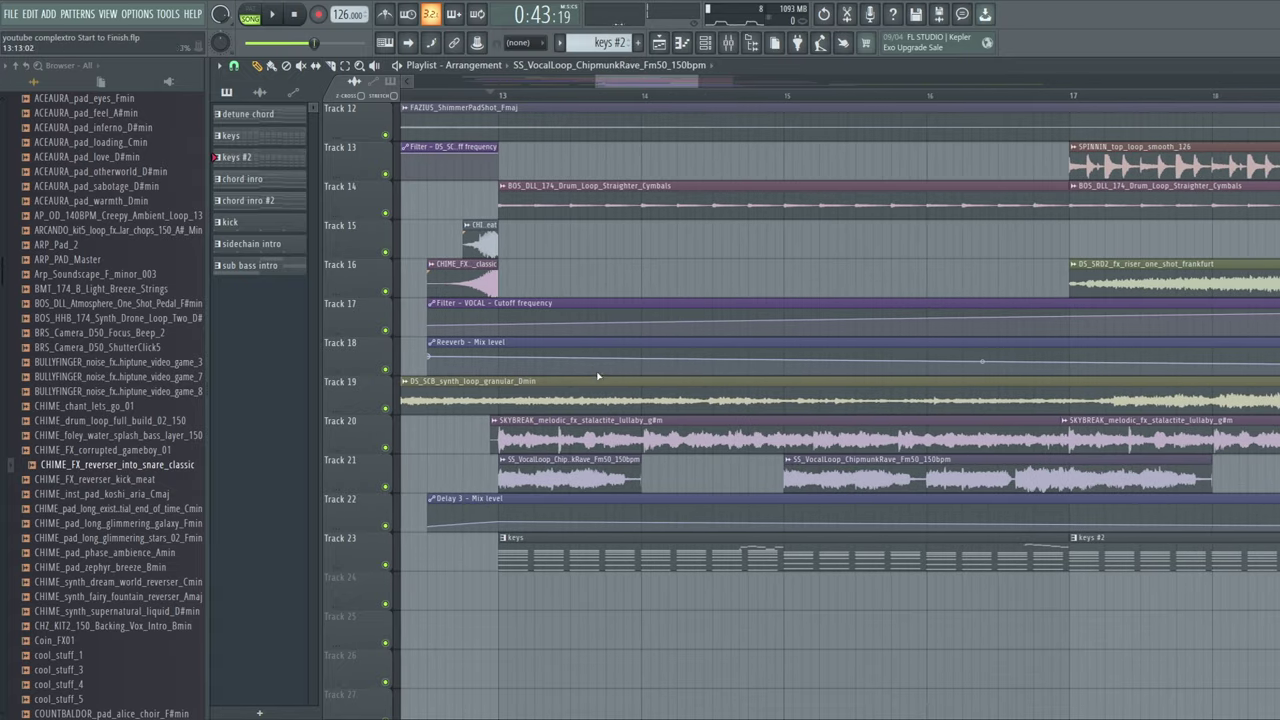
{"action": "left_click", "coordinate": [501, 360]}
{"action": "right_click", "coordinate": [501, 359]}
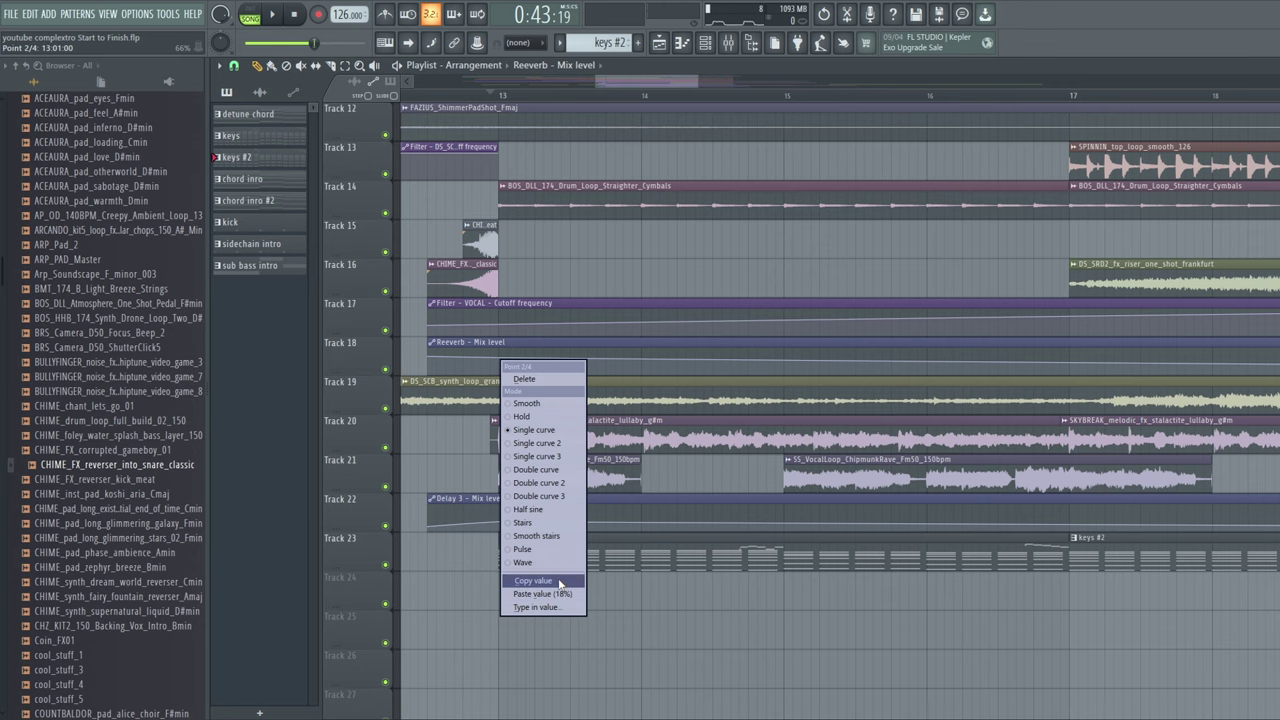
{"action": "left_click", "coordinate": [560, 582]}
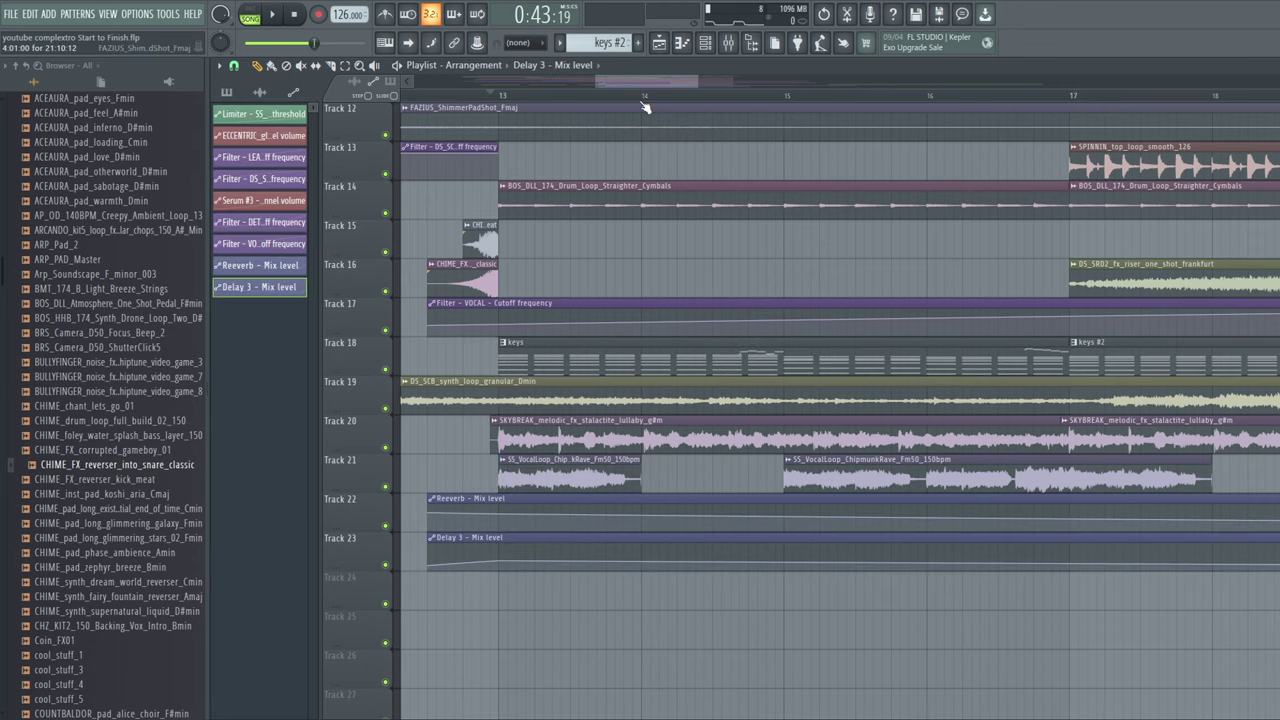
Shape a swell after bar 13 in the Reeverb and Delay 3 mix level automation, holding it high until 14:15:00
{"action": "mouse_move", "coordinate": [645, 83]}
{"action": "left_mouse_down"}
{"action": "mouse_move", "coordinate": [680, 83]}
{"action": "mouse_move", "coordinate": [626, 88]}
{"action": "left_mouse_up"}
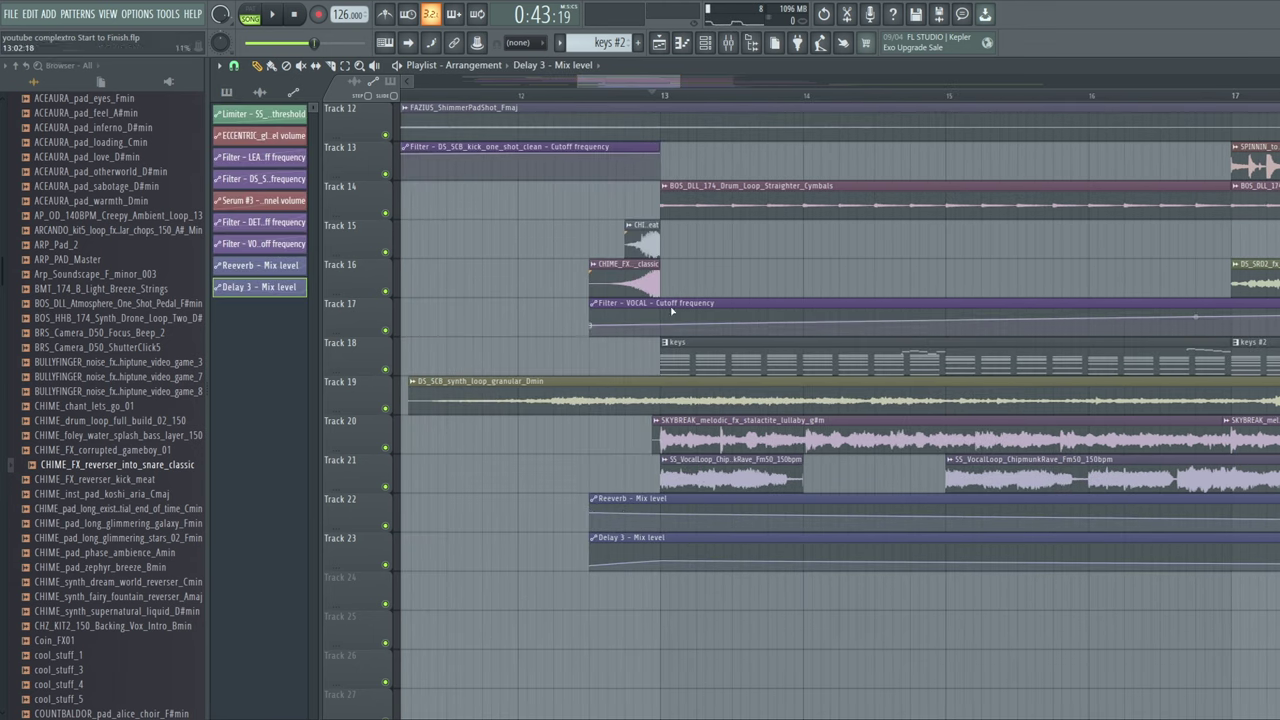
{"action": "left_click_drag", "start_coordinate": [622, 88], "coordinate": [647, 80]}
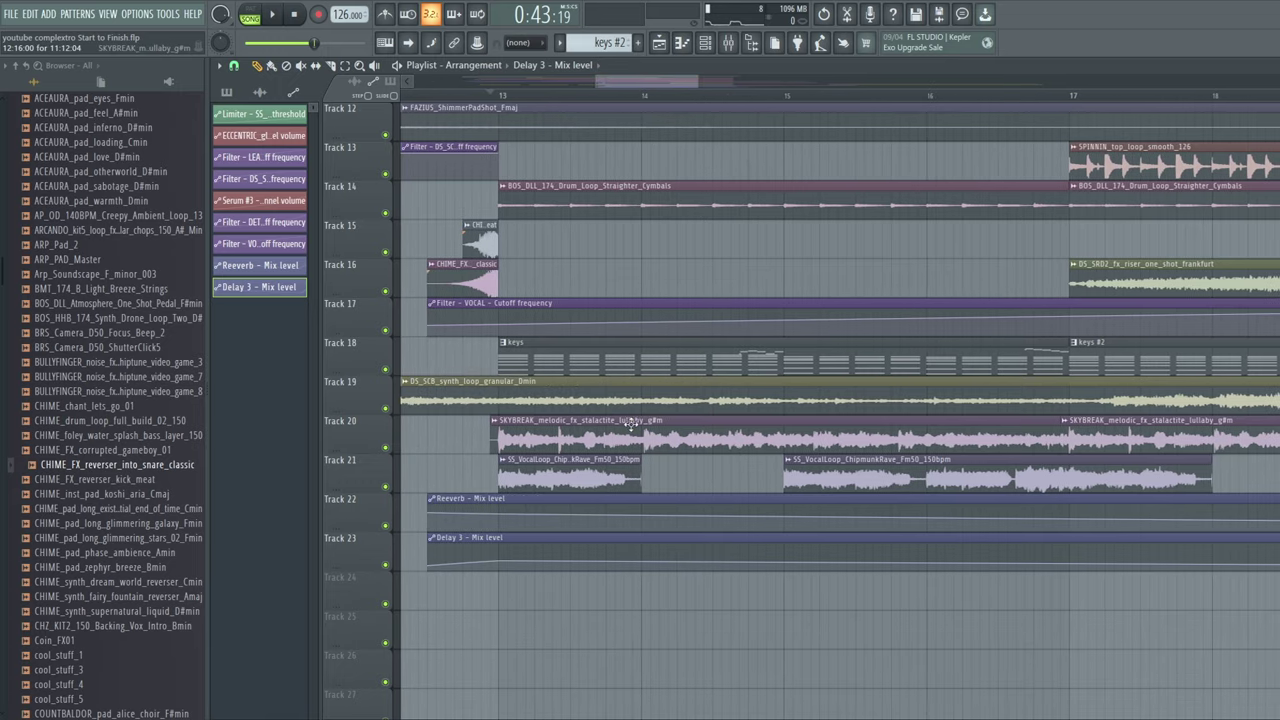
{"action": "left_click_drag", "start_coordinate": [497, 514], "coordinate": [625, 510]}
{"action": "left_click_drag", "start_coordinate": [502, 562], "coordinate": [501, 565]}
{"action": "left_click_drag", "start_coordinate": [624, 562], "coordinate": [625, 550]}
{"action": "left_click_drag", "start_coordinate": [786, 551], "coordinate": [787, 551]}
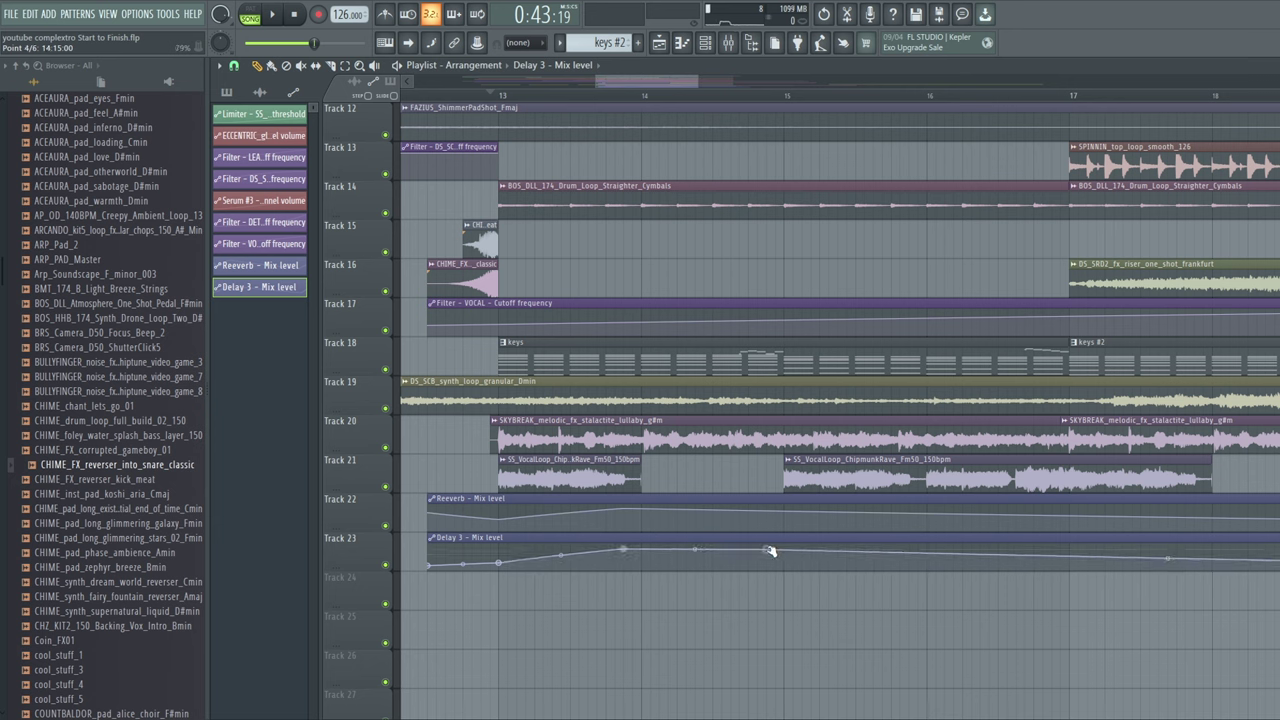
{"action": "left_click_drag", "start_coordinate": [769, 512], "coordinate": [769, 510]}
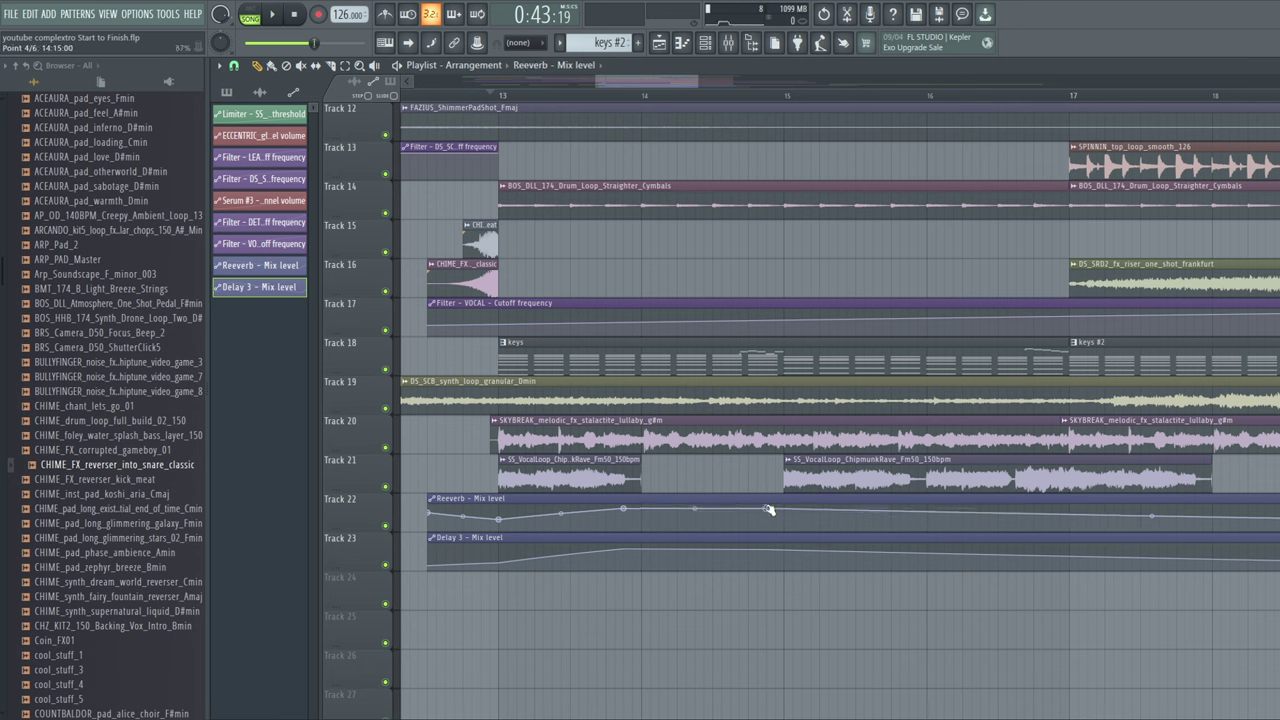
Copy the Reeverb automation's bar 13 value and paste it onto a new point at bar 15
{"action": "right_click", "coordinate": [502, 521]}
{"action": "left_click", "coordinate": [535, 673]}
{"action": "left_click", "coordinate": [787, 520]}
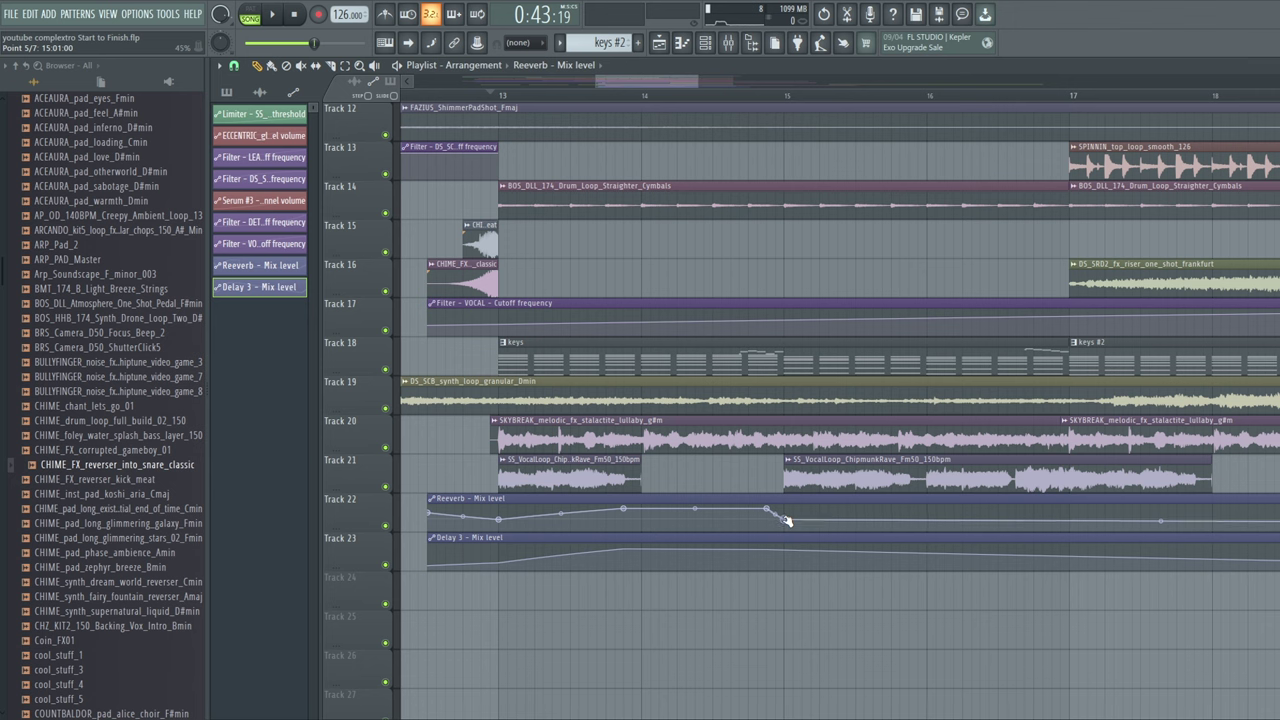
{"action": "right_click", "coordinate": [787, 520]}
{"action": "left_click", "coordinate": [828, 687]}
Copy the Delay 3 automation's bar 13 value and paste it onto a new point at bar 15
{"action": "right_click", "coordinate": [502, 563]}
{"action": "left_click", "coordinate": [540, 673]}
{"action": "left_click", "coordinate": [783, 565]}
{"action": "right_click", "coordinate": [783, 565]}
{"action": "left_click", "coordinate": [828, 687]}
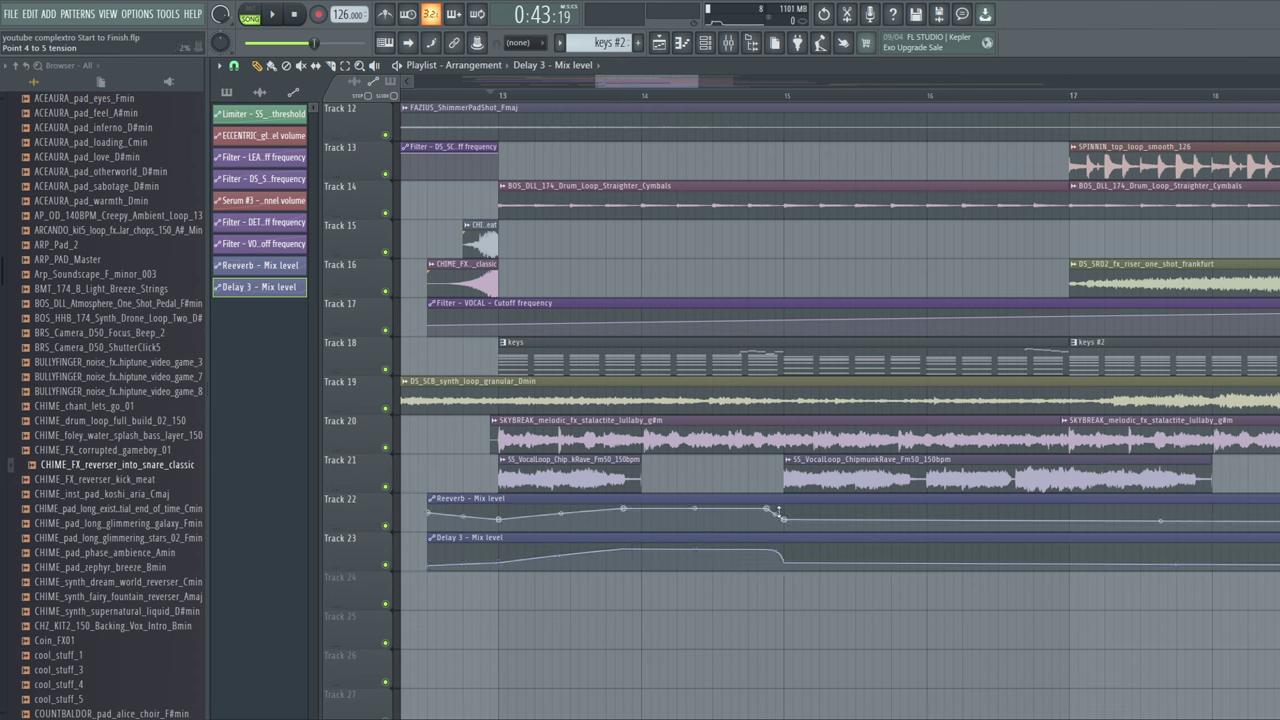
Move the Reeverb and Delay 3 drop points at bar 15 to 15:03:00 and paste the copied value onto both
{"action": "left_click_drag", "start_coordinate": [783, 517], "coordinate": [797, 519]}
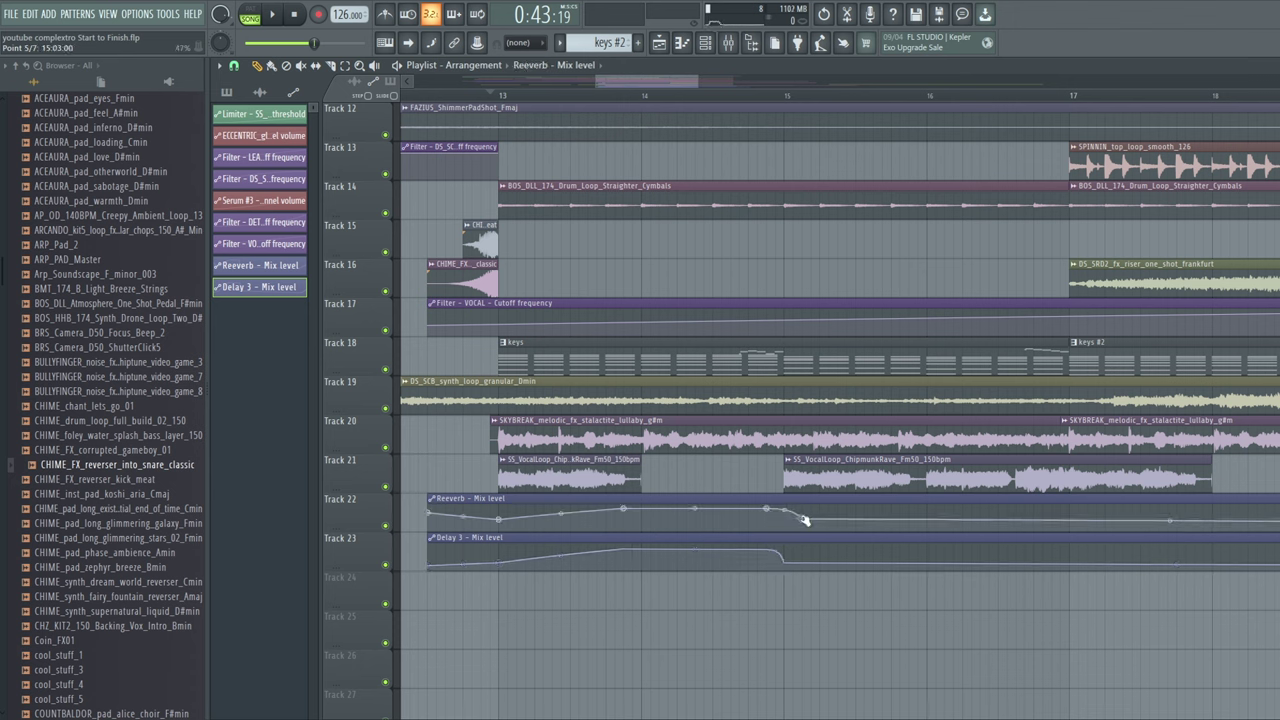
{"action": "right_click", "coordinate": [804, 521]}
{"action": "left_click", "coordinate": [858, 687]}
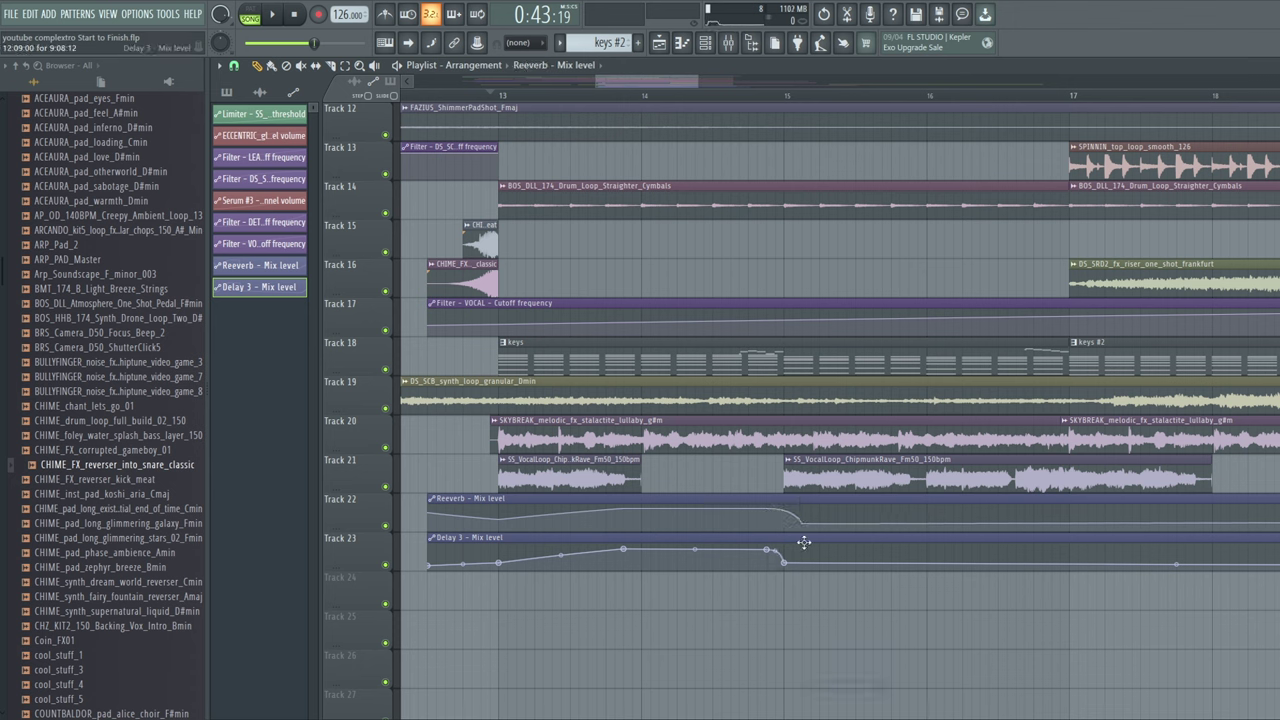
{"action": "left_click_drag", "start_coordinate": [789, 564], "coordinate": [802, 564]}
{"action": "right_click", "coordinate": [802, 564]}
{"action": "left_click", "coordinate": [858, 687]}
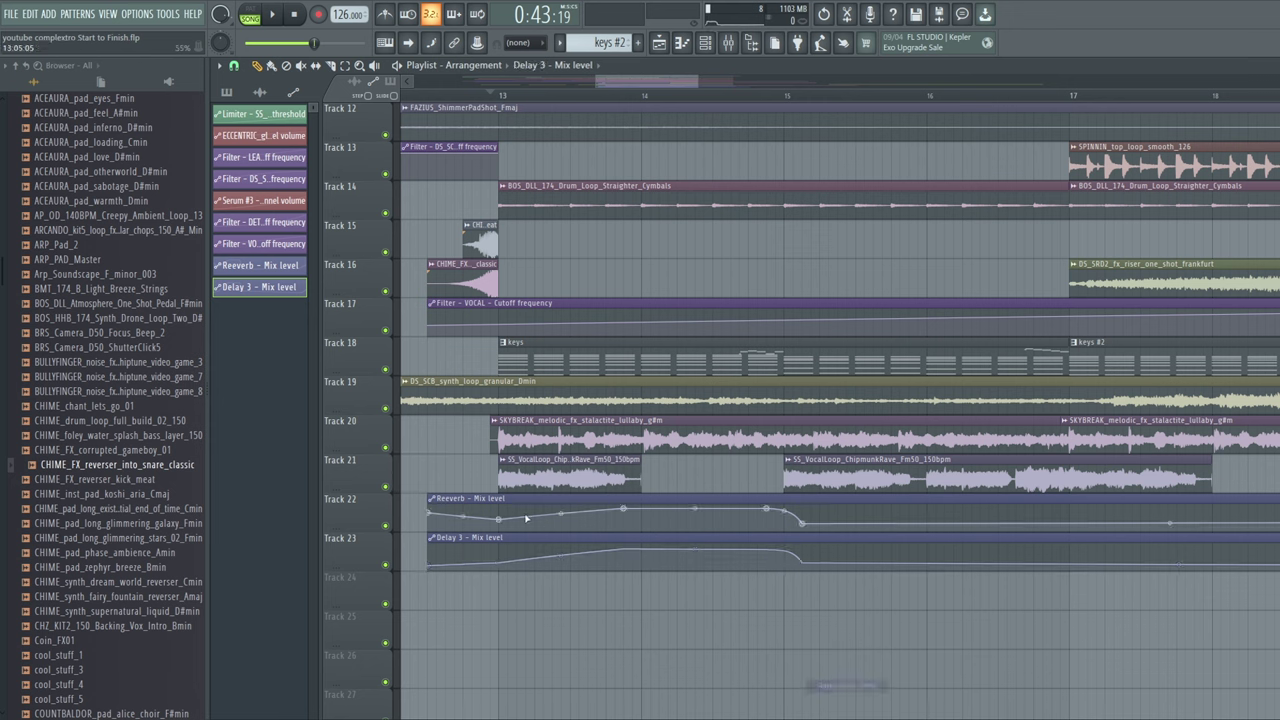
Copy the Reeverb automation's bar 13 value and paste it onto the drop point at 15:03:00
{"action": "right_click", "coordinate": [502, 519]}
{"action": "left_click", "coordinate": [548, 686]}
{"action": "right_click", "coordinate": [801, 521]}
{"action": "left_click", "coordinate": [858, 686]}
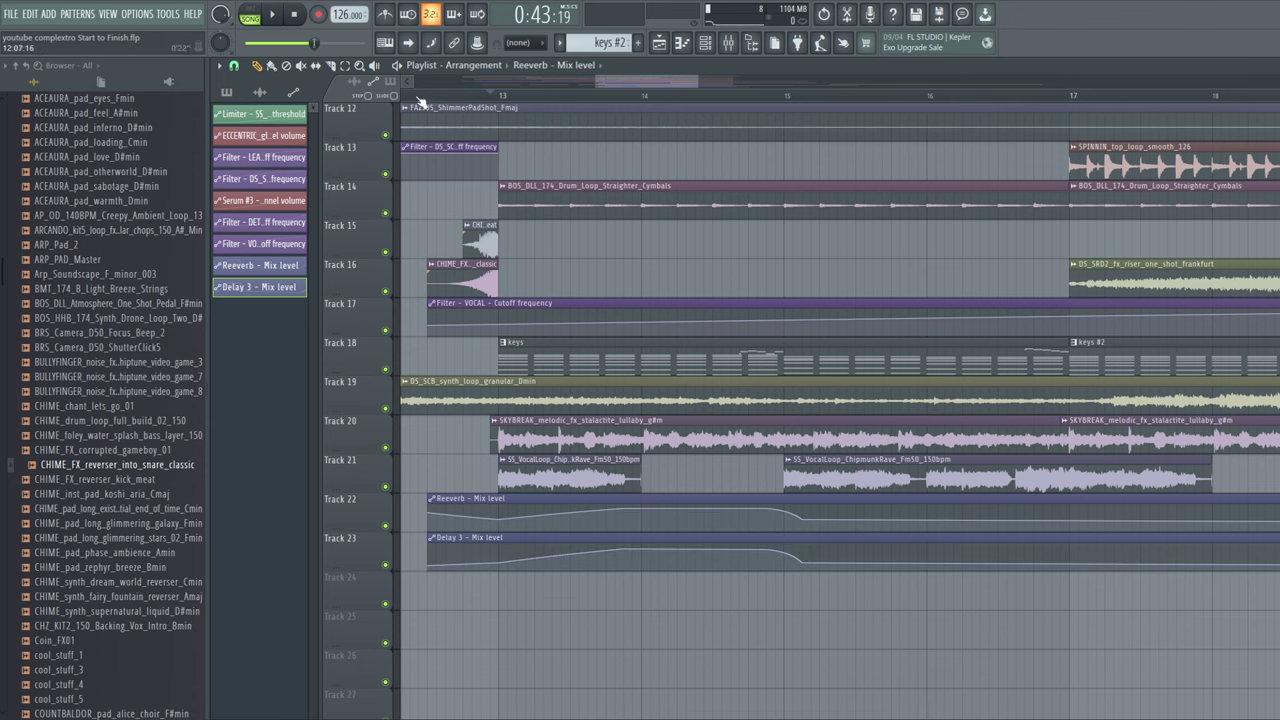
Play the arrangement to check the vocal reverb and delay swells, replaying from bar 10 with the mixer open
{"action": "key", "text": "space"}
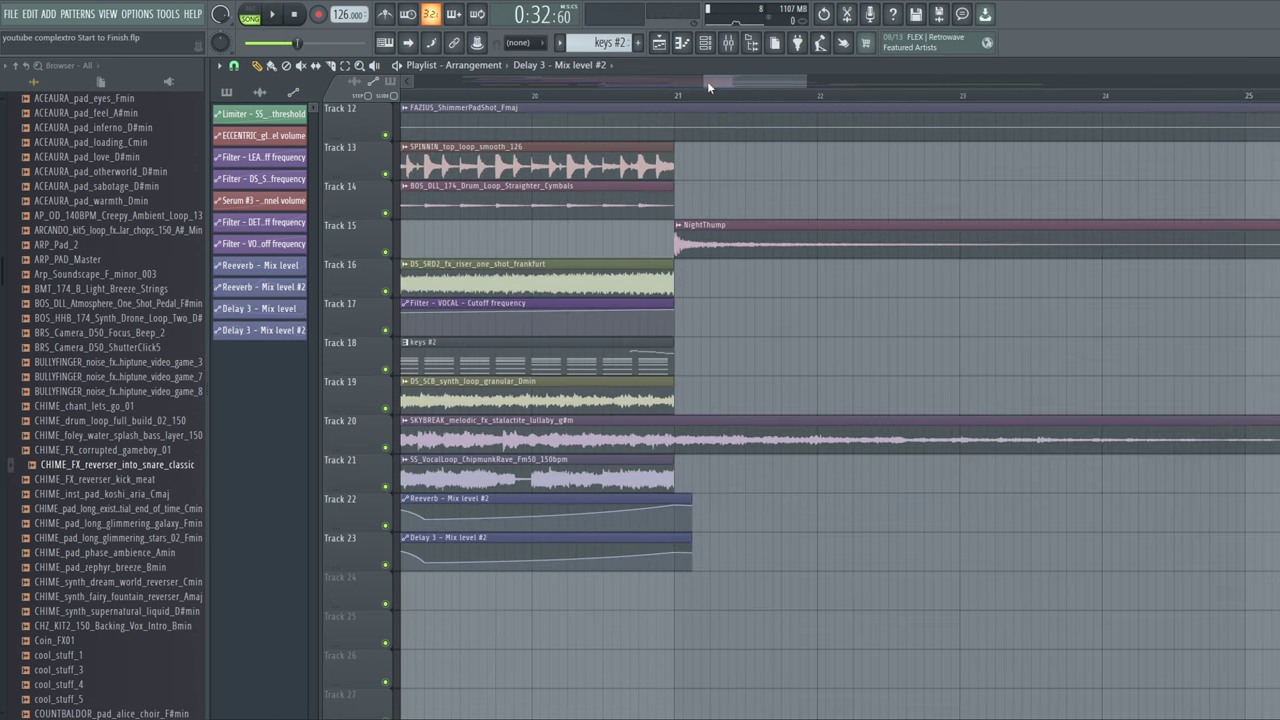
{"action": "left_click_drag", "start_coordinate": [623, 91], "coordinate": [507, 100]}
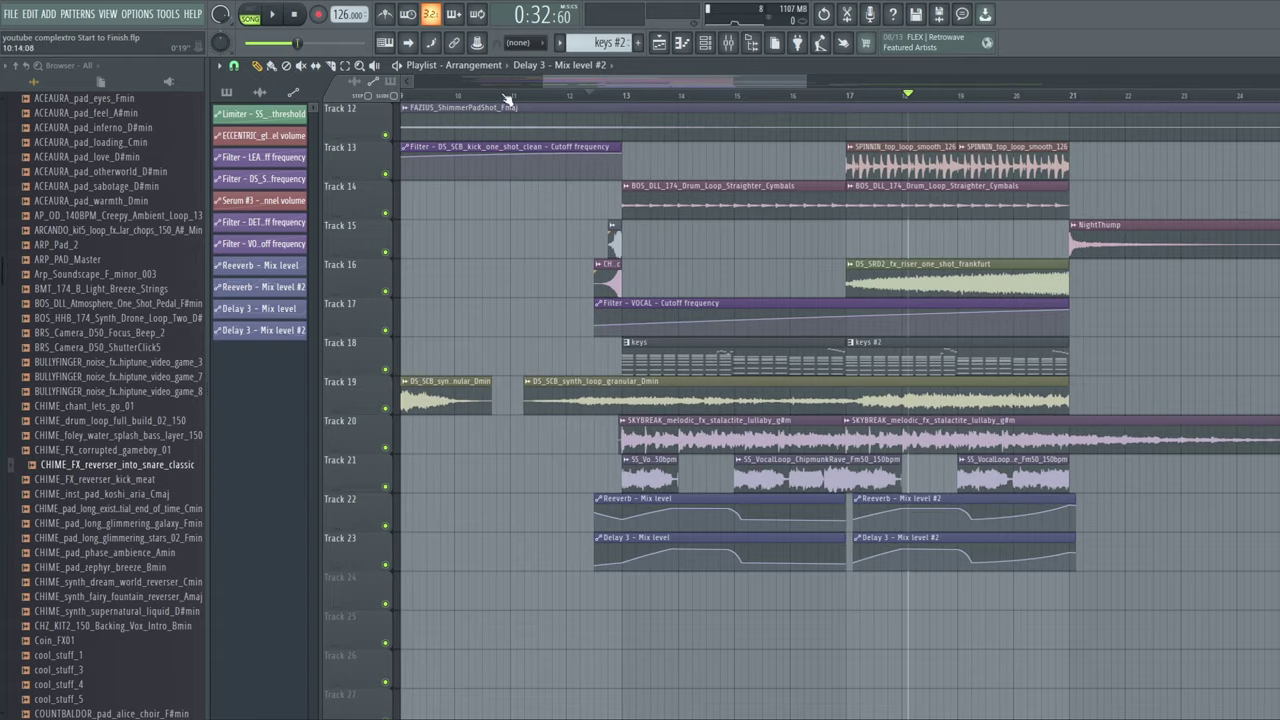
{"action": "key", "text": "space"}
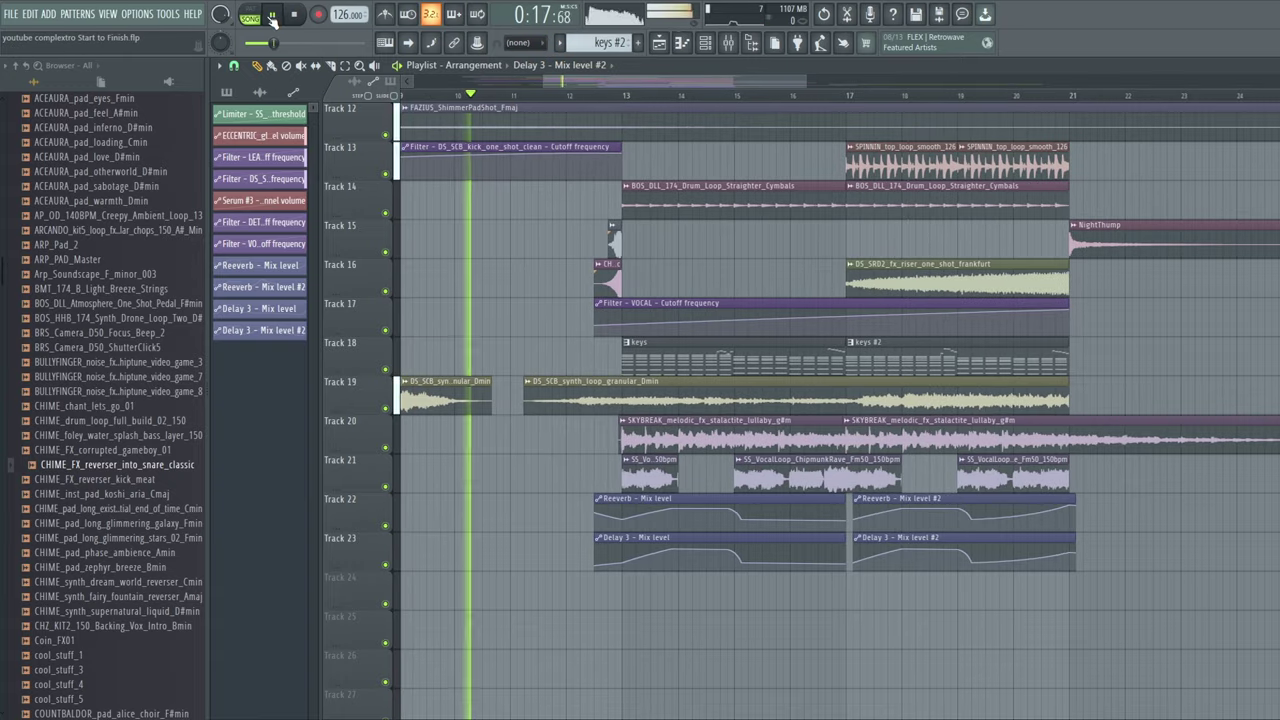
{"action": "left_click", "coordinate": [728, 42]}
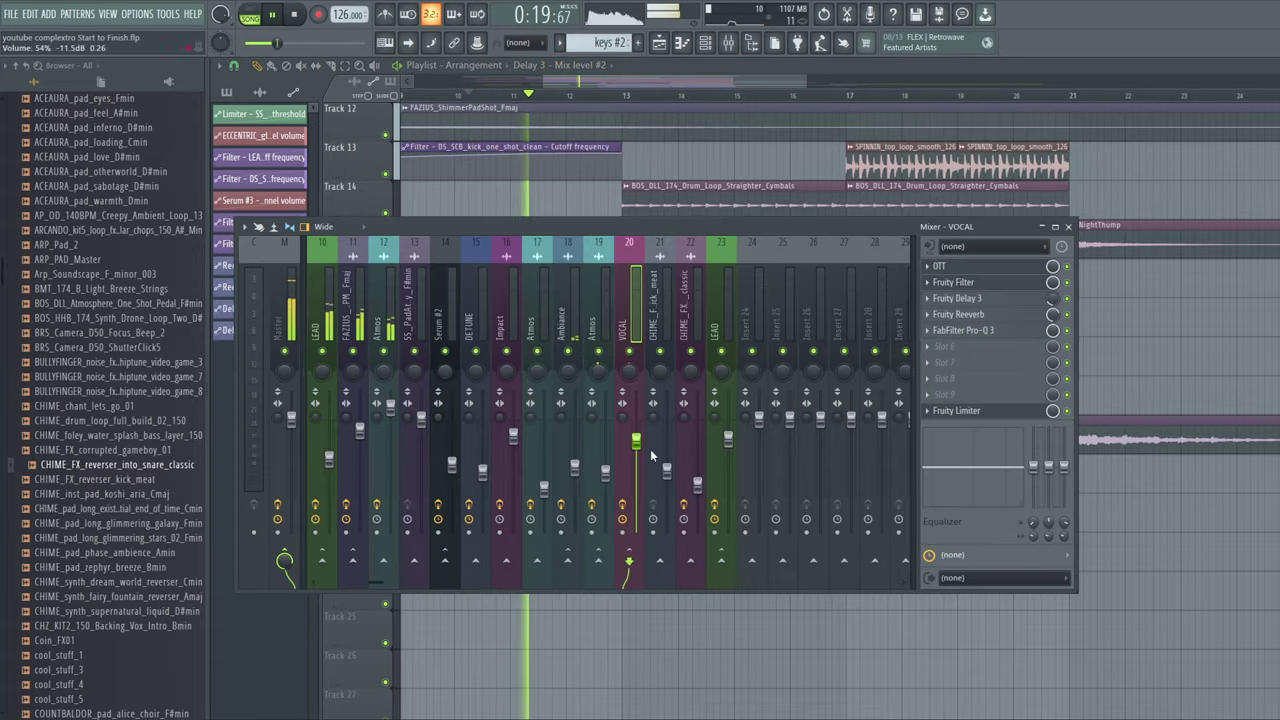
Raise the LEAD fader on mixer track 23 slightly while the arrangement plays, and stop playback
{"action": "left_click", "coordinate": [645, 91]}
{"action": "scroll", "coordinate": [1074, 453], "scroll_direction": "up", "scroll_amount": 4}
{"action": "scroll", "coordinate": [1074, 453], "scroll_direction": "down", "scroll_amount": 2}
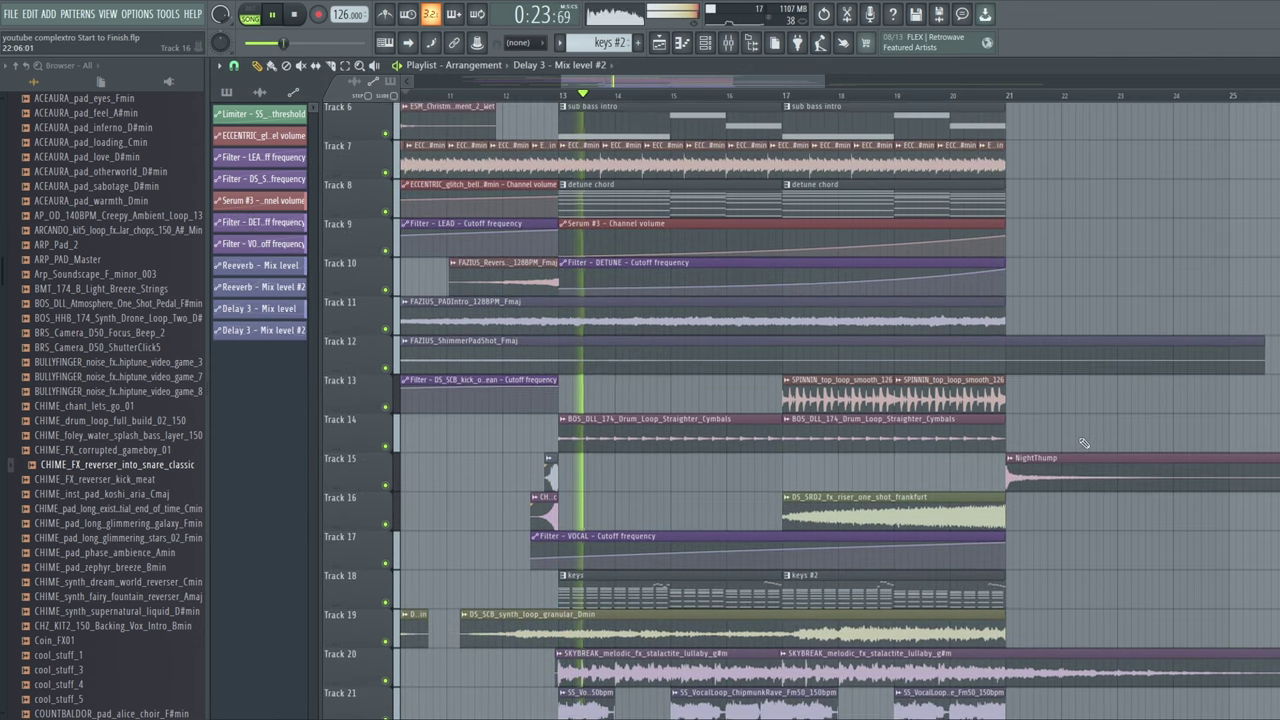
{"action": "scroll", "coordinate": [1082, 443], "scroll_direction": "up", "scroll_amount": 3}
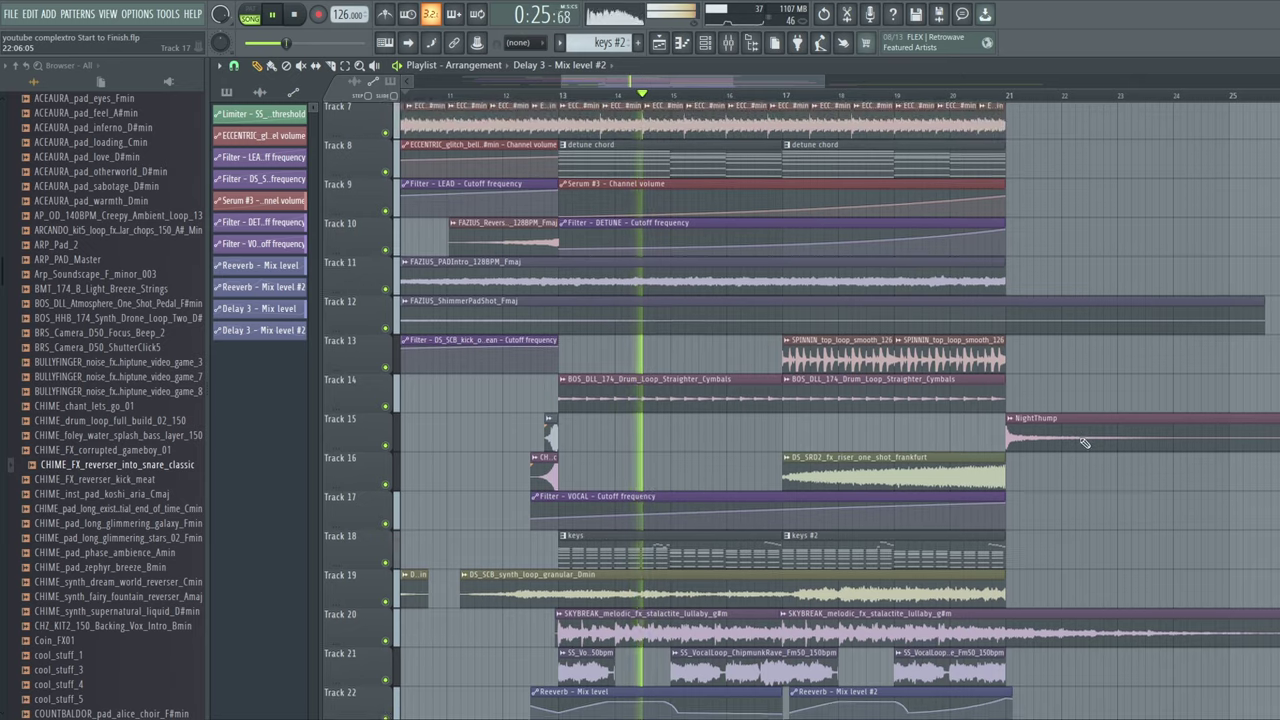
{"action": "left_click_drag", "start_coordinate": [673, 84], "coordinate": [686, 82]}
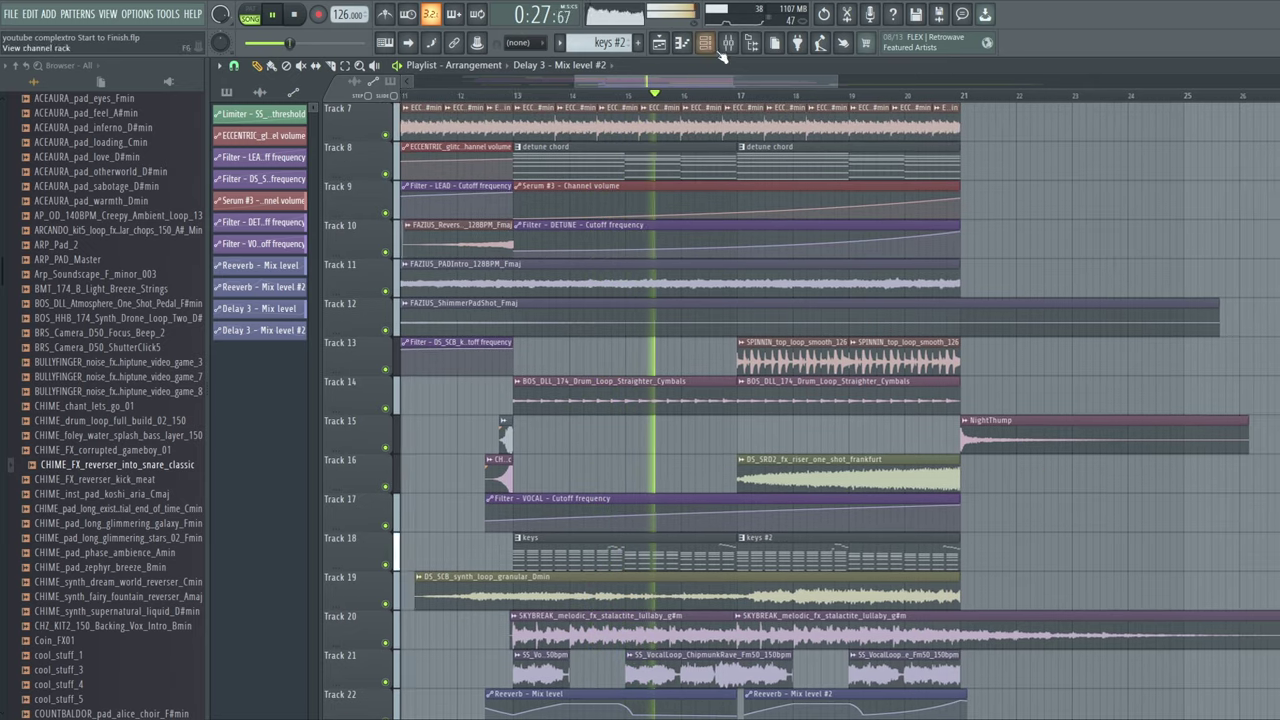
{"action": "left_click", "coordinate": [728, 43]}
{"action": "left_click_drag", "start_coordinate": [729, 435], "coordinate": [729, 430]}
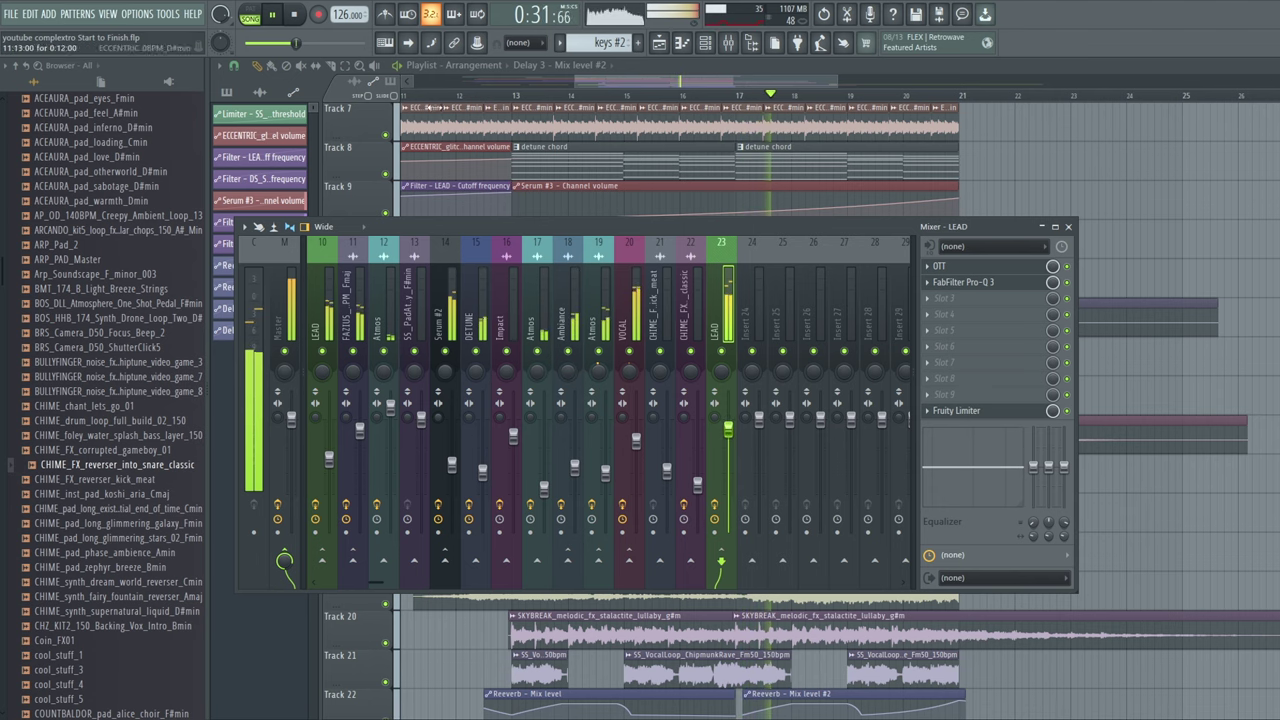
{"action": "left_click", "coordinate": [273, 17]}
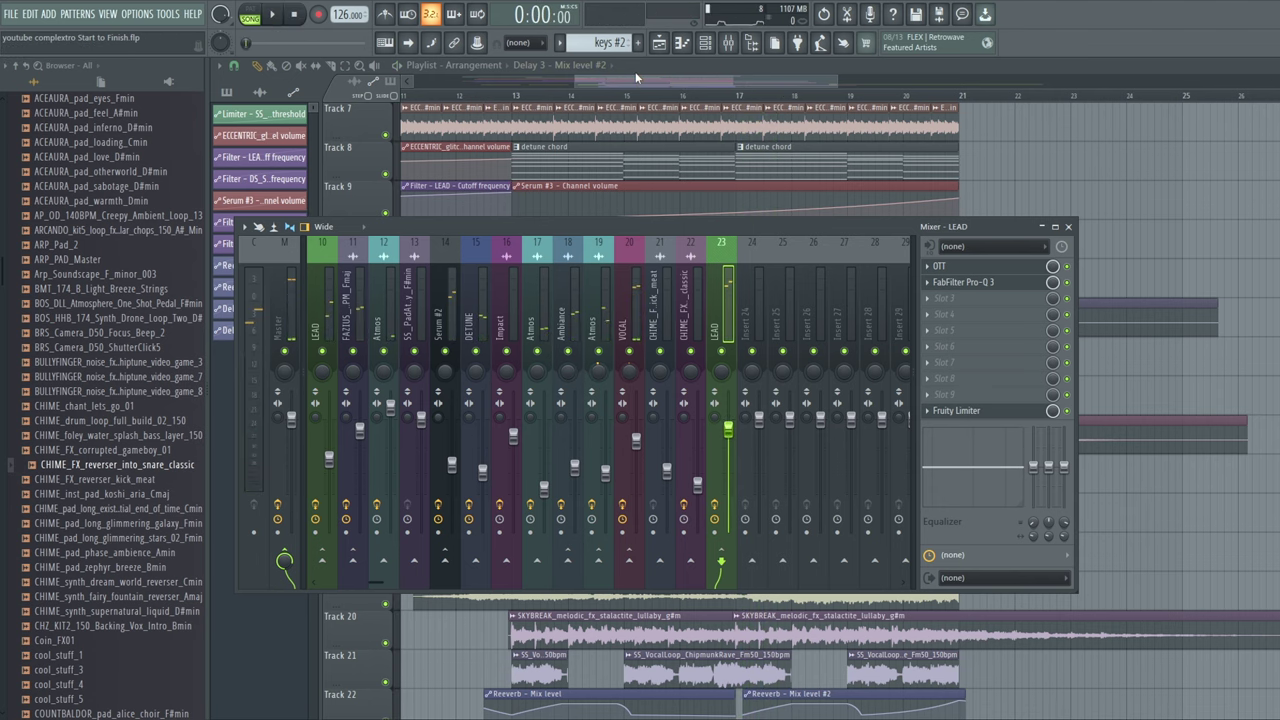
Select the timeline from the middle of bar 12 to bar 21 and create a channel volume automation clip for FL Keys
{"action": "left_click_drag", "start_coordinate": [637, 78], "coordinate": [691, 84]}
{"action": "scroll", "coordinate": [623, 343], "scroll_direction": "down", "scroll_amount": 5}
{"action": "scroll", "coordinate": [621, 348], "scroll_direction": "up", "scroll_amount": 2}
{"action": "scroll", "coordinate": [621, 348], "scroll_direction": "up", "scroll_amount": 3}
{"action": "left_click_drag", "start_coordinate": [858, 84], "coordinate": [716, 85]}
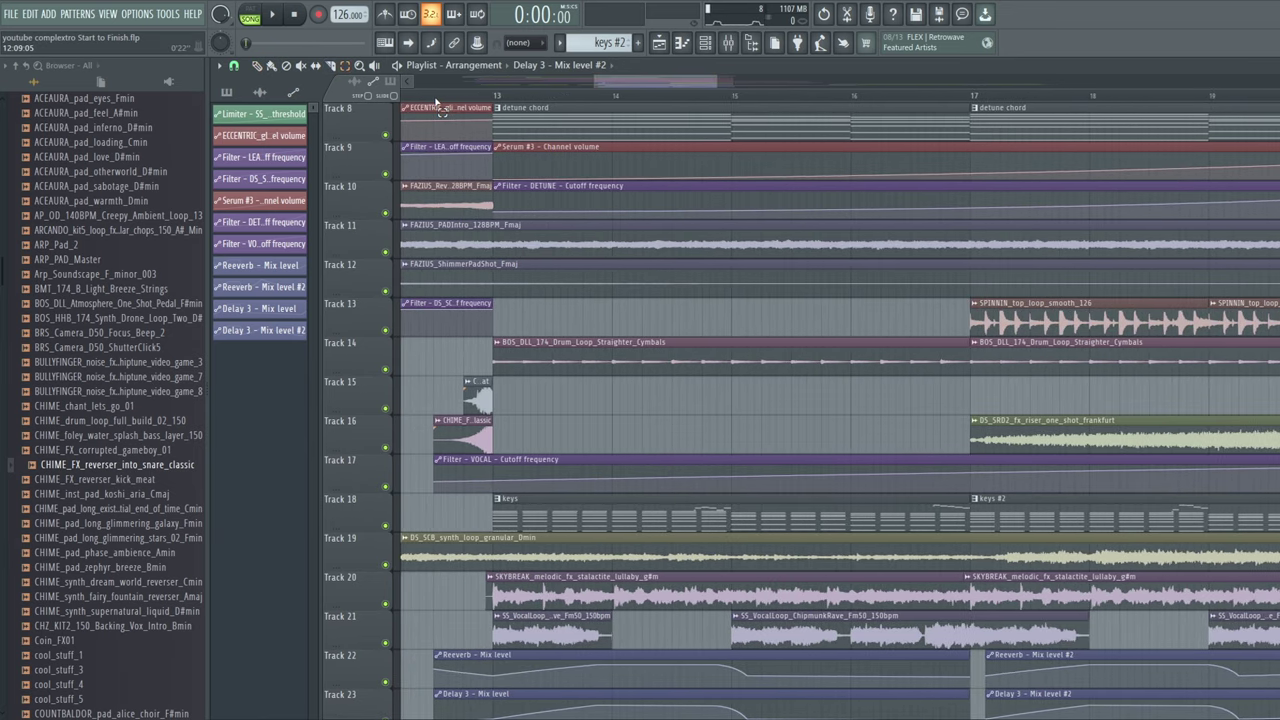
{"action": "left_click_drag", "start_coordinate": [435, 103], "coordinate": [845, 272]}
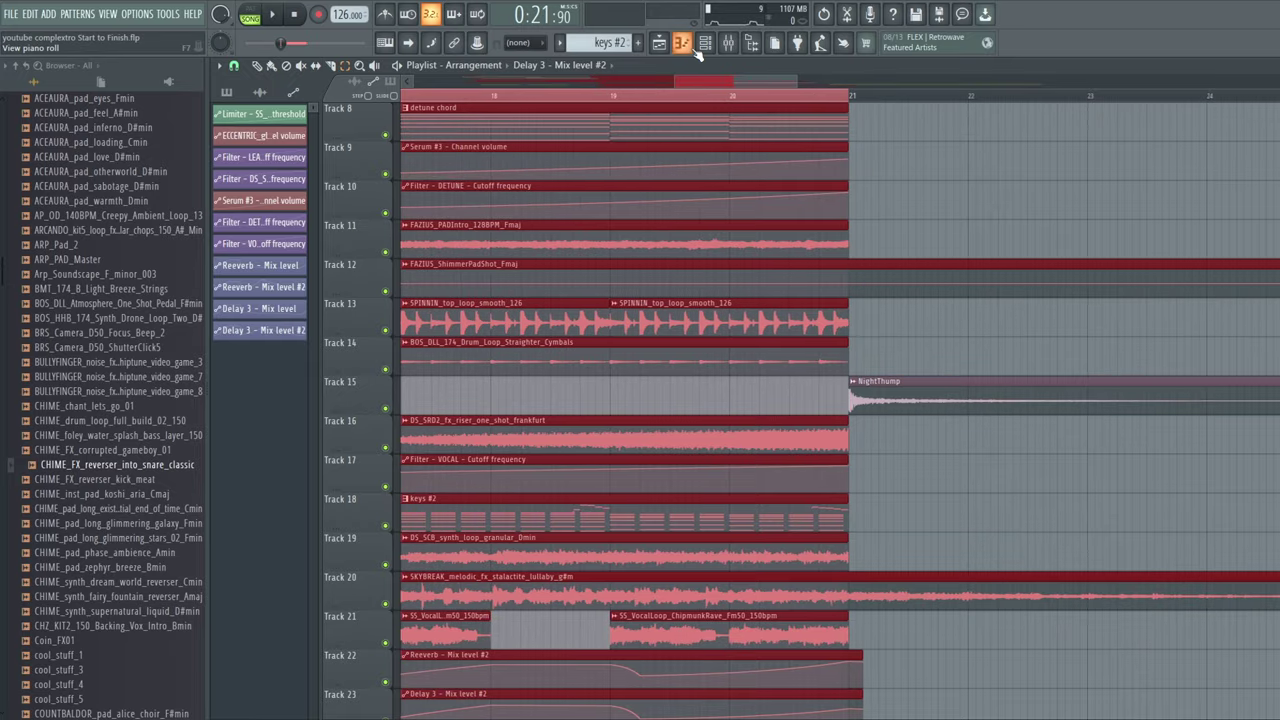
{"action": "left_click", "coordinate": [705, 43]}
{"action": "left_click", "coordinate": [510, 304]}
{"action": "left_click", "coordinate": [507, 327]}
{"action": "right_click", "coordinate": [421, 437]}
{"action": "left_click", "coordinate": [480, 515]}
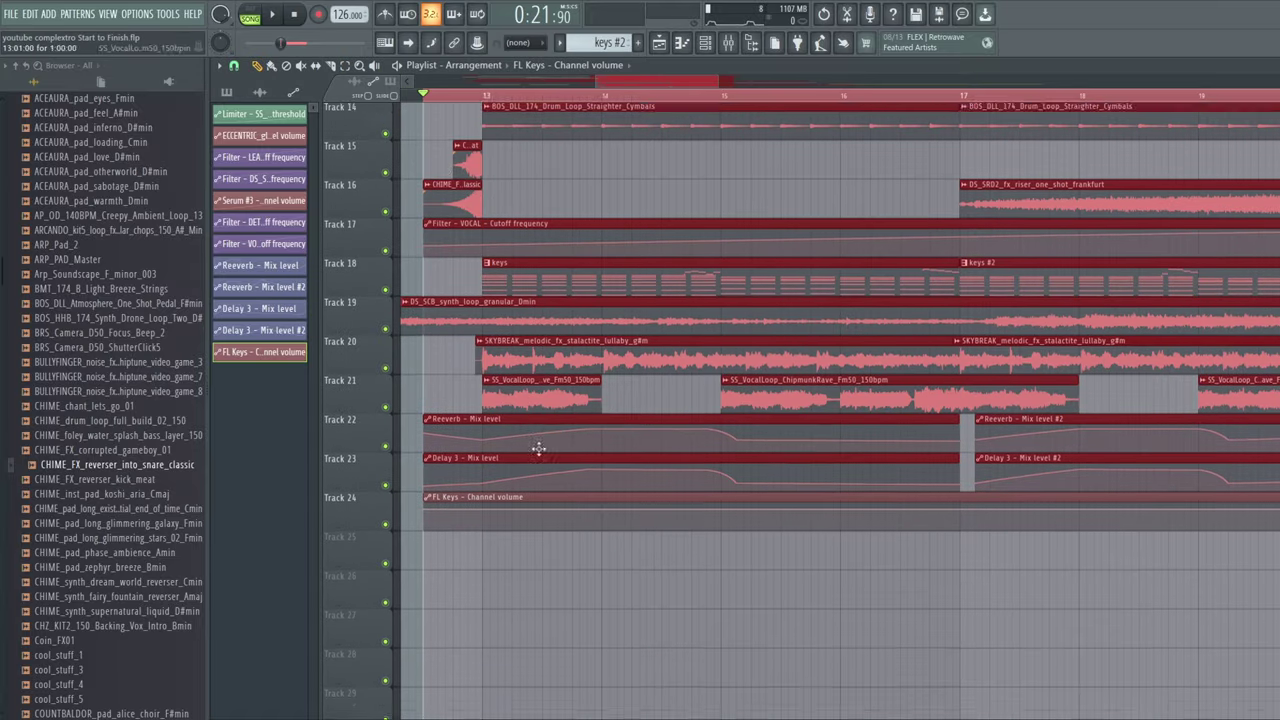
Add points to the FL Keys volume automation at bars 13 and 17, dipping it to 29% at bar 13
{"action": "scroll", "coordinate": [500, 460], "scroll_direction": "down", "scroll_amount": 1}
{"action": "left_click_drag", "start_coordinate": [481, 504], "coordinate": [481, 497]}
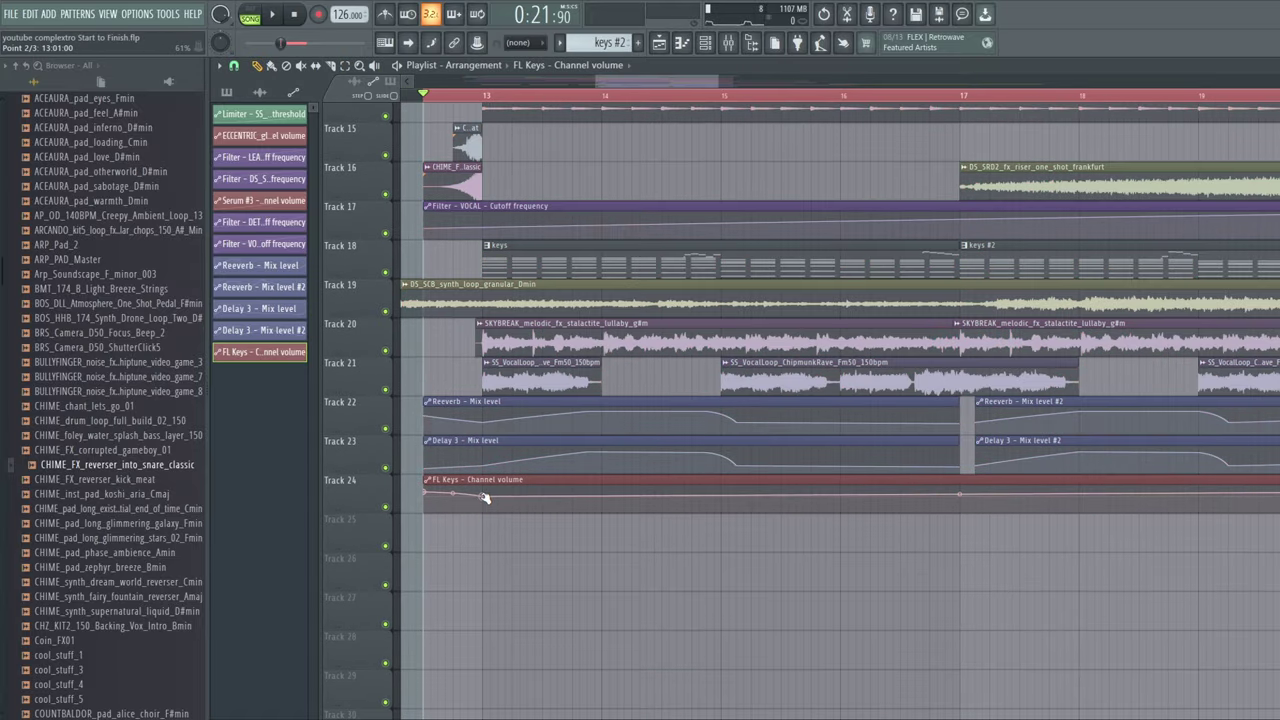
{"action": "left_click_drag", "start_coordinate": [959, 493], "coordinate": [962, 489]}
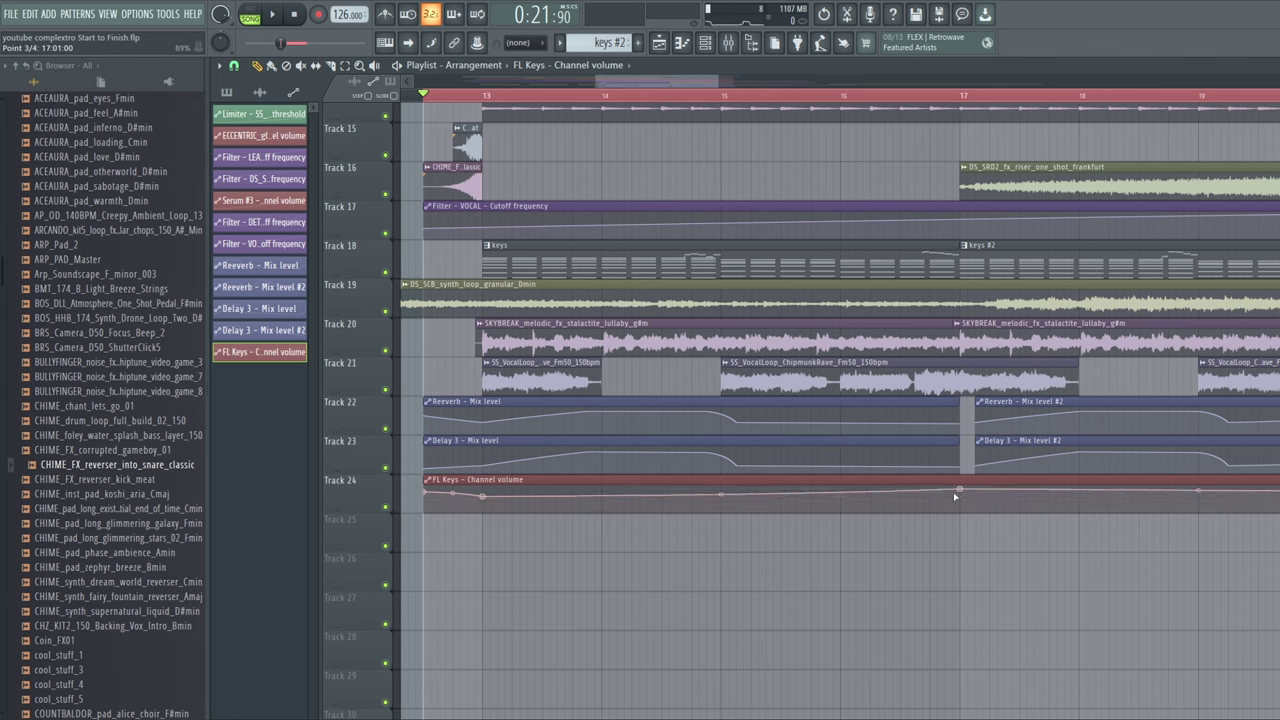
{"action": "left_click_drag", "start_coordinate": [484, 501], "coordinate": [485, 505]}
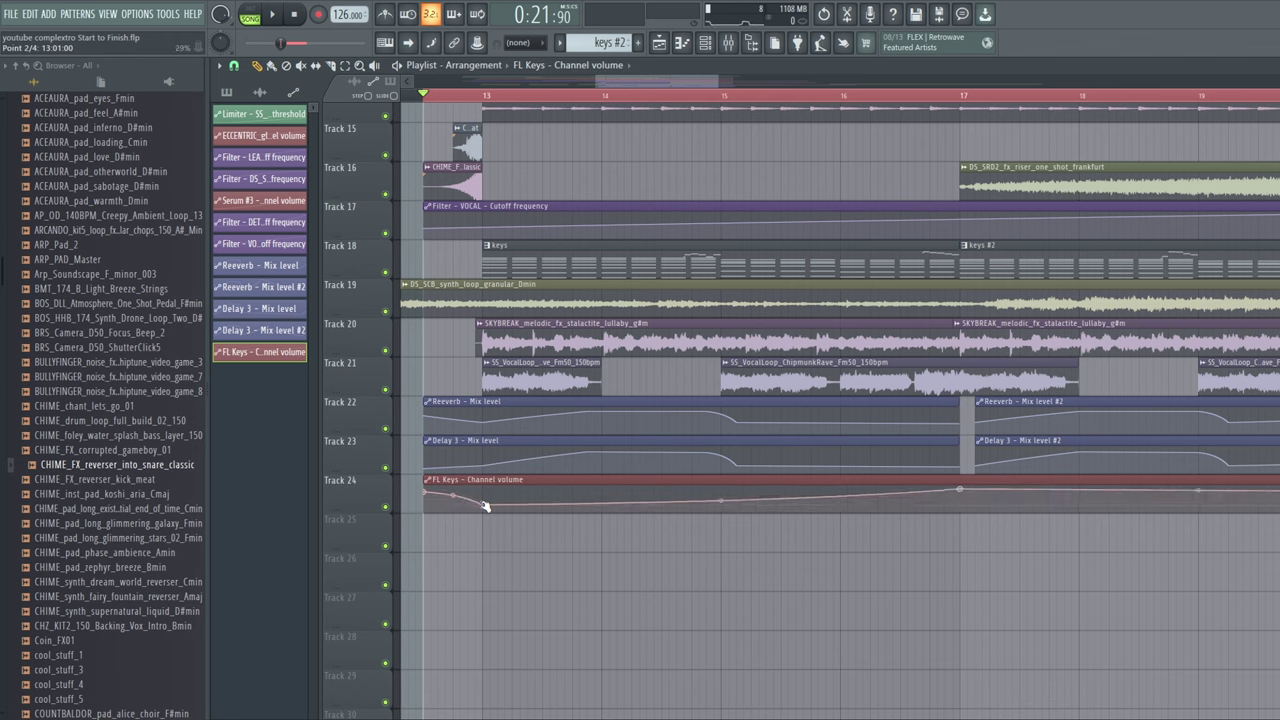
Copy the FL Keys volume automation's starting value and paste it onto the point at bar 17
{"action": "right_click", "coordinate": [427, 489]}
{"action": "left_click", "coordinate": [467, 673]}
{"action": "right_click", "coordinate": [962, 491]}
{"action": "left_click", "coordinate": [1000, 683]}
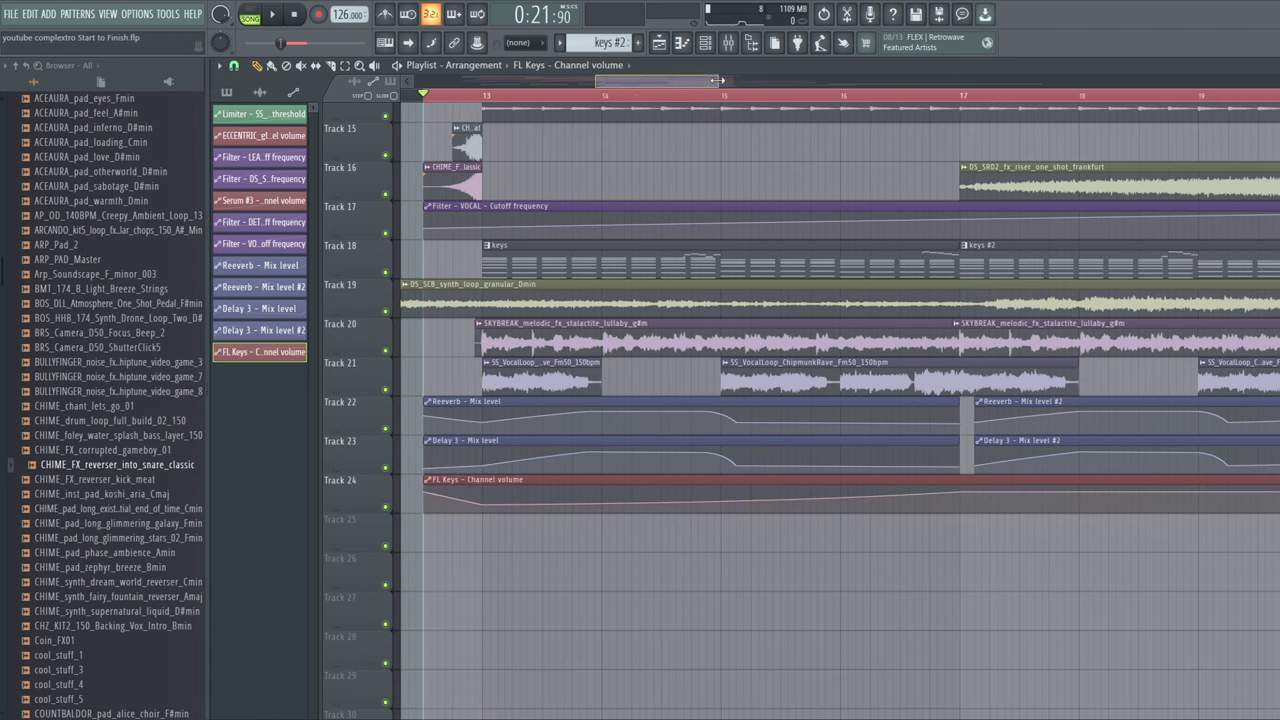
In the LEAD mixer track's FabFilter Pro-Q 3, add a 36 dB/oct low cut at about 72 Hz with Q about 0.79
{"action": "left_click_drag", "start_coordinate": [716, 80], "coordinate": [842, 80]}
{"action": "key", "text": "F9"}
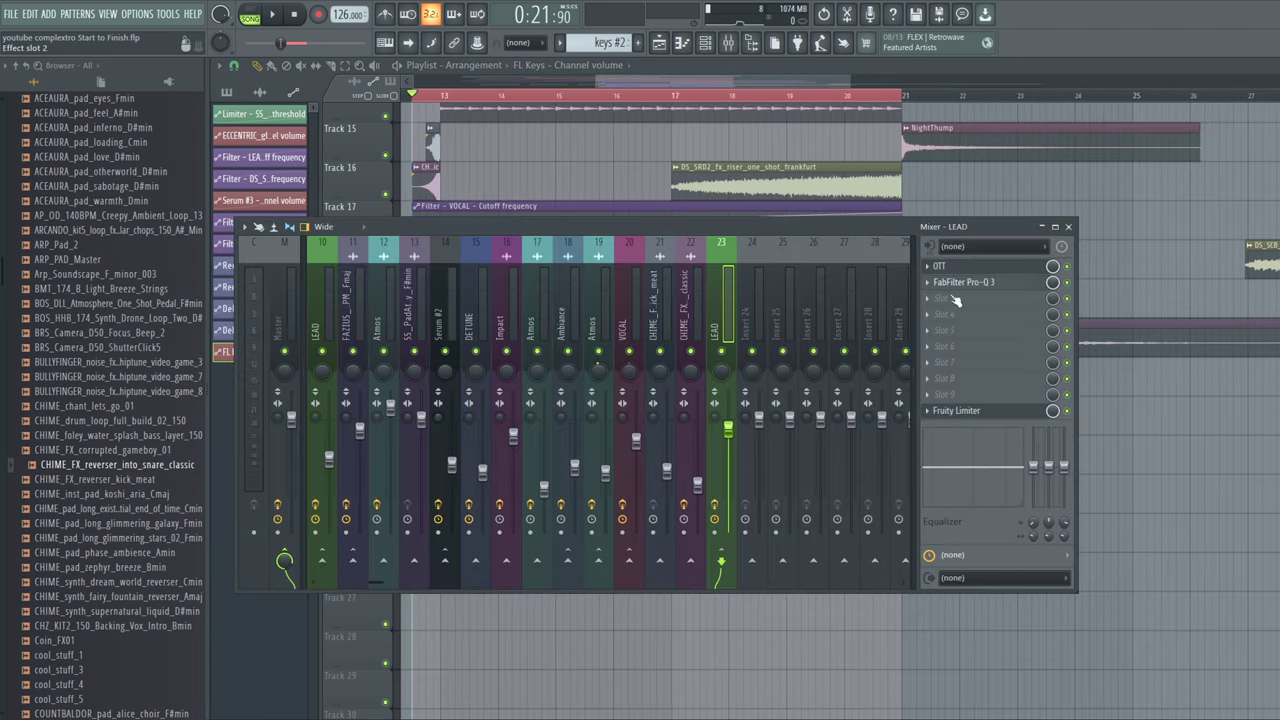
{"action": "left_click", "coordinate": [996, 284]}
{"action": "left_click", "coordinate": [362, 556]}
{"action": "left_click", "coordinate": [381, 647]}
{"action": "left_click_drag", "start_coordinate": [485, 424], "coordinate": [458, 383]}
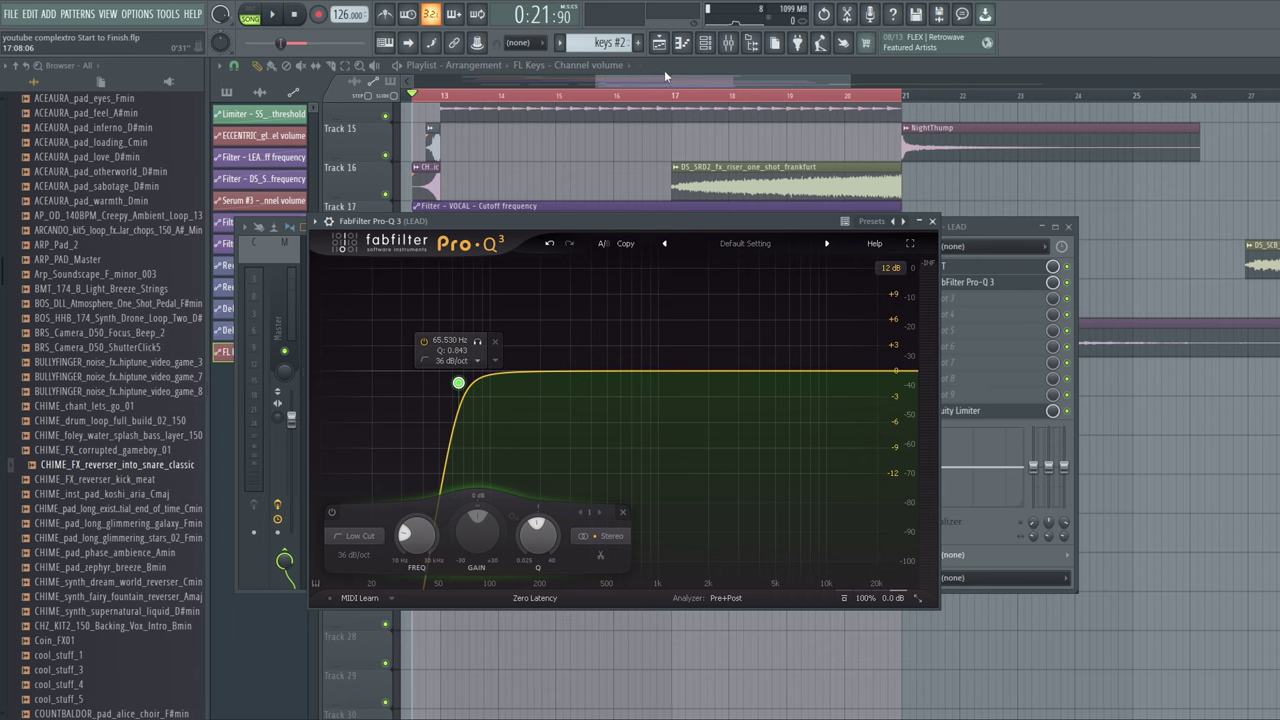
{"action": "left_click_drag", "start_coordinate": [458, 383], "coordinate": [460, 388]}
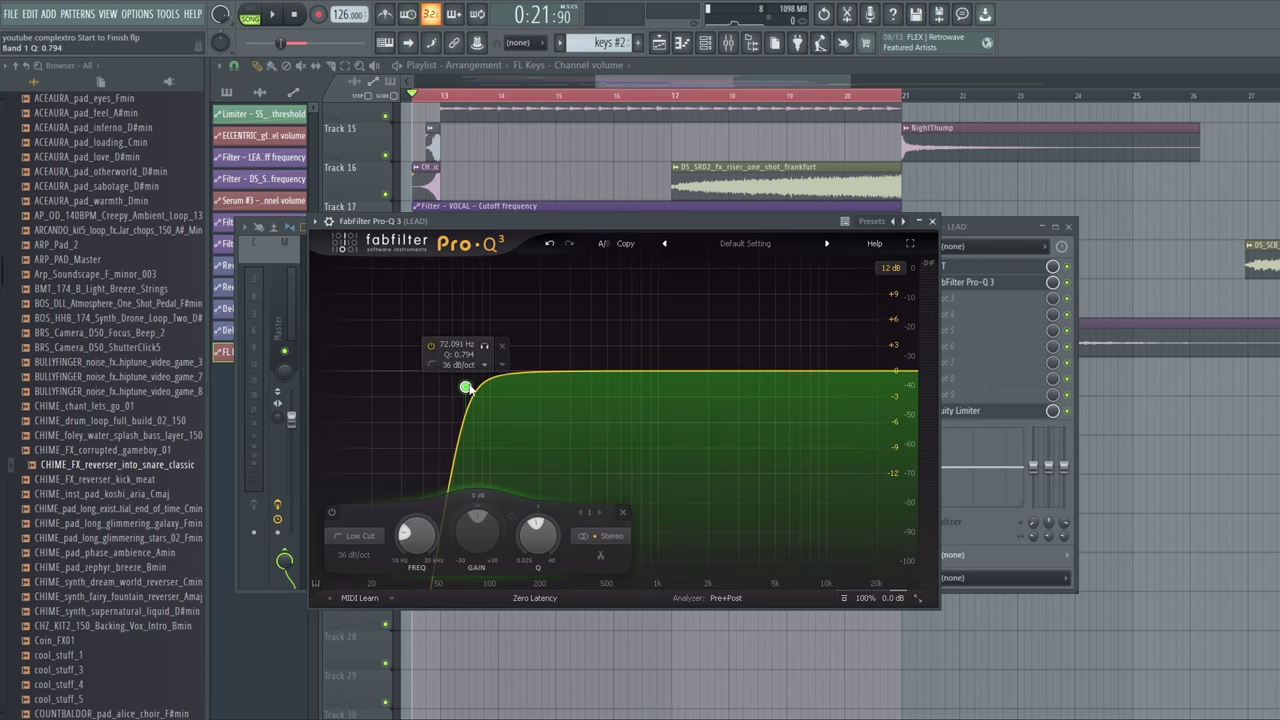
Play the arrangement from bar 4 and review the clips and automation across all tracks
{"action": "left_click_drag", "start_coordinate": [600, 80], "coordinate": [425, 84]}
{"action": "scroll", "coordinate": [559, 237], "scroll_direction": "up", "scroll_amount": 5}
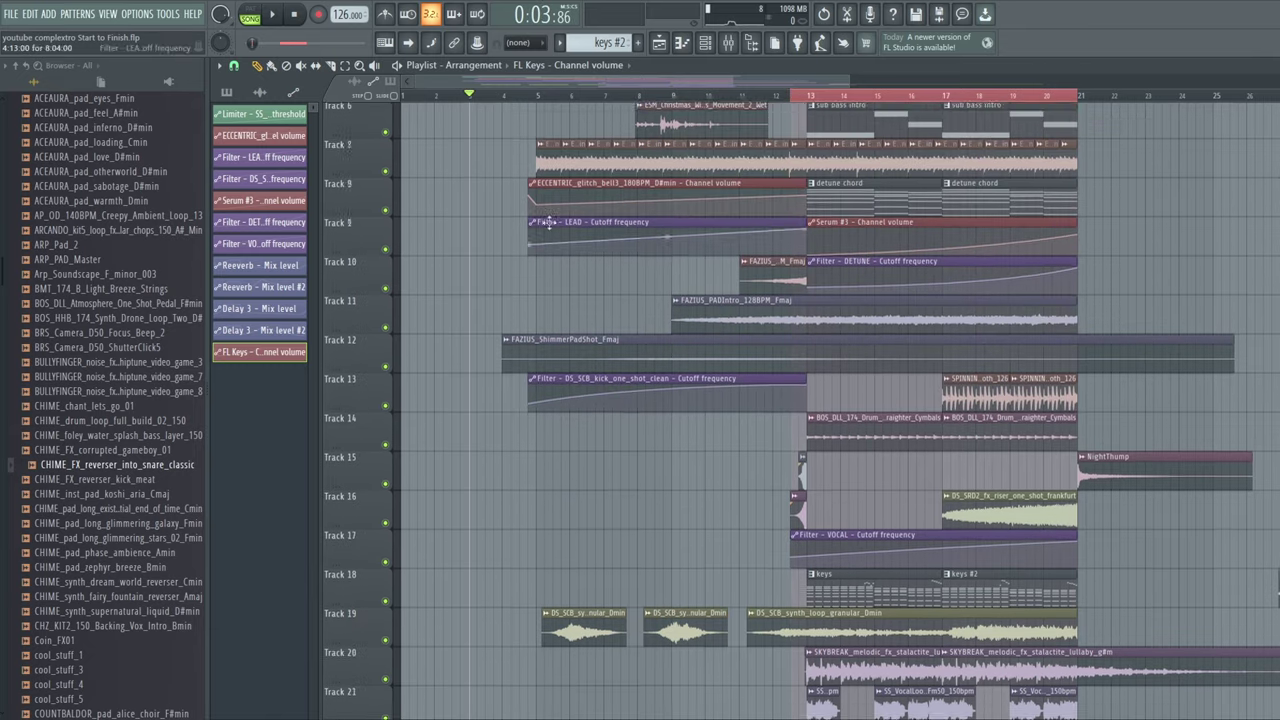
{"action": "left_click_drag", "start_coordinate": [535, 72], "coordinate": [576, 72]}
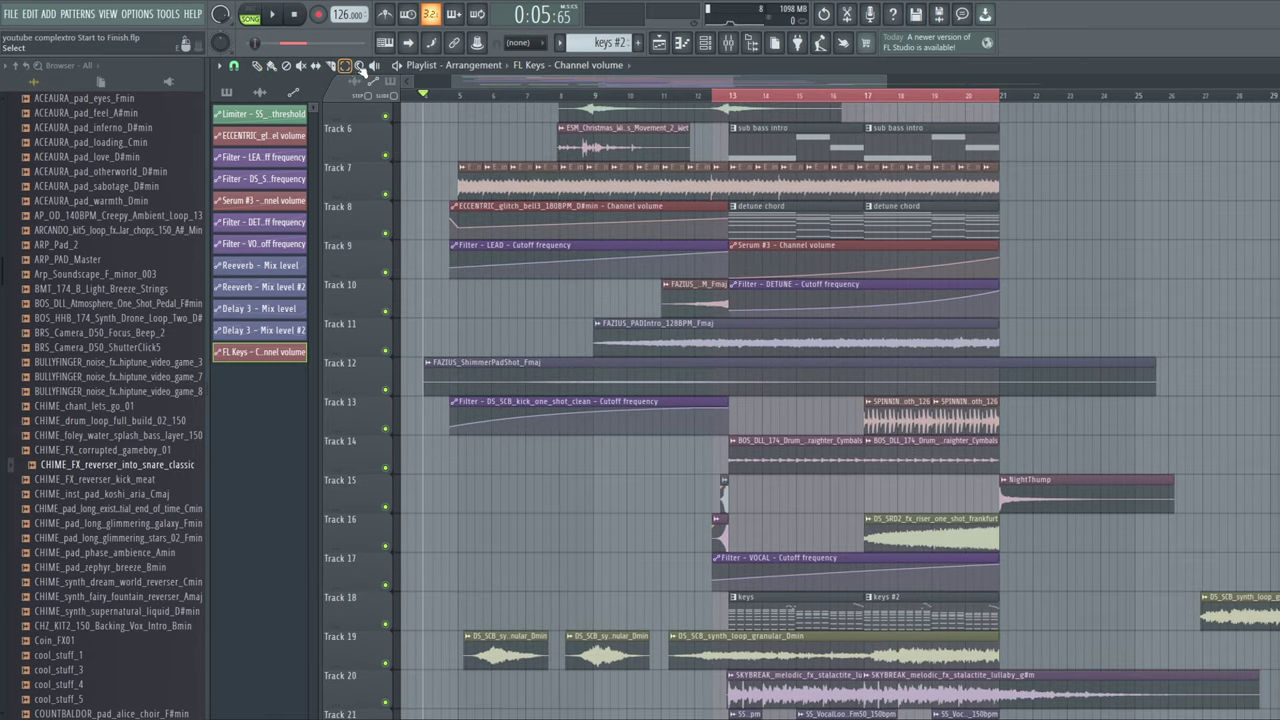
{"action": "scroll", "coordinate": [1180, 428], "scroll_direction": "up", "scroll_amount": 2}
{"action": "scroll", "coordinate": [1180, 428], "scroll_direction": "up", "scroll_amount": 1}
{"action": "left_click", "coordinate": [271, 15]}
{"action": "left_click_drag", "start_coordinate": [886, 81], "coordinate": [784, 78]}
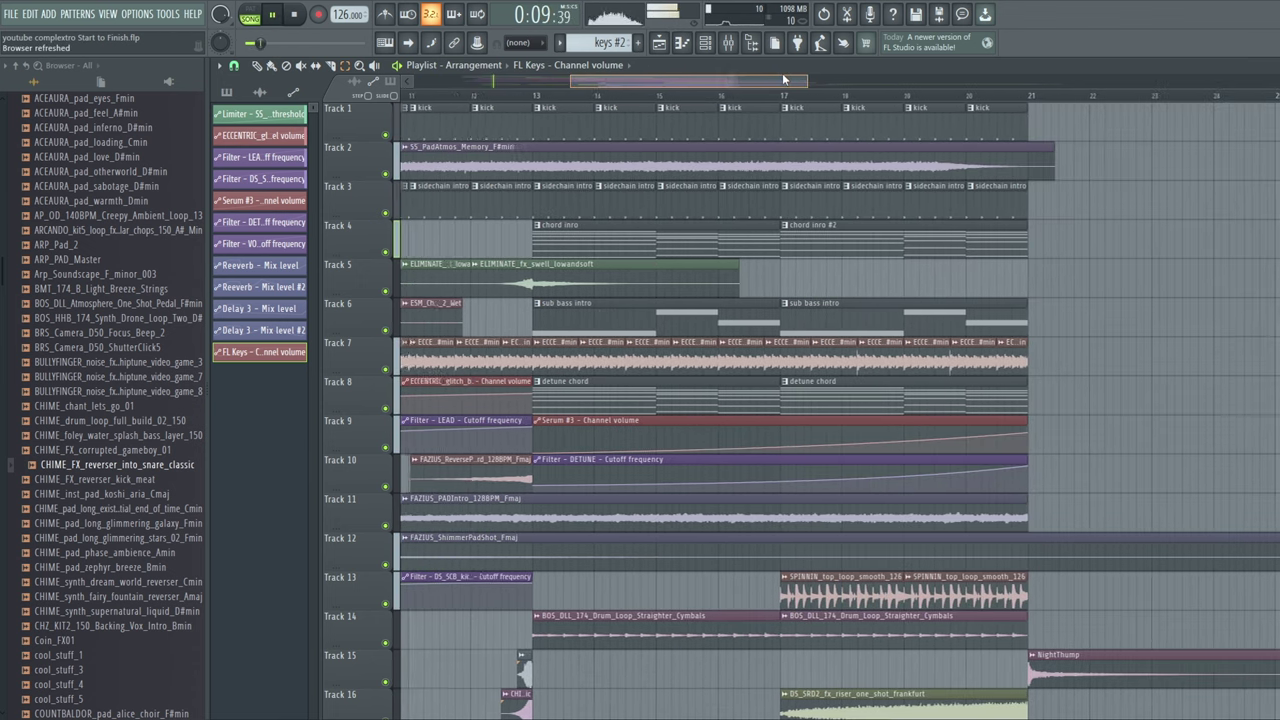
{"action": "scroll", "coordinate": [1089, 209], "scroll_direction": "down", "scroll_amount": 15}
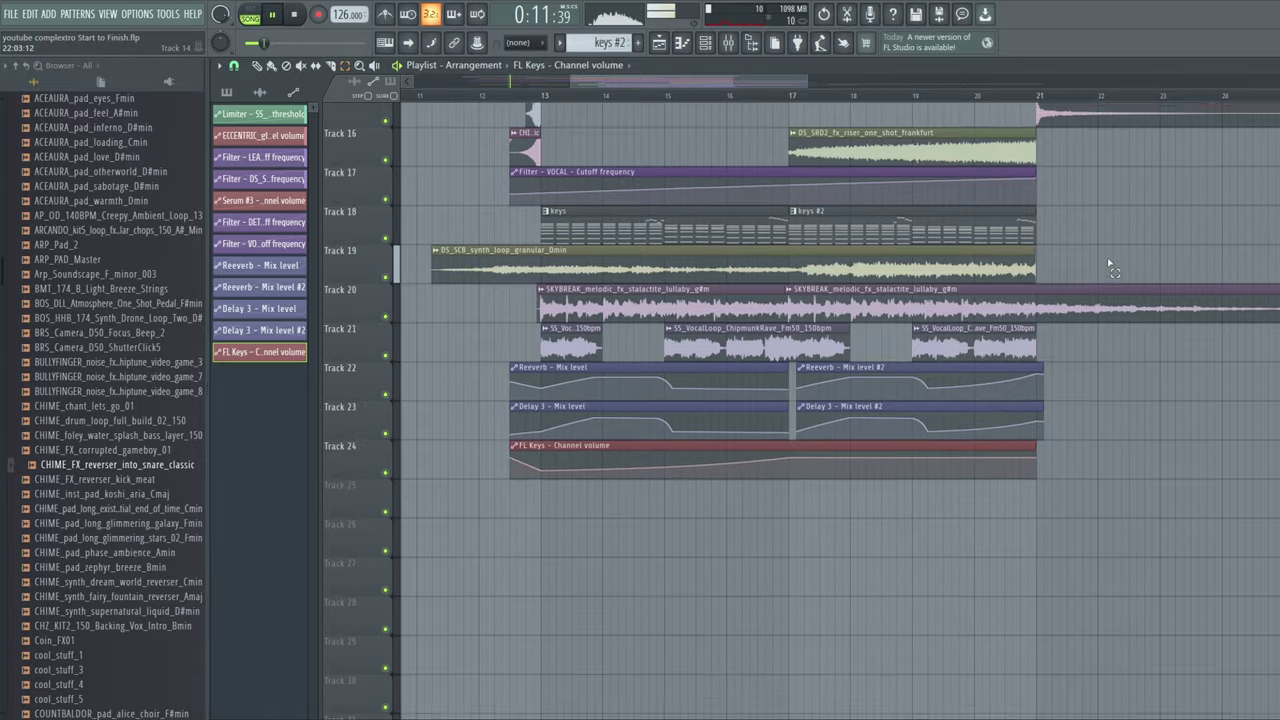
{"action": "scroll", "coordinate": [1110, 265], "scroll_direction": "up", "scroll_amount": 3}
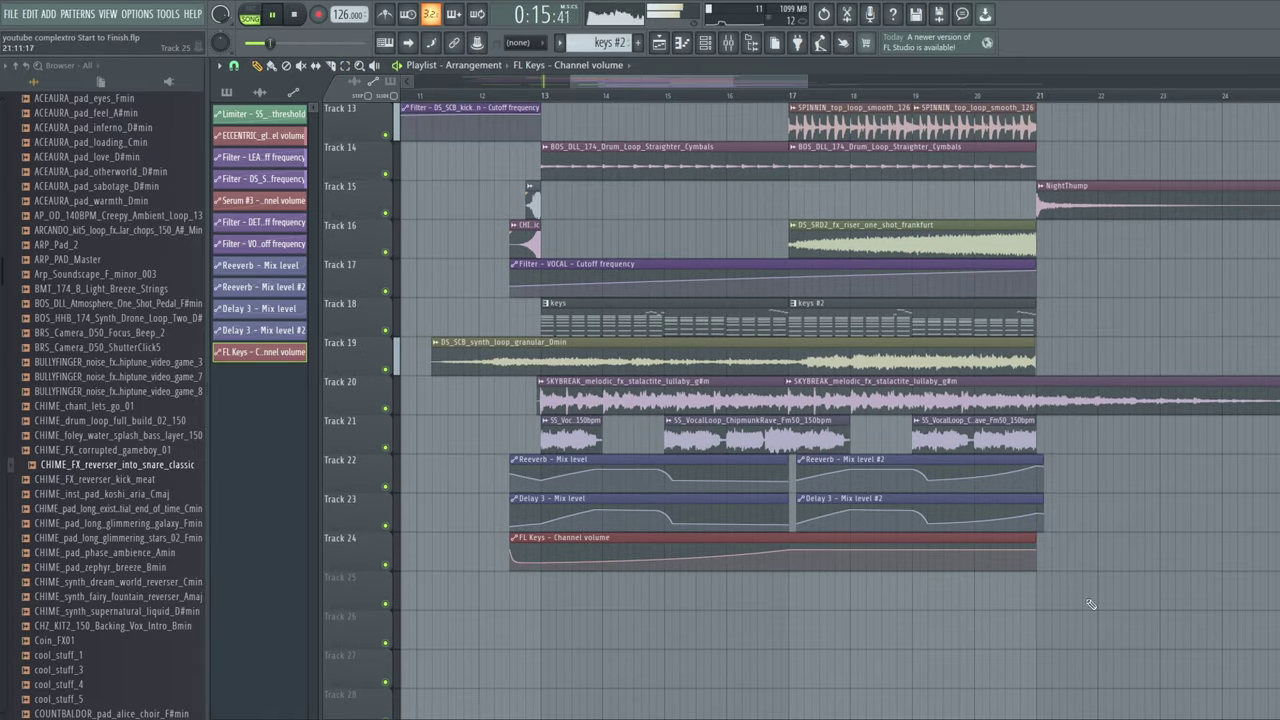
{"action": "scroll", "coordinate": [900, 355], "scroll_direction": "up", "scroll_amount": 4}
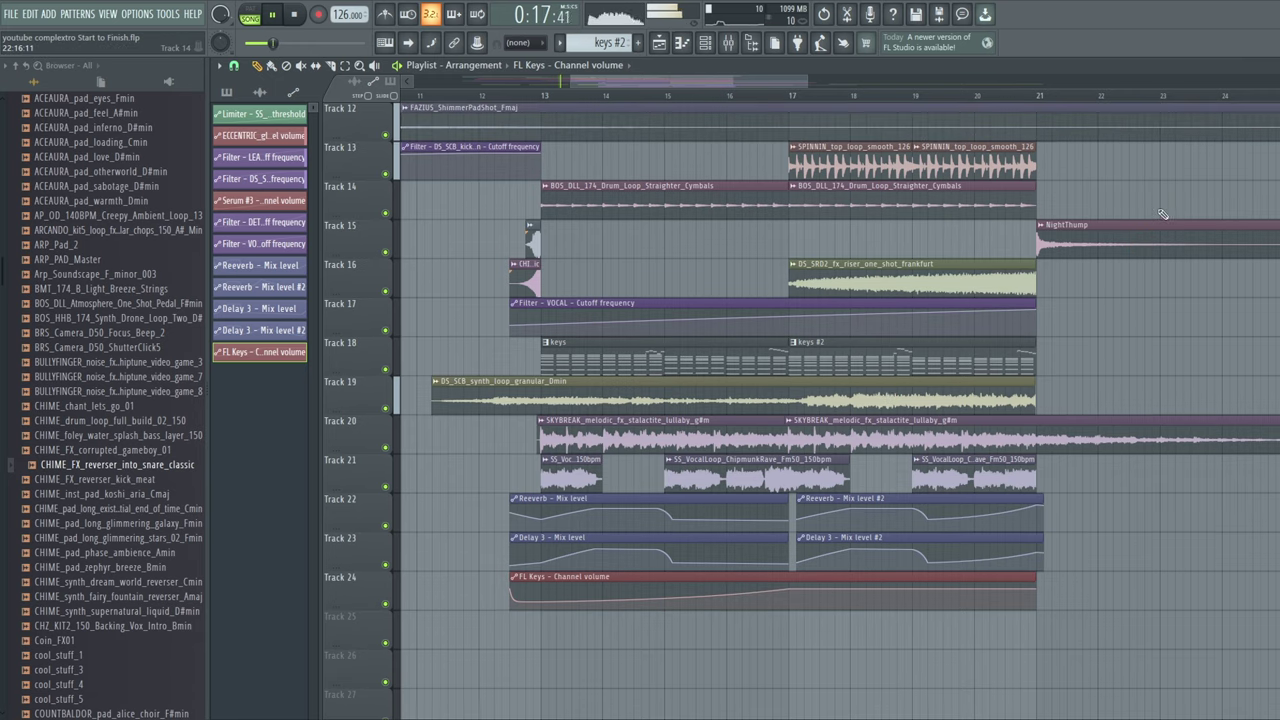
{"action": "scroll", "coordinate": [1163, 184], "scroll_direction": "up", "scroll_amount": 1}
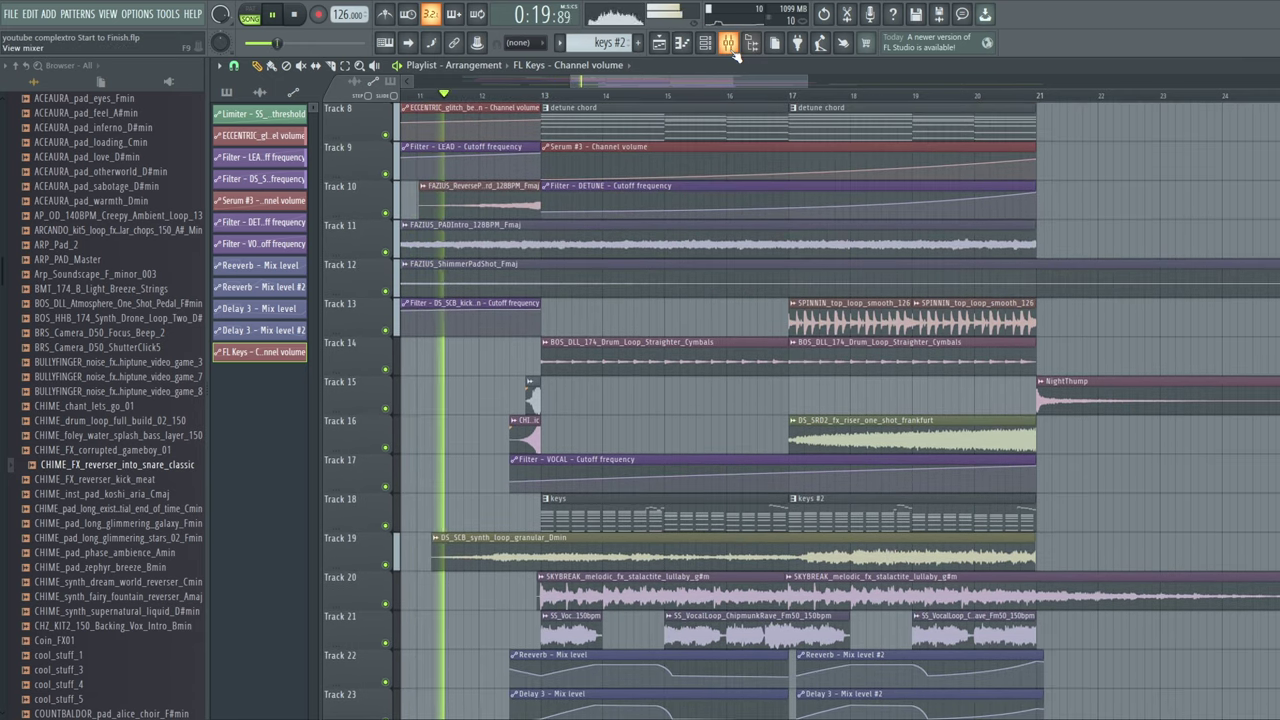
Fine-tune the LEAD fader on mixer track 23 during playback, setting it to about 90% (-2.4 dB)
{"action": "left_click", "coordinate": [728, 42]}
{"action": "left_click_drag", "start_coordinate": [675, 222], "coordinate": [675, 265]}
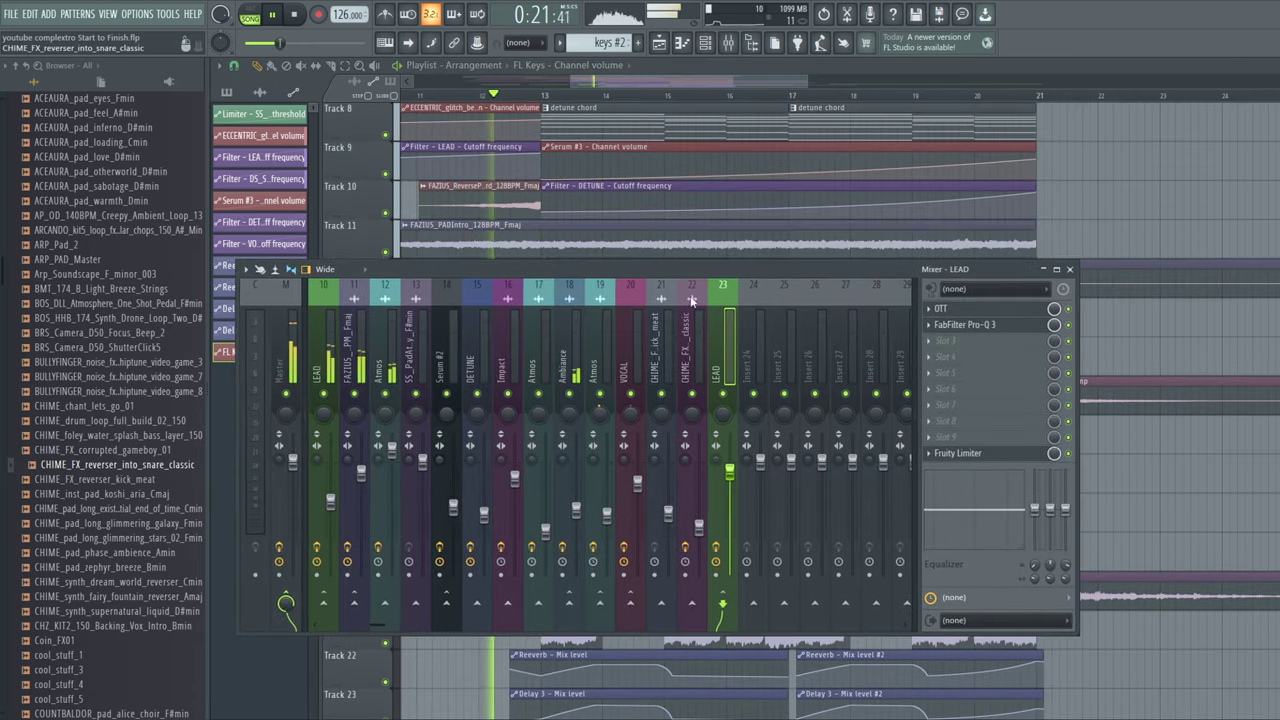
{"action": "left_click_drag", "start_coordinate": [733, 483], "coordinate": [733, 475]}
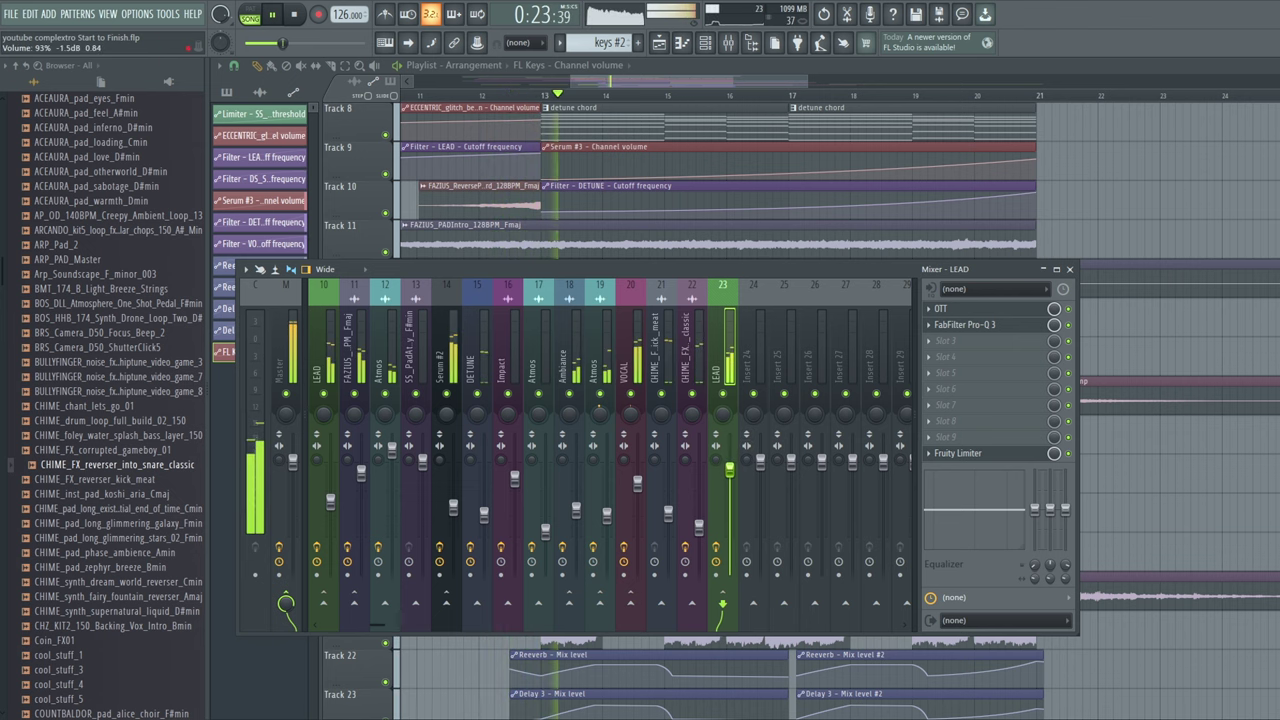
{"action": "key", "text": "F9"}
{"action": "left_click_drag", "start_coordinate": [595, 80], "coordinate": [632, 75]}
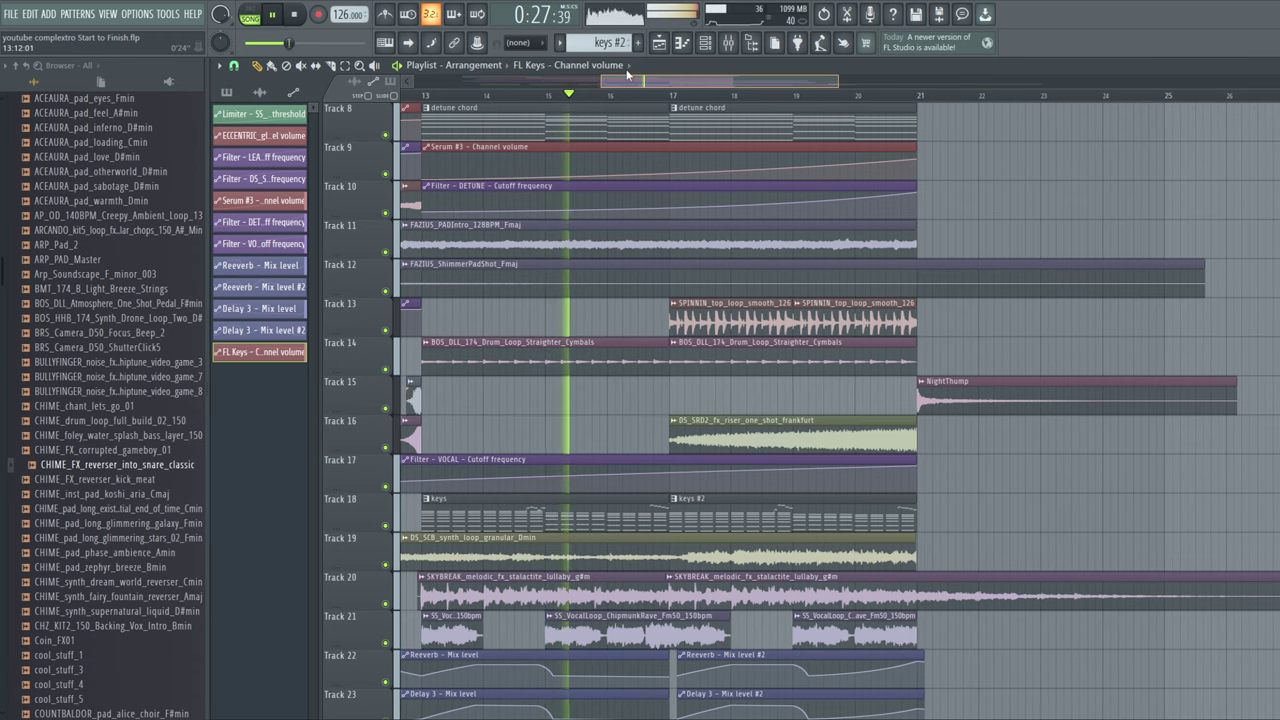
{"action": "left_click", "coordinate": [730, 50]}
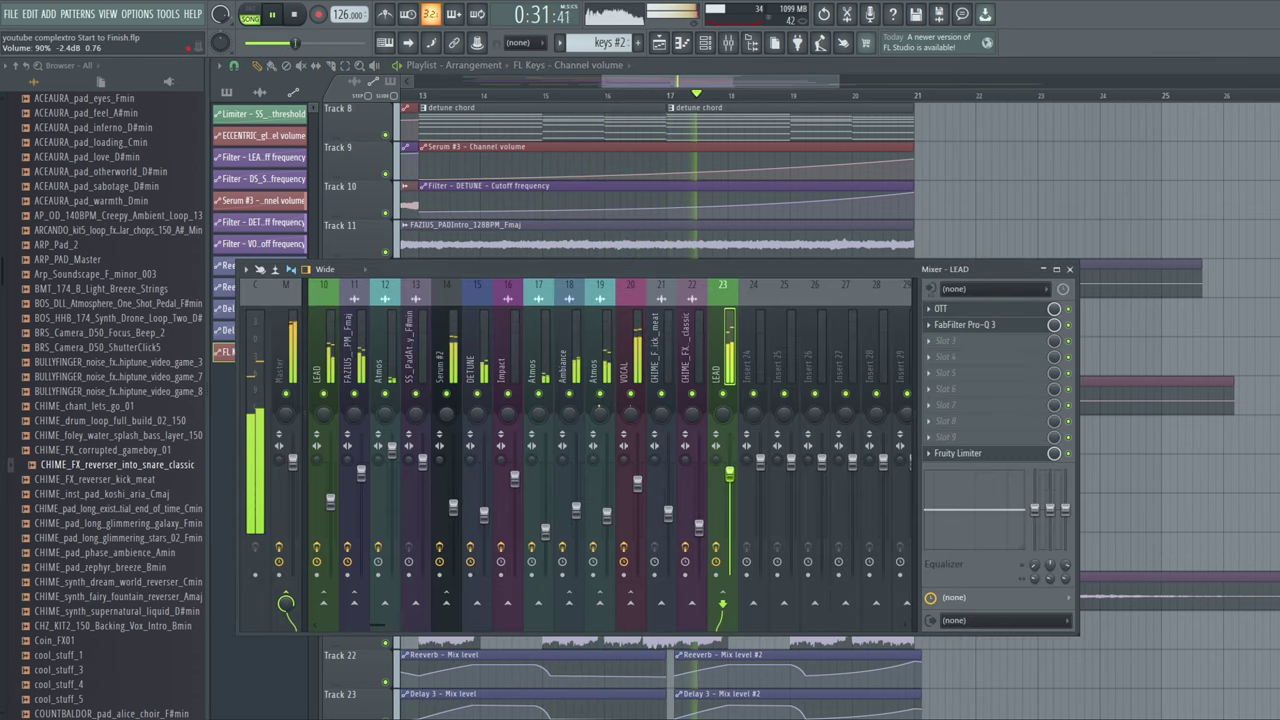
Listen to the intro through its end past bar 21, stop playback and review the whole arrangement
{"action": "left_click_drag", "start_coordinate": [659, 81], "coordinate": [686, 82]}
{"action": "scroll", "coordinate": [771, 80], "scroll_direction": "up", "scroll_amount": 7}
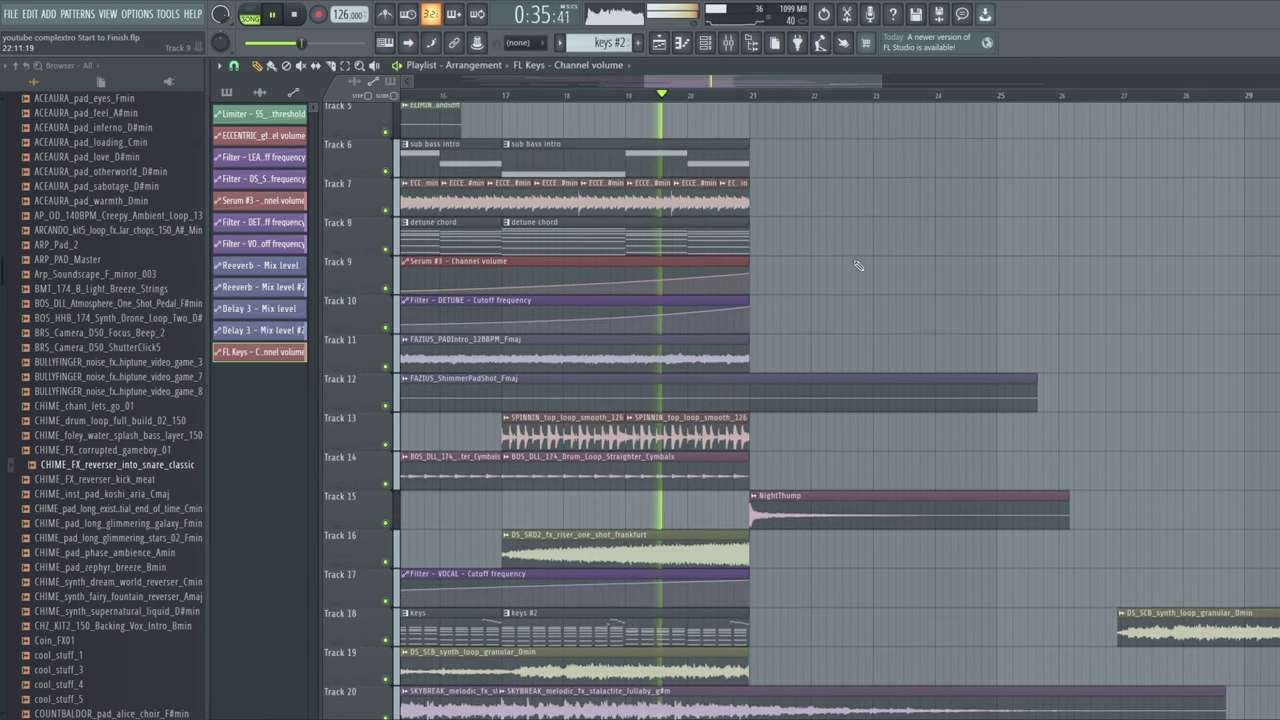
{"action": "left_click_drag", "start_coordinate": [646, 81], "coordinate": [420, 82]}
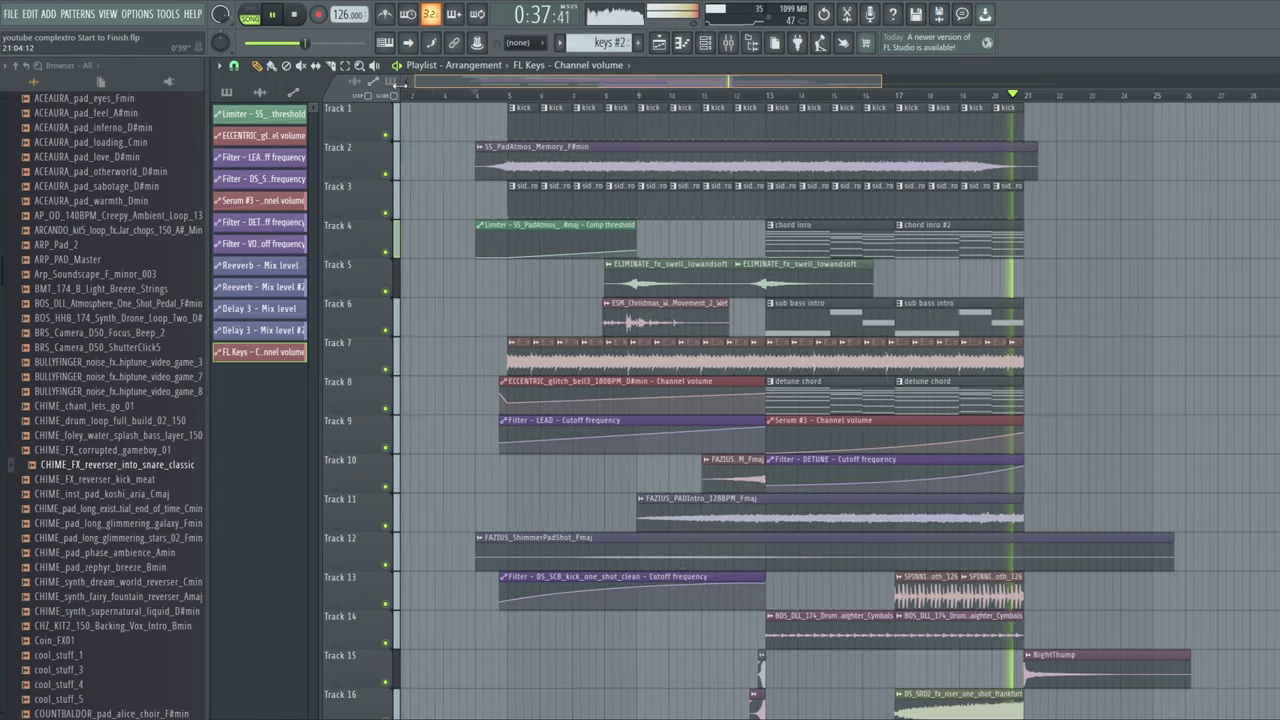
{"action": "left_click_drag", "start_coordinate": [592, 81], "coordinate": [630, 81]}
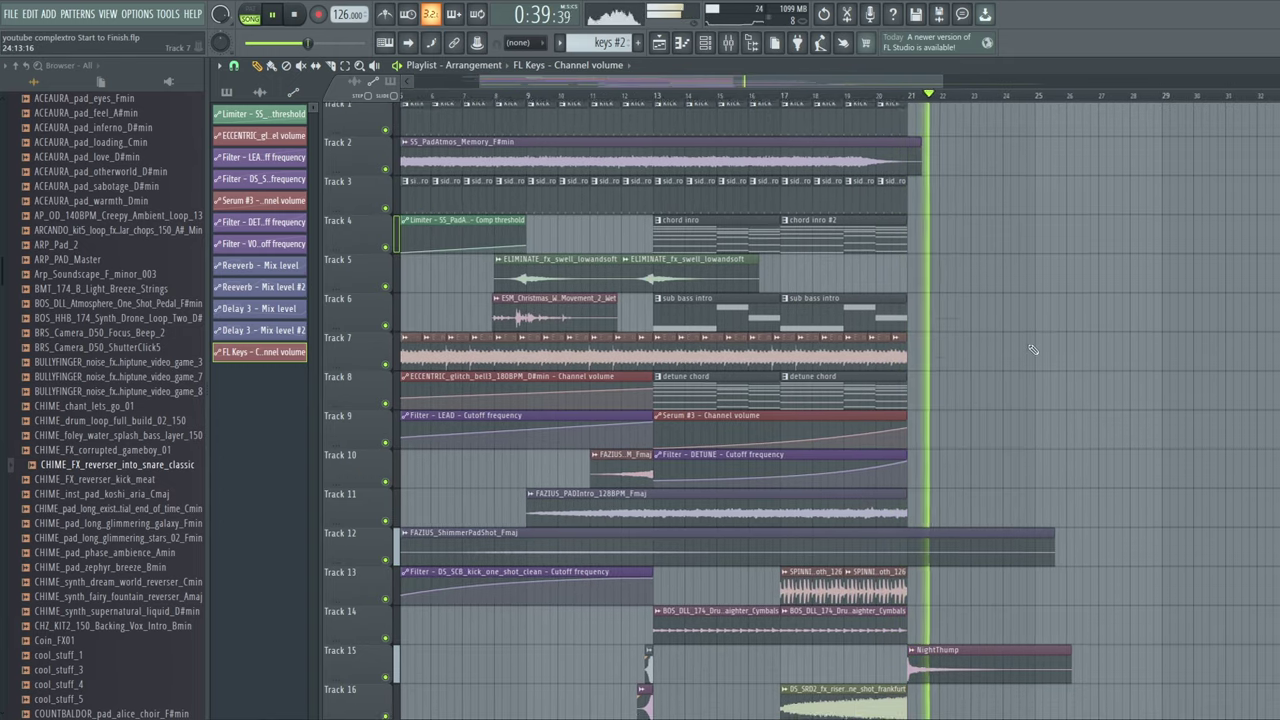
{"action": "scroll", "coordinate": [1033, 347], "scroll_direction": "down", "scroll_amount": 7}
{"action": "scroll", "coordinate": [1033, 347], "scroll_direction": "up", "scroll_amount": 7}
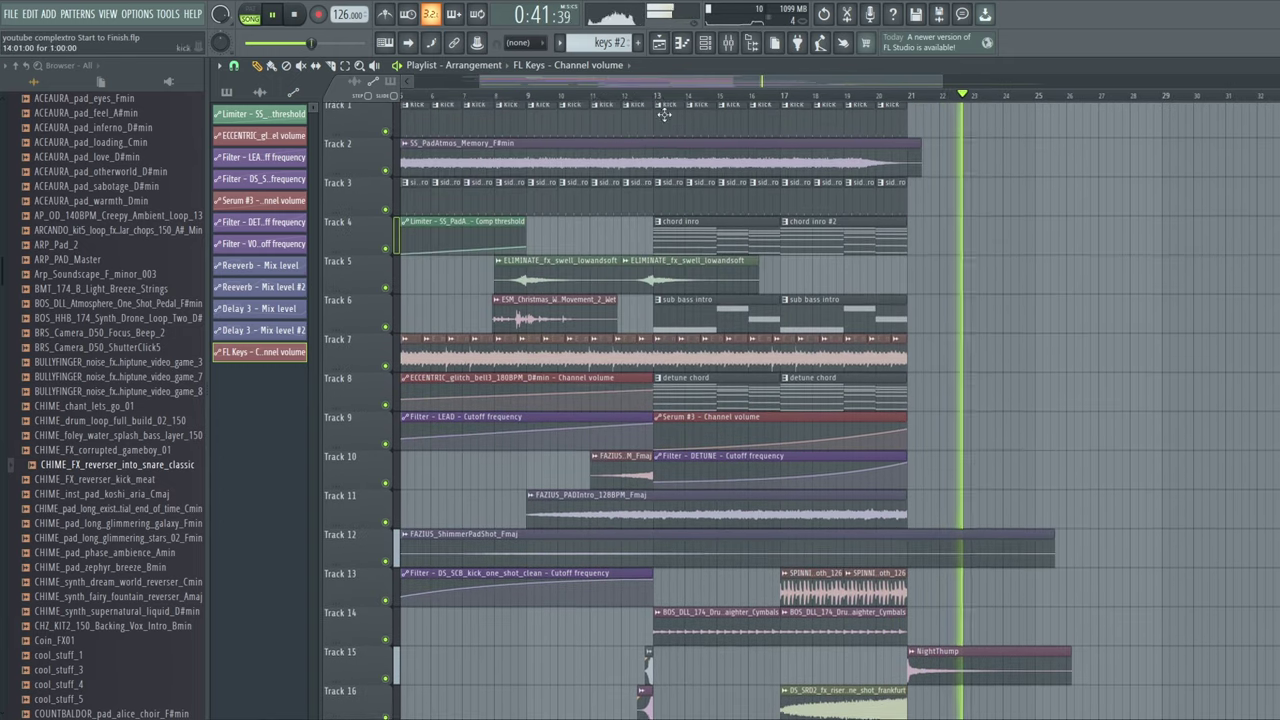
{"action": "key", "text": "space"}
{"action": "left_click_drag", "start_coordinate": [481, 80], "coordinate": [329, 99]}
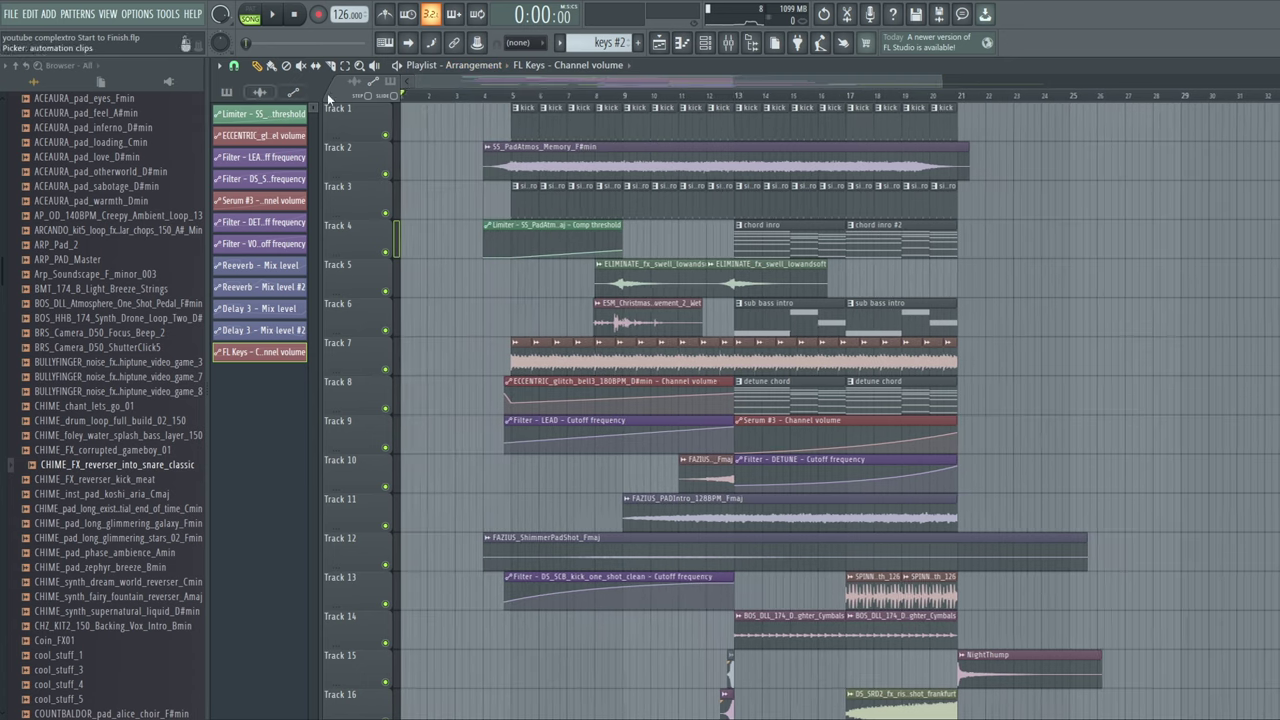
{"action": "scroll", "coordinate": [1038, 338], "scroll_direction": "down", "scroll_amount": 13}
{"action": "scroll", "coordinate": [1037, 385], "scroll_direction": "up", "scroll_amount": 5}
{"action": "scroll", "coordinate": [1041, 420], "scroll_direction": "up", "scroll_amount": 8}
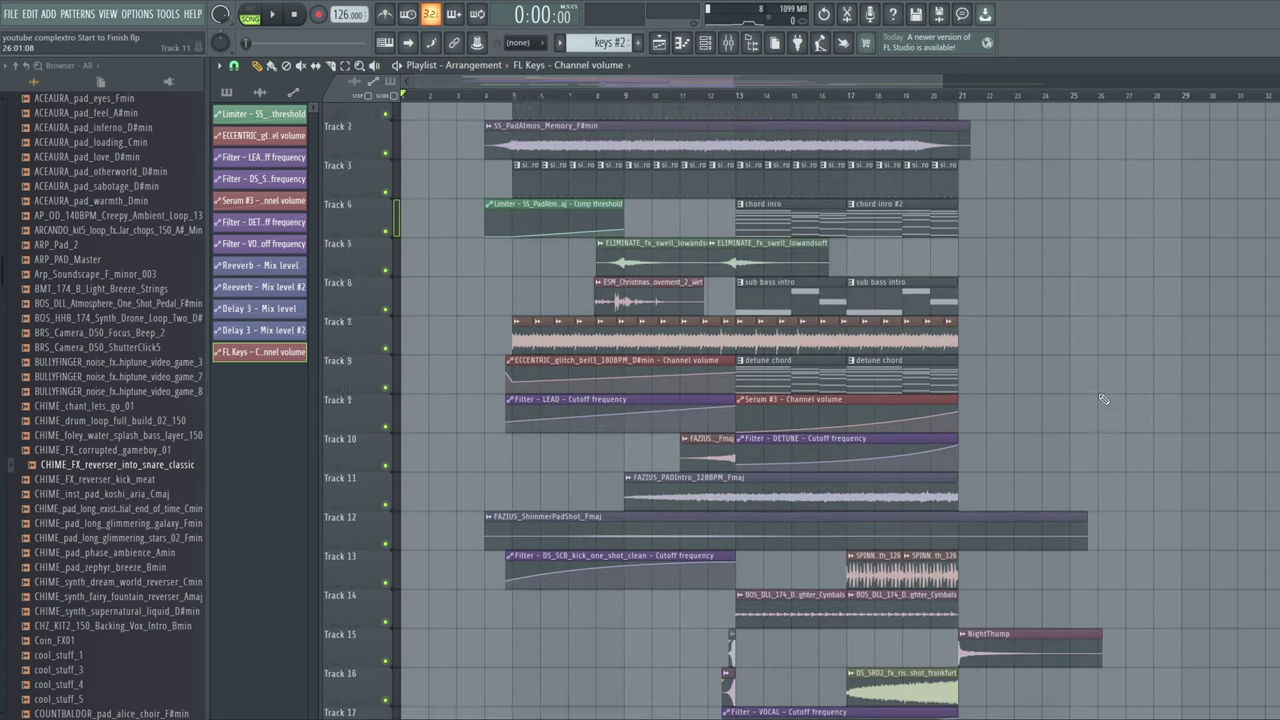
{"action": "left_click_drag", "start_coordinate": [945, 86], "coordinate": [1133, 84]}
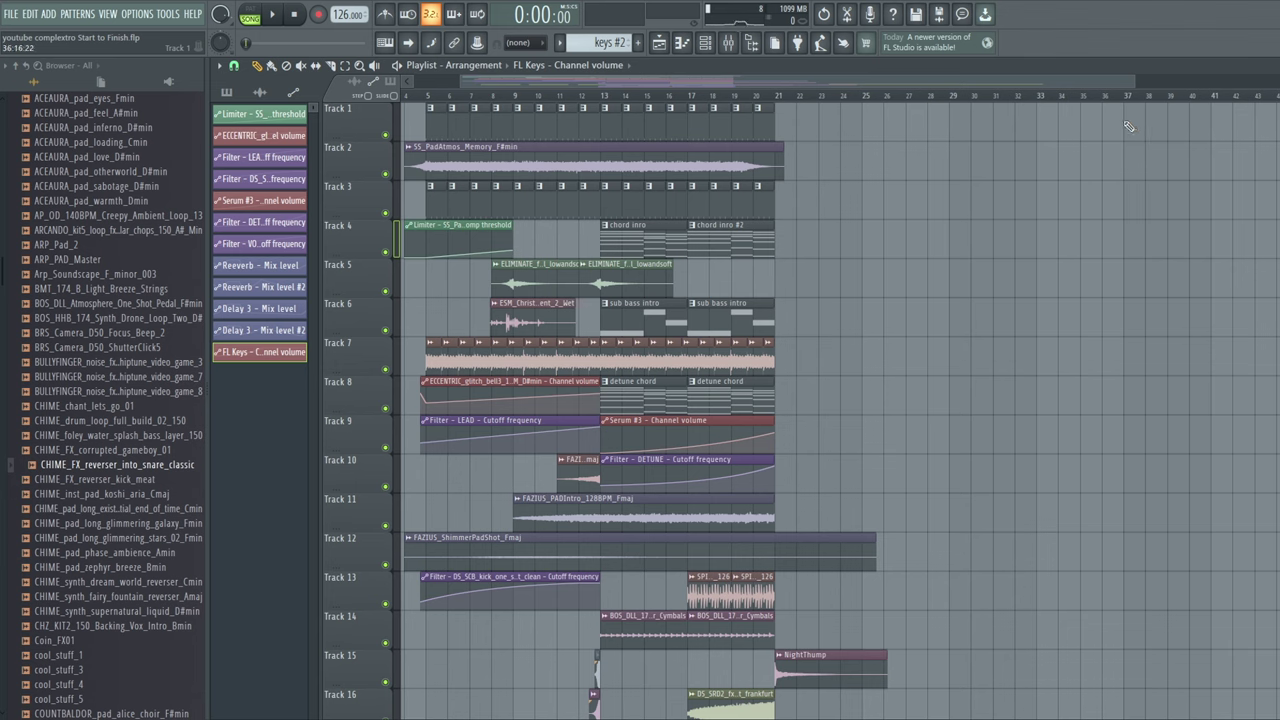
{"action": "left_click_drag", "start_coordinate": [1133, 84], "coordinate": [906, 89]}
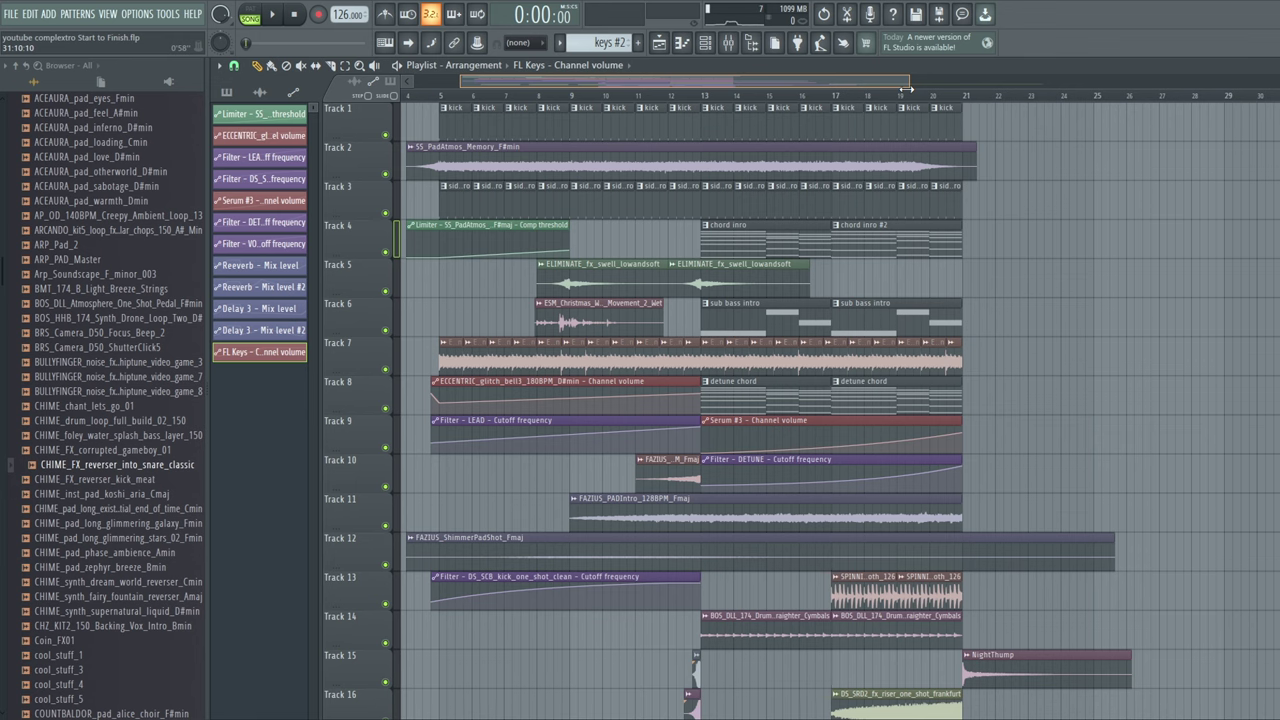
{"action": "left_click_drag", "start_coordinate": [905, 89], "coordinate": [910, 82]}
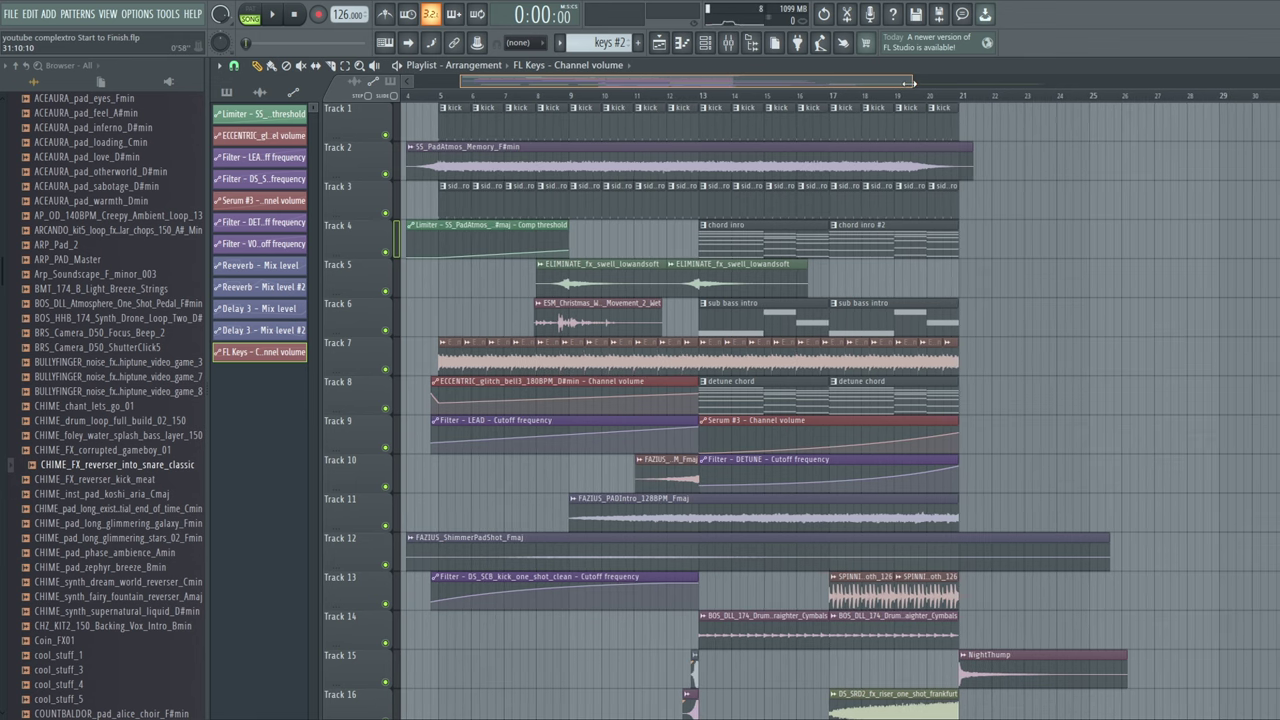
{"action": "left_click_drag", "start_coordinate": [910, 82], "coordinate": [910, 78]}
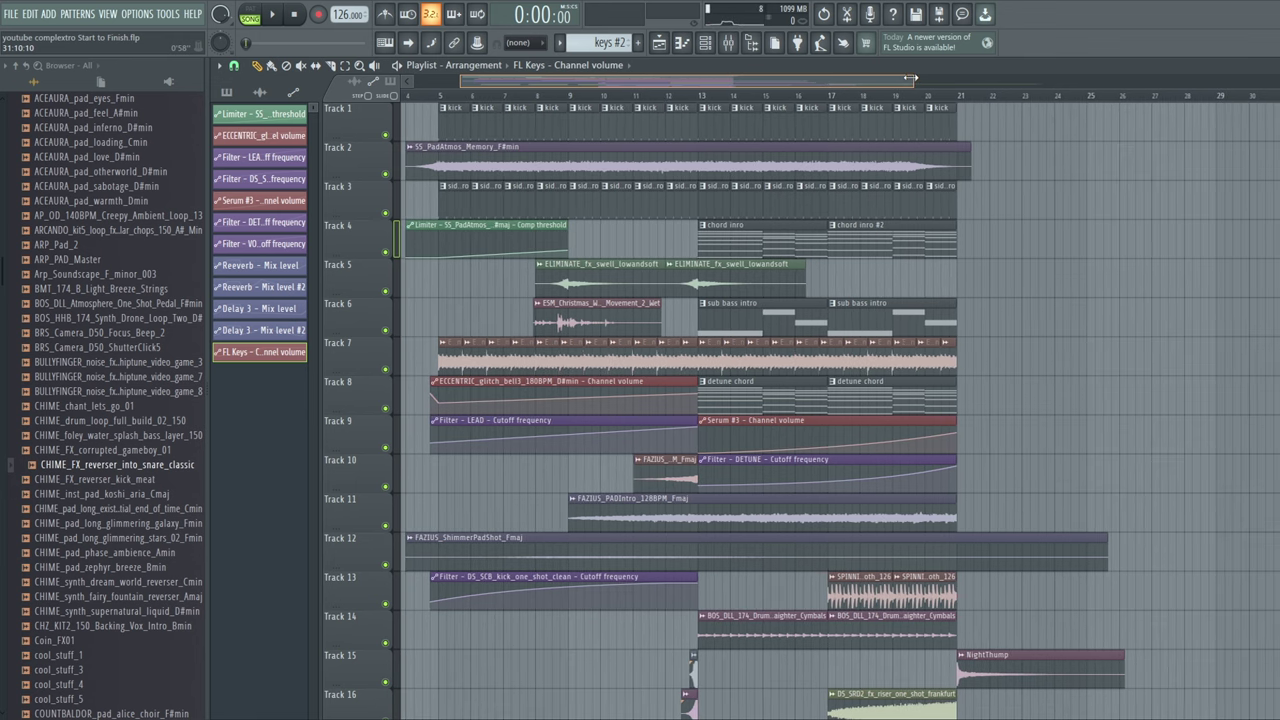